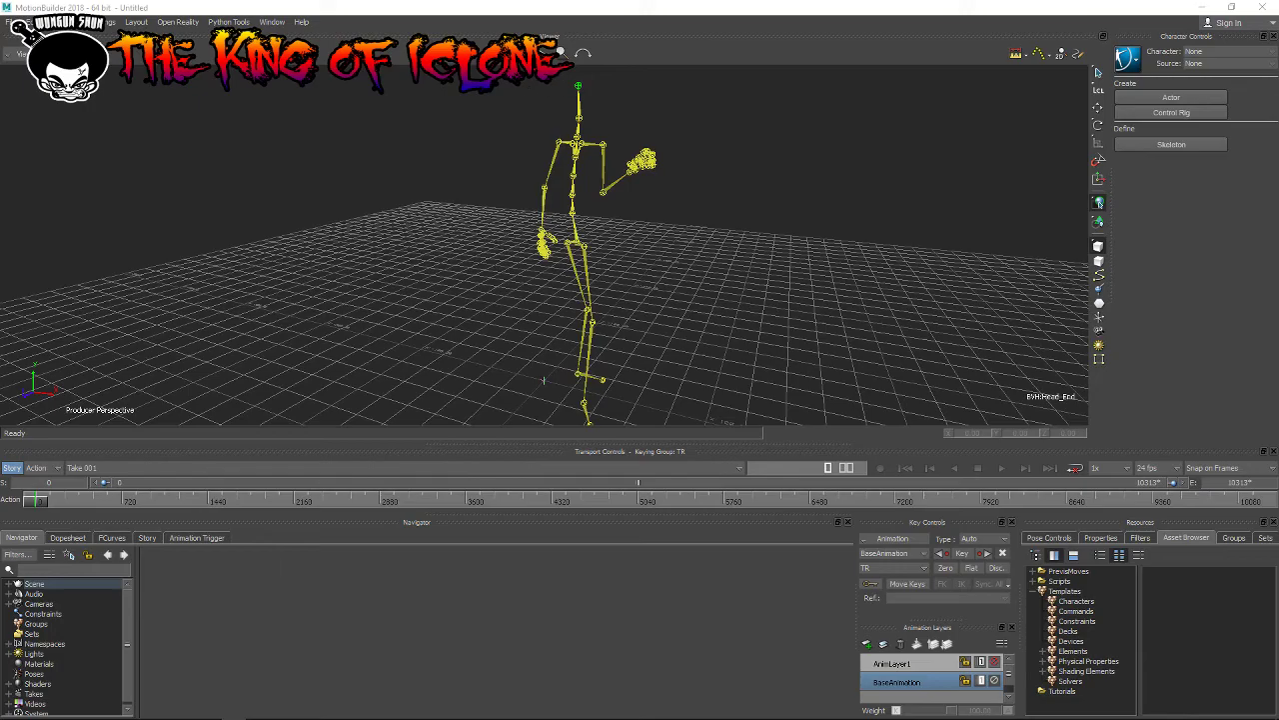
# Step: Orbit around the skeleton and play back the mocap animation to review it
pyautogui.keyDown('ctrl'); pyautogui.keyDown('shift'); pyautogui.moveTo(736, 406); pyautogui.dragTo(600, 380); pyautogui.keyUp('shift'); pyautogui.keyUp('ctrl')
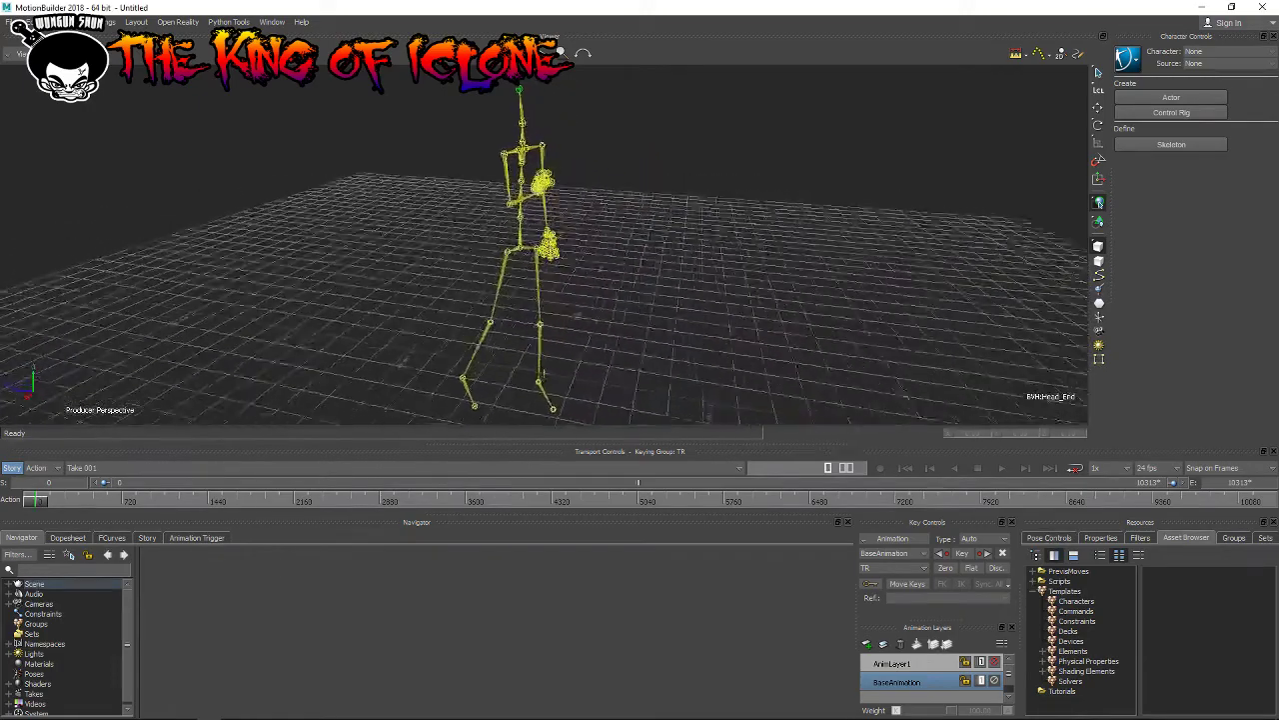
pyautogui.keyDown('ctrl'); pyautogui.keyDown('shift'); pyautogui.moveTo(559, 300); pyautogui.dragTo(471, 252); pyautogui.keyUp('shift'); pyautogui.keyUp('ctrl')
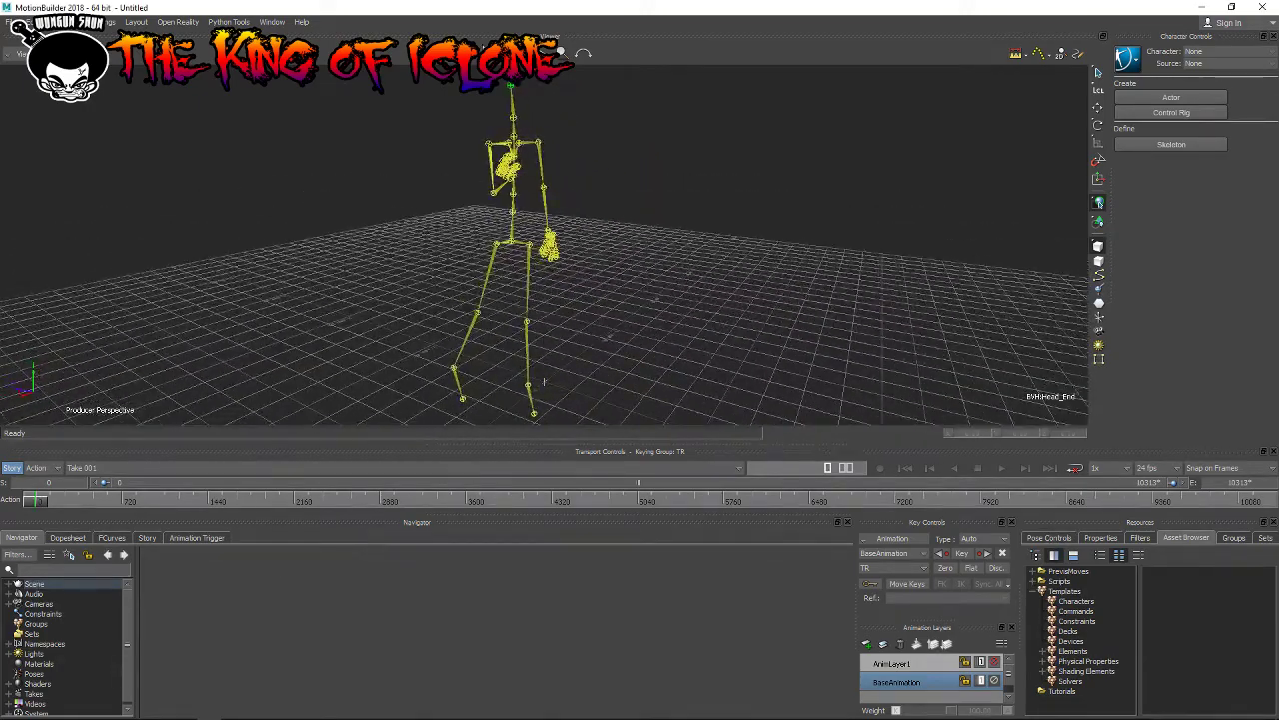
pyautogui.keyDown('ctrl'); pyautogui.keyDown('shift'); pyautogui.moveTo(543, 380); pyautogui.dragTo(420, 399); pyautogui.keyUp('shift'); pyautogui.keyUp('ctrl')
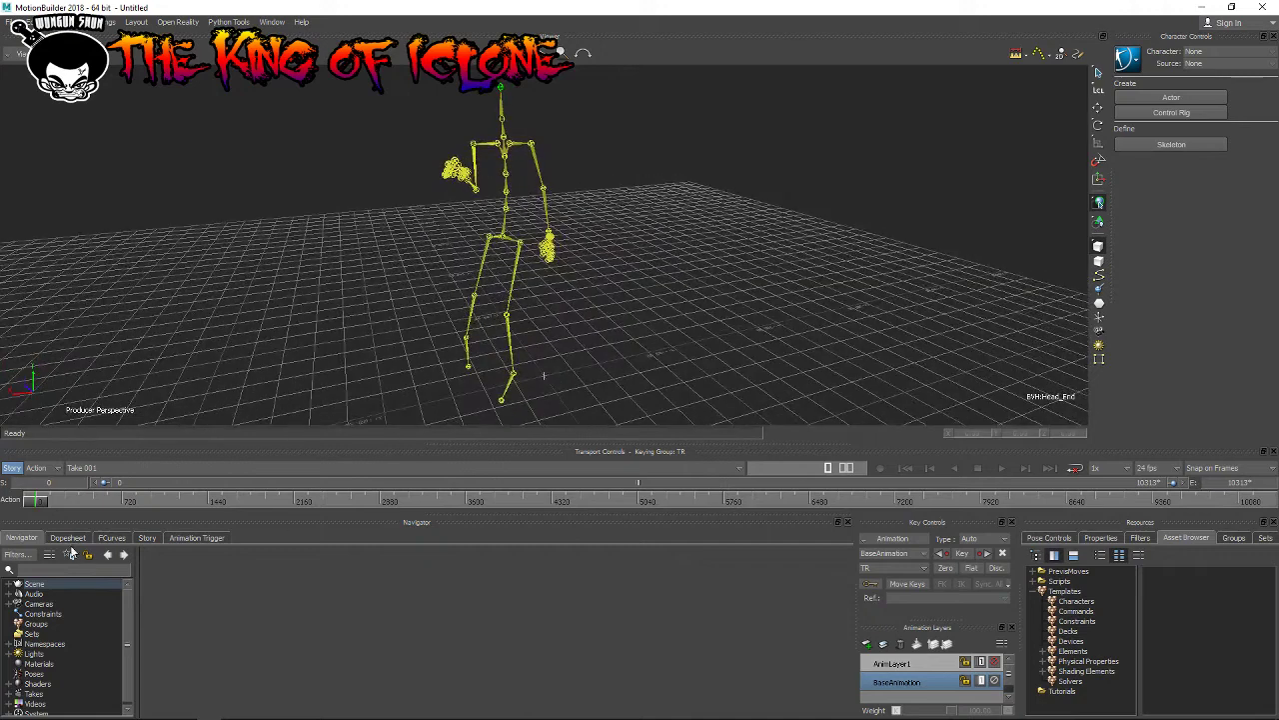
pyautogui.moveTo(34, 506)
pyautogui.mouseDown()
pyautogui.moveTo(55, 505)
pyautogui.moveTo(35, 504)
pyautogui.mouseUp()
pyautogui.click(1002, 468)
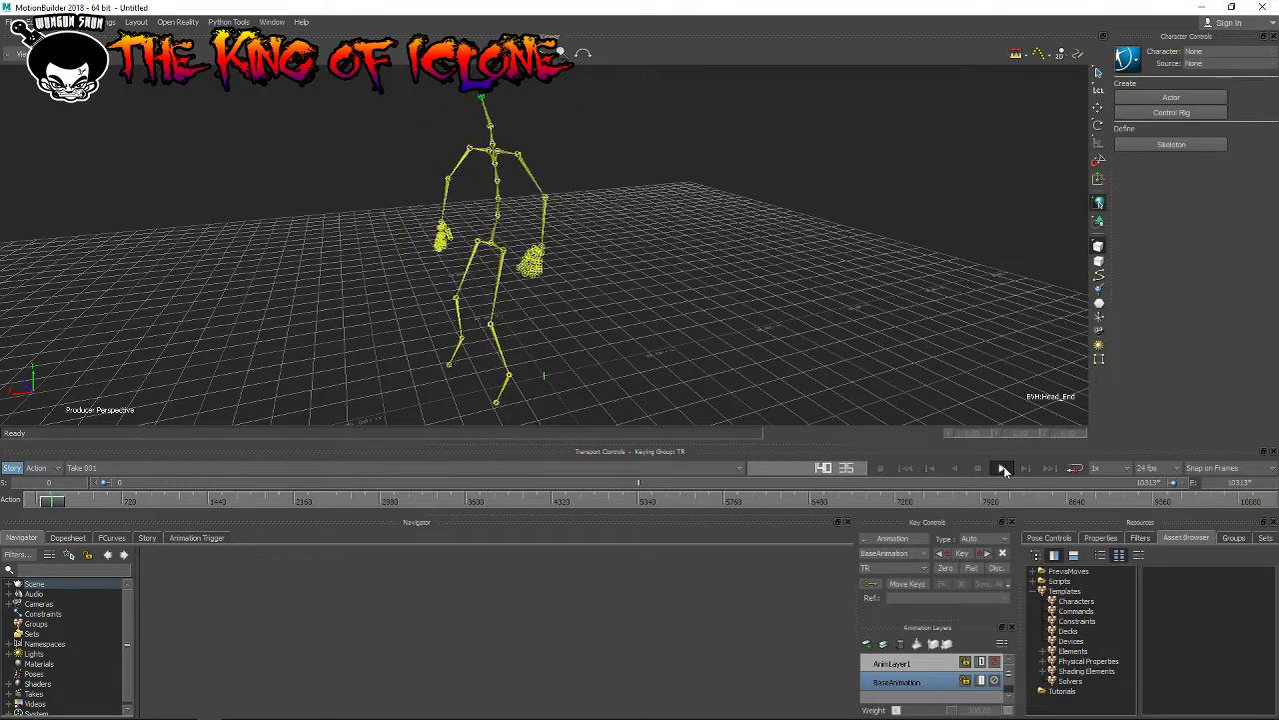
pyautogui.moveTo(72, 505)
pyautogui.mouseDown()
pyautogui.moveTo(218, 500)
pyautogui.moveTo(206, 501)
pyautogui.mouseUp()
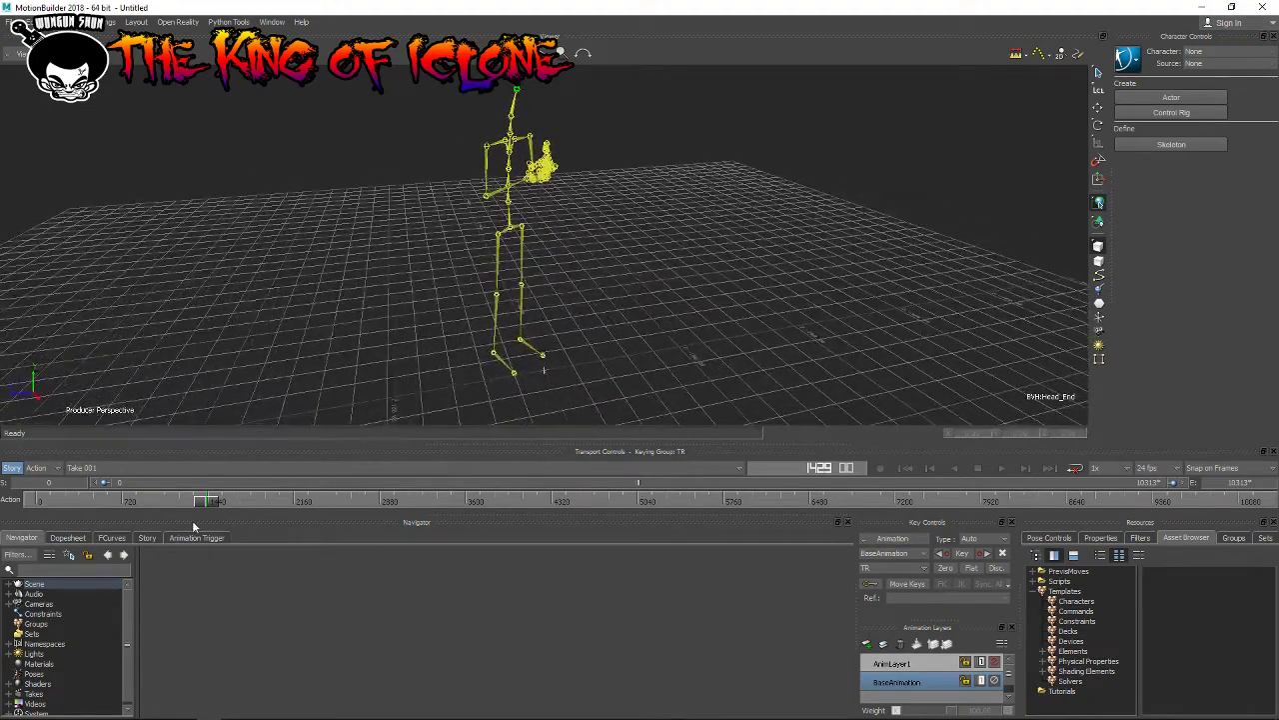
# Step: Scrub ahead through the dance take to around frame 1926
pyautogui.moveTo(203, 511); pyautogui.dragTo(249, 509)
pyautogui.scroll(-2, 456, 270)
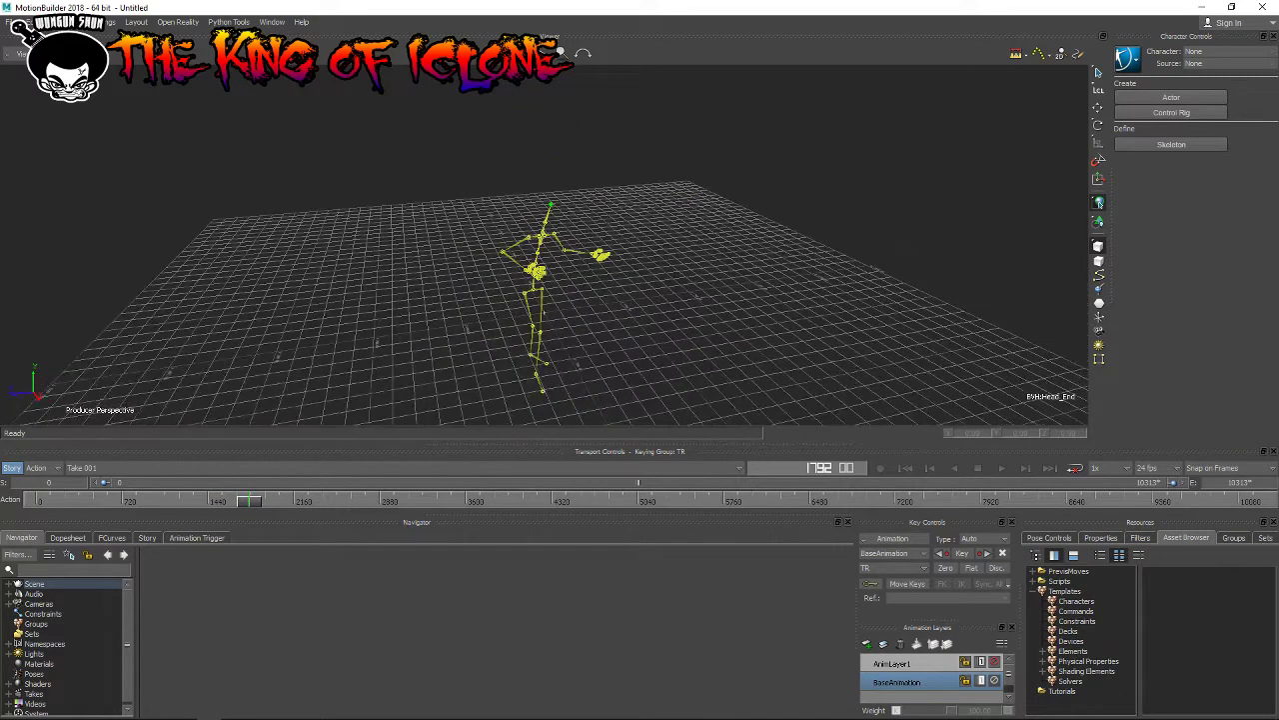
pyautogui.scroll(-2, 543, 314)
pyautogui.scroll(-2, 543, 314)
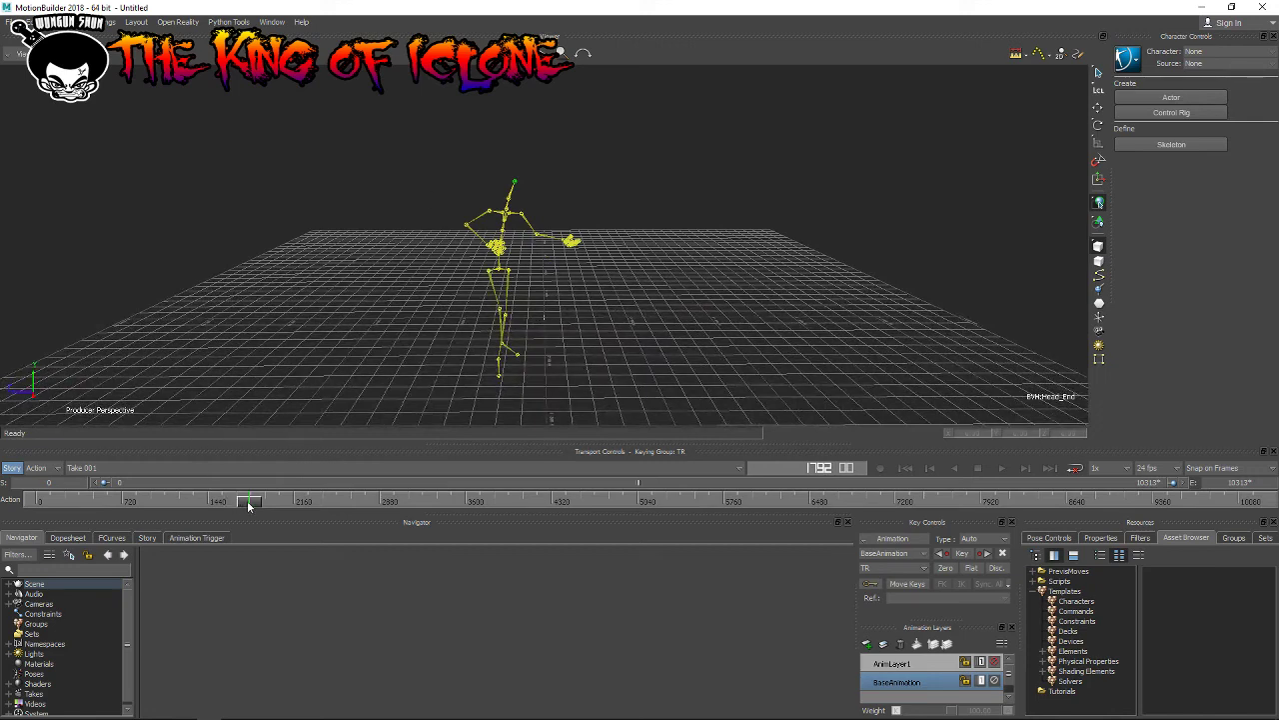
pyautogui.moveTo(249, 507)
pyautogui.mouseDown()
pyautogui.moveTo(378, 507)
pyautogui.moveTo(25, 507)
pyautogui.mouseUp()
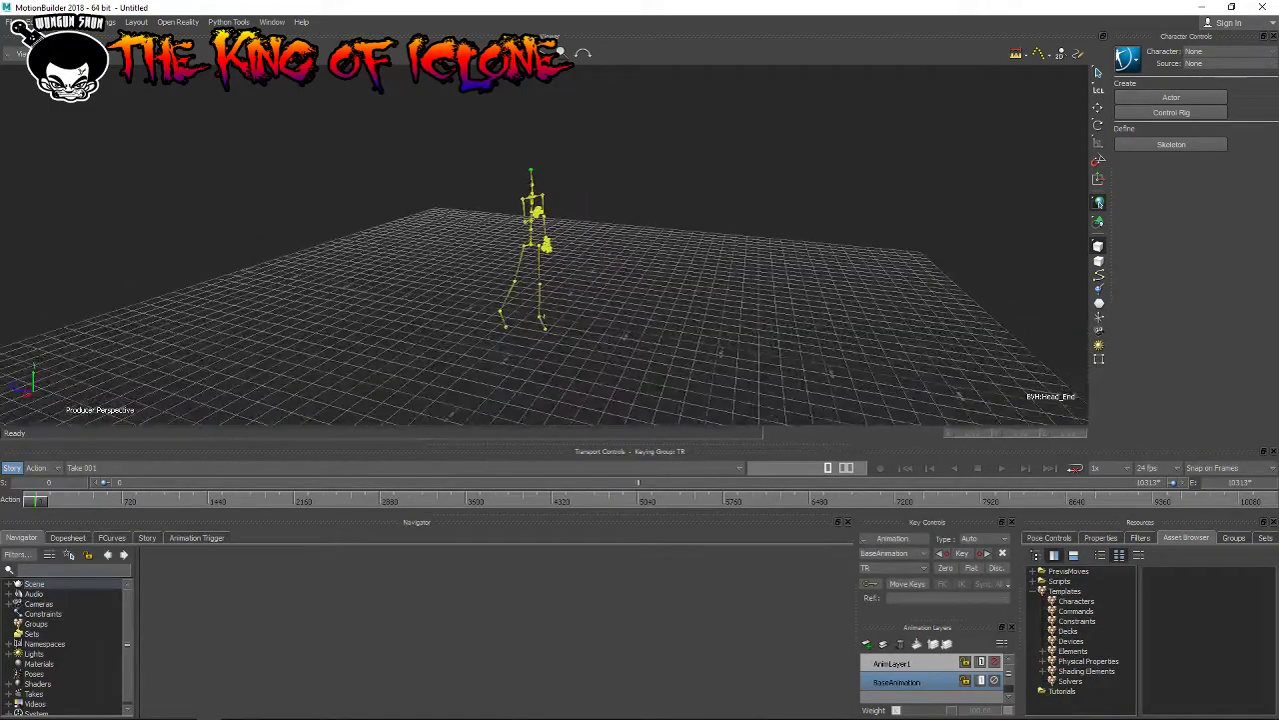
pyautogui.scroll(3, 528, 155)
pyautogui.scroll(3, 528, 155)
pyautogui.scroll(-3, 527, 155)
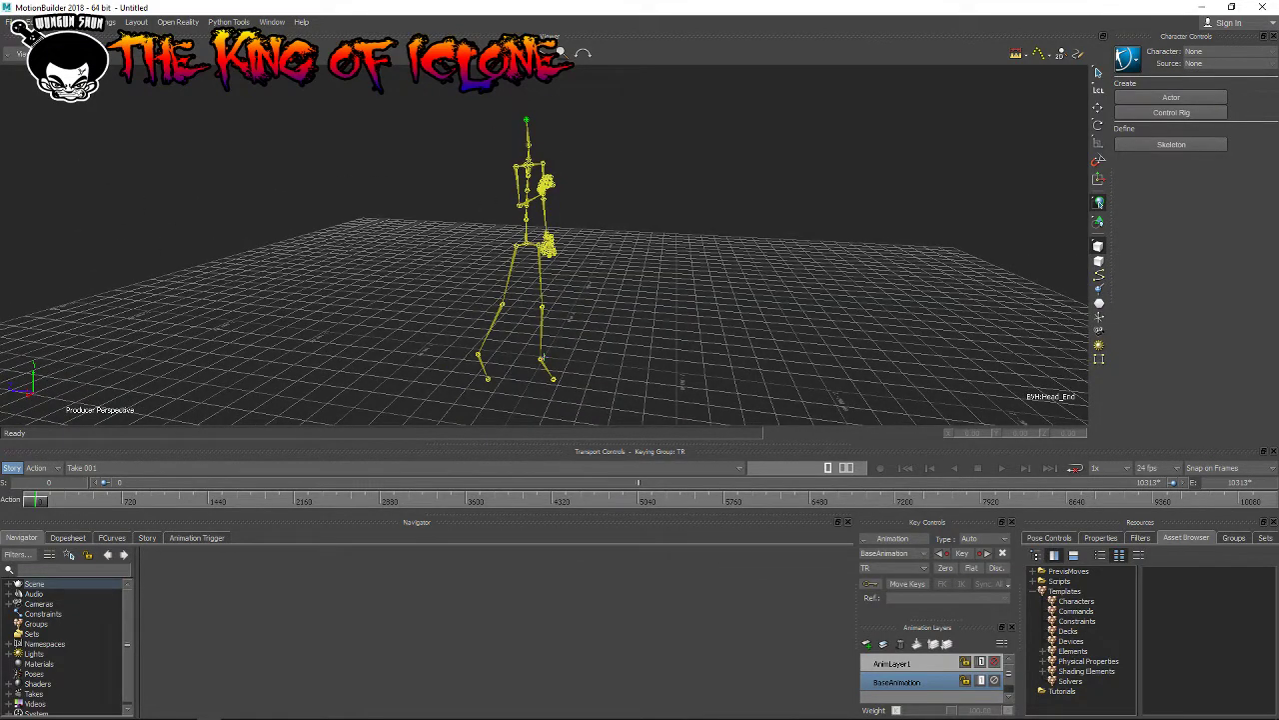
# Step: Switch the viewer to the Producer Front orthographic camera and frame the skeleton
pyautogui.click(20, 54)
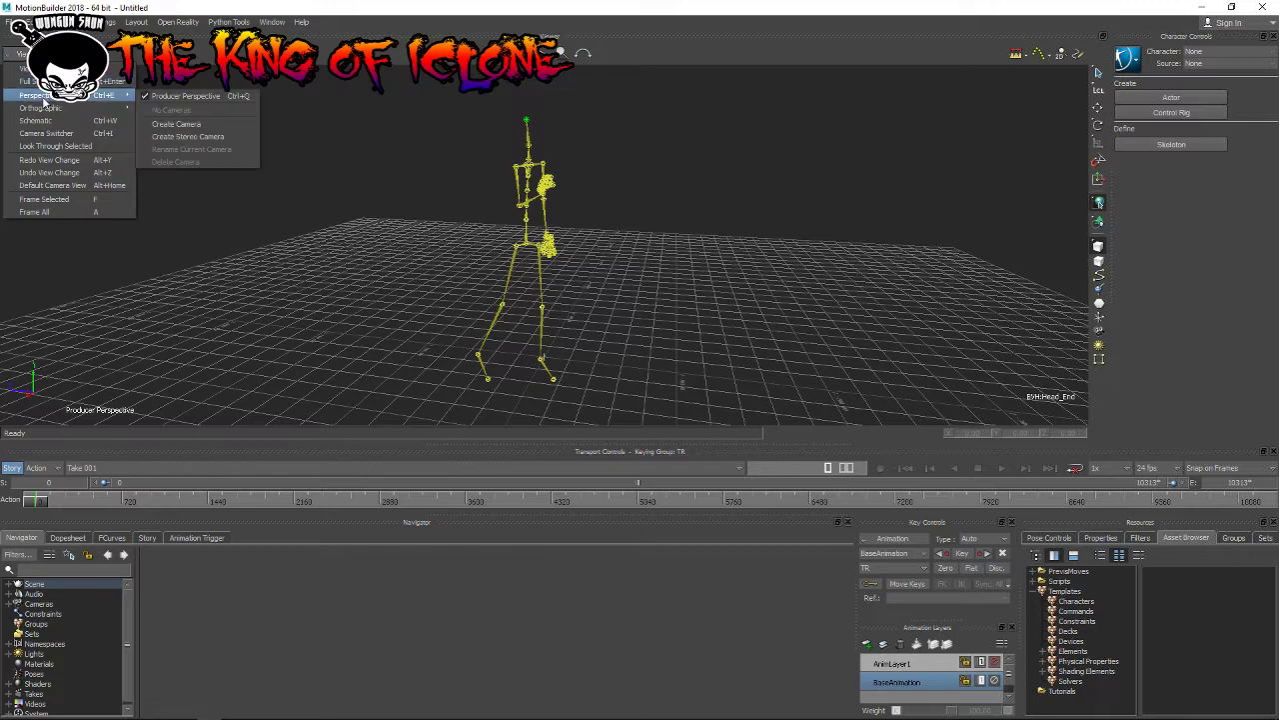
pyautogui.moveTo(40, 107)
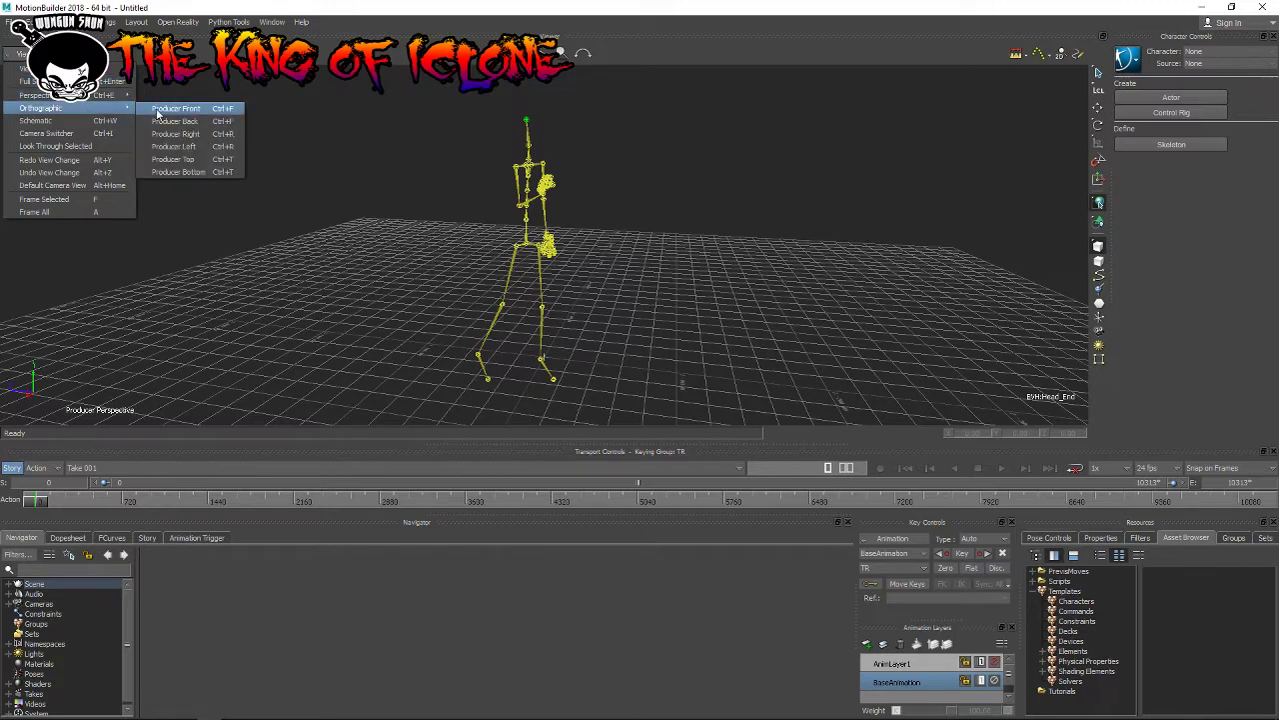
pyautogui.click(160, 108)
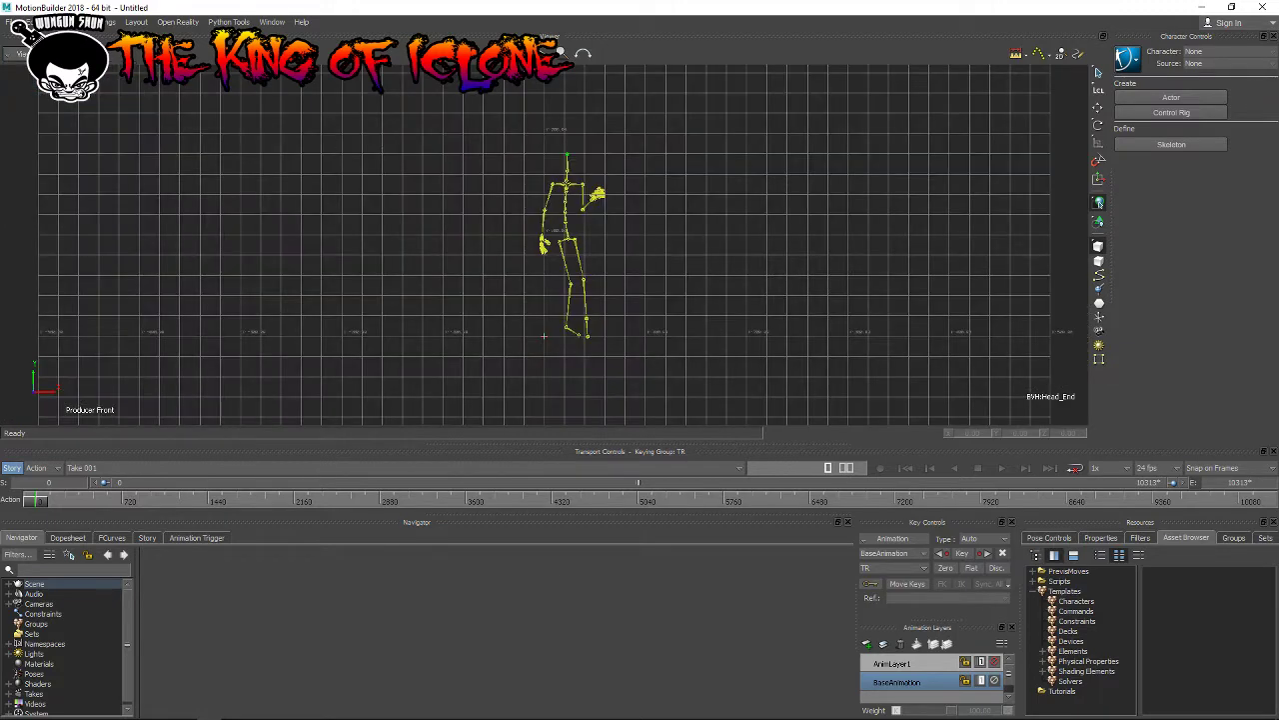
pyautogui.keyDown('shift'); pyautogui.moveTo(570, 250); pyautogui.dragTo(500, 255); pyautogui.keyUp('shift')
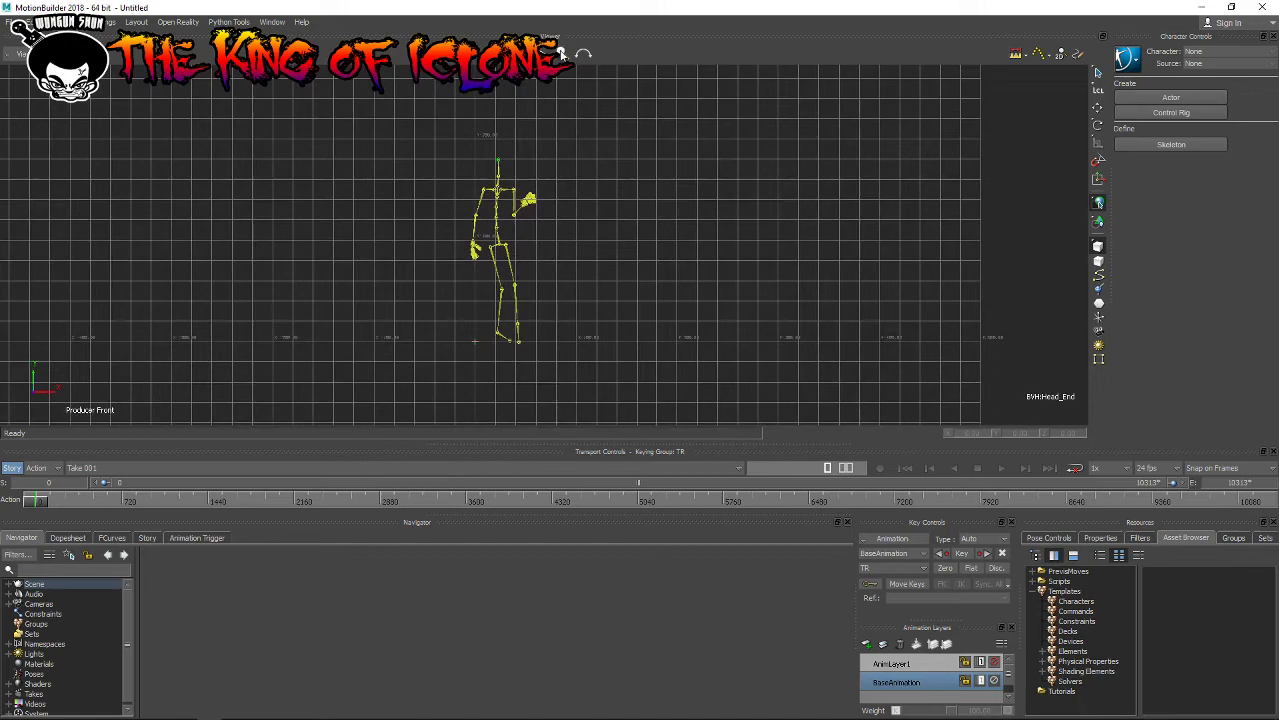
pyautogui.scroll(5, 543, 244)
pyautogui.scroll(1, 545, 245)
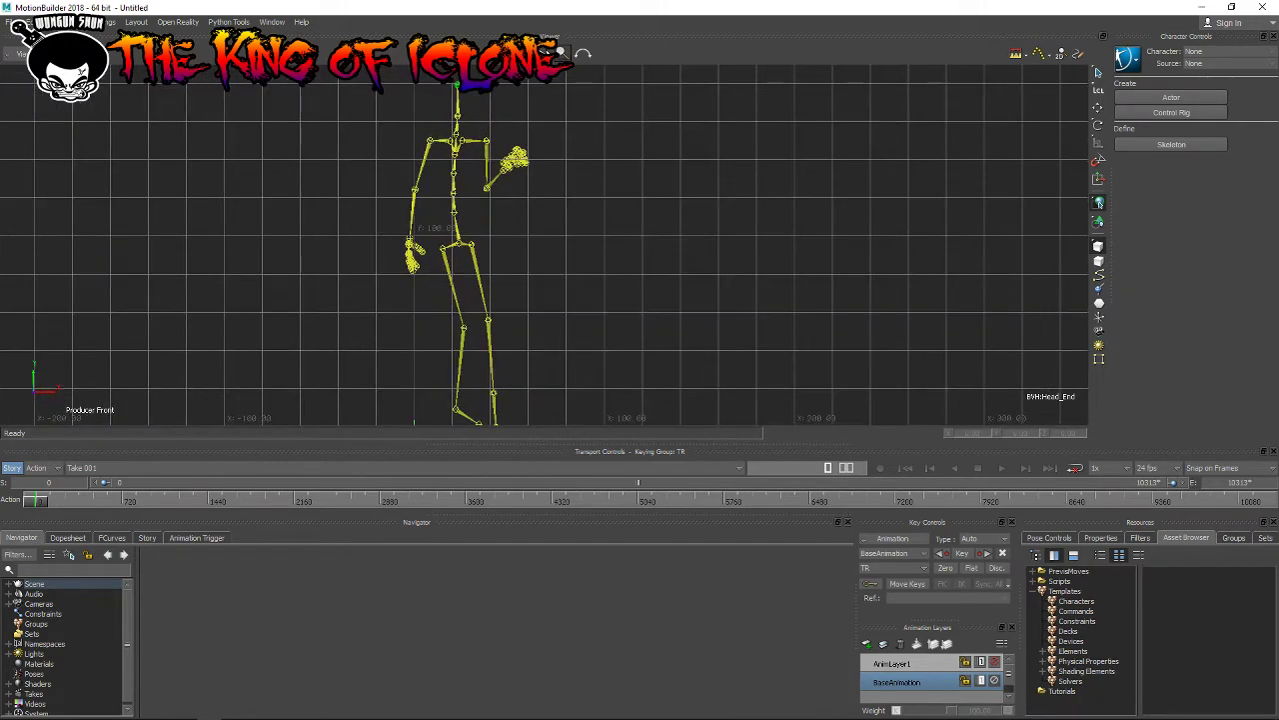
pyautogui.keyDown('shift'); pyautogui.moveTo(491, 240); pyautogui.dragTo(556, 238); pyautogui.keyUp('shift')
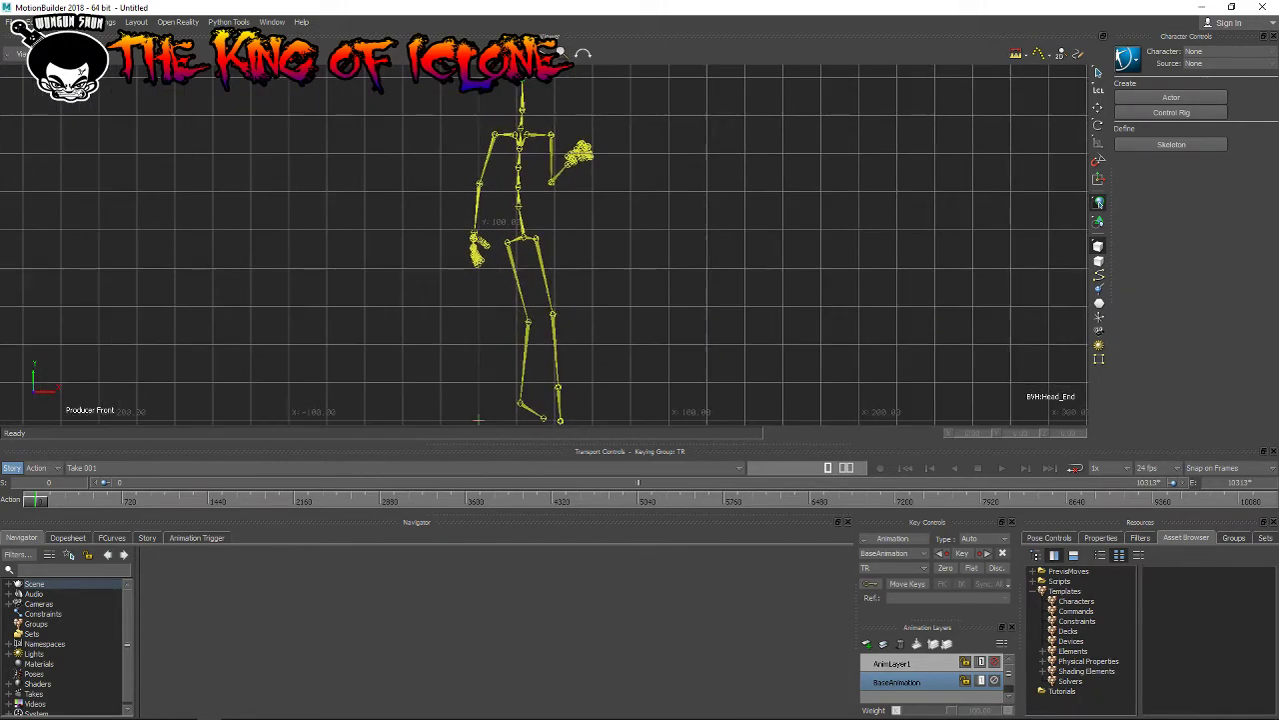
# Step: Select the BVH:Hips joint and reframe the front view around it
pyautogui.click(528, 242)
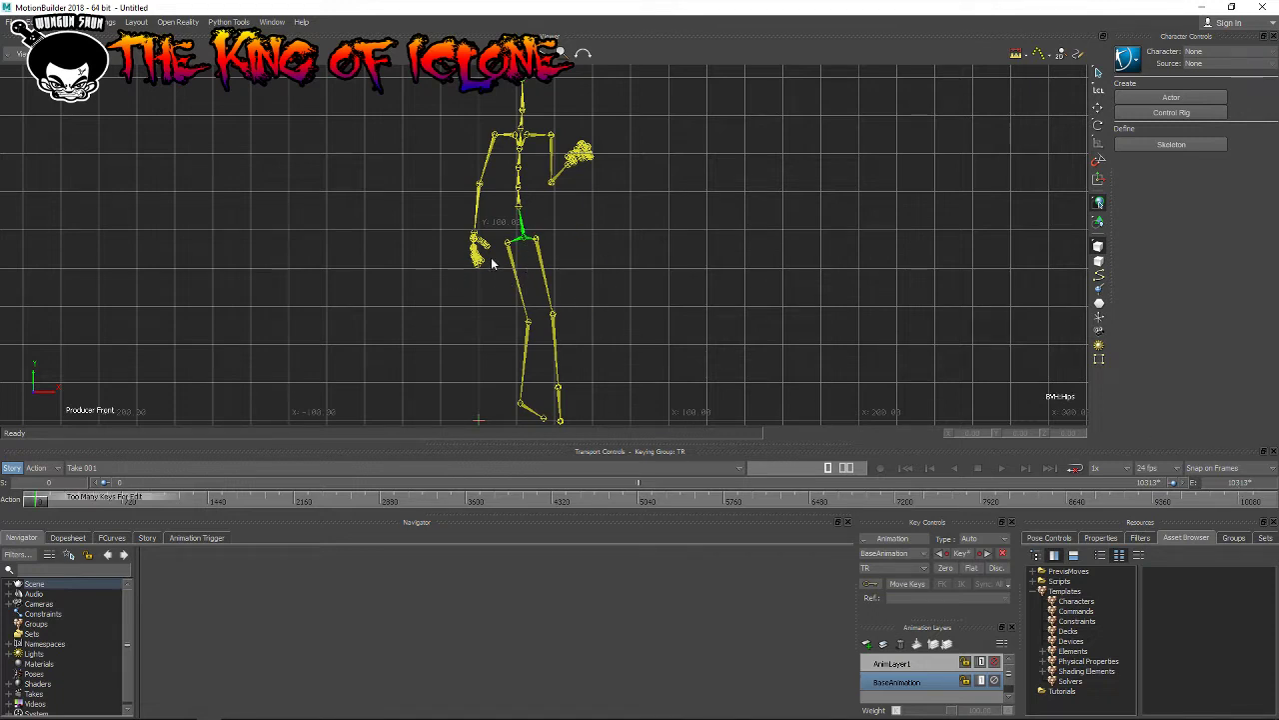
pyautogui.scroll(-1, 456, 246)
pyautogui.scroll(-1, 482, 409)
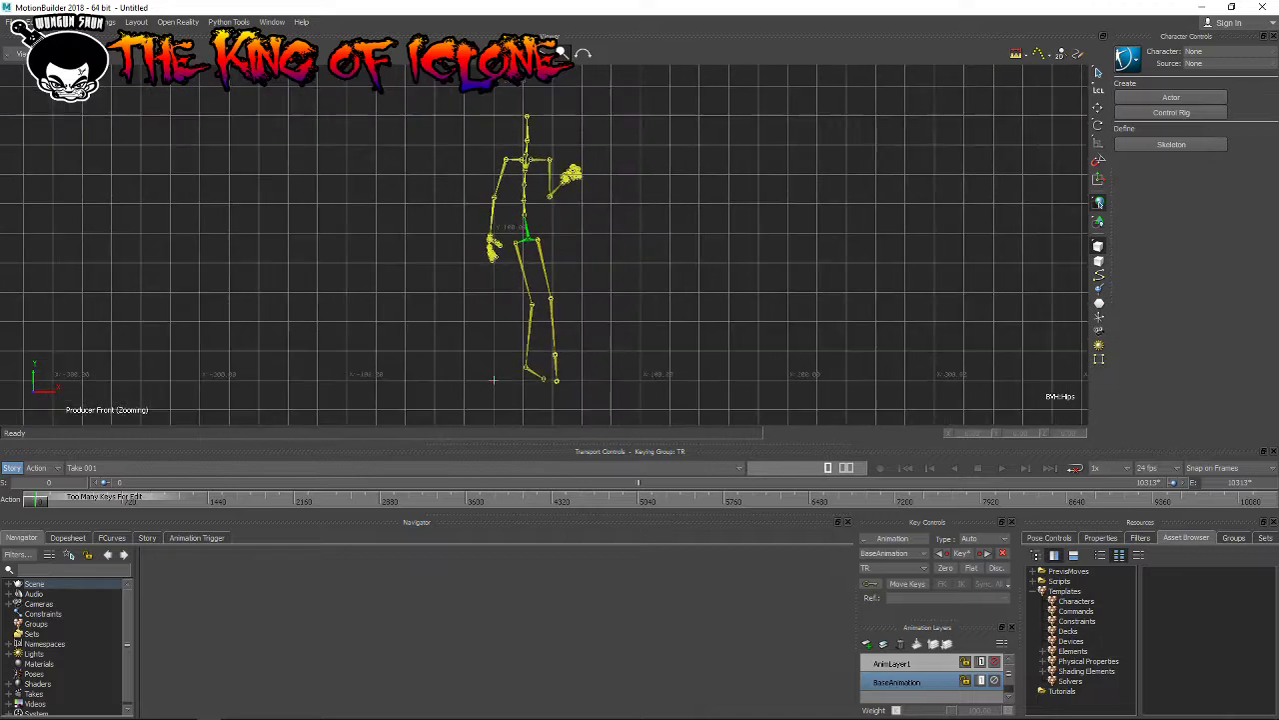
pyautogui.keyDown('shift'); pyautogui.moveTo(488, 390); pyautogui.dragTo(543, 366); pyautogui.keyUp('shift')
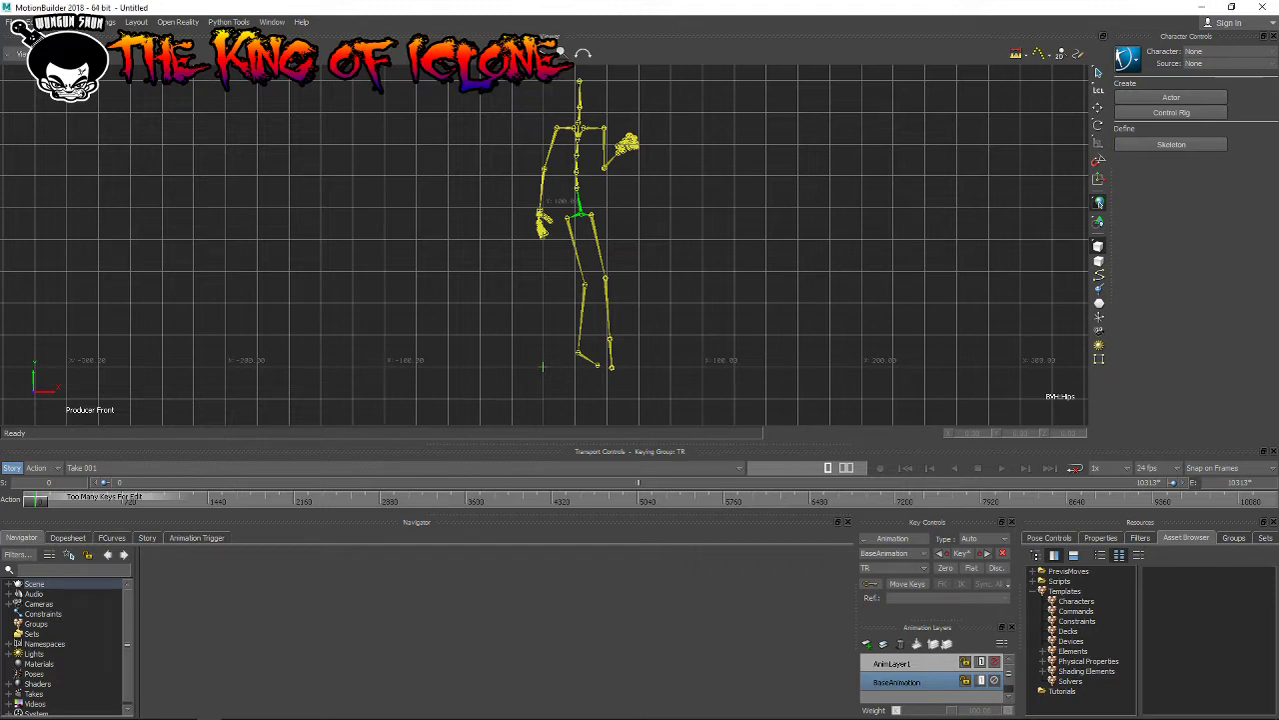
# Step: Rotate BVH:Hips to level the pelvis, reaching about -1.39, 0.75, -2.20
pyautogui.click(1098, 124)
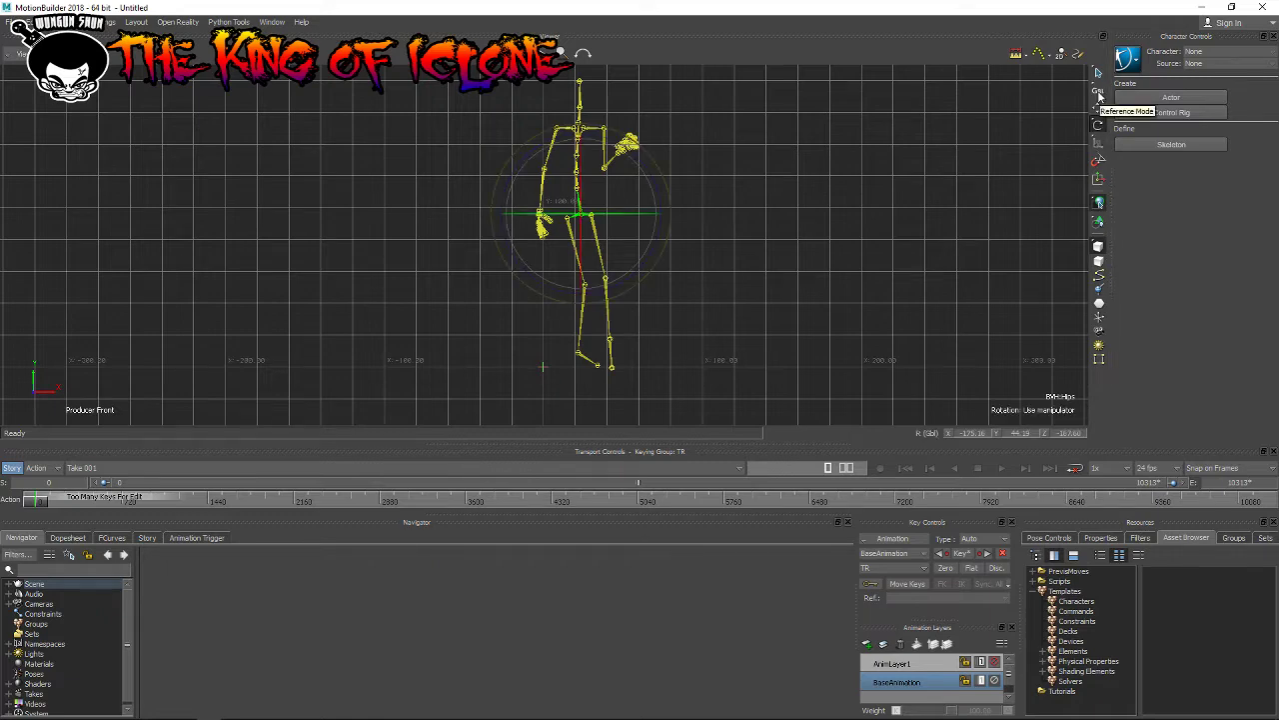
pyautogui.moveTo(561, 52); pyautogui.dragTo(561, 52)
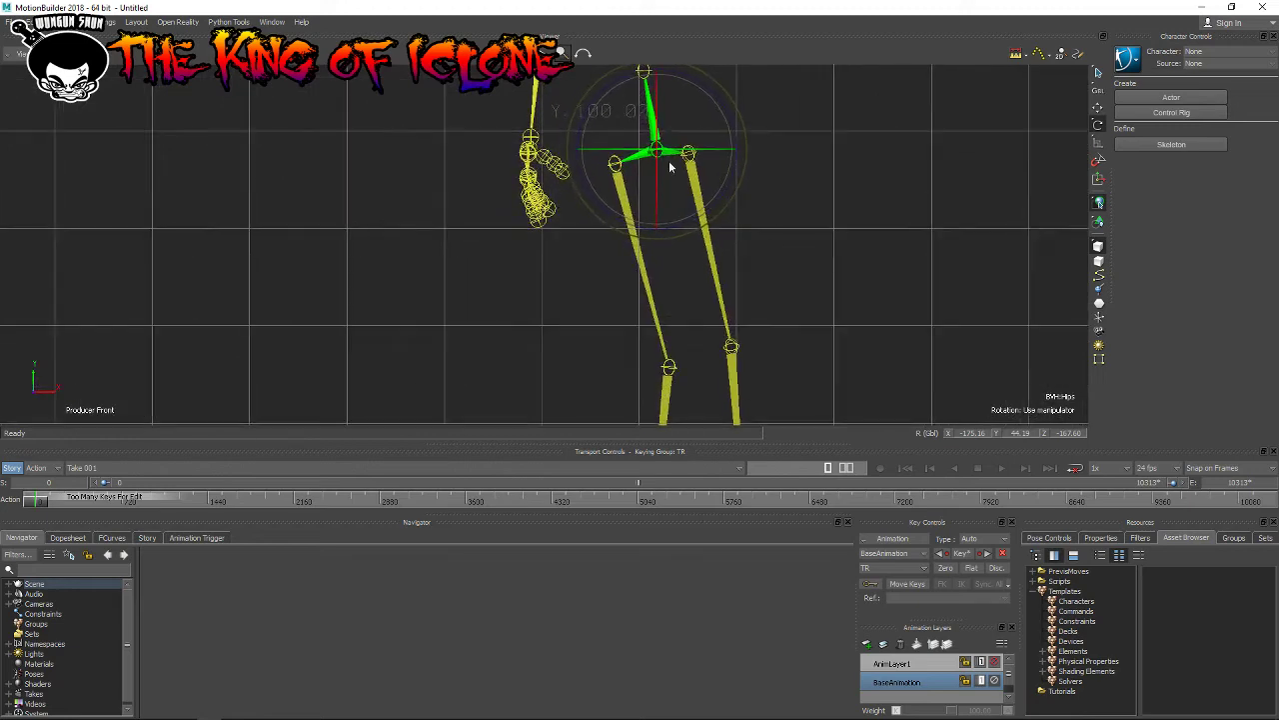
pyautogui.moveTo(686, 155); pyautogui.dragTo(592, 158)
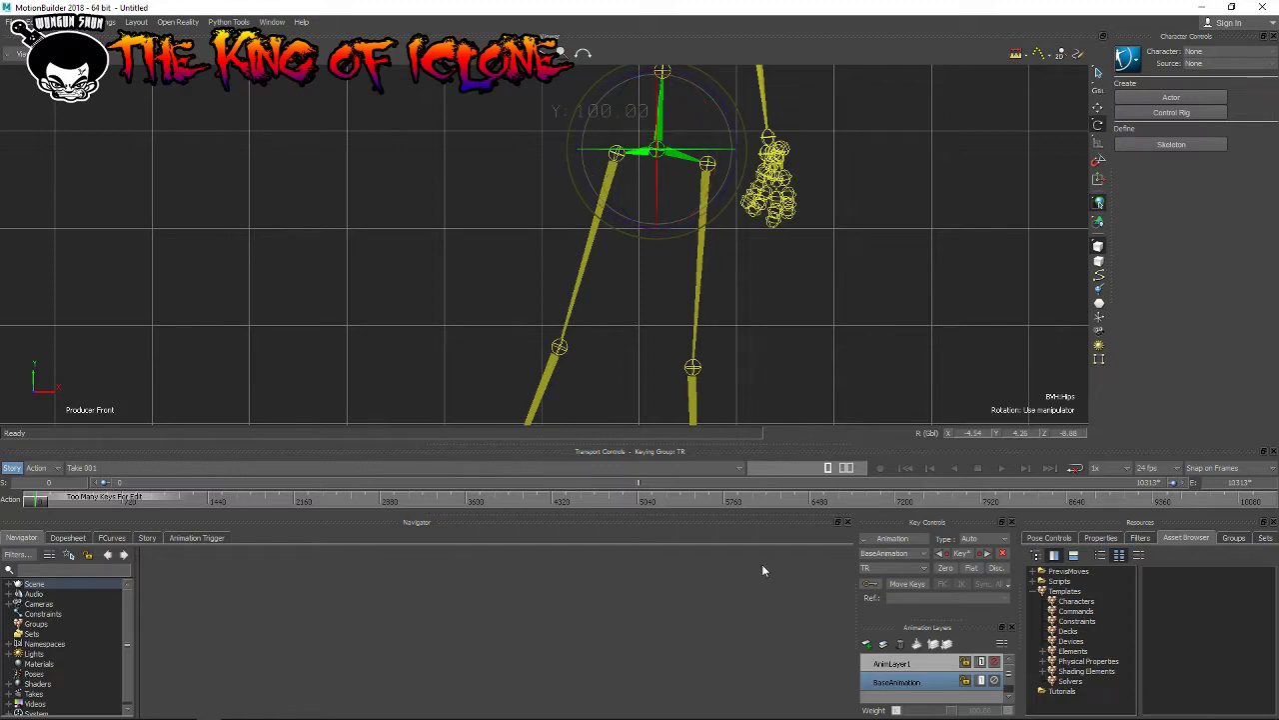
pyautogui.moveTo(560, 52); pyautogui.dragTo(520, 25, button='middle')
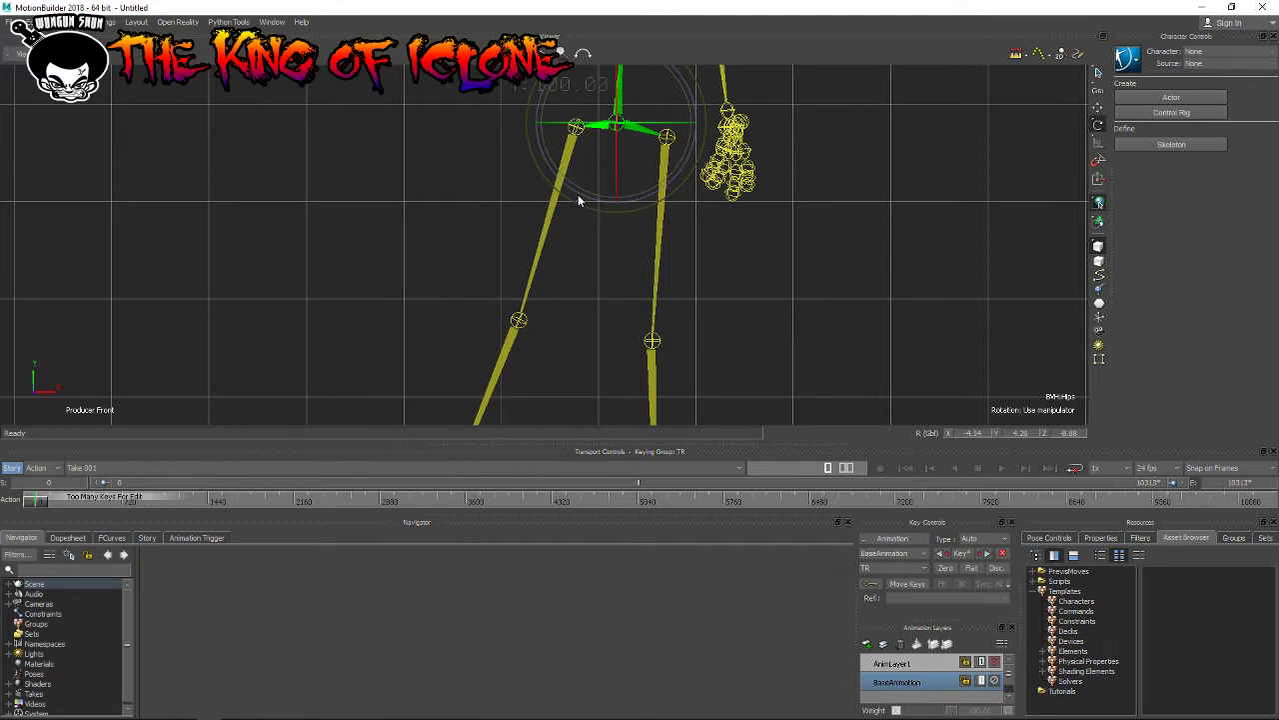
pyautogui.moveTo(578, 200); pyautogui.dragTo(586, 200)
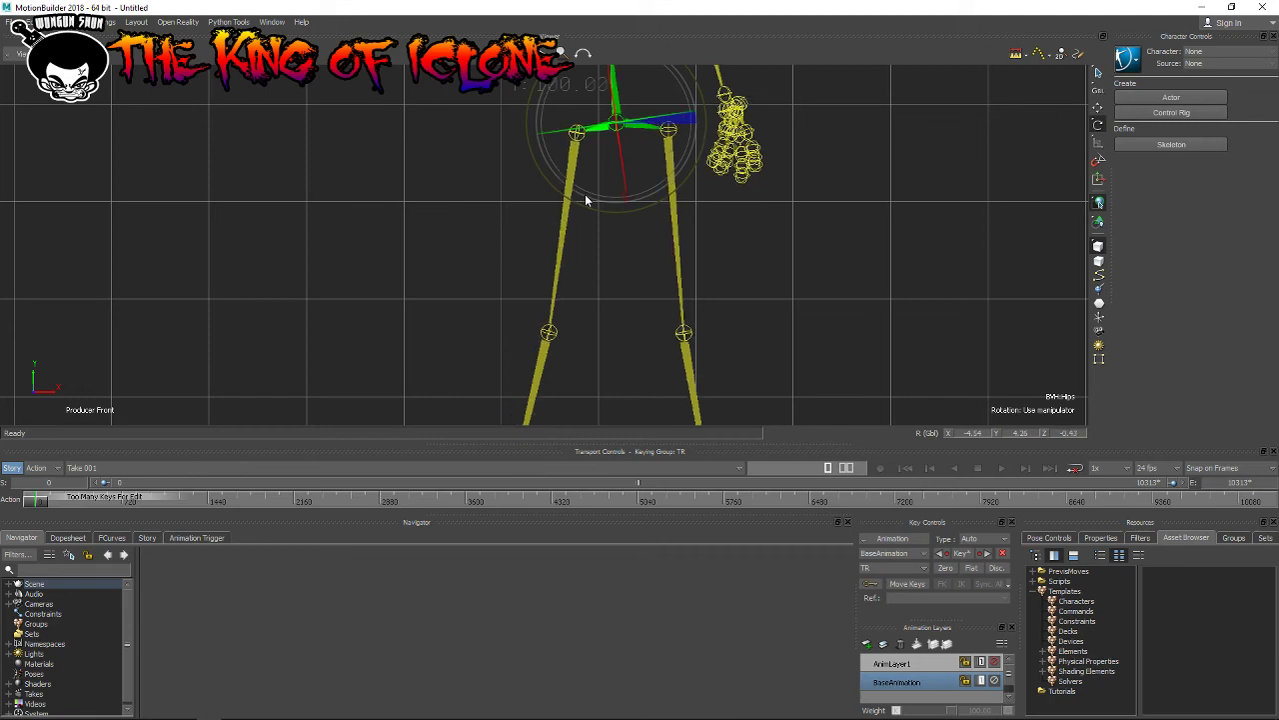
pyautogui.moveTo(563, 52); pyautogui.dragTo(697, 224)
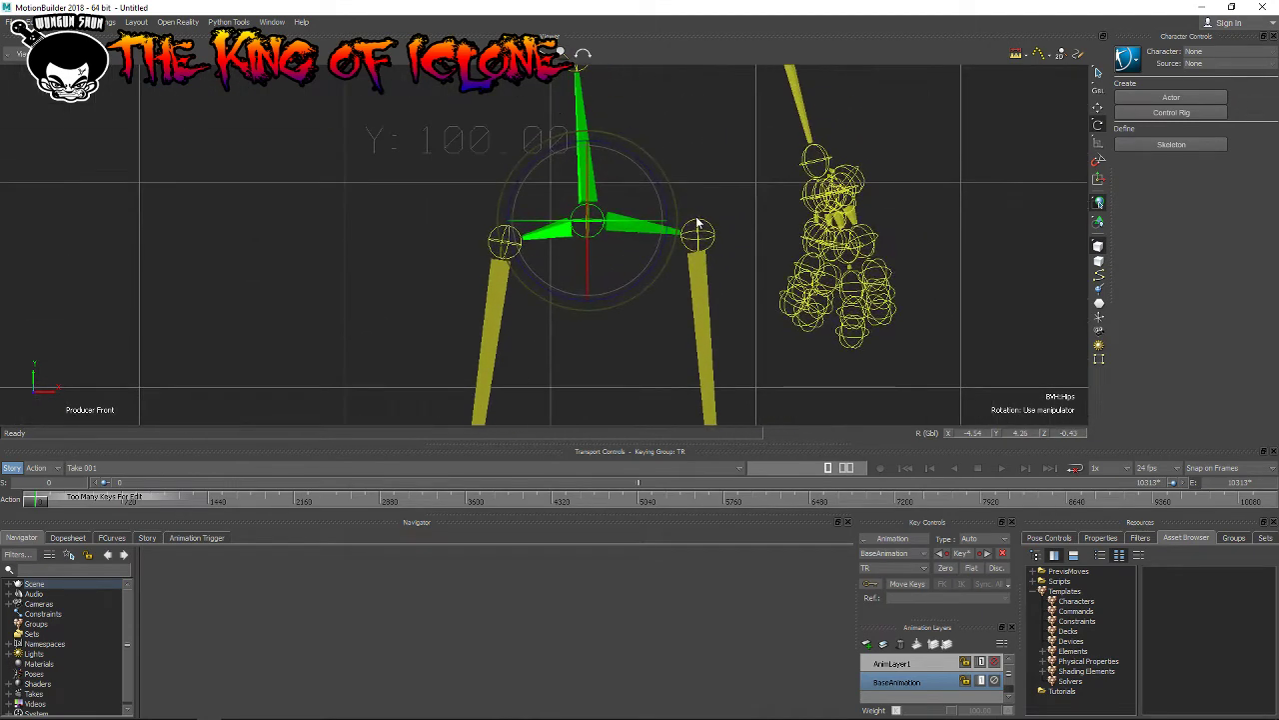
pyautogui.moveTo(664, 252); pyautogui.dragTo(610, 226)
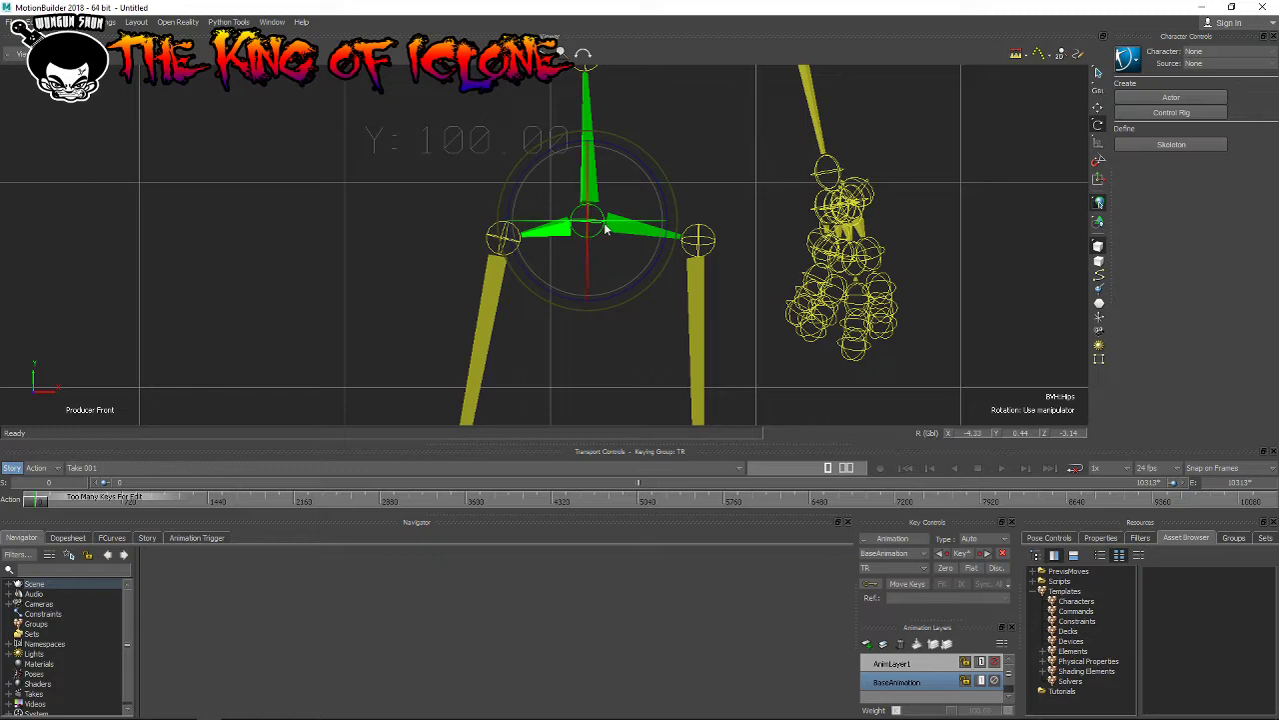
pyautogui.moveTo(585, 240); pyautogui.dragTo(589, 248)
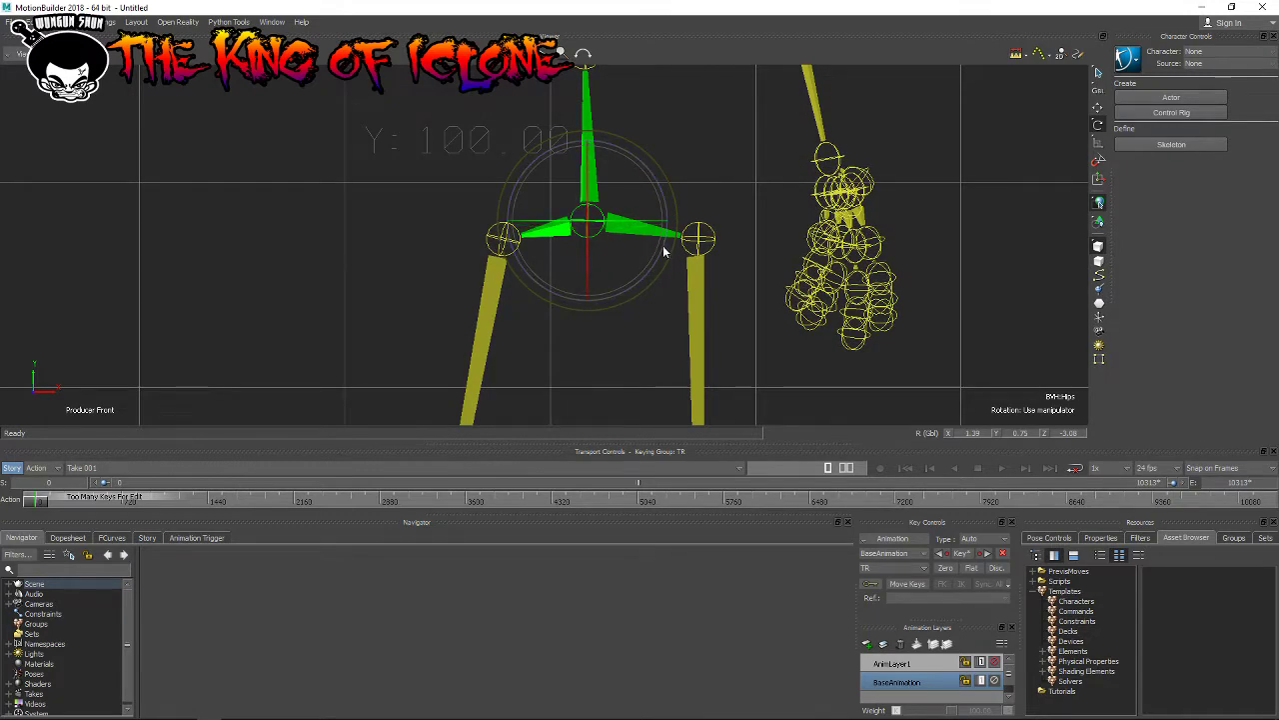
pyautogui.moveTo(665, 250); pyautogui.dragTo(668, 251)
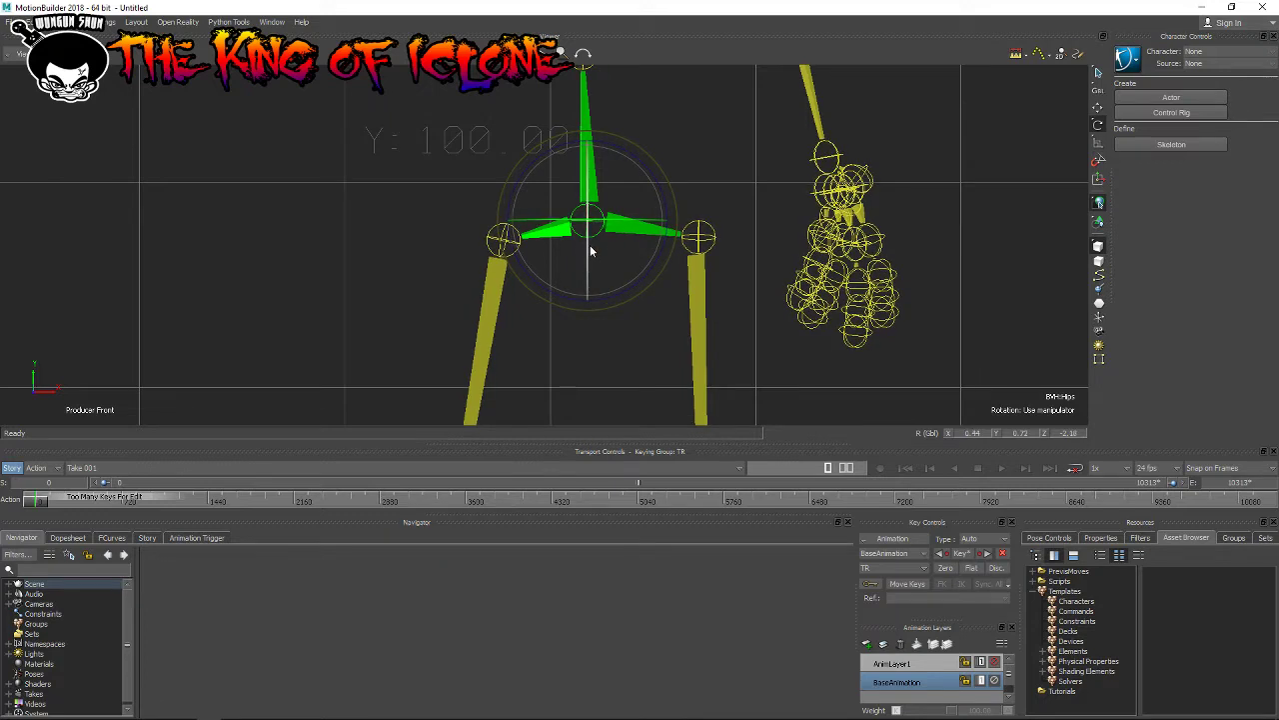
# Step: Move the whole skeleton slightly left and up by translating the hips
pyautogui.click(1098, 106)
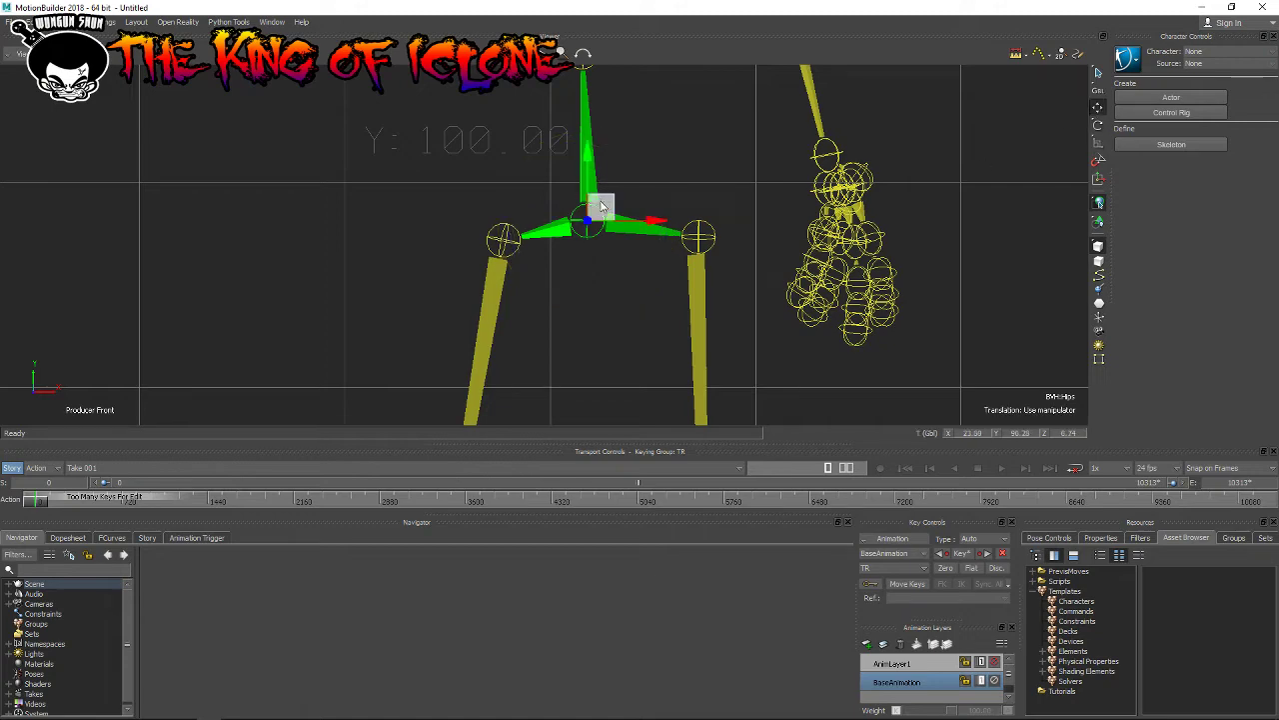
pyautogui.moveTo(600, 208); pyautogui.dragTo(566, 195)
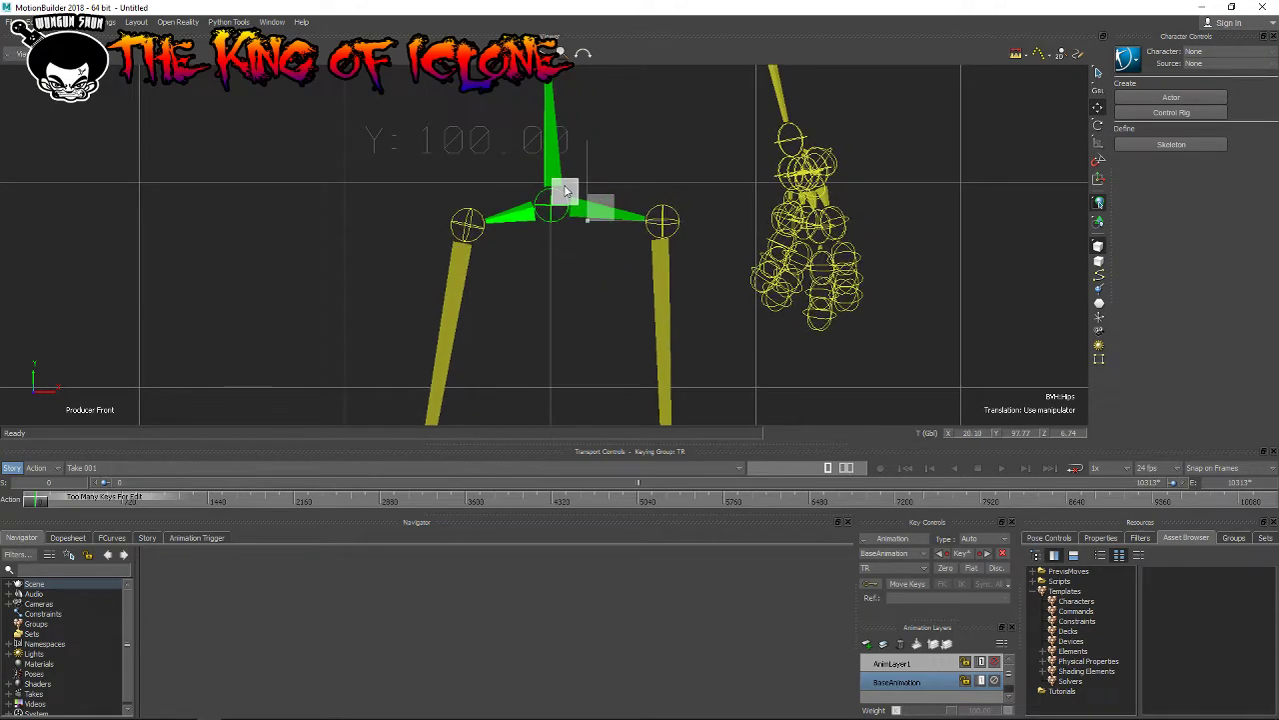
pyautogui.click(1098, 124)
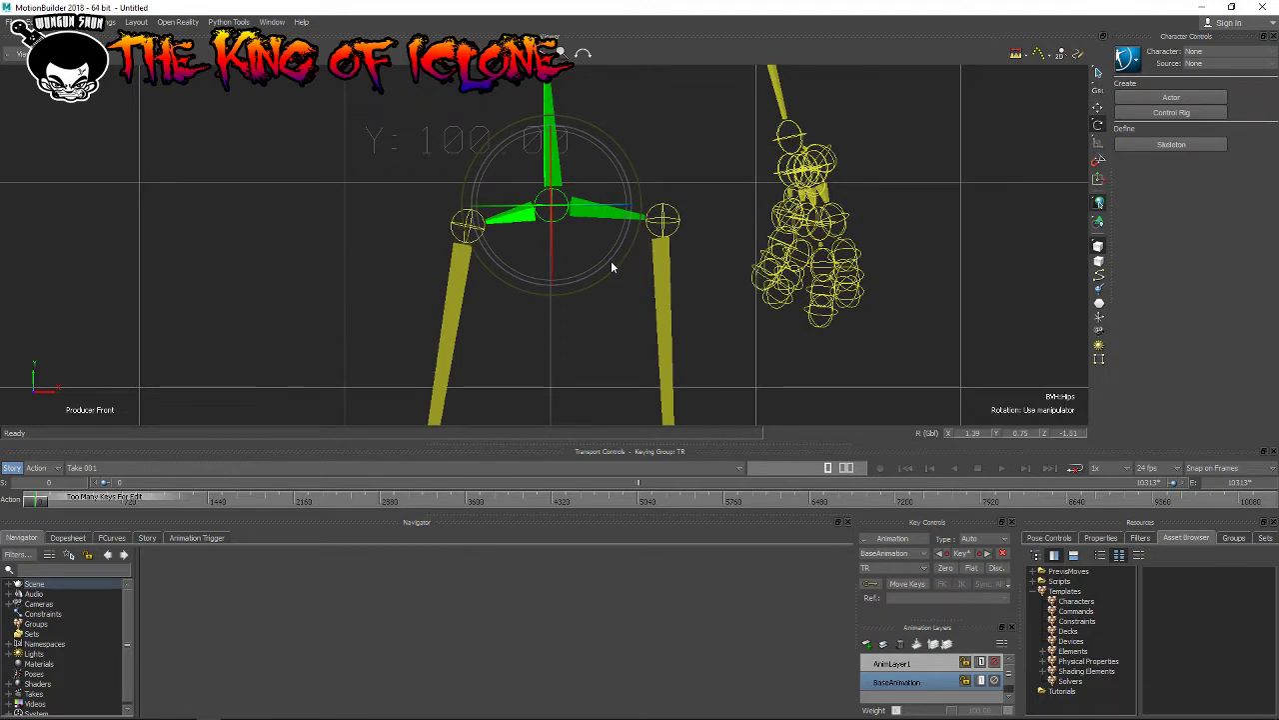
# Step: Rotate RightUpLeg and LeftUpLeg so both legs hang nearly vertical
pyautogui.click(456, 223)
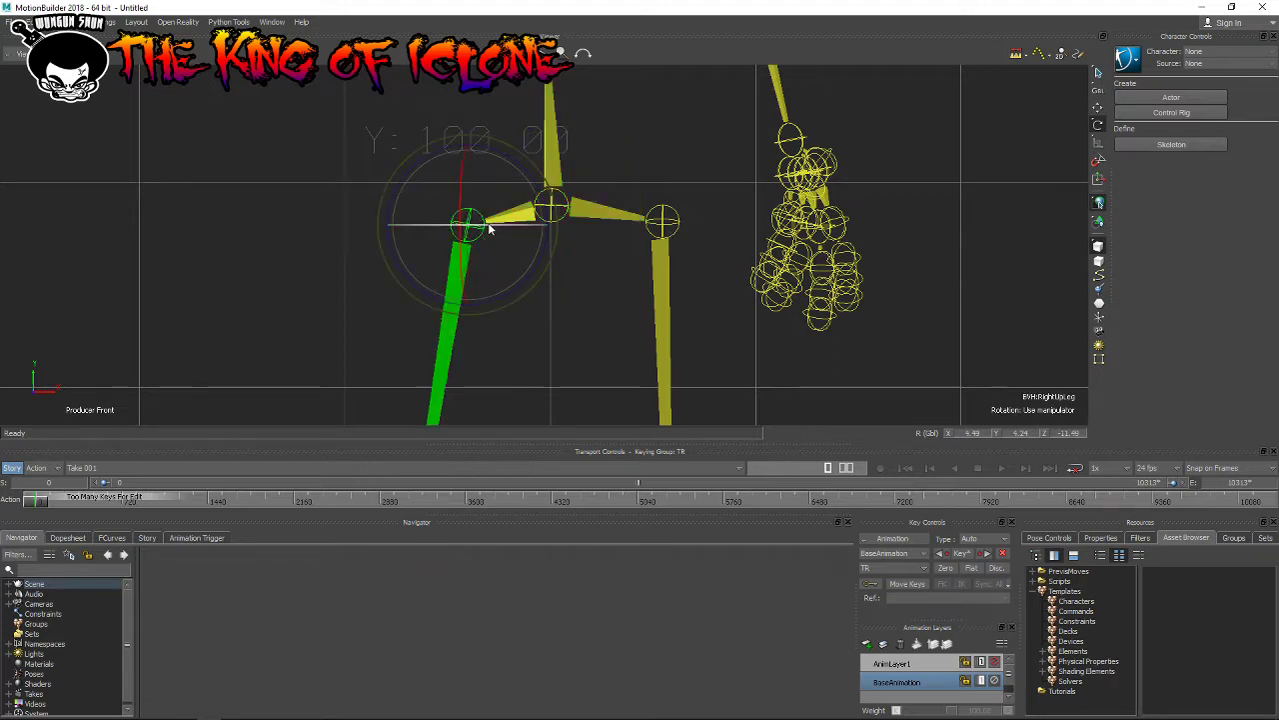
pyautogui.moveTo(489, 228); pyautogui.dragTo(487, 235)
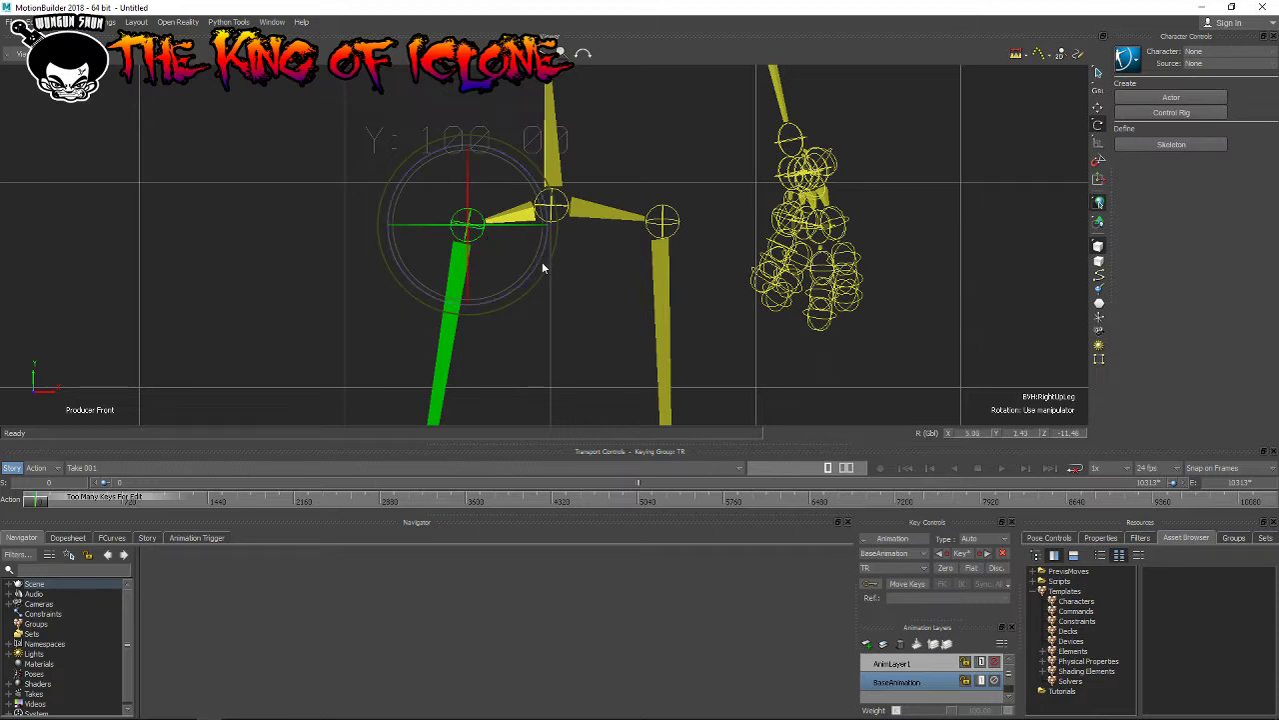
pyautogui.moveTo(542, 268); pyautogui.dragTo(470, 255)
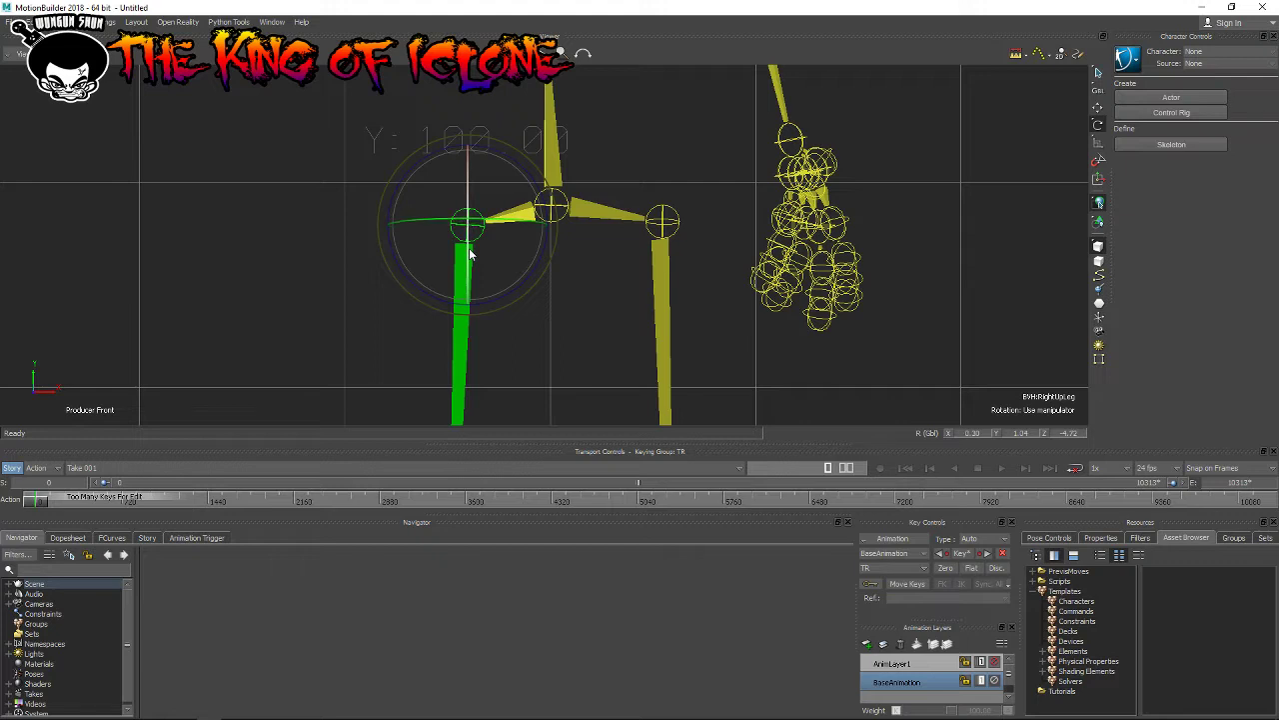
pyautogui.click(664, 230)
pyautogui.moveTo(663, 243); pyautogui.dragTo(664, 249)
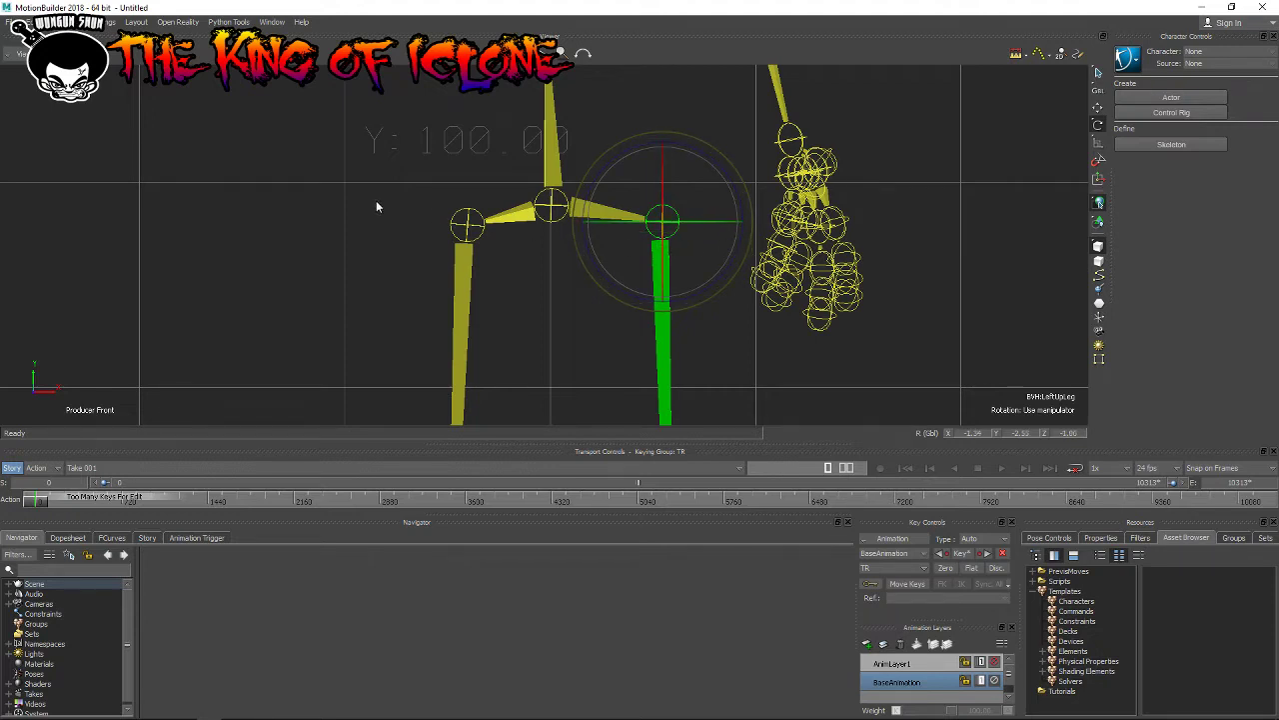
pyautogui.click(458, 228)
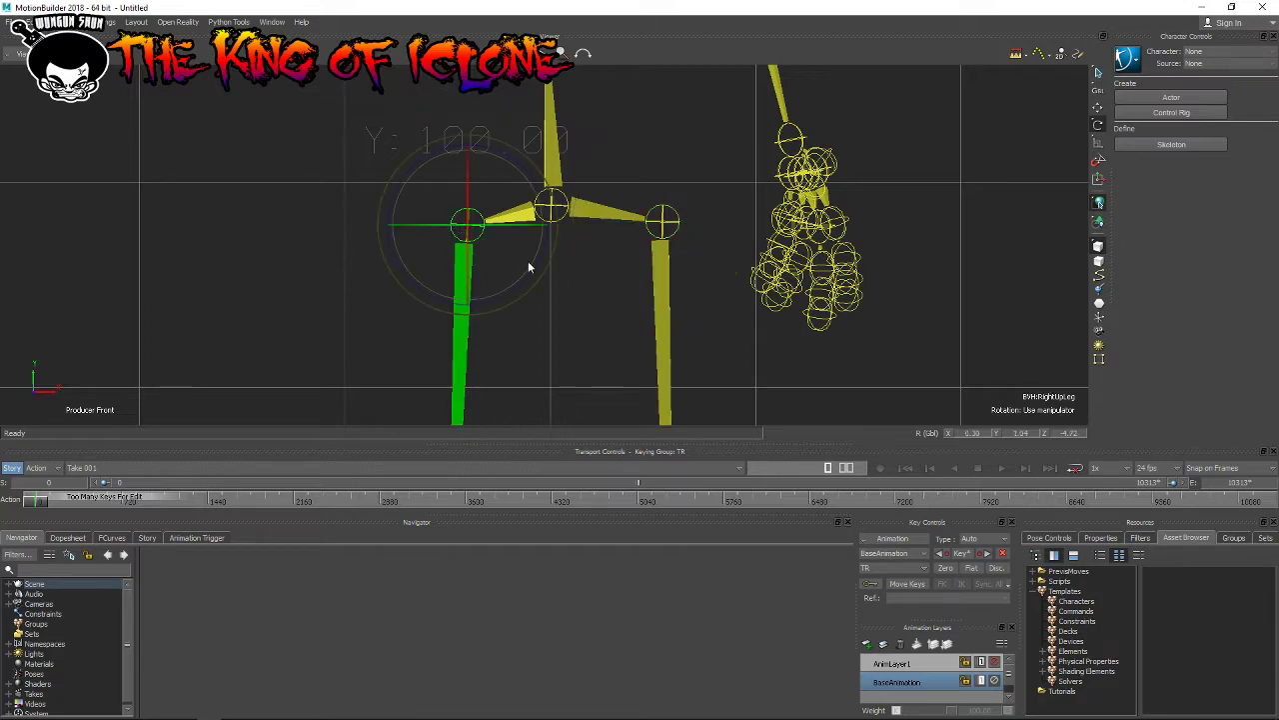
pyautogui.moveTo(543, 266); pyautogui.dragTo(543, 264)
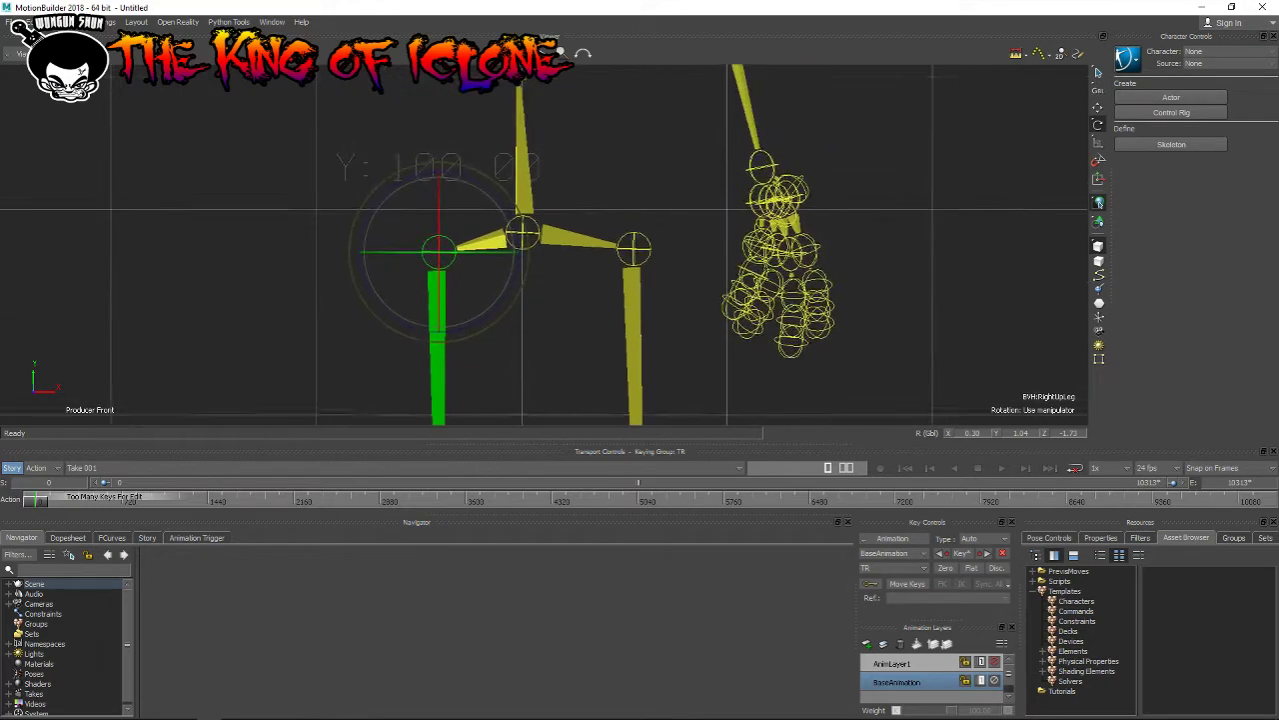
# Step: Ease the hips Z rotation to about -1.34 and select the spine joint
pyautogui.click(548, 240)
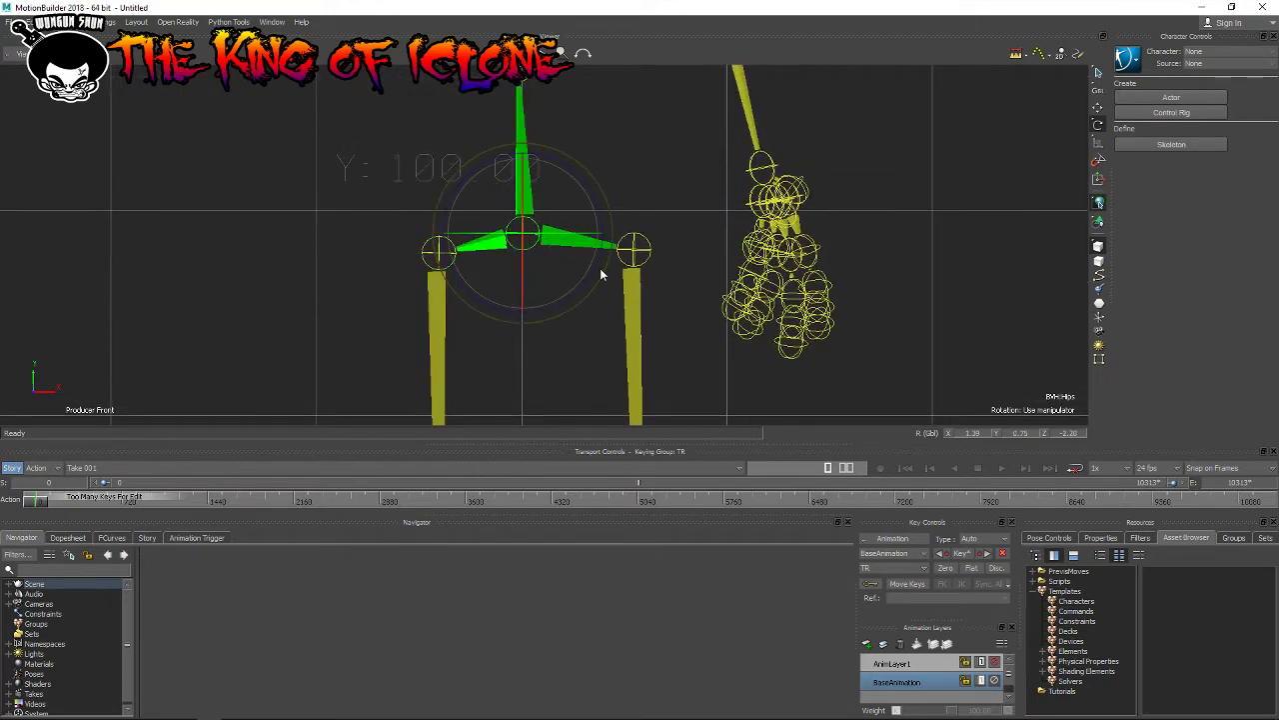
pyautogui.moveTo(593, 267); pyautogui.dragTo(593, 267)
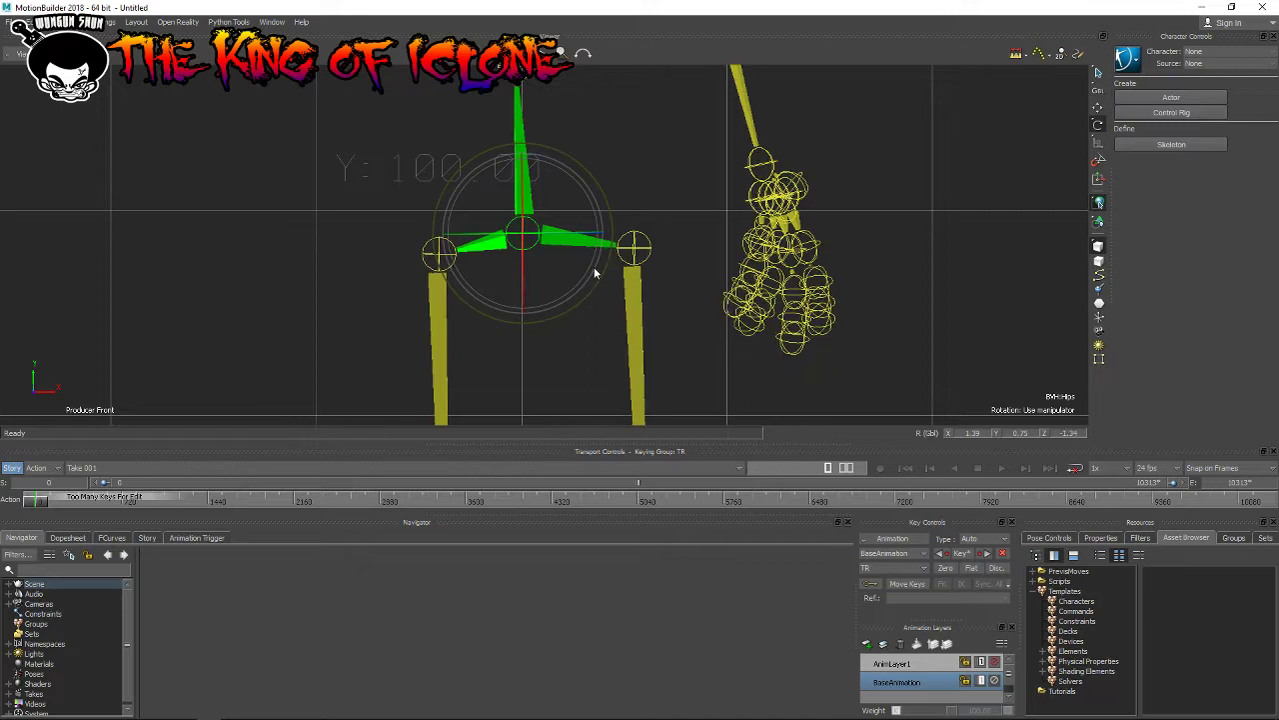
pyautogui.click(431, 267)
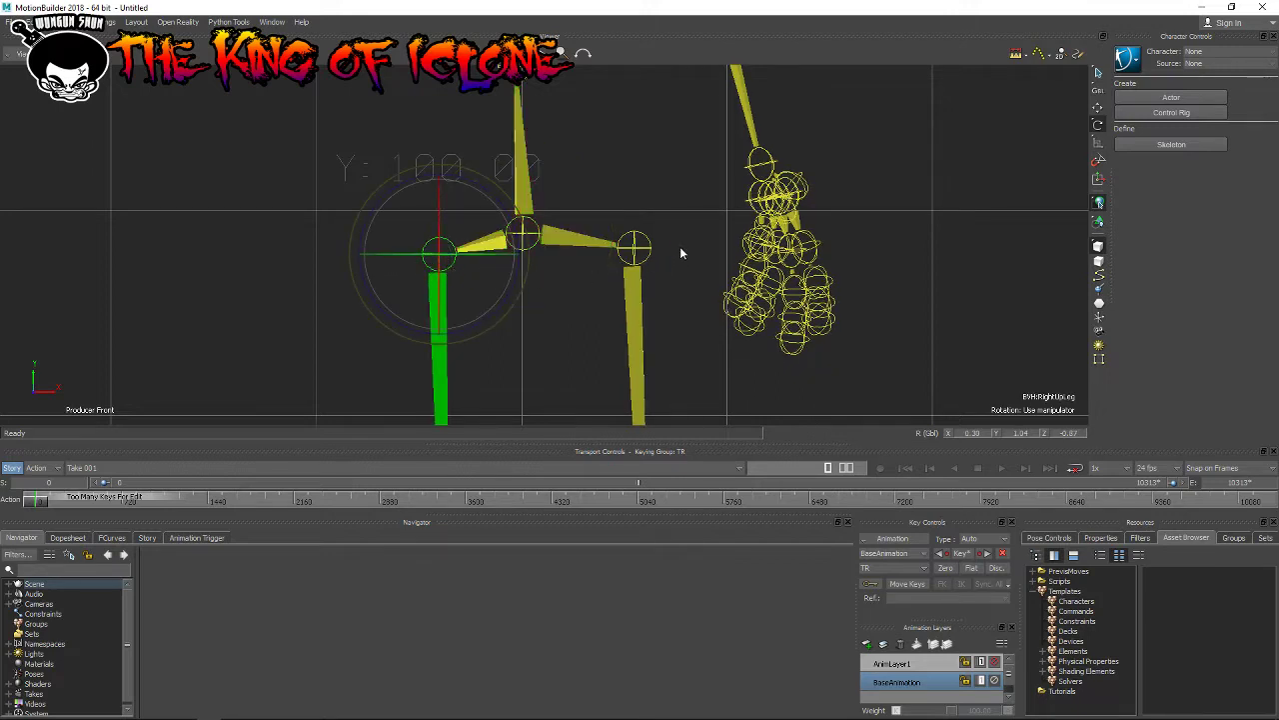
pyautogui.click(638, 250)
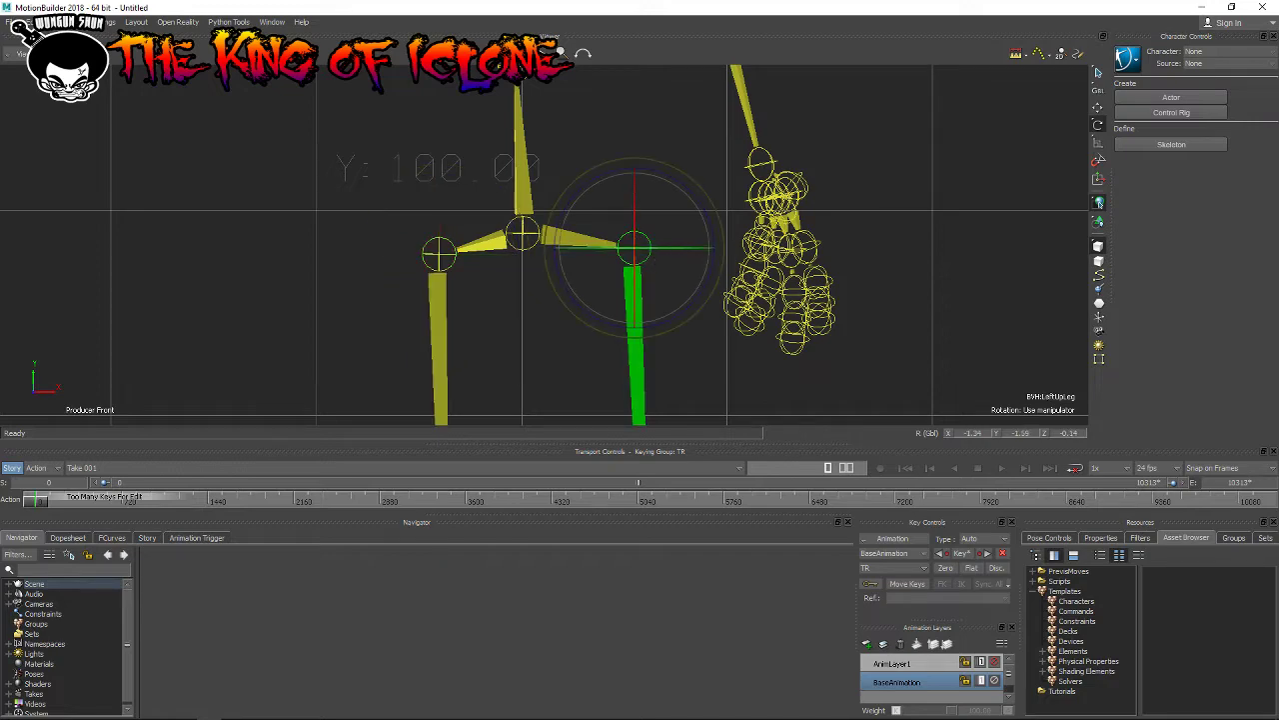
pyautogui.moveTo(546, 79); pyautogui.dragTo(536, 211, button='middle')
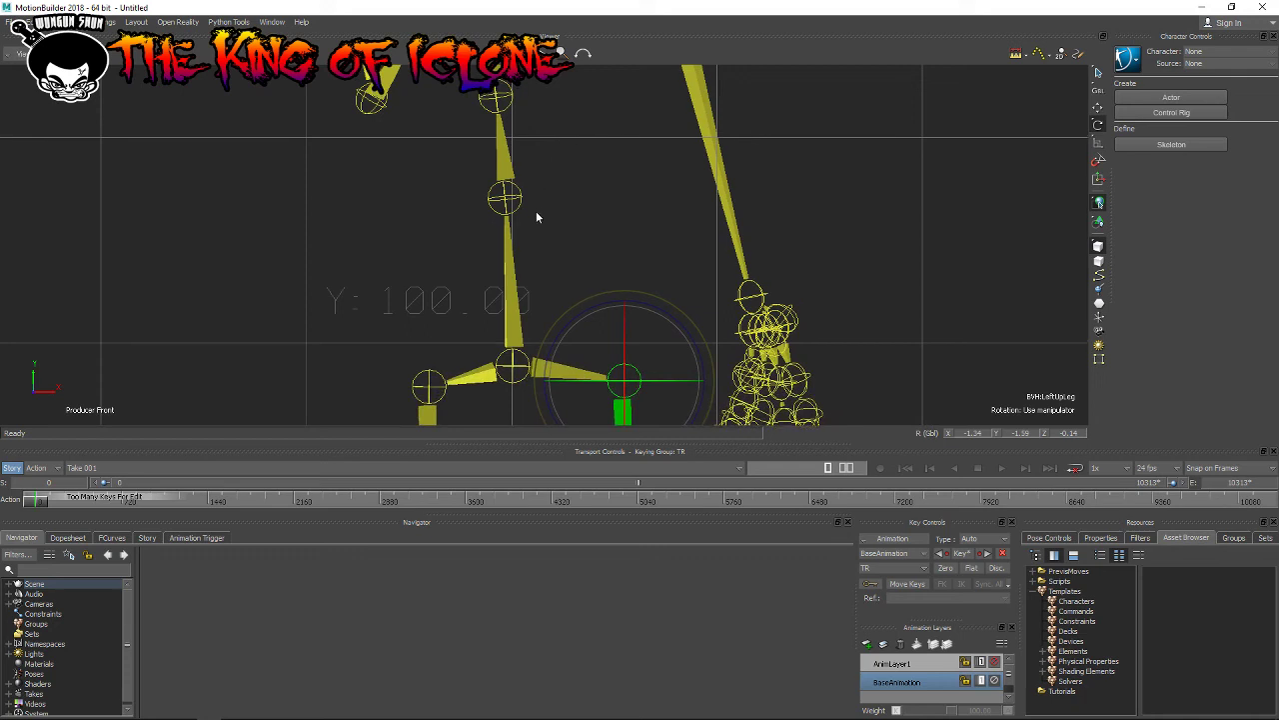
pyautogui.click(501, 203)
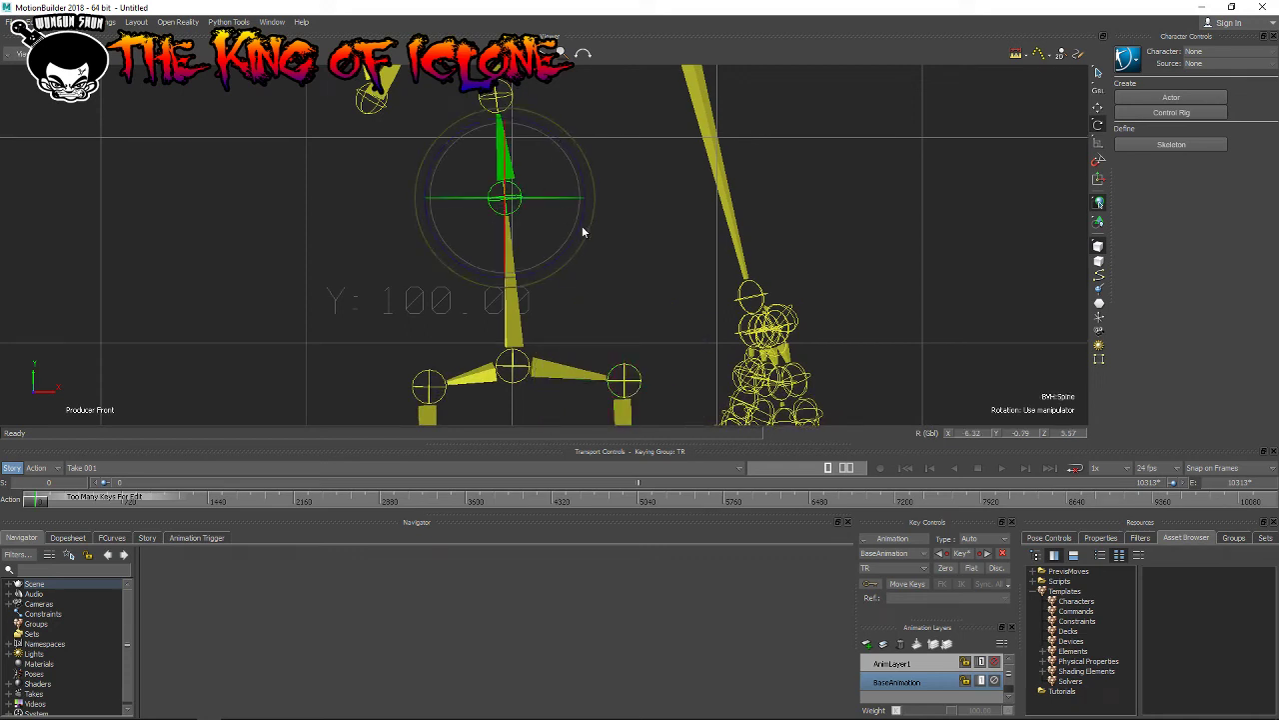
# Step: Rotate Spine and Spine1, bringing Spine1 to about 1.82, -0.92, 0.91
pyautogui.moveTo(578, 236); pyautogui.dragTo(577, 240)
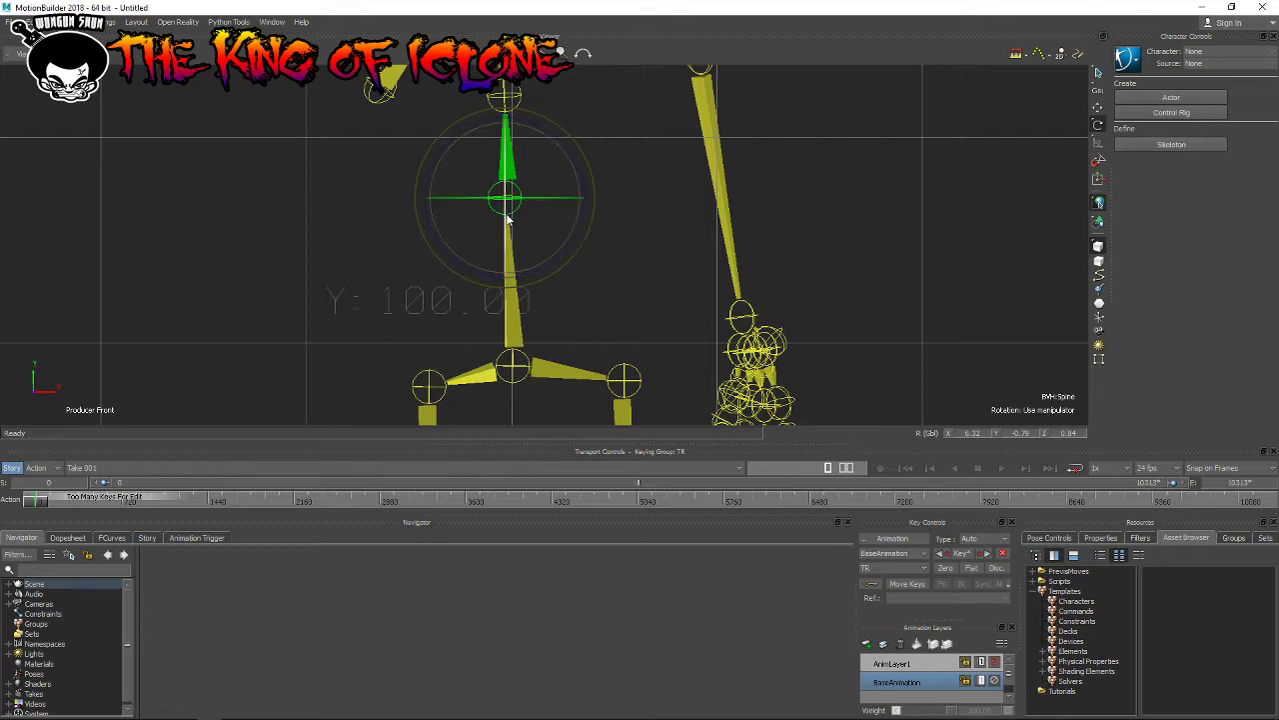
pyautogui.moveTo(507, 219); pyautogui.dragTo(524, 351)
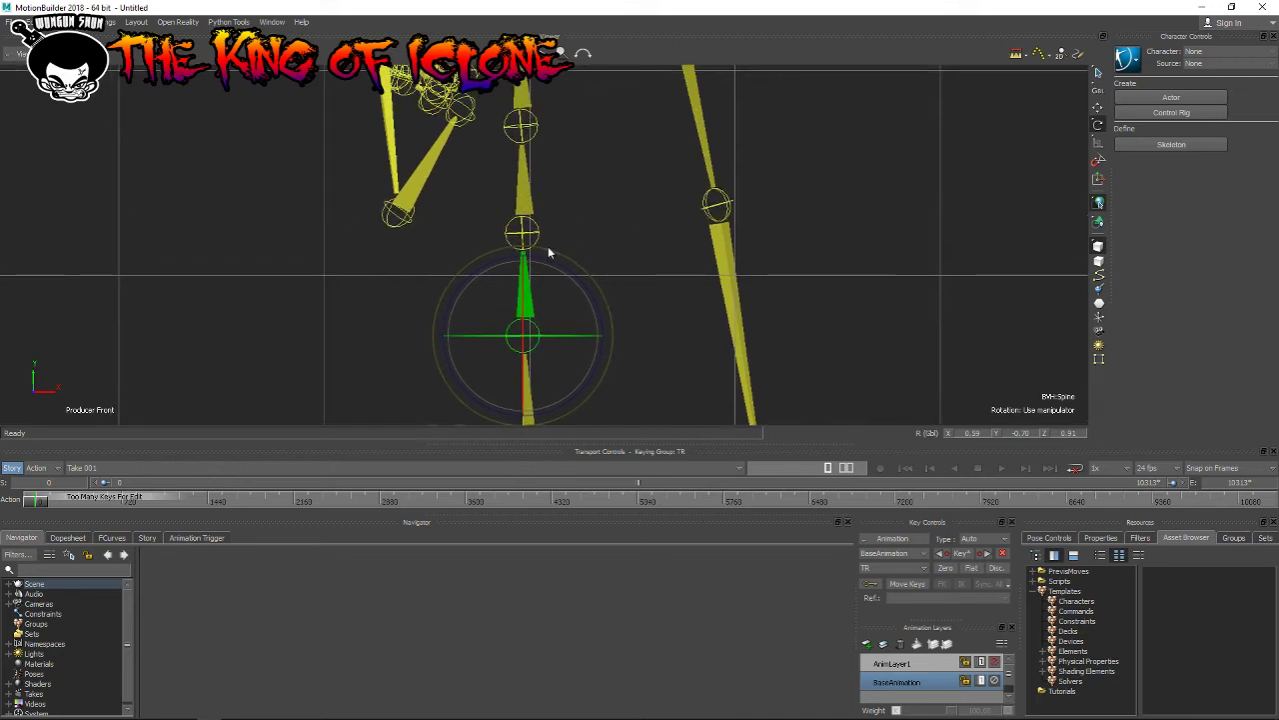
pyautogui.click(523, 234)
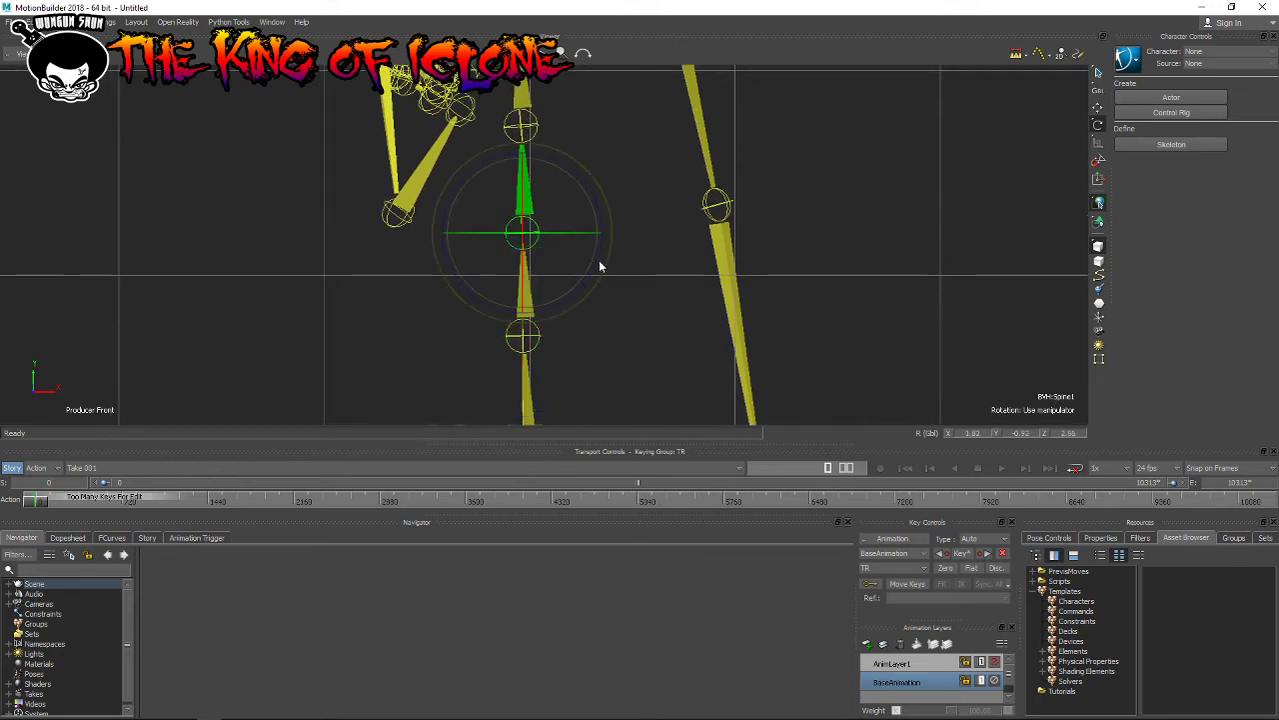
pyautogui.moveTo(598, 268); pyautogui.dragTo(597, 274)
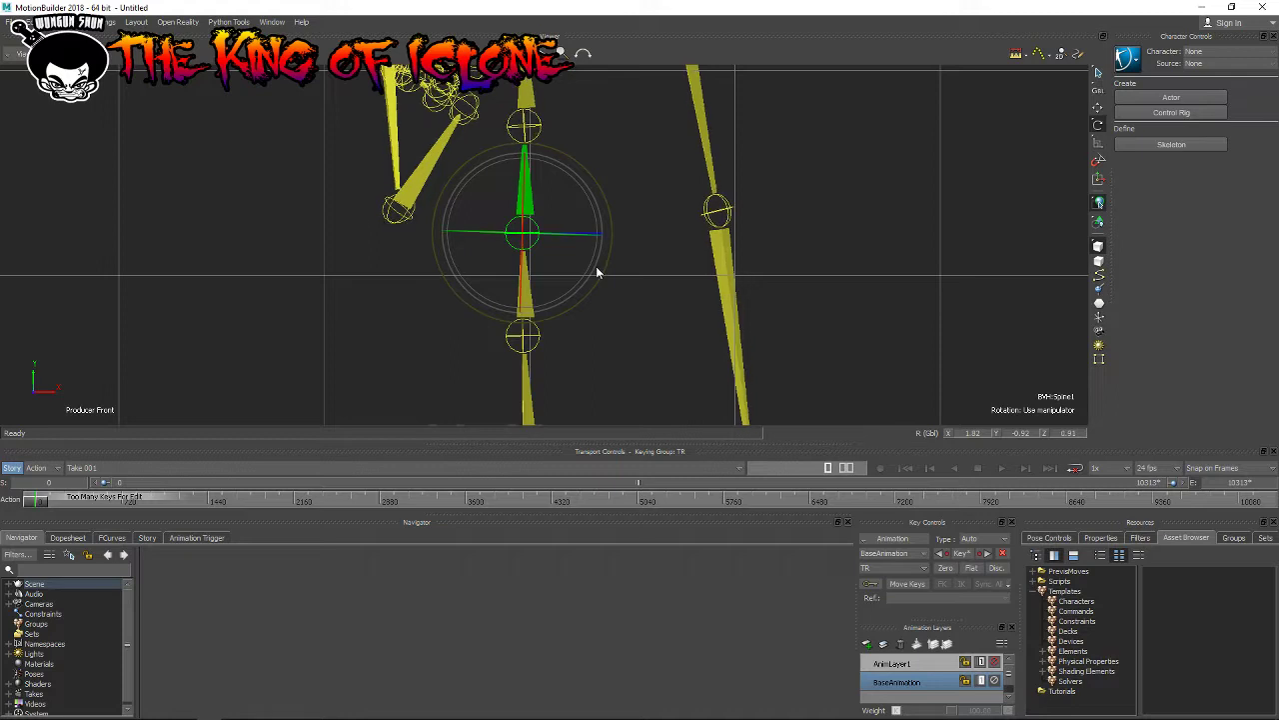
pyautogui.click(526, 341)
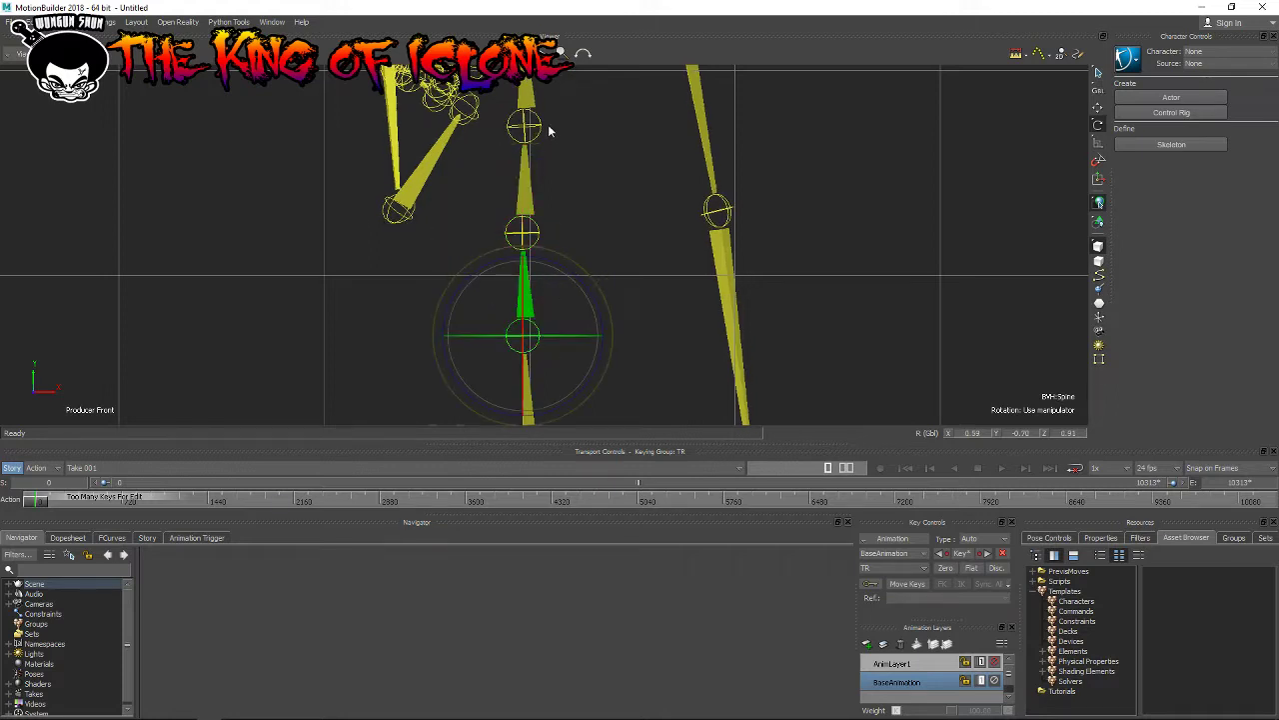
pyautogui.click(532, 239)
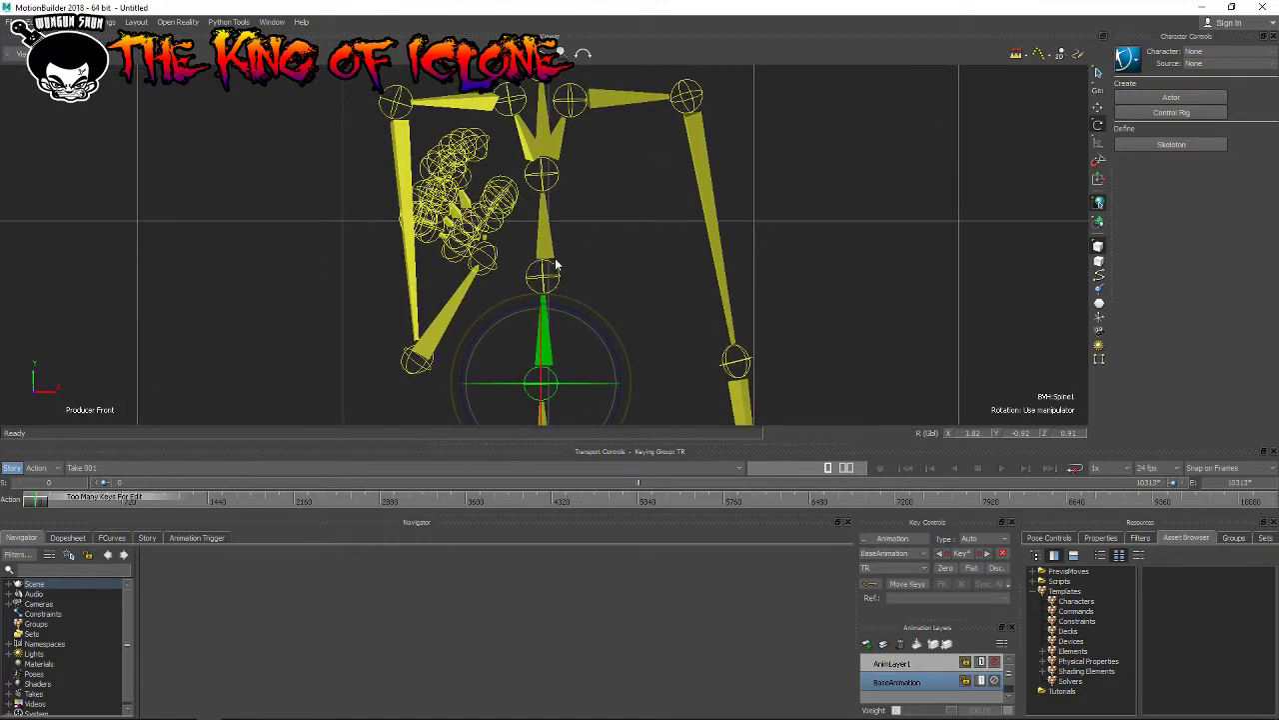
# Step: Tweak Spine2 and lower the right arm via RightShoulder to about 3.21, 5.51, 8.80
pyautogui.click(520, 100)
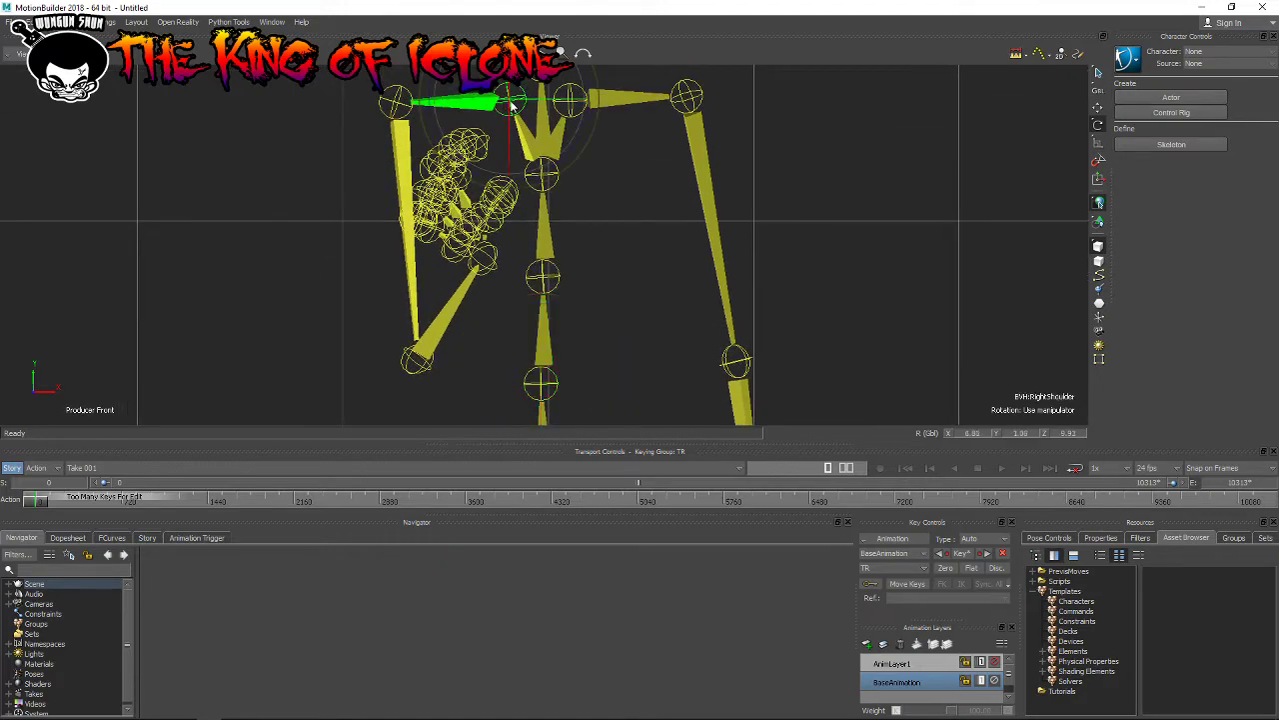
pyautogui.moveTo(521, 104); pyautogui.dragTo(530, 110)
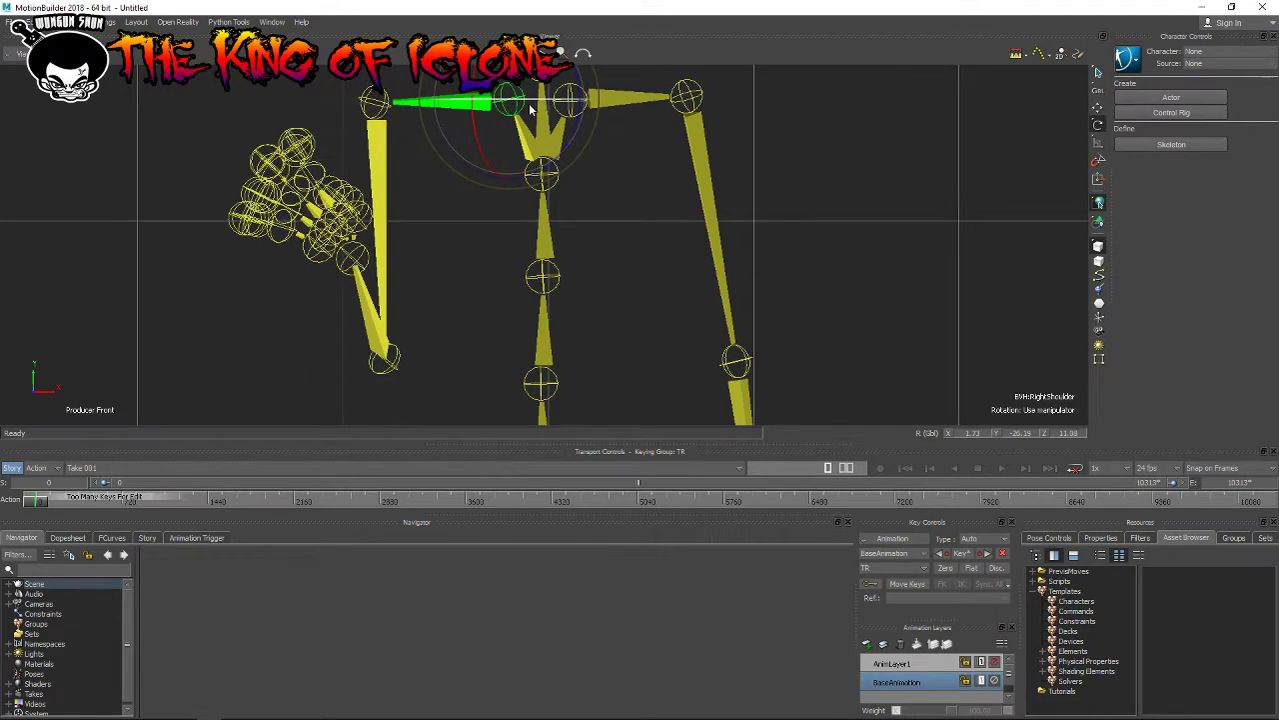
pyautogui.click(541, 277)
pyautogui.moveTo(543, 290); pyautogui.dragTo(544, 288)
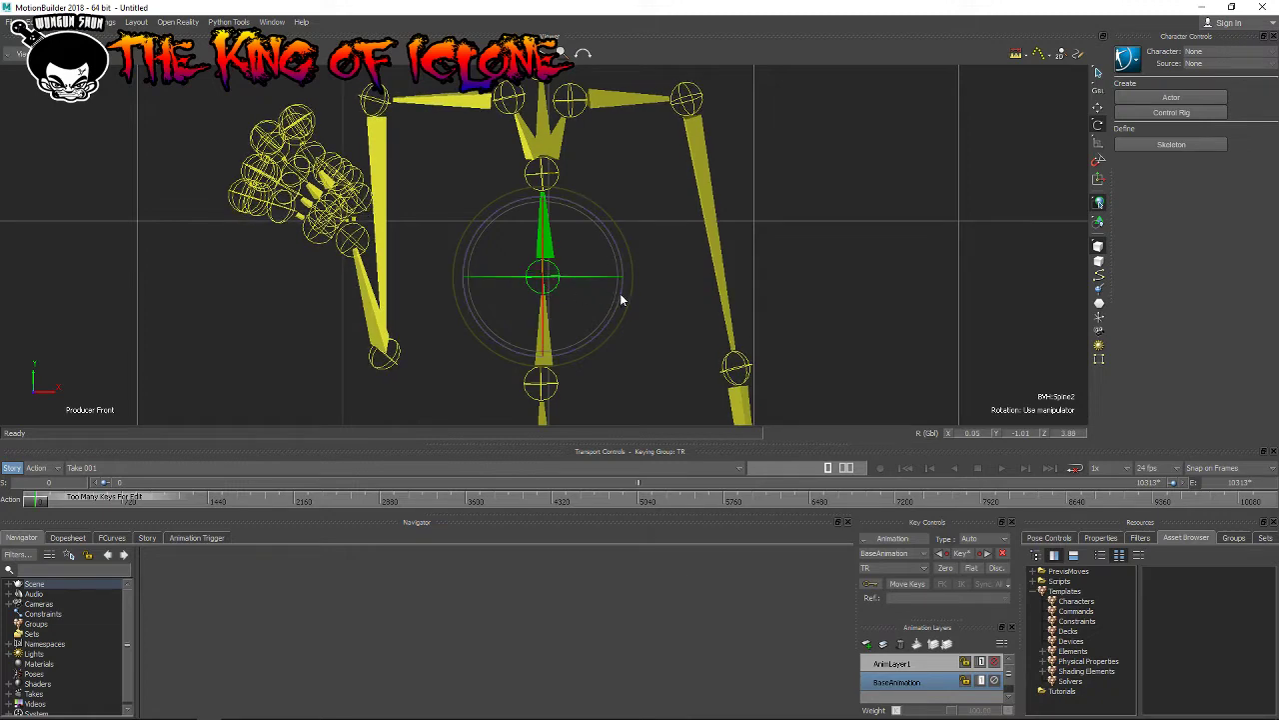
pyautogui.moveTo(621, 293); pyautogui.dragTo(621, 303)
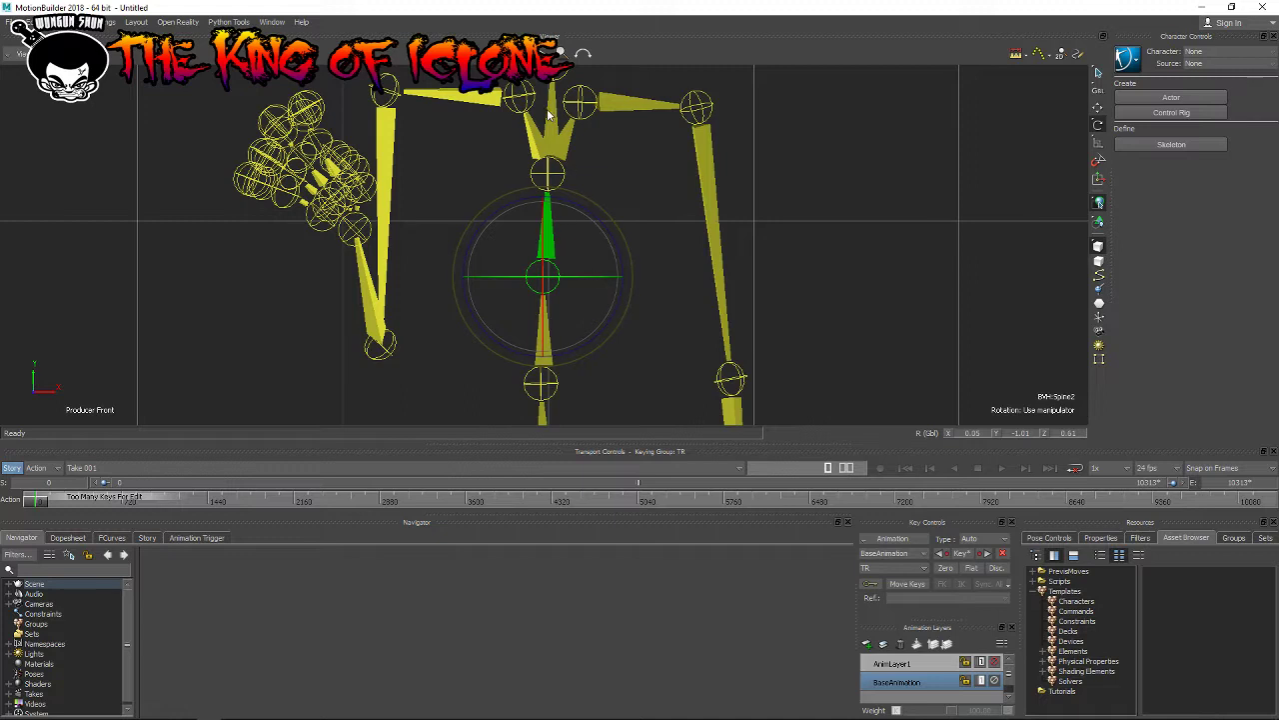
pyautogui.click(556, 178)
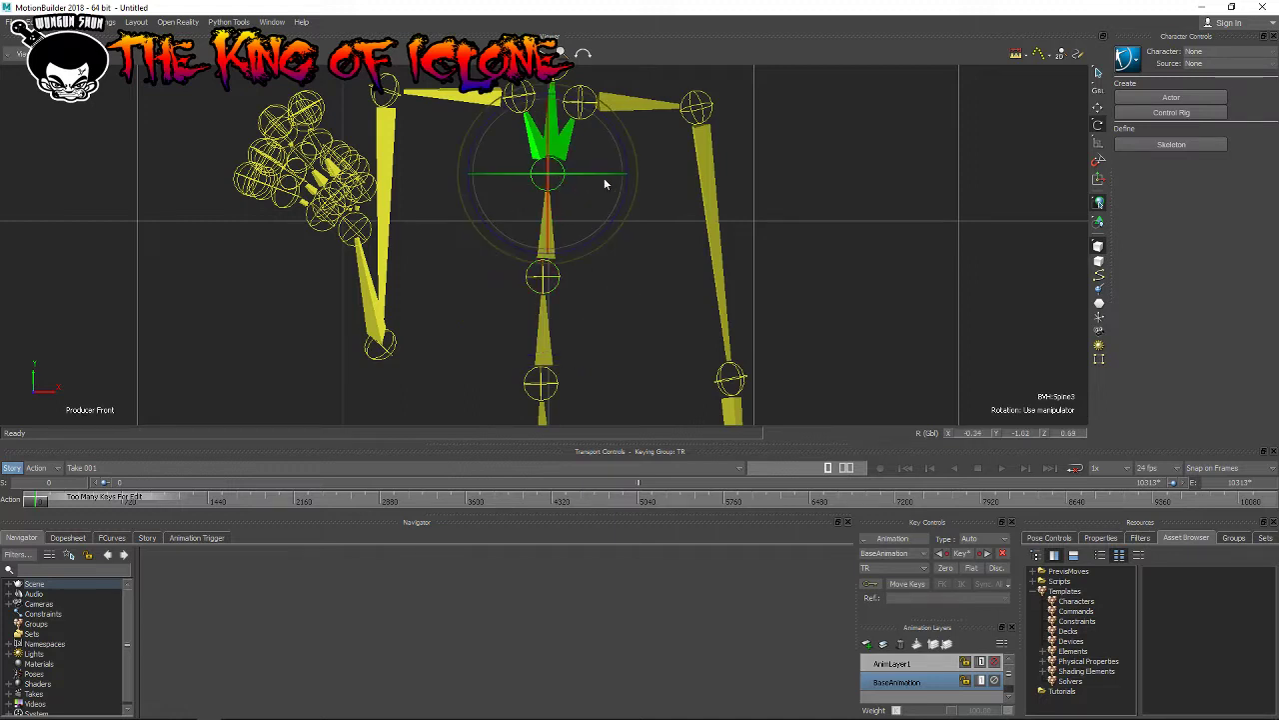
pyautogui.click(509, 95)
pyautogui.moveTo(552, 110); pyautogui.dragTo(576, 117)
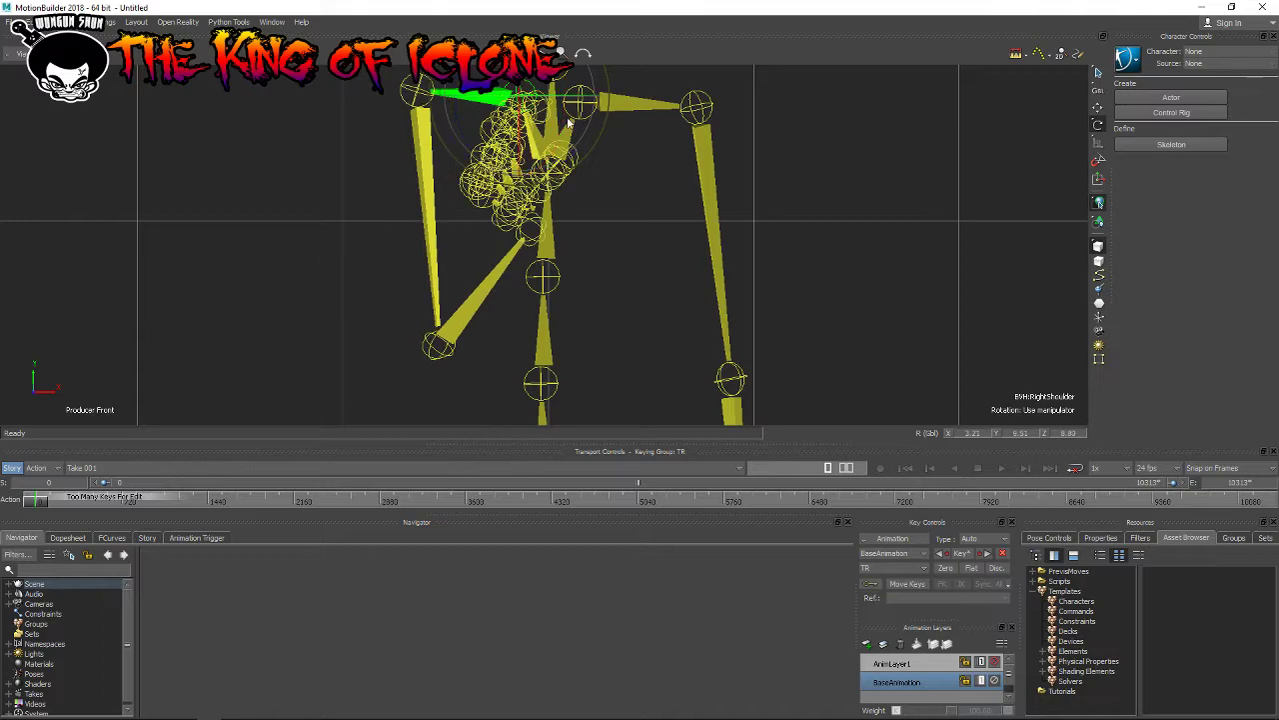
# Step: Zoom out and pan to show the whole skeleton, then open the viewer's View menu
pyautogui.scroll(-3, 559, 52)
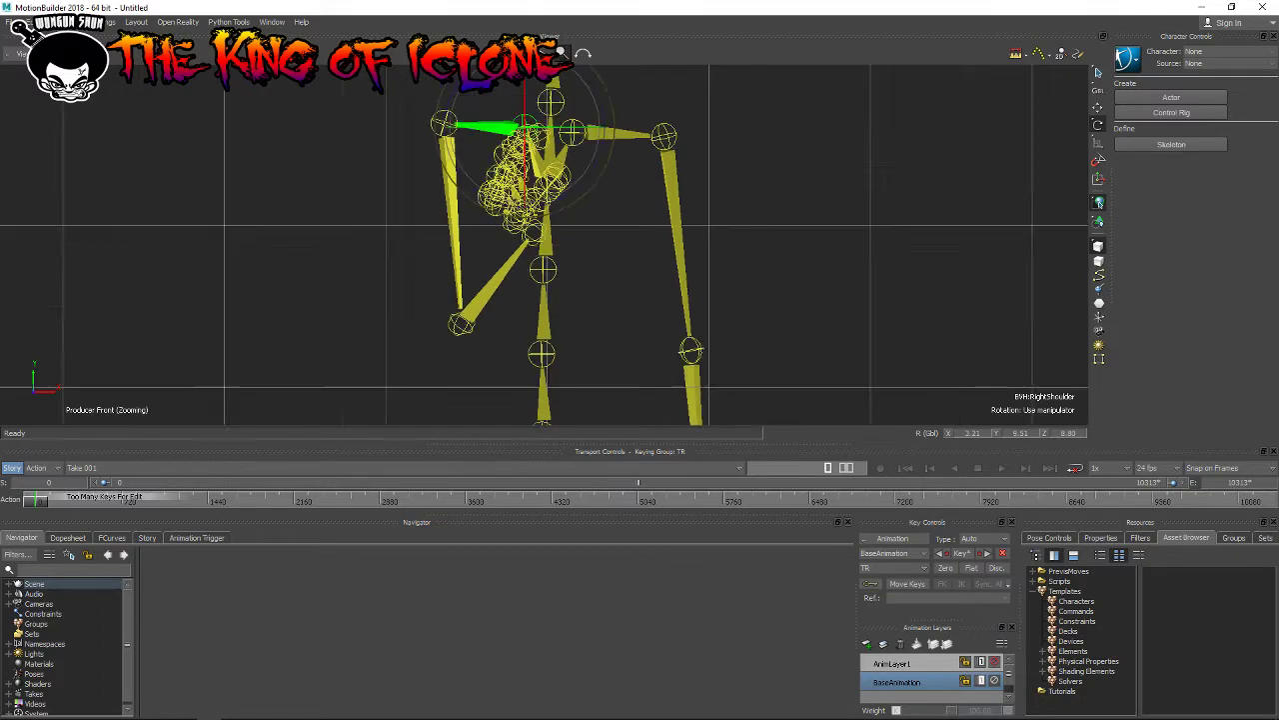
pyautogui.scroll(-5, 560, 52)
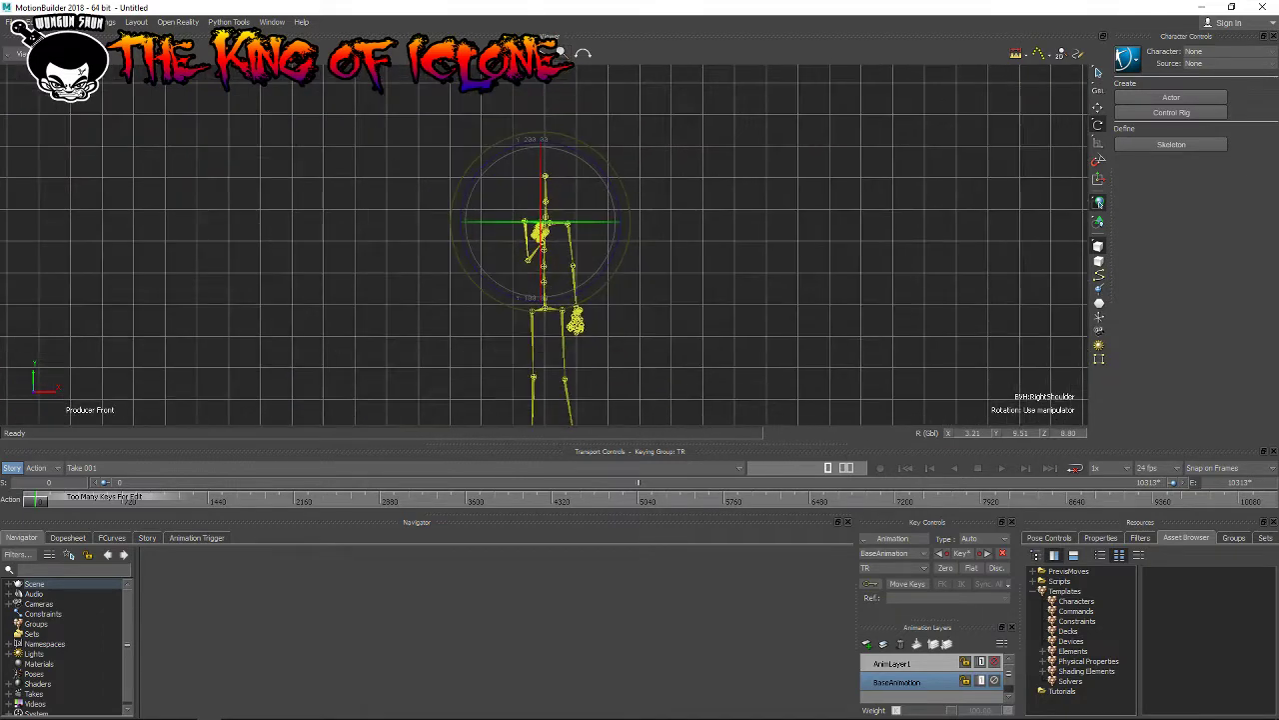
pyautogui.keyDown('shift'); pyautogui.moveTo(560, 52); pyautogui.dragTo(483, 370); pyautogui.keyUp('shift')
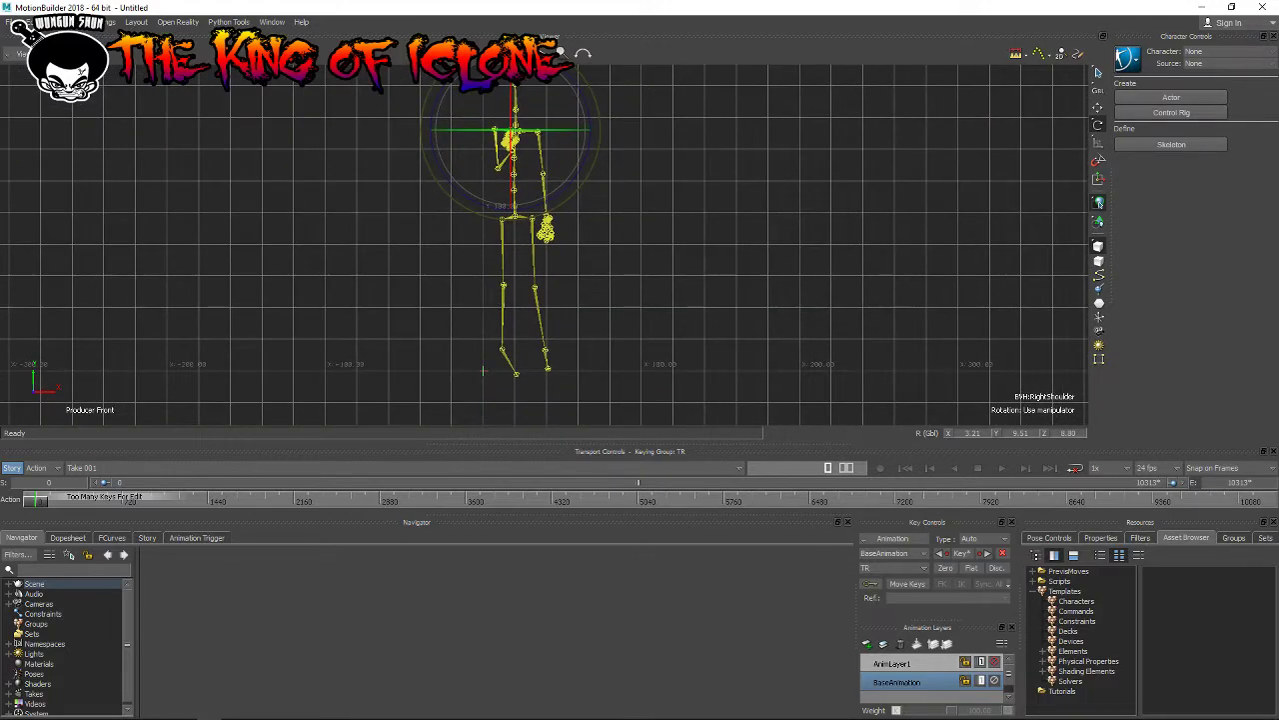
pyautogui.click(20, 54)
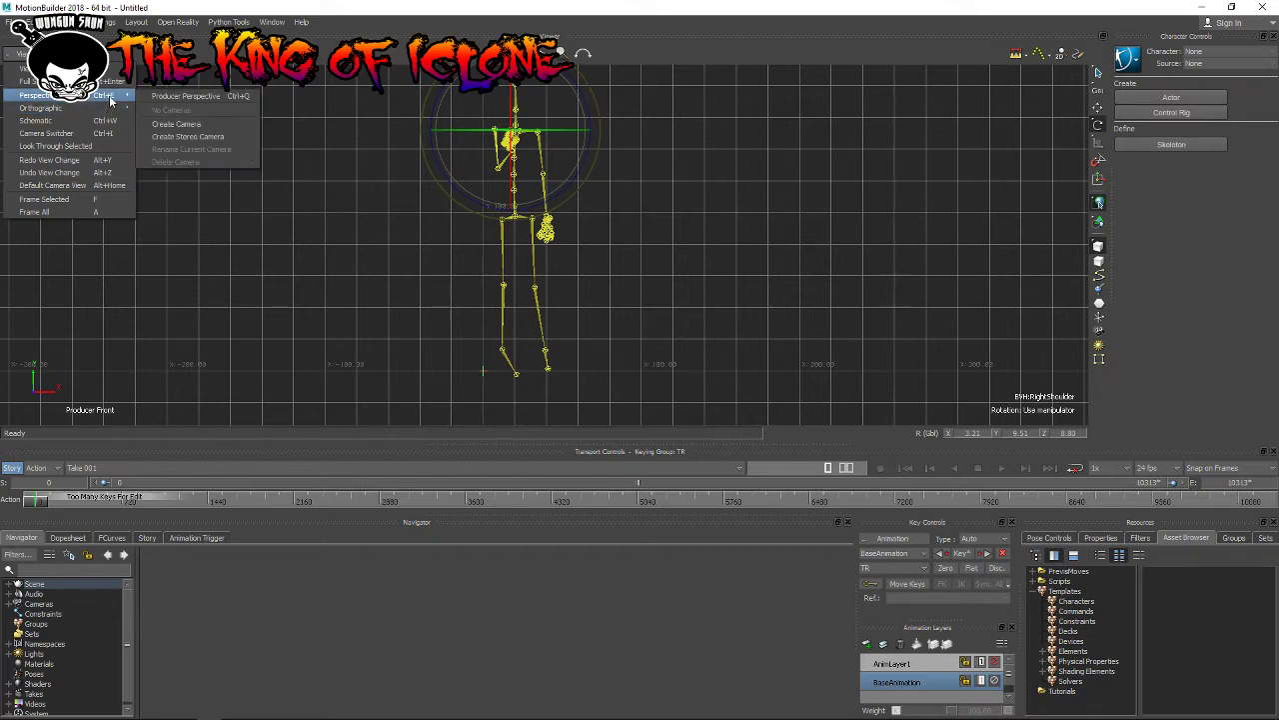
# Step: Switch to Producer Perspective and scrub the dance take to around frame 1776
pyautogui.click(182, 96)
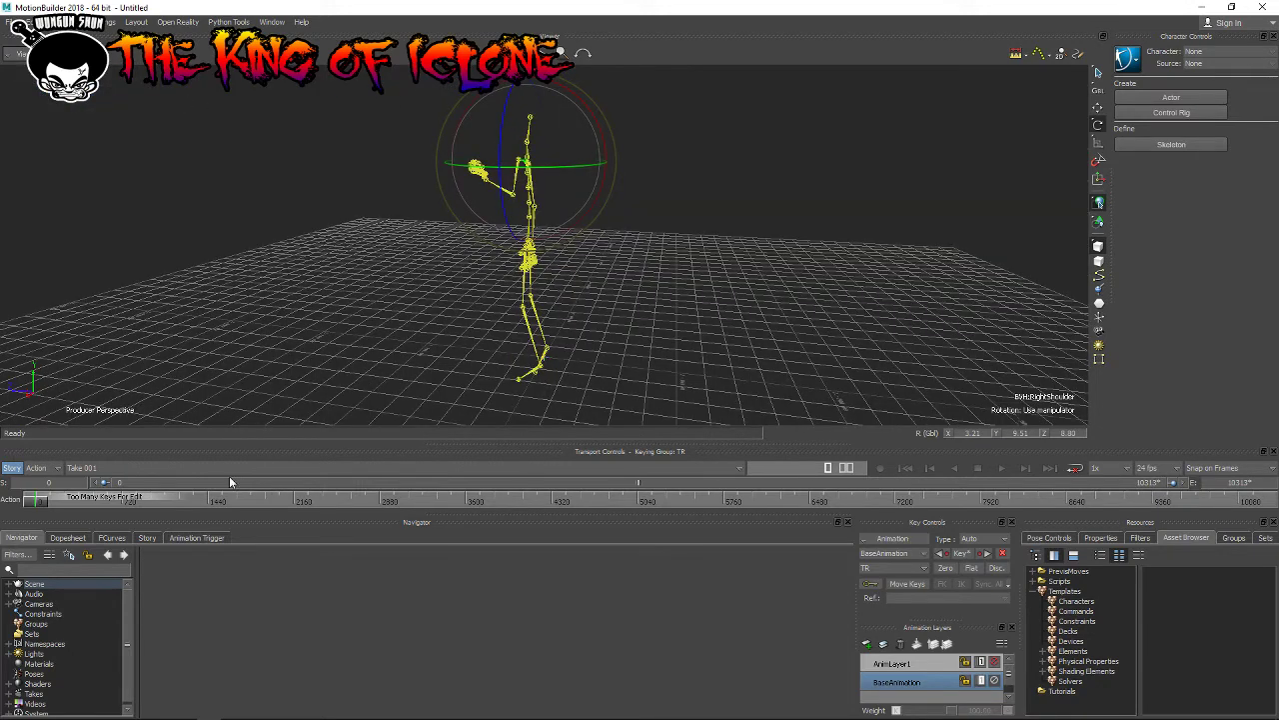
pyautogui.moveTo(40, 499); pyautogui.dragTo(80, 508)
pyautogui.keyDown('ctrl'); pyautogui.keyDown('shift'); pyautogui.moveTo(543, 355); pyautogui.dragTo(544, 355); pyautogui.keyUp('shift'); pyautogui.keyUp('ctrl')
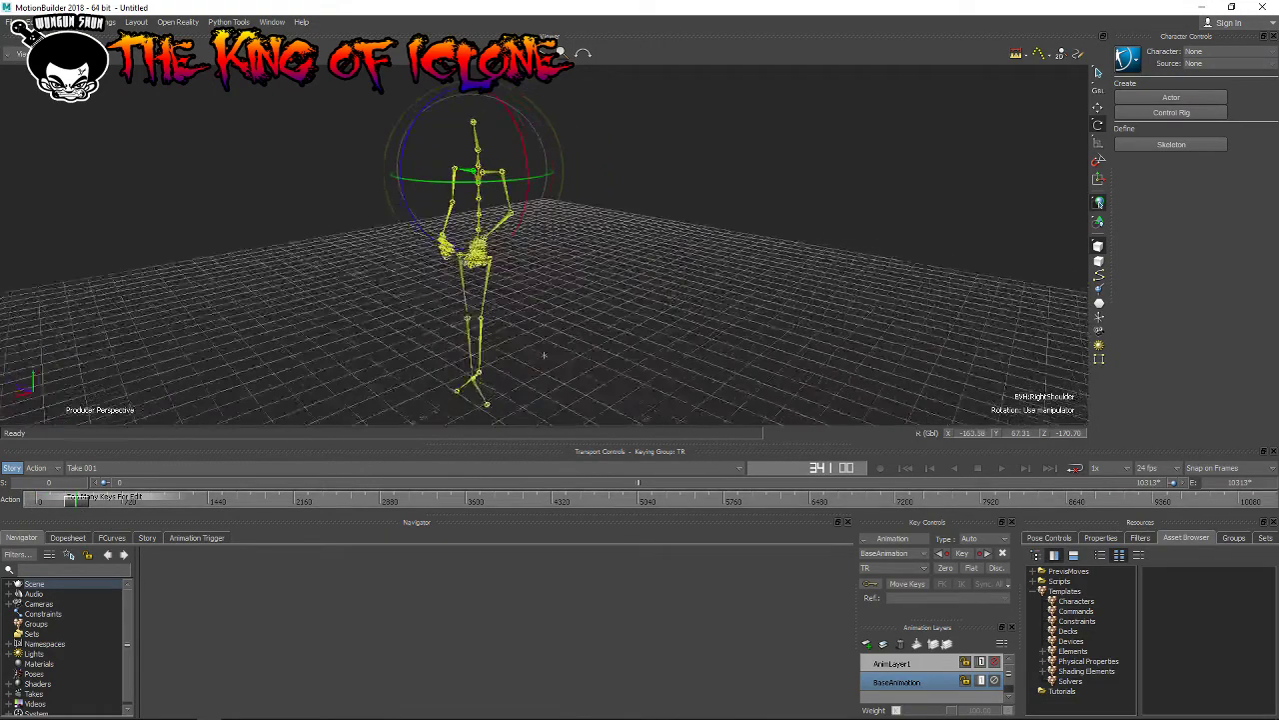
pyautogui.moveTo(64, 512); pyautogui.dragTo(251, 509)
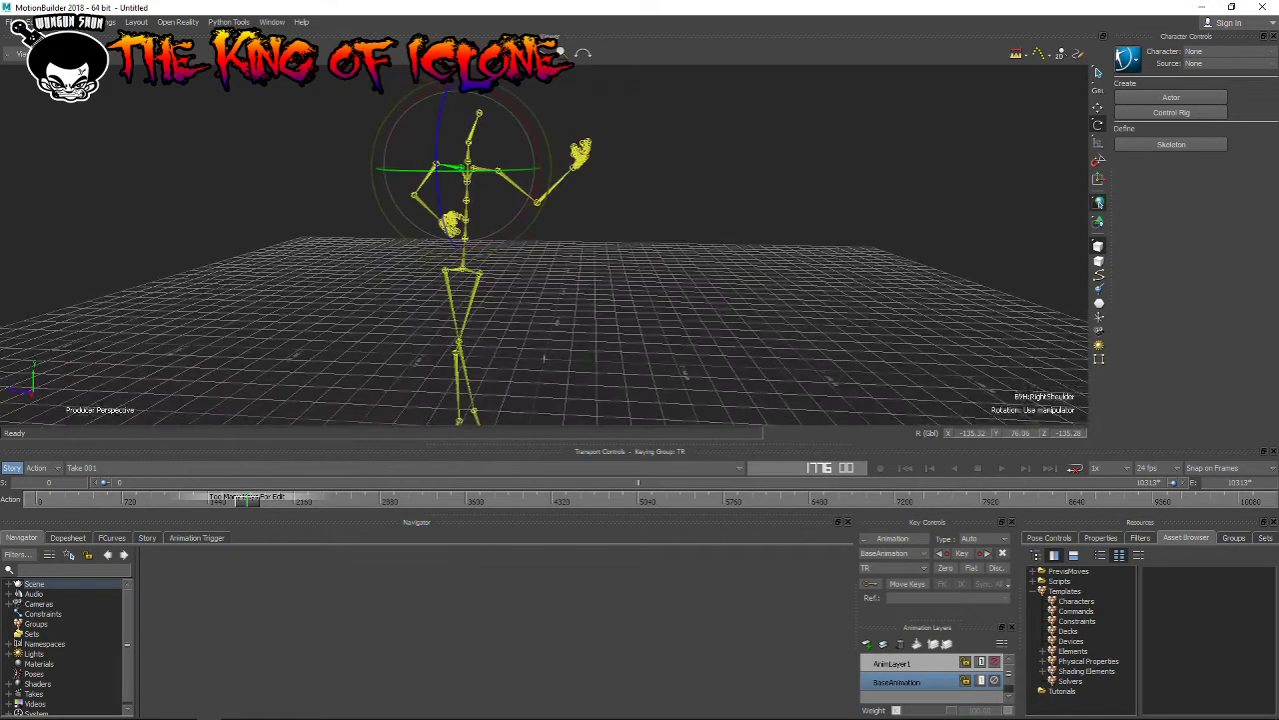
pyautogui.moveTo(251, 503); pyautogui.dragTo(387, 520)
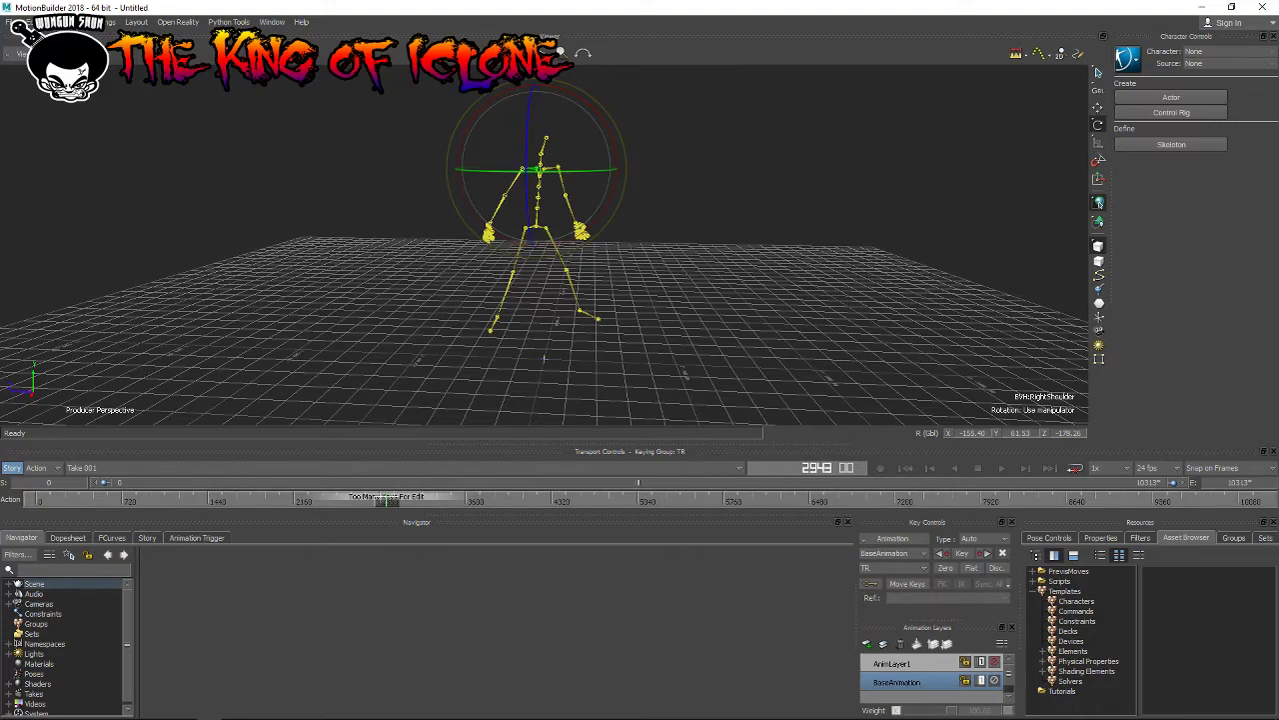
pyautogui.keyDown('ctrl'); pyautogui.keyDown('shift'); pyautogui.moveTo(545, 250); pyautogui.dragTo(640, 175); pyautogui.keyUp('shift'); pyautogui.keyUp('ctrl')
pyautogui.moveTo(559, 50)
pyautogui.keyDown('ctrl'); pyautogui.keyDown('shift'); pyautogui.mouseDown()
pyautogui.moveTo(544, 298)
pyautogui.moveTo(600, 179)
pyautogui.moveTo(599, 120)
pyautogui.moveTo(620, 100)
pyautogui.mouseUp(); pyautogui.keyUp('shift'); pyautogui.keyUp('ctrl')
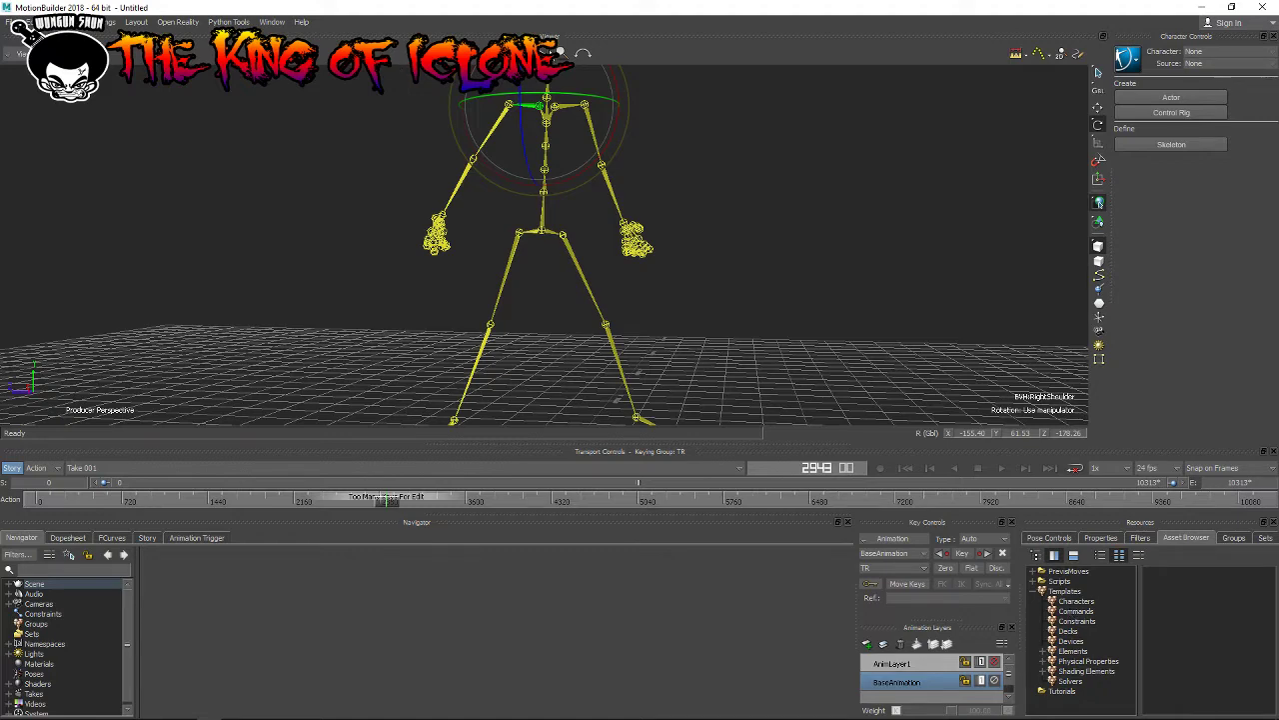
pyautogui.scroll(-2, 560, 52)
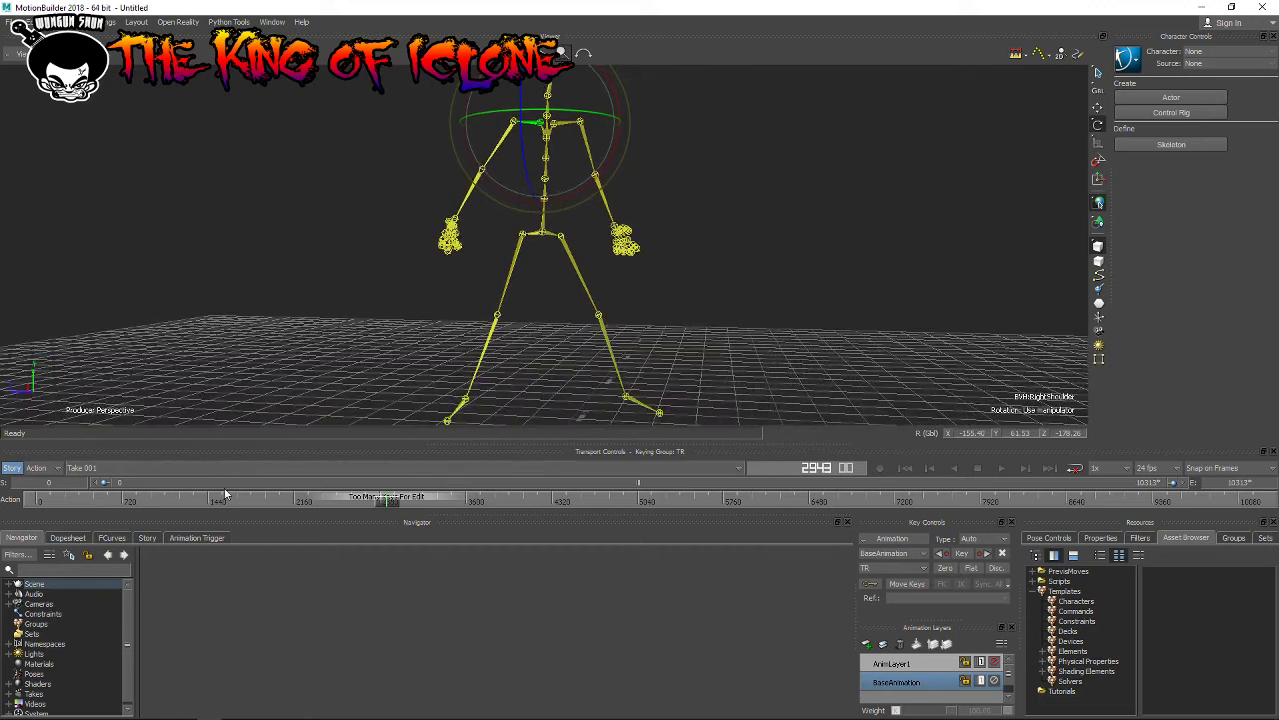
pyautogui.moveTo(392, 504); pyautogui.dragTo(457, 514)
pyautogui.rightClick(457, 515)
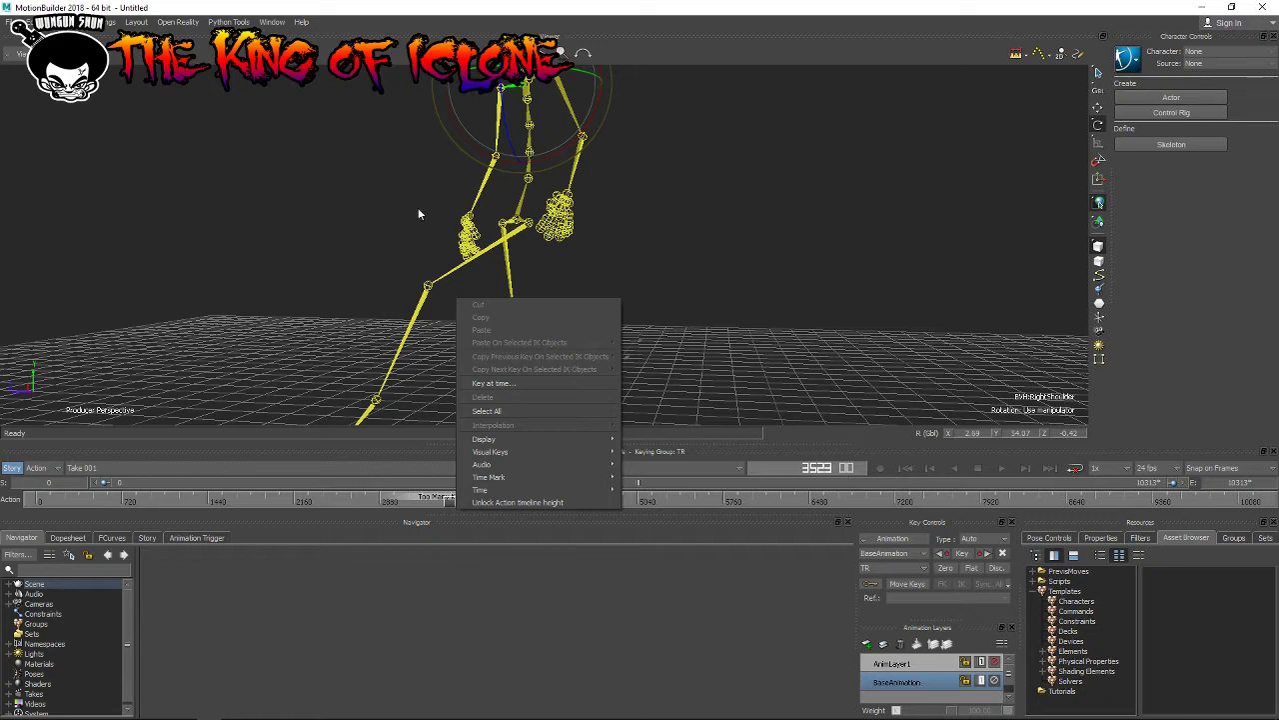
pyautogui.moveTo(480, 399); pyautogui.dragTo(581, 370)
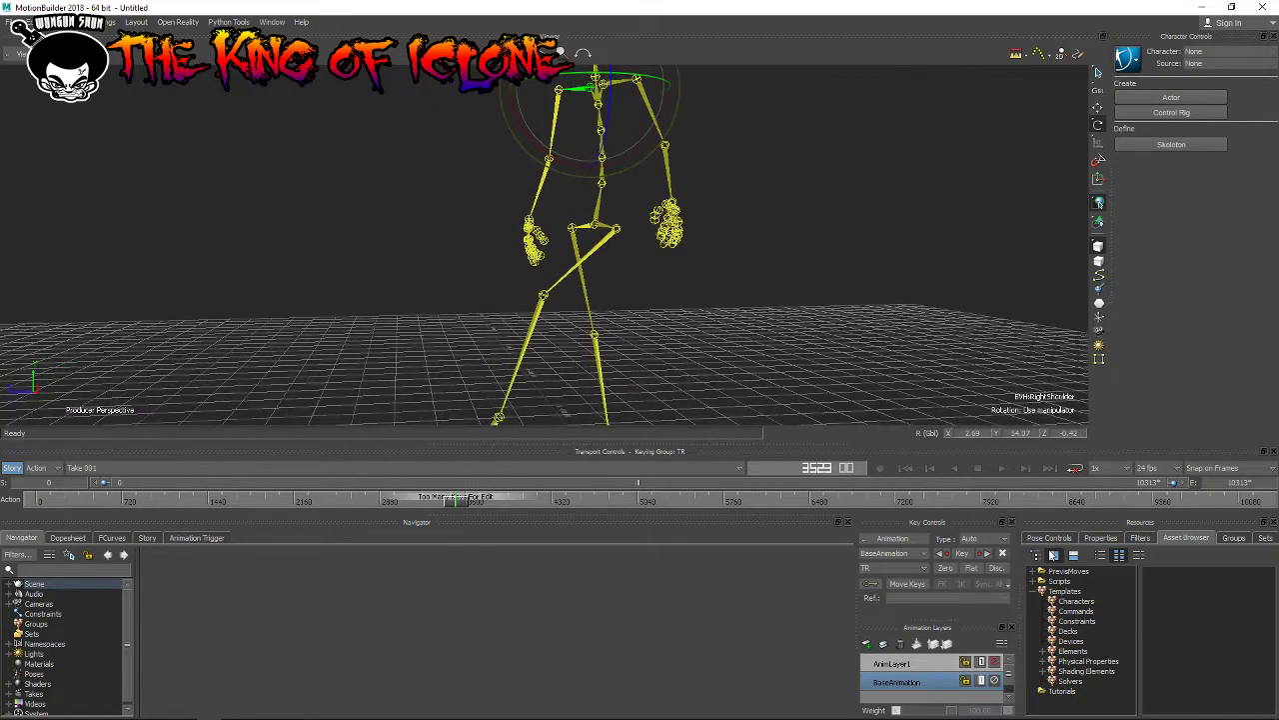
pyautogui.click(1002, 467)
pyautogui.moveTo(766, 317); pyautogui.dragTo(641, 278)
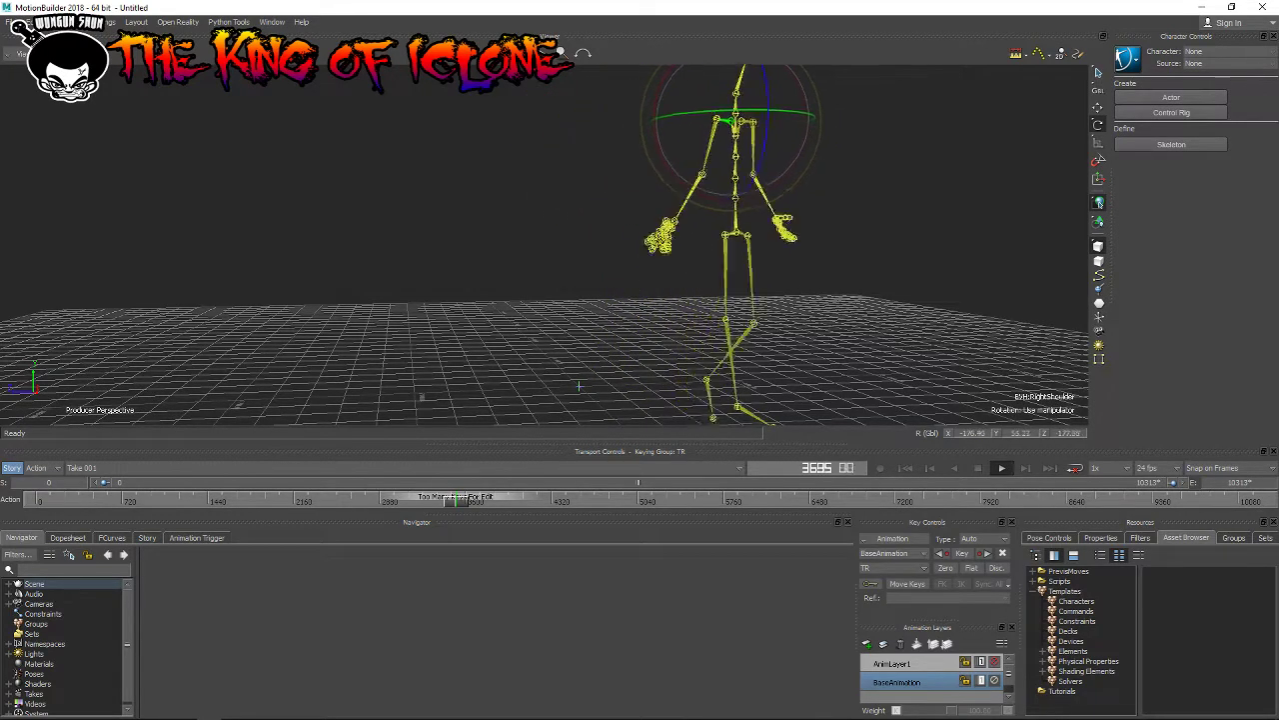
pyautogui.moveTo(633, 261); pyautogui.dragTo(600, 270)
pyautogui.moveTo(540, 390); pyautogui.dragTo(551, 126)
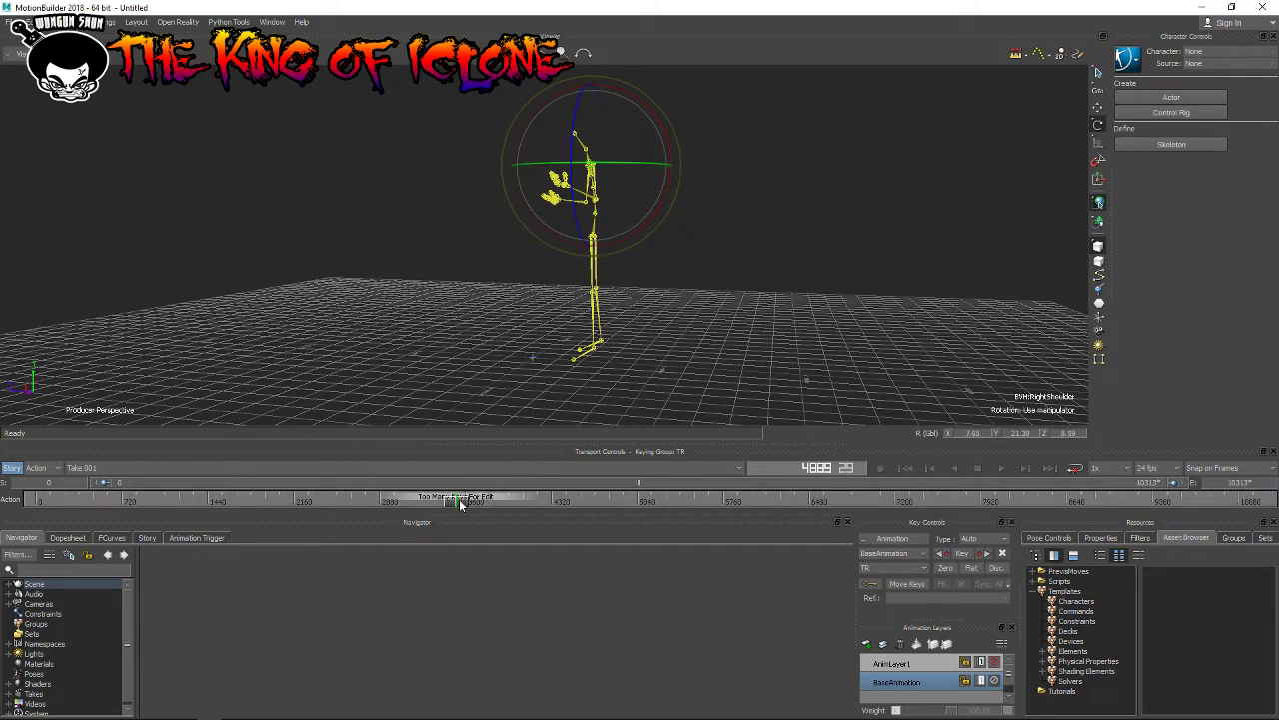
pyautogui.moveTo(460, 503); pyautogui.dragTo(586, 507)
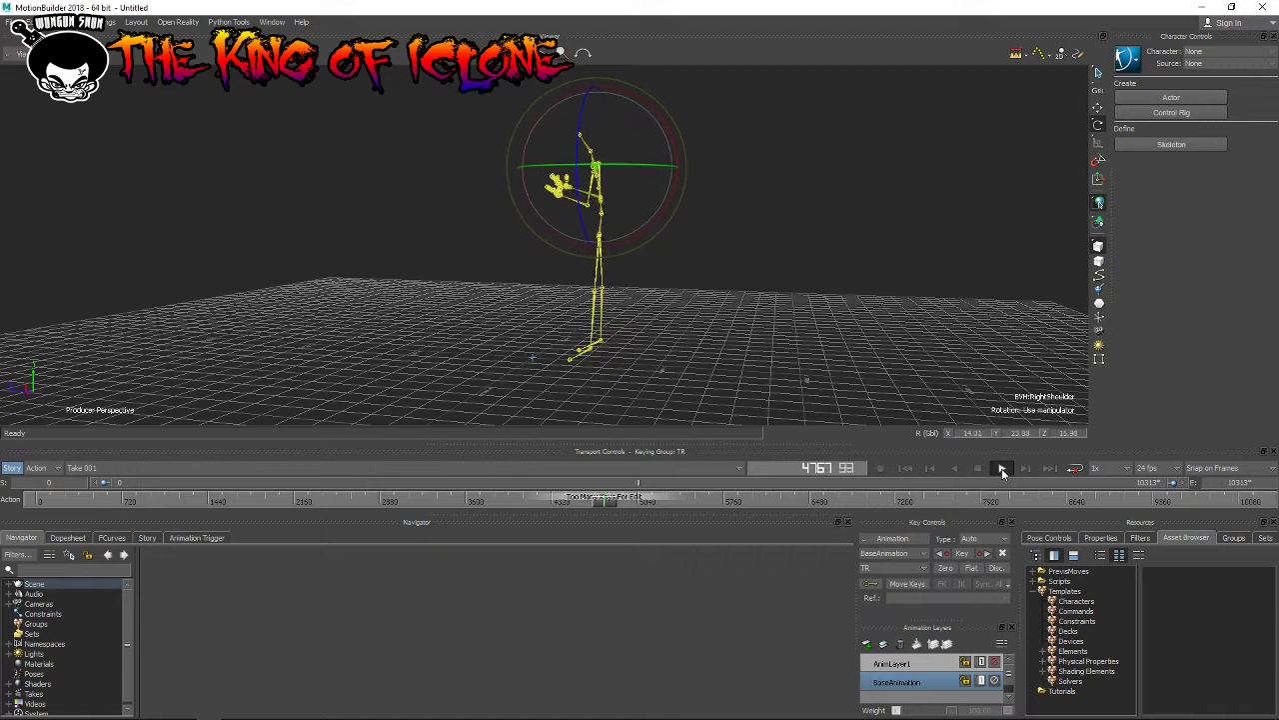
pyautogui.moveTo(611, 497); pyautogui.dragTo(617, 505)
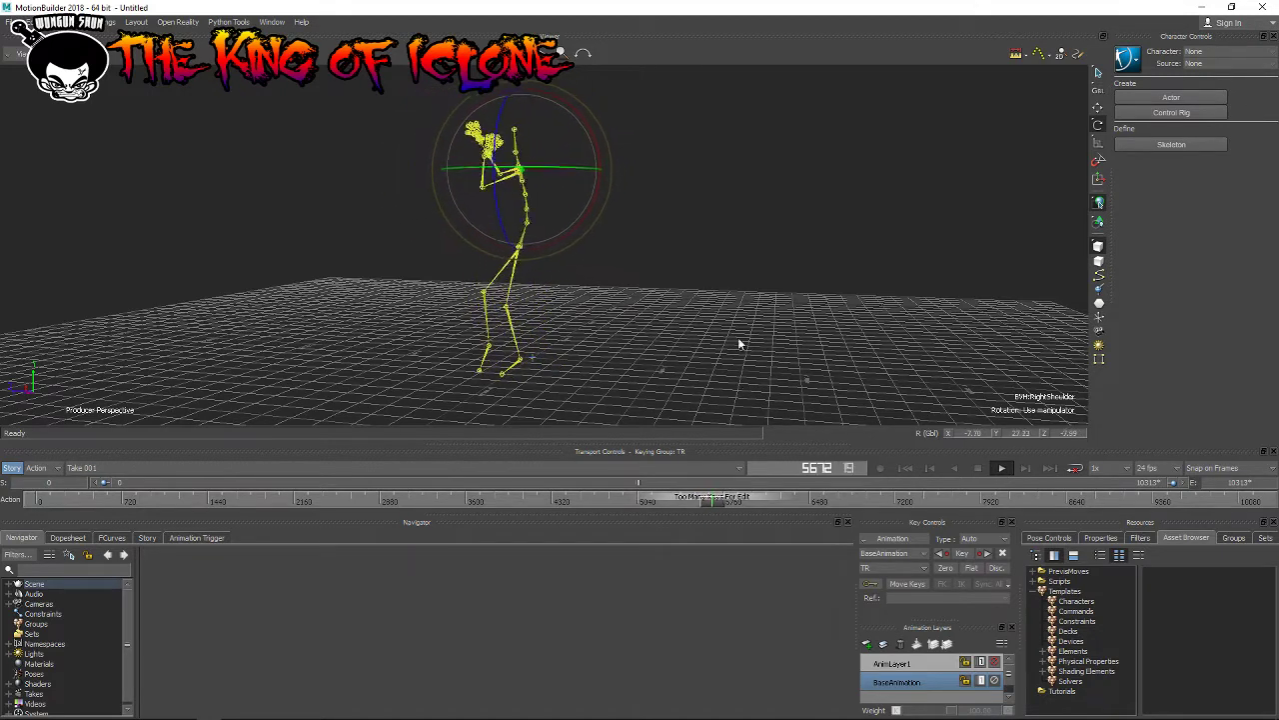
pyautogui.moveTo(530, 357)
pyautogui.keyDown('ctrl'); pyautogui.keyDown('shift'); pyautogui.mouseDown()
pyautogui.moveTo(593, 354)
pyautogui.moveTo(977, 460)
pyautogui.mouseUp(); pyautogui.keyUp('shift'); pyautogui.keyUp('ctrl')
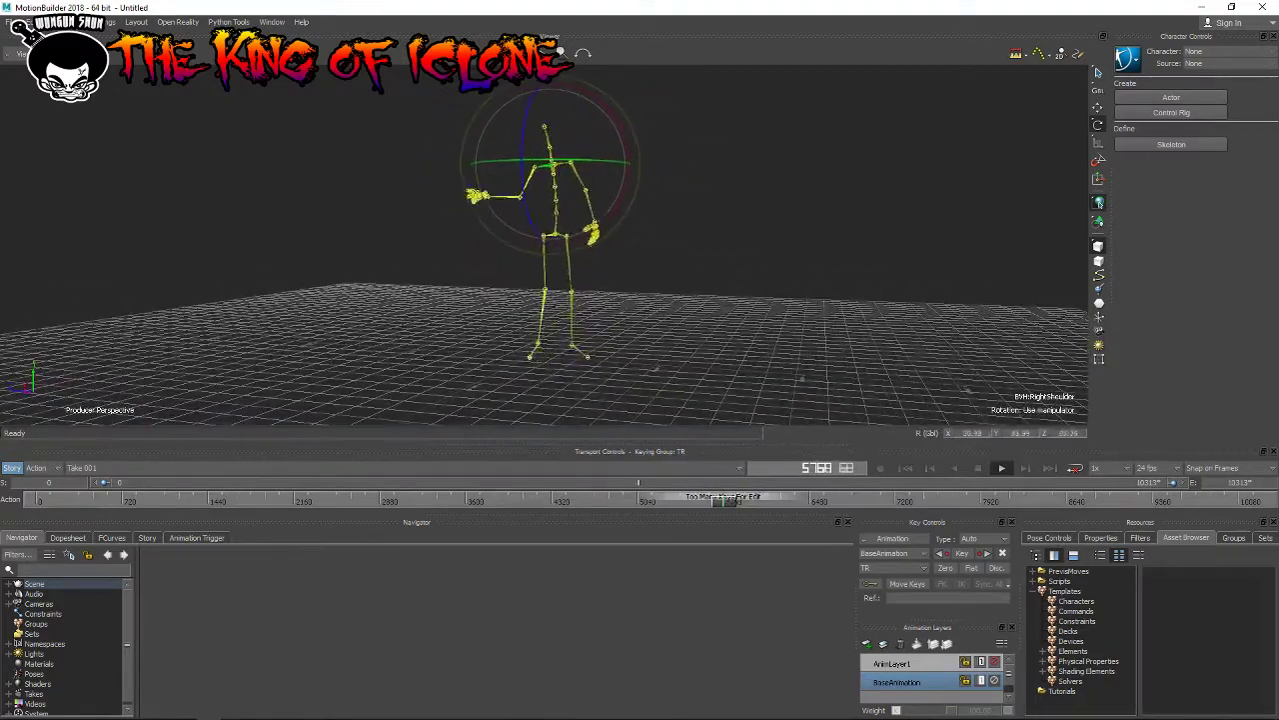
pyautogui.keyDown('ctrl'); pyautogui.keyDown('shift'); pyautogui.moveTo(600, 350); pyautogui.dragTo(699, 349); pyautogui.keyUp('shift'); pyautogui.keyUp('ctrl')
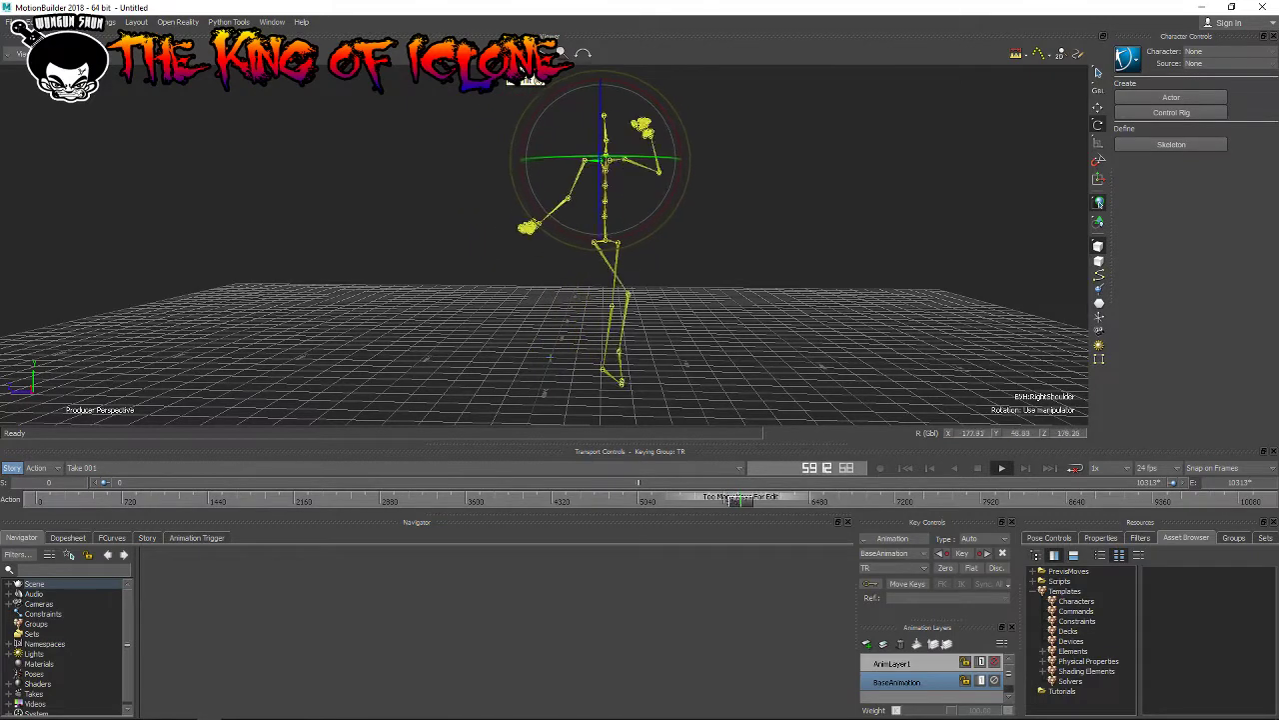
pyautogui.keyDown('ctrl'); pyautogui.keyDown('shift'); pyautogui.moveTo(640, 358); pyautogui.dragTo(490, 360); pyautogui.keyUp('shift'); pyautogui.keyUp('ctrl')
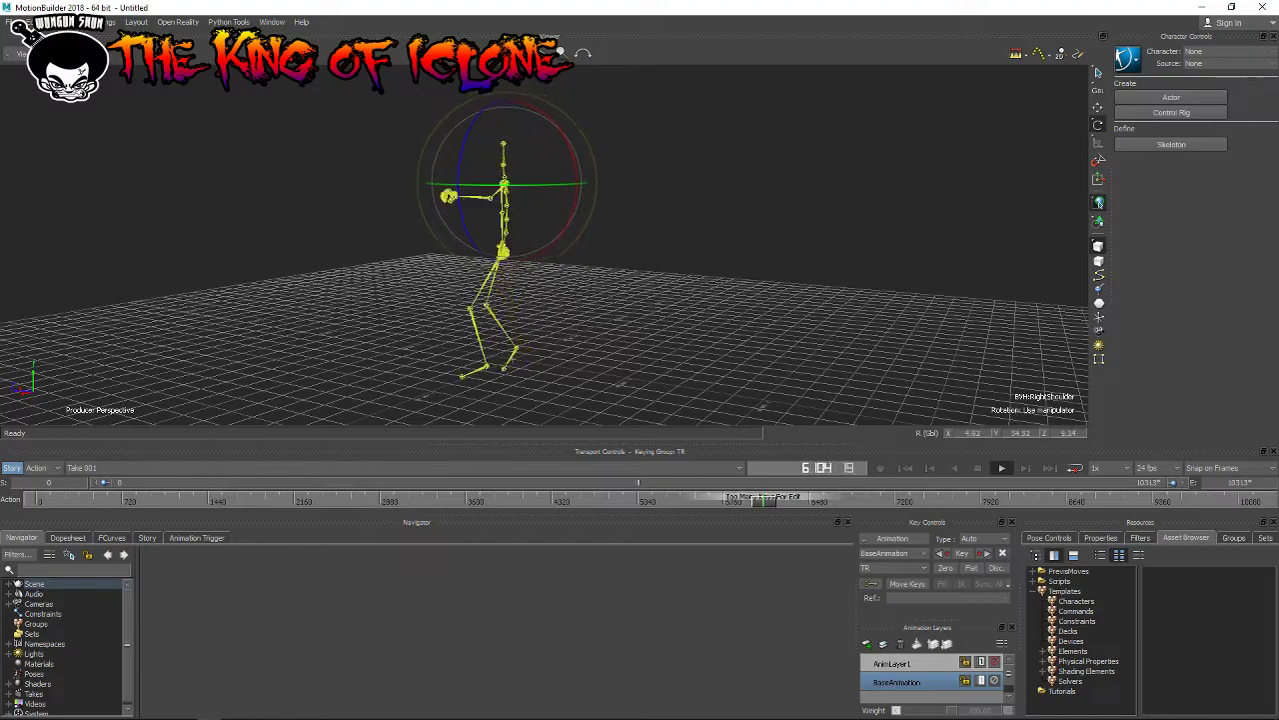
pyautogui.keyDown('ctrl'); pyautogui.keyDown('shift'); pyautogui.moveTo(490, 360); pyautogui.dragTo(340, 360); pyautogui.keyUp('shift'); pyautogui.keyUp('ctrl')
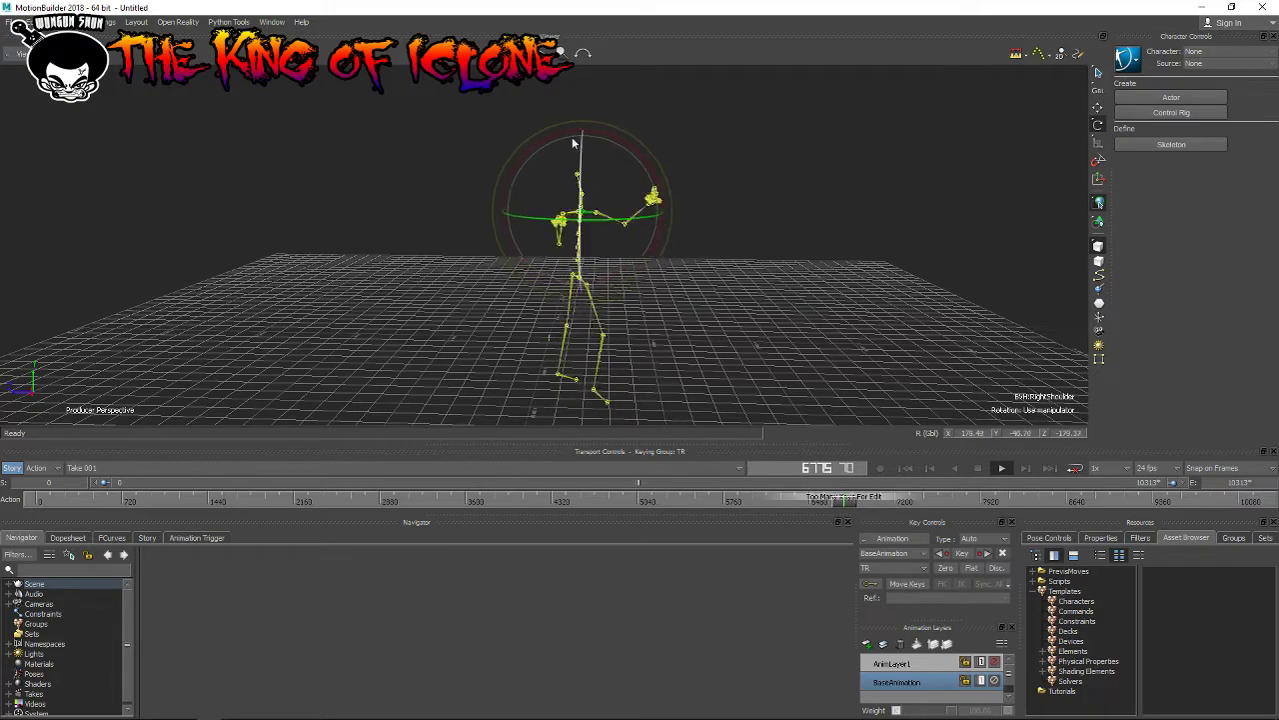
pyautogui.moveTo(636, 383)
pyautogui.mouseDown(button='middle')
pyautogui.moveTo(512, 337)
pyautogui.moveTo(536, 139)
pyautogui.mouseUp(button='middle')
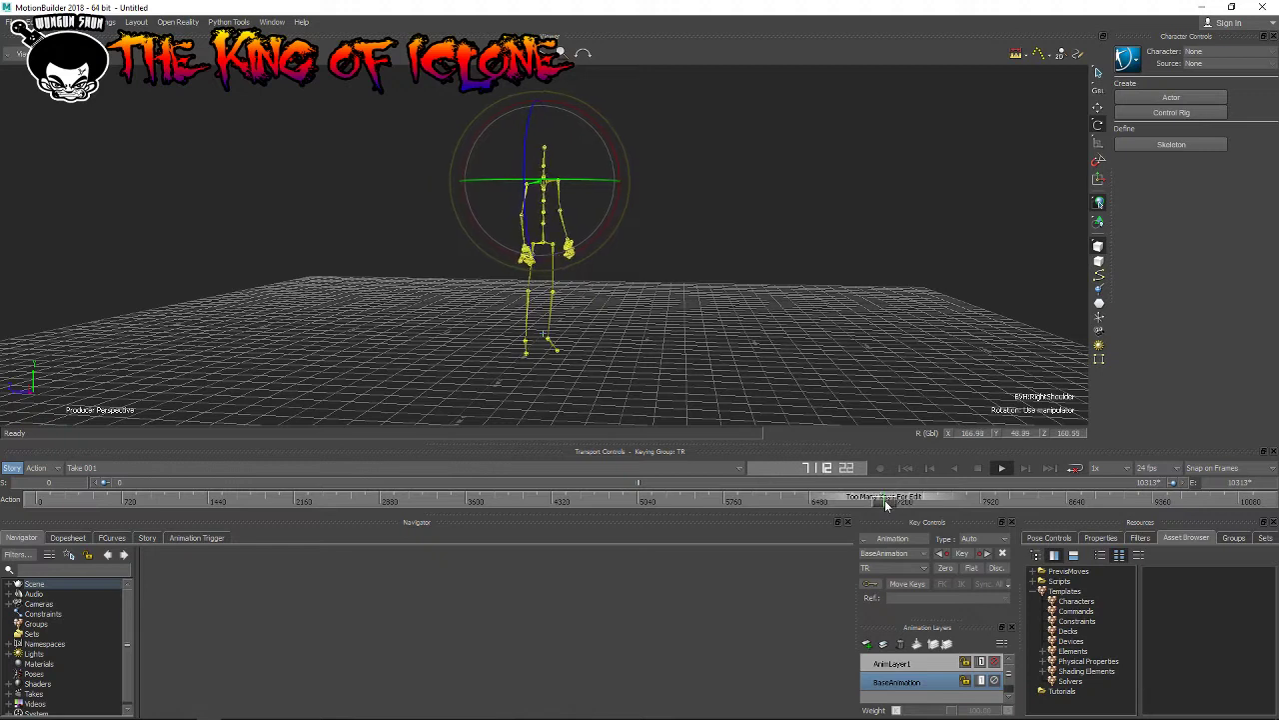
pyautogui.moveTo(884, 503)
pyautogui.mouseDown()
pyautogui.moveTo(963, 506)
pyautogui.moveTo(940, 507)
pyautogui.mouseUp()
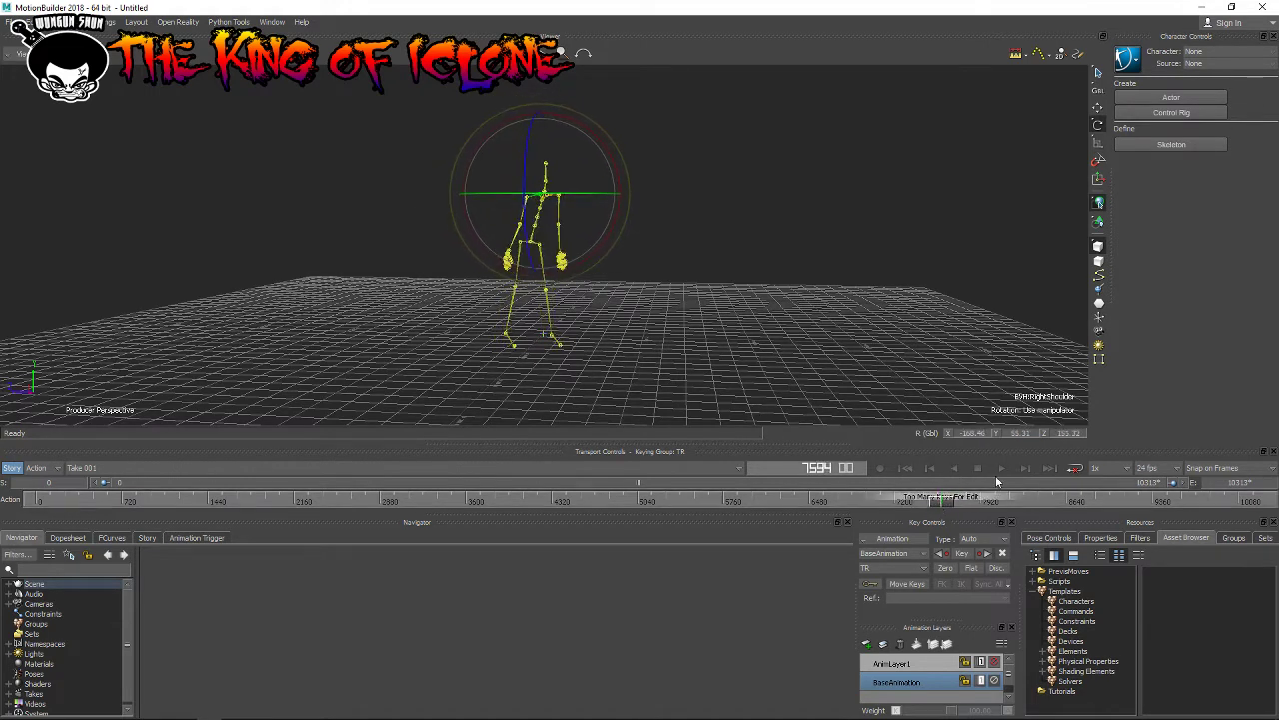
pyautogui.click(1003, 468)
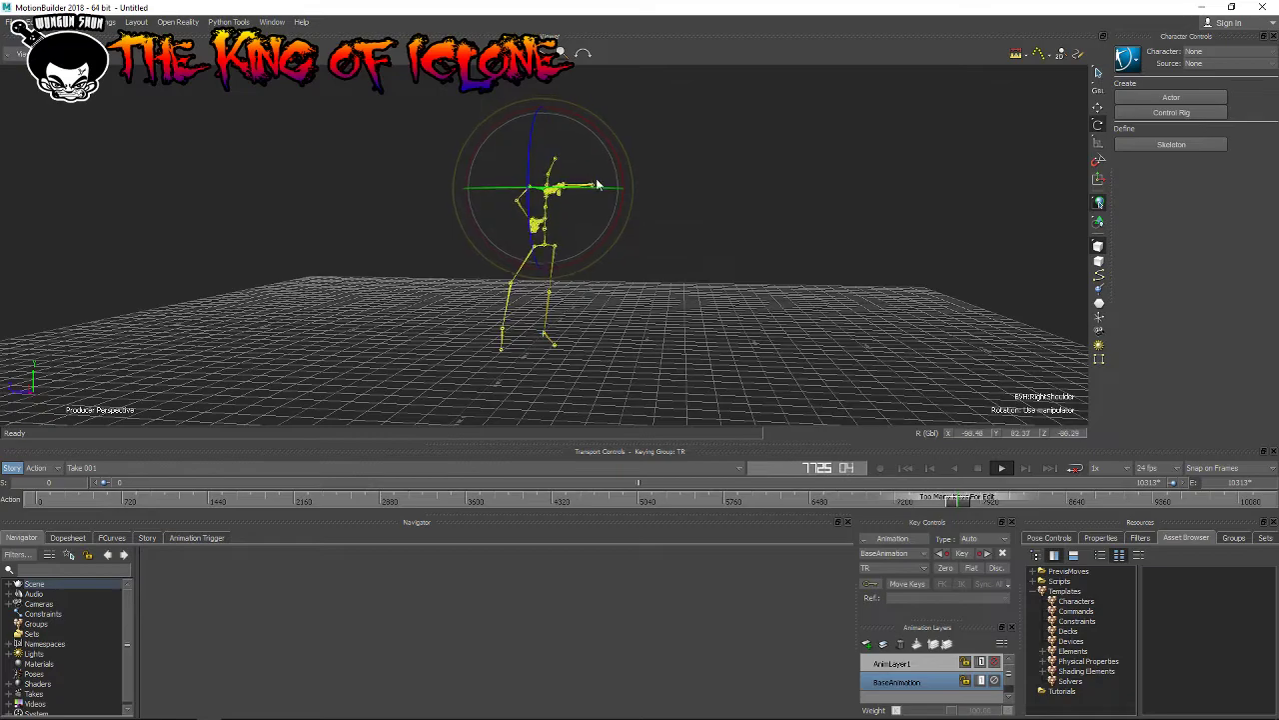
pyautogui.moveTo(642, 221)
pyautogui.keyDown('ctrl'); pyautogui.keyDown('shift'); pyautogui.mouseDown()
pyautogui.moveTo(560, 230)
pyautogui.moveTo(559, 192)
pyautogui.mouseUp(); pyautogui.keyUp('shift'); pyautogui.keyUp('ctrl')
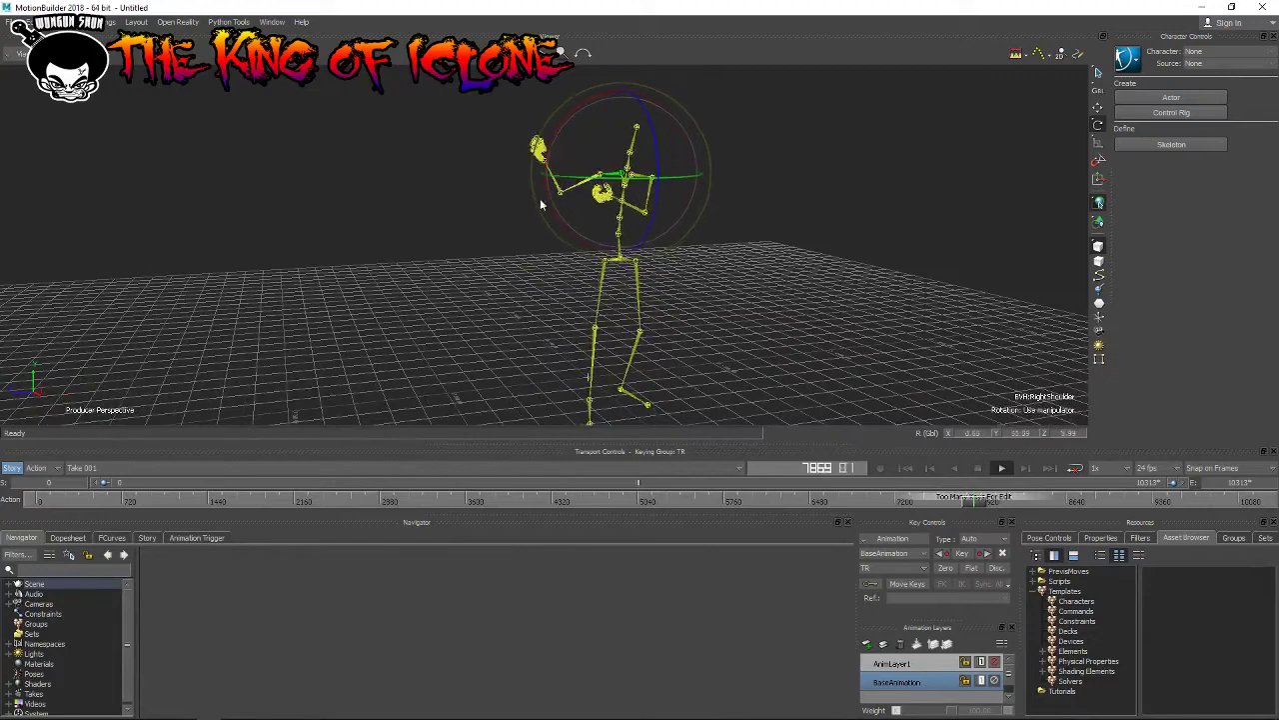
pyautogui.keyDown('ctrl'); pyautogui.keyDown('shift'); pyautogui.moveTo(560, 197); pyautogui.dragTo(530, 207); pyautogui.keyUp('shift'); pyautogui.keyUp('ctrl')
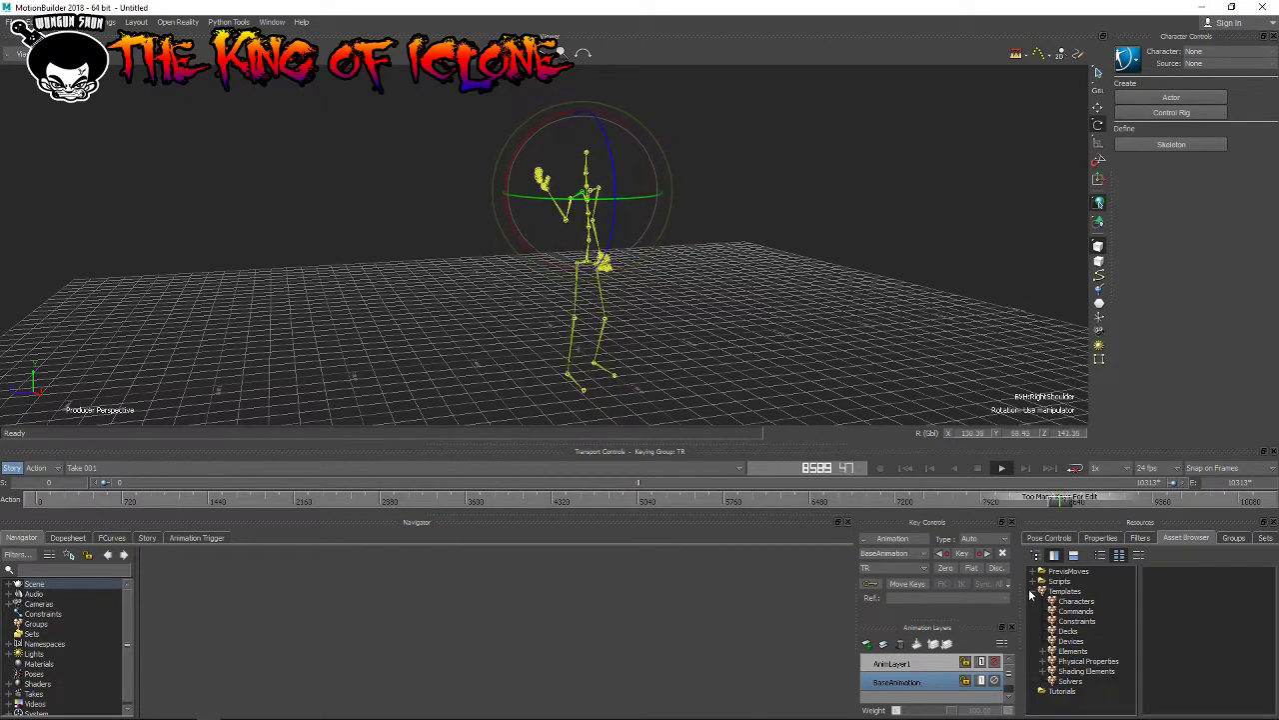
# Step: Collapse the Templates folder in the Asset Browser
pyautogui.click(1034, 590)
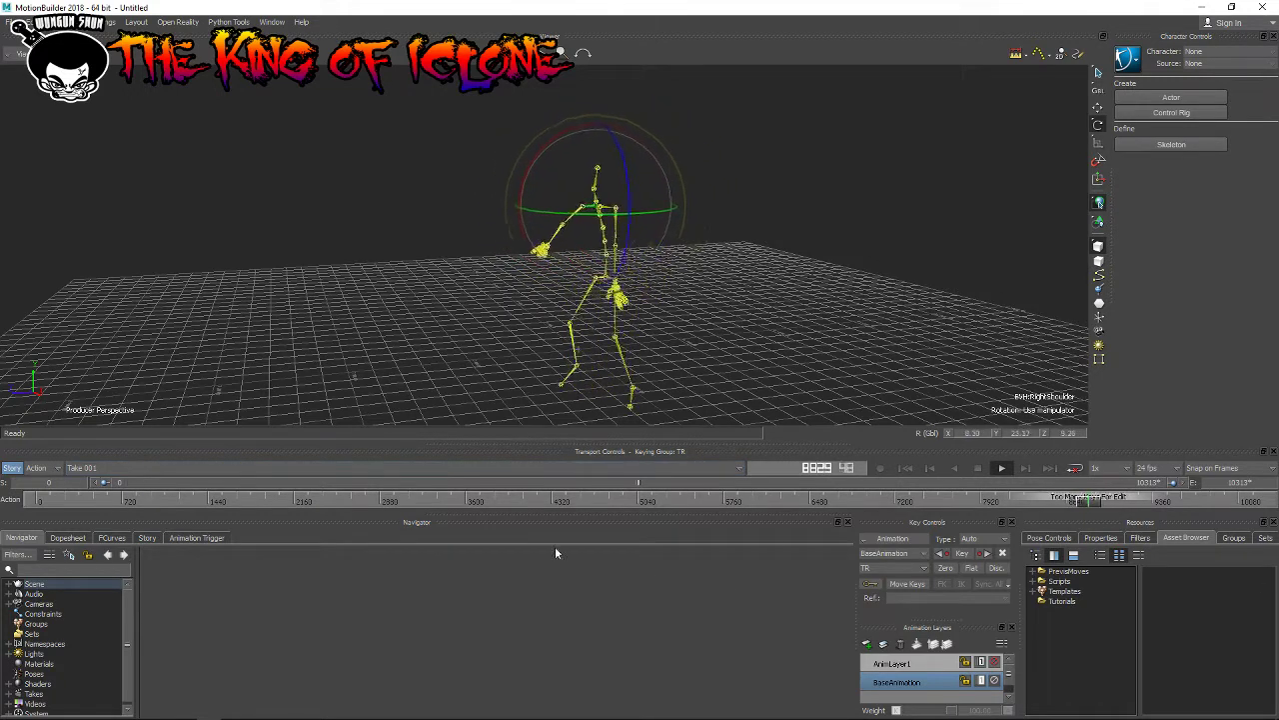
# Step: Start changing the Asset Browser's template directory and expand This PC
pyautogui.rightClick(1076, 628)
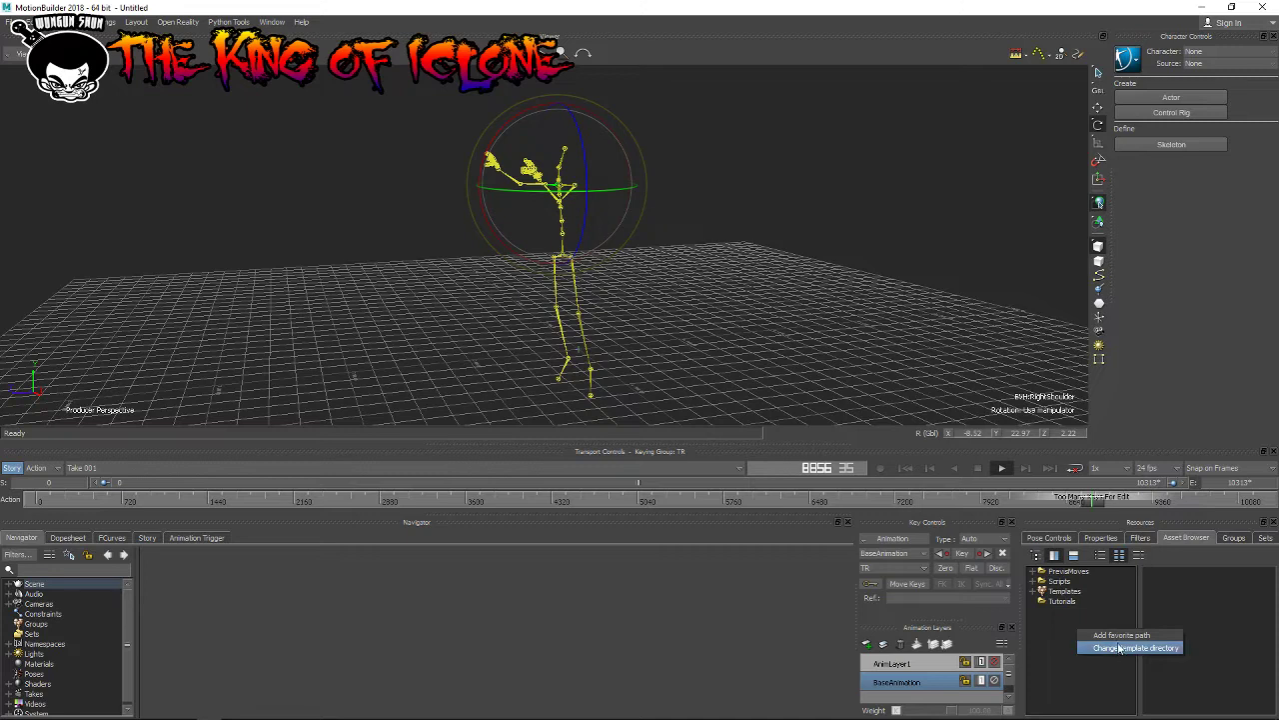
pyautogui.click(1119, 648)
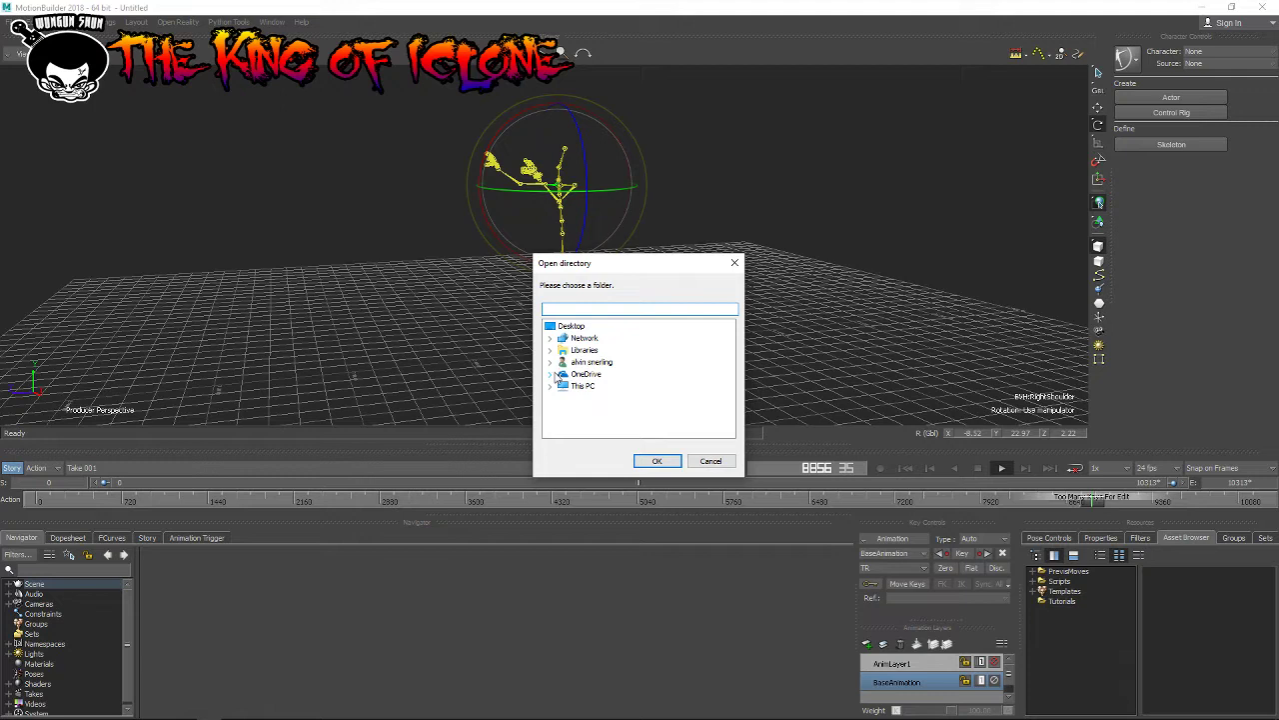
pyautogui.click(551, 387)
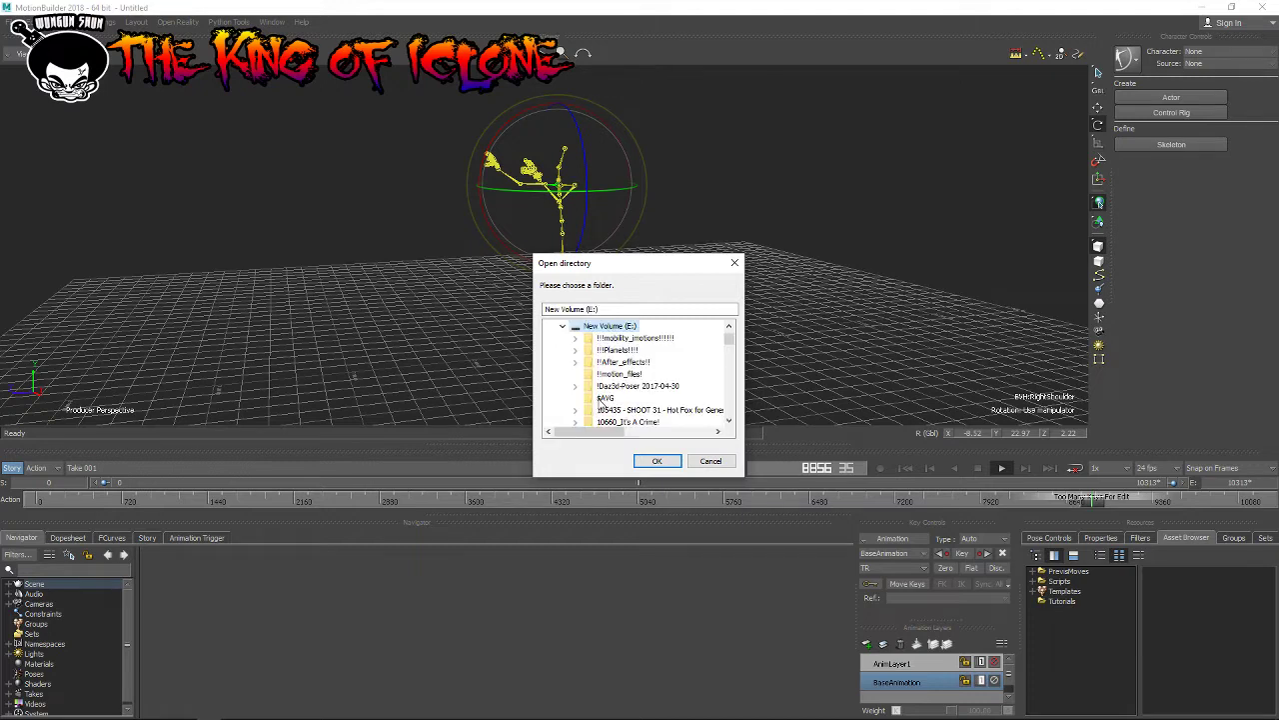
# Step: Browse to New Volume (E:) and confirm stella_mubu as the template directory
pyautogui.scroll(-3, 599, 398)
pyautogui.scroll(-3, 602, 398)
pyautogui.scroll(-3, 605, 398)
pyautogui.scroll(-3, 605, 398)
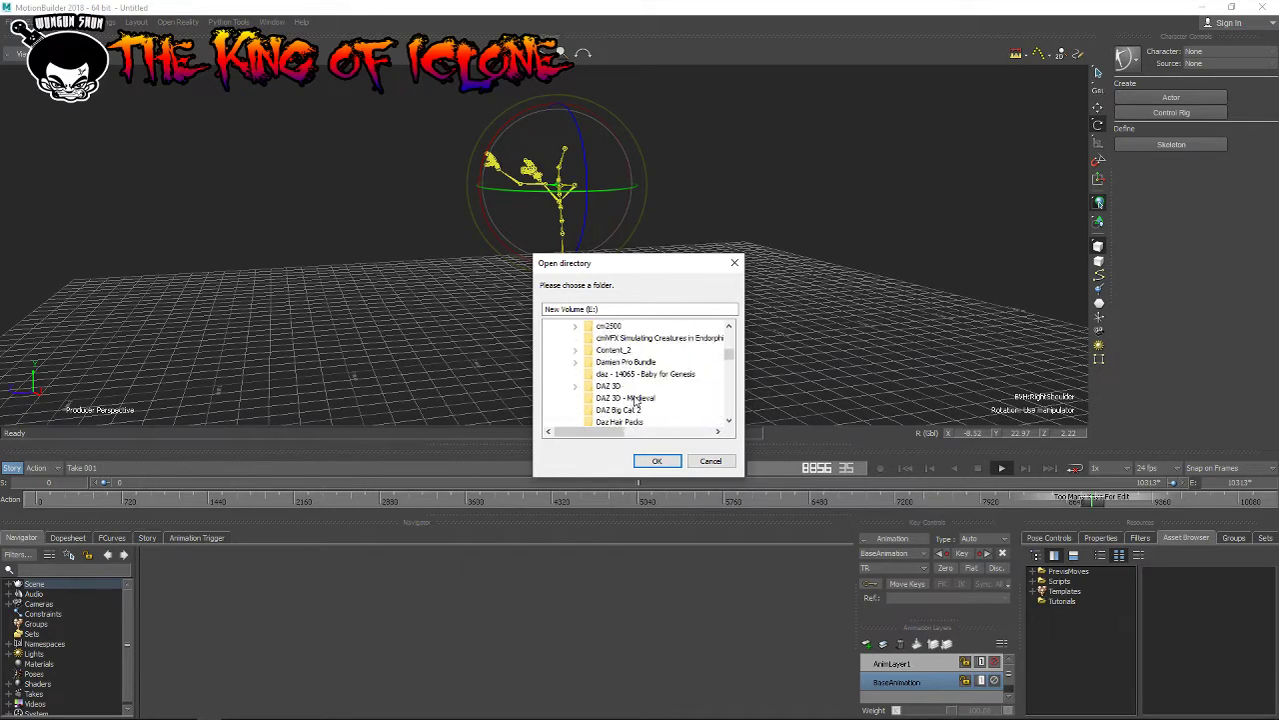
pyautogui.scroll(-3, 630, 398)
pyautogui.scroll(-3, 649, 398)
pyautogui.scroll(-3, 670, 400)
pyautogui.scroll(-3, 672, 399)
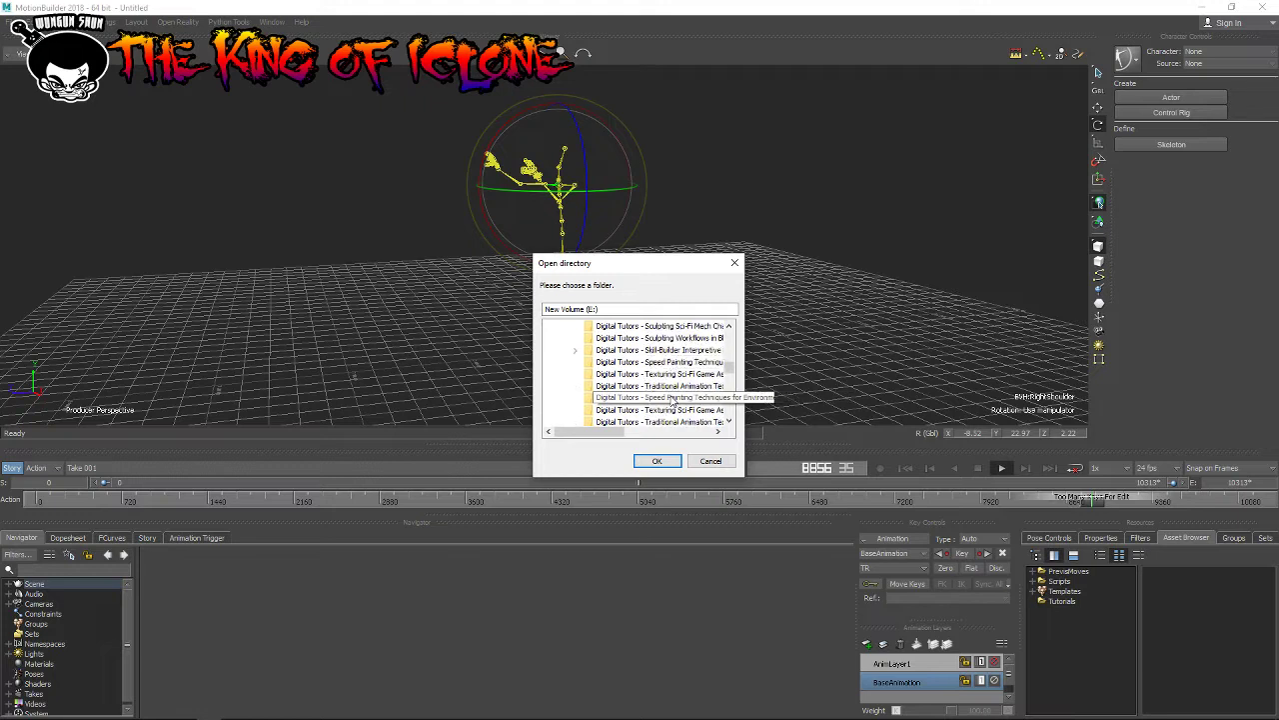
pyautogui.scroll(-3, 672, 399)
pyautogui.scroll(-3, 671, 399)
pyautogui.scroll(-3, 671, 398)
pyautogui.scroll(-3, 671, 399)
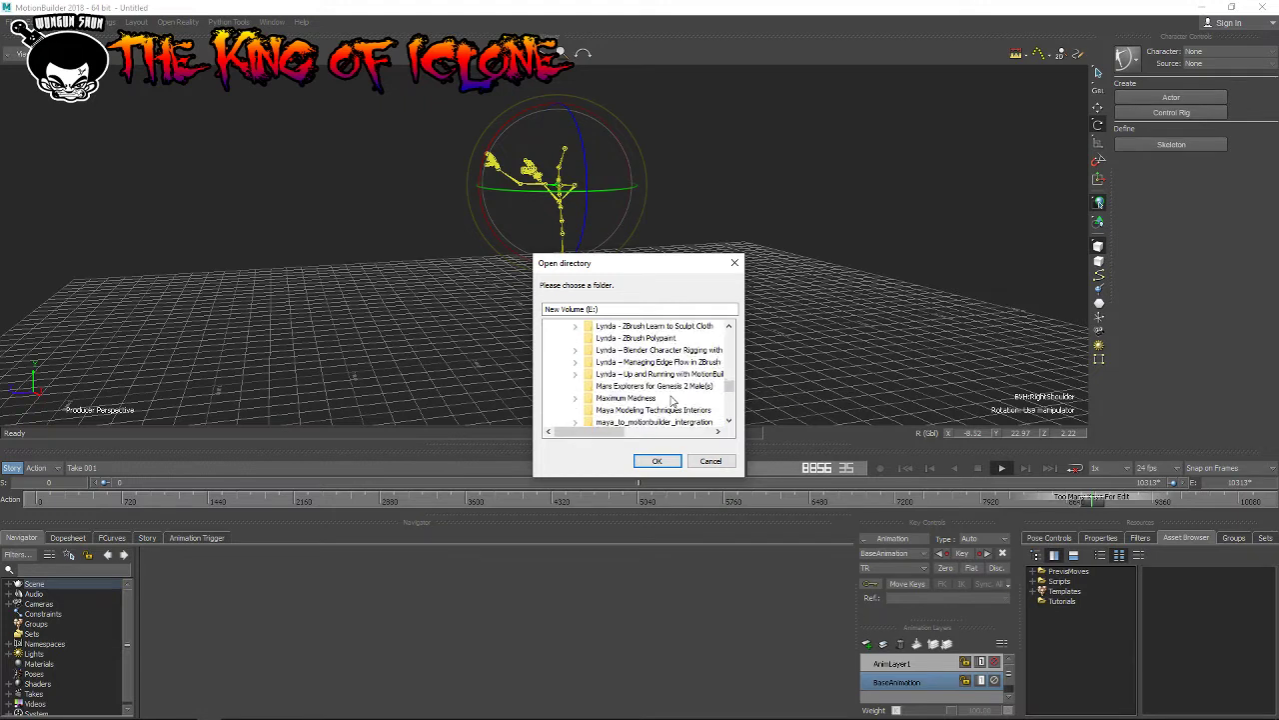
pyautogui.scroll(-3, 671, 399)
pyautogui.scroll(-3, 672, 398)
pyautogui.scroll(-3, 671, 399)
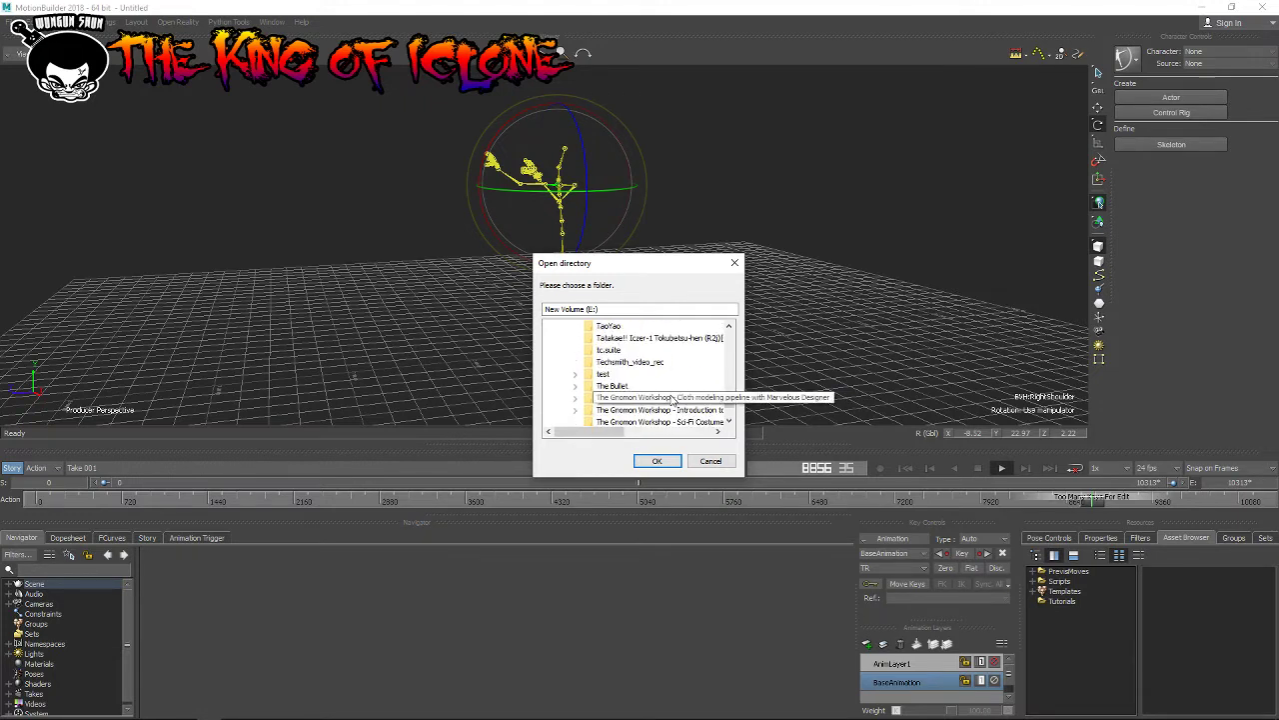
pyautogui.scroll(-1, 672, 399)
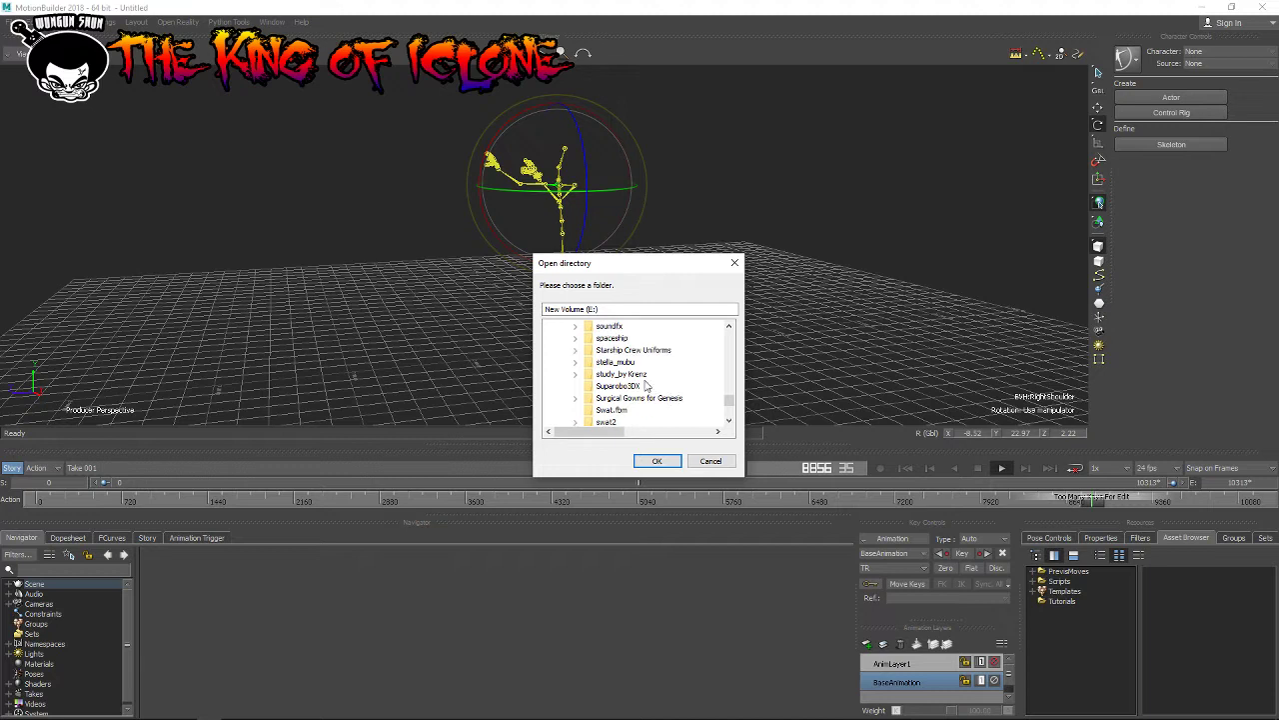
pyautogui.click(614, 362)
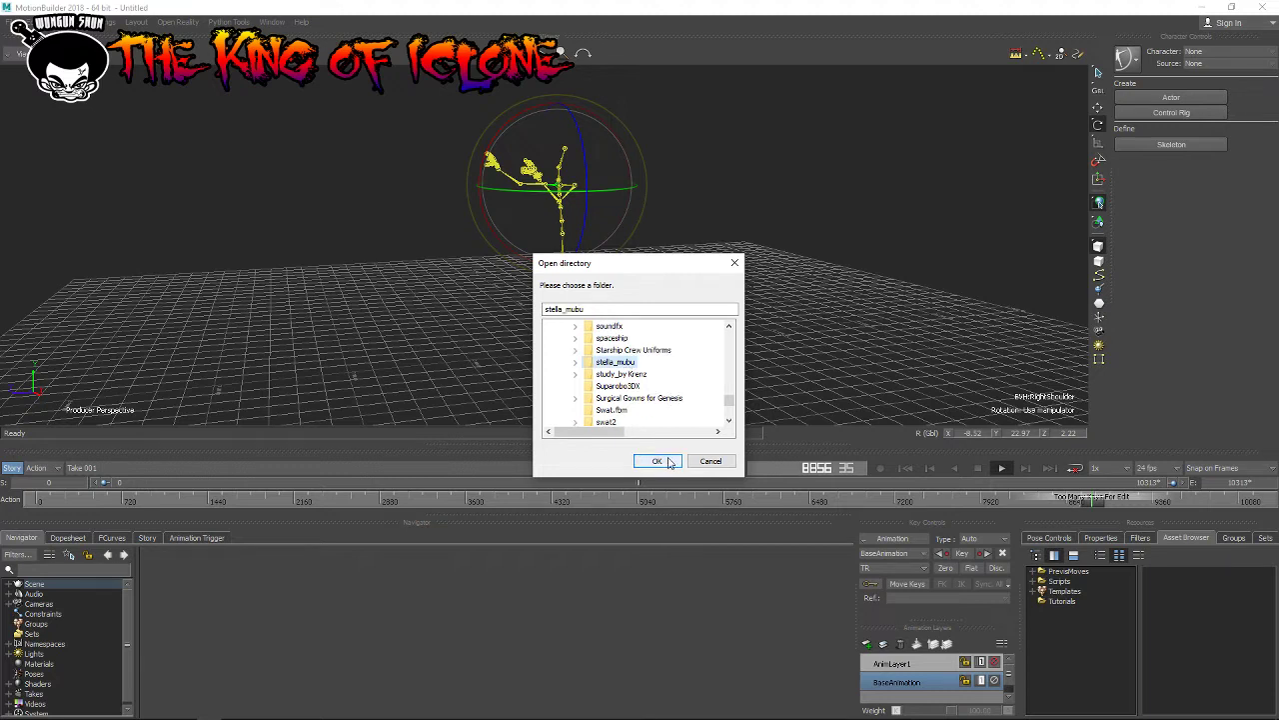
pyautogui.click(668, 462)
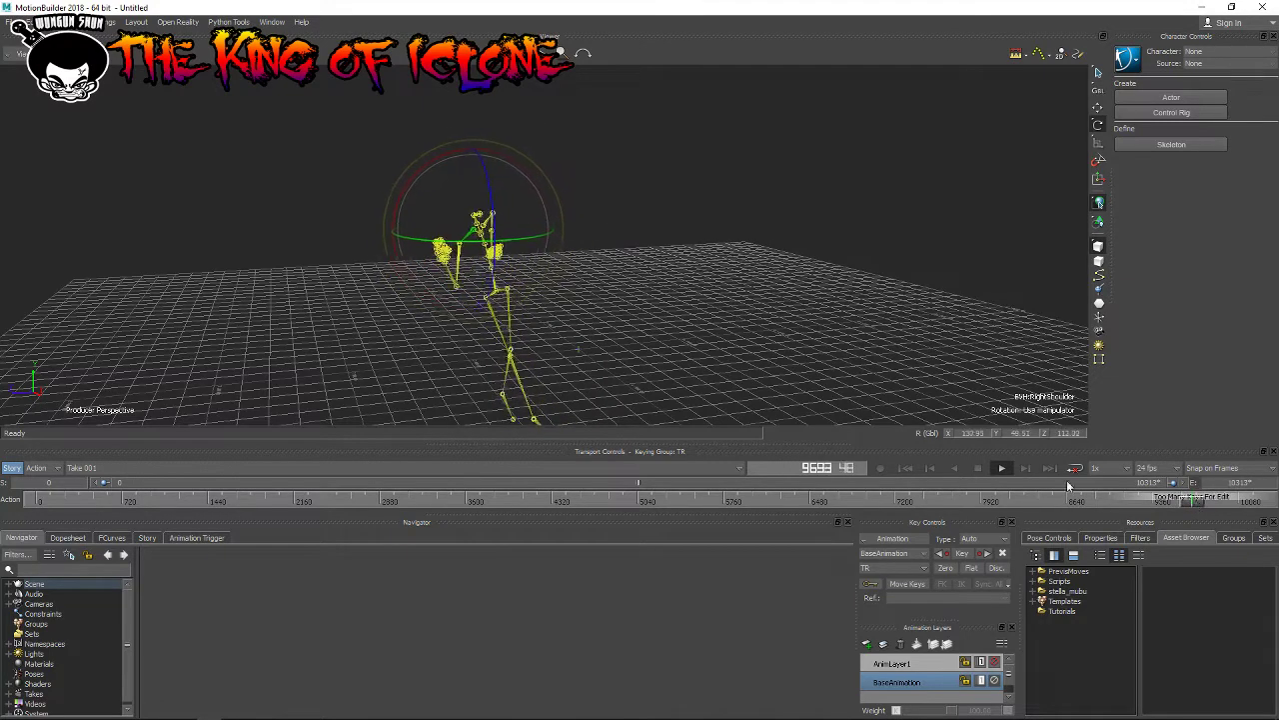
pyautogui.moveTo(520, 200); pyautogui.dragTo(494, 119)
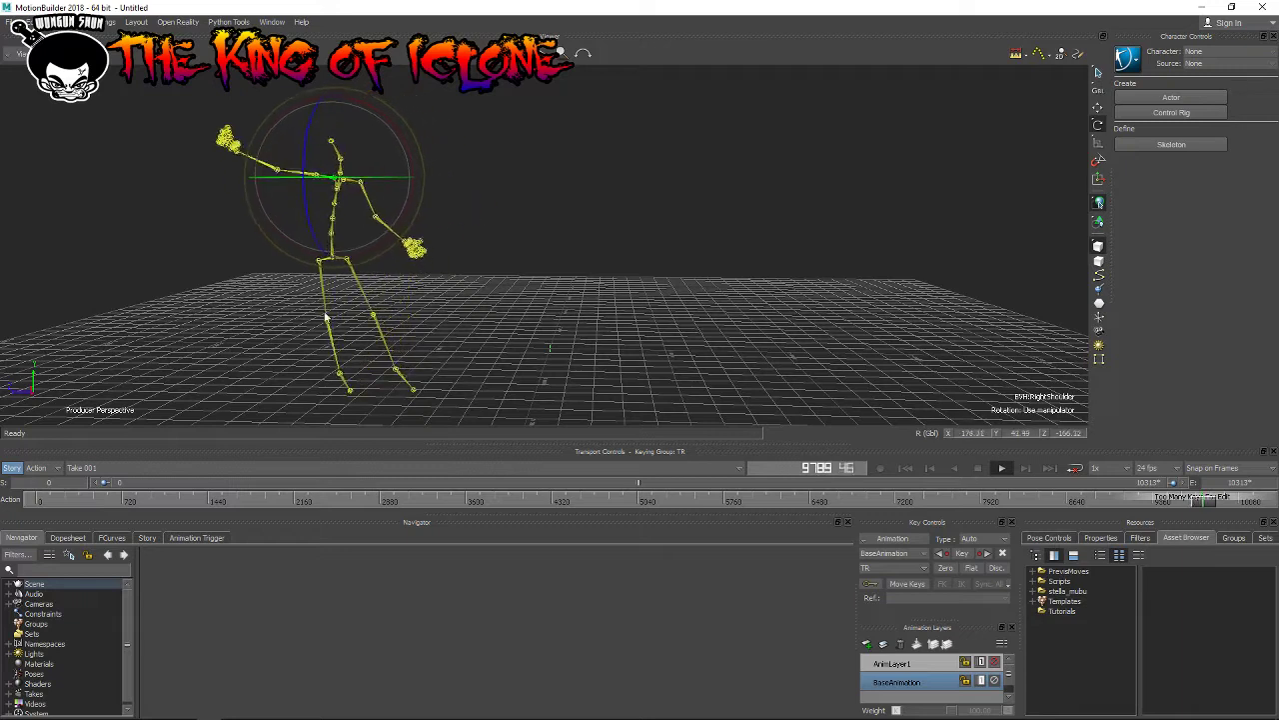
pyautogui.click(1229, 502)
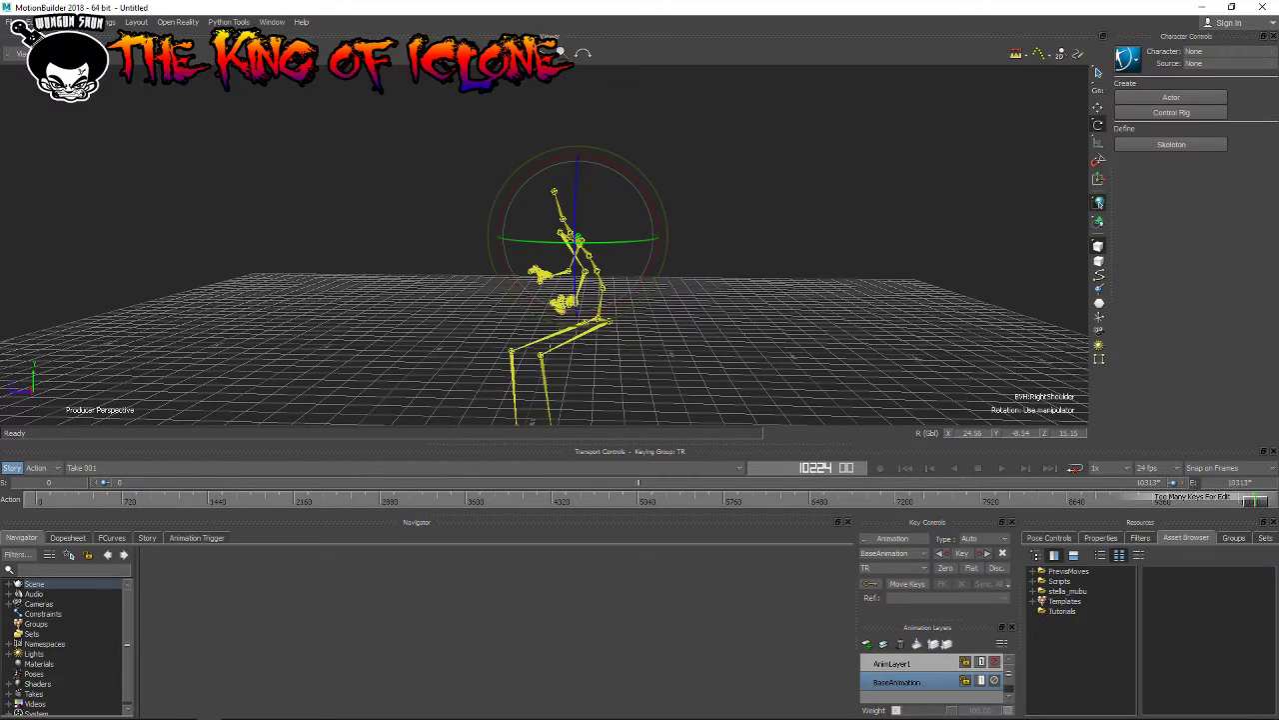
pyautogui.keyDown('ctrl'); pyautogui.keyDown('shift'); pyautogui.moveTo(588, 345); pyautogui.dragTo(1179, 409); pyautogui.keyUp('shift'); pyautogui.keyUp('ctrl')
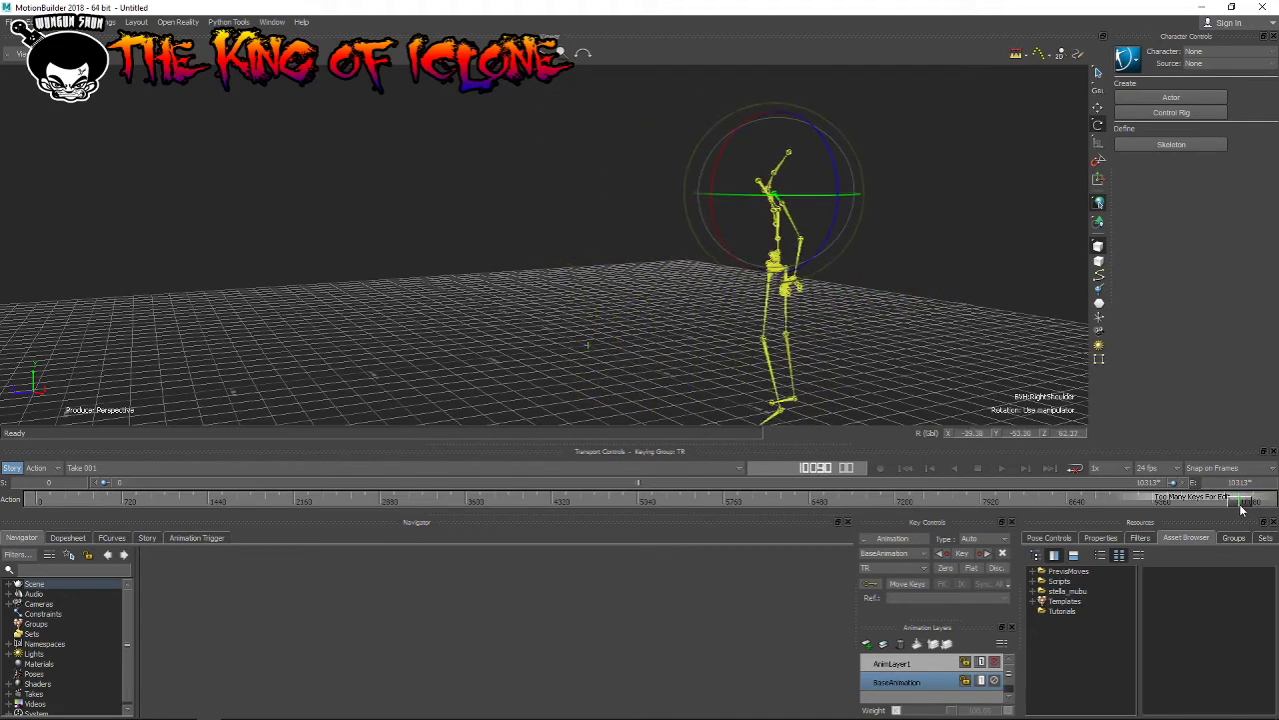
pyautogui.moveTo(1249, 510); pyautogui.dragTo(1273, 511)
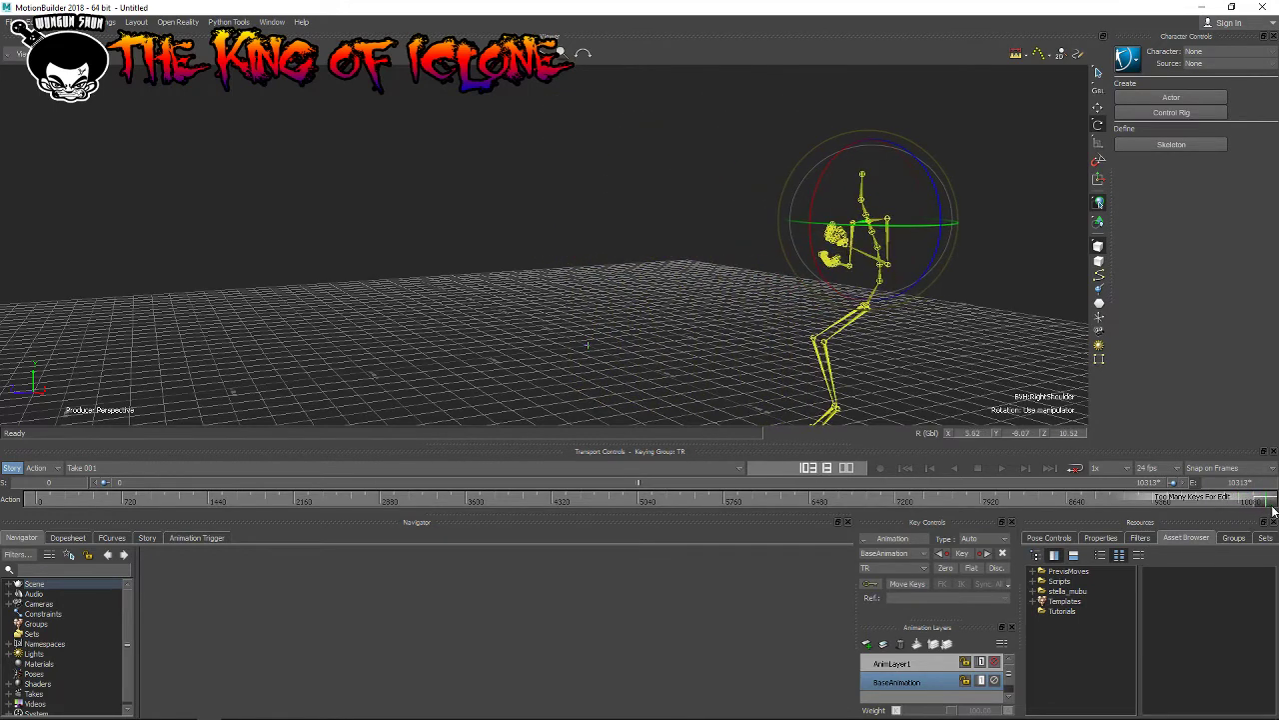
pyautogui.click(1071, 591)
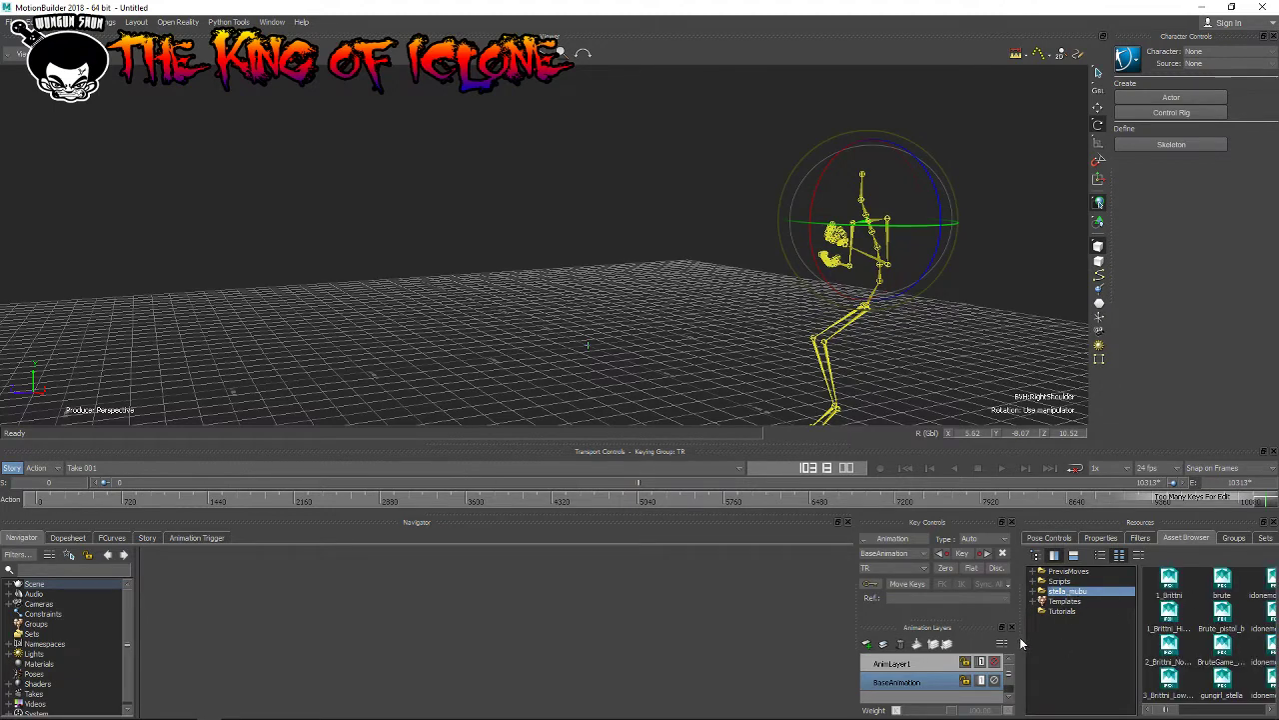
# Step: Widen the Asset Browser and select the iclonemotionbuildertoneuron_clean FBX among the stella_mubu thumbnails
pyautogui.moveTo(1017, 636); pyautogui.dragTo(588, 636)
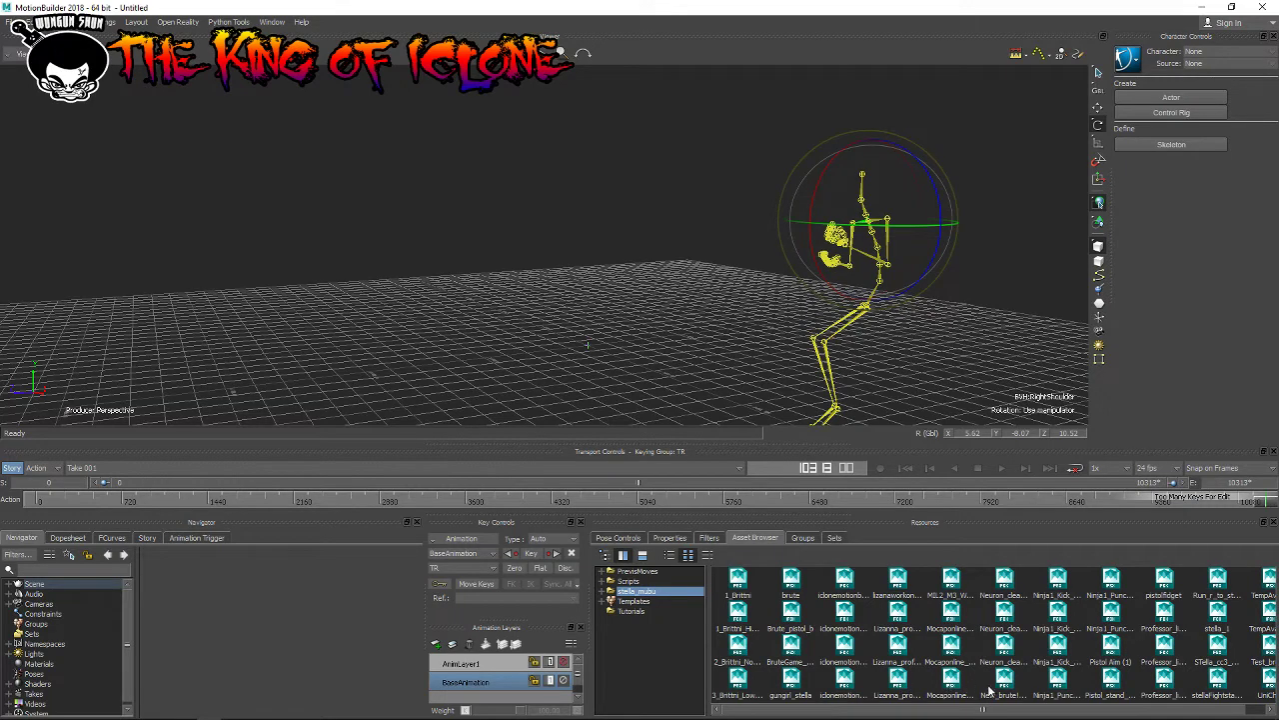
pyautogui.hscroll(1, 1005, 693)
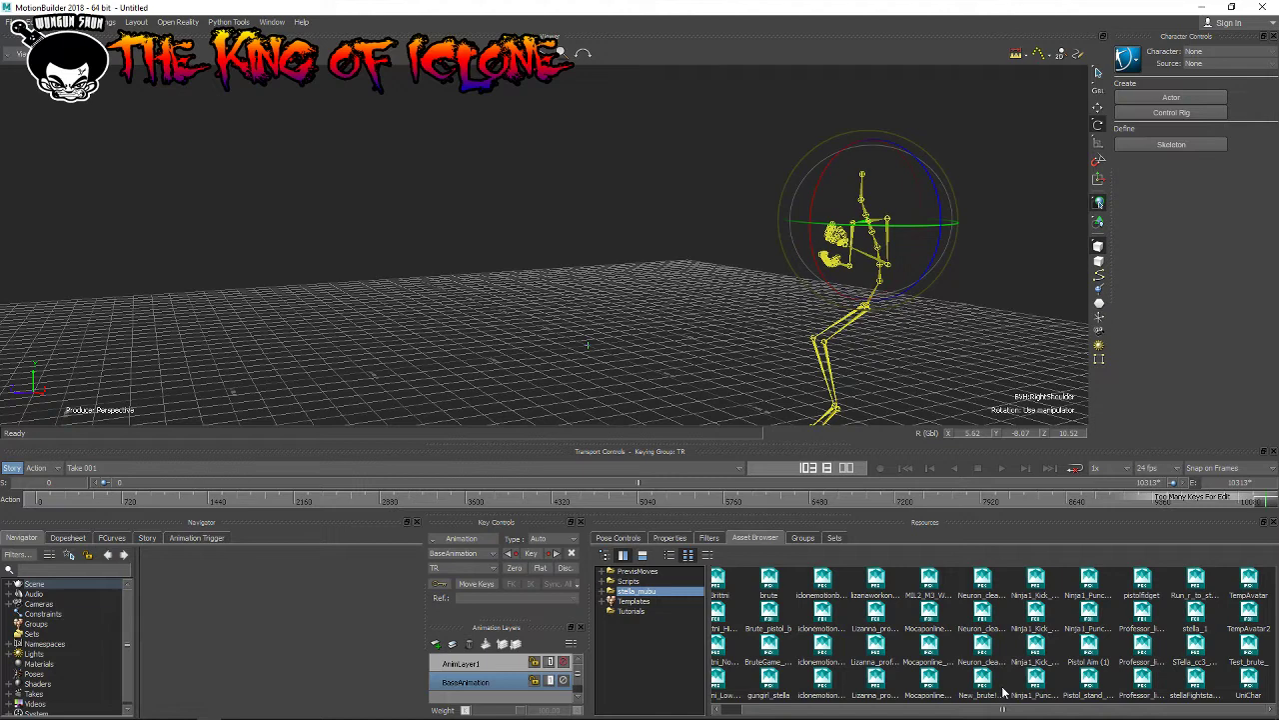
pyautogui.hscroll(-1, 1005, 693)
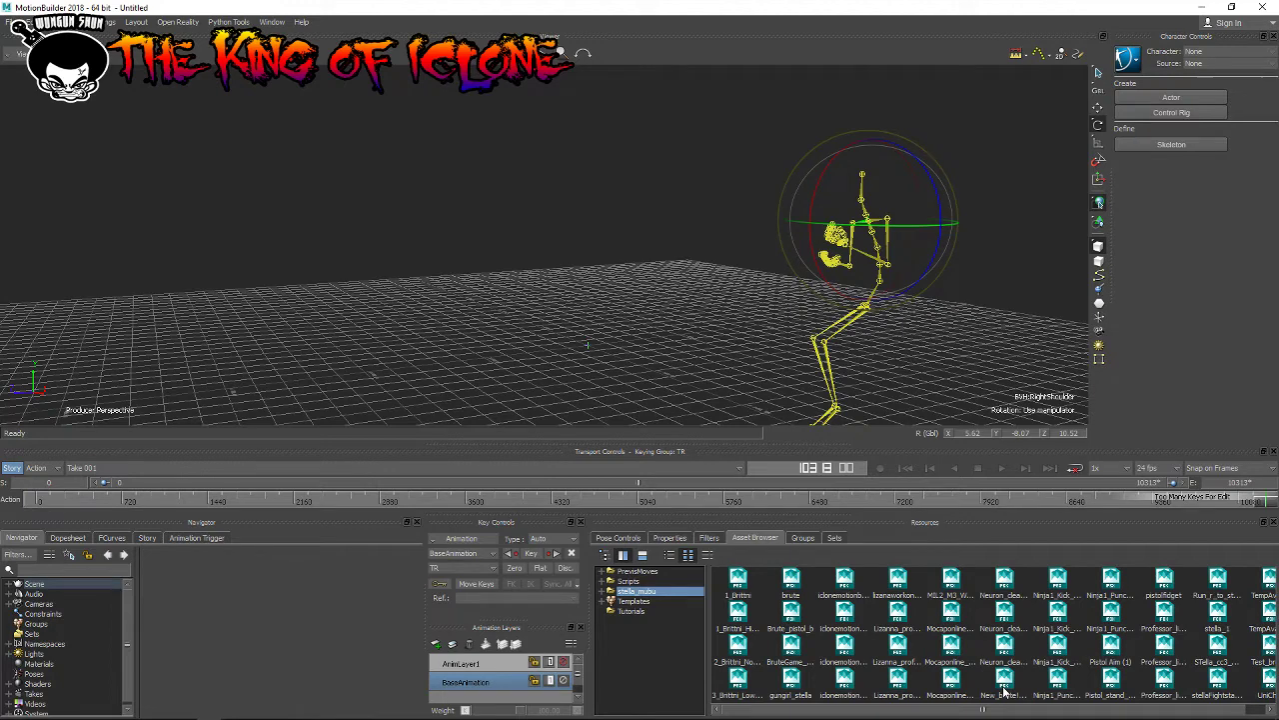
pyautogui.click(853, 680)
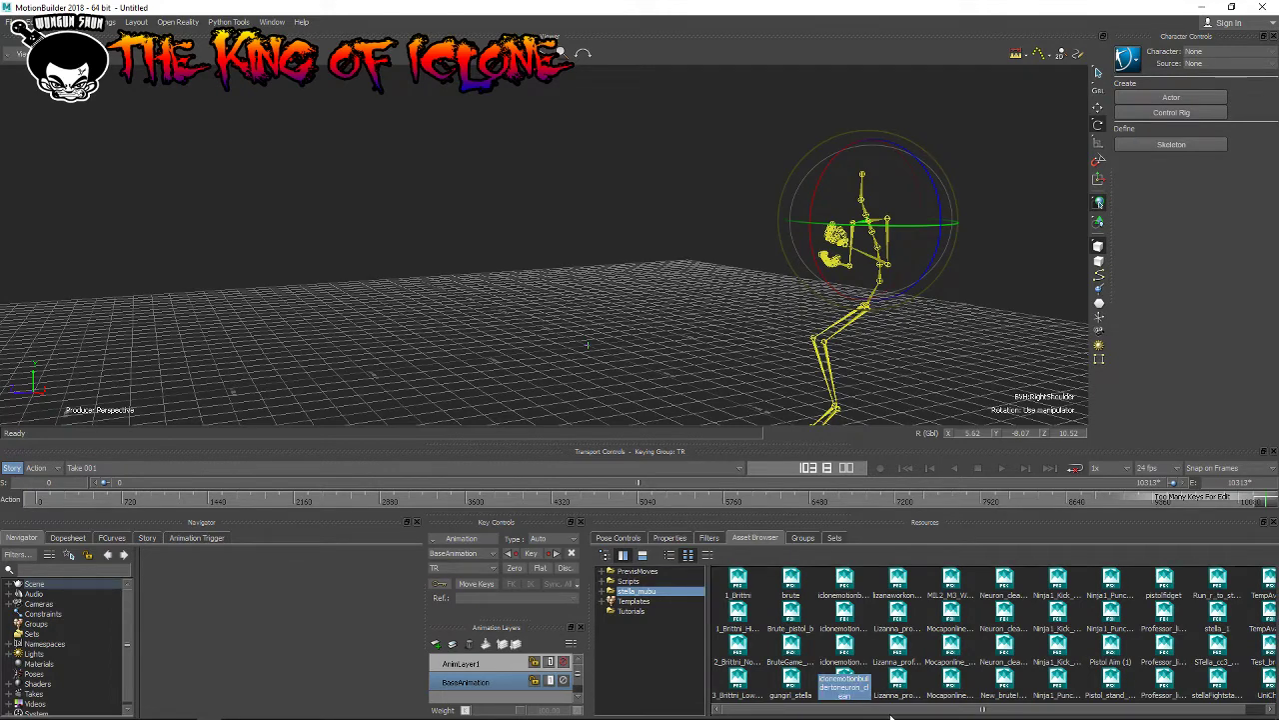
pyautogui.hscroll(1, 892, 714)
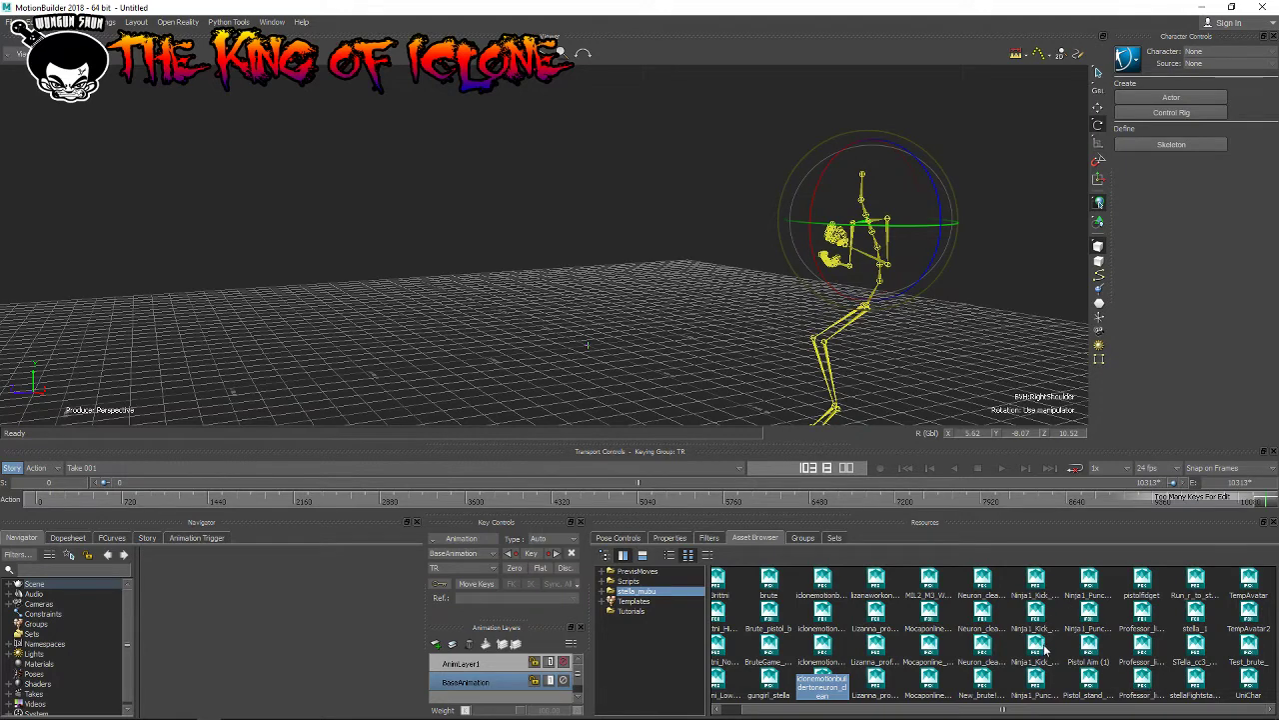
# Step: Expand stella_mubu in the asset tree and scroll through its FBX and BCK files
pyautogui.click(609, 593)
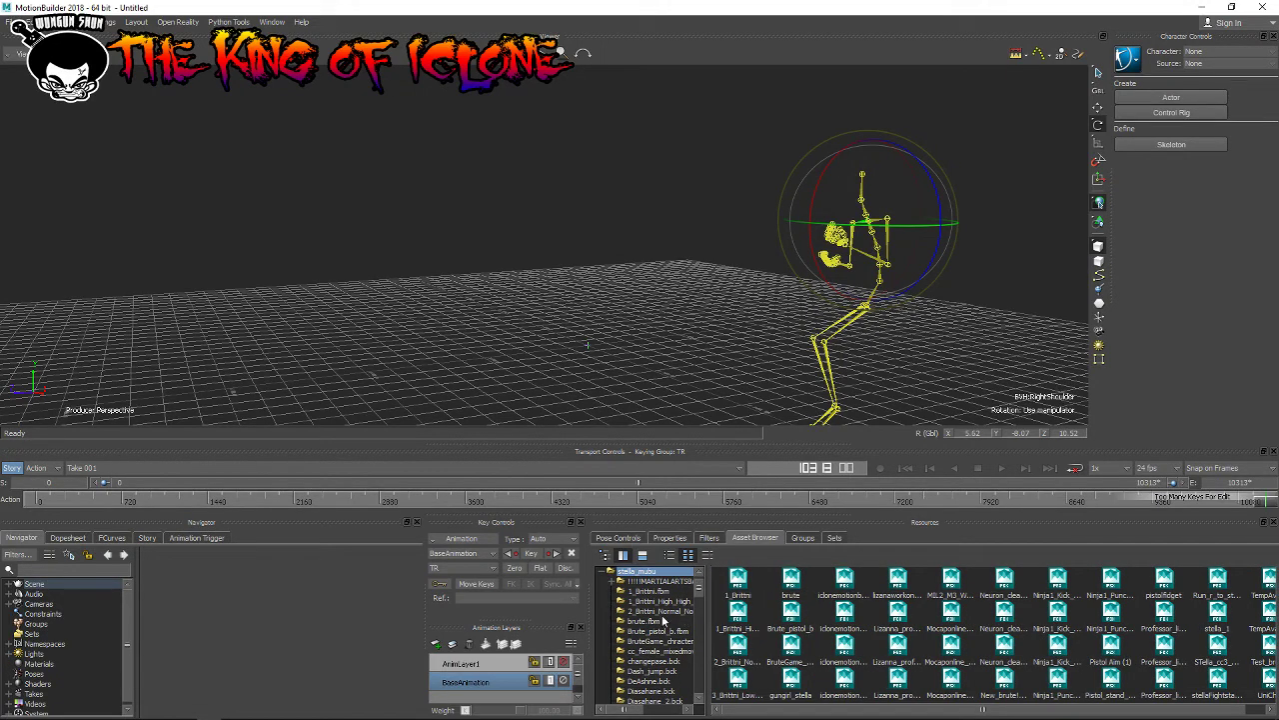
pyautogui.scroll(2, 663, 621)
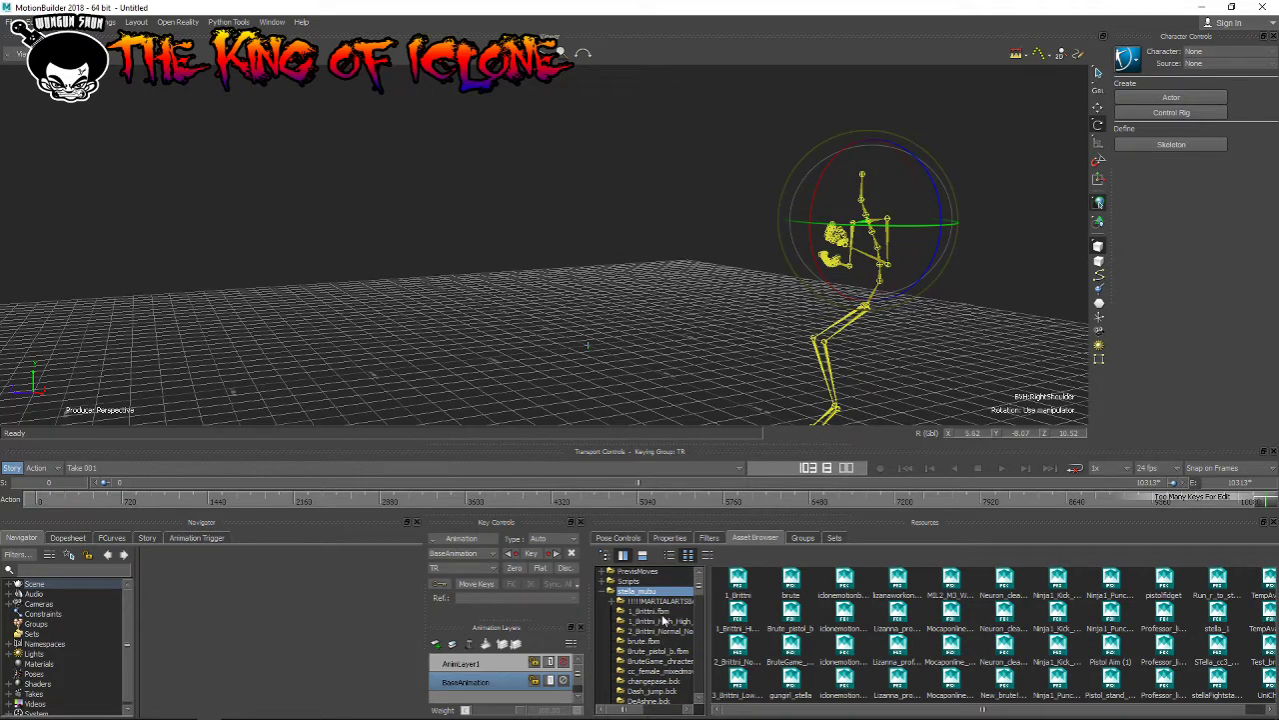
pyautogui.scroll(-1, 664, 640)
pyautogui.scroll(-1, 664, 645)
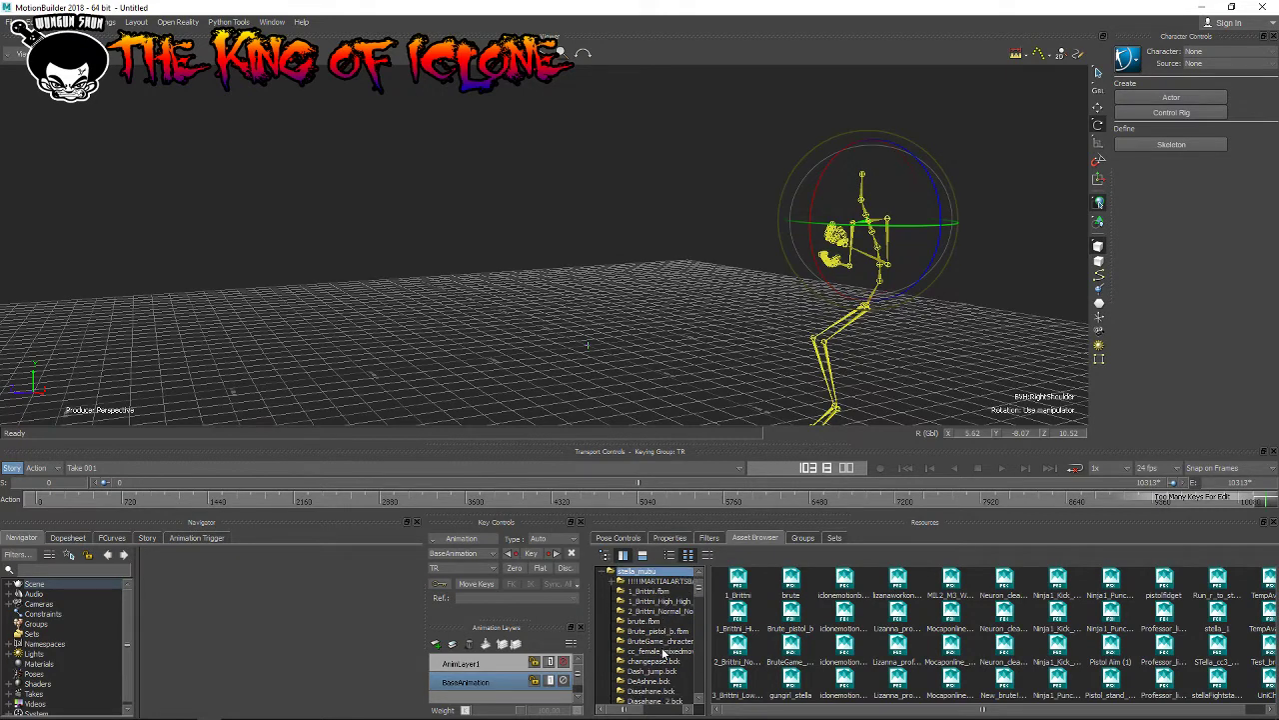
pyautogui.scroll(-1, 664, 648)
pyautogui.scroll(-1, 663, 652)
pyautogui.scroll(-3, 665, 652)
pyautogui.scroll(-3, 664, 652)
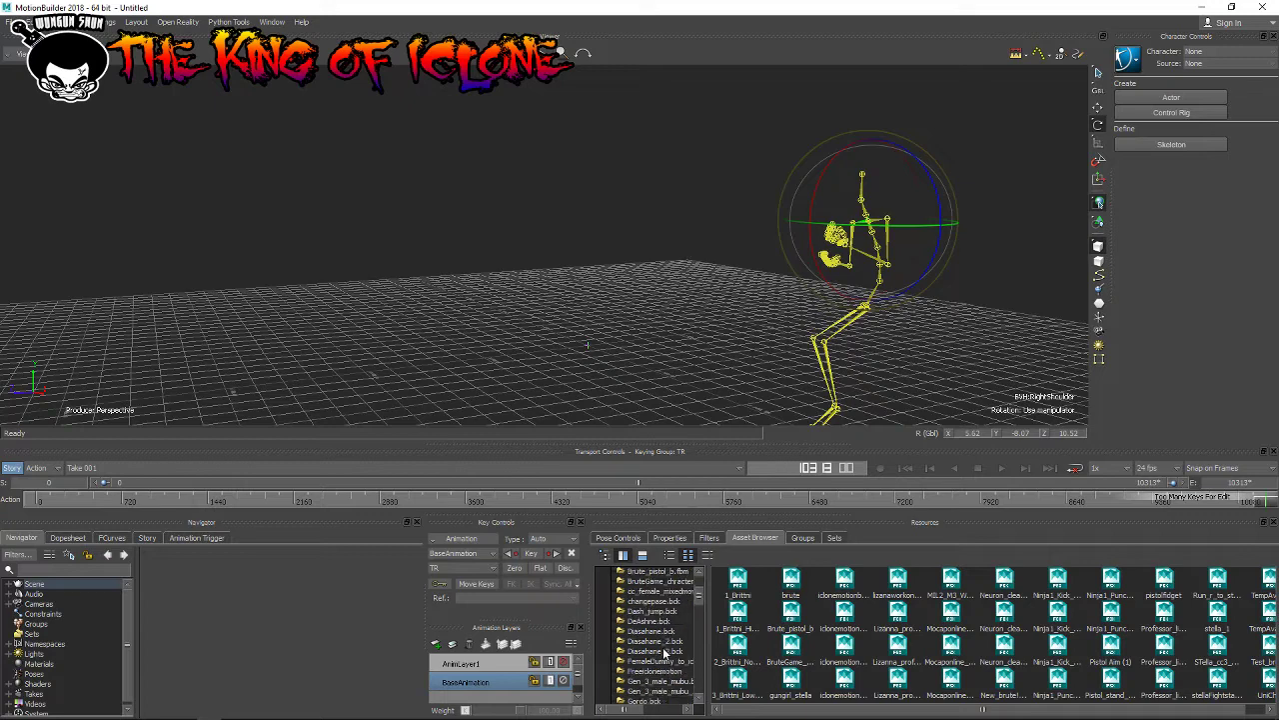
pyautogui.scroll(-3, 665, 651)
pyautogui.scroll(-3, 664, 652)
pyautogui.scroll(-5, 665, 652)
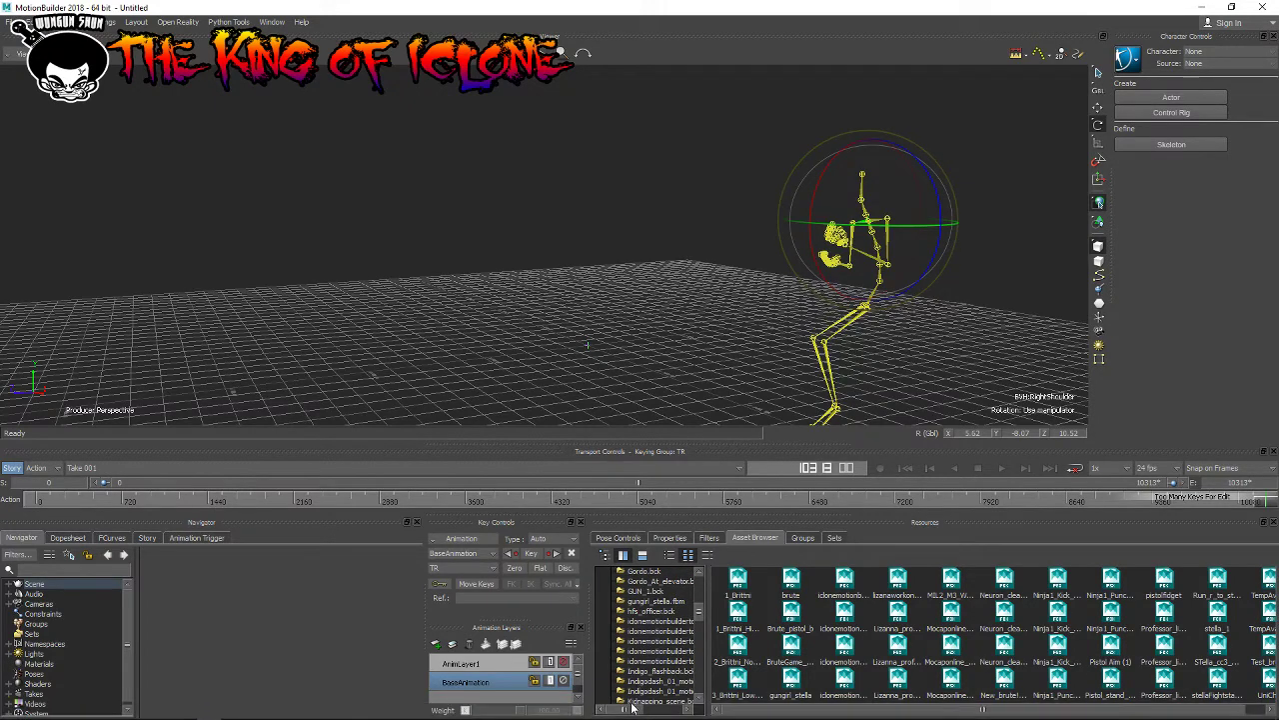
pyautogui.moveTo(630, 712)
pyautogui.mouseDown()
pyautogui.moveTo(651, 711)
pyautogui.moveTo(633, 711)
pyautogui.mouseUp()
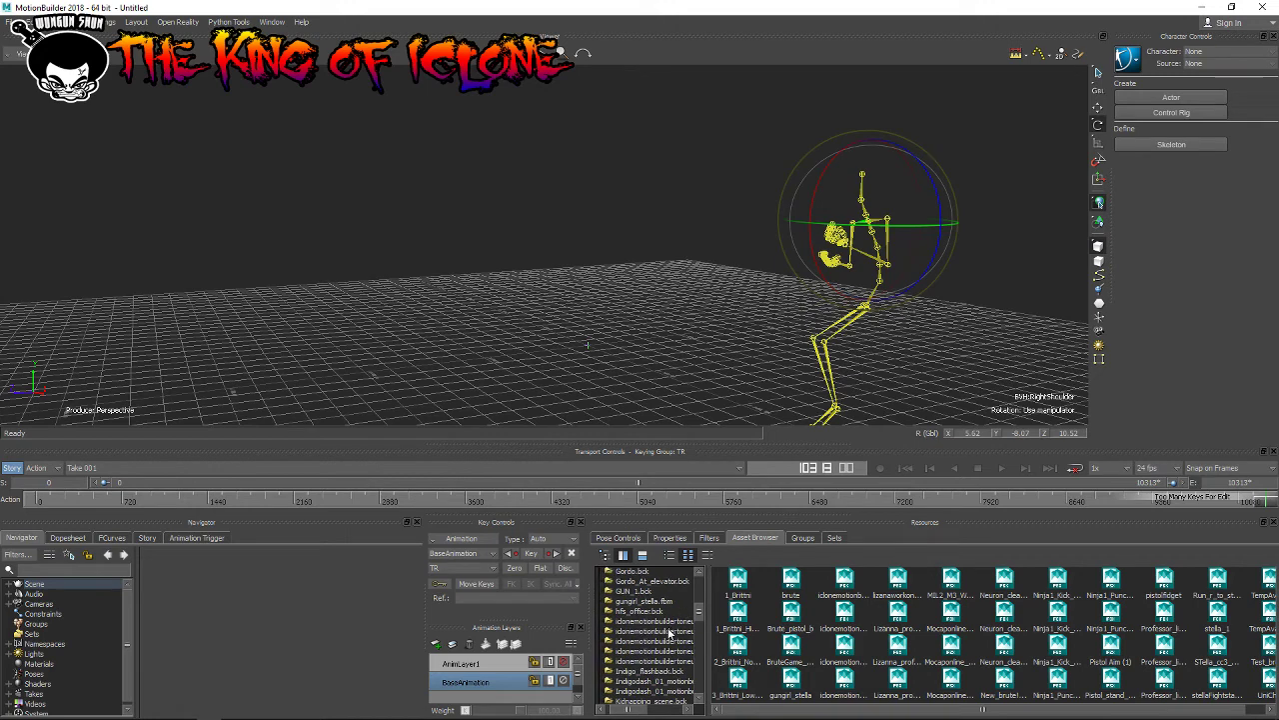
pyautogui.scroll(-1, 671, 636)
pyautogui.scroll(-1, 671, 639)
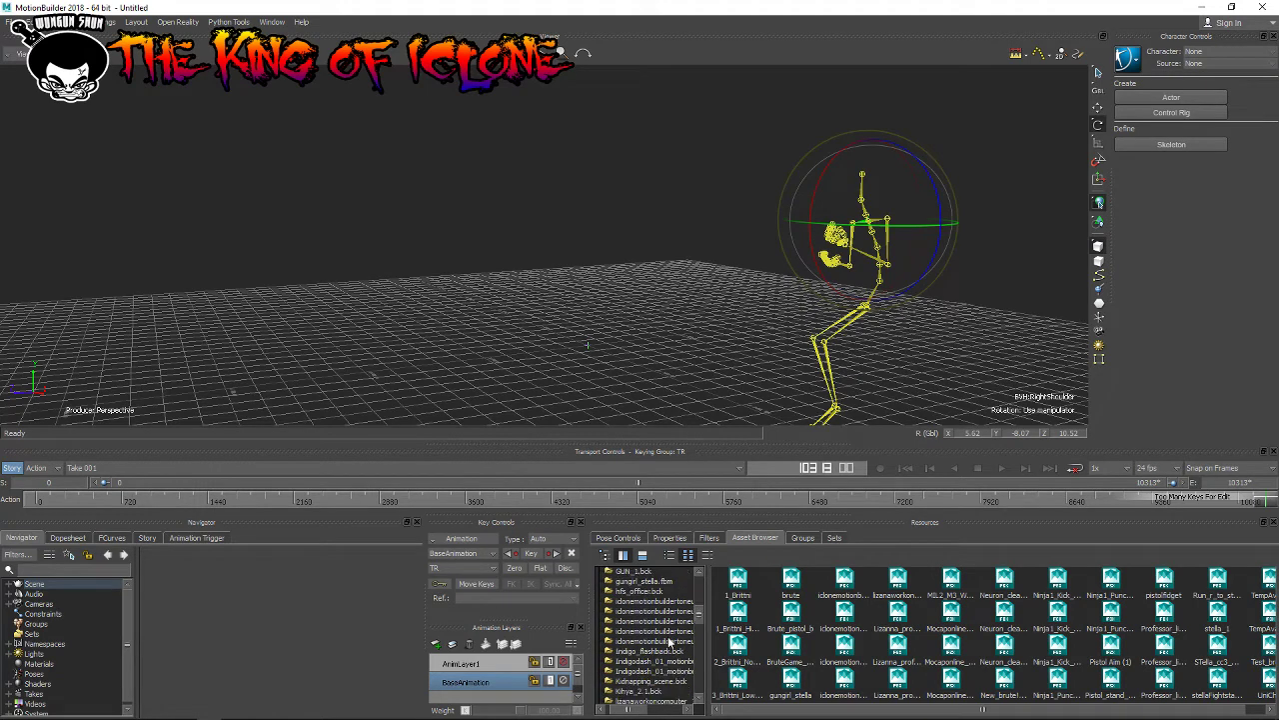
pyautogui.scroll(-1, 670, 643)
pyautogui.scroll(-1, 670, 648)
pyautogui.scroll(3, 670, 648)
pyautogui.scroll(3, 670, 649)
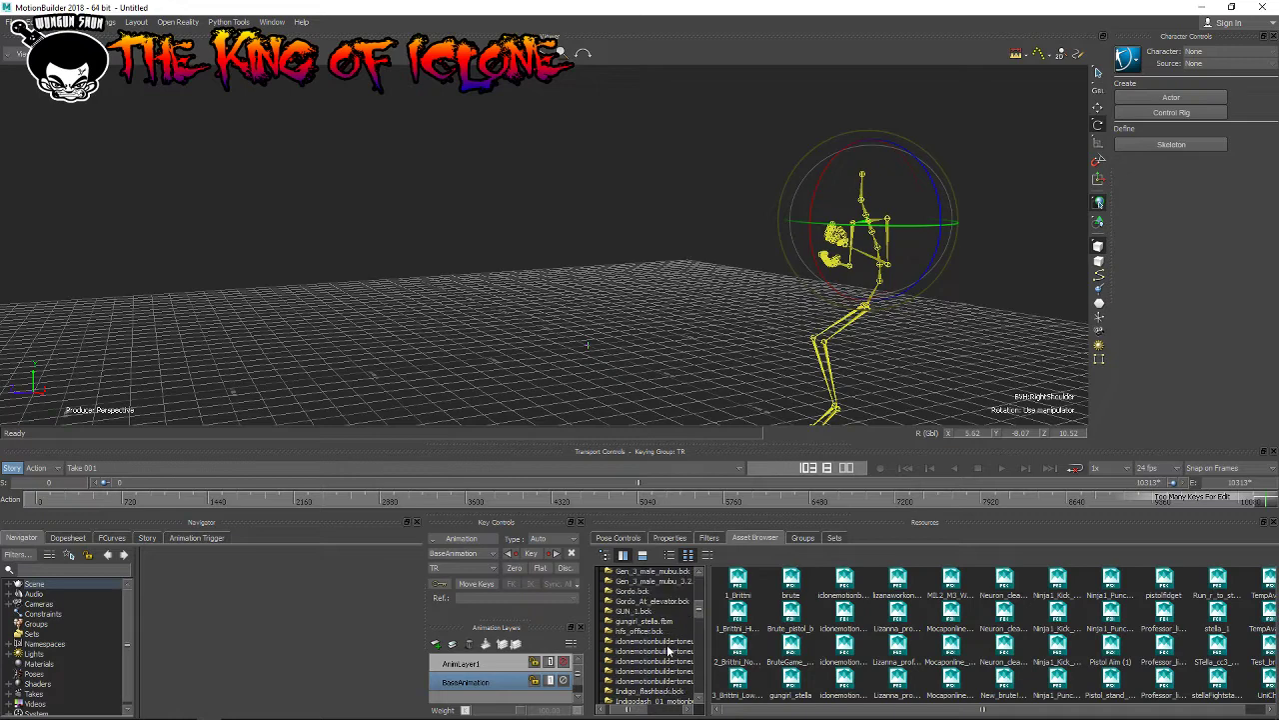
pyautogui.scroll(3, 670, 650)
pyautogui.scroll(3, 670, 651)
pyautogui.scroll(2, 670, 651)
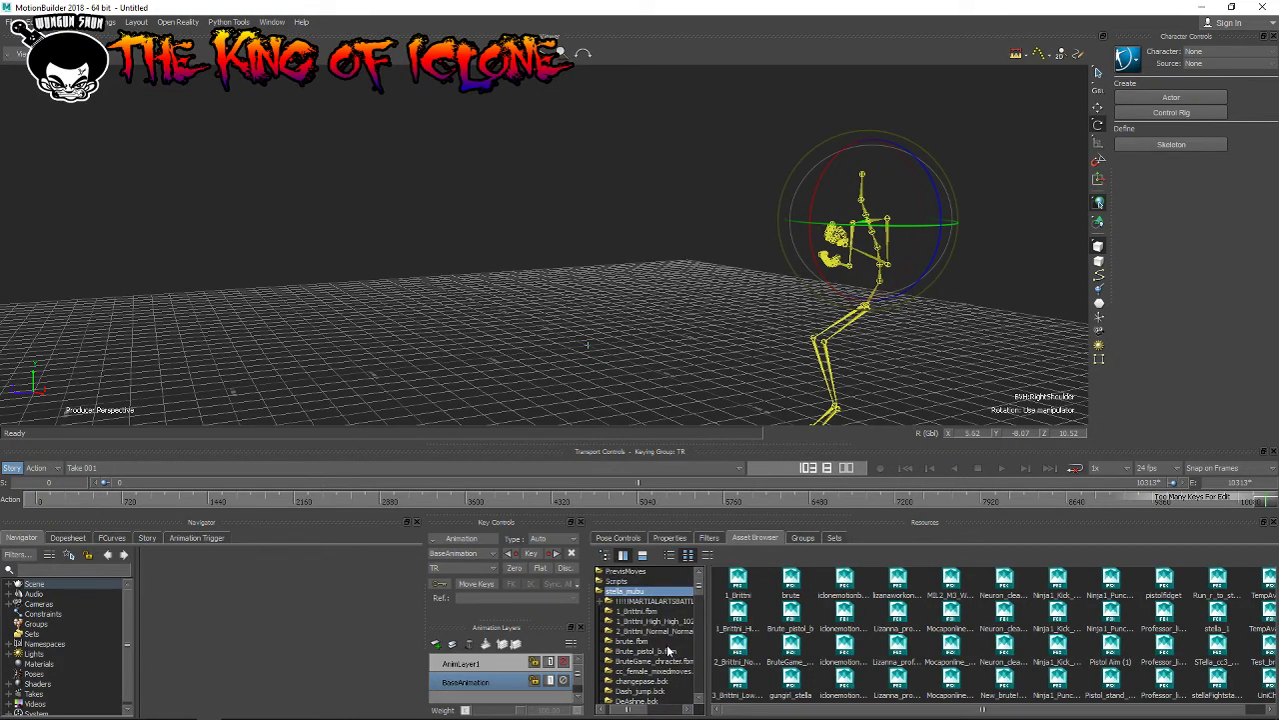
# Step: Select the iclonemotionbuildertoneuron_2 asset in the Asset Browser
pyautogui.click(861, 695)
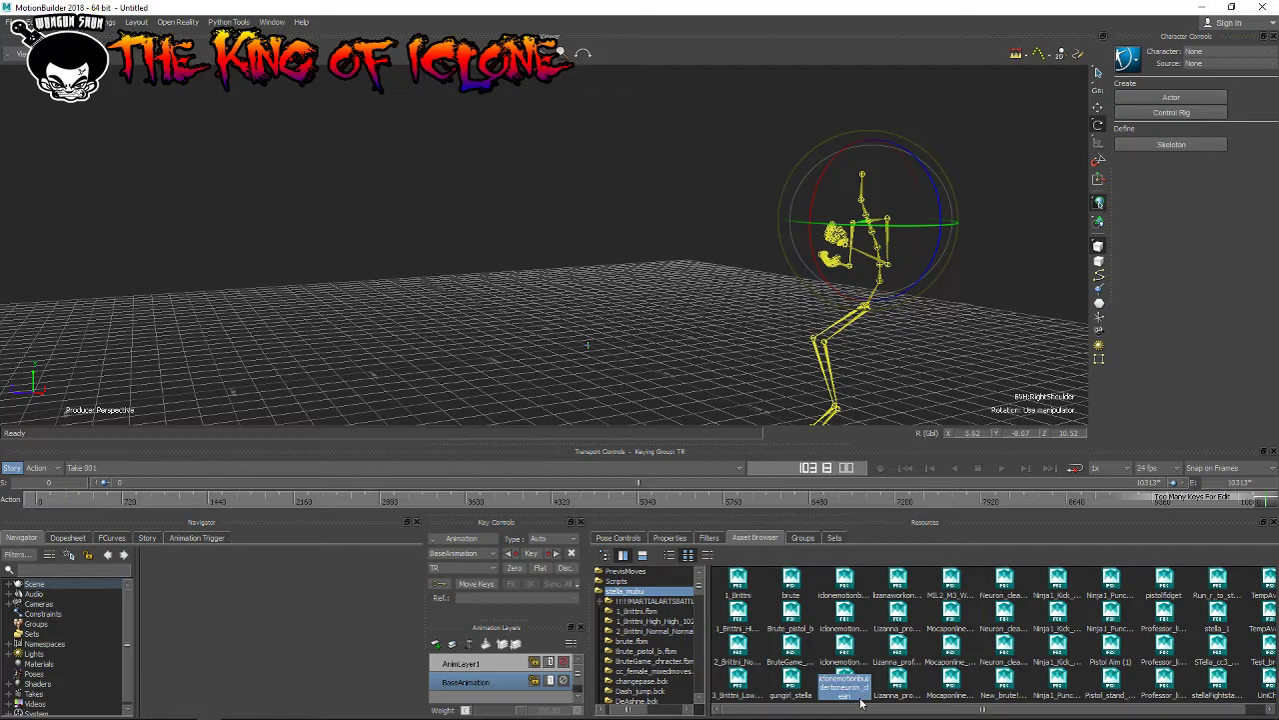
pyautogui.click(898, 587)
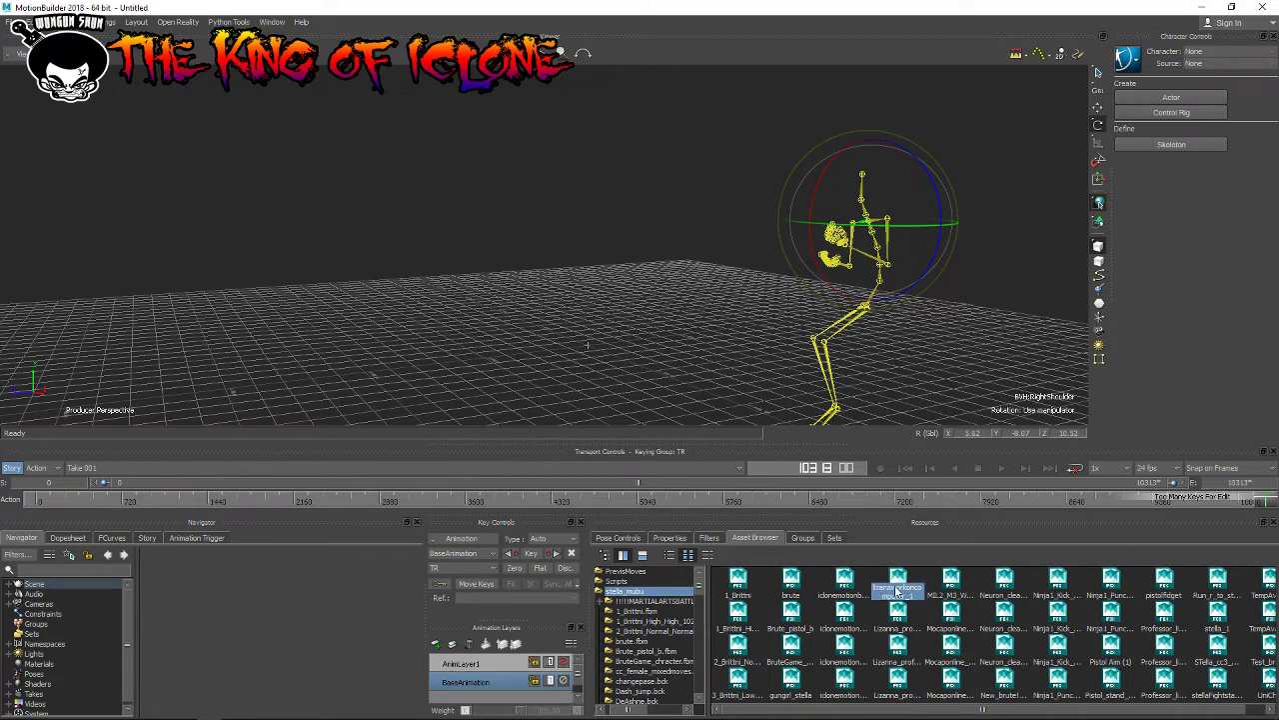
pyautogui.click(849, 655)
pyautogui.click(852, 633)
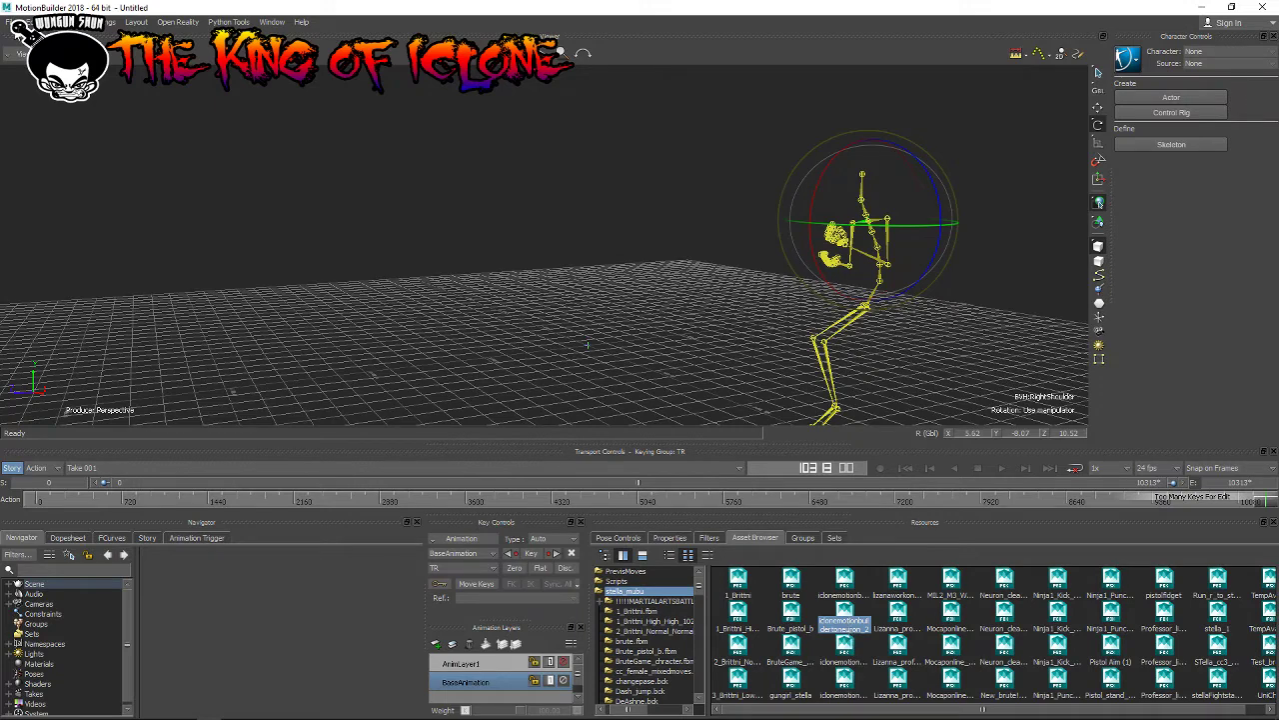
# Step: Start a new scene, discarding the current one without saving
pyautogui.click(9, 21)
pyautogui.click(40, 35)
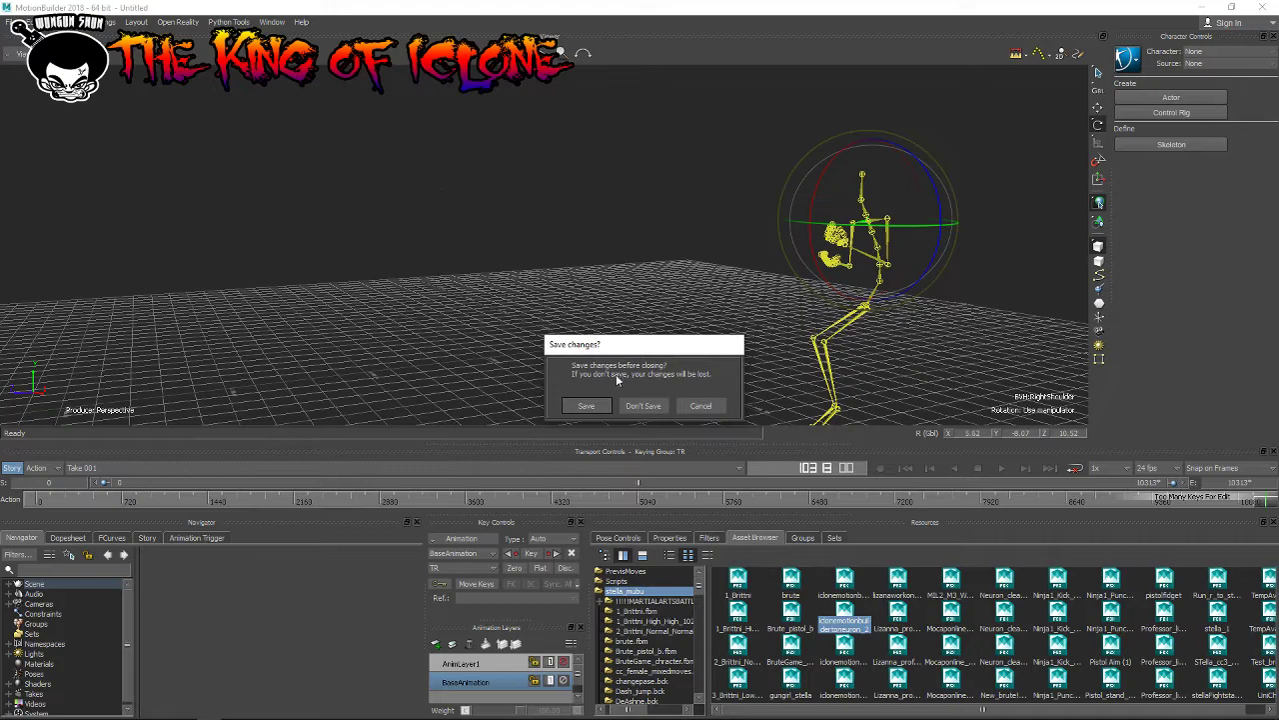
pyautogui.click(642, 405)
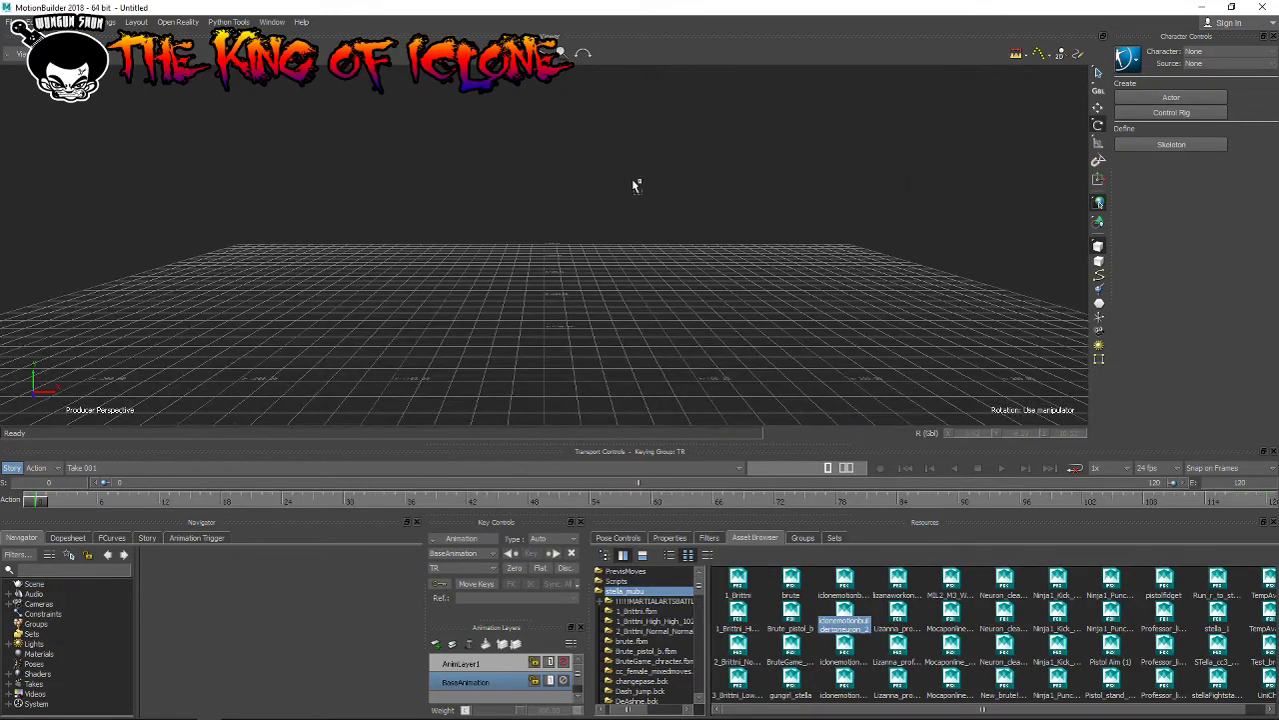
# Step: Load iclonemotionbuildertoneuron_2.fbx into the viewport with FBX Open and dismiss the rig warning
pyautogui.moveTo(541, 196); pyautogui.dragTo(542, 191)
pyautogui.click(605, 193)
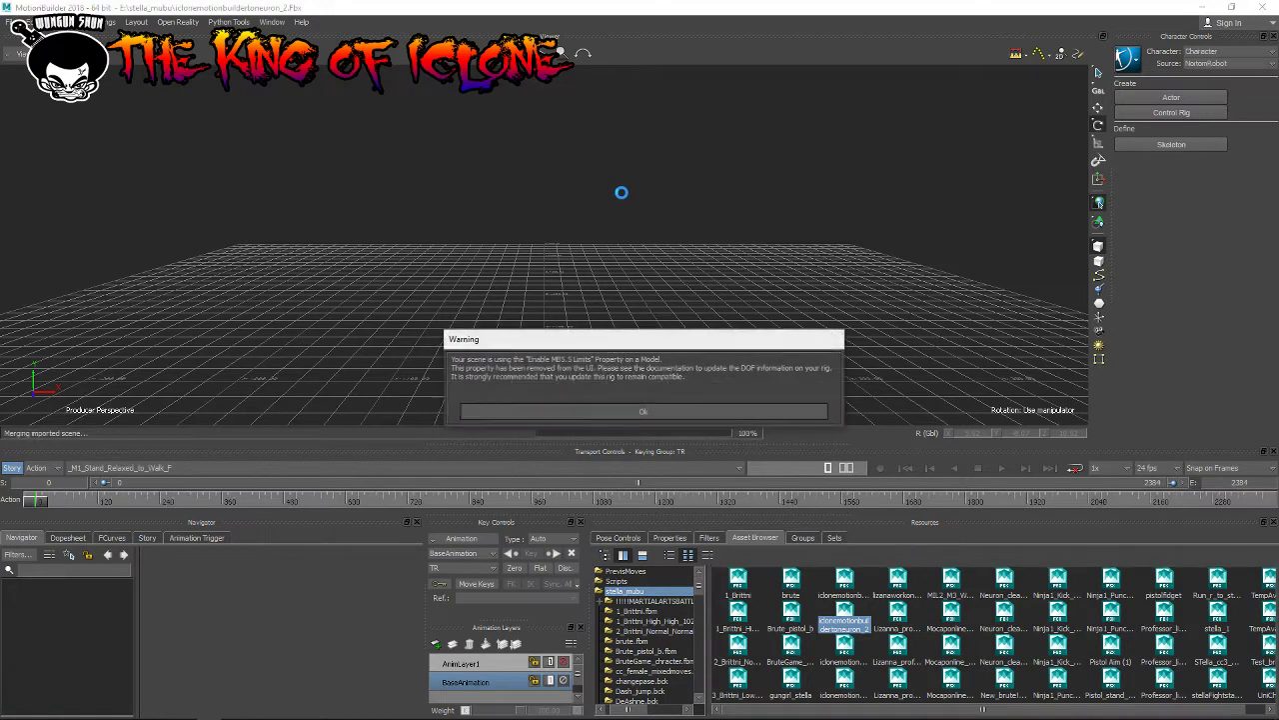
pyautogui.click(649, 416)
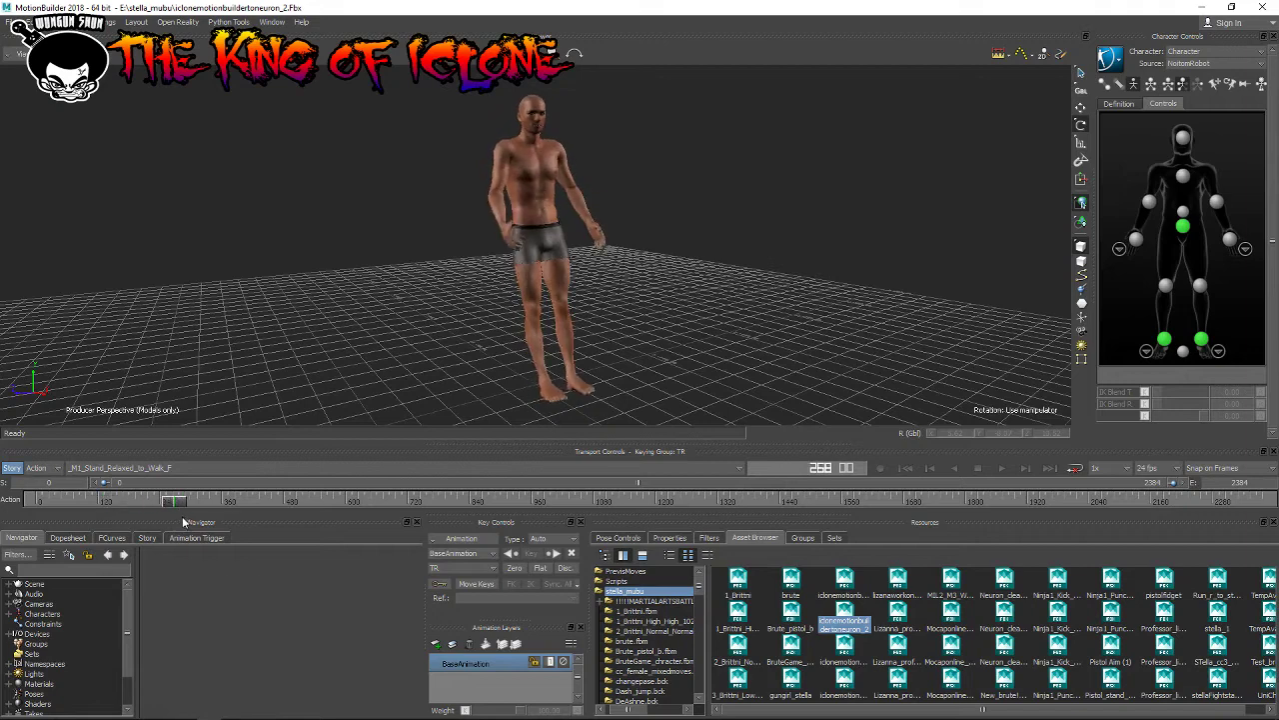
# Step: Start a new scene, discarding the loaded character without saving
pyautogui.click(8, 22)
pyautogui.click(16, 38)
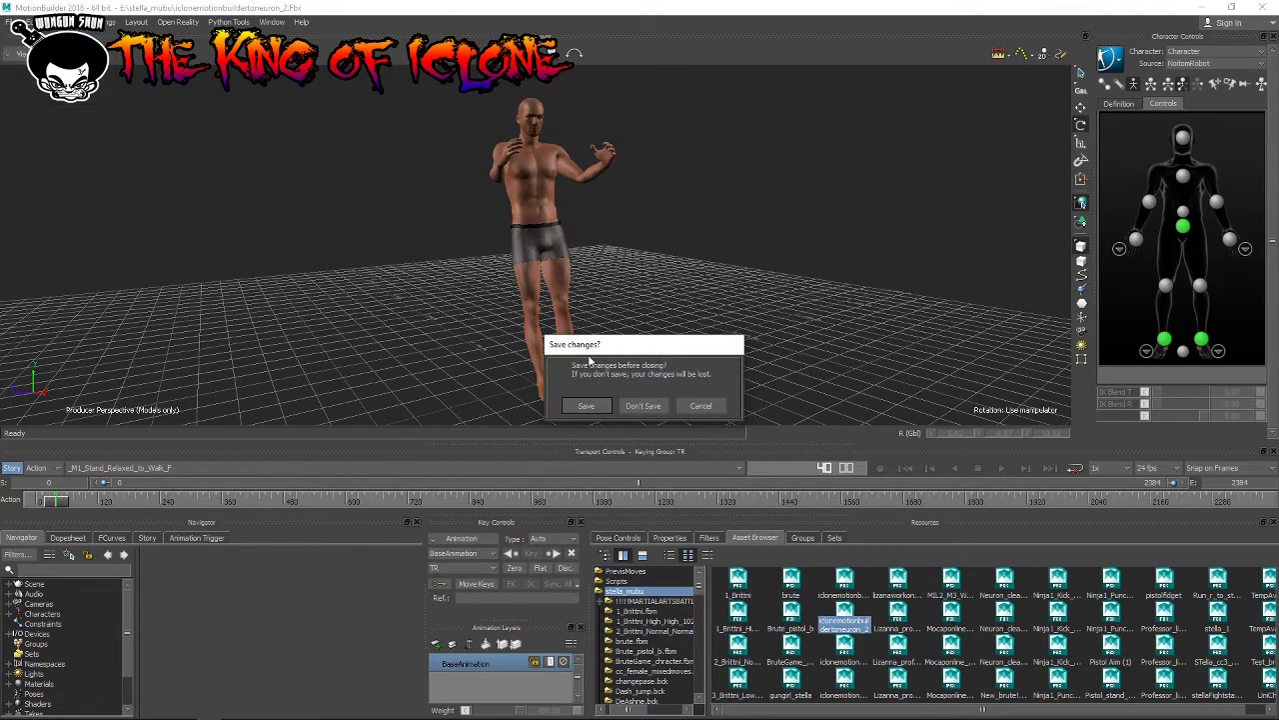
pyautogui.click(649, 405)
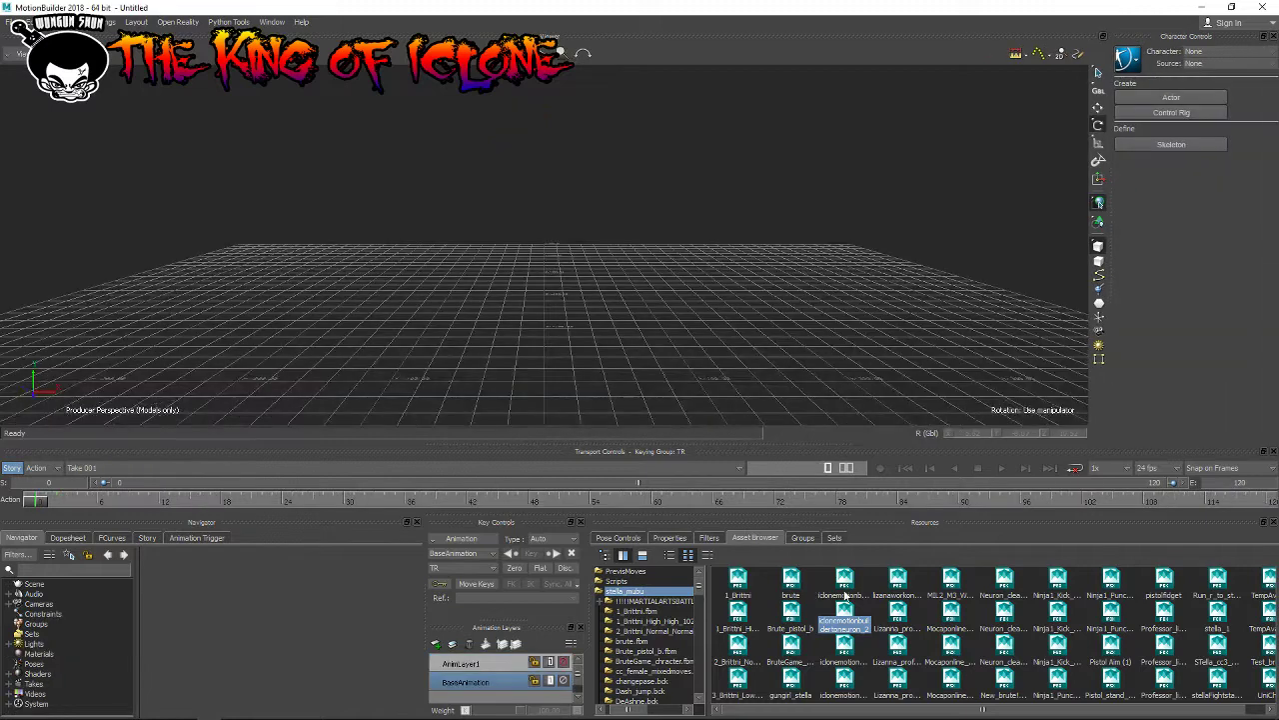
# Step: Drag several iClone-to-Neuron assets into the viewer, cancelling each after inspecting its takes
pyautogui.click(845, 594)
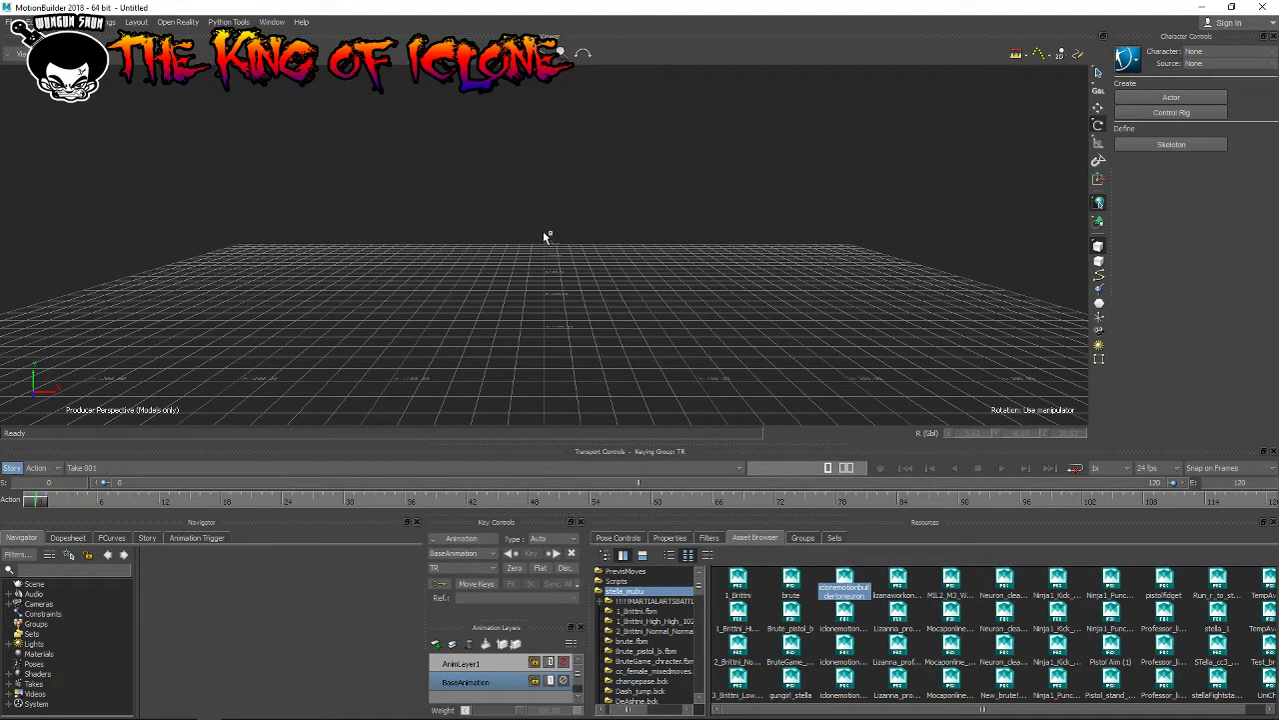
pyautogui.moveTo(546, 237); pyautogui.dragTo(546, 236)
pyautogui.click(855, 625)
pyautogui.click(845, 627)
pyautogui.moveTo(580, 160); pyautogui.dragTo(588, 159)
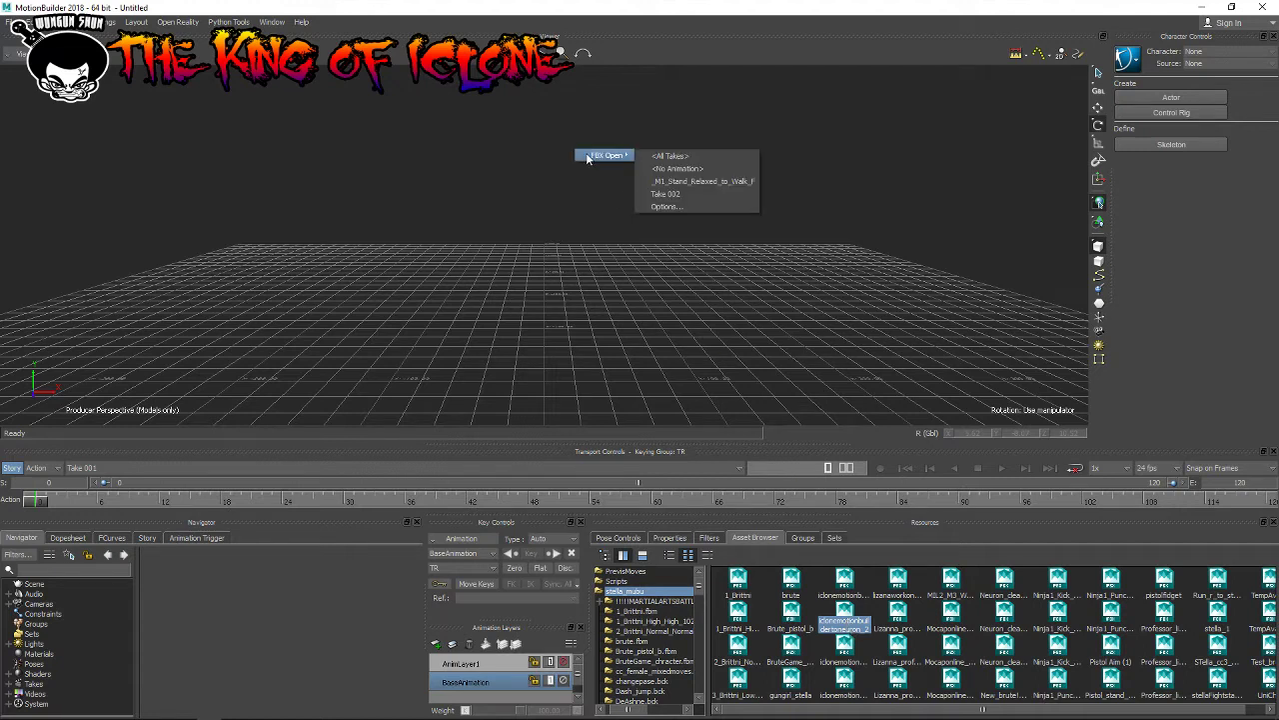
pyautogui.click(850, 652)
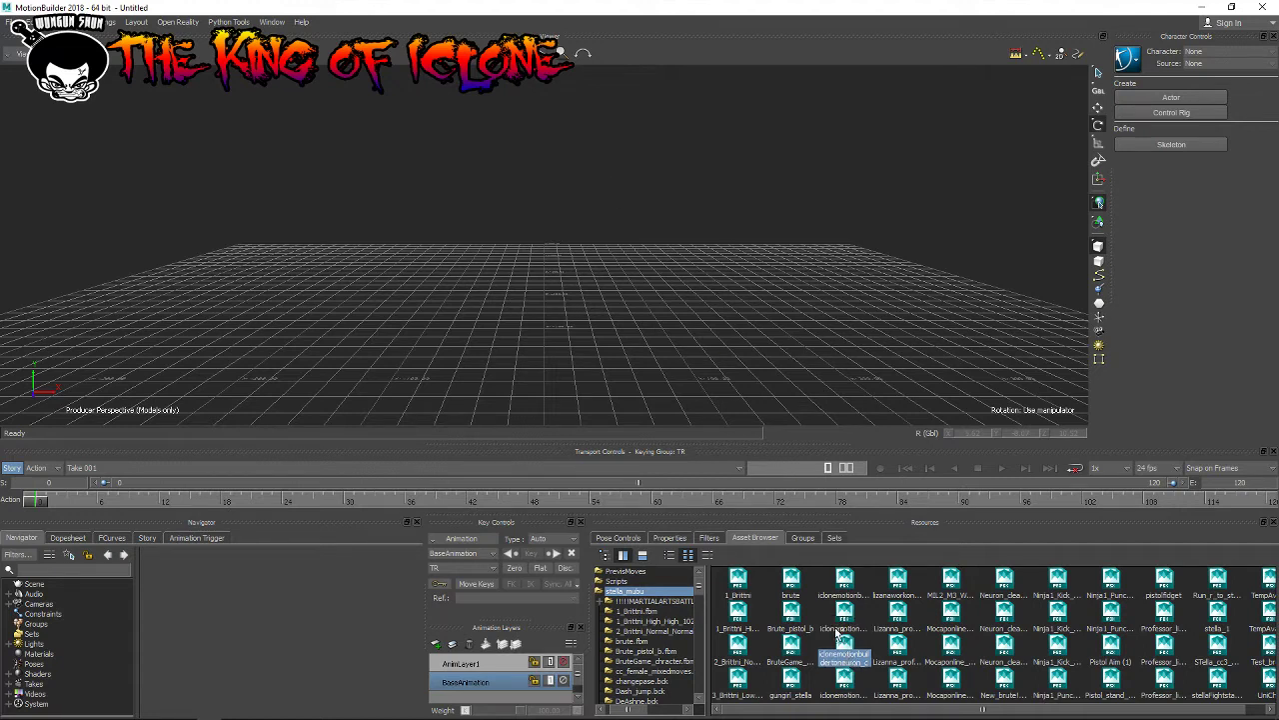
pyautogui.moveTo(555, 197); pyautogui.dragTo(558, 196)
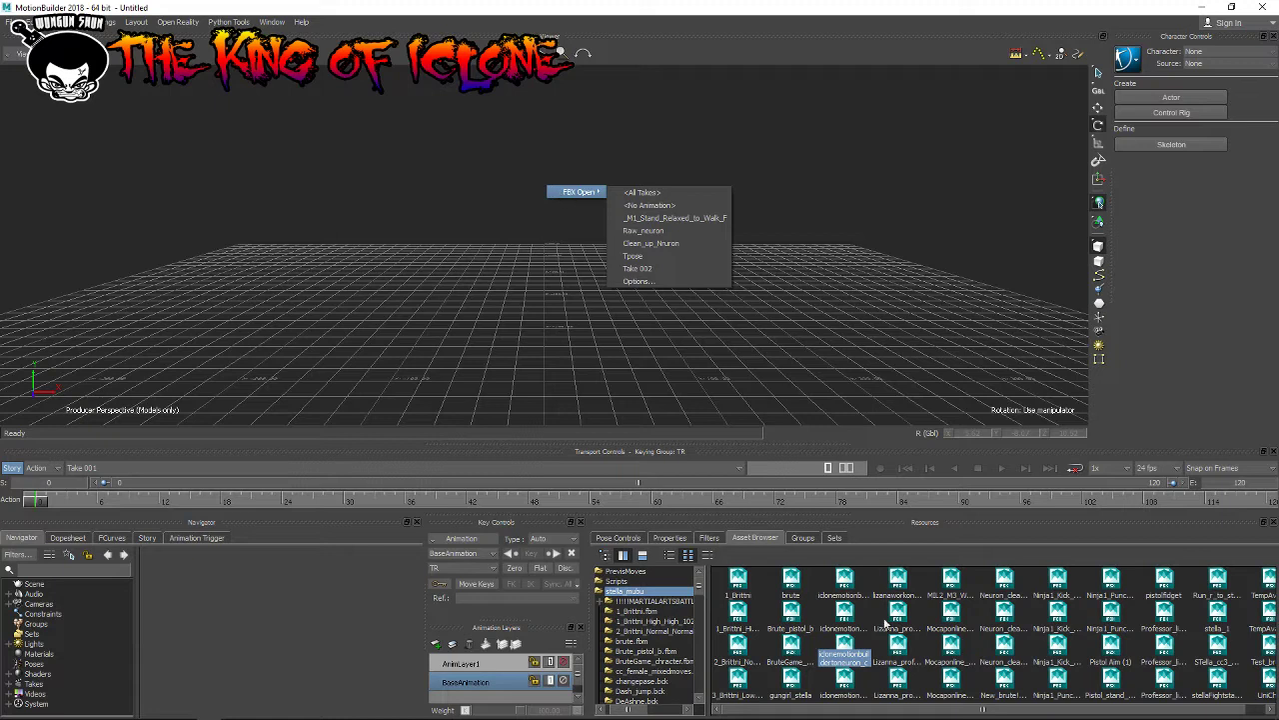
pyautogui.click(845, 693)
pyautogui.moveTo(845, 698); pyautogui.dragTo(792, 467)
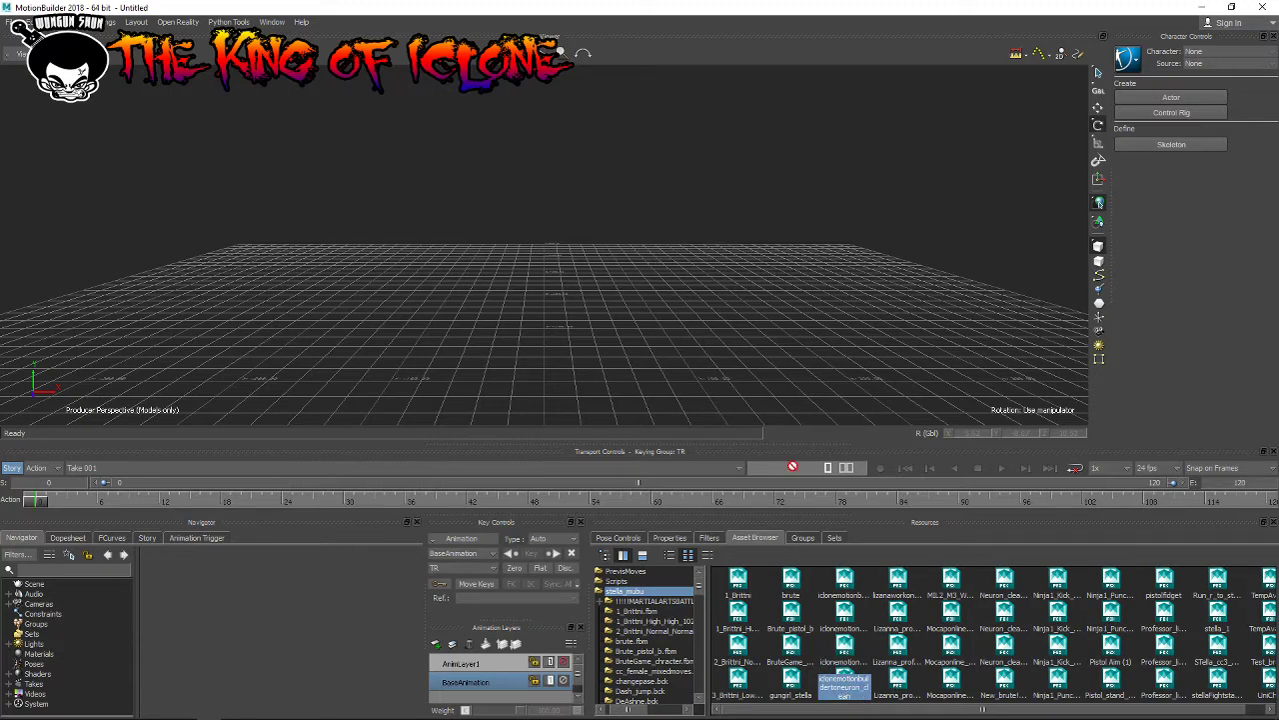
pyautogui.moveTo(582, 163); pyautogui.dragTo(587, 160)
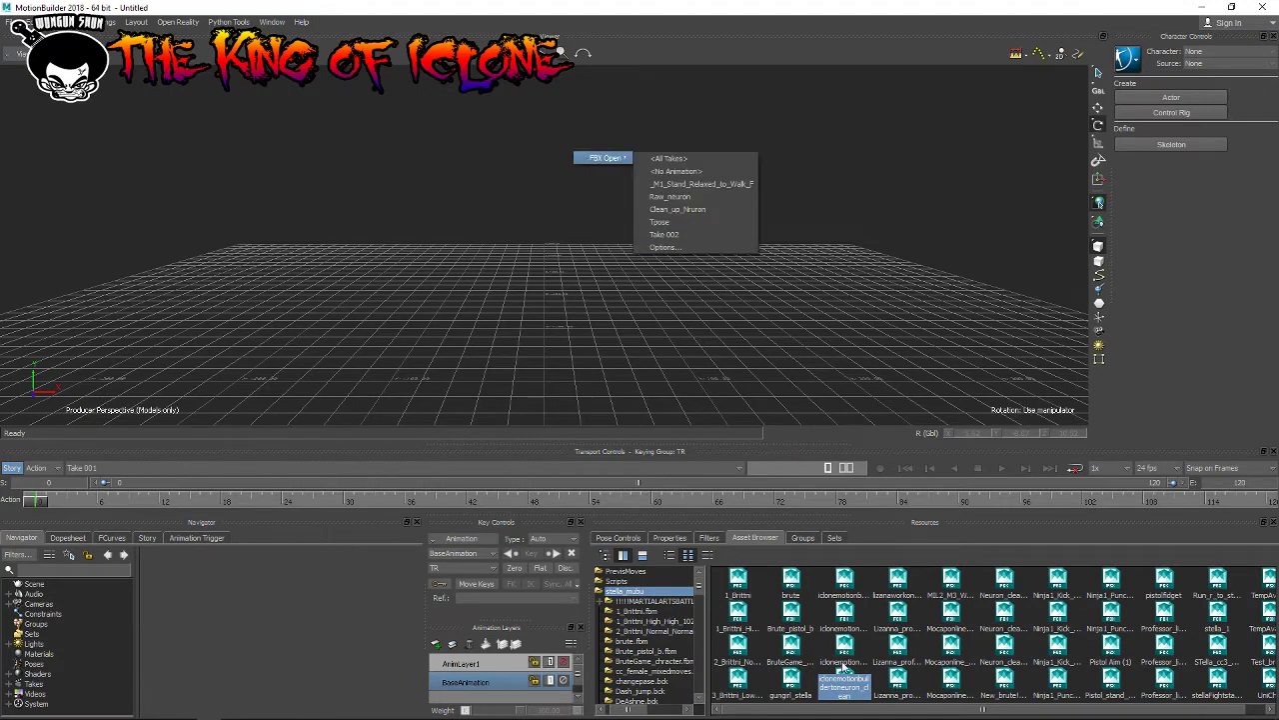
# Step: Load the top-row iclonemotionbuildertoneuron asset with FBX Open > All Takes
pyautogui.click(845, 598)
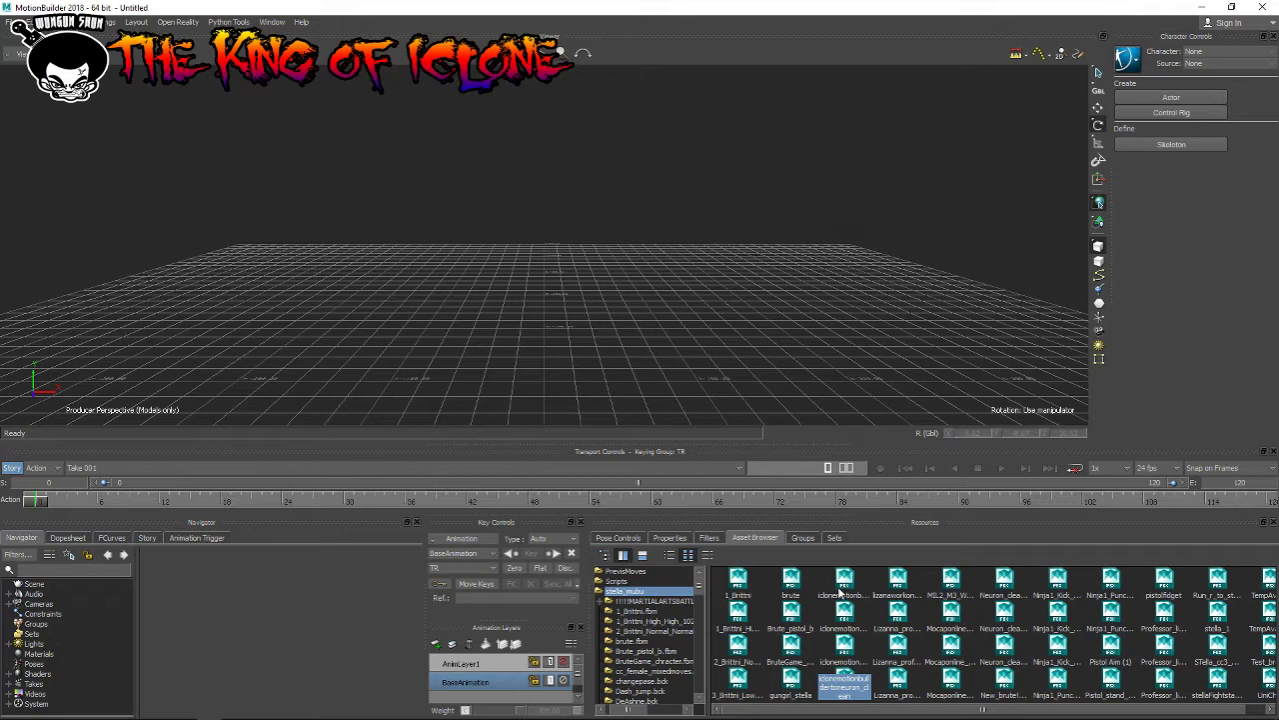
pyautogui.click(845, 598)
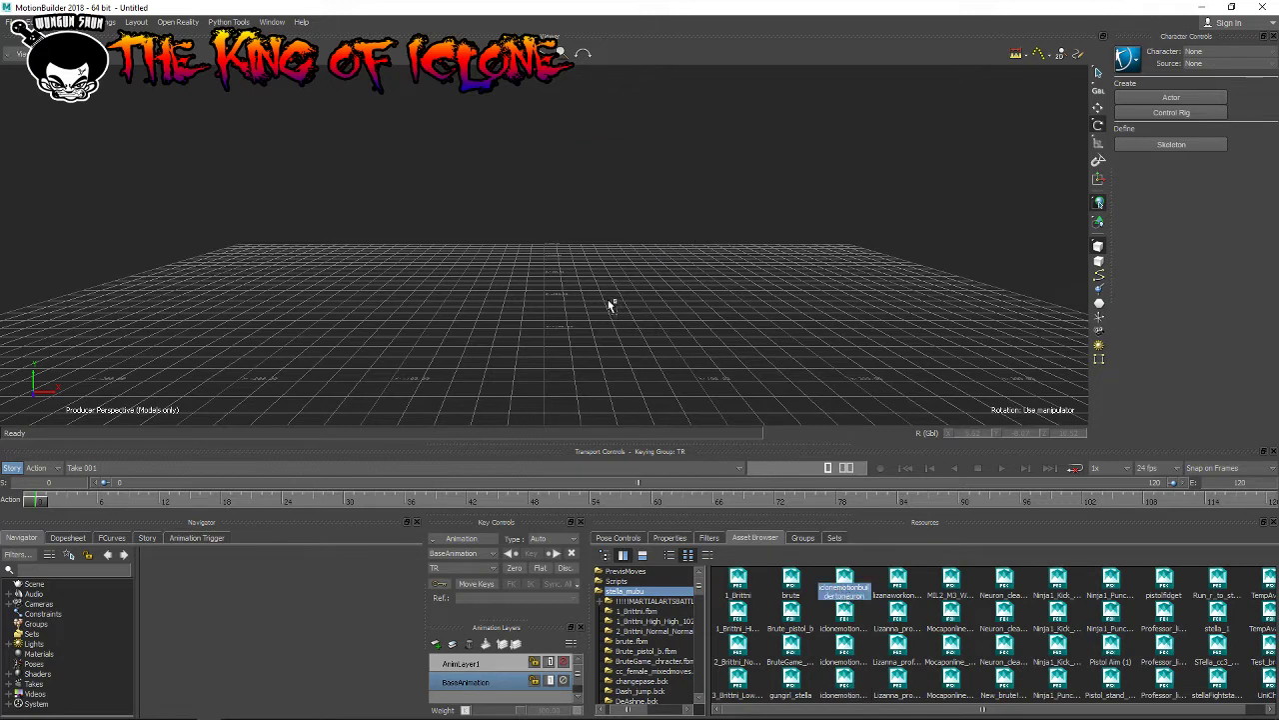
pyautogui.moveTo(844, 598); pyautogui.dragTo(608, 300)
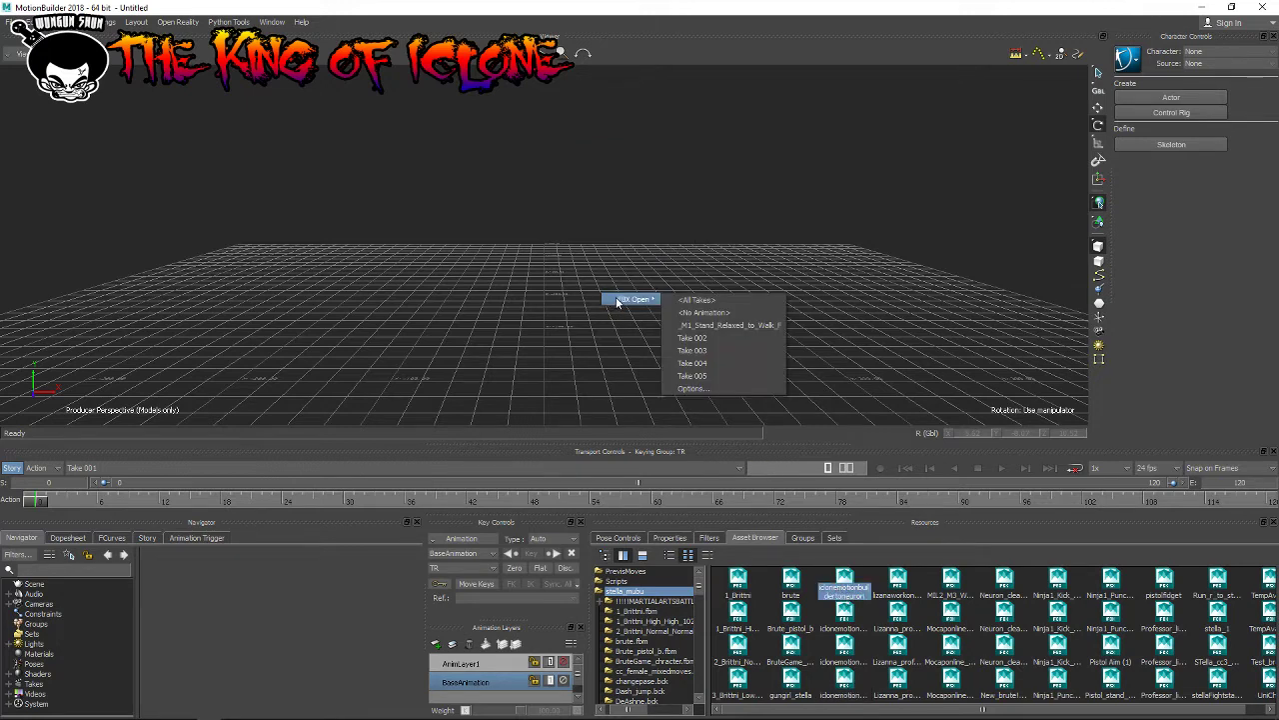
pyautogui.click(680, 302)
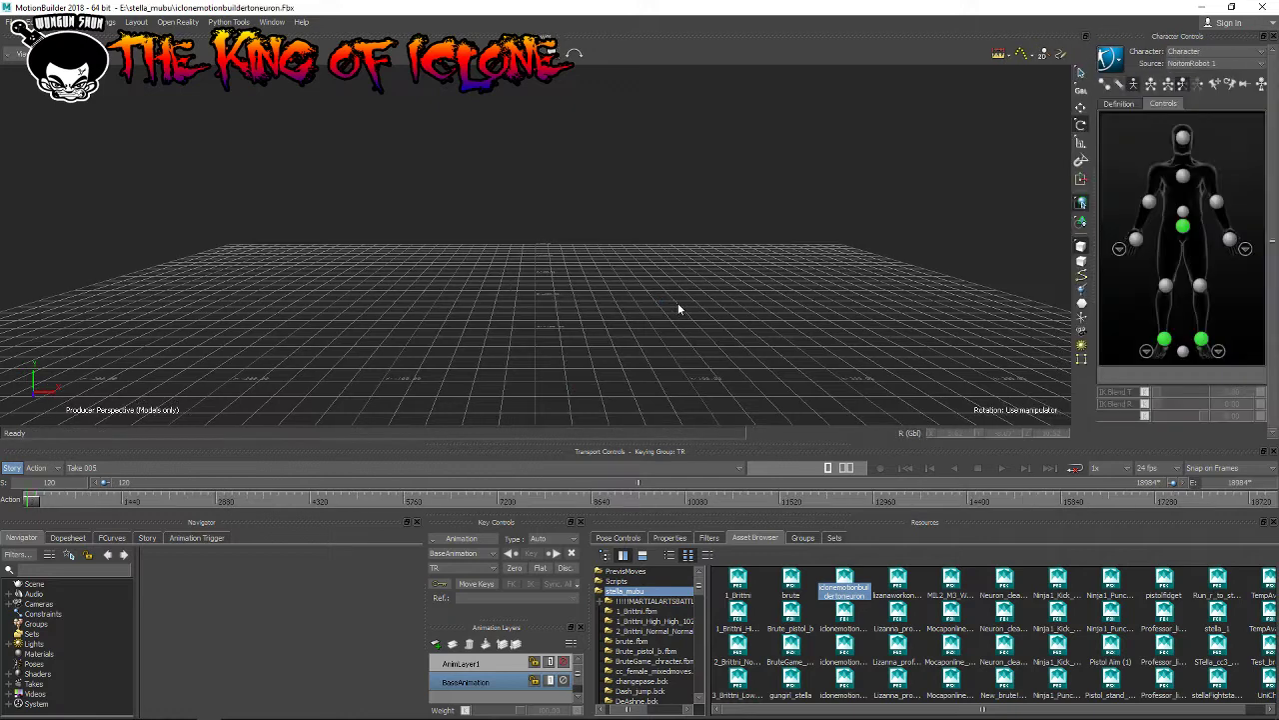
# Step: Preview frame 3205 in the Story editor, then select iclonemotionbuildertoneuron_clean and begin File > New
pyautogui.moveTo(34, 500)
pyautogui.mouseDown()
pyautogui.moveTo(249, 499)
pyautogui.moveTo(34, 500)
pyautogui.mouseUp()
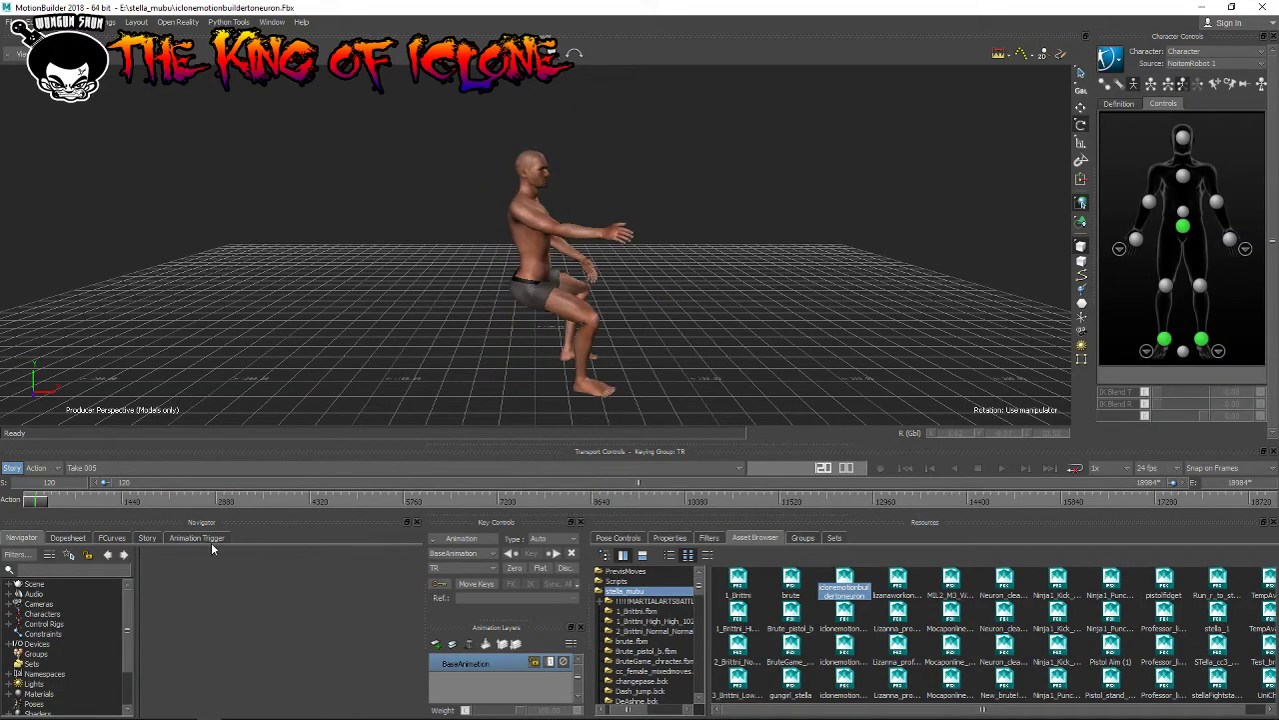
pyautogui.click(148, 541)
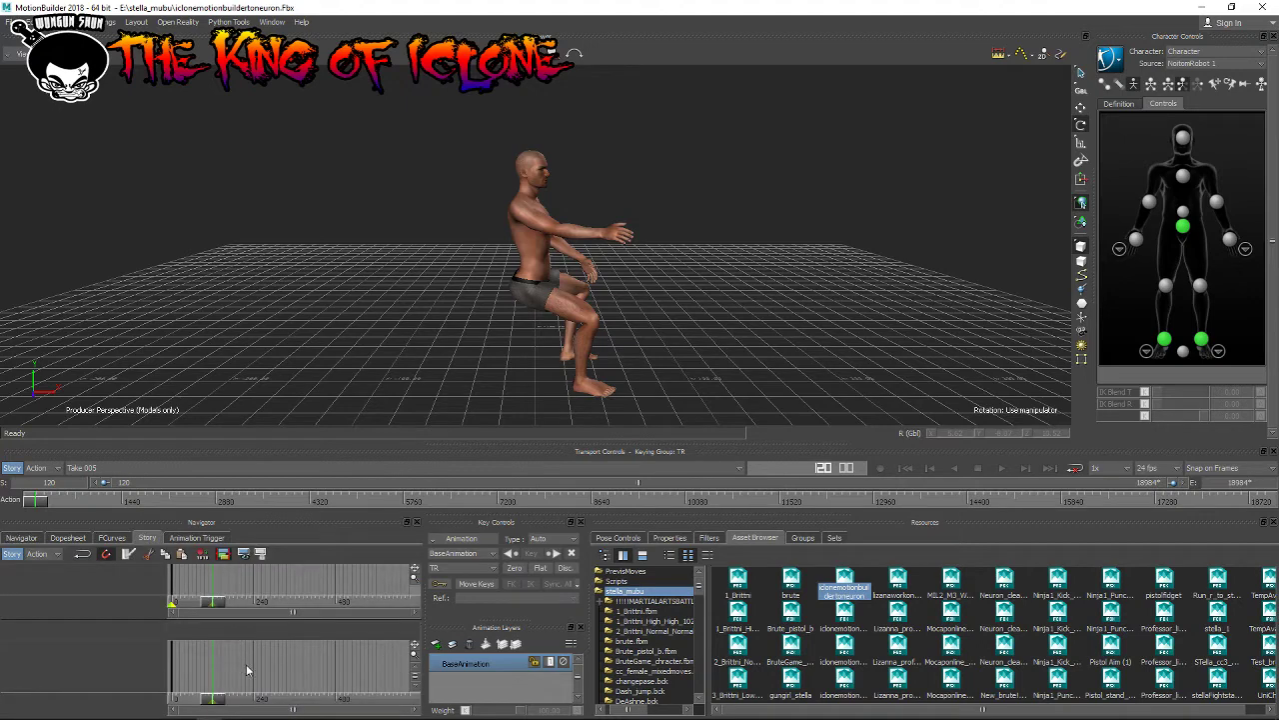
pyautogui.click(850, 656)
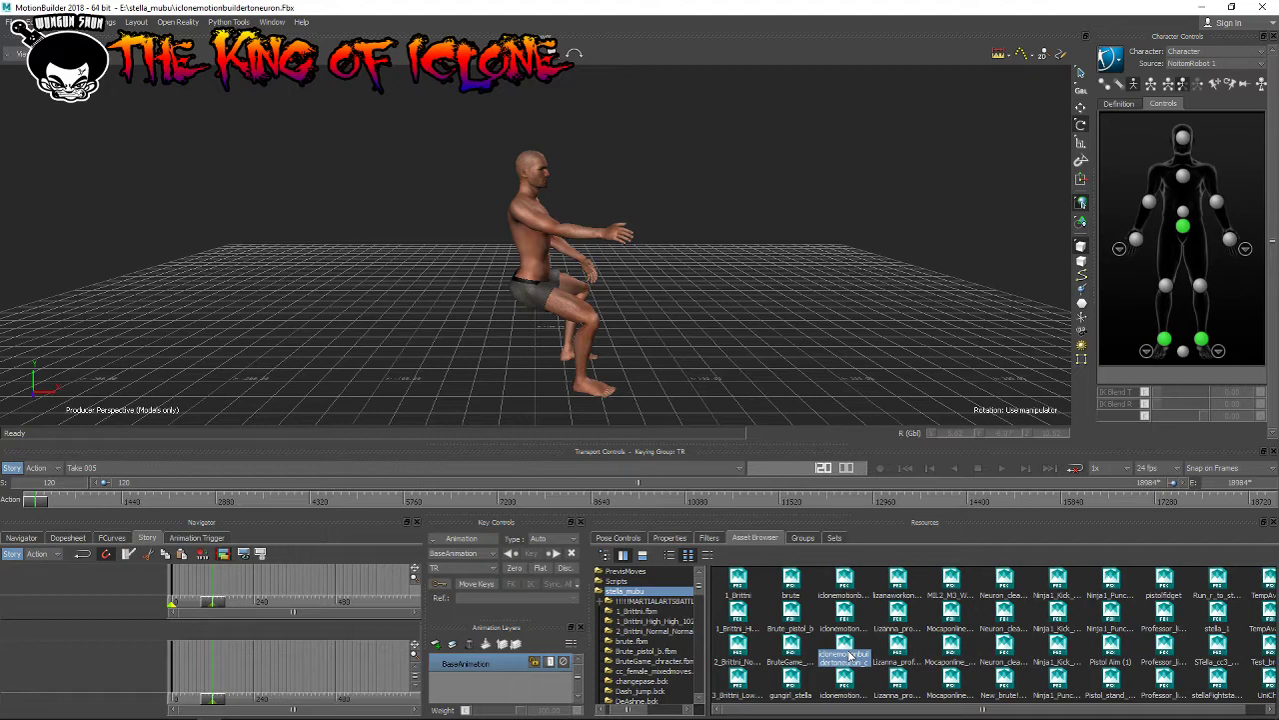
pyautogui.click(852, 696)
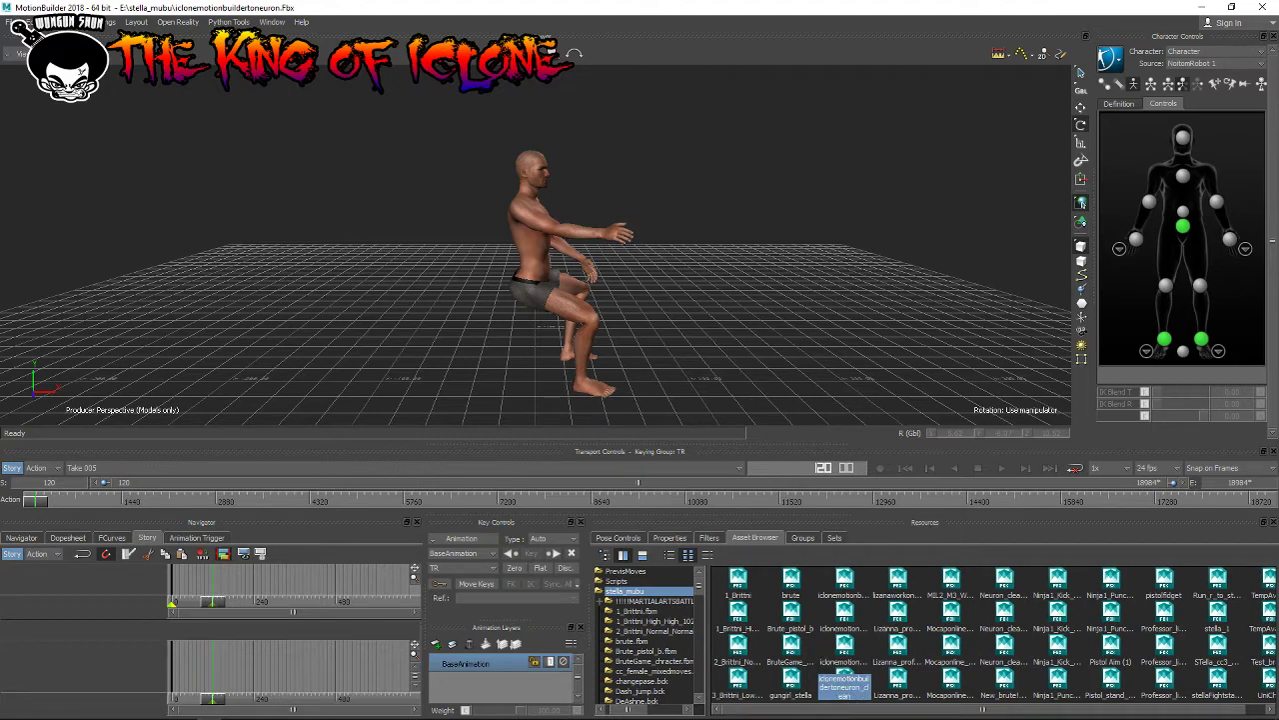
pyautogui.click(10, 21)
pyautogui.click(40, 54)
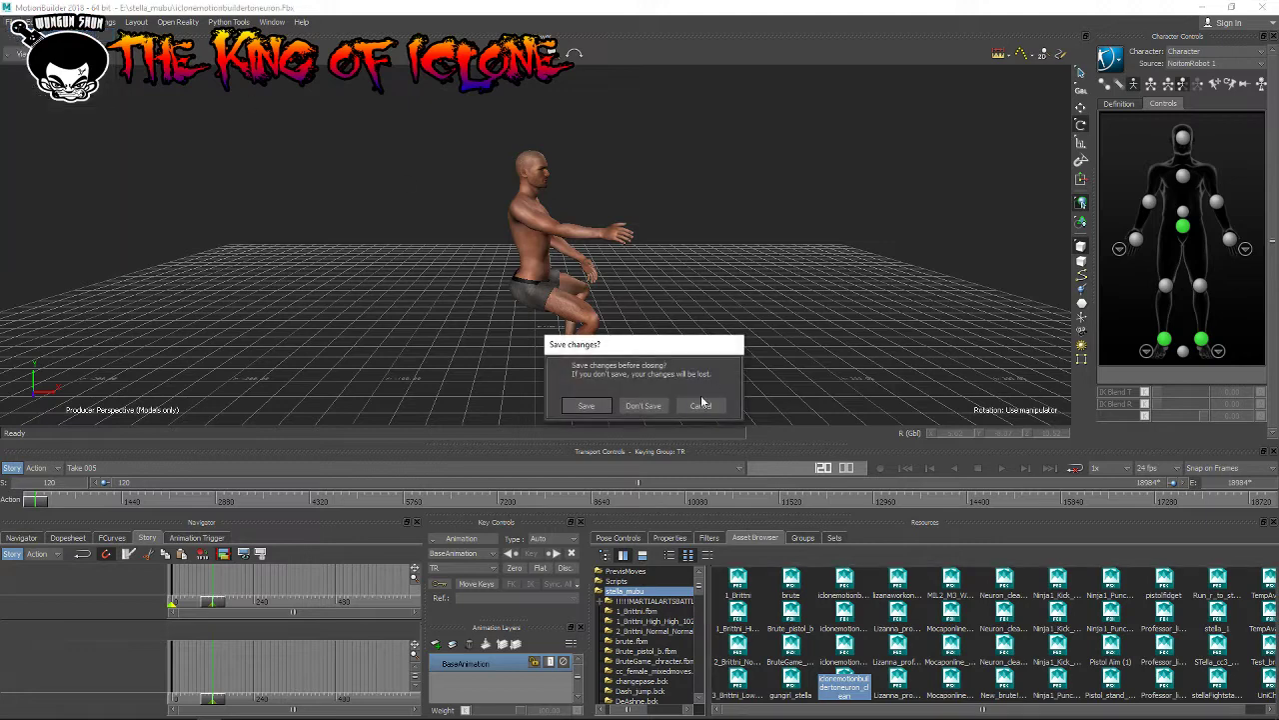
# Step: Discard the old scene unsaved and open iclonemotionbuildertoneuron_clean.fbx with all takes
pyautogui.click(643, 404)
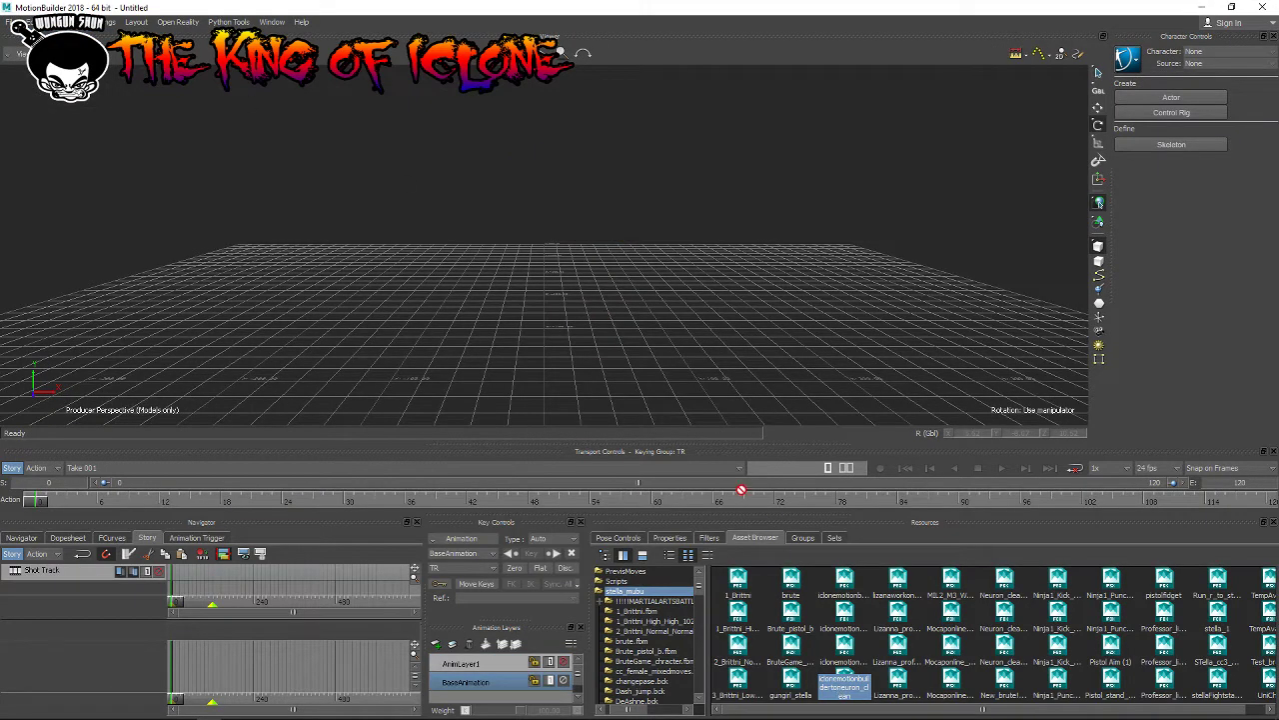
pyautogui.moveTo(436, 163); pyautogui.dragTo(443, 198)
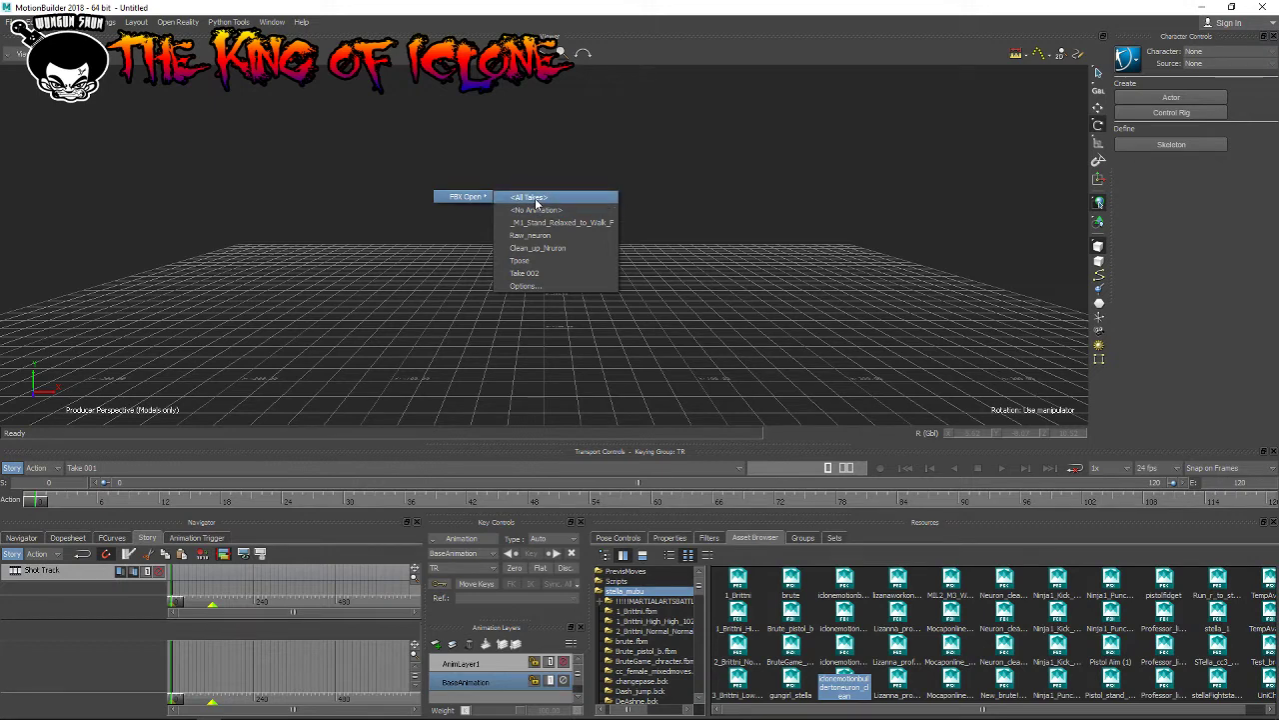
pyautogui.click(537, 204)
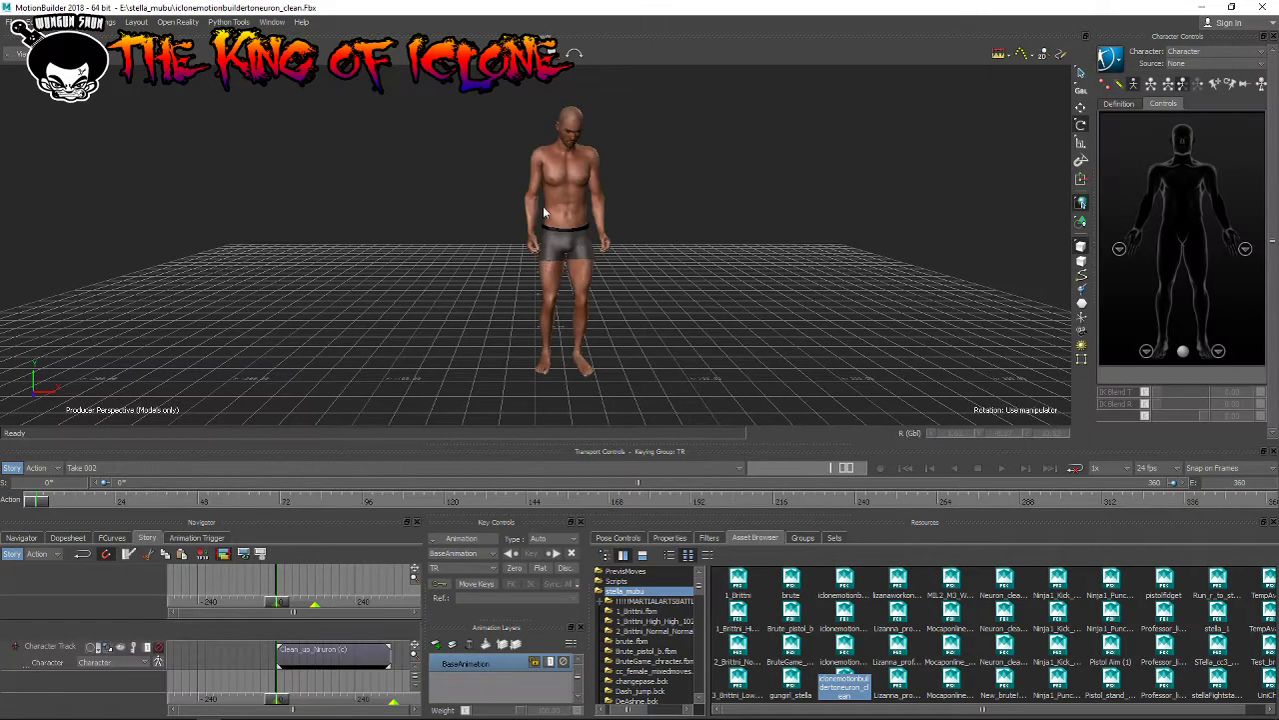
# Step: Scrub the clean character to about frame 35 and scroll down the asset folder tree
pyautogui.moveTo(37, 500); pyautogui.dragTo(450, 500)
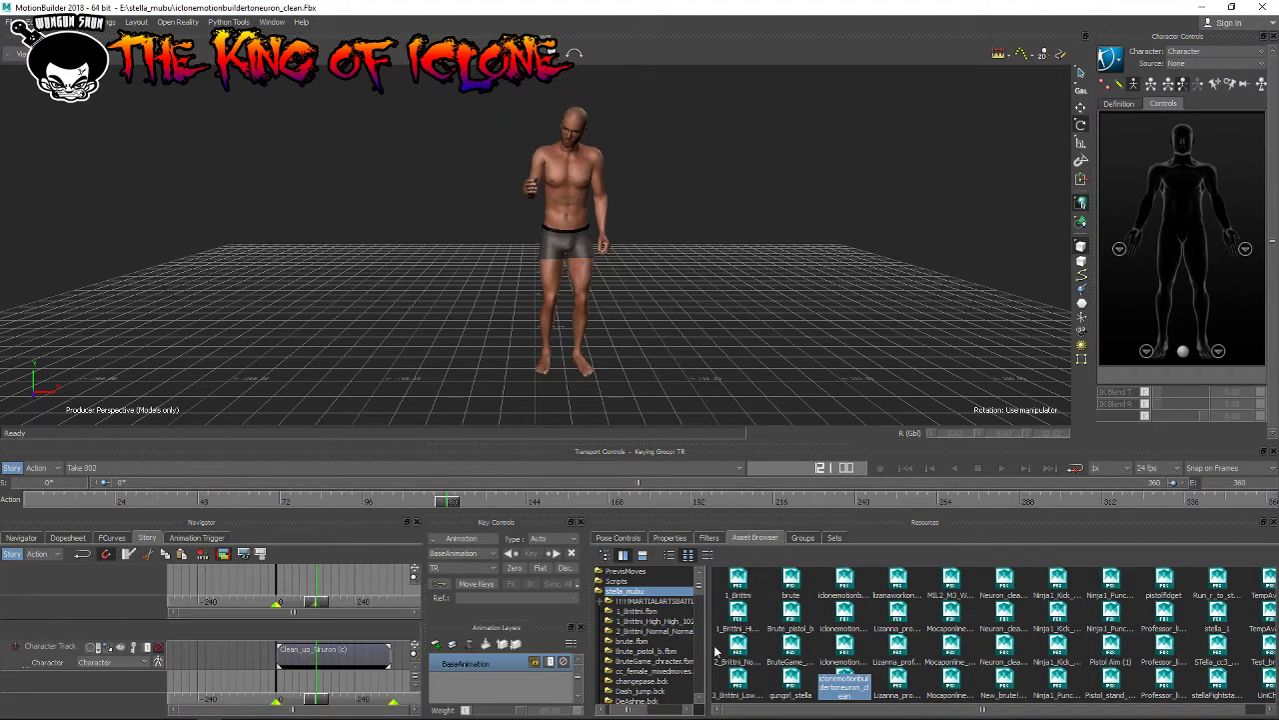
pyautogui.scroll(-1, 661, 628)
pyautogui.scroll(-1, 661, 633)
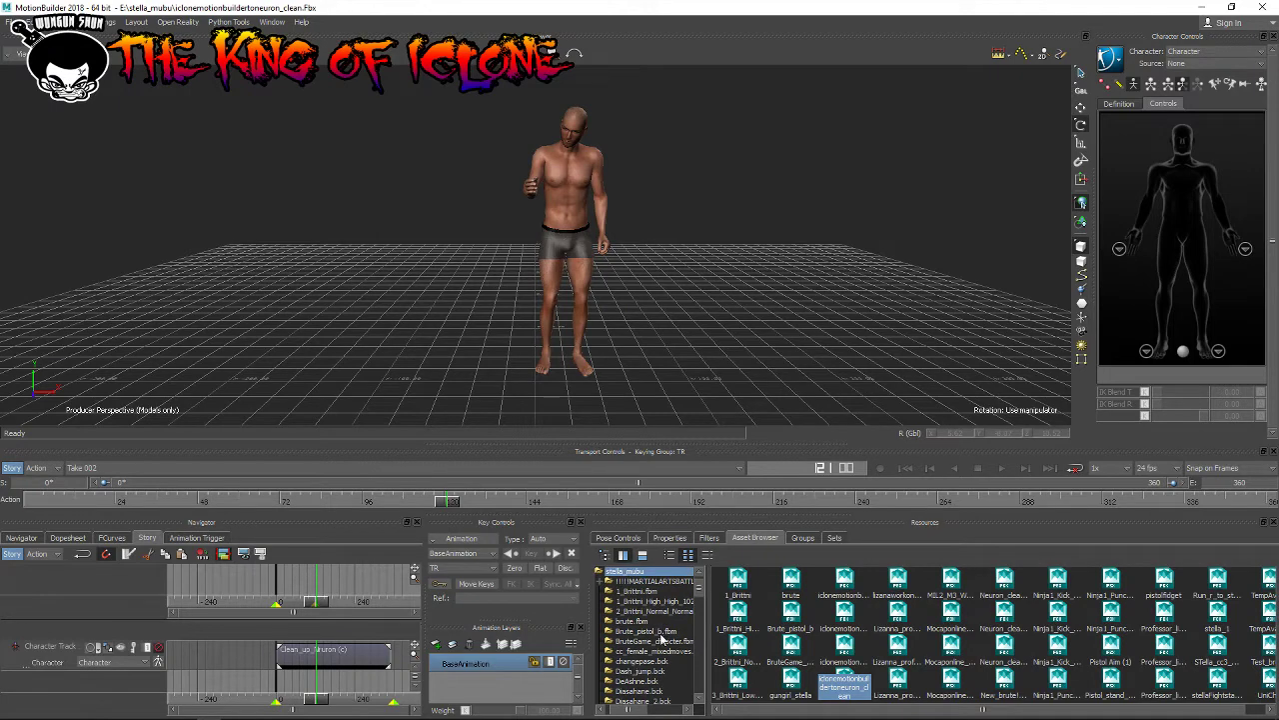
pyautogui.scroll(-2, 661, 635)
pyautogui.scroll(-1, 662, 638)
pyautogui.scroll(-2, 662, 640)
pyautogui.scroll(-2, 661, 639)
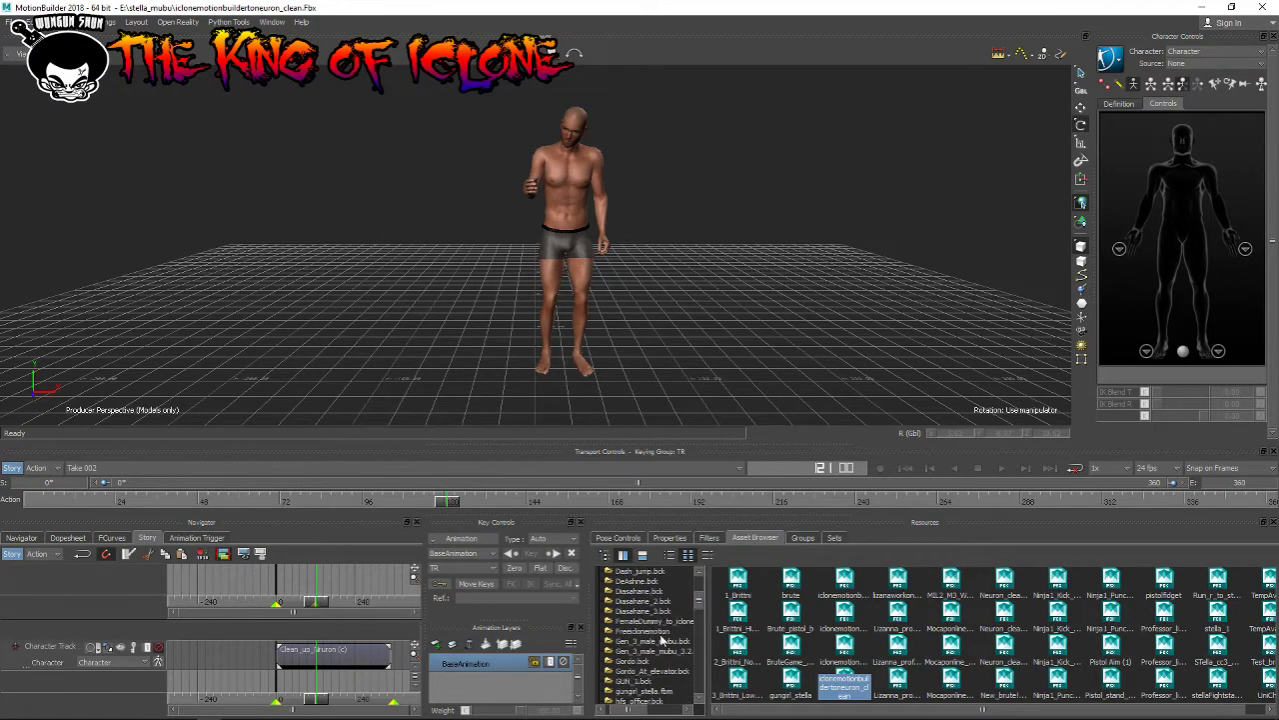
pyautogui.scroll(-3, 661, 640)
pyautogui.scroll(-3, 662, 639)
pyautogui.scroll(-3, 662, 640)
pyautogui.scroll(-4, 661, 638)
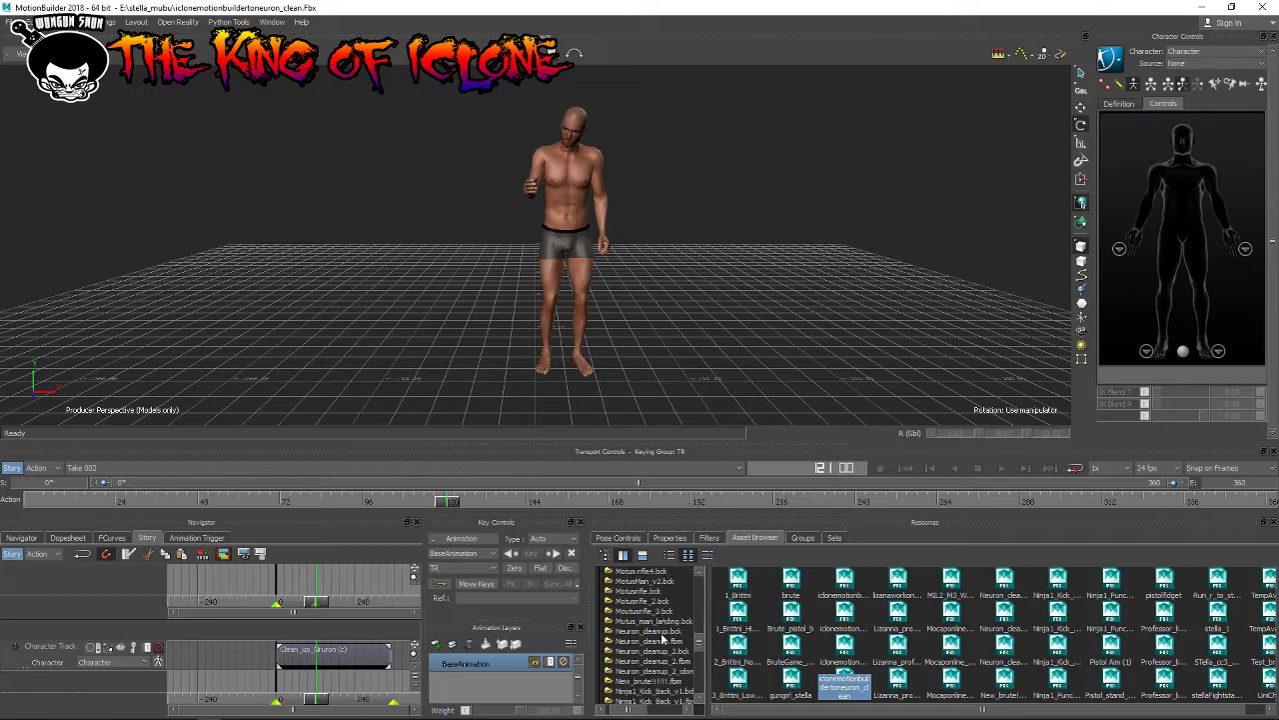
pyautogui.scroll(-4, 662, 637)
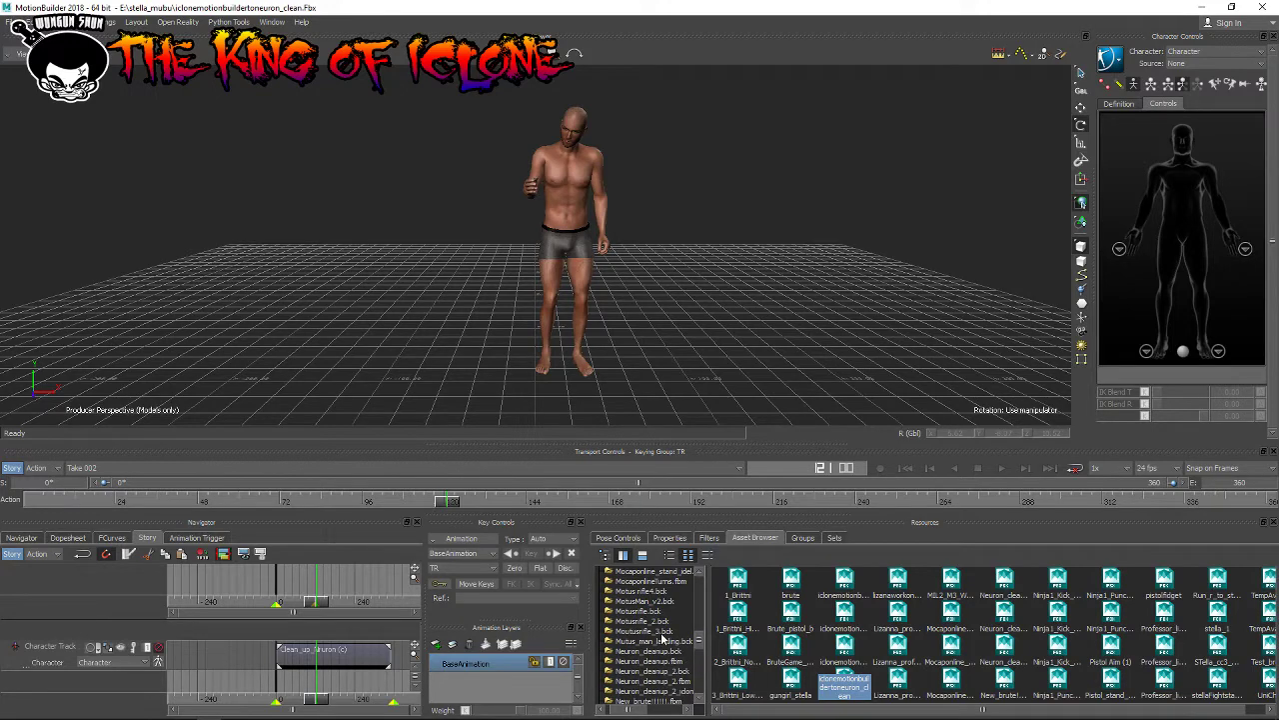
pyautogui.scroll(1, 661, 639)
pyautogui.scroll(-4, 662, 640)
pyautogui.scroll(-4, 661, 640)
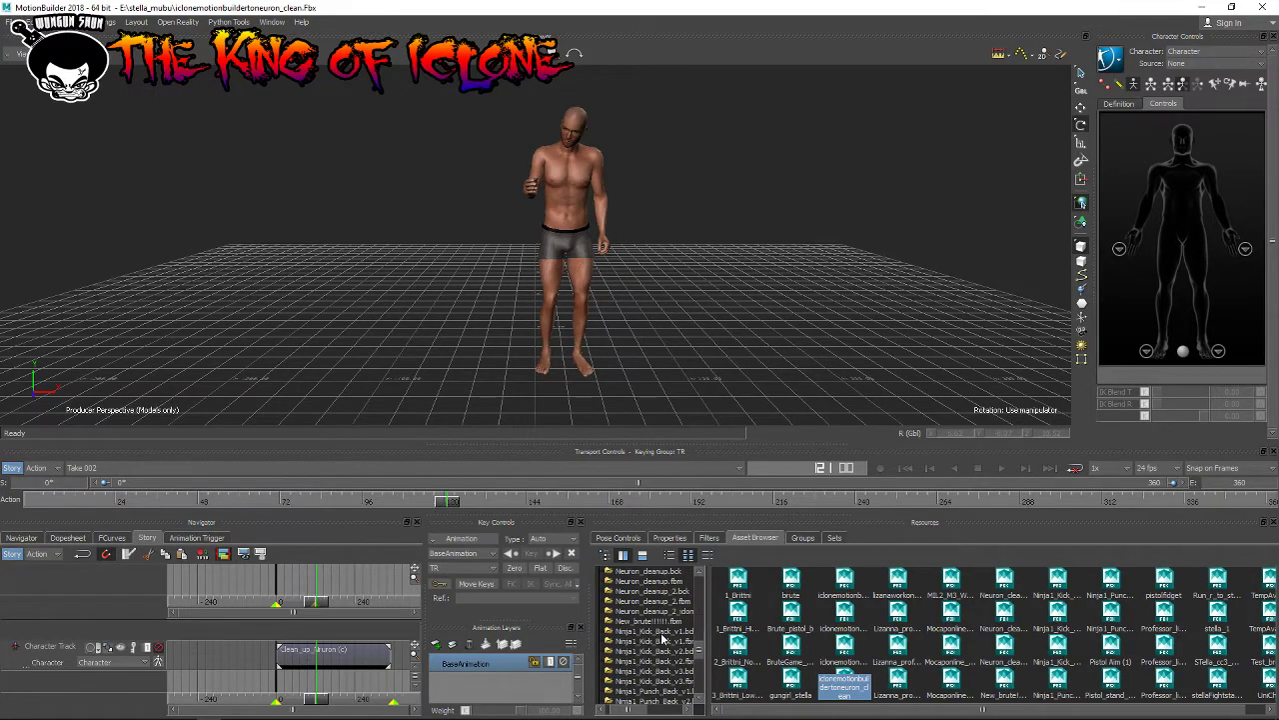
pyautogui.scroll(-1, 662, 639)
pyautogui.scroll(-1, 662, 640)
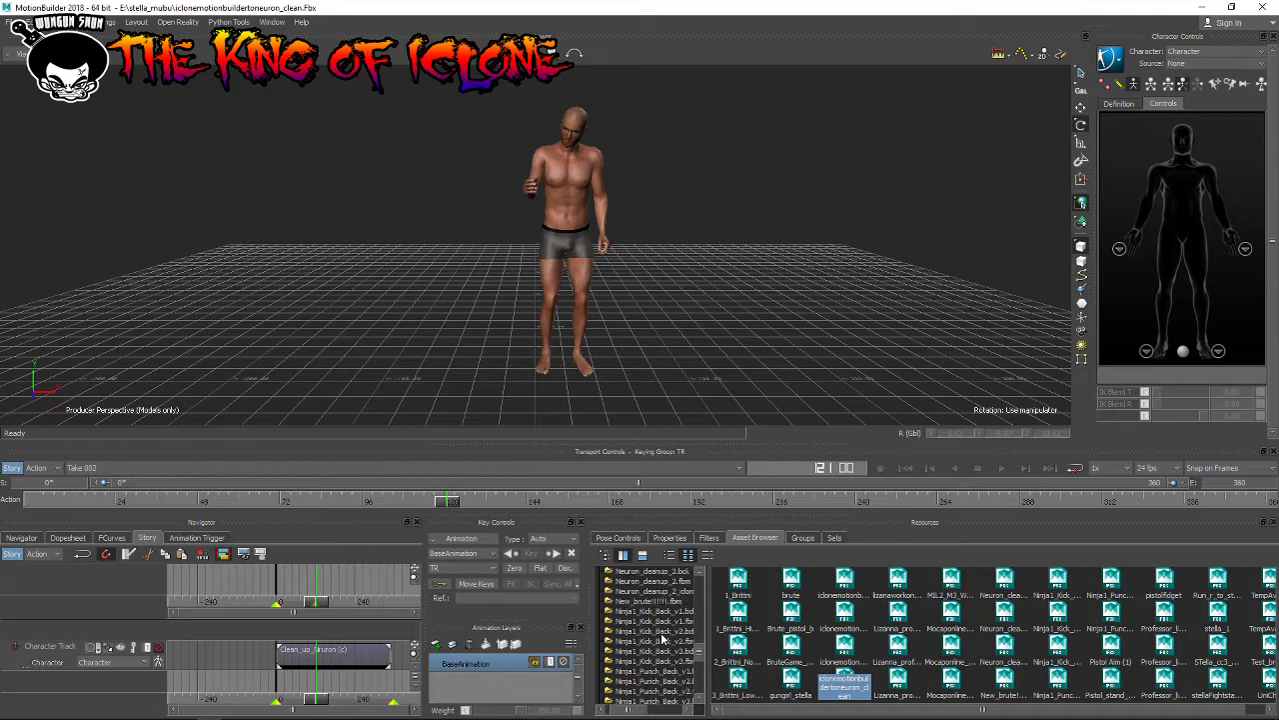
pyautogui.scroll(-1, 661, 640)
pyautogui.scroll(-2, 662, 640)
pyautogui.scroll(-2, 662, 652)
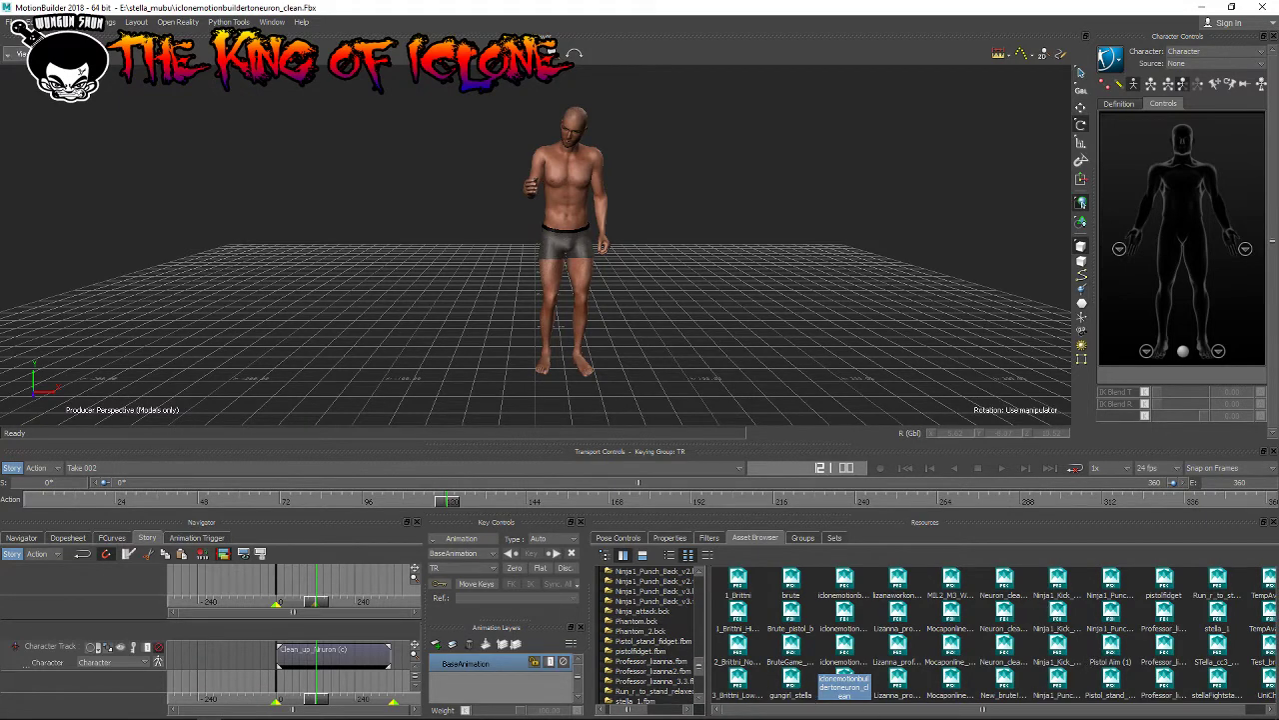
pyautogui.click(20, 54)
# Step: Start a new scene, discarding the unsaved changes
pyautogui.click(12, 21)
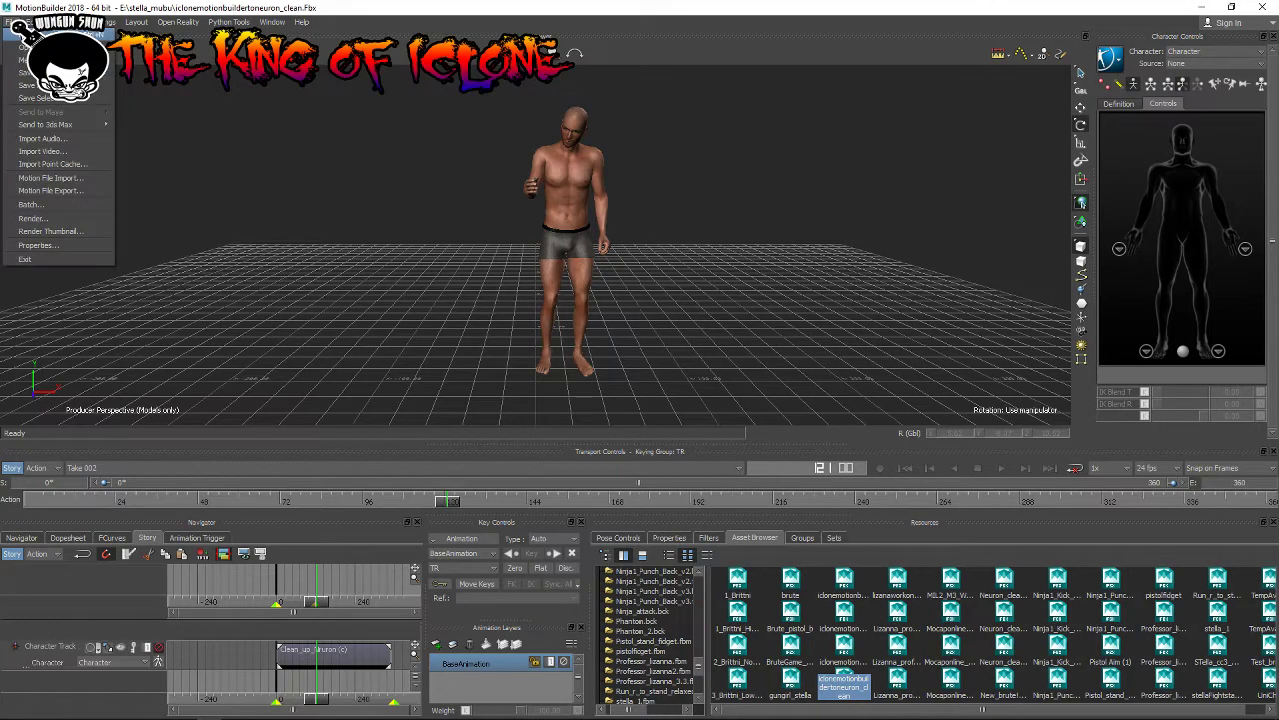
pyautogui.click(40, 34)
pyautogui.click(576, 405)
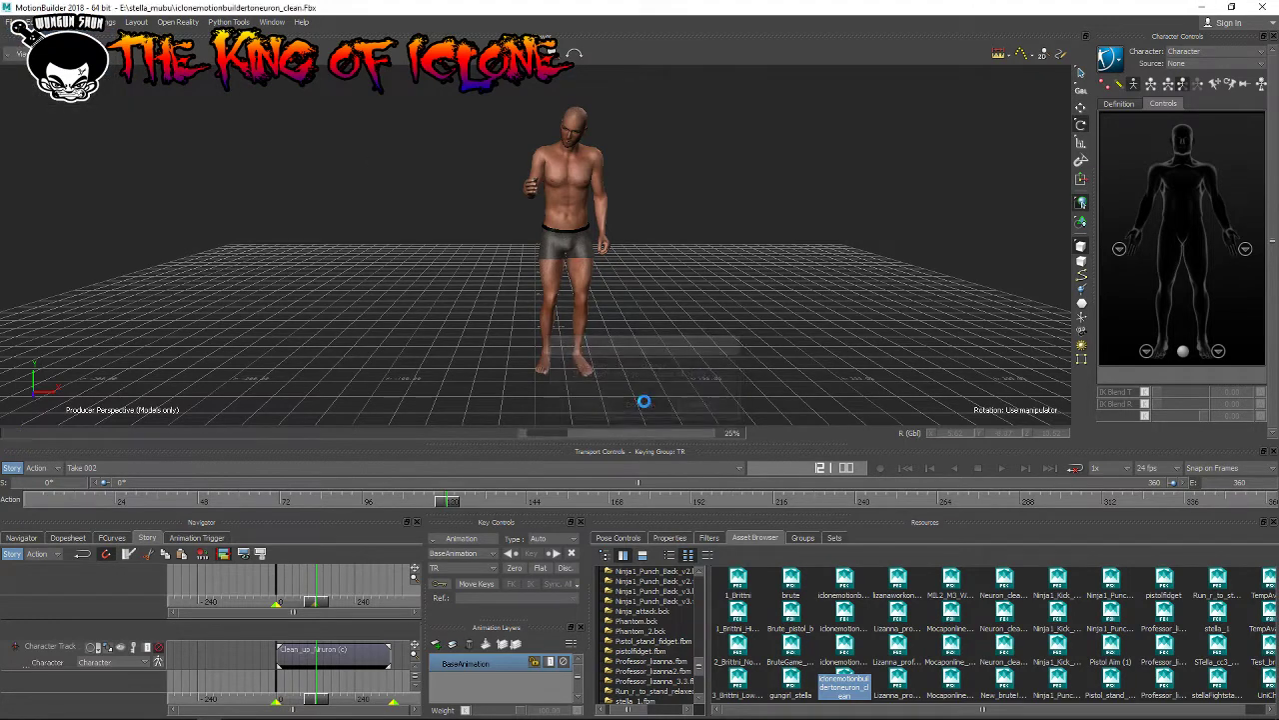
# Step: Load Neuron_cleanup_2.fbx into the viewer with FBX Open > All Takes
pyautogui.click(1006, 679)
pyautogui.click(1005, 625)
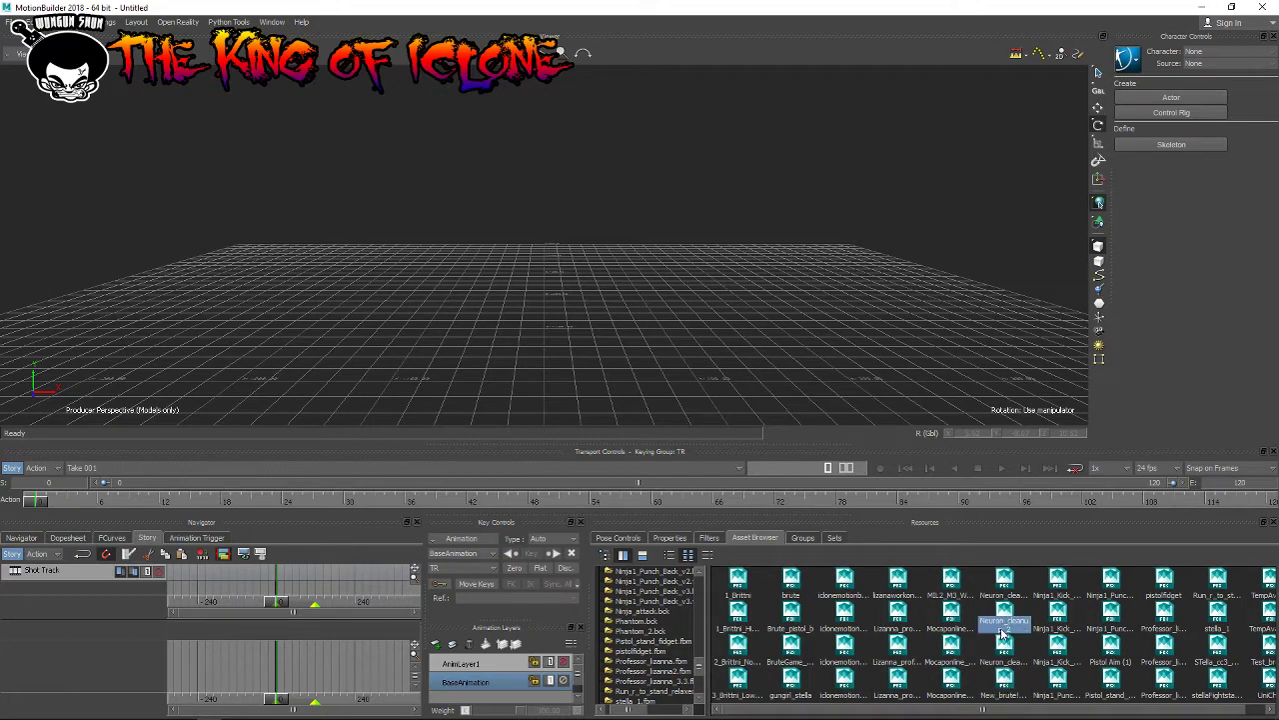
pyautogui.click(1005, 590)
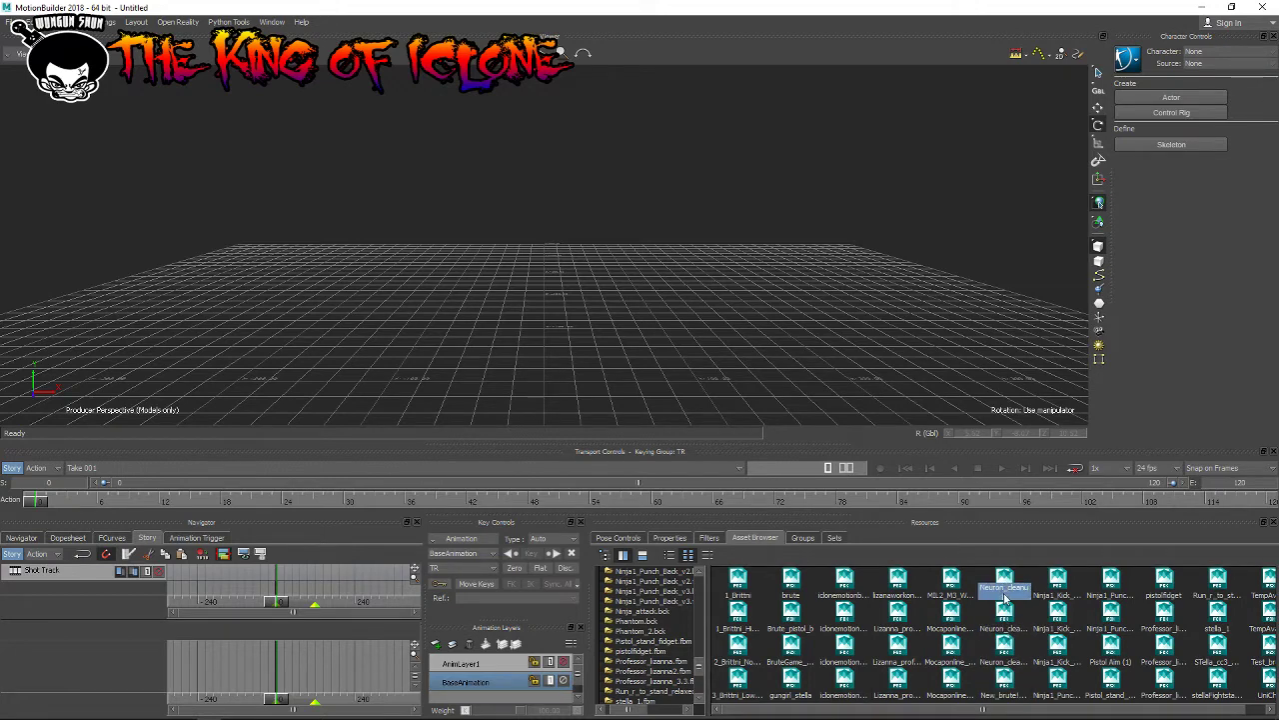
pyautogui.moveTo(1006, 596); pyautogui.dragTo(488, 222)
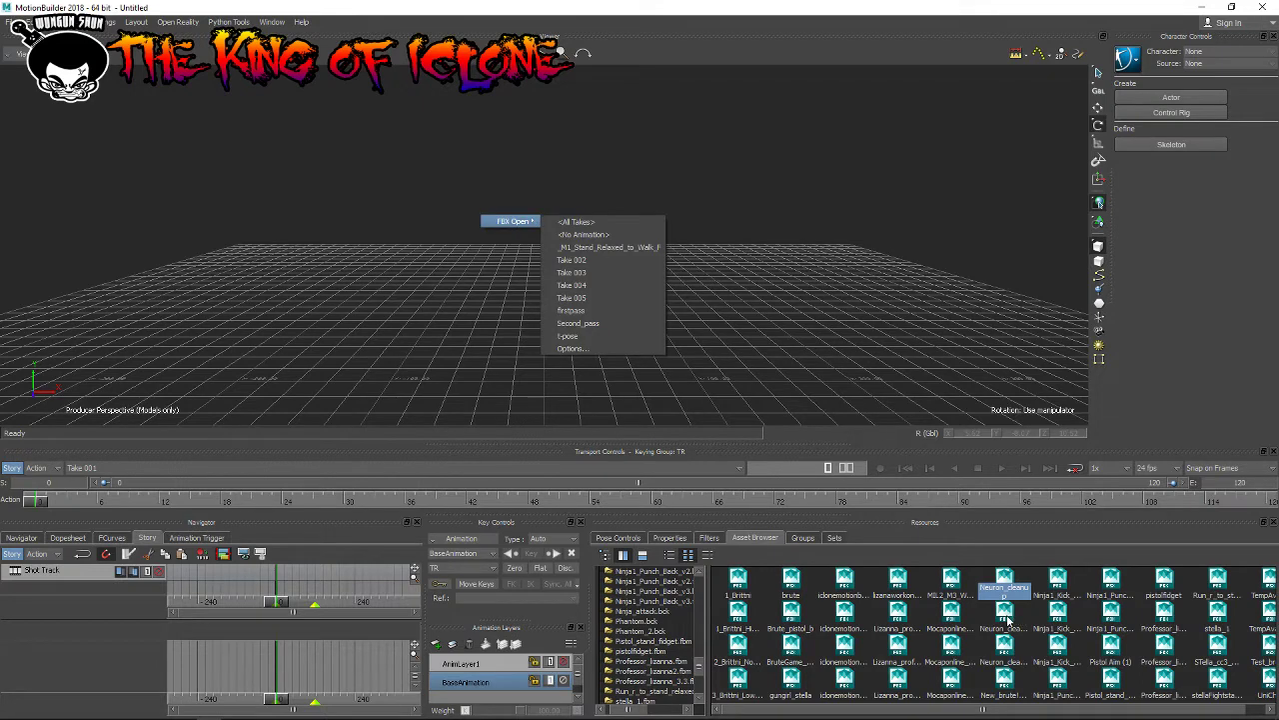
pyautogui.click(1009, 622)
pyautogui.moveTo(597, 219); pyautogui.dragTo(607, 218)
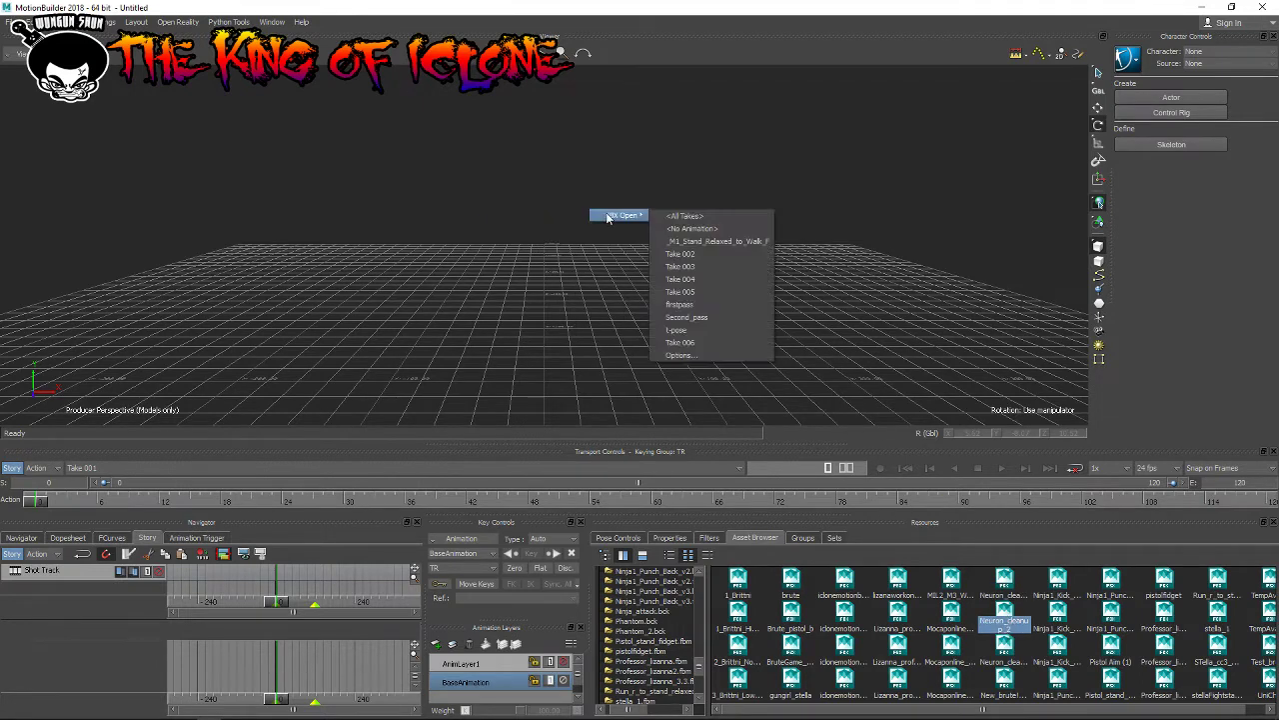
pyautogui.click(666, 215)
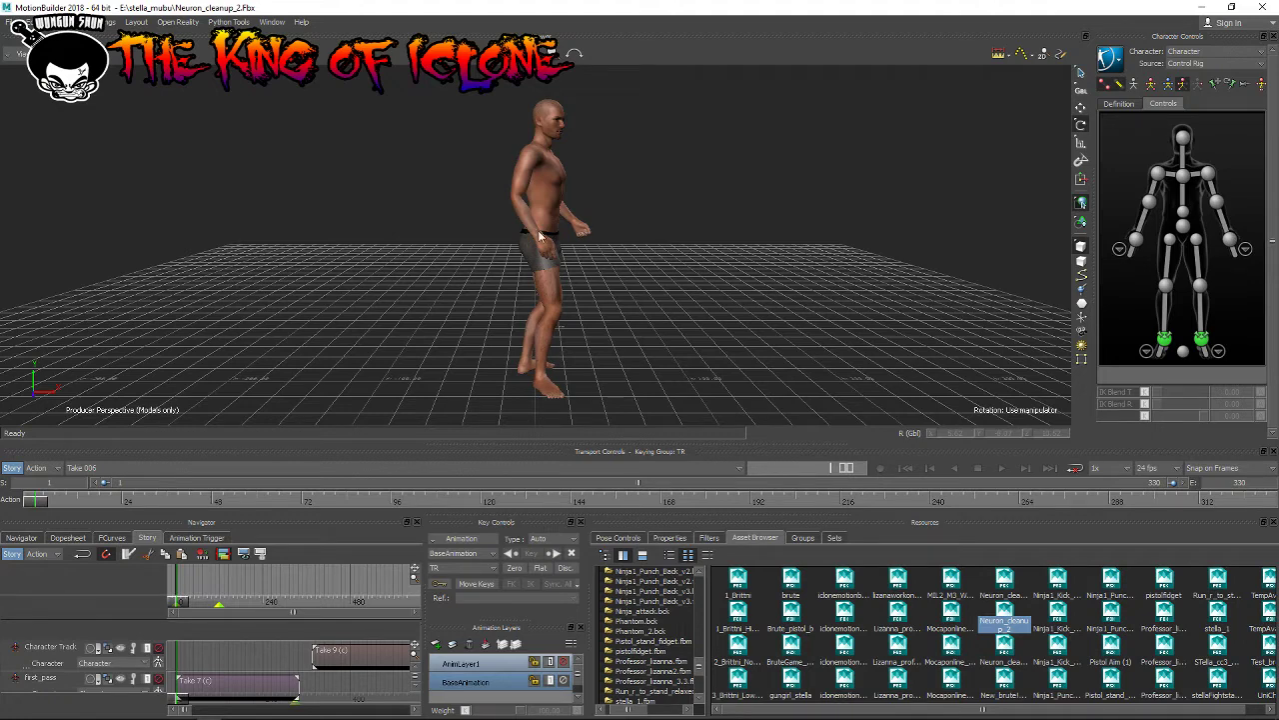
pyautogui.moveTo(35, 503)
pyautogui.mouseDown()
pyautogui.moveTo(187, 531)
pyautogui.moveTo(232, 520)
pyautogui.mouseUp()
pyautogui.keyDown('ctrl'); pyautogui.keyDown('shift'); pyautogui.moveTo(600, 300); pyautogui.dragTo(400, 379); pyautogui.keyUp('shift'); pyautogui.keyUp('ctrl')
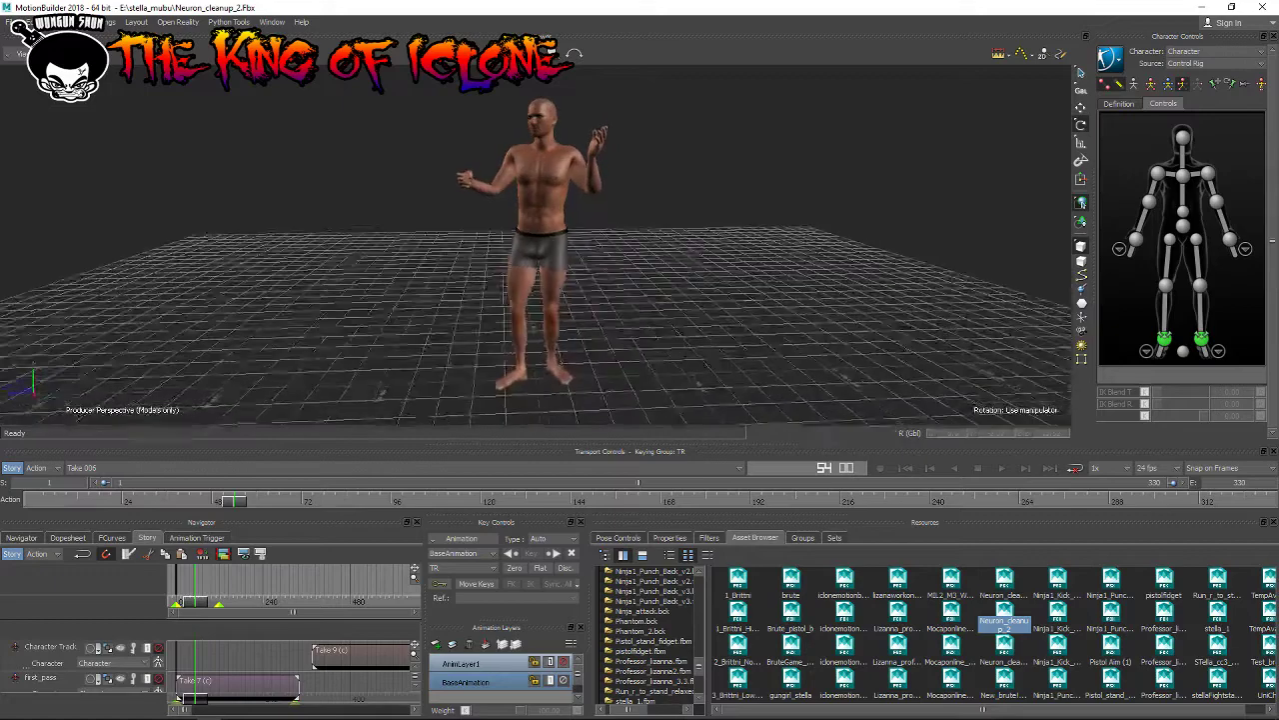
pyautogui.moveTo(240, 500)
pyautogui.mouseDown()
pyautogui.moveTo(523, 538)
pyautogui.moveTo(705, 536)
pyautogui.moveTo(739, 521)
pyautogui.moveTo(979, 530)
pyautogui.mouseUp()
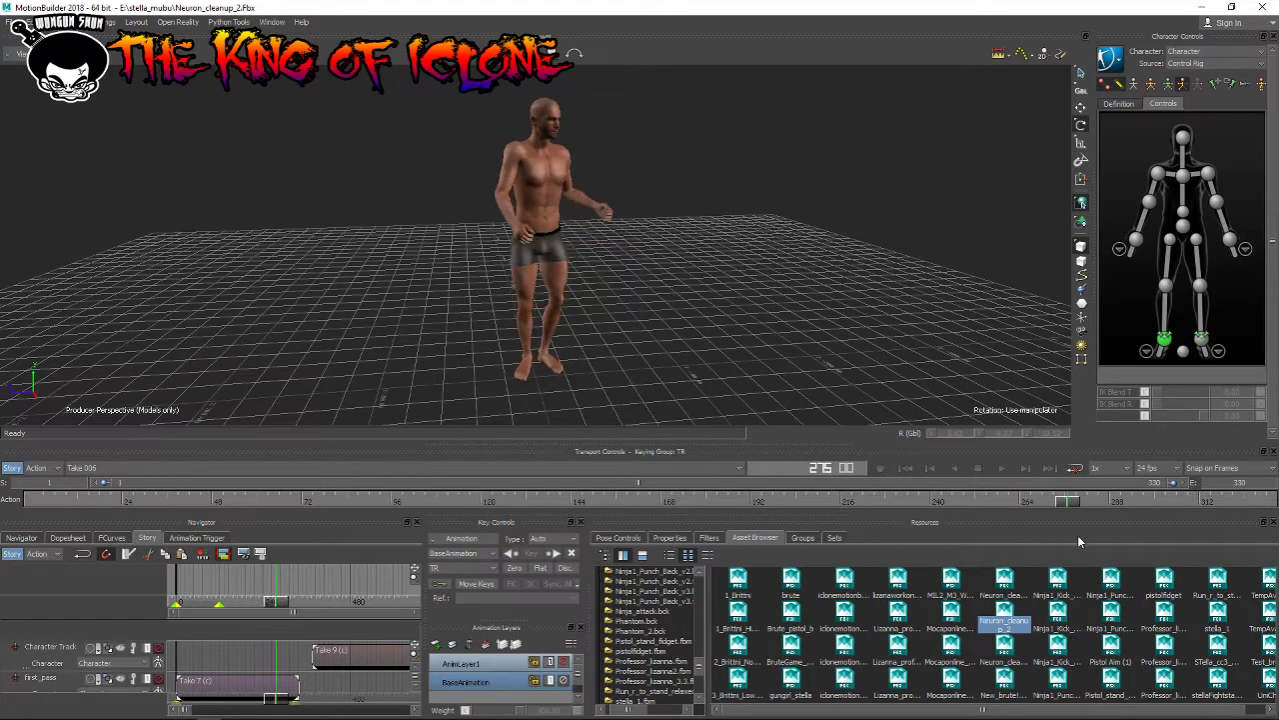
pyautogui.press('Home')
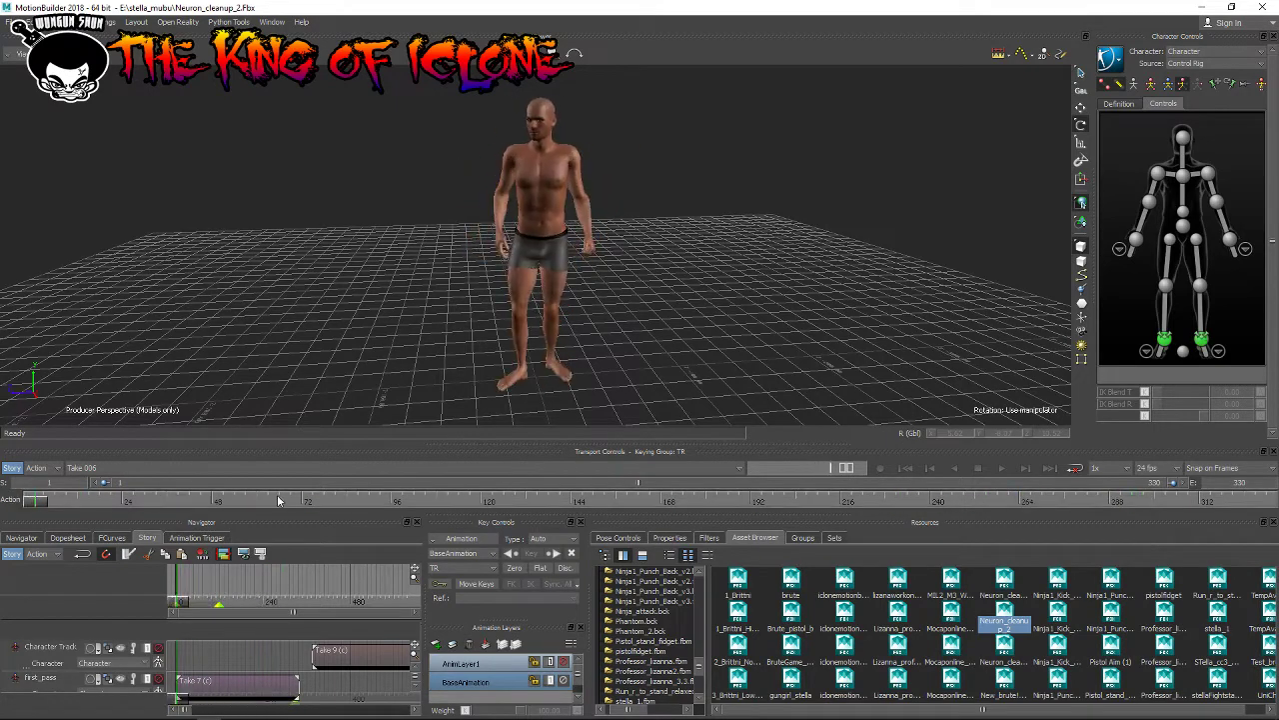
pyautogui.click(1002, 469)
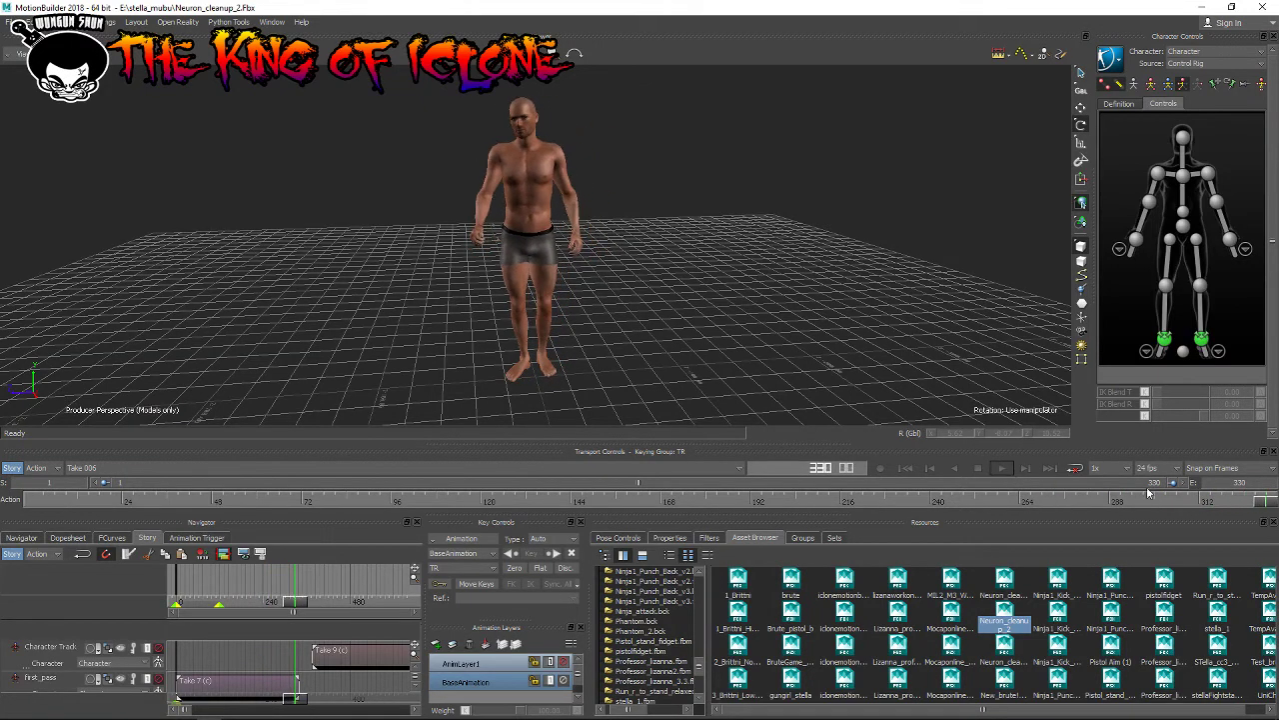
pyautogui.moveTo(1274, 510)
pyautogui.mouseDown()
pyautogui.moveTo(320, 500)
pyautogui.moveTo(930, 502)
pyautogui.moveTo(3, 425)
pyautogui.moveTo(150, 495)
pyautogui.moveTo(298, 487)
pyautogui.moveTo(52, 502)
pyautogui.moveTo(210, 499)
pyautogui.moveTo(267, 527)
pyautogui.moveTo(300, 501)
pyautogui.moveTo(423, 502)
pyautogui.moveTo(35, 500)
pyautogui.mouseUp()
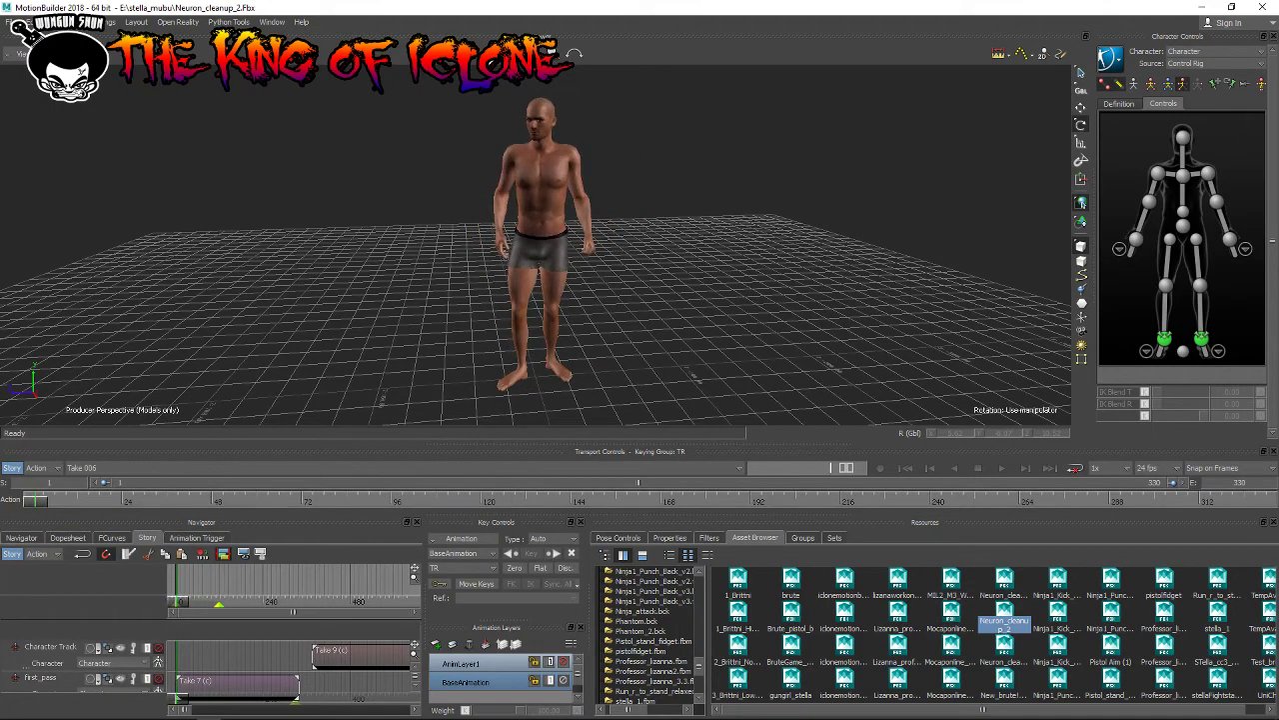
# Step: Orbit around the character and play Take 006, reviewing frames 94 to 118
pyautogui.moveTo(540, 300)
pyautogui.keyDown('ctrl'); pyautogui.keyDown('shift'); pyautogui.mouseDown()
pyautogui.moveTo(660, 300)
pyautogui.moveTo(580, 320)
pyautogui.mouseUp(); pyautogui.keyUp('shift'); pyautogui.keyUp('ctrl')
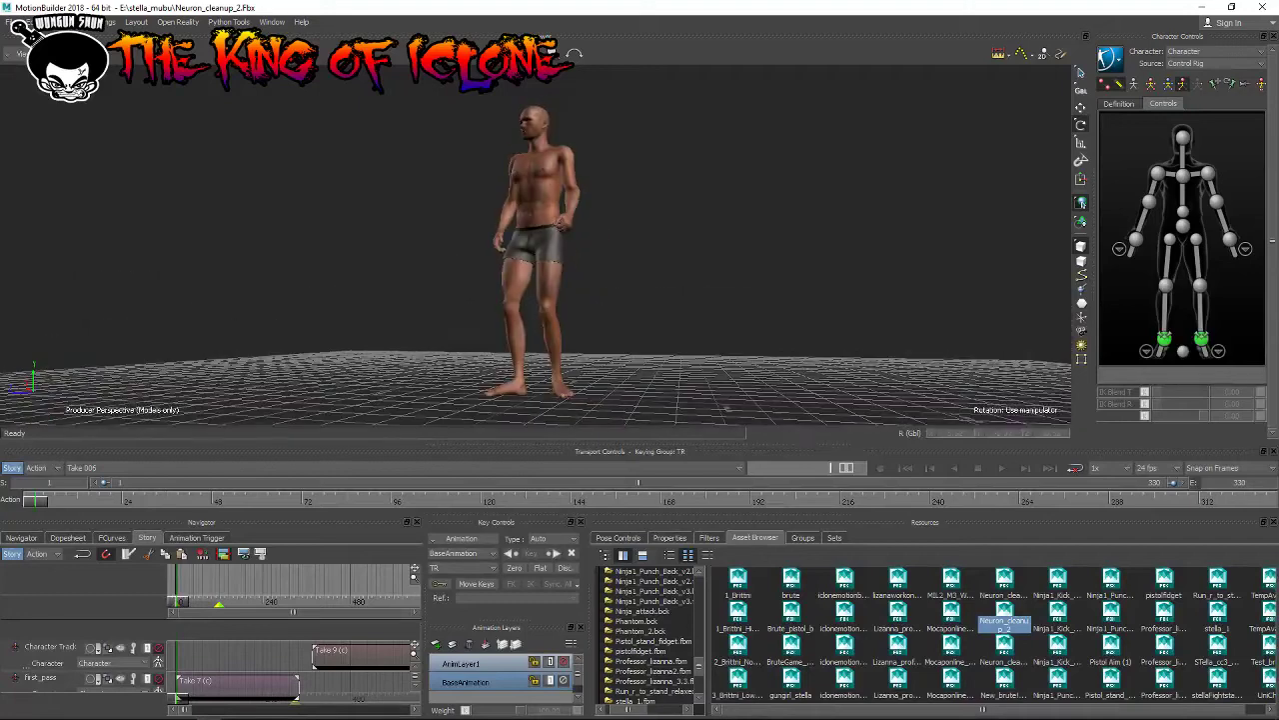
pyautogui.press('space')
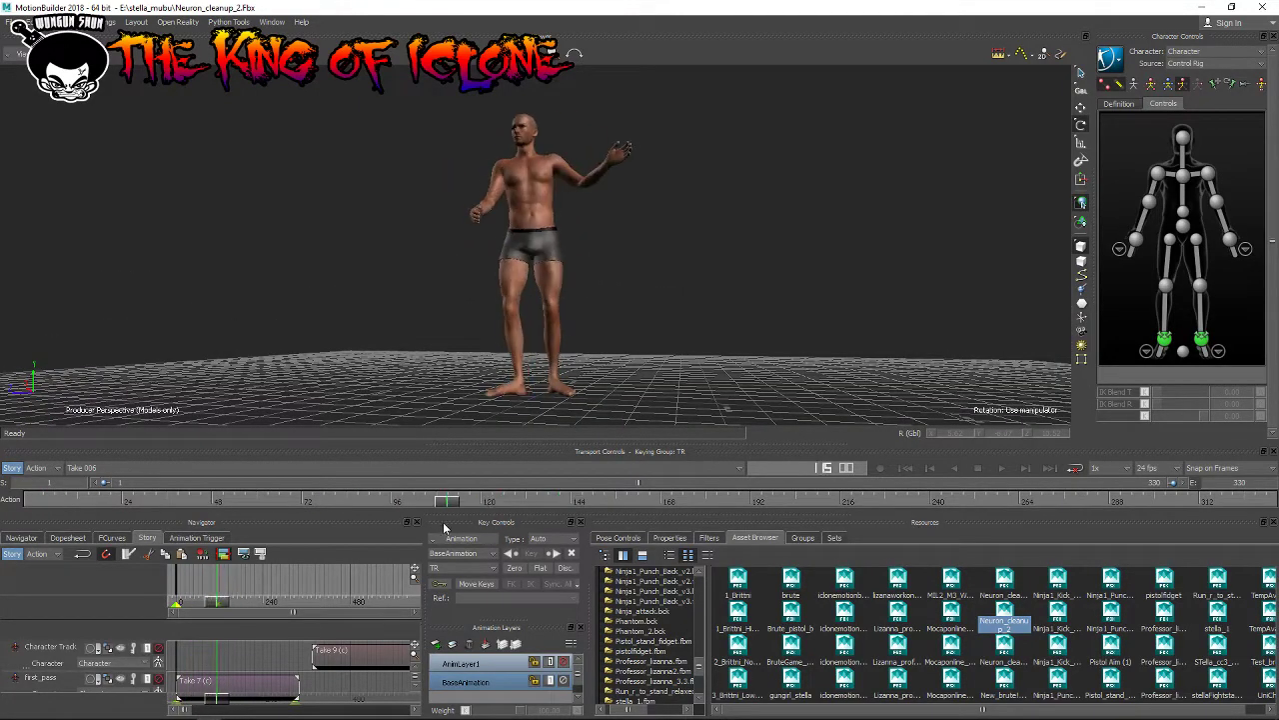
pyautogui.moveTo(575, 524)
pyautogui.mouseDown()
pyautogui.moveTo(398, 517)
pyautogui.moveTo(513, 520)
pyautogui.mouseUp()
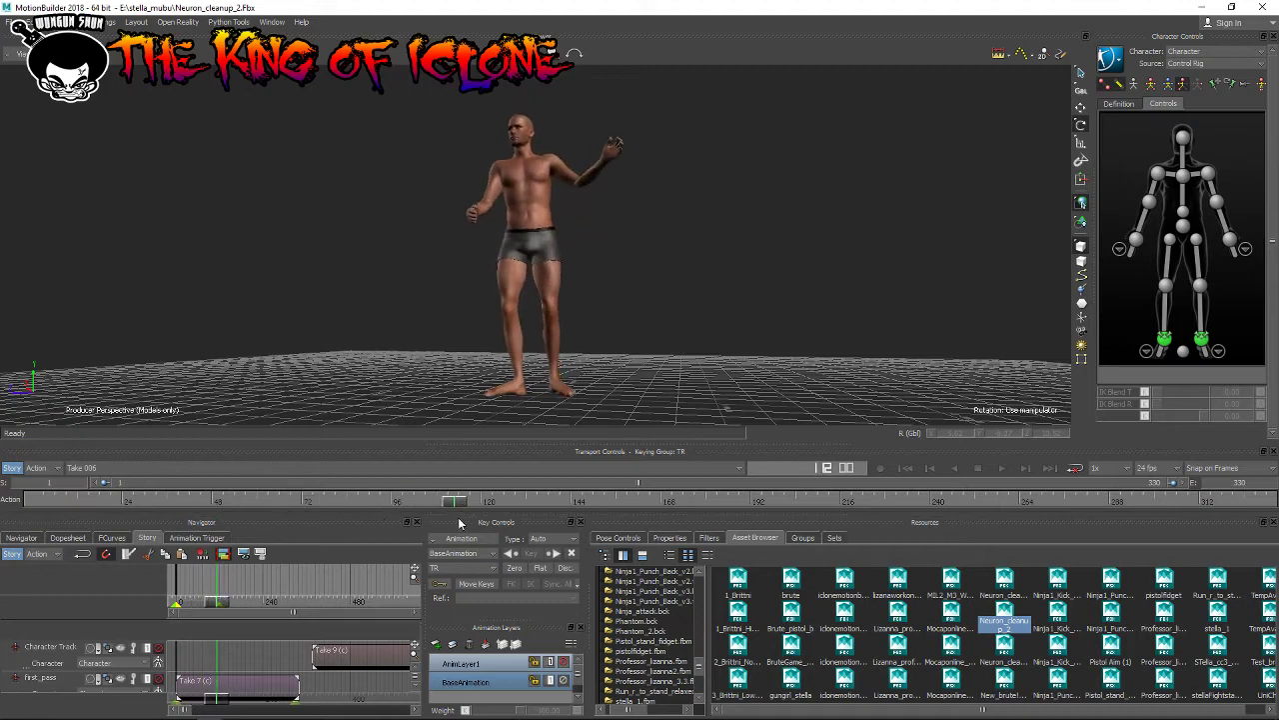
pyautogui.moveTo(603, 515)
pyautogui.mouseDown()
pyautogui.moveTo(470, 500)
pyautogui.moveTo(629, 504)
pyautogui.moveTo(616, 504)
pyautogui.mouseUp()
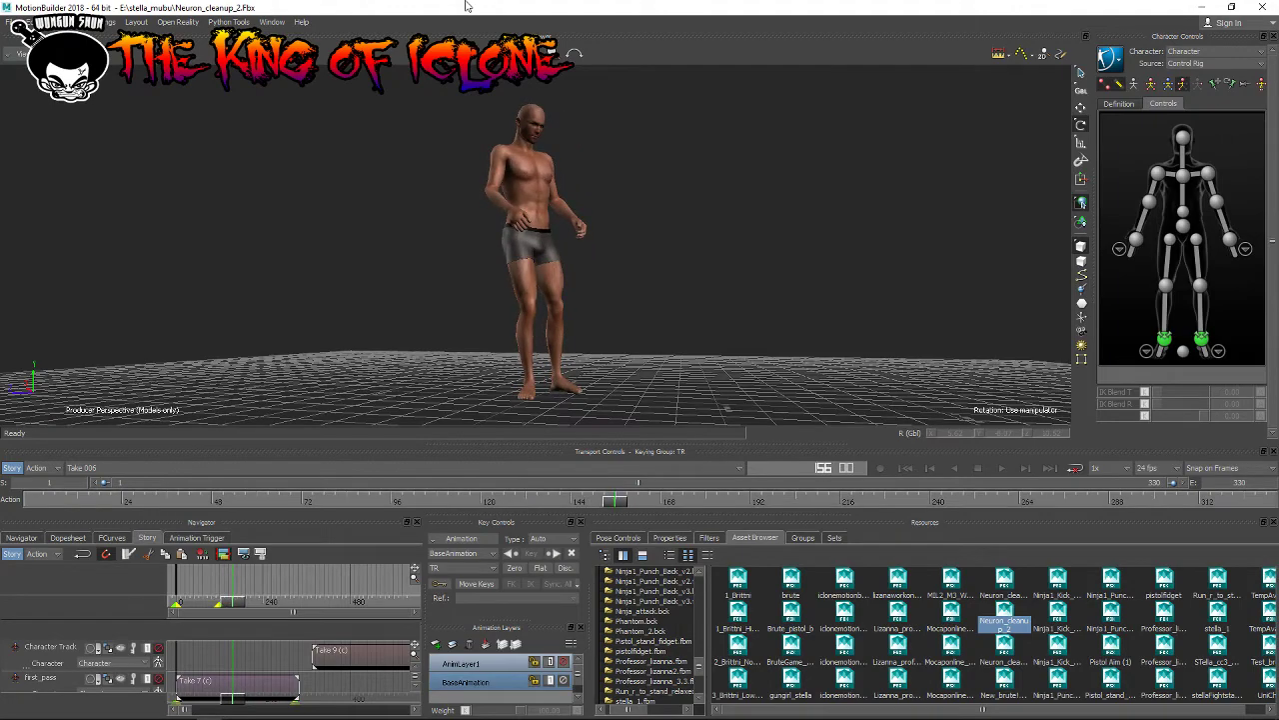
pyautogui.moveTo(575, 52); pyautogui.dragTo(575, 52, button='middle')
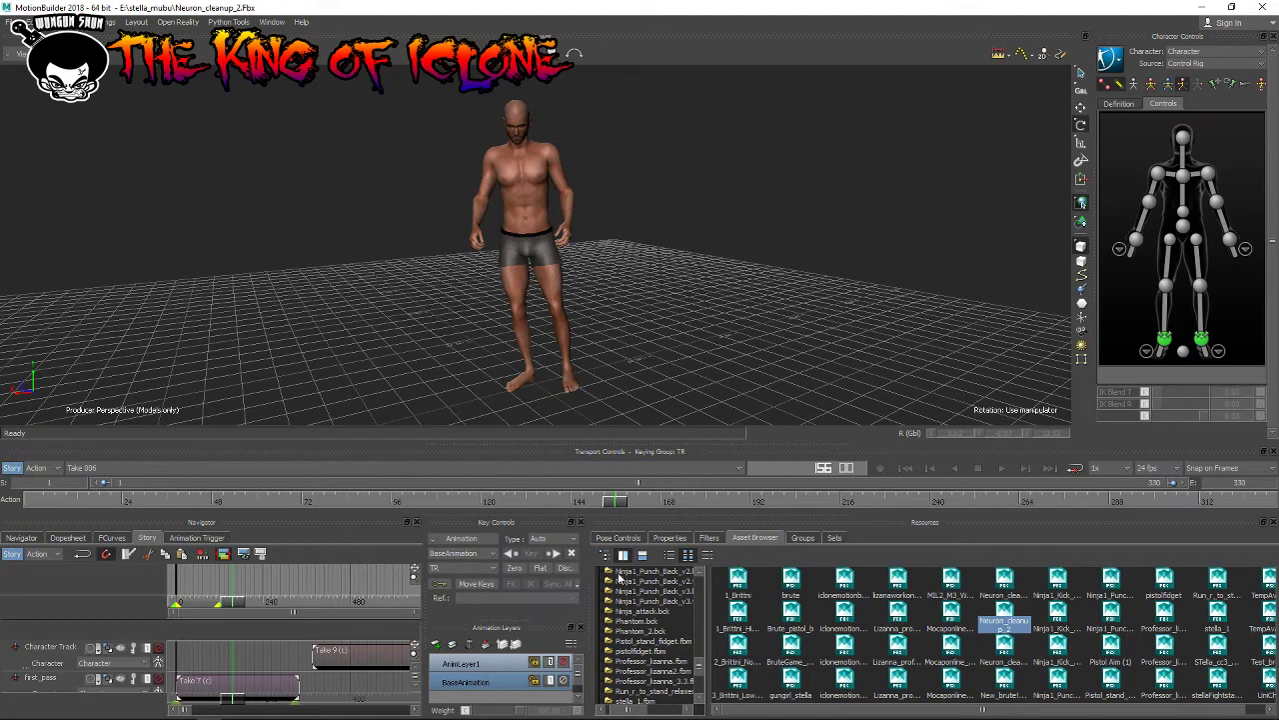
# Step: Make AnimLayer1 the keyed layer and select the character's chest control
pyautogui.click(505, 663)
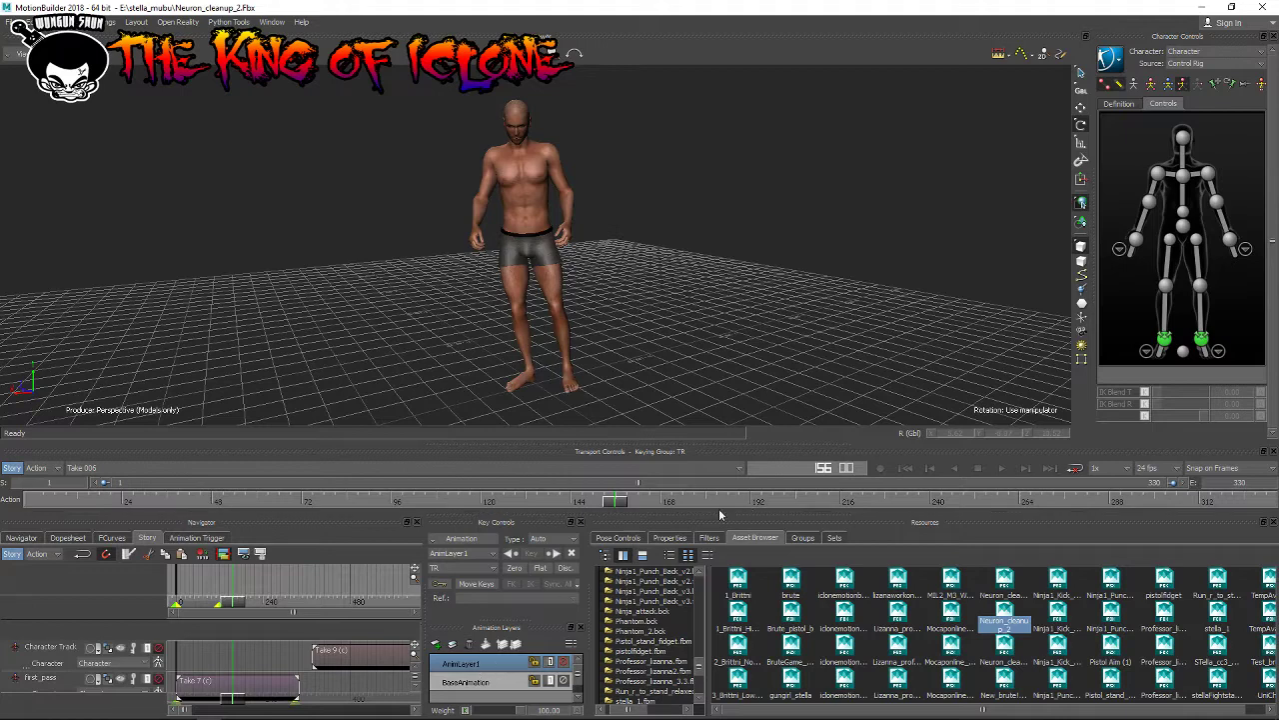
pyautogui.moveTo(622, 500)
pyautogui.mouseDown()
pyautogui.moveTo(546, 505)
pyautogui.moveTo(569, 505)
pyautogui.mouseUp()
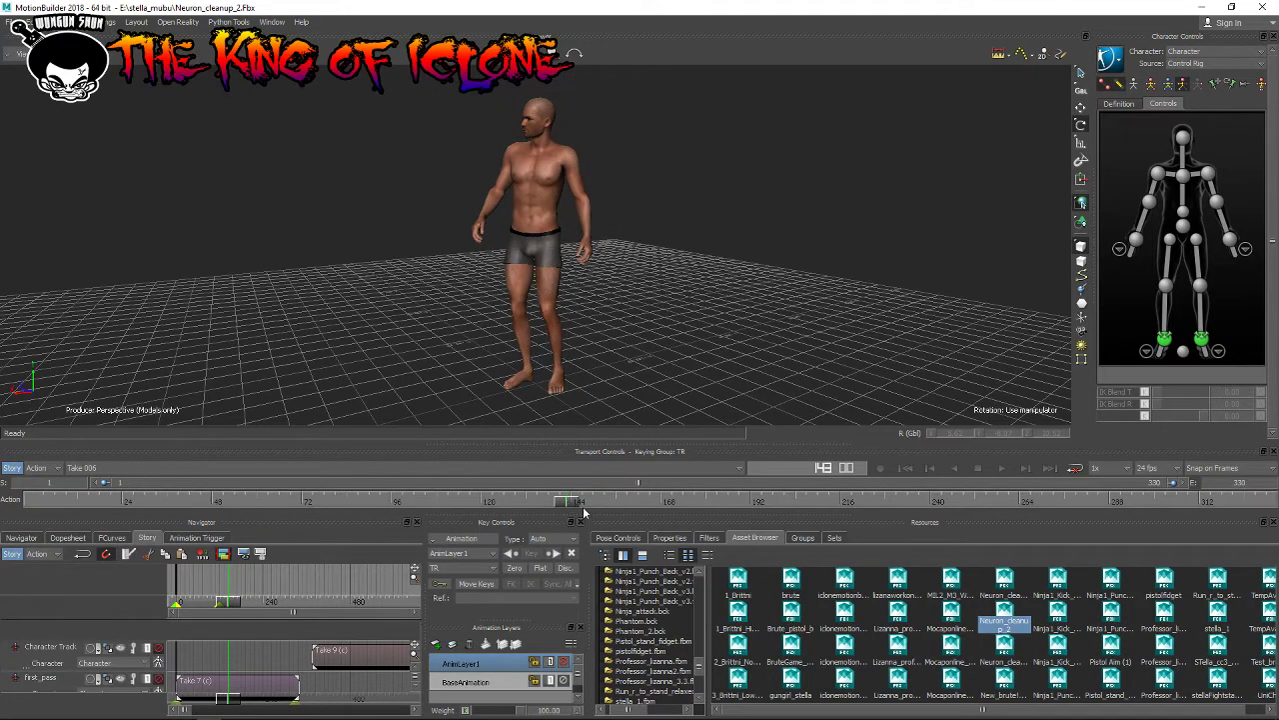
pyautogui.click(440, 582)
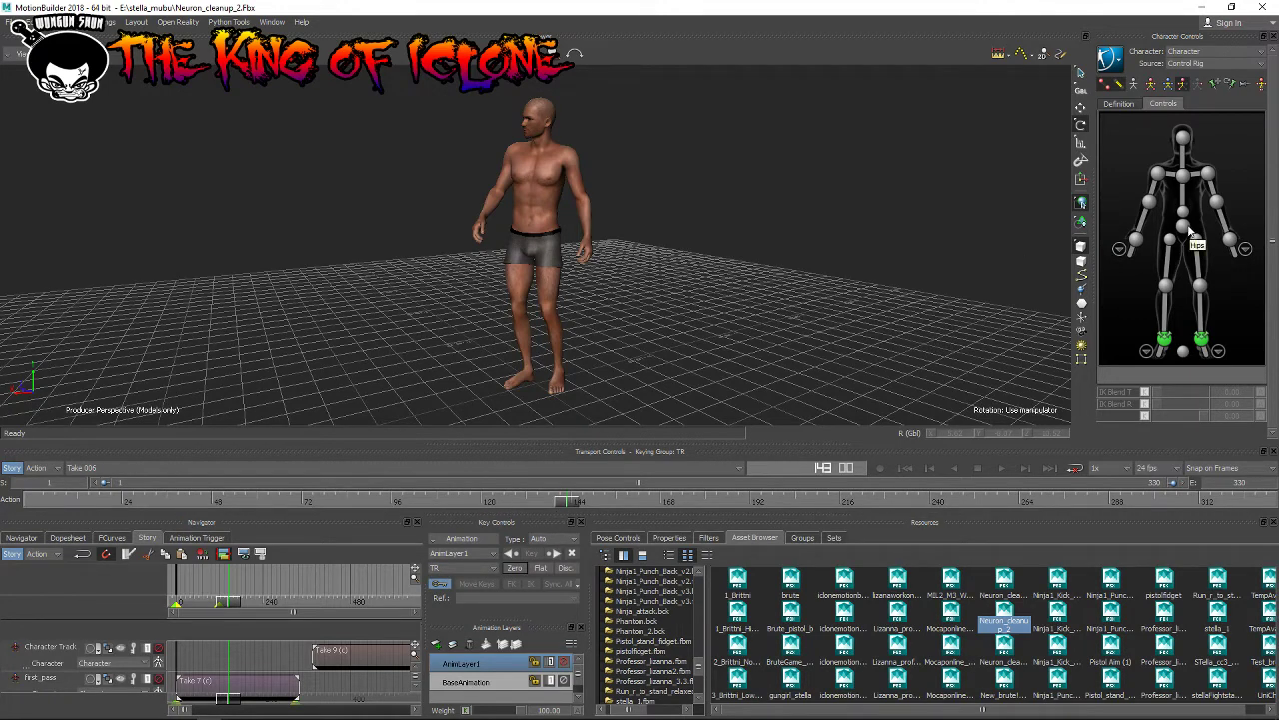
pyautogui.click(1252, 173)
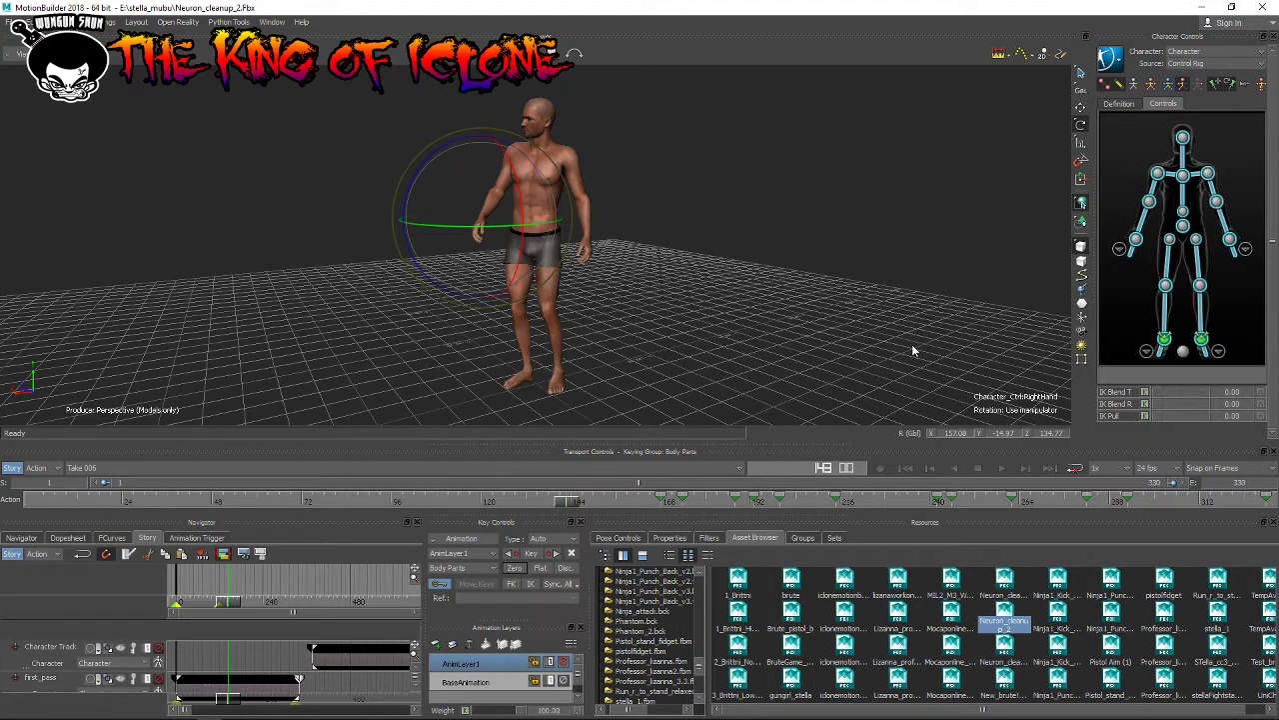
pyautogui.click(1184, 212)
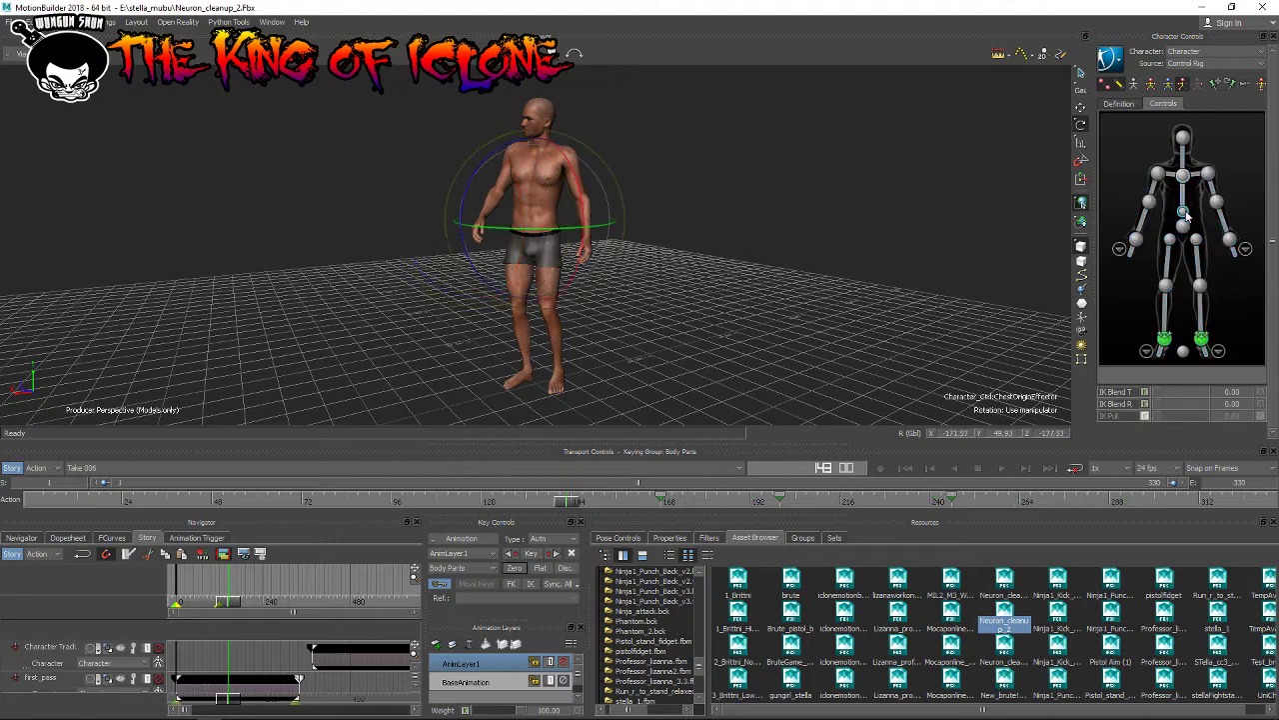
# Step: Review the motion around frame 75, then play Take 006 from its first frame
pyautogui.moveTo(567, 508)
pyautogui.mouseDown()
pyautogui.moveTo(517, 505)
pyautogui.moveTo(837, 544)
pyautogui.moveTo(567, 525)
pyautogui.moveTo(490, 505)
pyautogui.mouseUp()
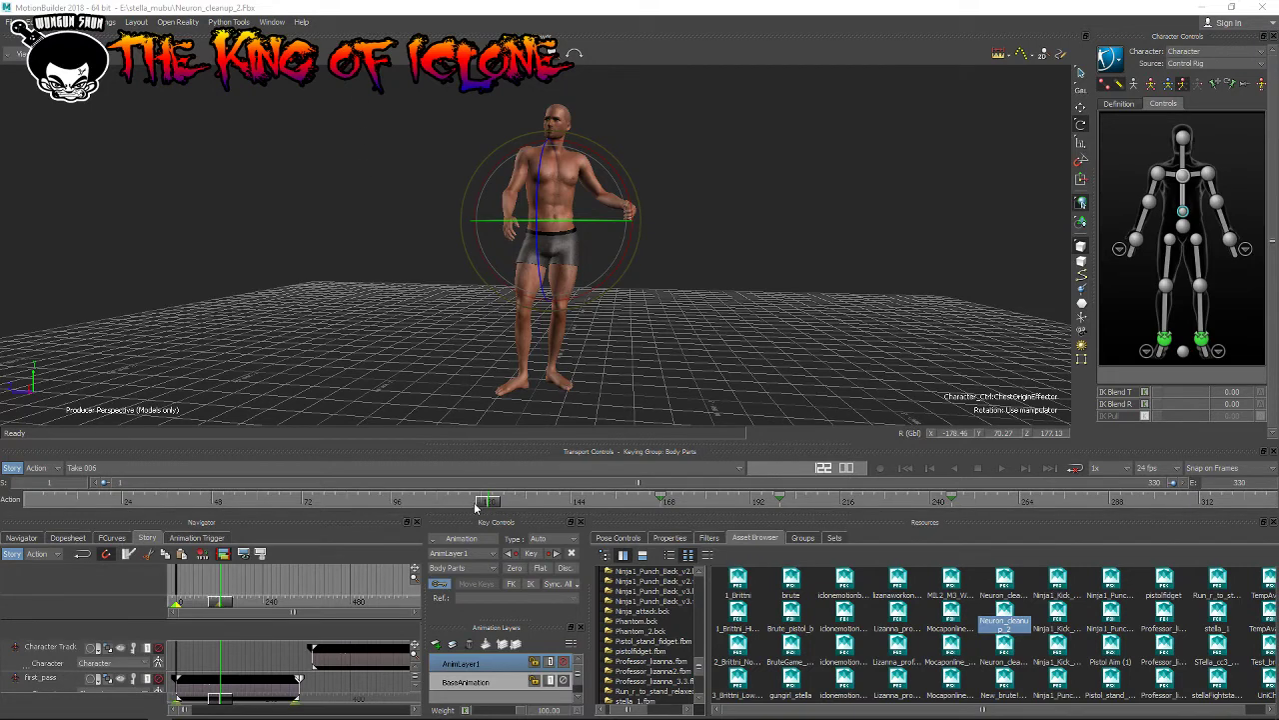
pyautogui.moveTo(476, 507)
pyautogui.mouseDown()
pyautogui.moveTo(134, 507)
pyautogui.moveTo(914, 507)
pyautogui.moveTo(530, 501)
pyautogui.moveTo(562, 502)
pyautogui.mouseUp()
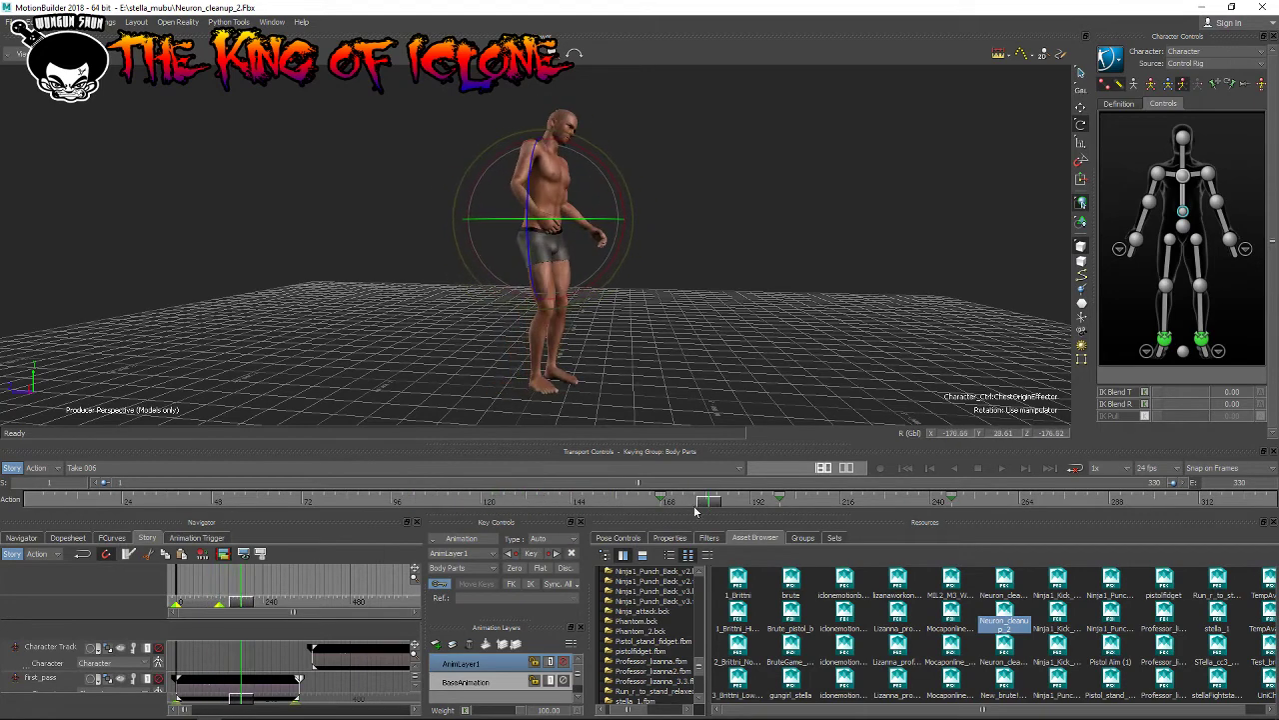
pyautogui.click(880, 468)
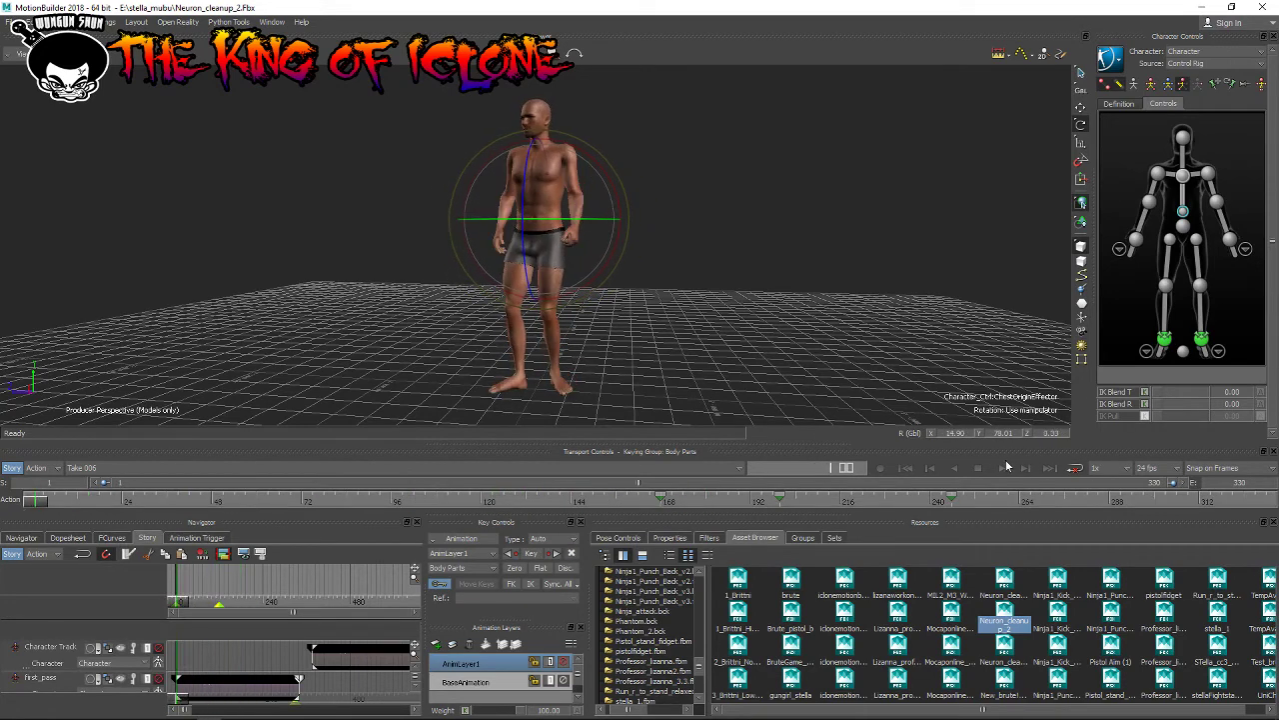
pyautogui.click(1003, 468)
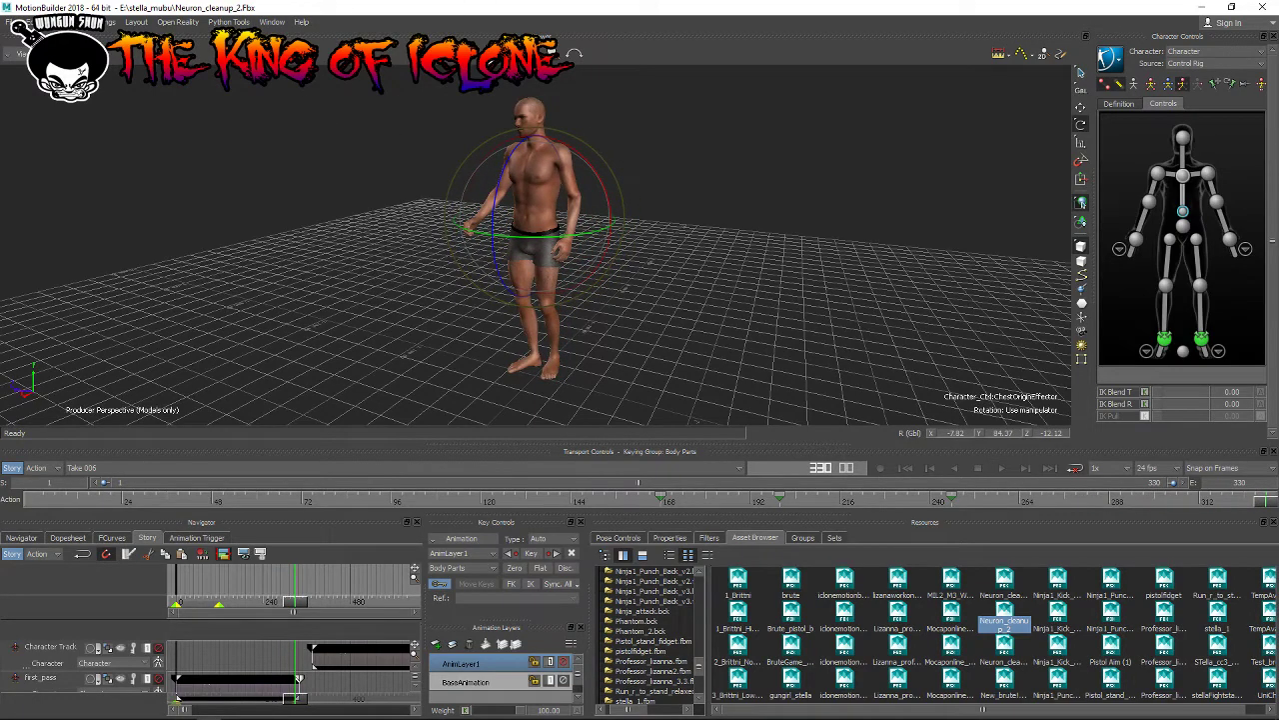
pyautogui.scroll(5, 650, 240)
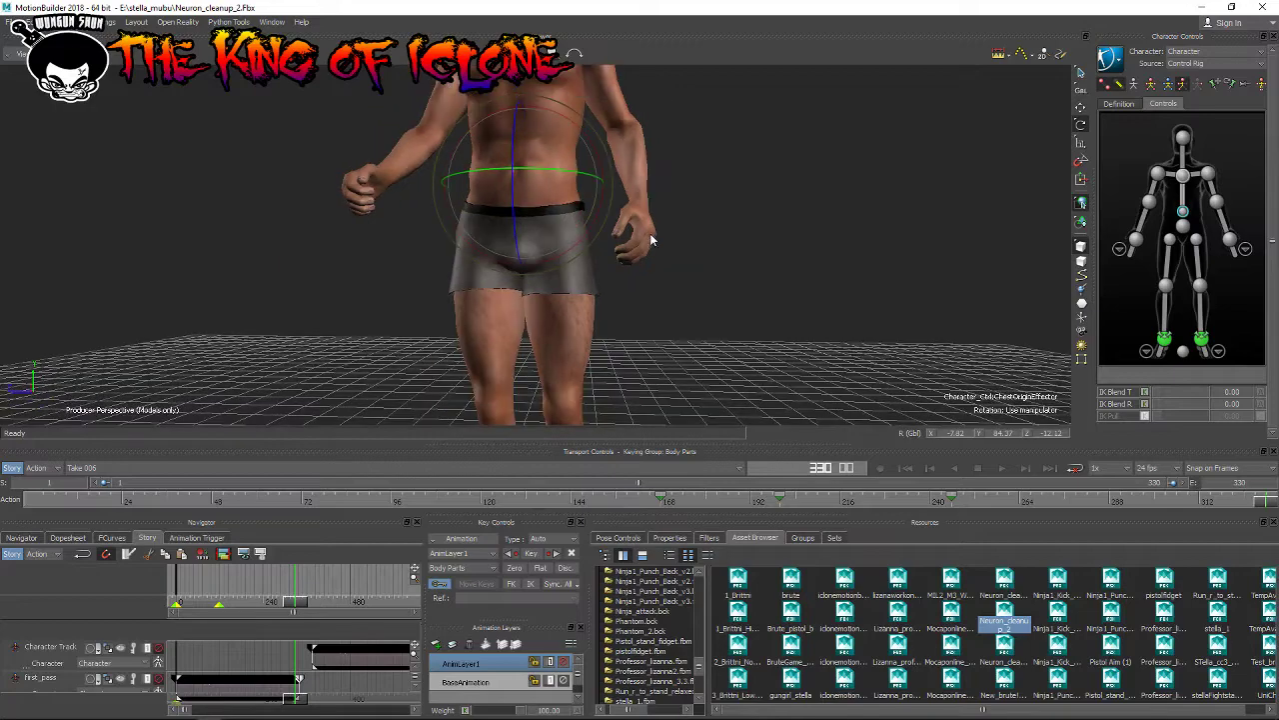
pyautogui.scroll(-3, 649, 240)
pyautogui.scroll(3, 650, 240)
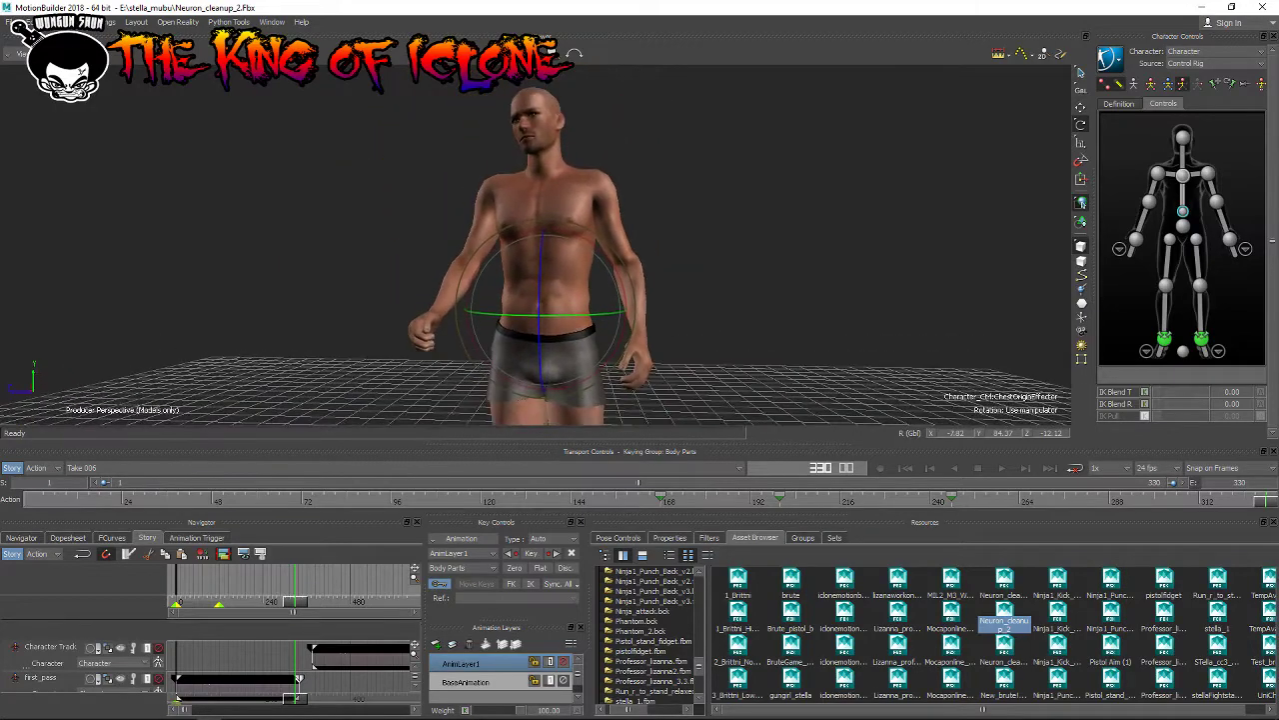
pyautogui.moveTo(649, 240); pyautogui.dragTo(680, 240, button='middle')
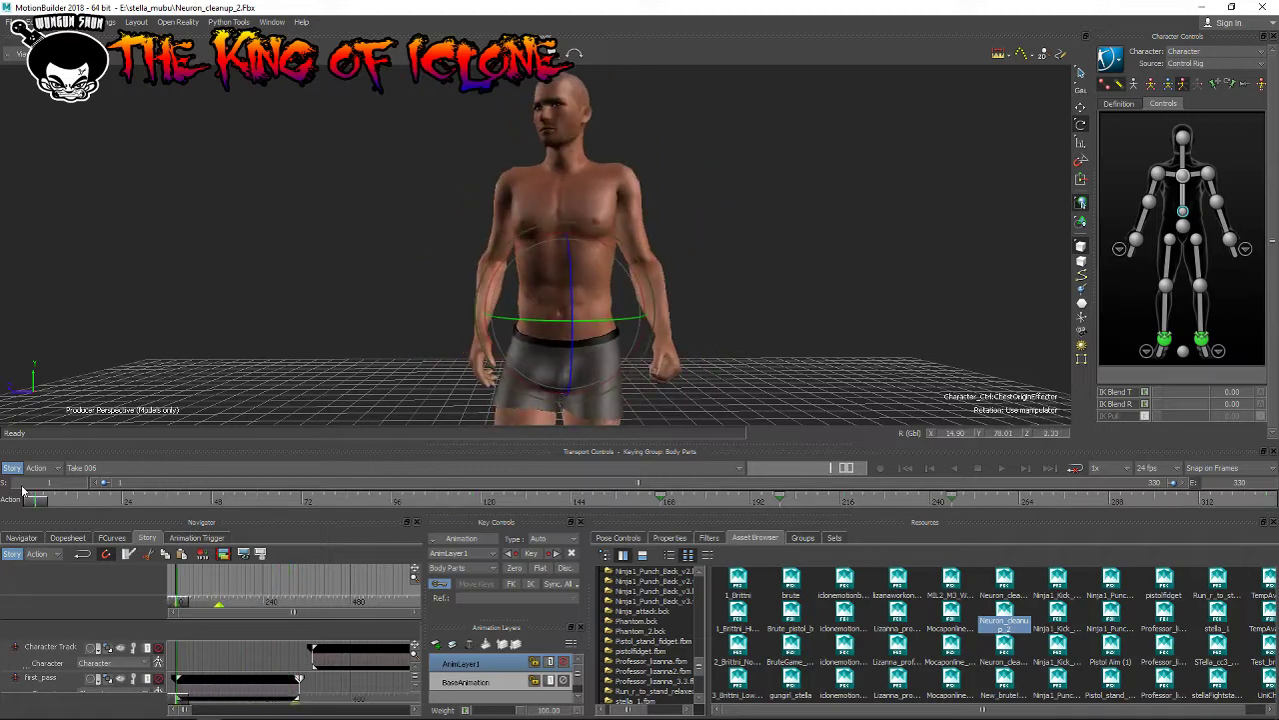
pyautogui.click(907, 468)
pyautogui.click(1004, 469)
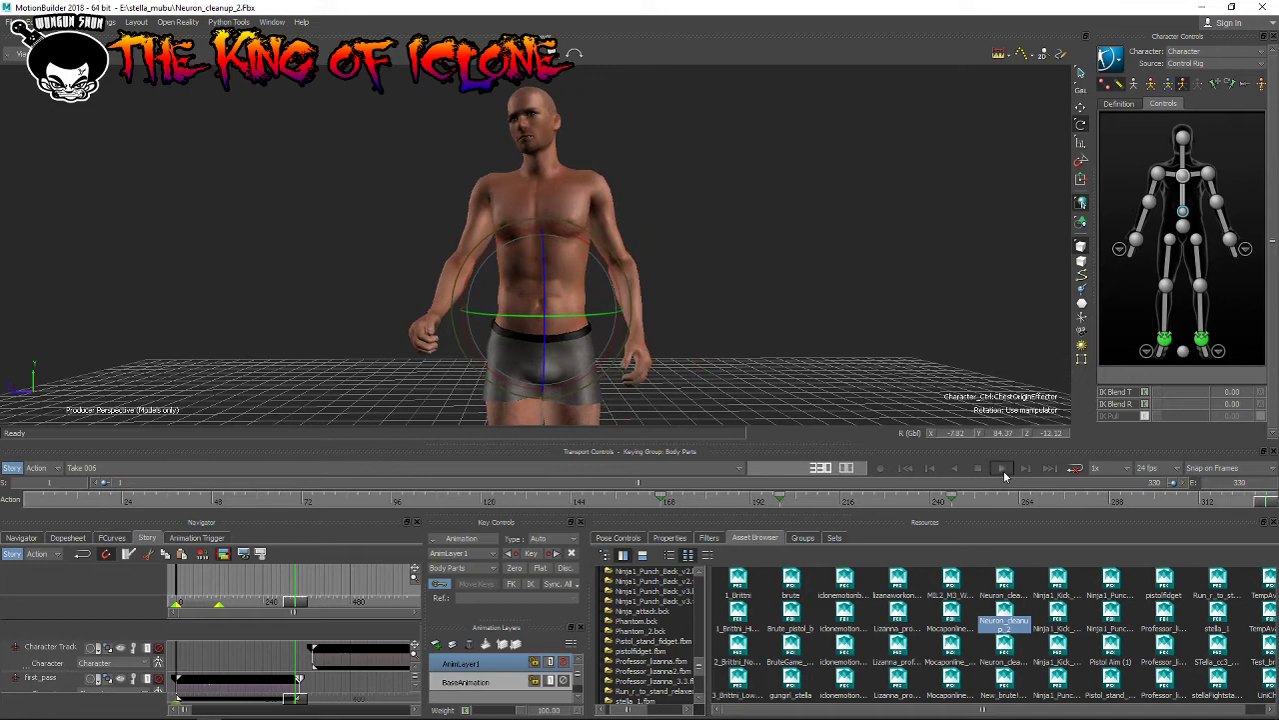
pyautogui.moveTo(1264, 500); pyautogui.dragTo(552, 500)
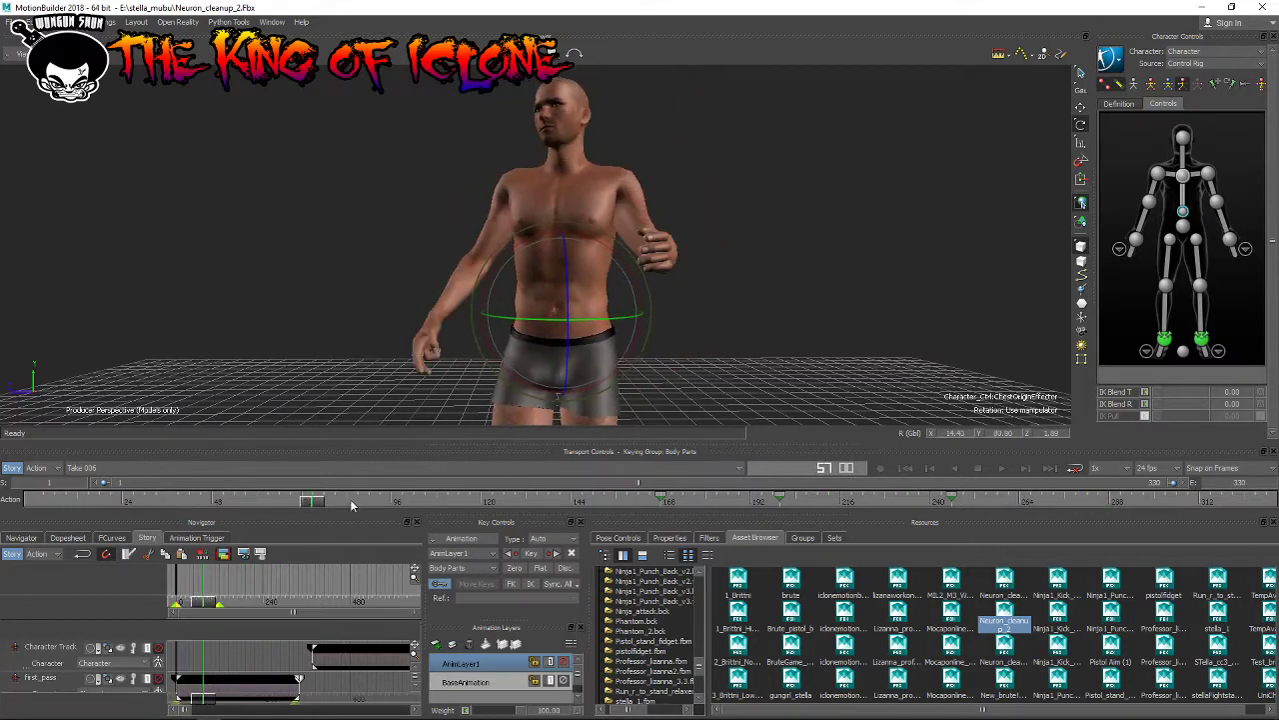
pyautogui.moveTo(252, 497); pyautogui.dragTo(28, 497)
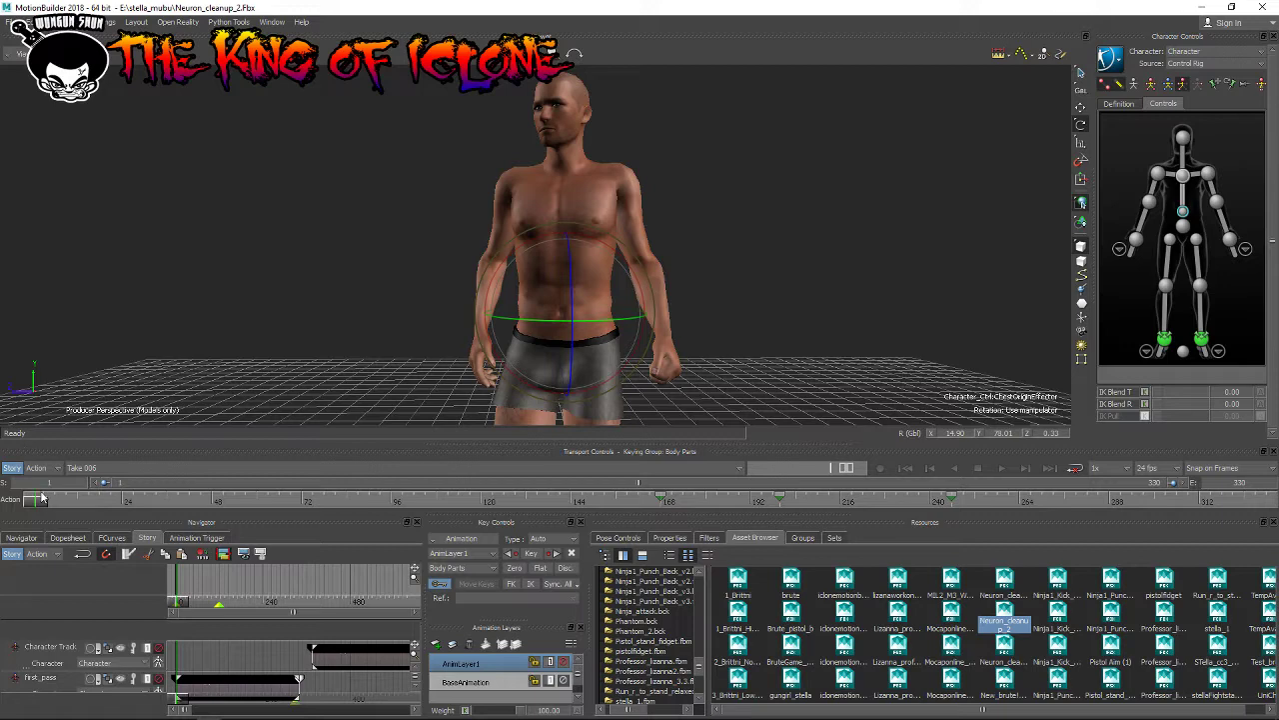
pyautogui.moveTo(44, 505); pyautogui.dragTo(261, 499)
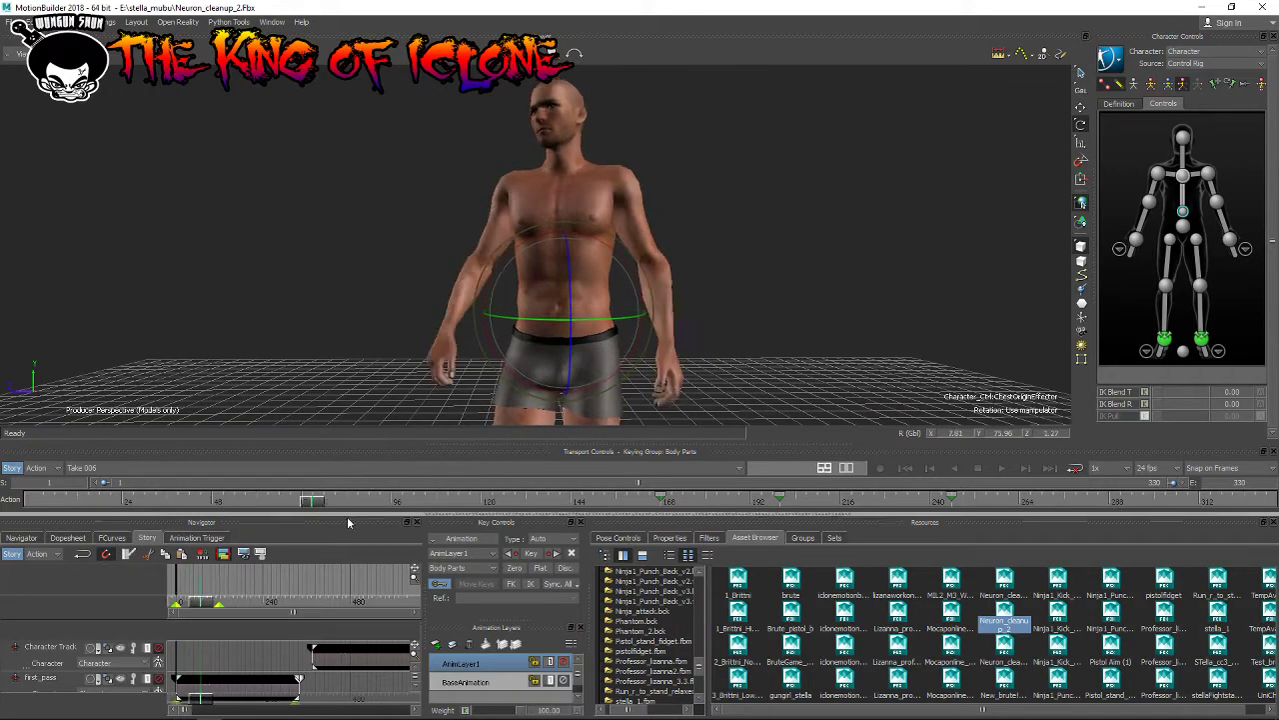
pyautogui.click(30, 500)
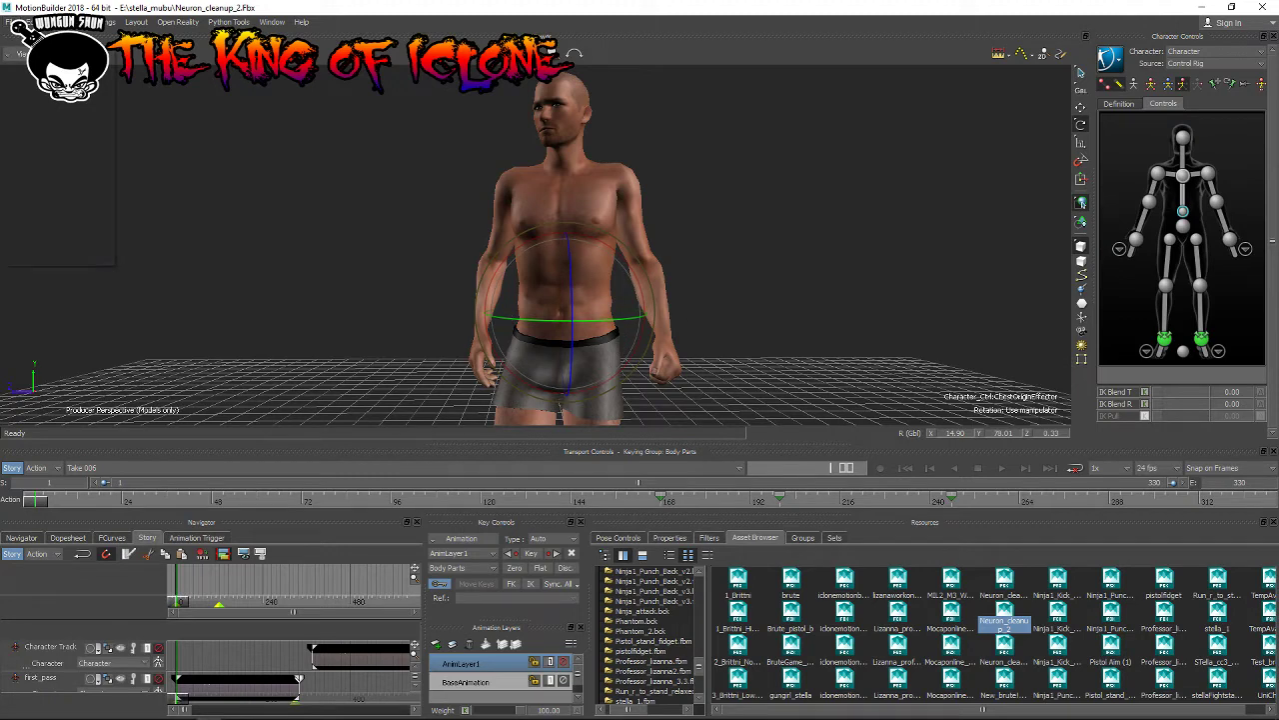
pyautogui.click(14, 21)
# Step: Save the scene as Neuron_cleanup_2TOiclone.Fbx in stella_mubu, accepting the FBX options
pyautogui.click(30, 85)
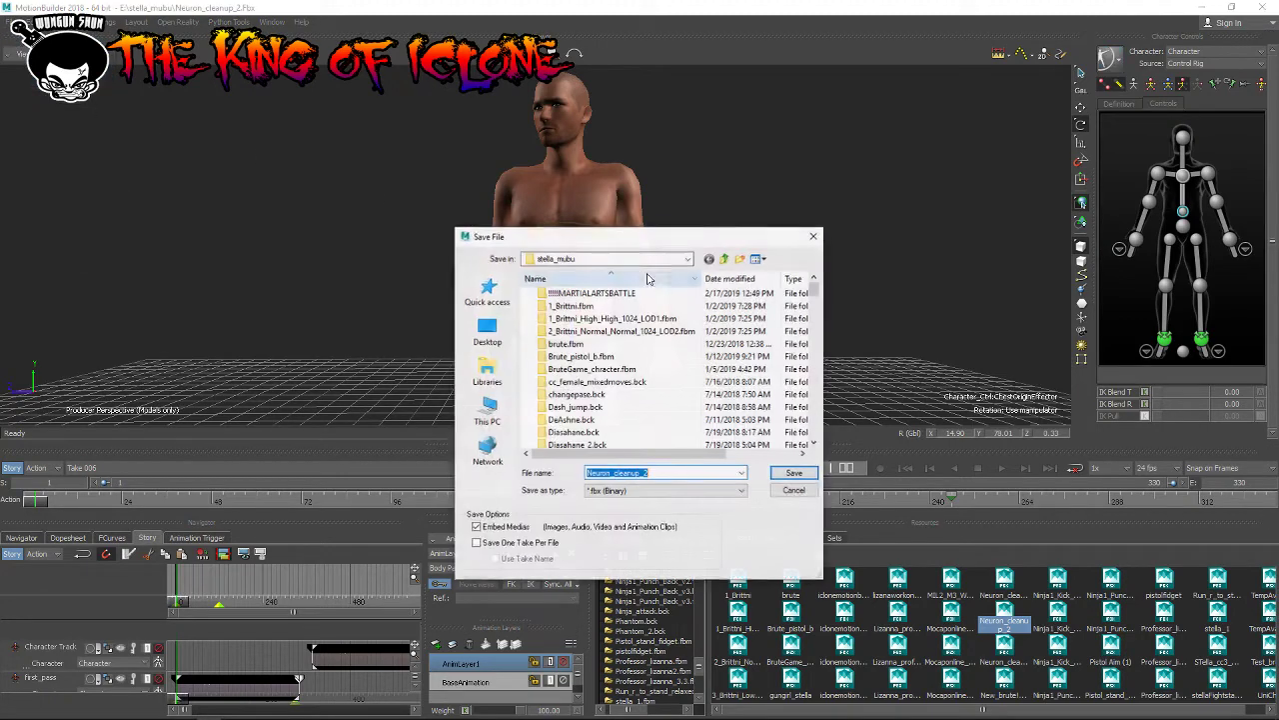
pyautogui.scroll(-3, 641, 426)
pyautogui.scroll(-3, 643, 440)
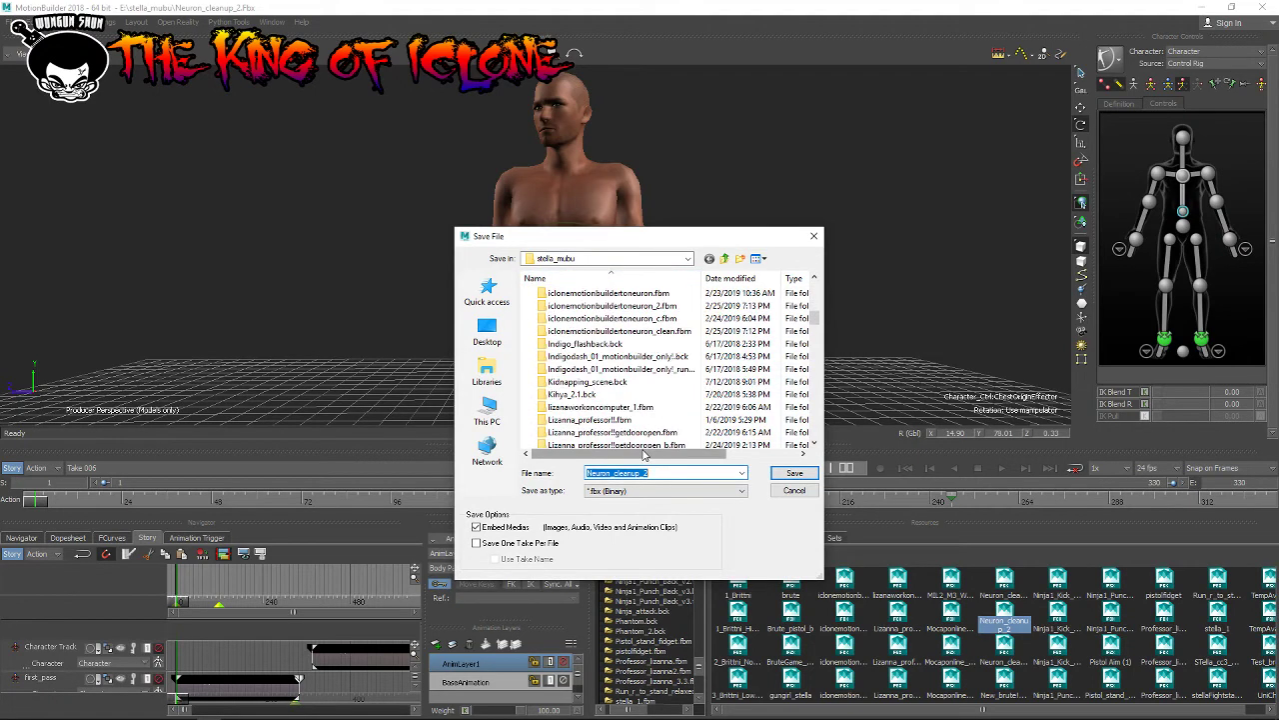
pyautogui.scroll(-3, 645, 454)
pyautogui.scroll(-3, 645, 454)
pyautogui.scroll(-3, 644, 454)
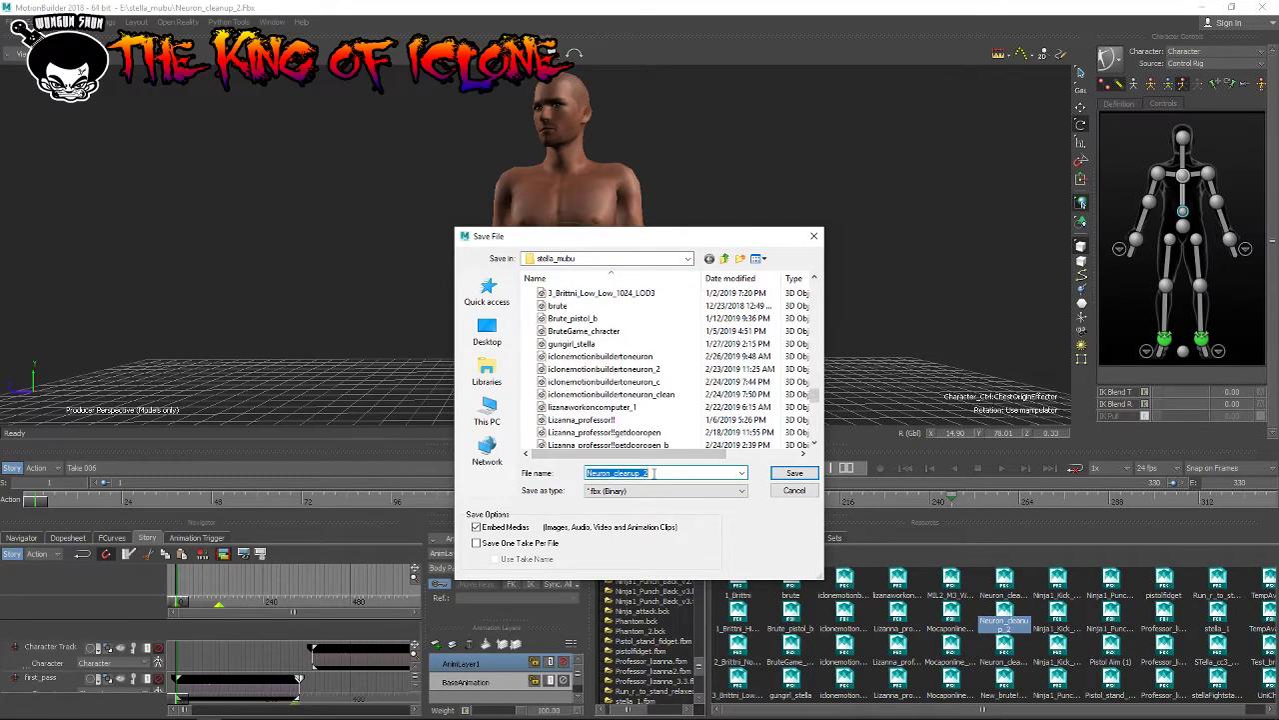
pyautogui.click(656, 473)
pyautogui.press('Return')
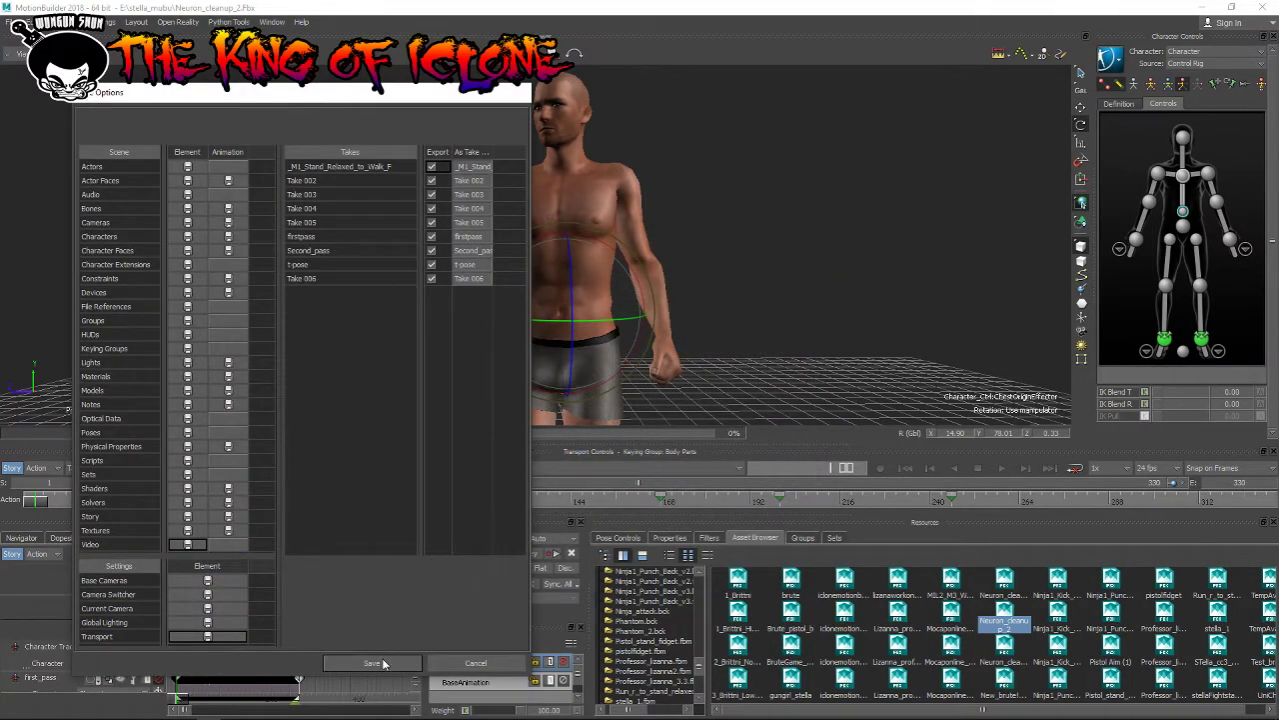
pyautogui.click(383, 664)
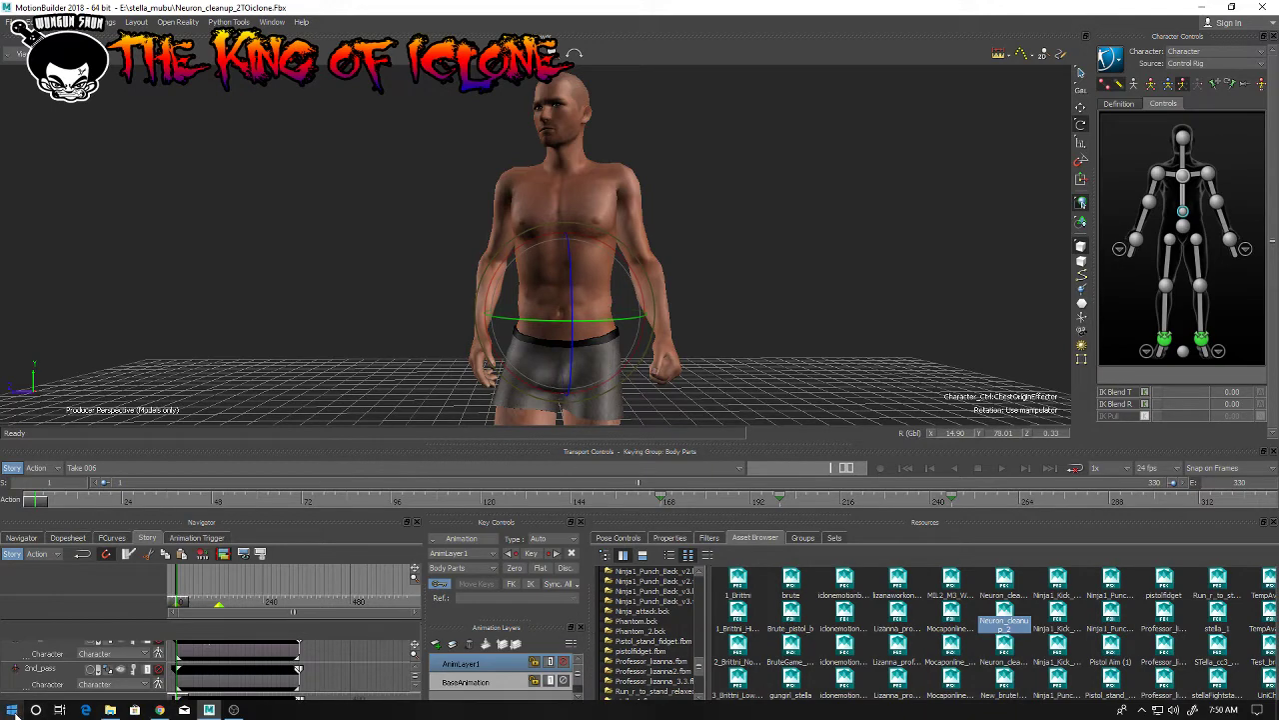
pyautogui.click(14, 710)
pyautogui.scroll(-3, 100, 561)
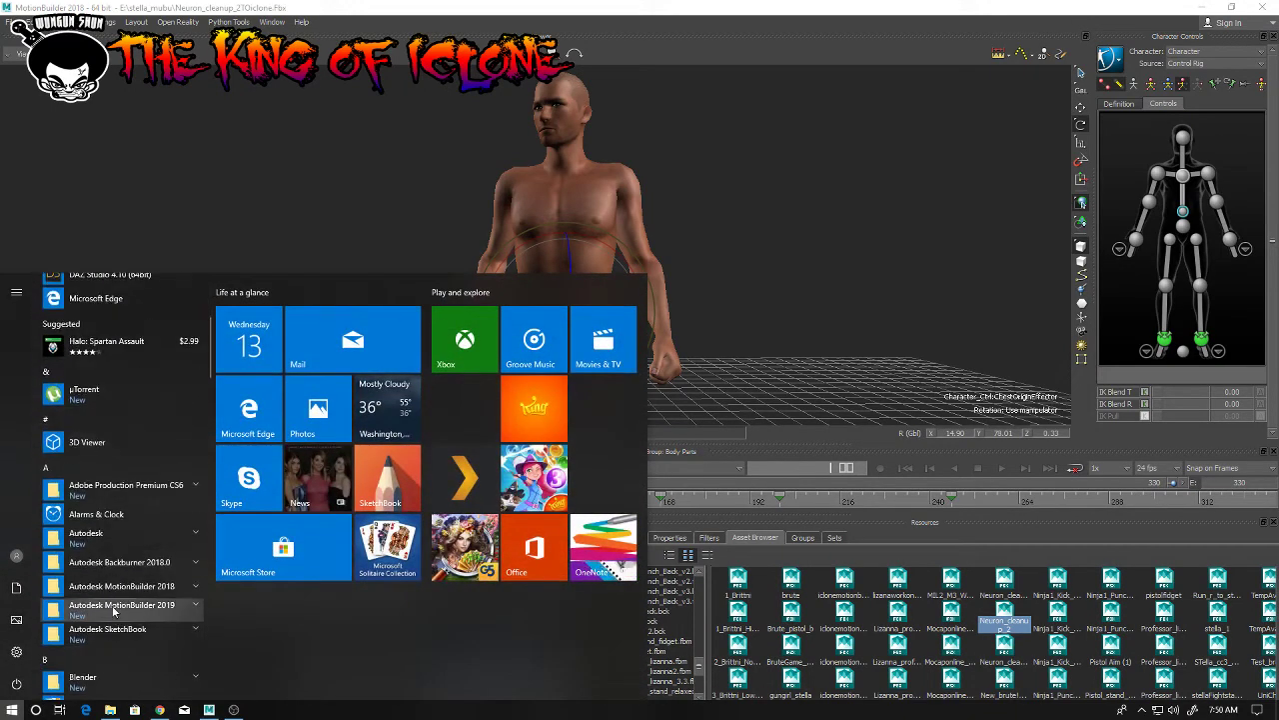
pyautogui.click(124, 607)
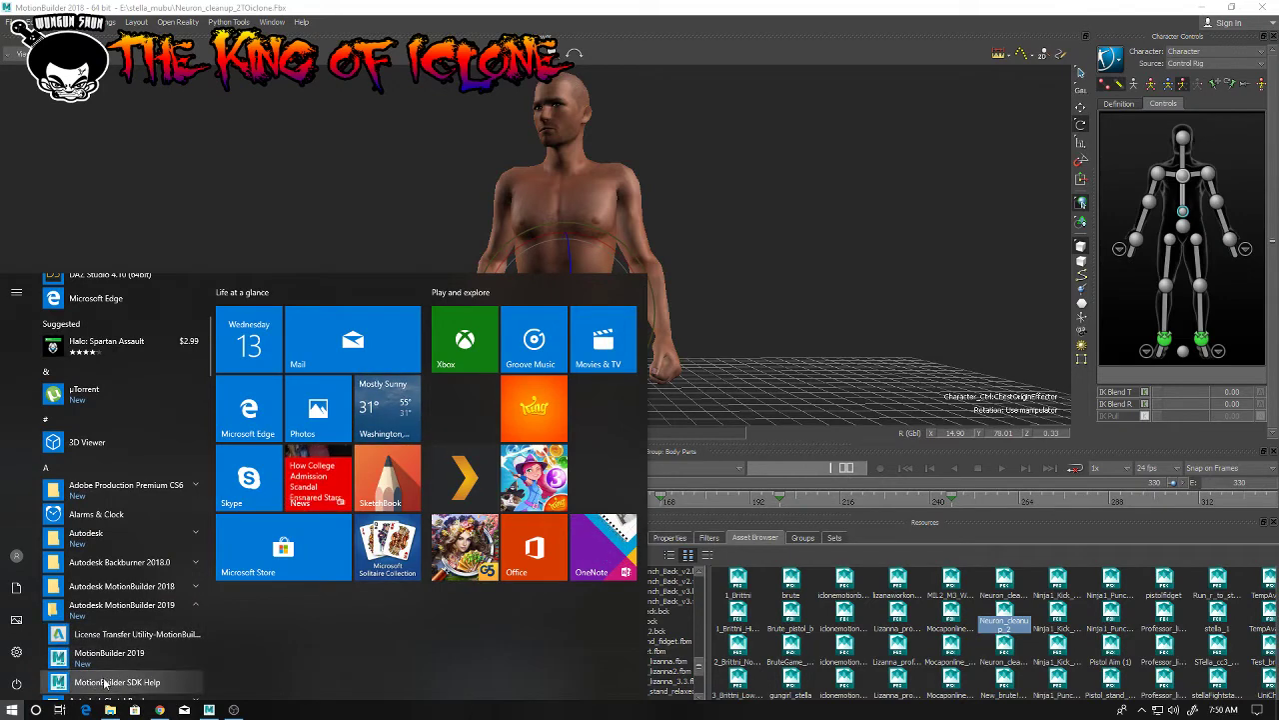
pyautogui.click(732, 6)
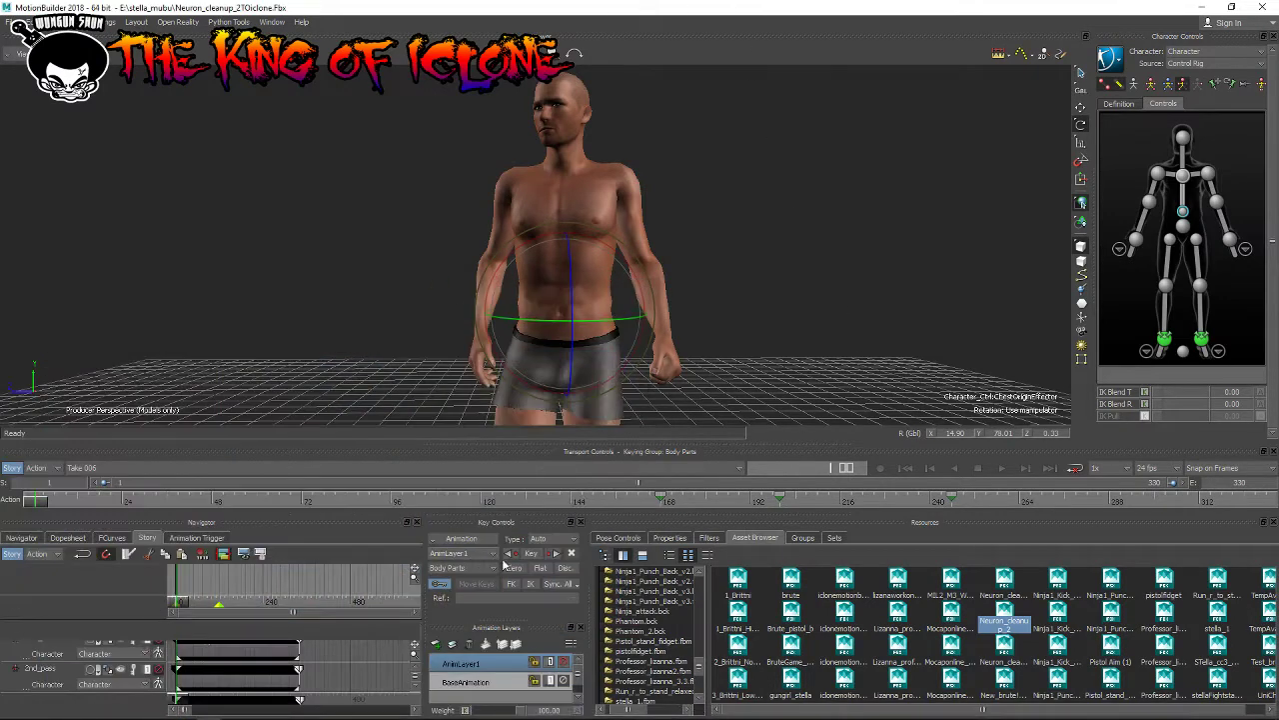
# Step: Select the character's full body and create a new take, Take 007
pyautogui.moveTo(75, 507)
pyautogui.mouseDown()
pyautogui.moveTo(374, 524)
pyautogui.moveTo(605, 514)
pyautogui.moveTo(35, 504)
pyautogui.mouseUp()
pyautogui.click(1151, 154)
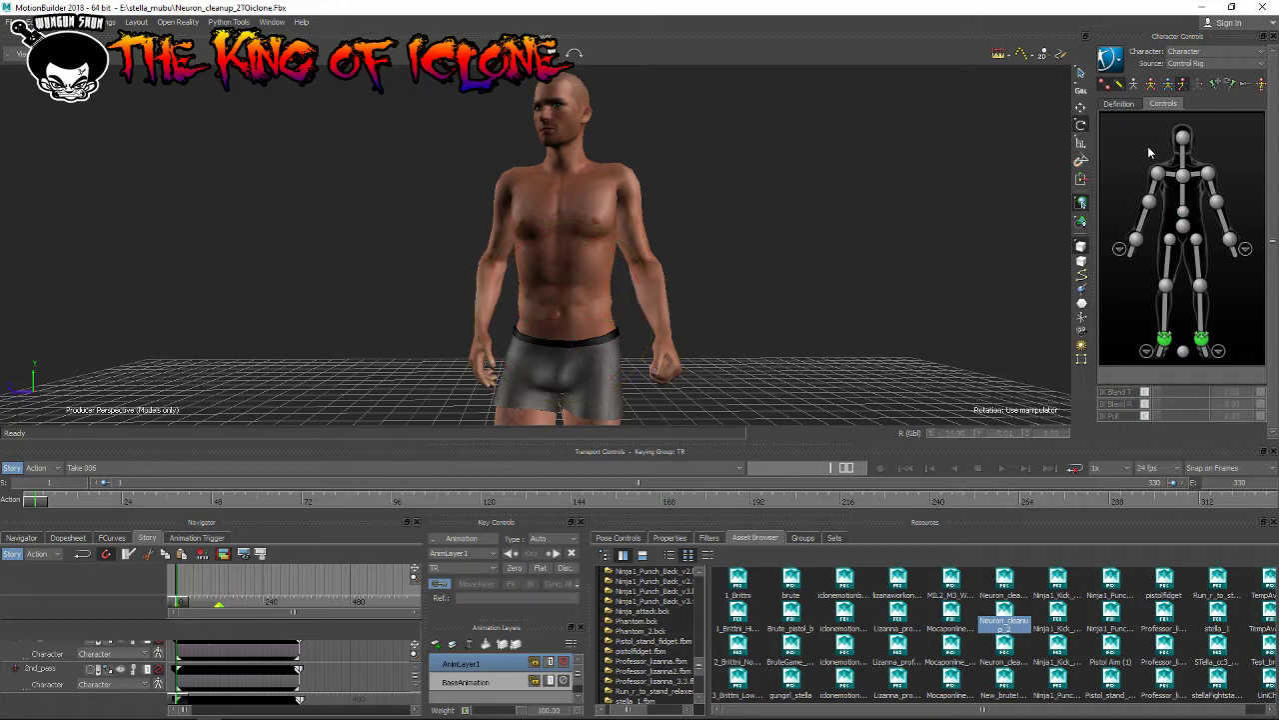
pyautogui.click(310, 466)
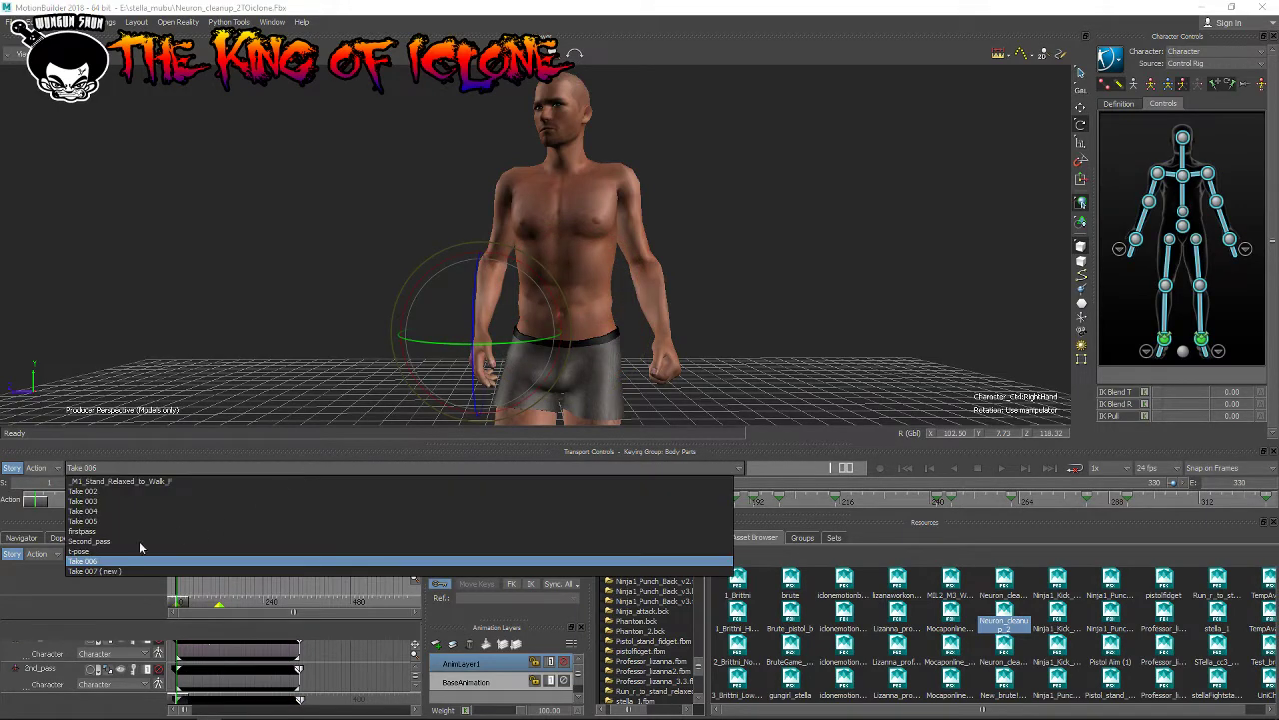
pyautogui.click(92, 571)
pyautogui.click(587, 404)
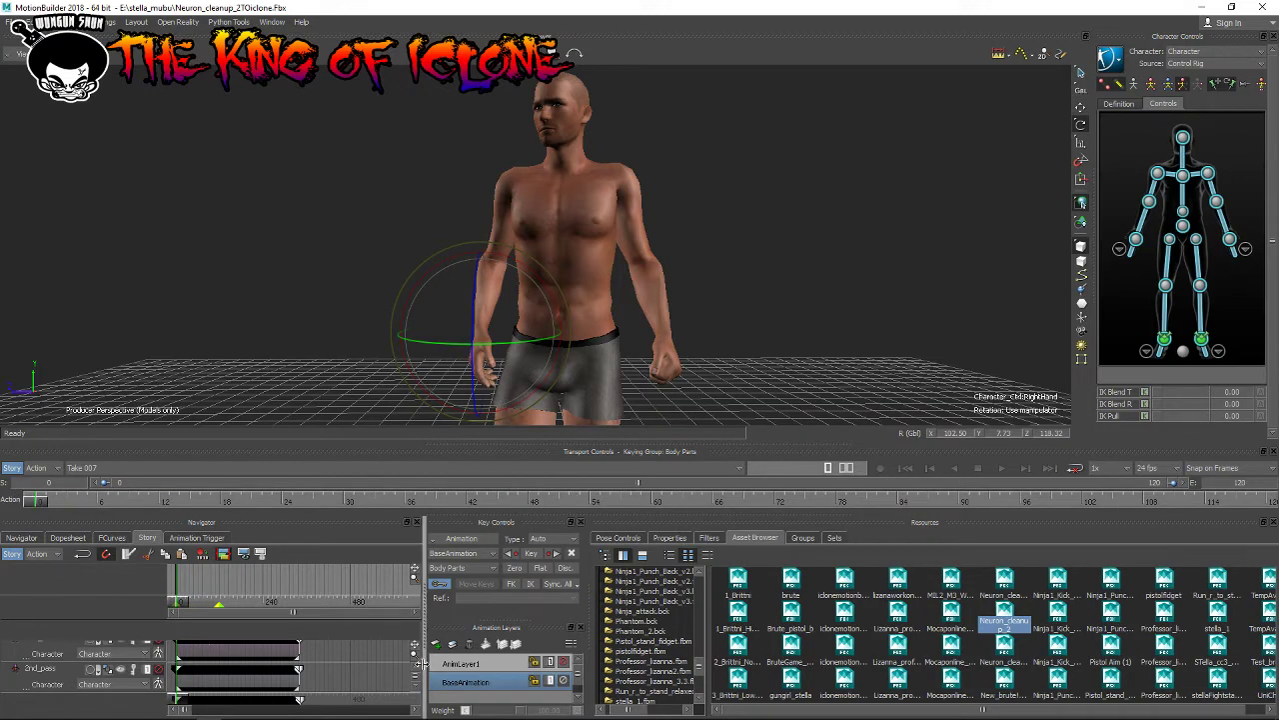
# Step: Switch back to Take 006 and scrub it to frame 150 and back to the start
pyautogui.click(165, 469)
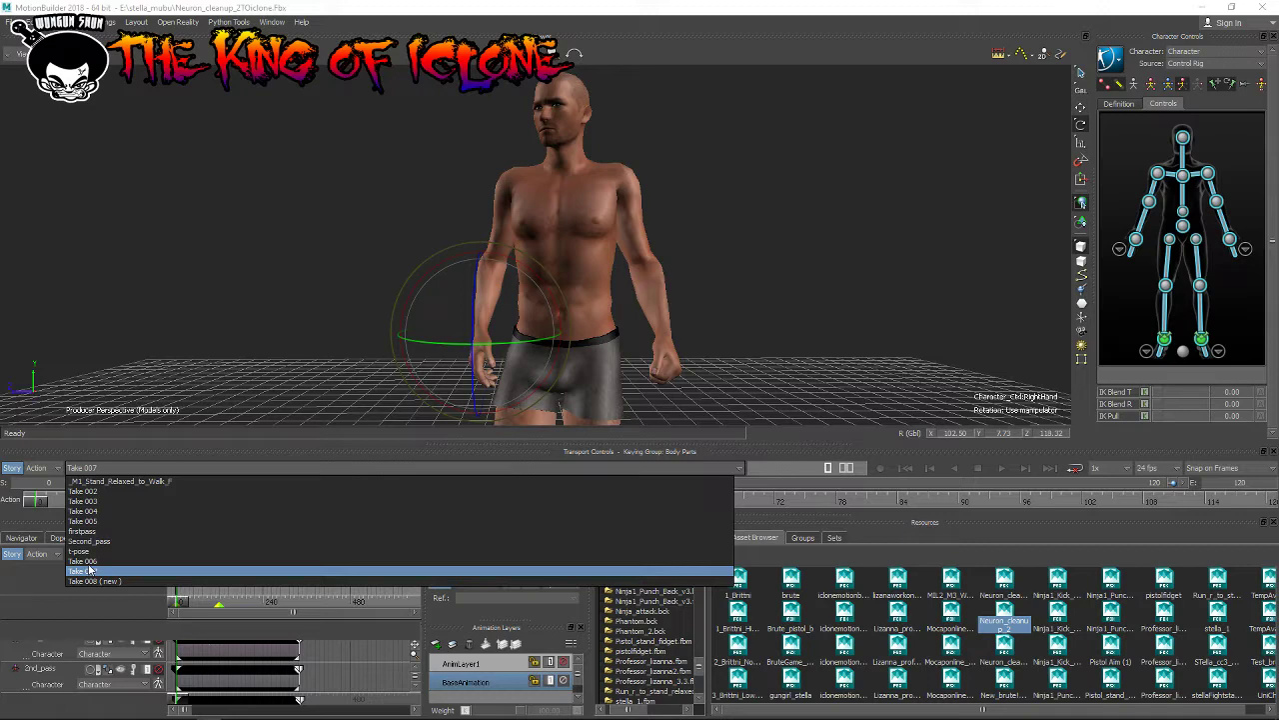
pyautogui.click(88, 563)
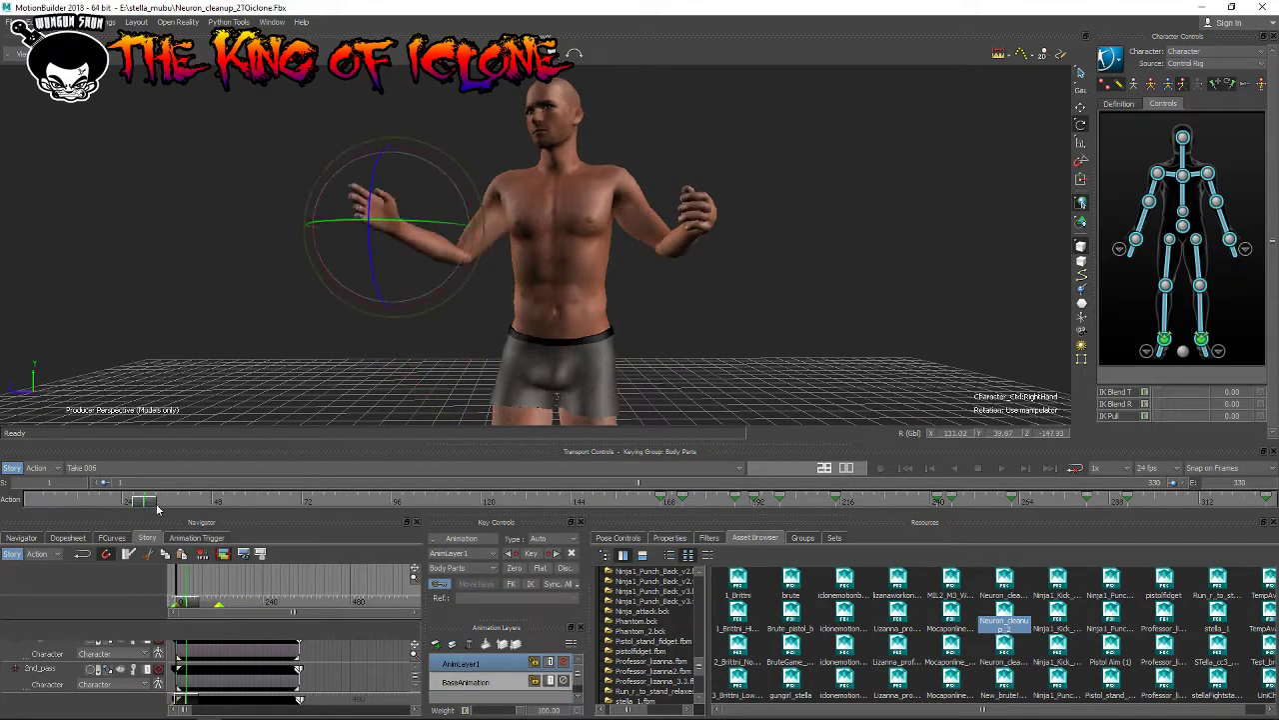
pyautogui.moveTo(75, 502)
pyautogui.mouseDown()
pyautogui.moveTo(627, 542)
pyautogui.moveTo(1264, 500)
pyautogui.mouseUp()
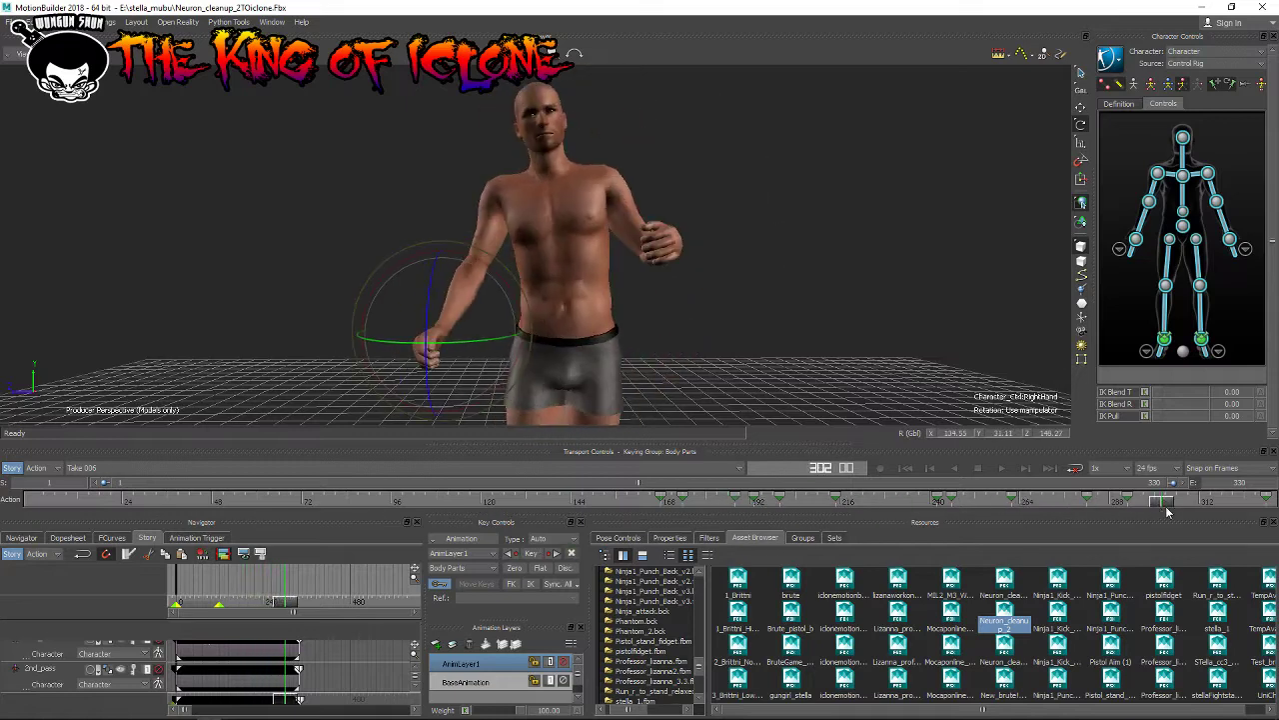
pyautogui.moveTo(1264, 500); pyautogui.dragTo(35, 500)
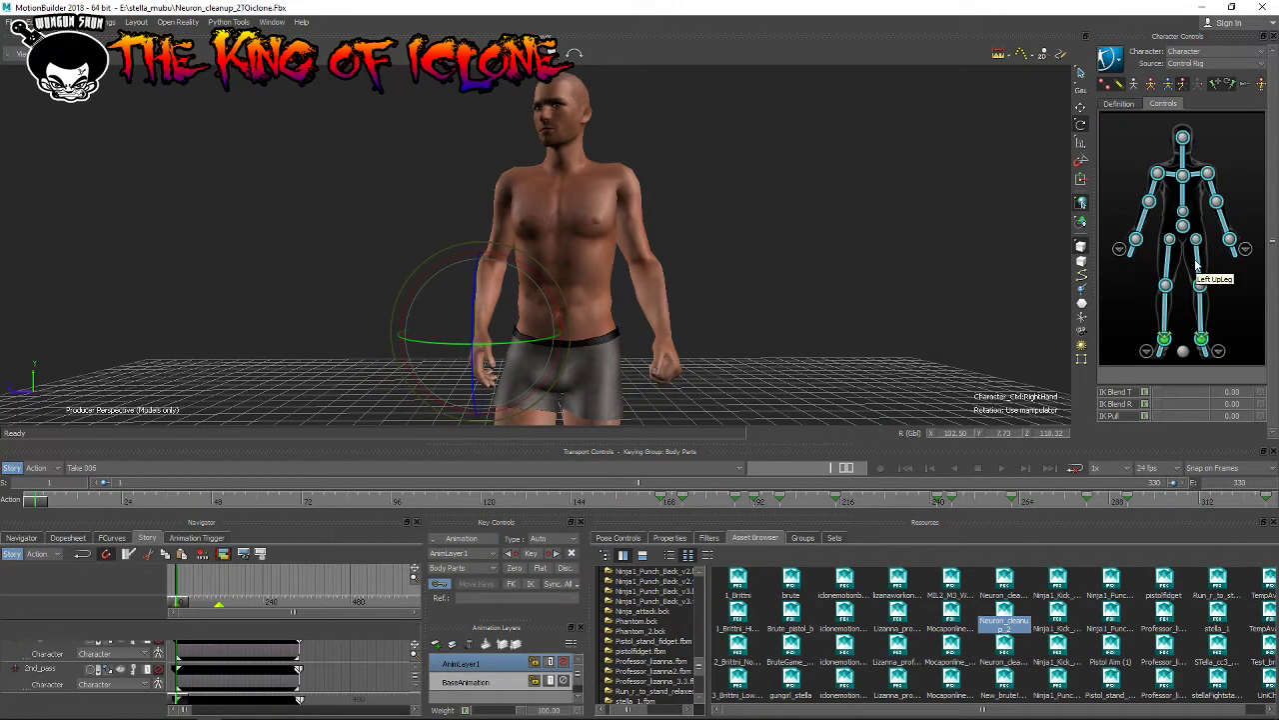
# Step: Inspect both hands' effector controls, selecting all the left-hand finger controls
pyautogui.click(1121, 250)
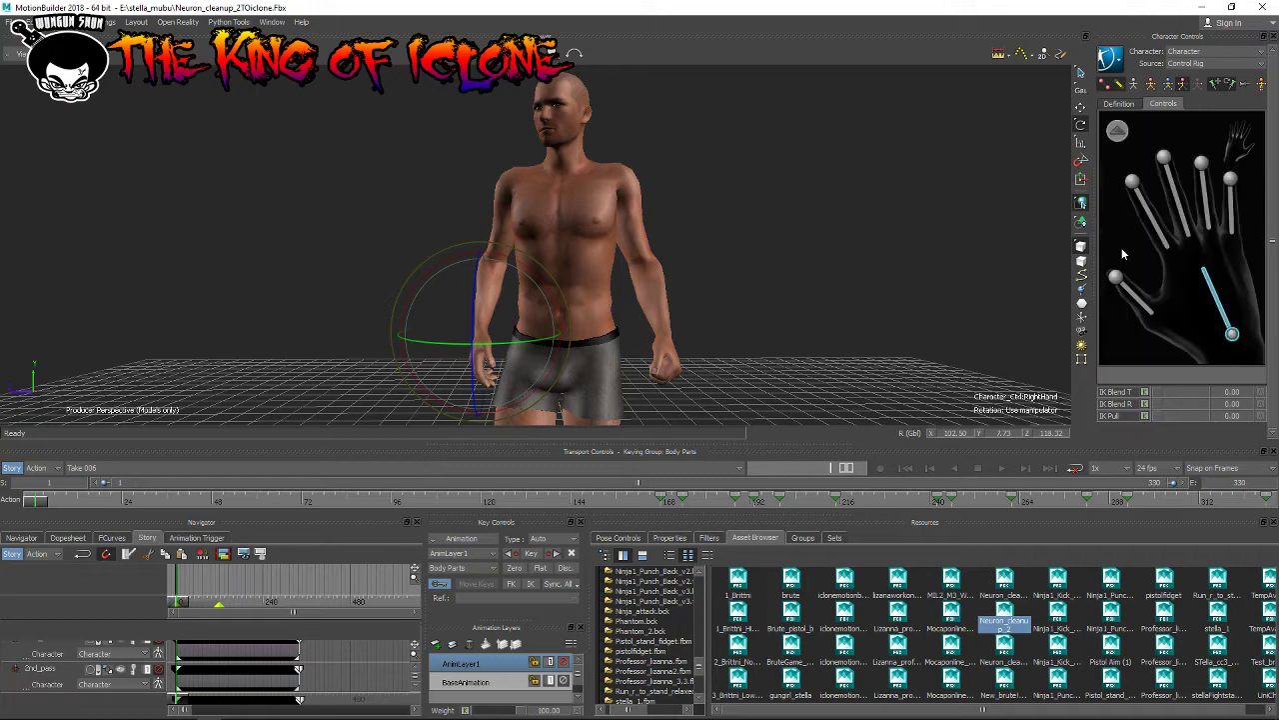
pyautogui.click(1240, 148)
pyautogui.click(1246, 150)
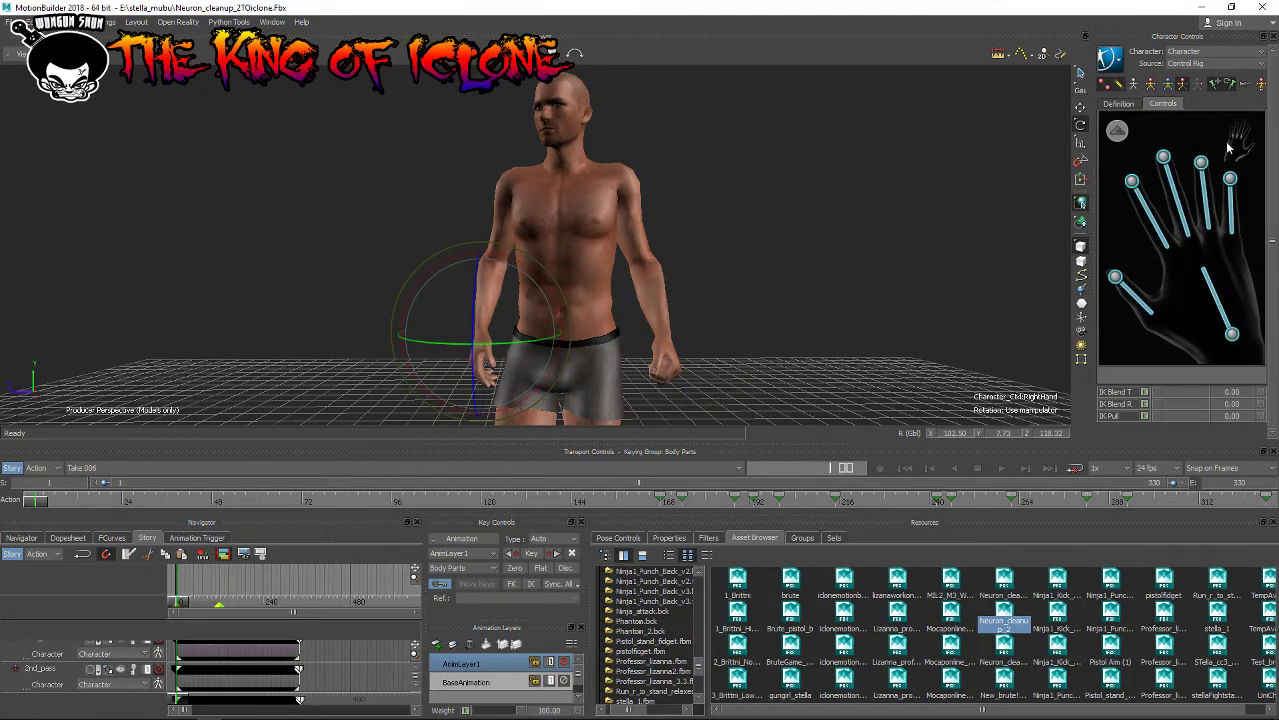
pyautogui.click(1236, 147)
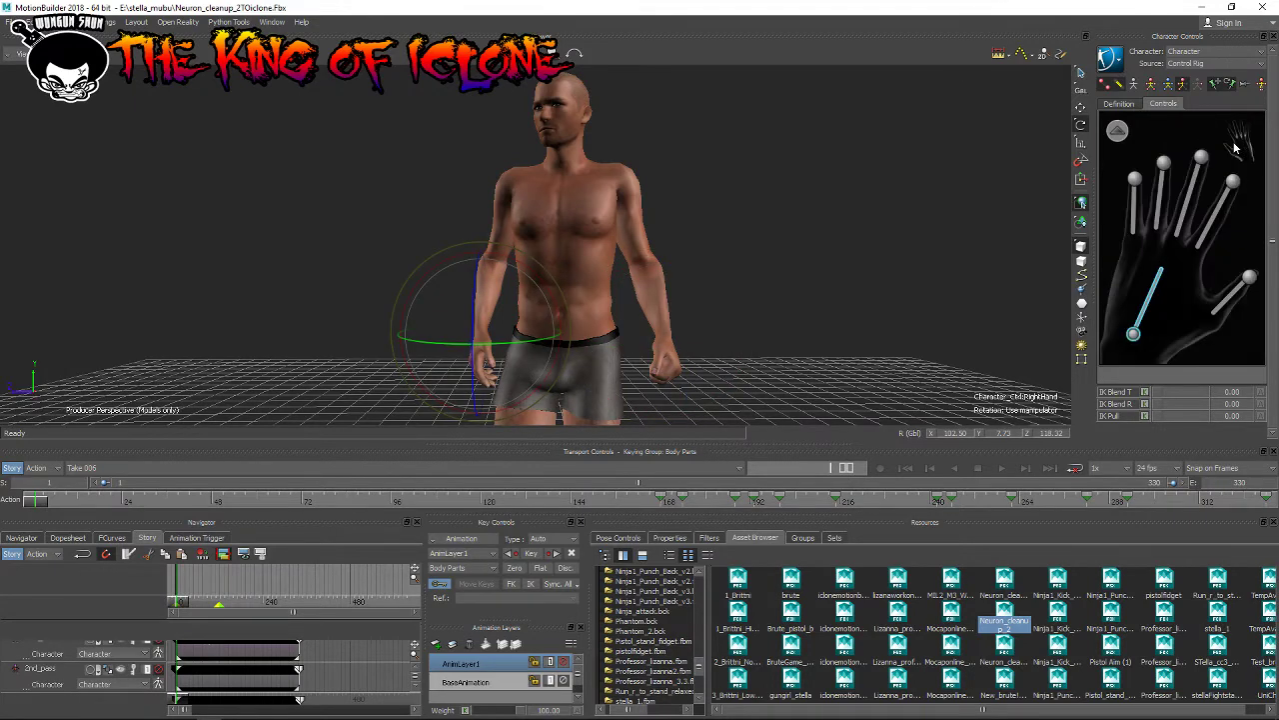
pyautogui.click(1179, 137)
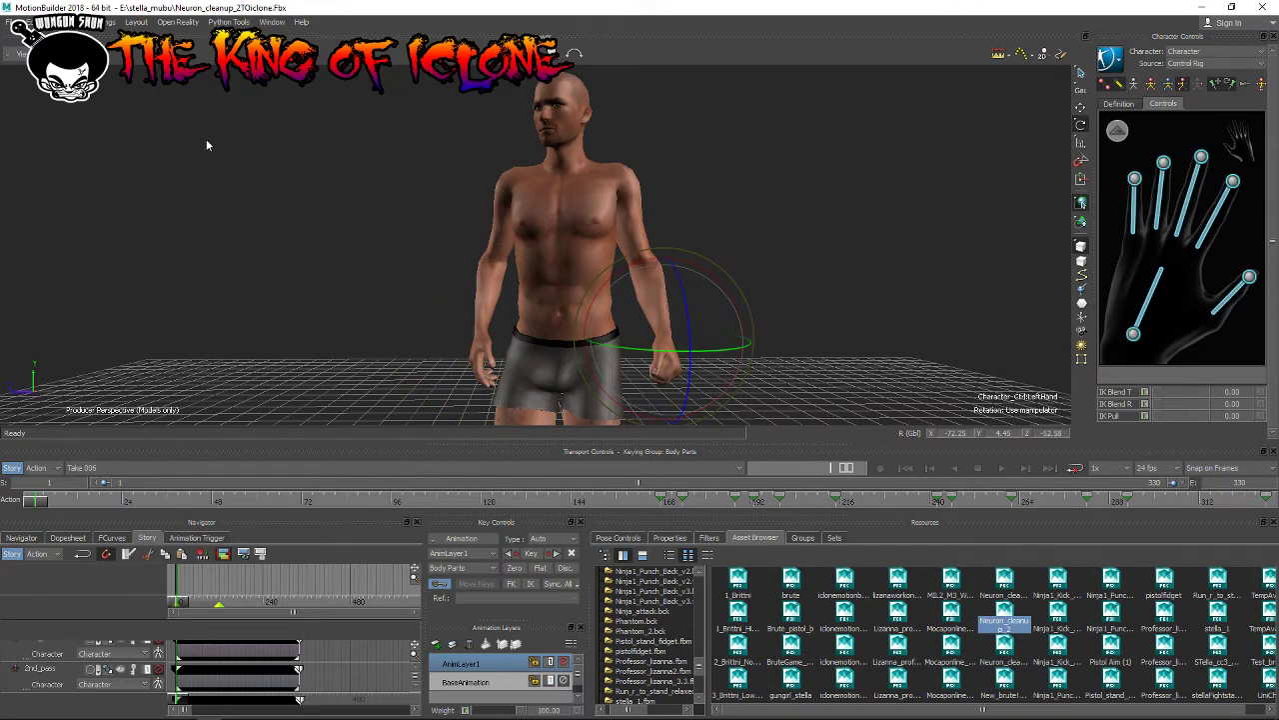
# Step: Turn on X-Ray in the viewer display options to reveal the skeleton
pyautogui.click(70, 54)
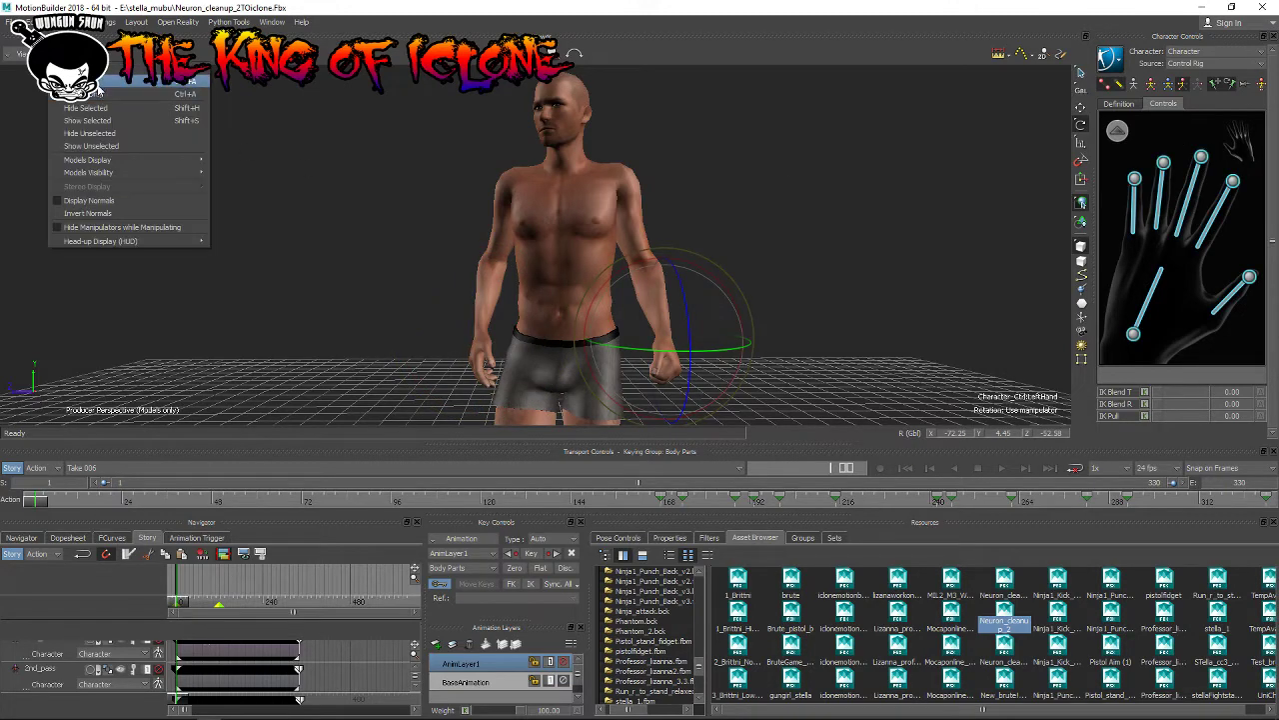
pyautogui.click(97, 84)
pyautogui.scroll(-3, 474, 320)
pyautogui.scroll(-3, 474, 320)
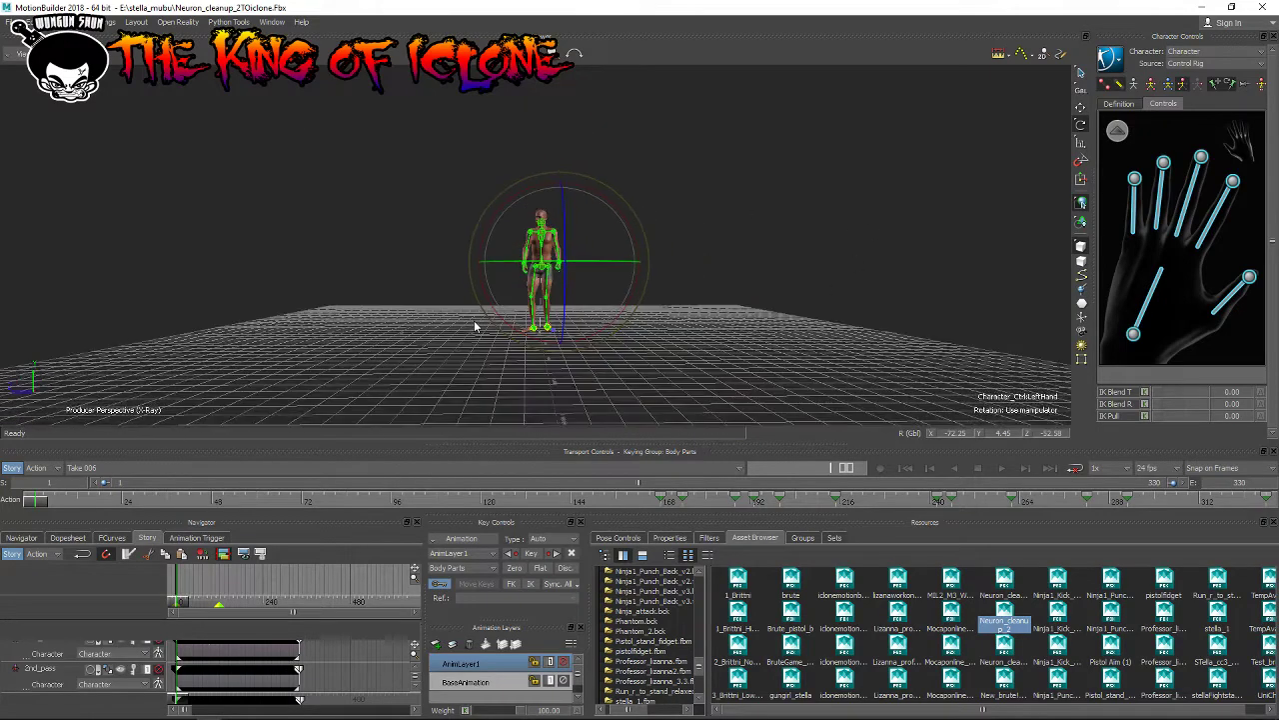
pyautogui.scroll(5, 474, 320)
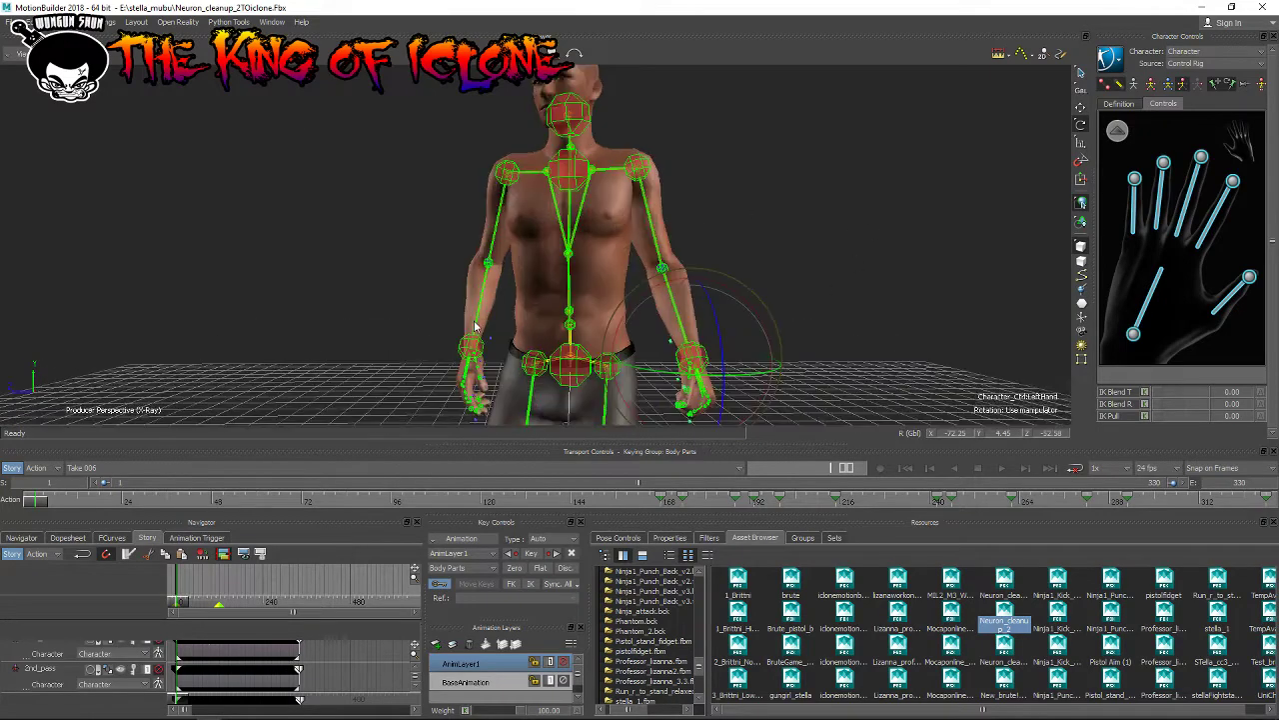
# Step: Inspect both feet's effector controls, then return to the full-body controls
pyautogui.click(1117, 133)
pyautogui.click(1226, 358)
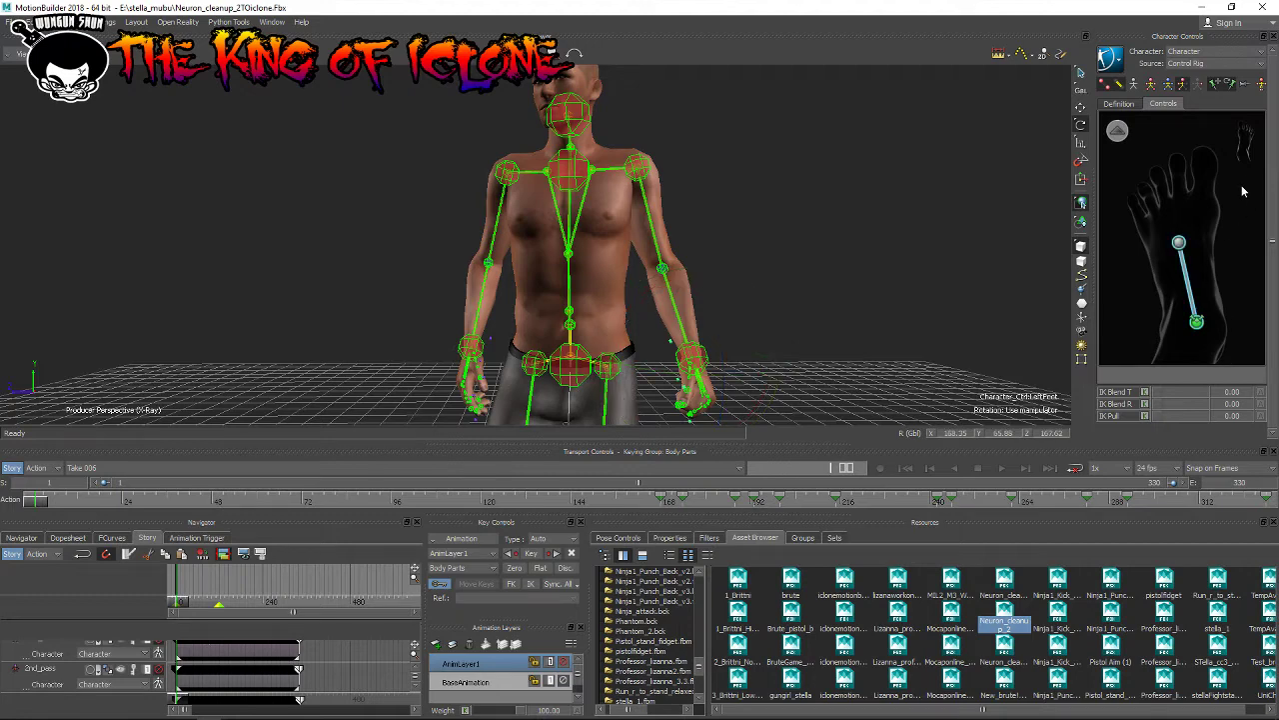
pyautogui.click(1248, 145)
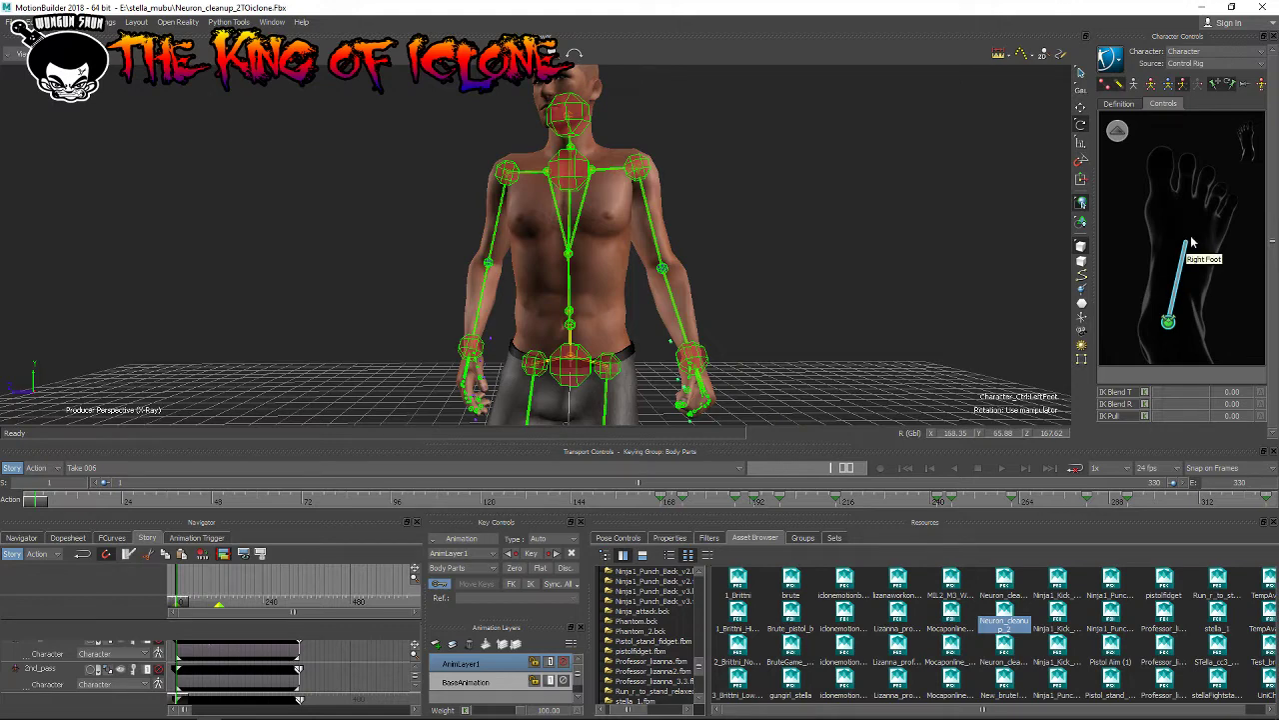
pyautogui.click(1118, 130)
pyautogui.scroll(-2, 708, 251)
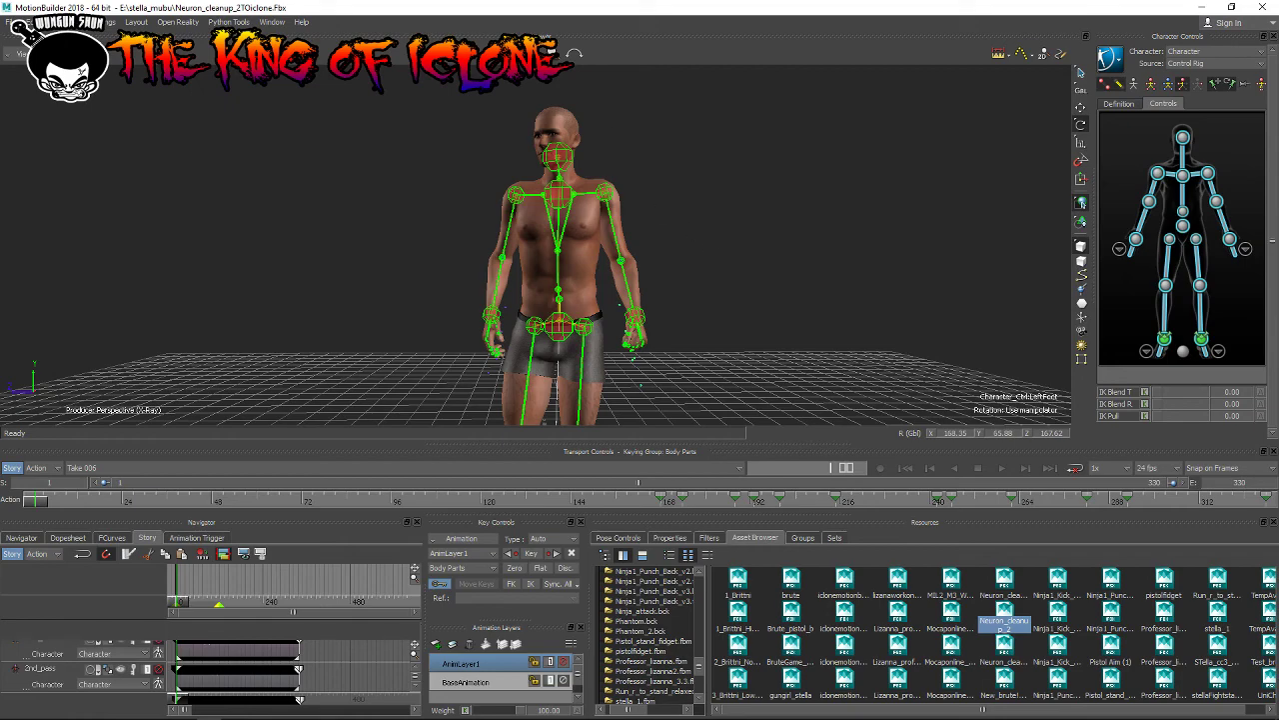
pyautogui.scroll(2, 520, 176)
pyautogui.scroll(-3, 520, 176)
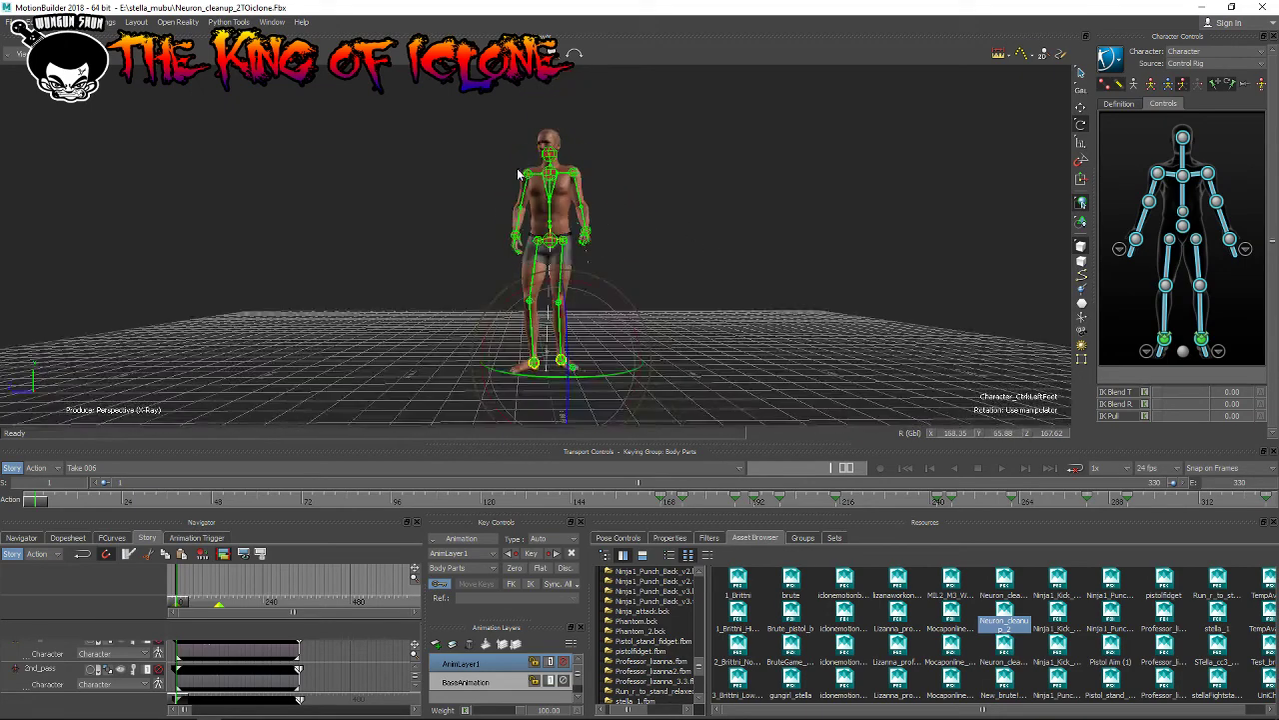
pyautogui.scroll(1, 518, 176)
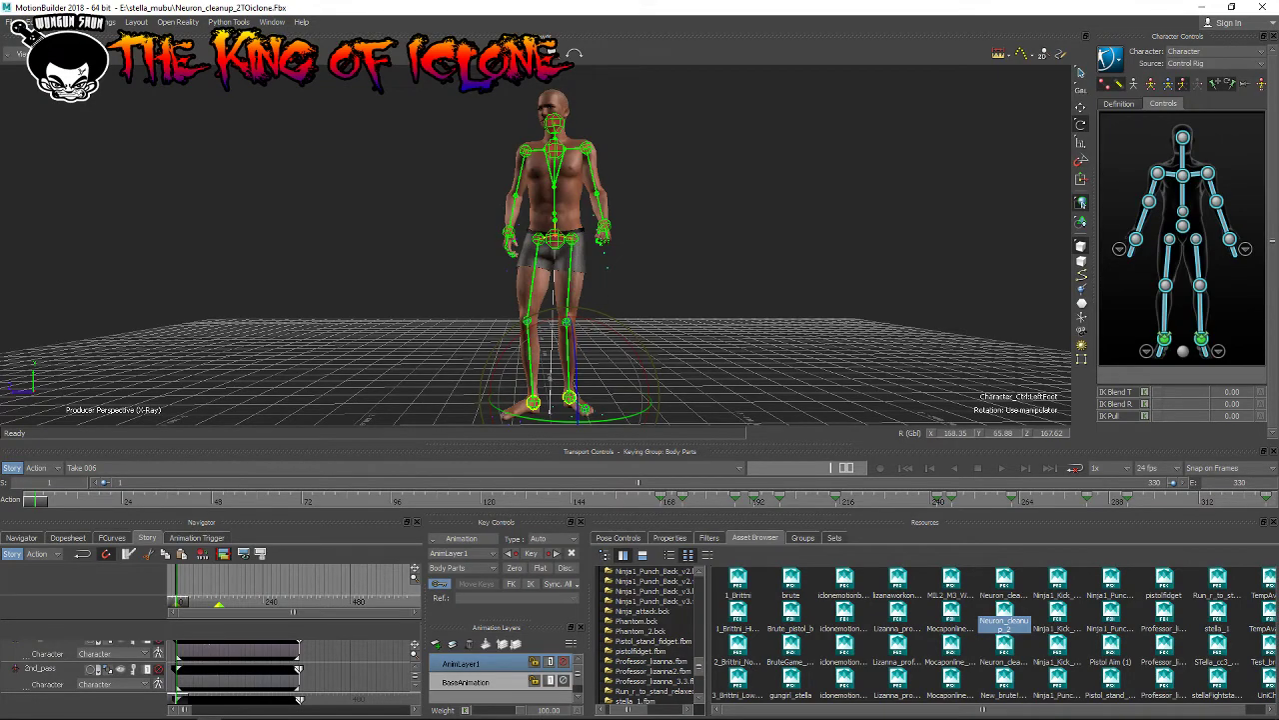
# Step: Orbit to a three-quarter view, scrub to about frame 150 and play the take
pyautogui.moveTo(539, 250)
pyautogui.keyDown('ctrl'); pyautogui.keyDown('shift'); pyautogui.mouseDown()
pyautogui.moveTo(639, 250)
pyautogui.moveTo(539, 250)
pyautogui.mouseUp(); pyautogui.keyUp('shift'); pyautogui.keyUp('ctrl')
pyautogui.scroll(5, 637, 298)
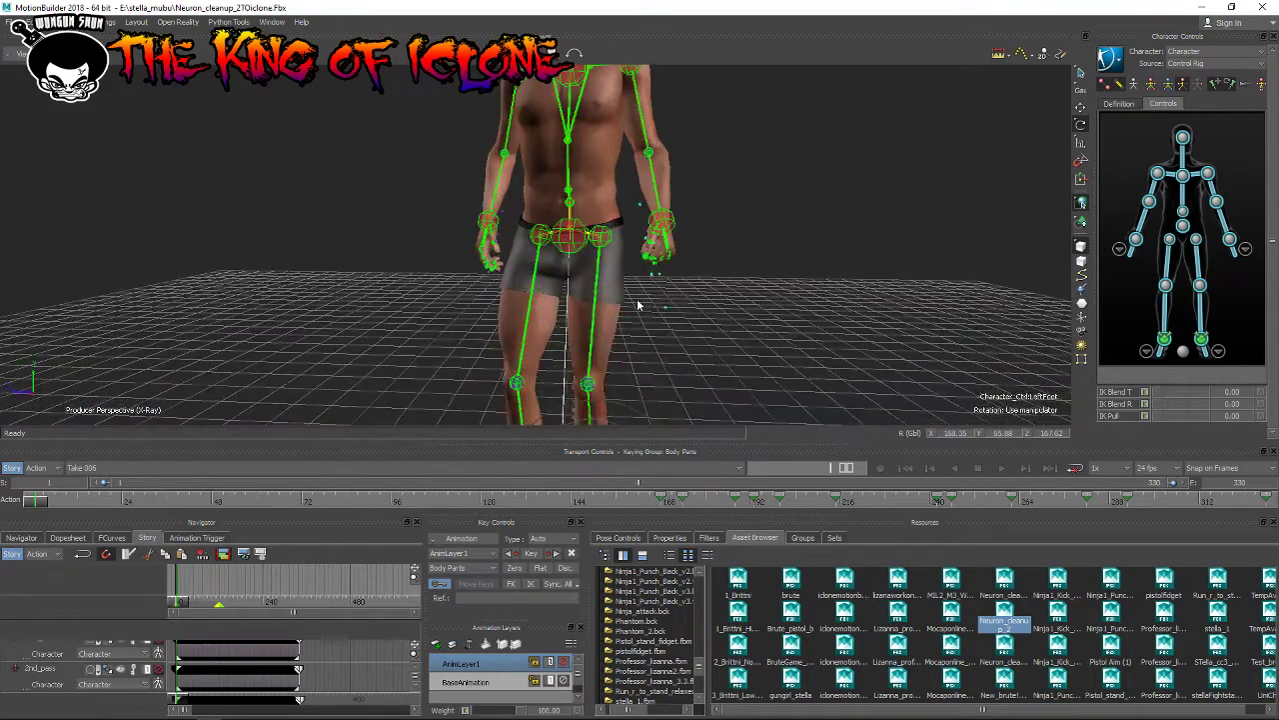
pyautogui.scroll(-5, 637, 298)
pyautogui.scroll(2, 637, 298)
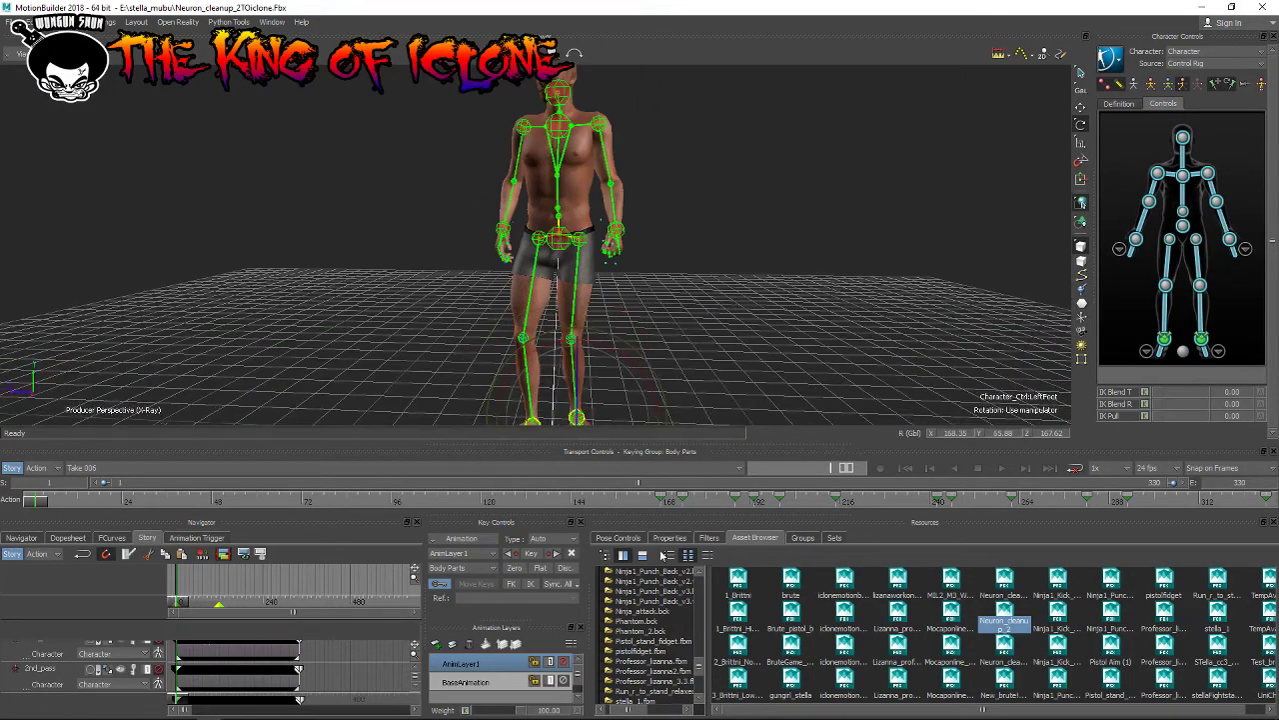
pyautogui.moveTo(27, 500); pyautogui.dragTo(999, 482)
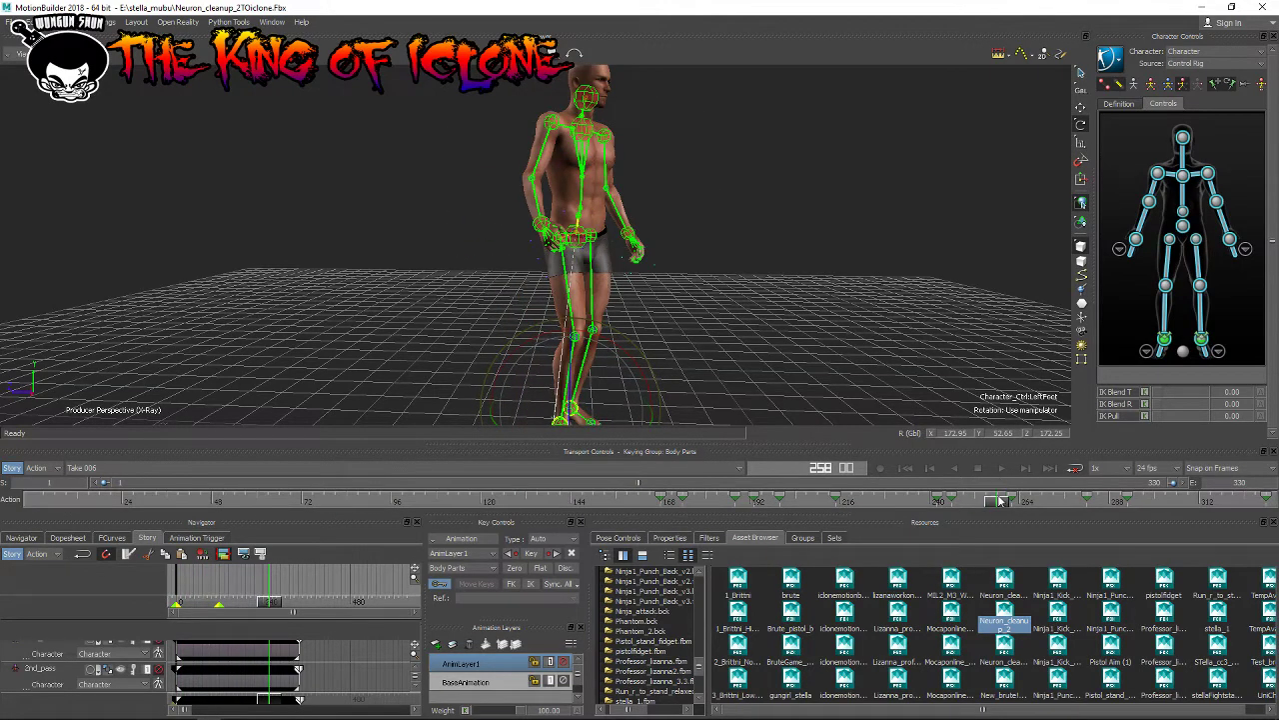
pyautogui.press('space')
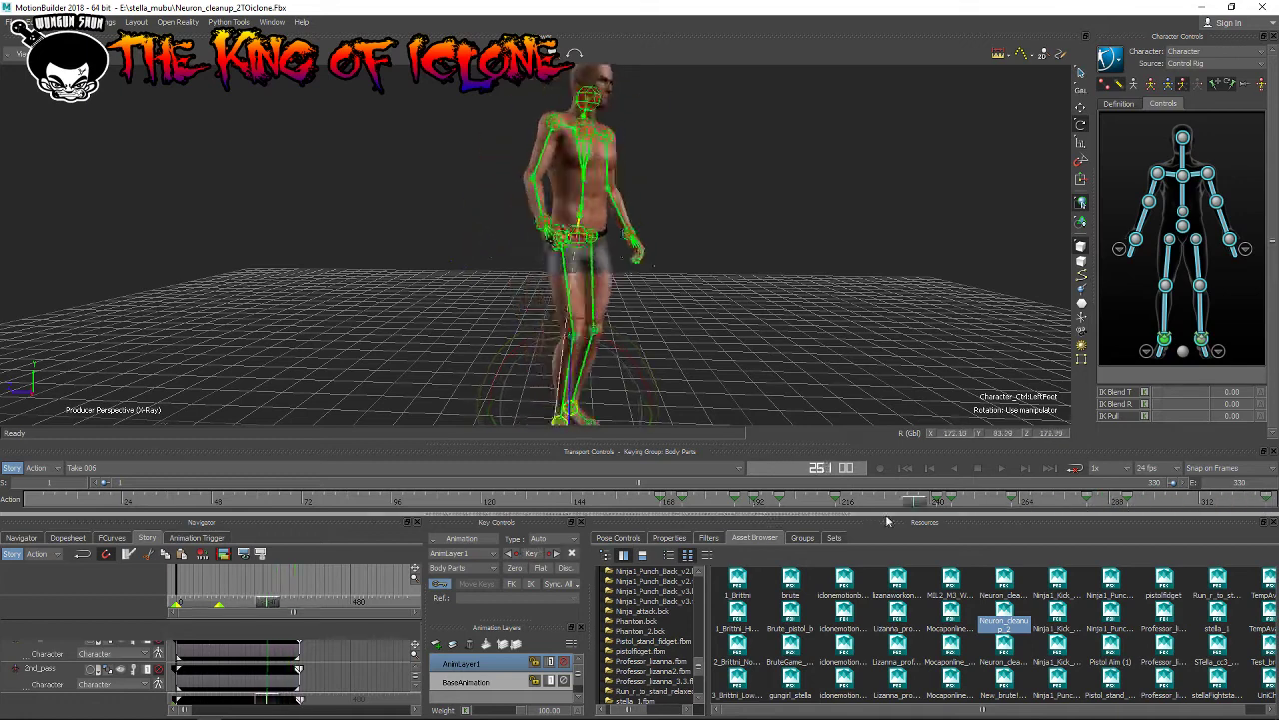
# Step: Plot Selected (All Properties) onto the character with the Gimbal Killer rotation filter at 30 FPS
pyautogui.rightClick(289, 490)
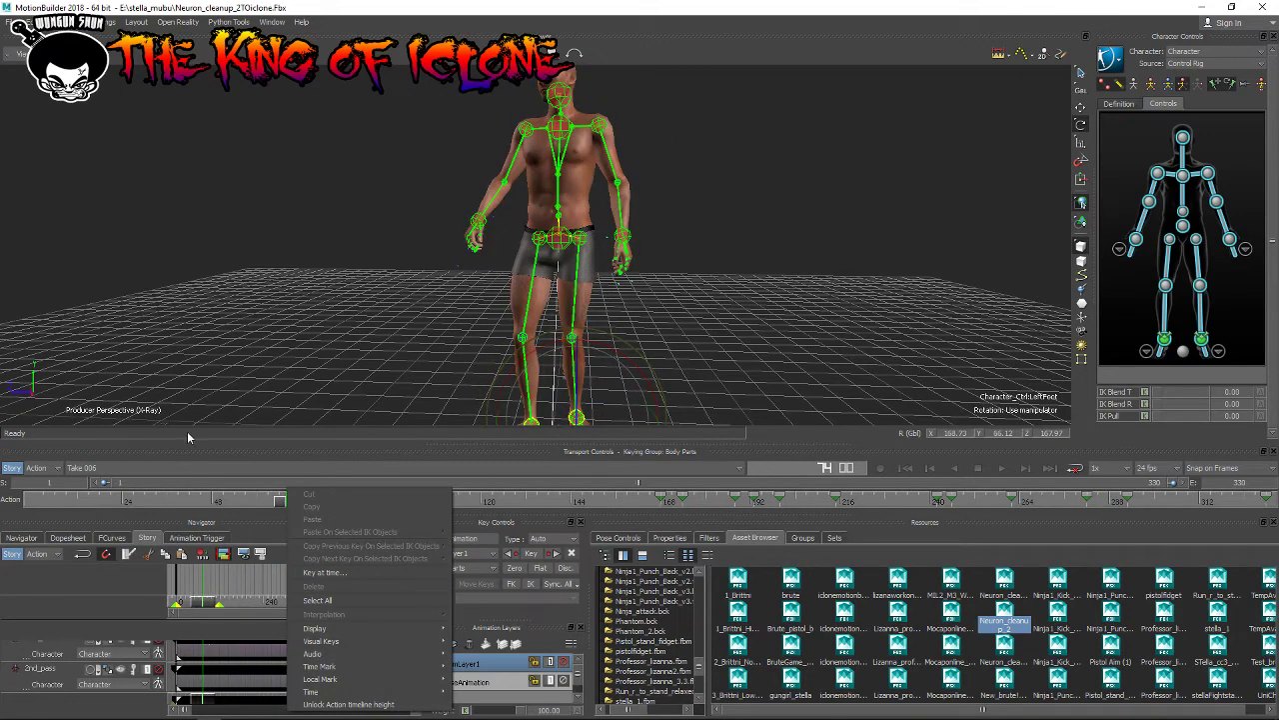
pyautogui.click(324, 270)
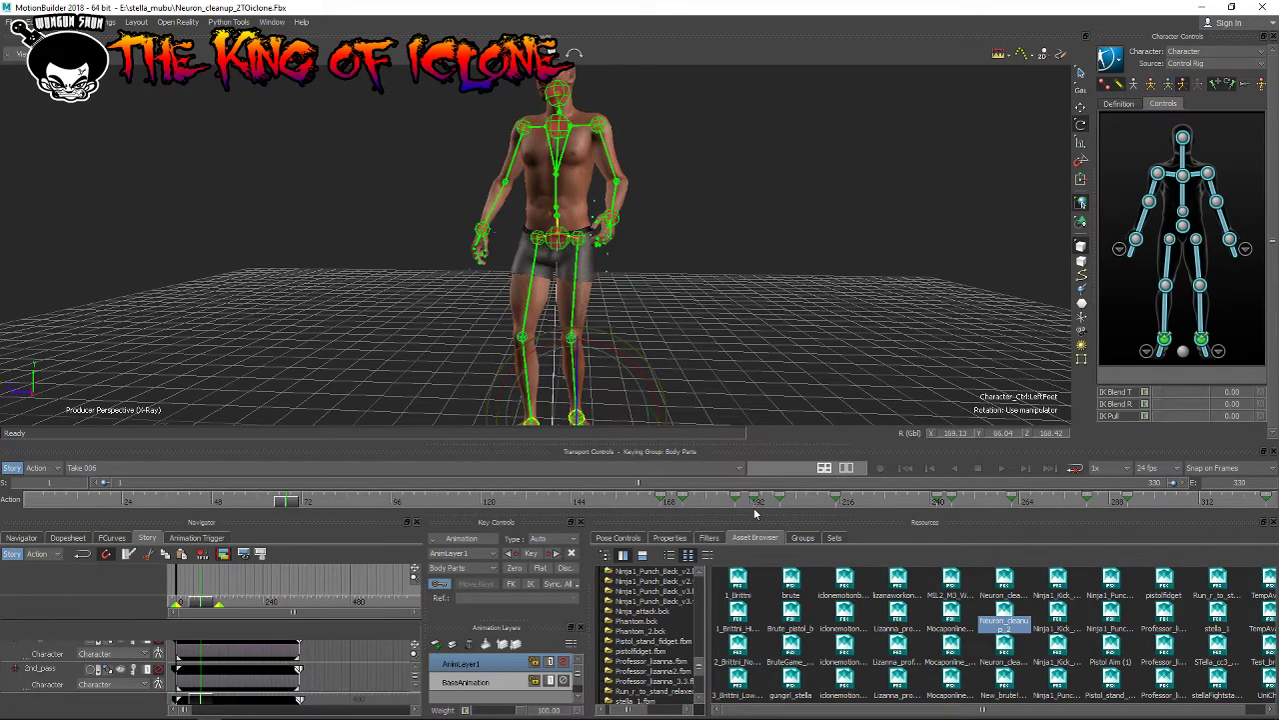
pyautogui.click(461, 537)
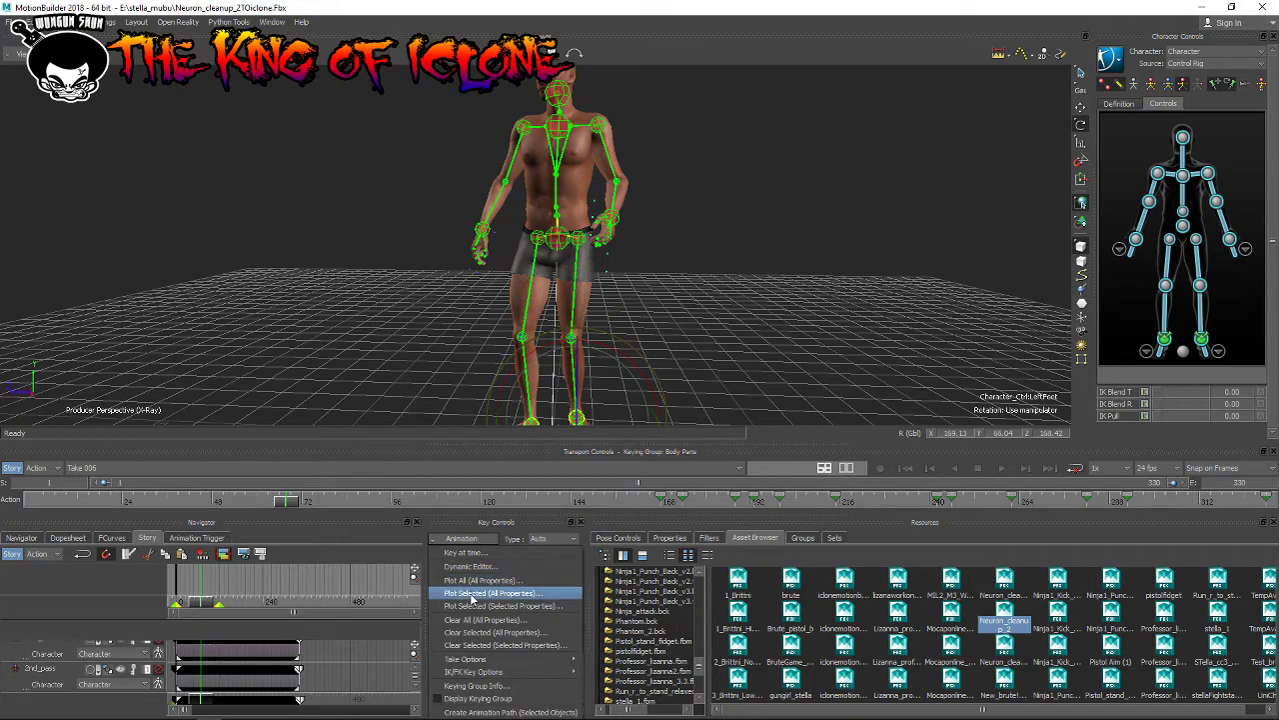
pyautogui.click(471, 595)
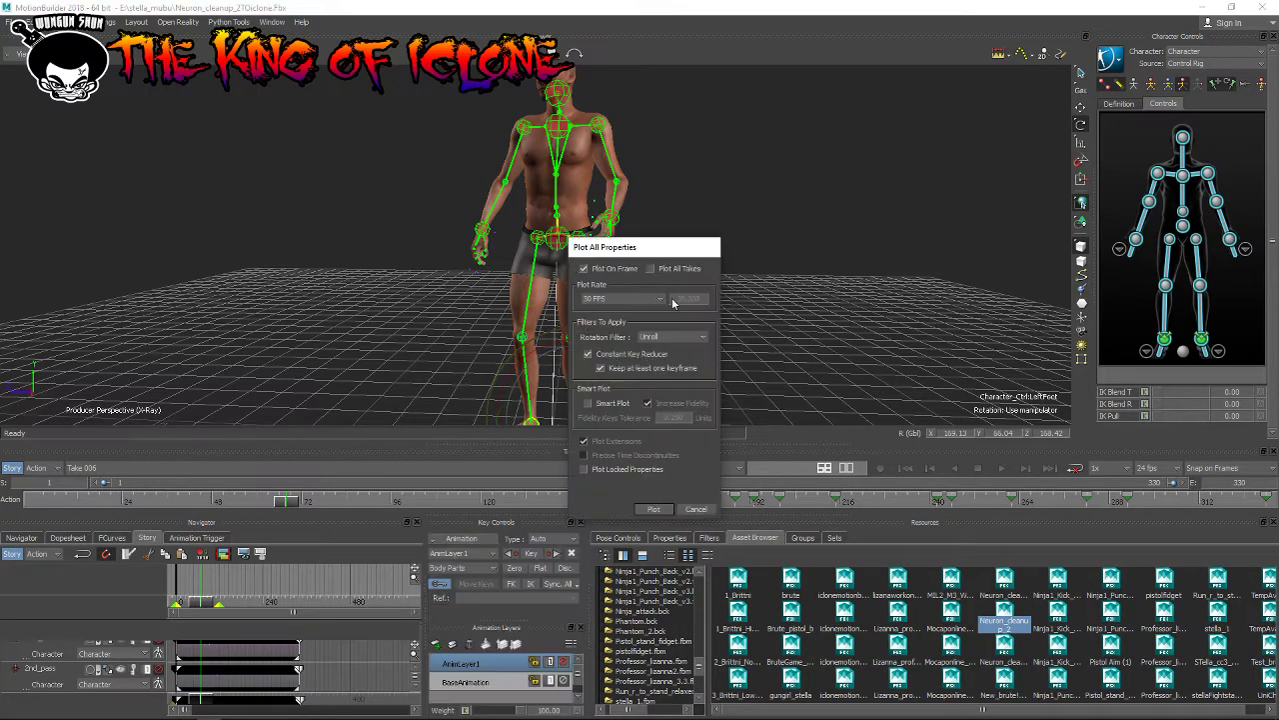
pyautogui.click(680, 338)
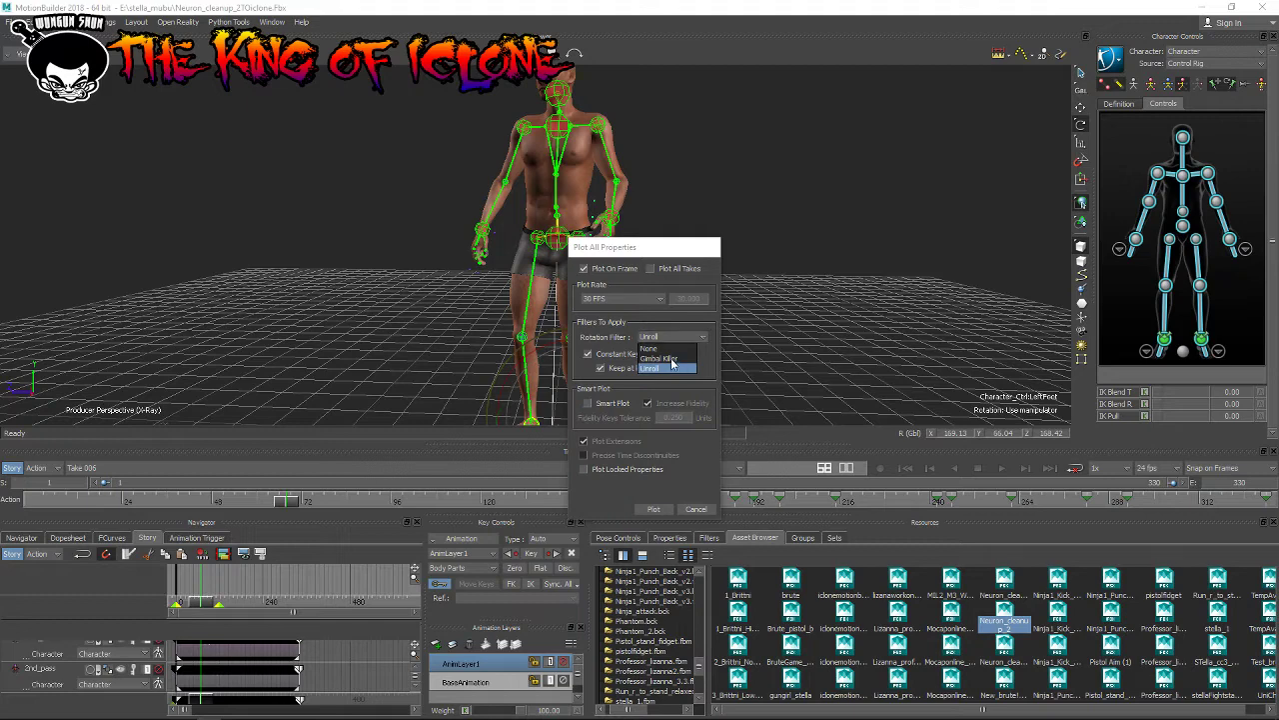
pyautogui.click(676, 366)
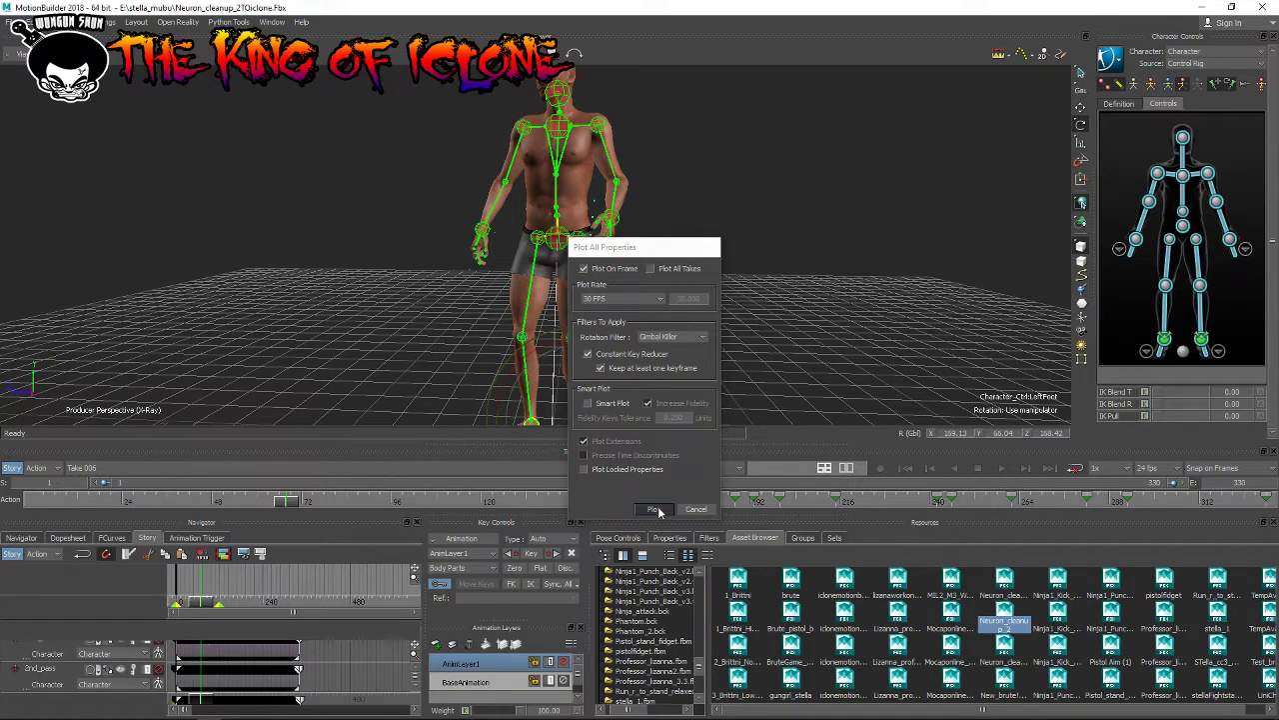
pyautogui.click(653, 510)
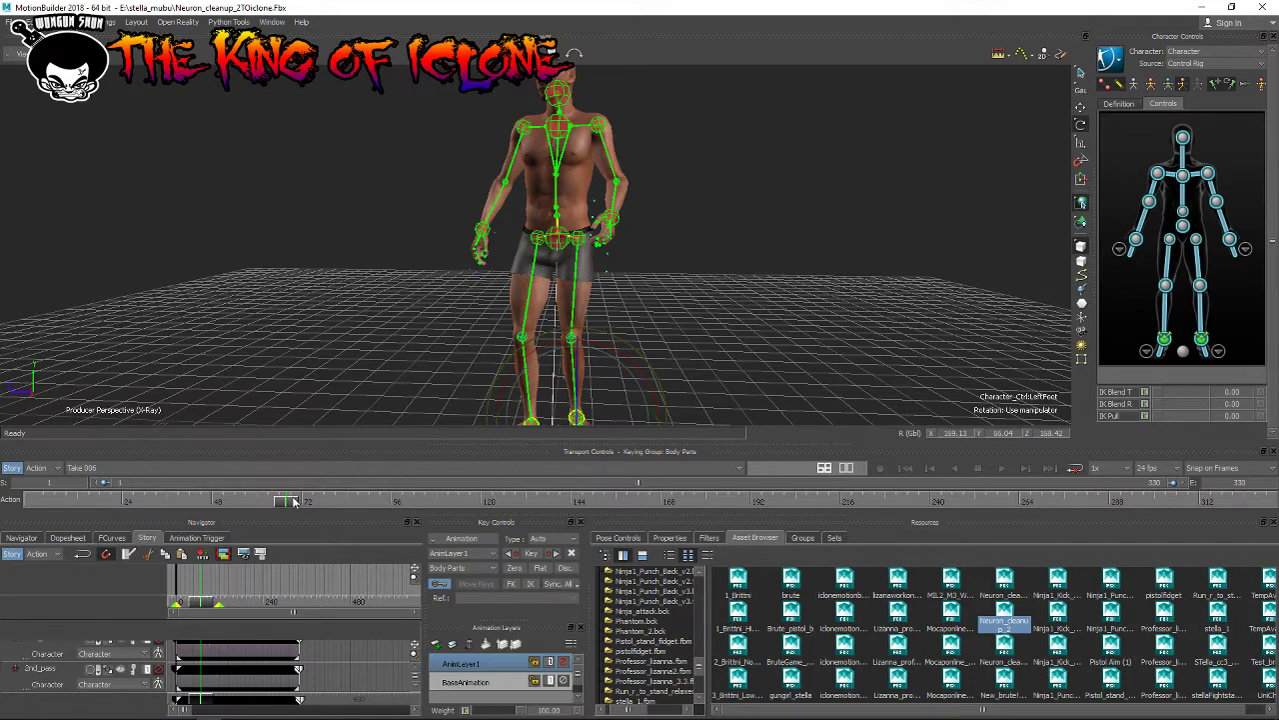
# Step: Select the BaseAnimation layer and scrub the plotted keys through to frame 330
pyautogui.moveTo(293, 507)
pyautogui.mouseDown()
pyautogui.moveTo(257, 514)
pyautogui.moveTo(532, 505)
pyautogui.mouseUp()
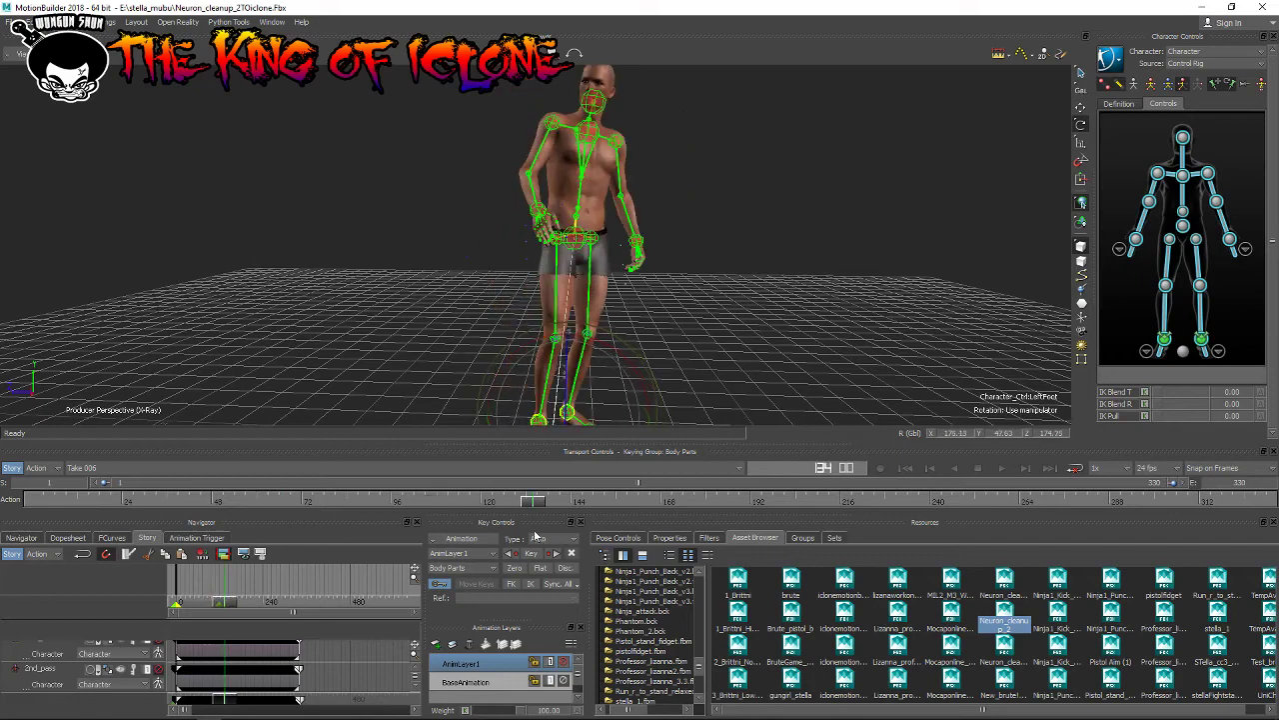
pyautogui.click(475, 683)
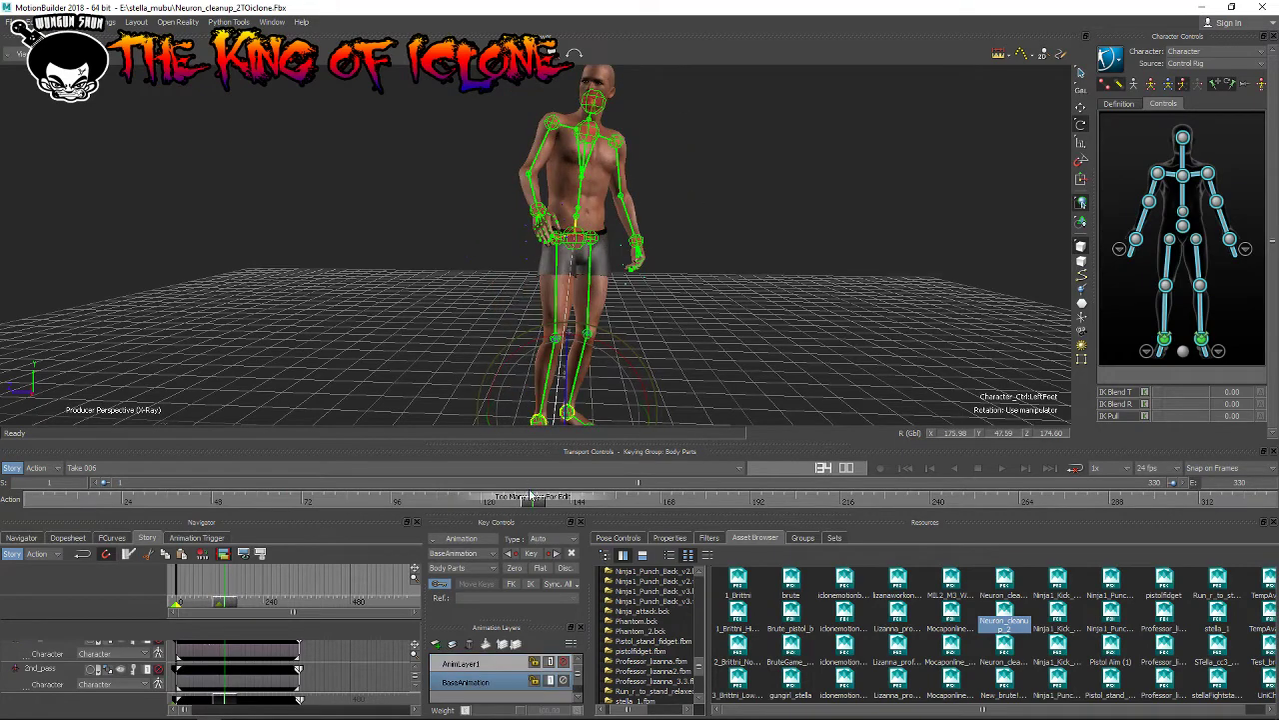
pyautogui.moveTo(532, 504); pyautogui.dragTo(679, 502)
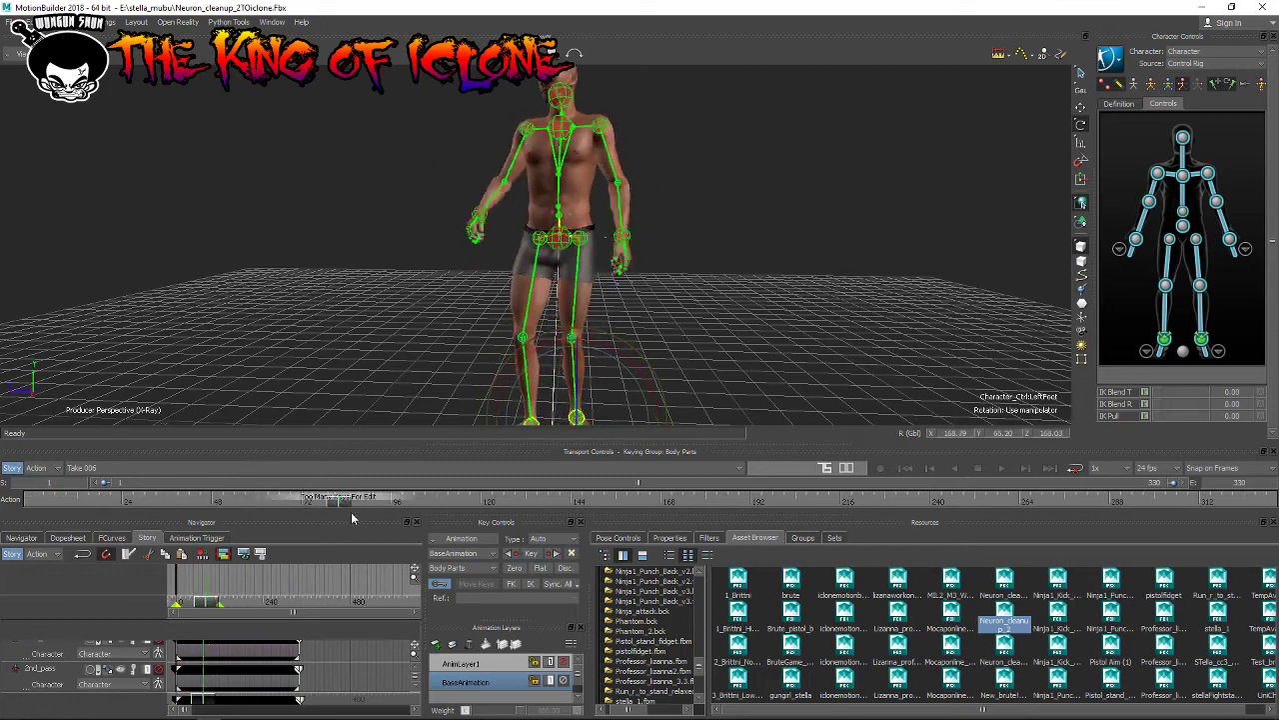
pyautogui.moveTo(679, 501)
pyautogui.mouseDown()
pyautogui.moveTo(486, 527)
pyautogui.moveTo(1127, 513)
pyautogui.mouseUp()
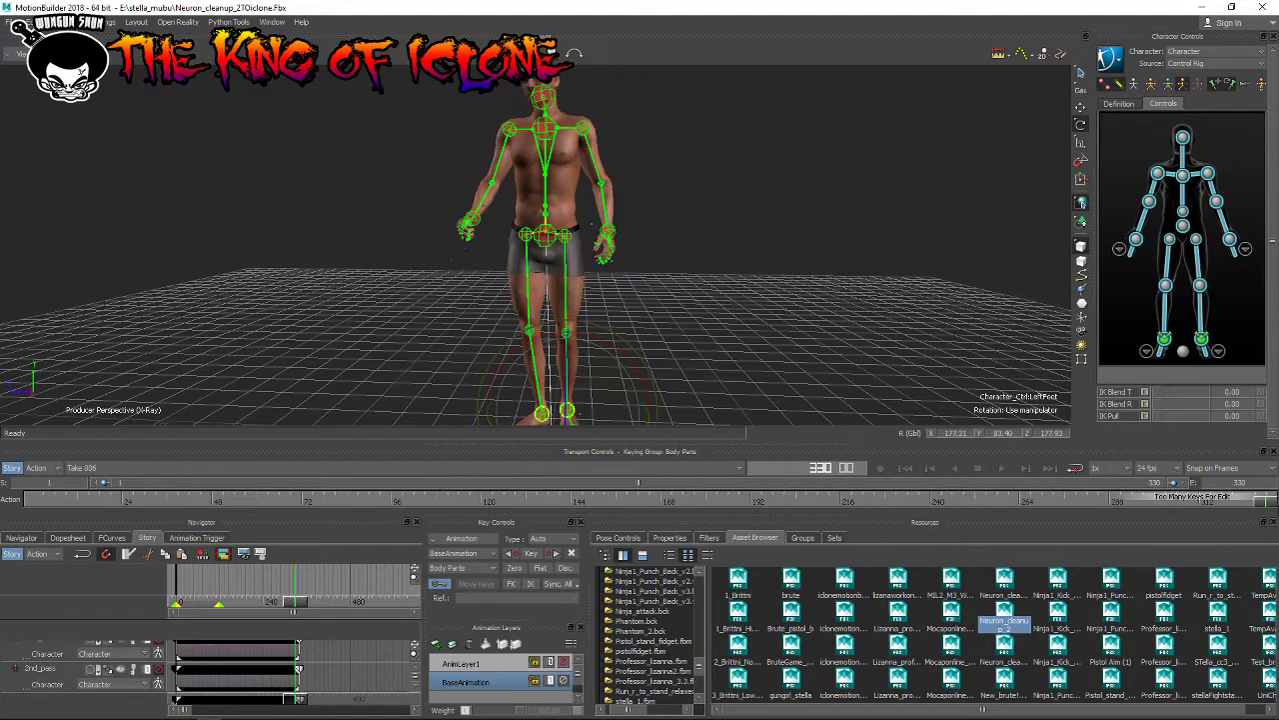
pyautogui.moveTo(1127, 514); pyautogui.dragTo(1256, 527)
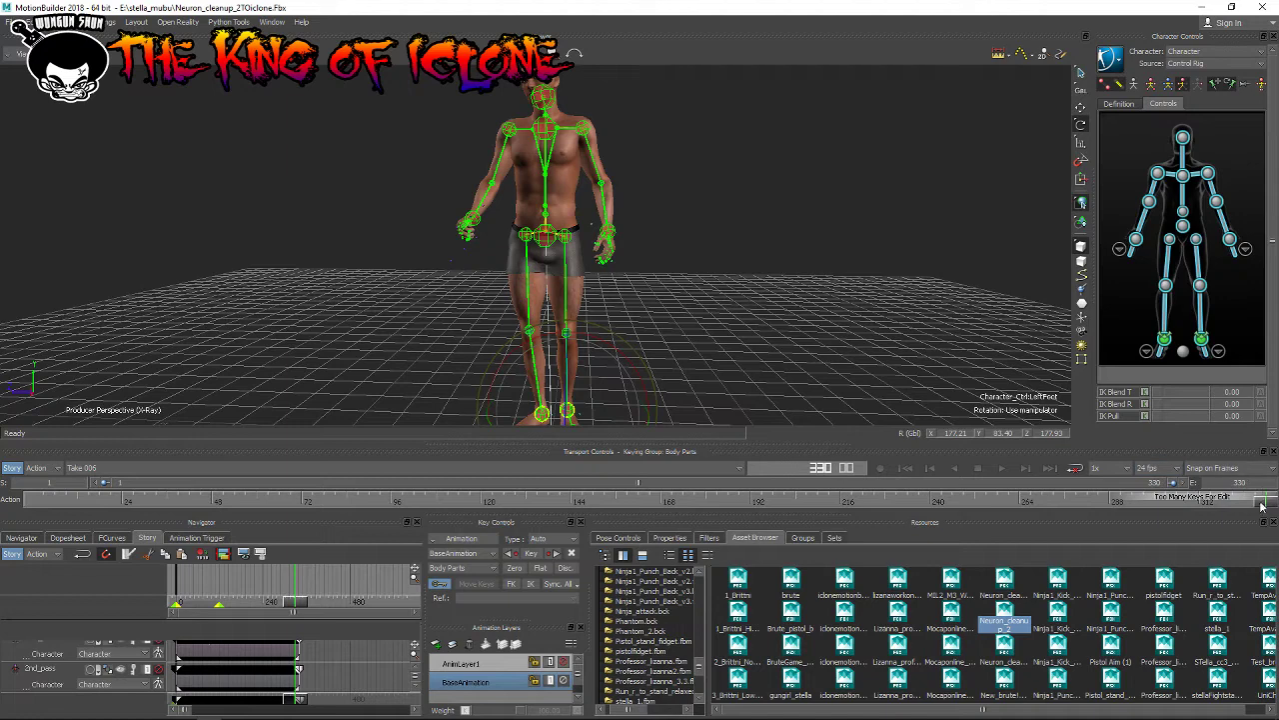
pyautogui.moveTo(1263, 508)
pyautogui.mouseDown()
pyautogui.moveTo(1044, 503)
pyautogui.moveTo(1278, 500)
pyautogui.mouseUp()
# Step: Delete the 2nd_pass, first_pass and Character Track tracks from the Story panel
pyautogui.scroll(2, 352, 683)
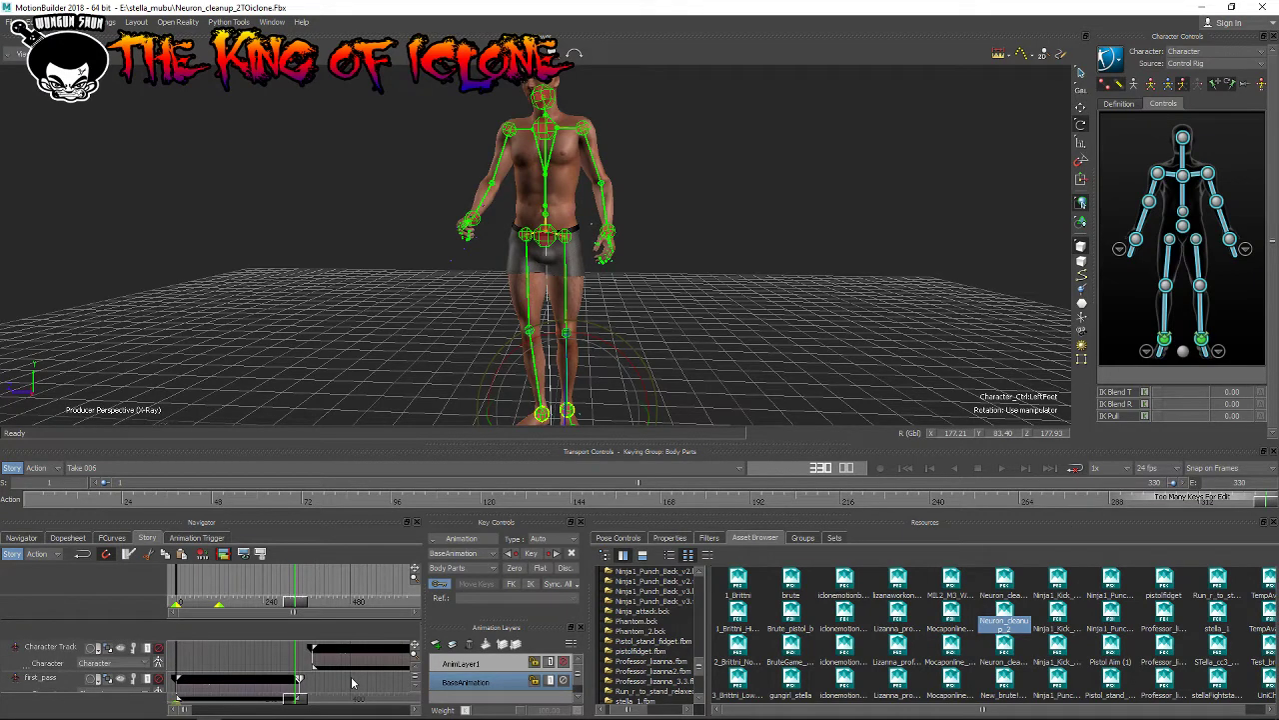
pyautogui.scroll(-1, 352, 682)
pyautogui.scroll(1, 352, 683)
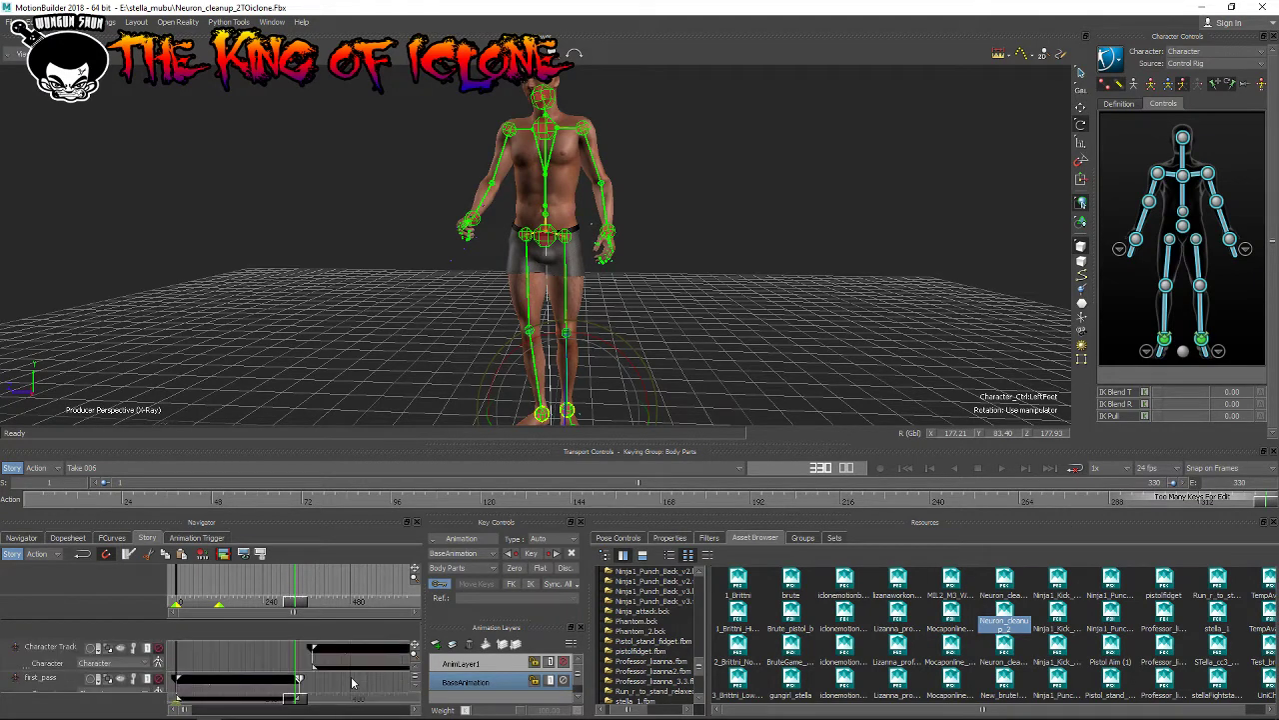
pyautogui.click(44, 654)
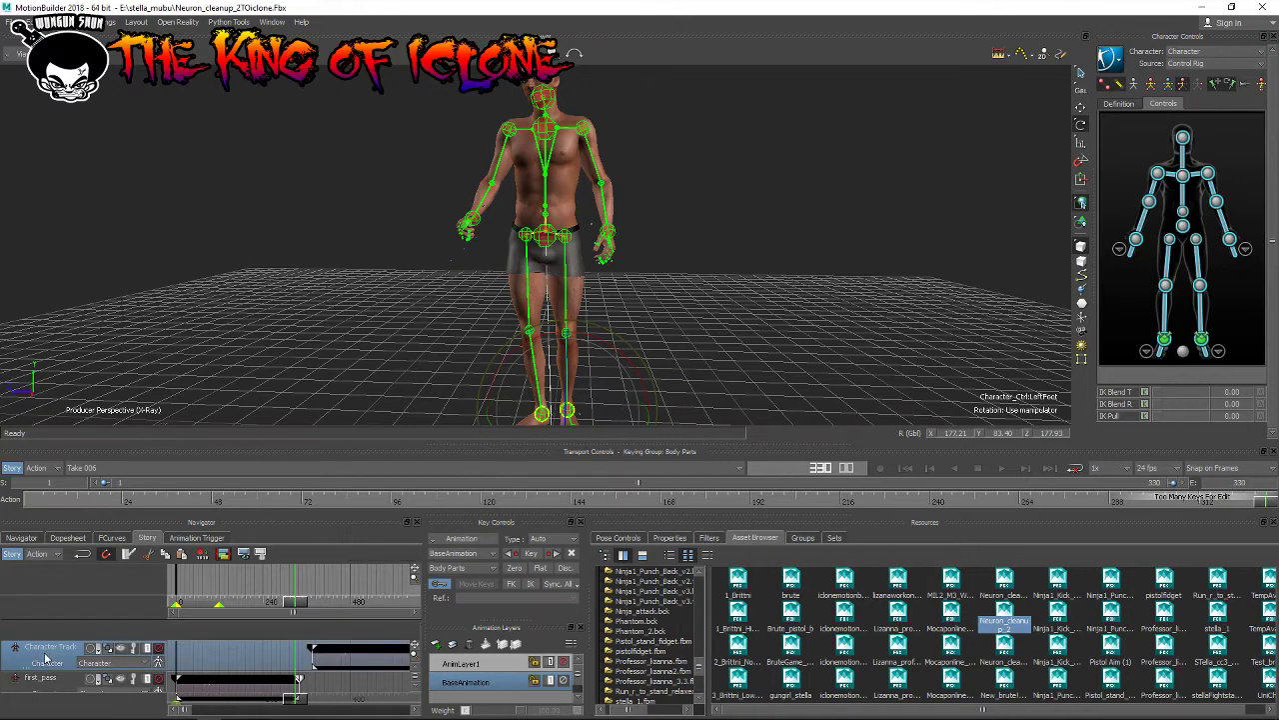
pyautogui.scroll(-1, 44, 660)
pyautogui.click(40, 680)
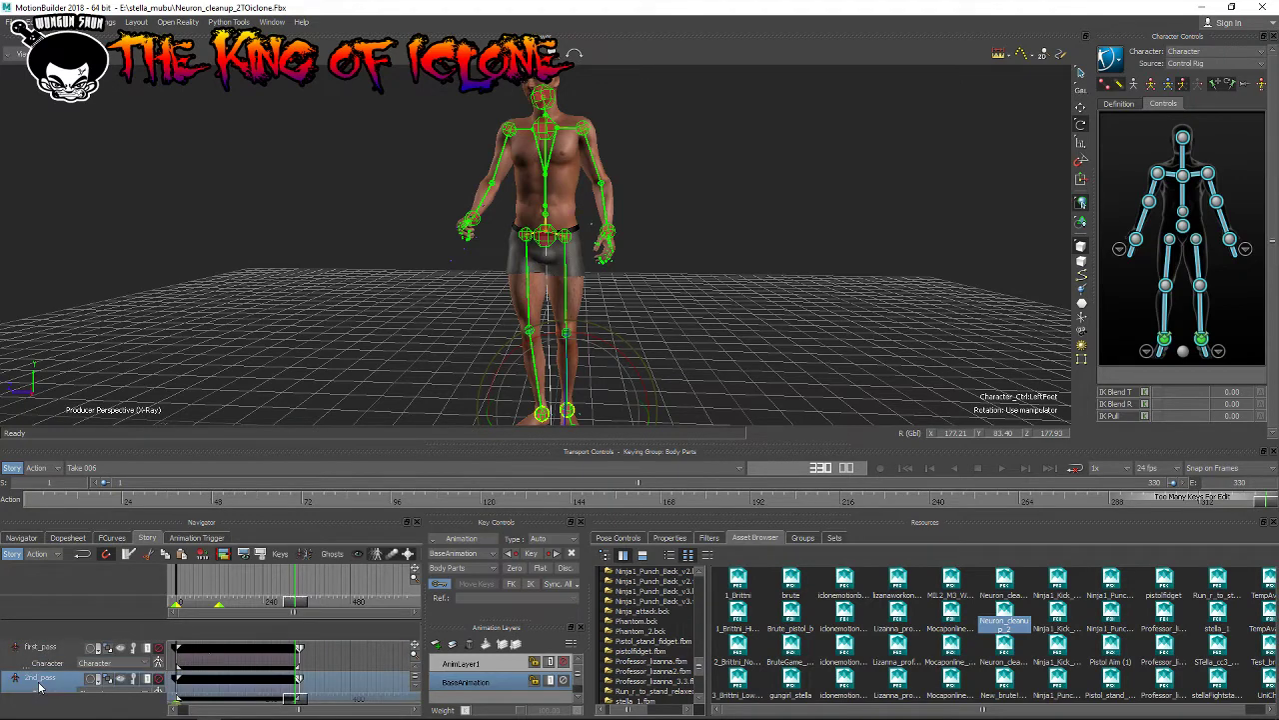
pyautogui.press('Delete')
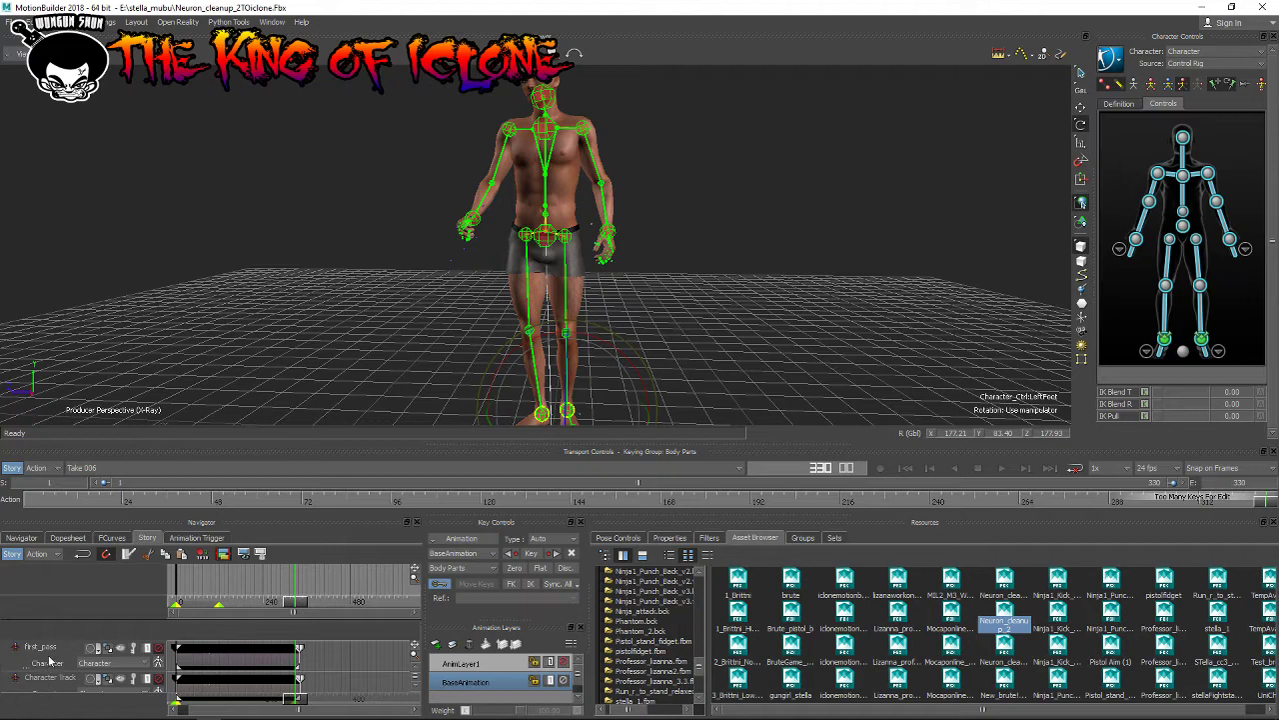
pyautogui.click(50, 659)
pyautogui.press('Delete')
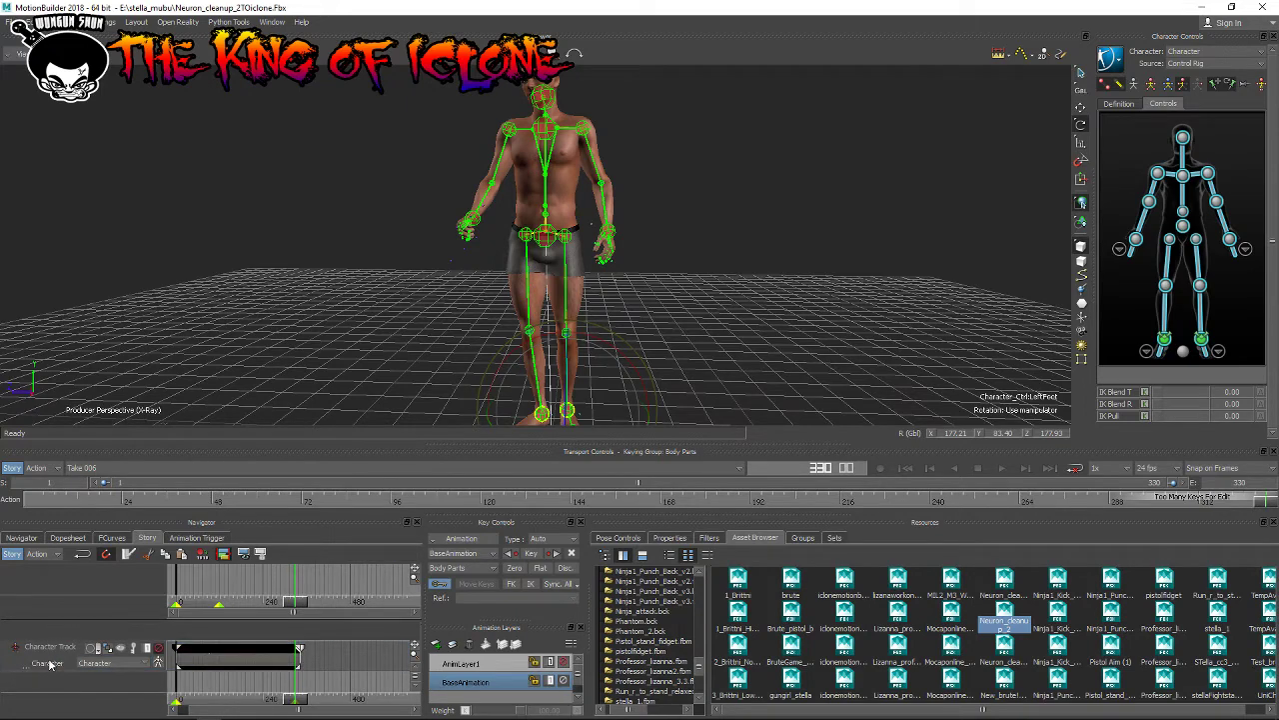
pyautogui.click(50, 664)
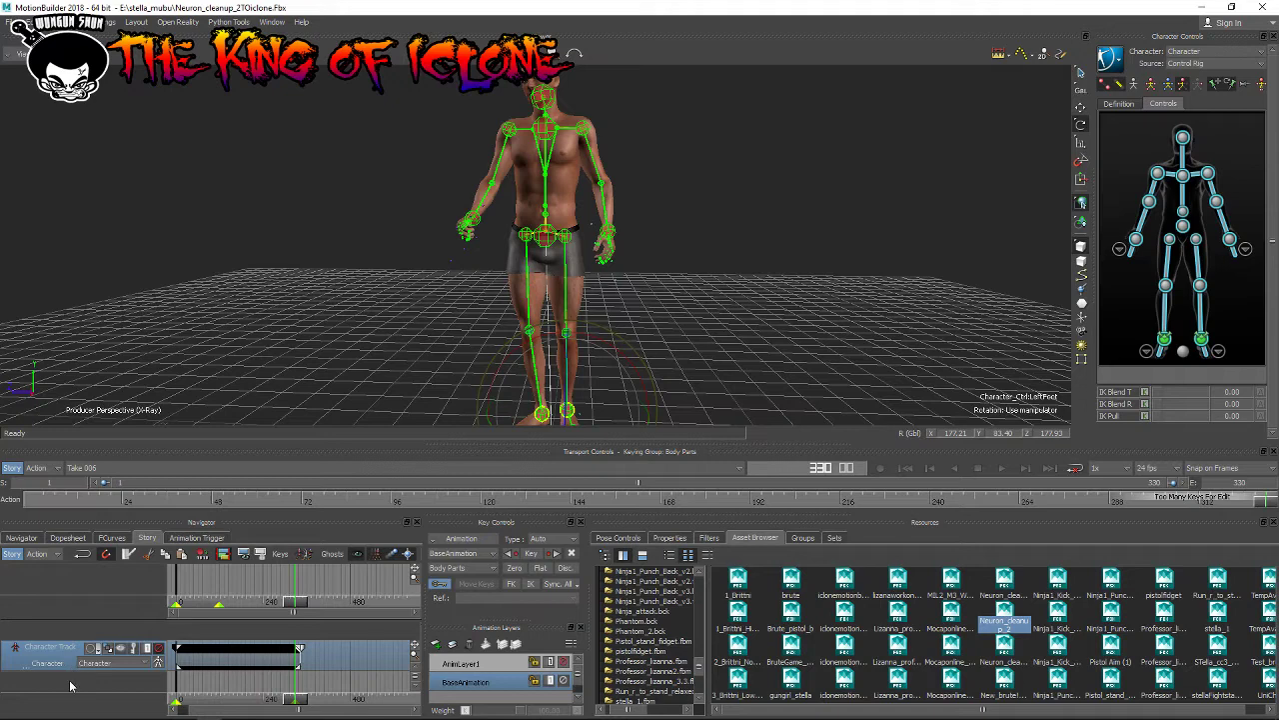
pyautogui.press('Delete')
# Step: Switch the viewer to Schematic view, then back to Perspective with Ctrl+E
pyautogui.click(14, 54)
pyautogui.moveTo(40, 108)
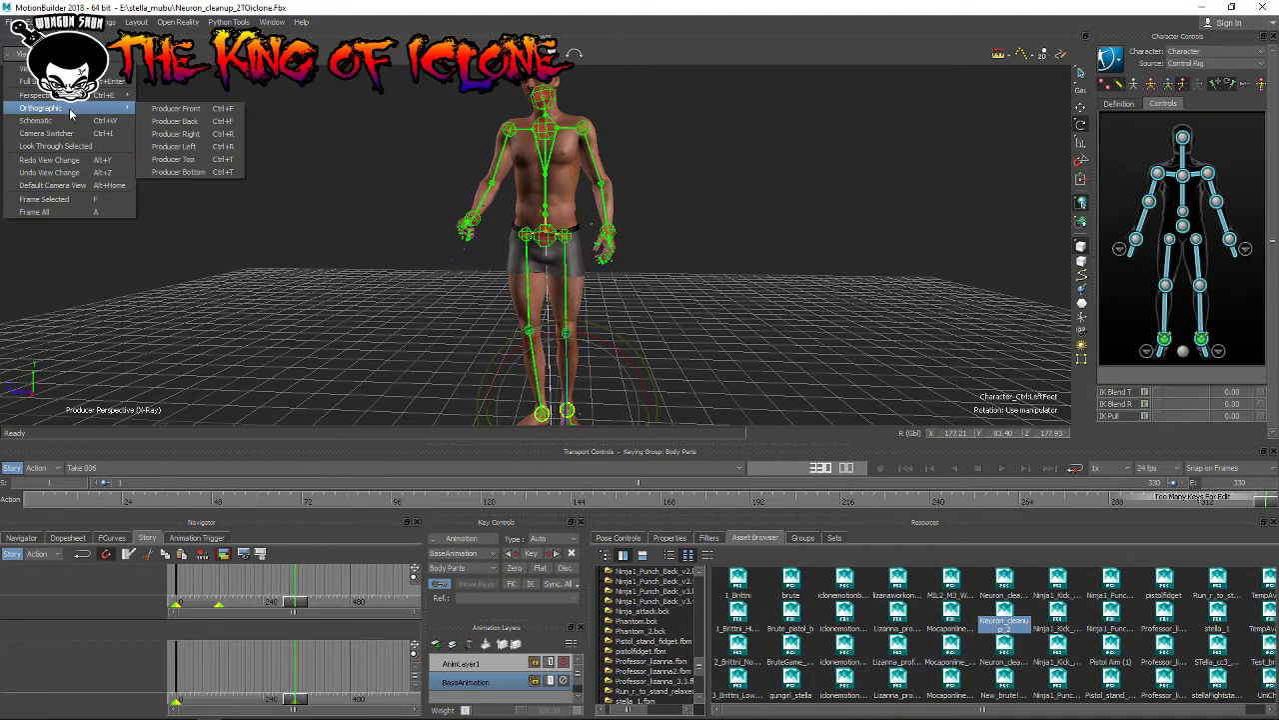
pyautogui.click(70, 121)
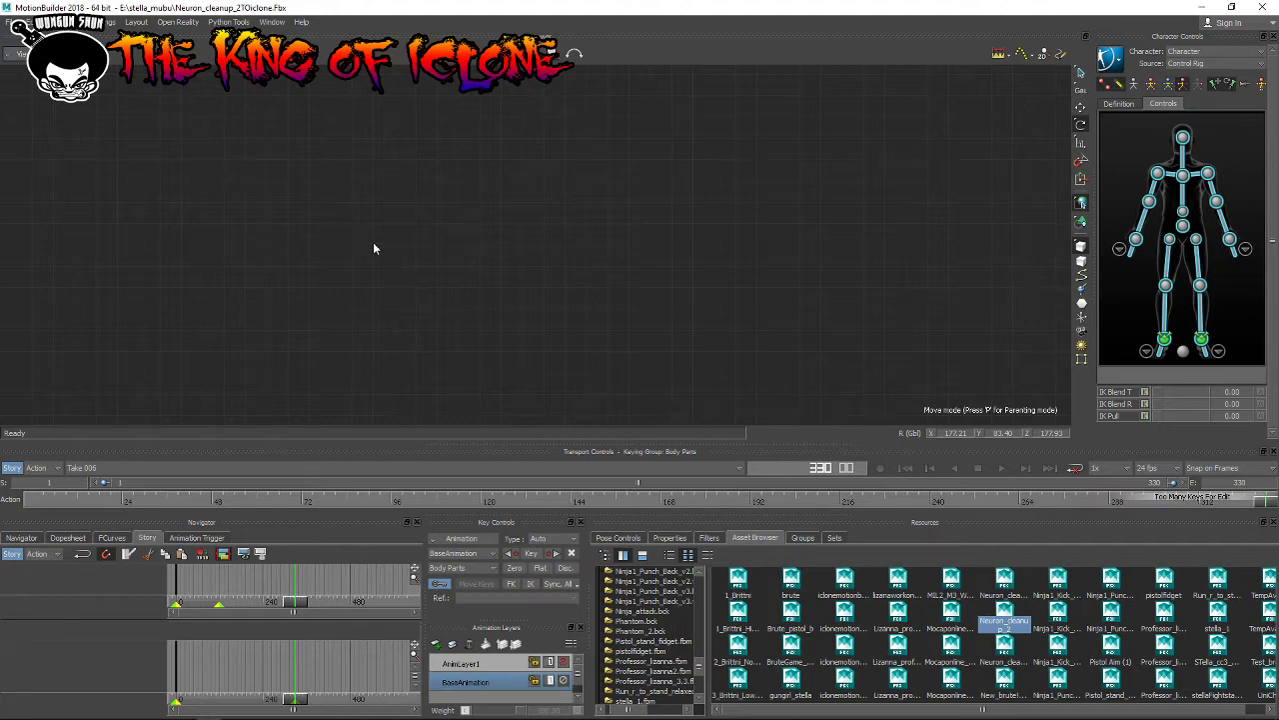
pyautogui.hotkey('ctrl', 'e')
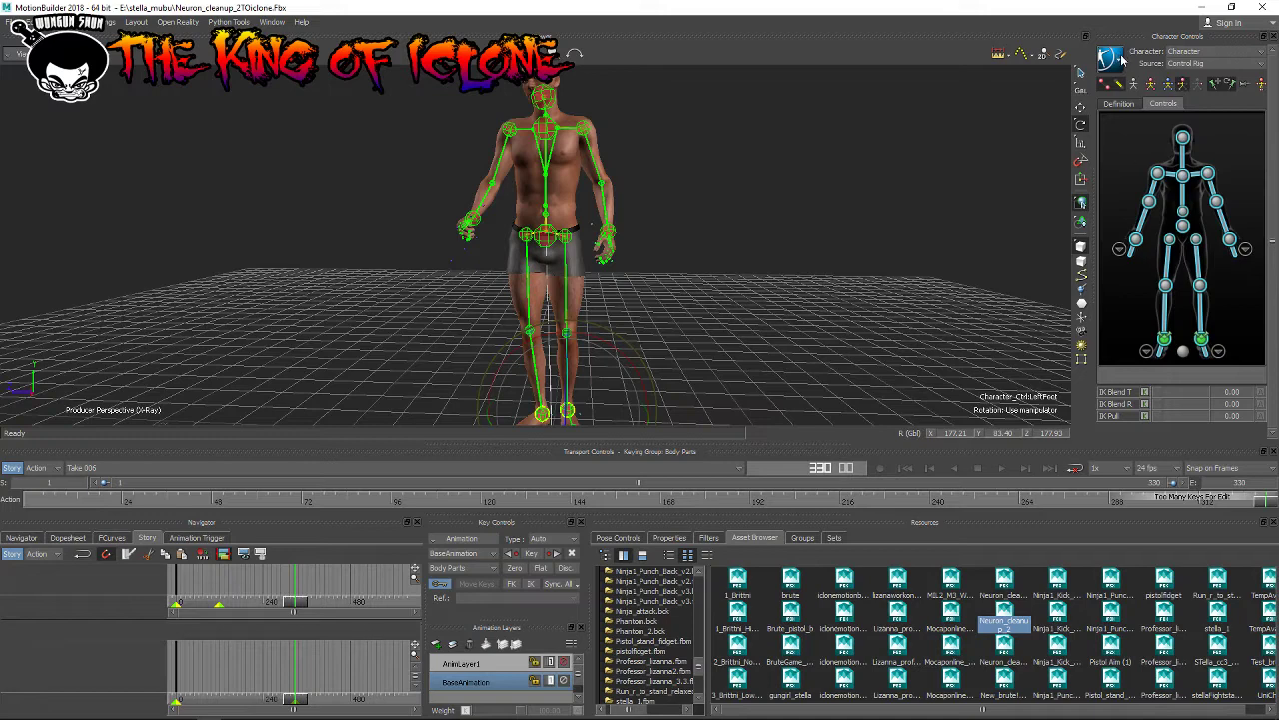
# Step: Bake (plot) the animation to the skeleton and play back the result
pyautogui.click(1123, 58)
pyautogui.moveTo(1130, 131)
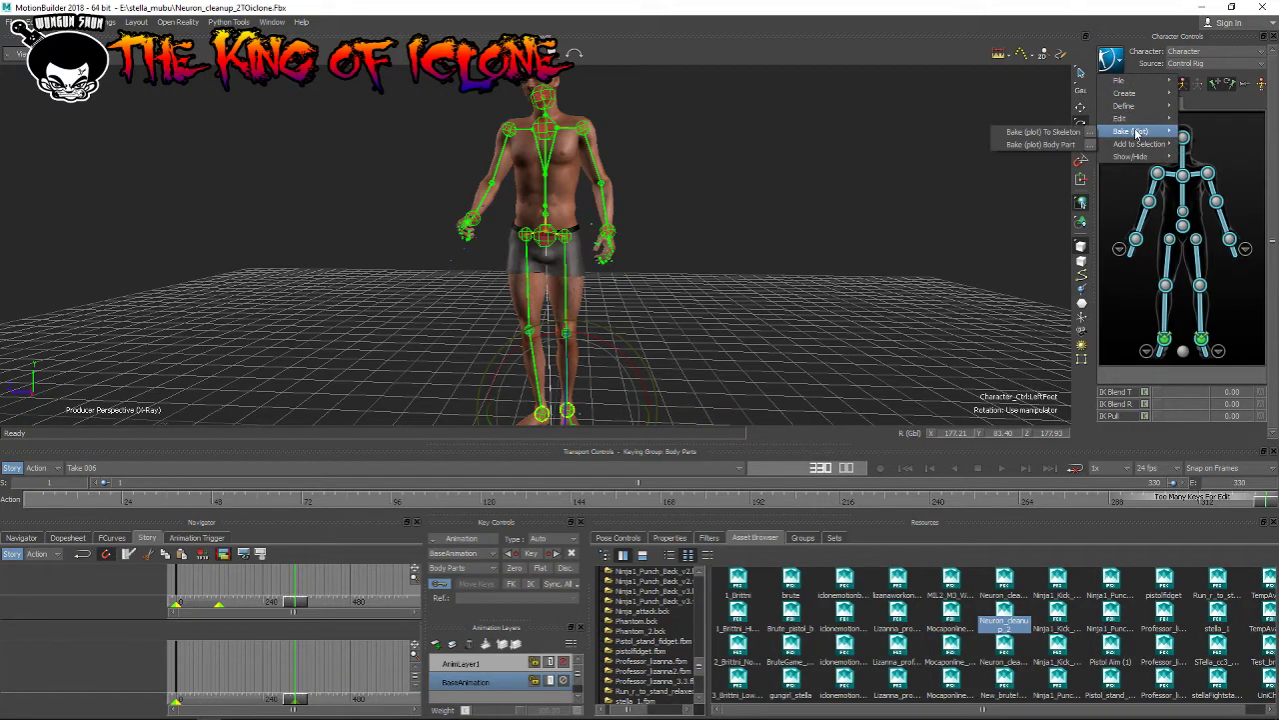
pyautogui.click(1048, 133)
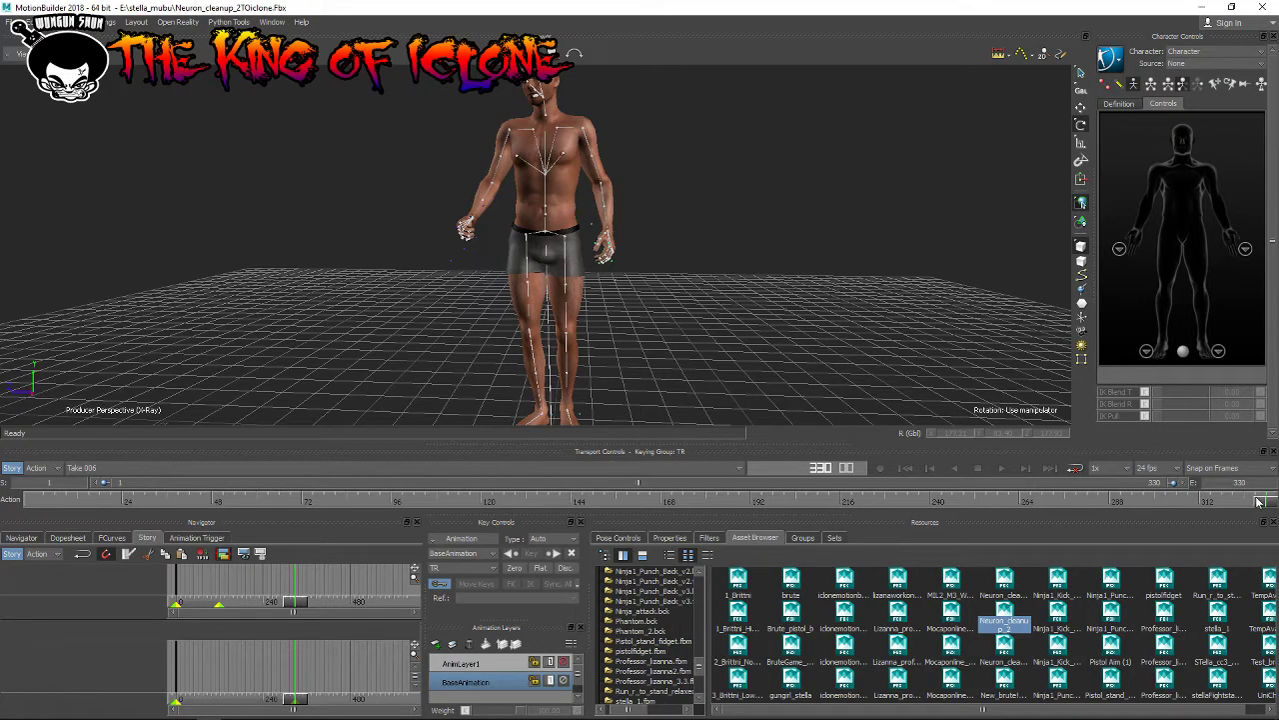
pyautogui.moveTo(1261, 501); pyautogui.dragTo(35, 499)
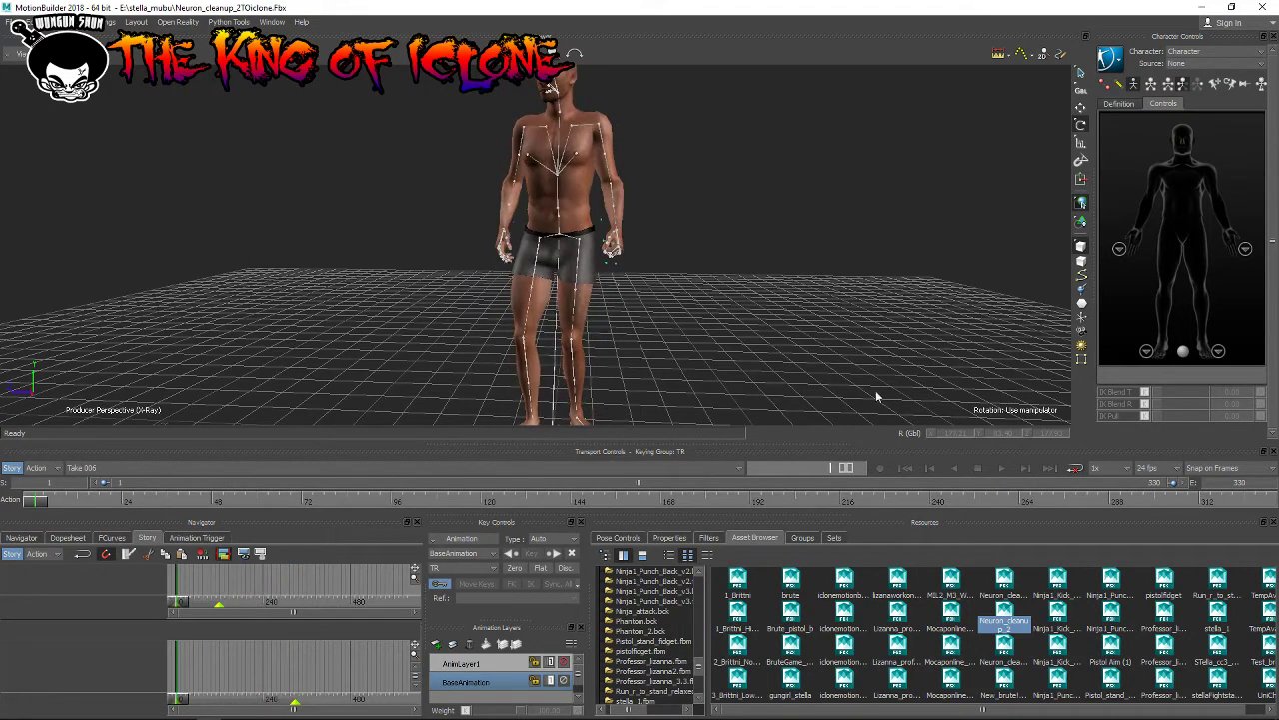
pyautogui.click(1001, 468)
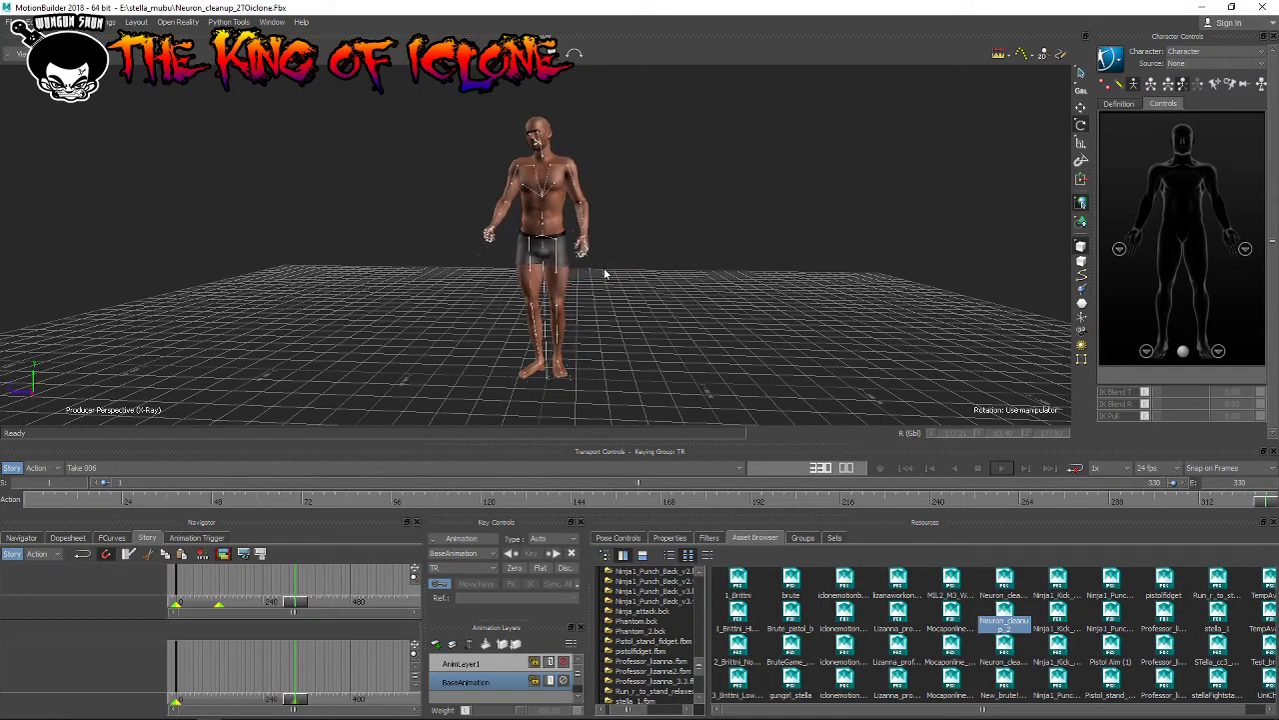
# Step: Scrub through the baked take from end to start to review its poses
pyautogui.moveTo(1263, 510)
pyautogui.mouseDown()
pyautogui.moveTo(443, 508)
pyautogui.moveTo(645, 508)
pyautogui.mouseUp()
pyautogui.click(175, 500)
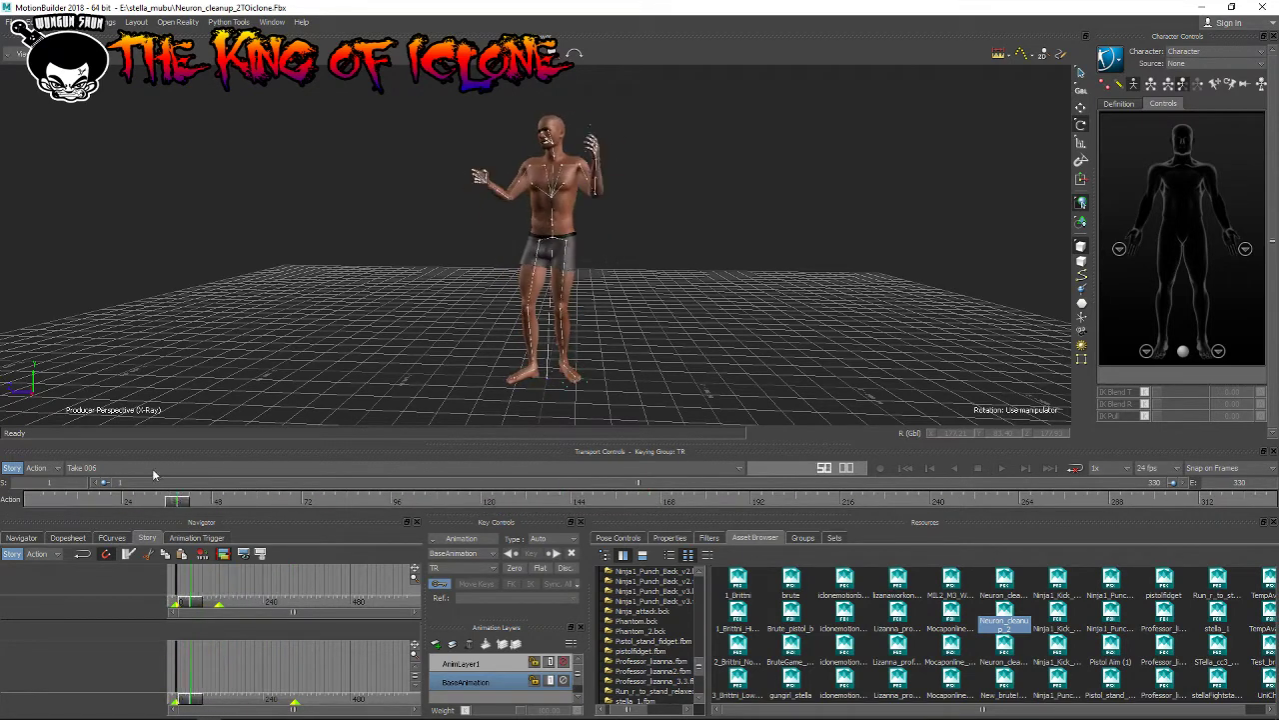
pyautogui.moveTo(165, 500); pyautogui.dragTo(35, 499)
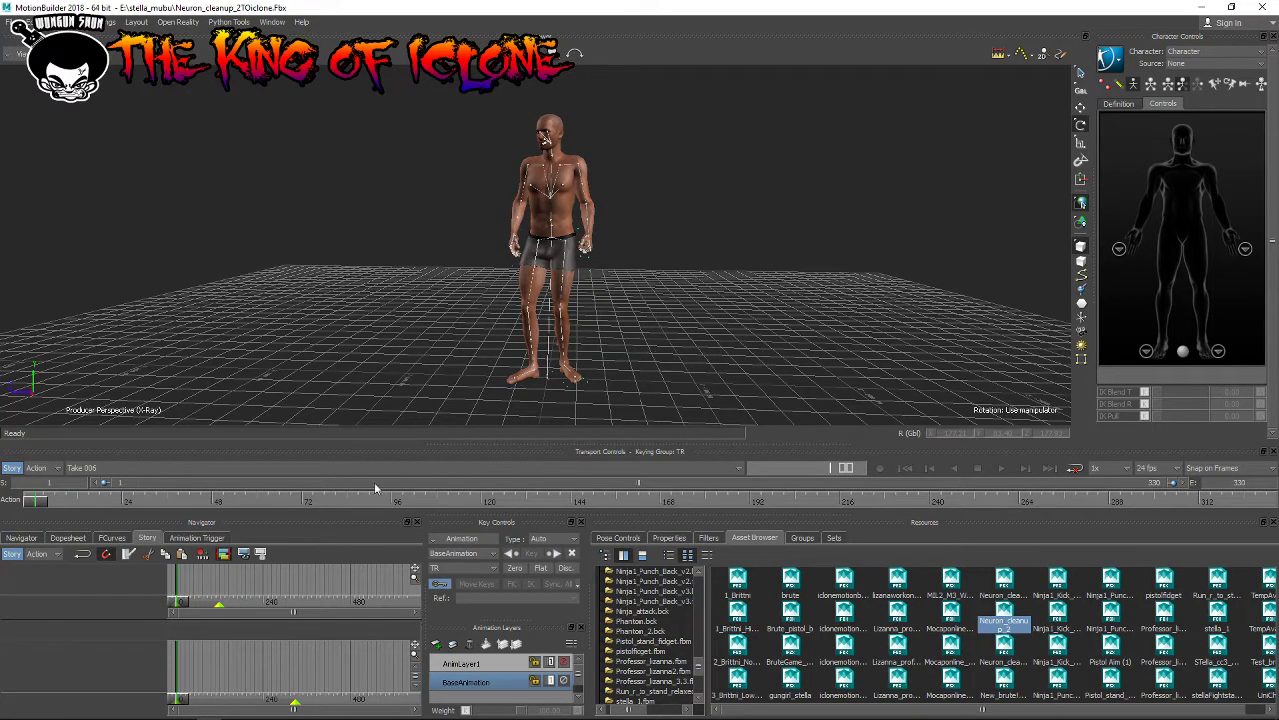
pyautogui.moveTo(46, 502)
pyautogui.mouseDown()
pyautogui.moveTo(4, 508)
pyautogui.moveTo(1211, 502)
pyautogui.mouseUp()
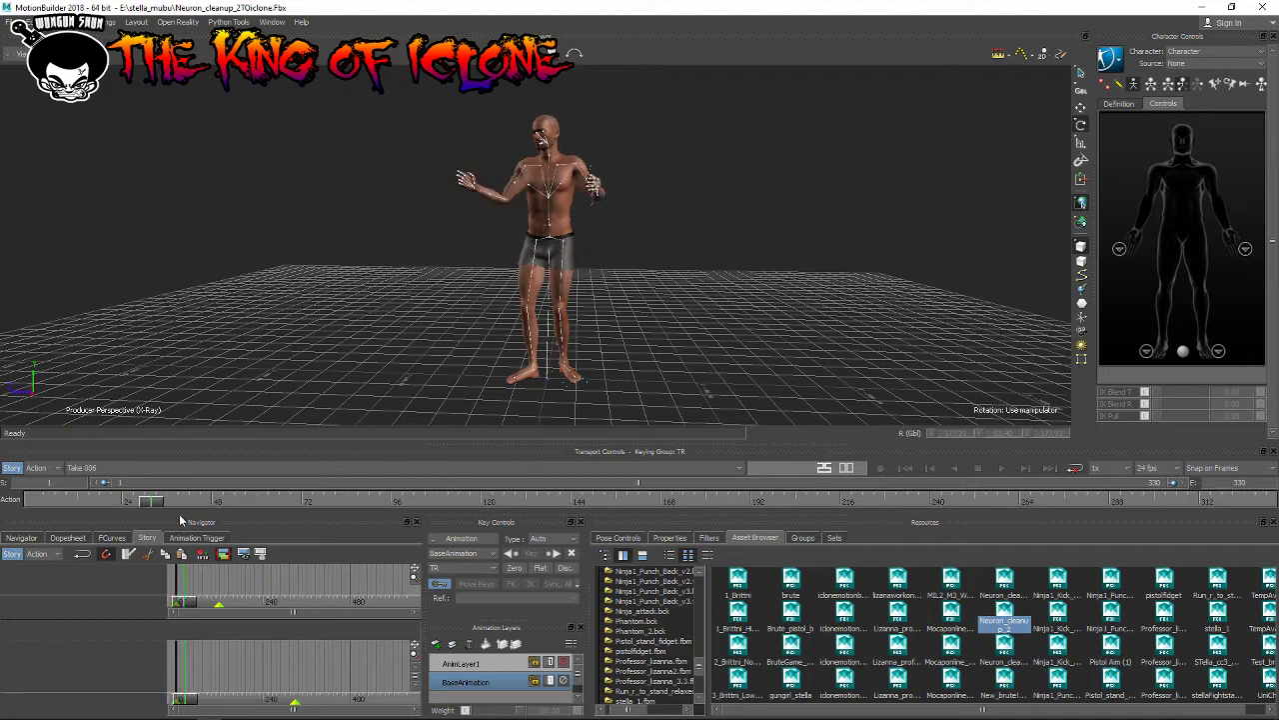
pyautogui.moveTo(1211, 545)
pyautogui.mouseDown()
pyautogui.moveTo(1053, 546)
pyautogui.moveTo(1278, 546)
pyautogui.moveTo(37, 512)
pyautogui.mouseUp()
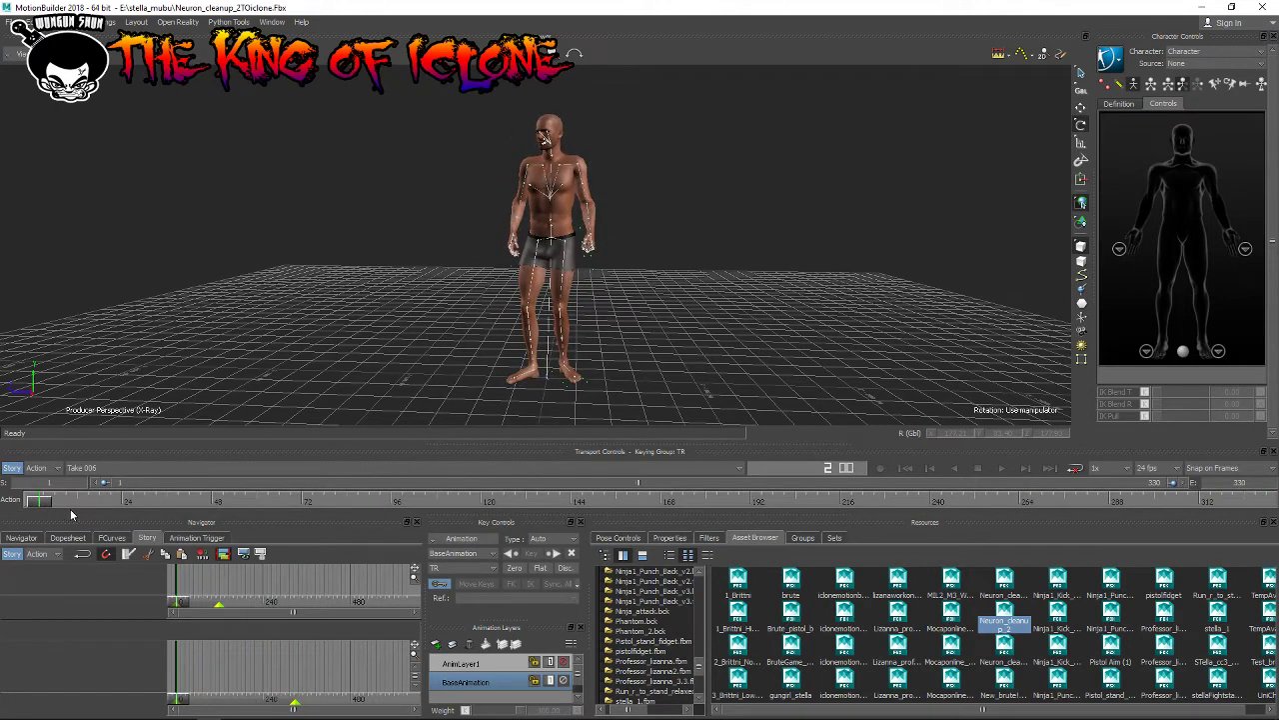
pyautogui.moveTo(48, 511); pyautogui.dragTo(35, 508)
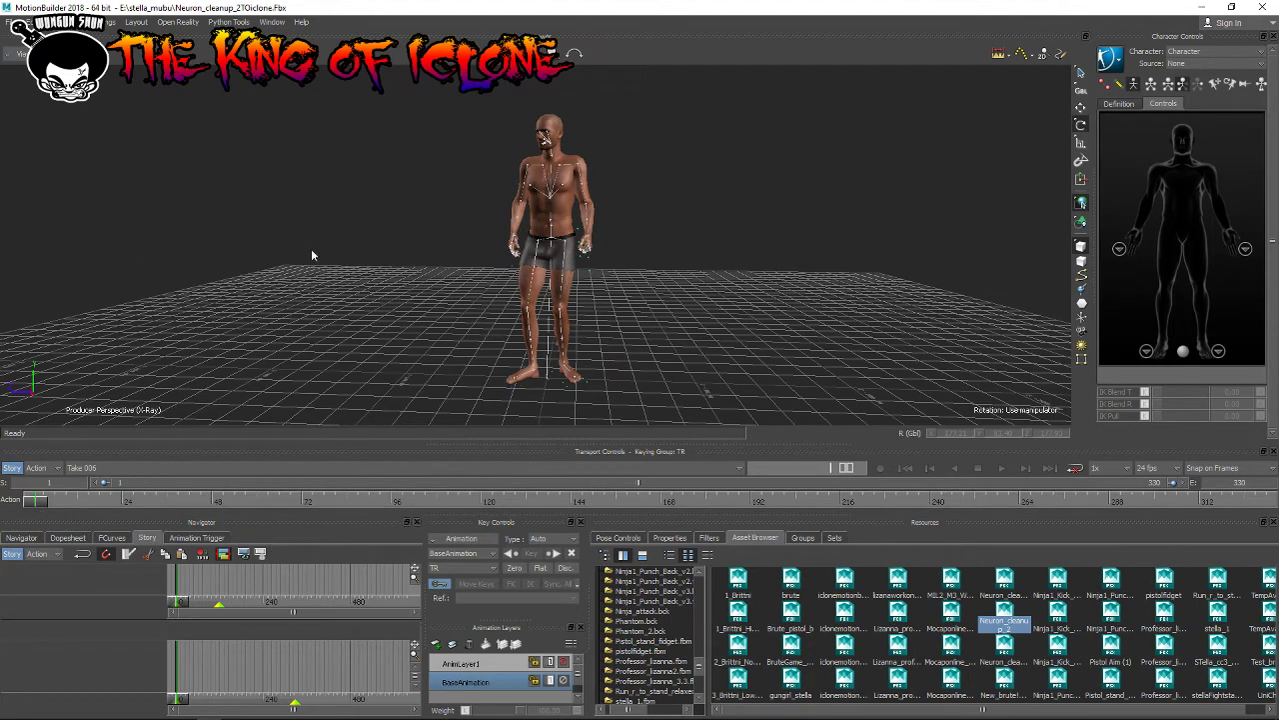
# Step: Expand Takes in the Navigator and delete Take 007
pyautogui.click(23, 540)
pyautogui.scroll(-2, 68, 668)
pyautogui.scroll(-2, 68, 668)
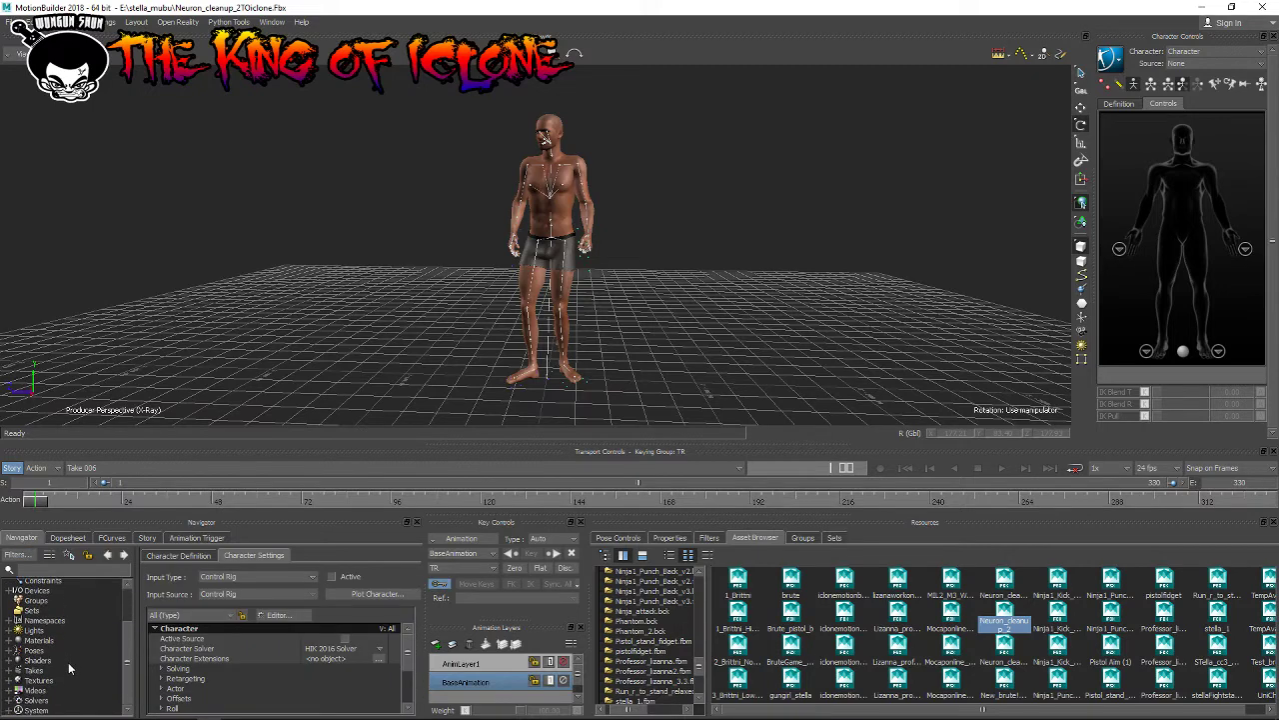
pyautogui.click(13, 672)
pyautogui.scroll(-2, 57, 675)
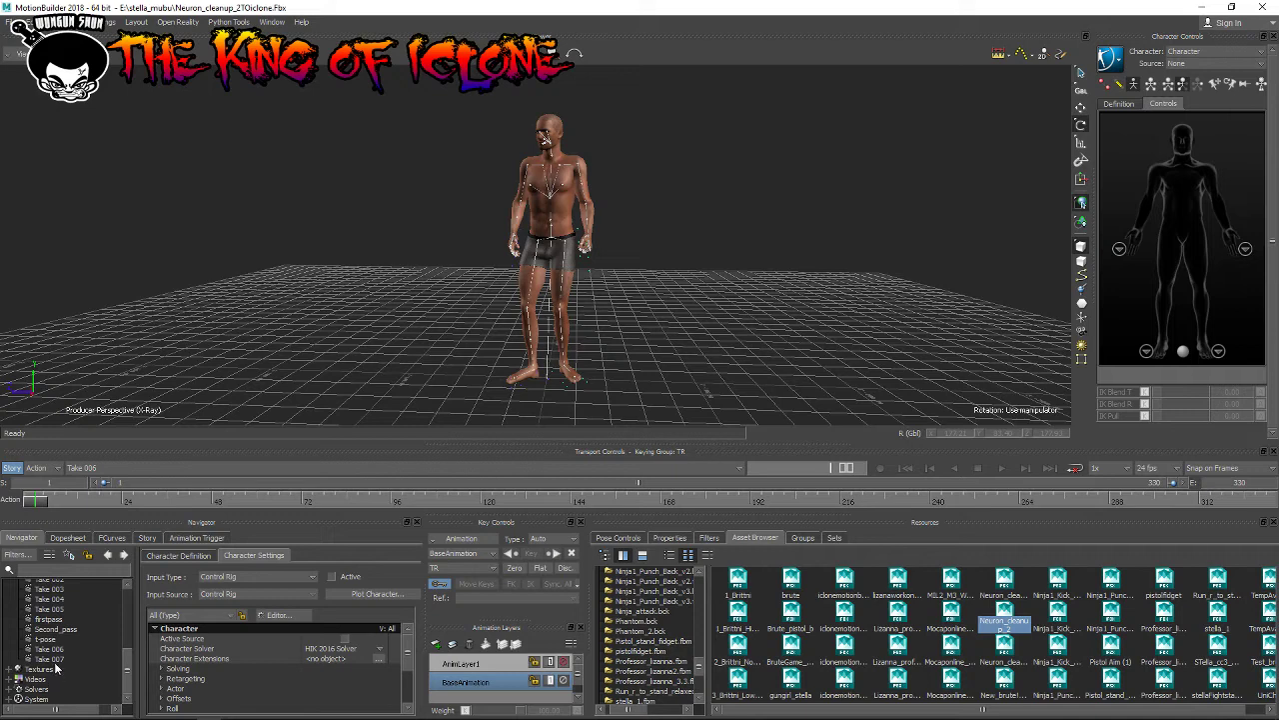
pyautogui.click(57, 661)
pyautogui.rightClick(56, 664)
pyautogui.moveTo(84, 588)
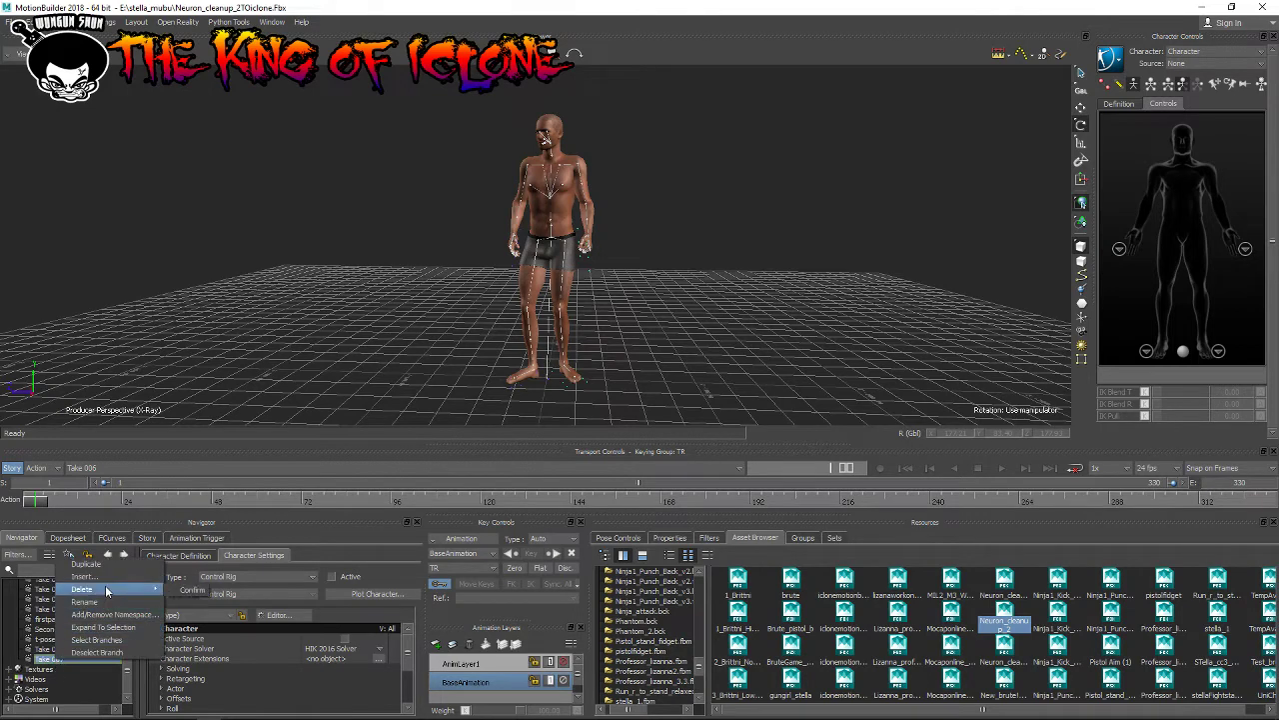
pyautogui.click(204, 595)
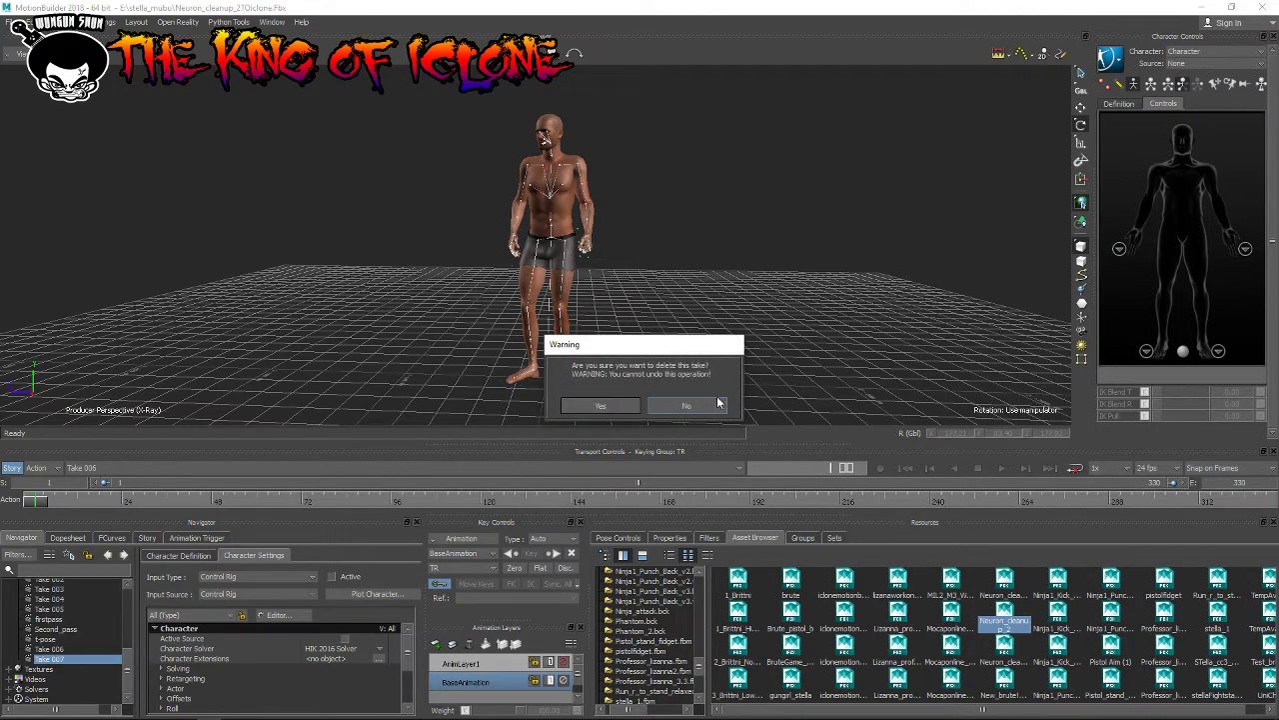
pyautogui.click(615, 410)
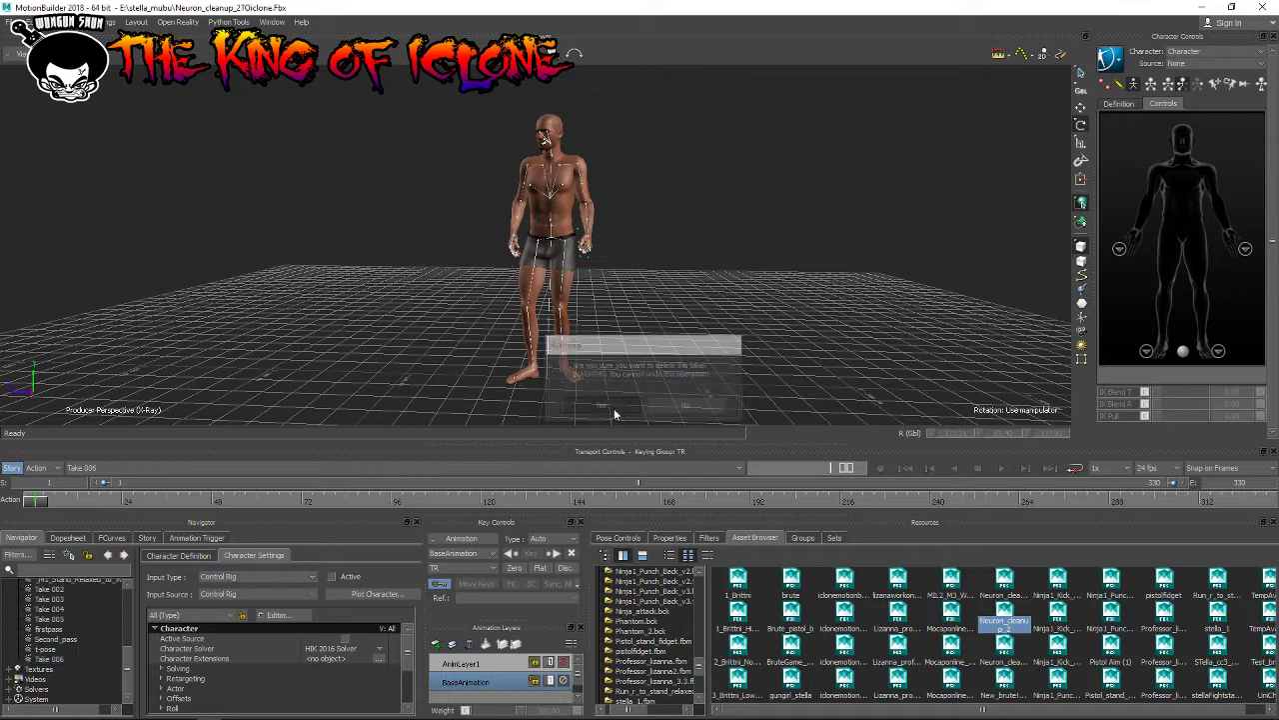
# Step: Make t-pose the current take
pyautogui.click(58, 650)
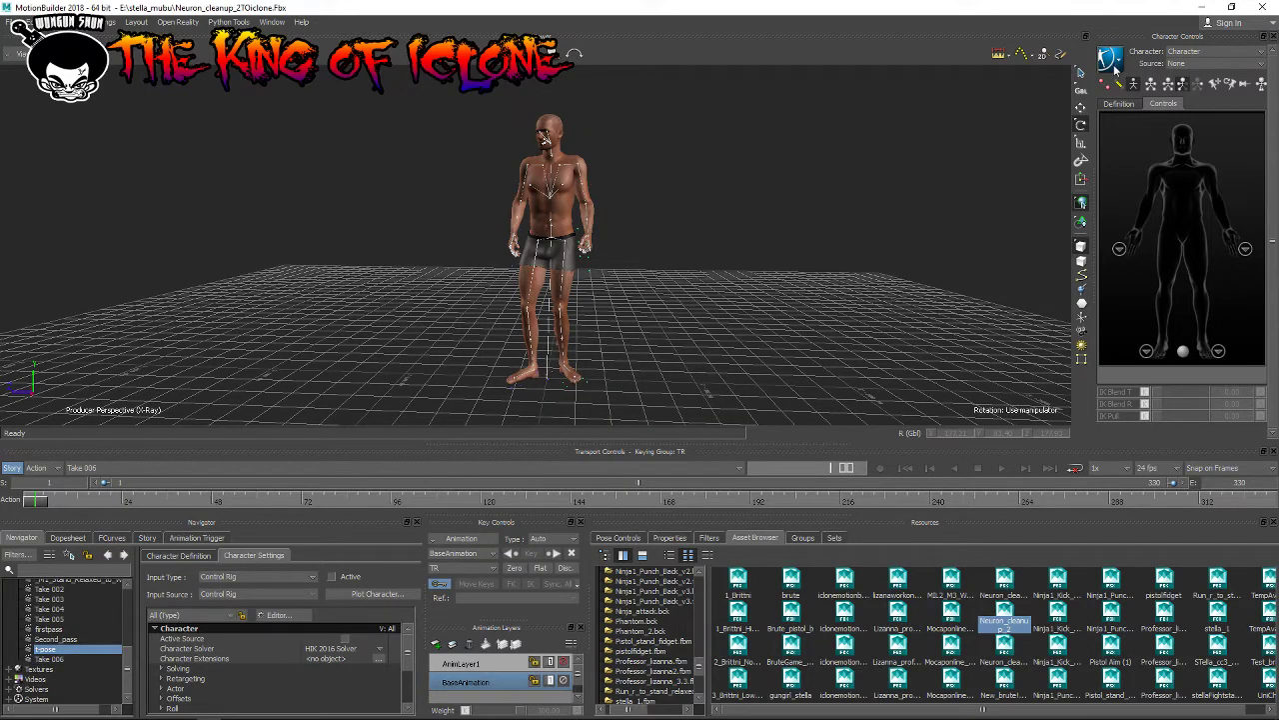
pyautogui.click(266, 466)
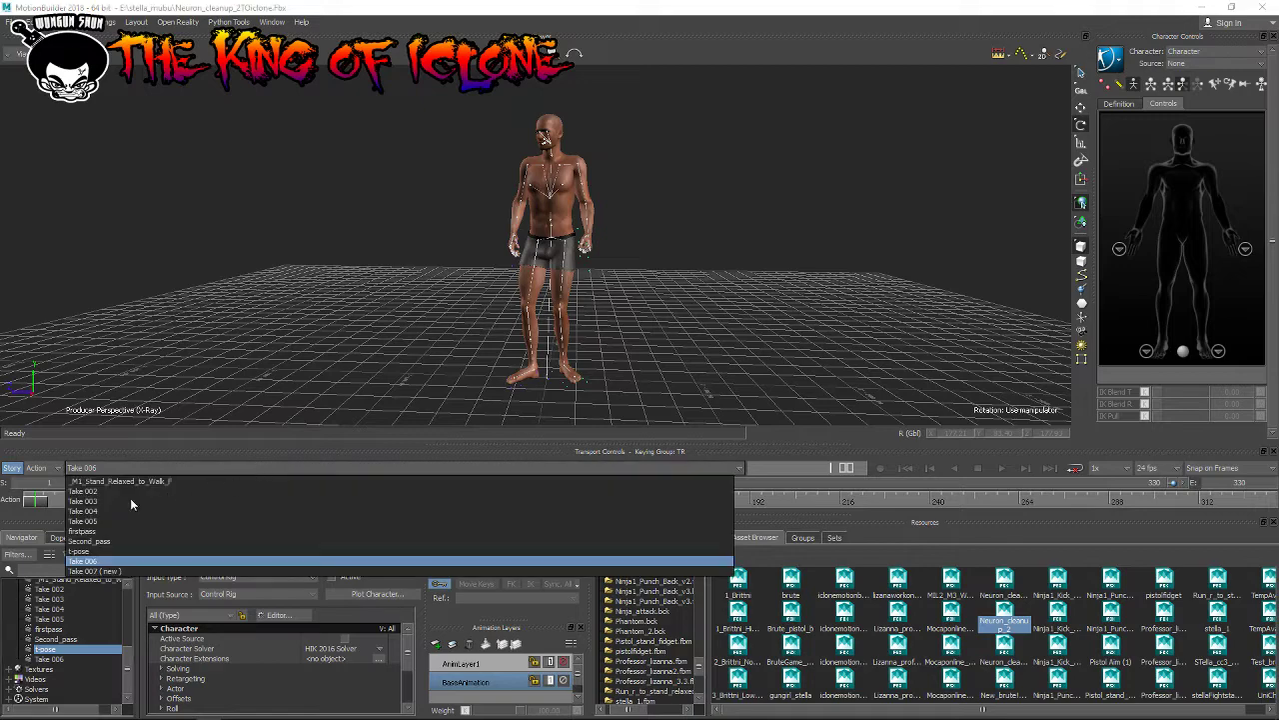
pyautogui.click(82, 550)
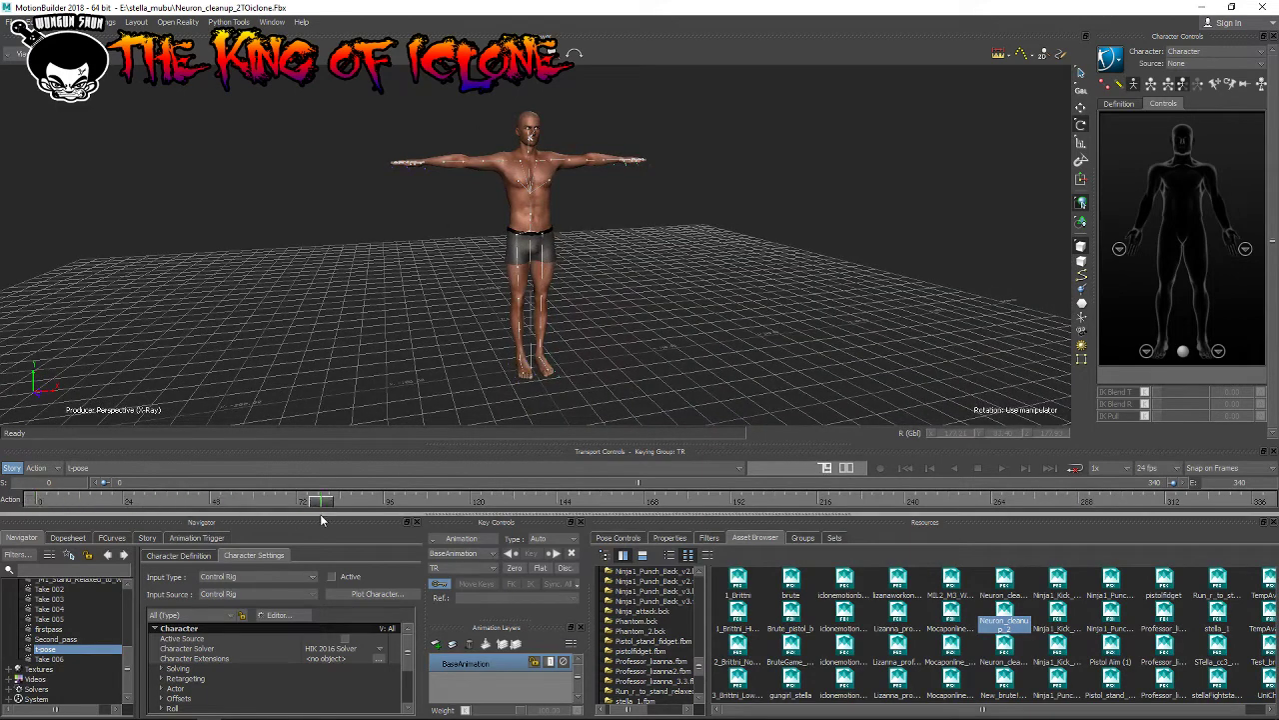
# Step: Delete the old takes from Second_pass through Take 004, Take 005 and firstpass
pyautogui.click(56, 638)
pyautogui.scroll(1, 75, 616)
pyautogui.keyDown('ctrl'); pyautogui.click(77, 599); pyautogui.keyUp('ctrl')
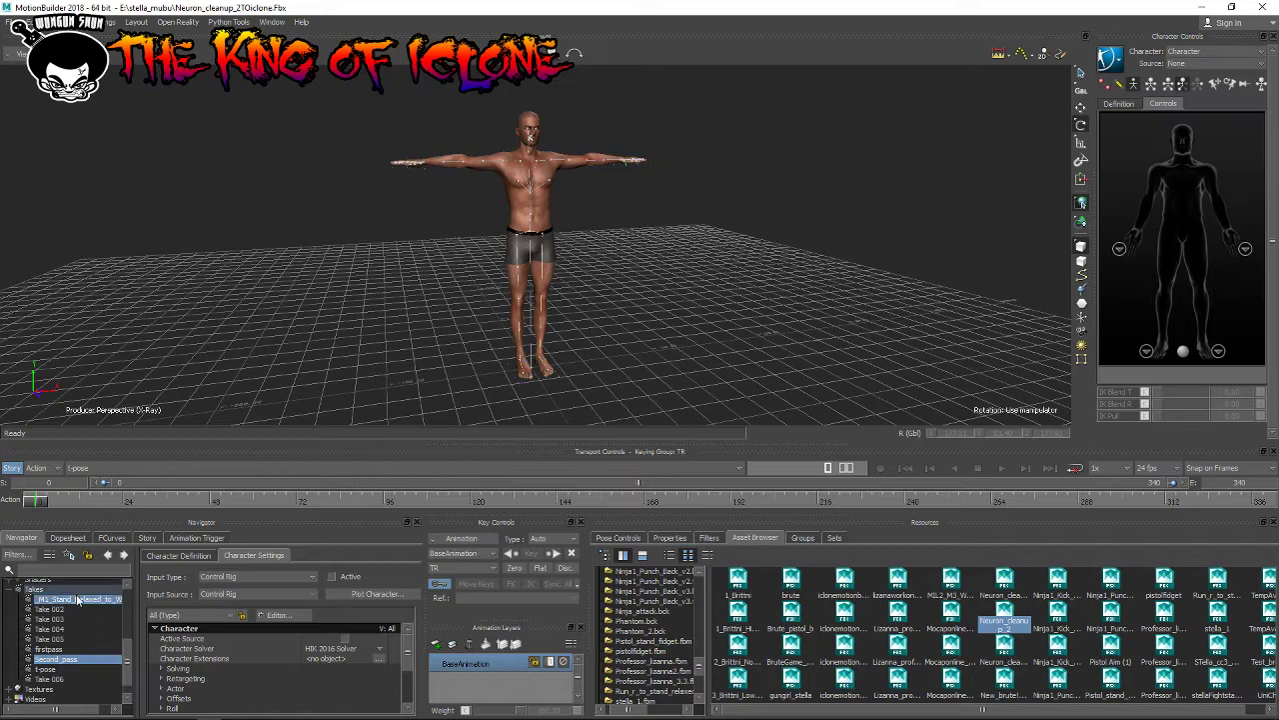
pyautogui.keyDown('ctrl'); pyautogui.click(70, 609); pyautogui.keyUp('ctrl')
pyautogui.keyDown('ctrl'); pyautogui.click(65, 618); pyautogui.keyUp('ctrl')
pyautogui.keyDown('ctrl'); pyautogui.click(65, 628); pyautogui.keyUp('ctrl')
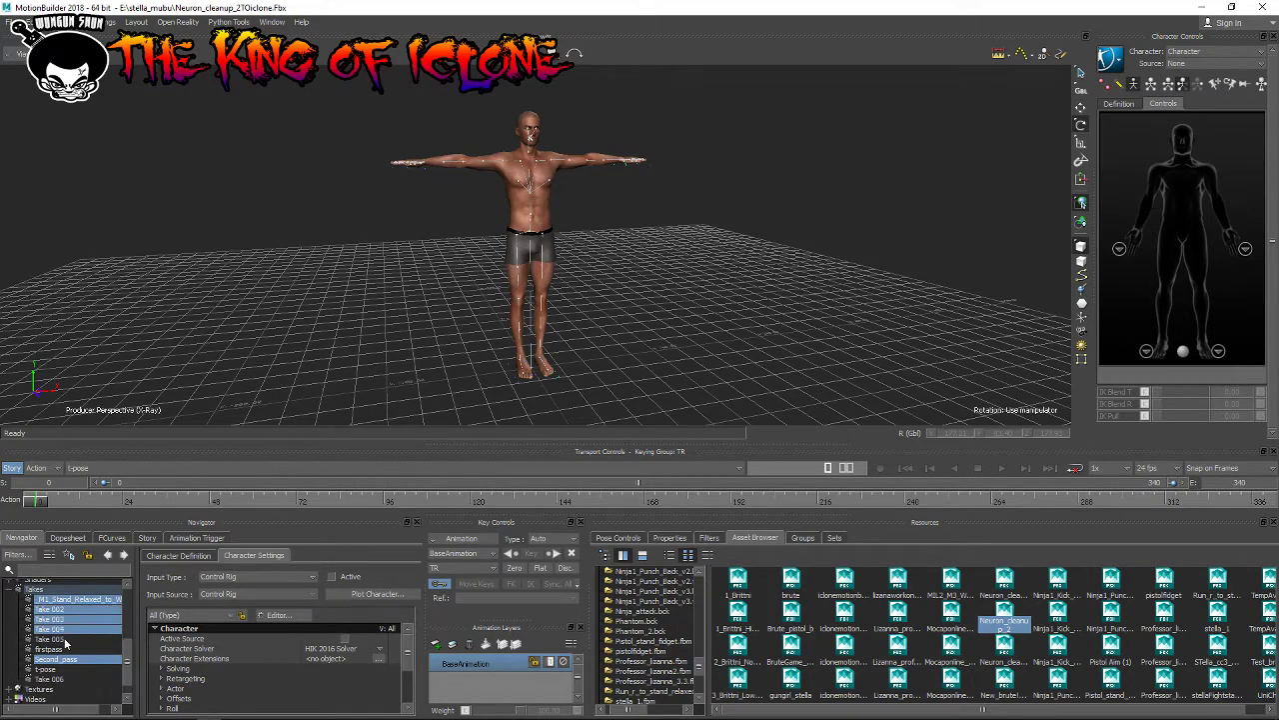
pyautogui.keyDown('ctrl'); pyautogui.click(65, 639); pyautogui.keyUp('ctrl')
pyautogui.keyDown('ctrl'); pyautogui.click(65, 649); pyautogui.keyUp('ctrl')
pyautogui.rightClick(71, 639)
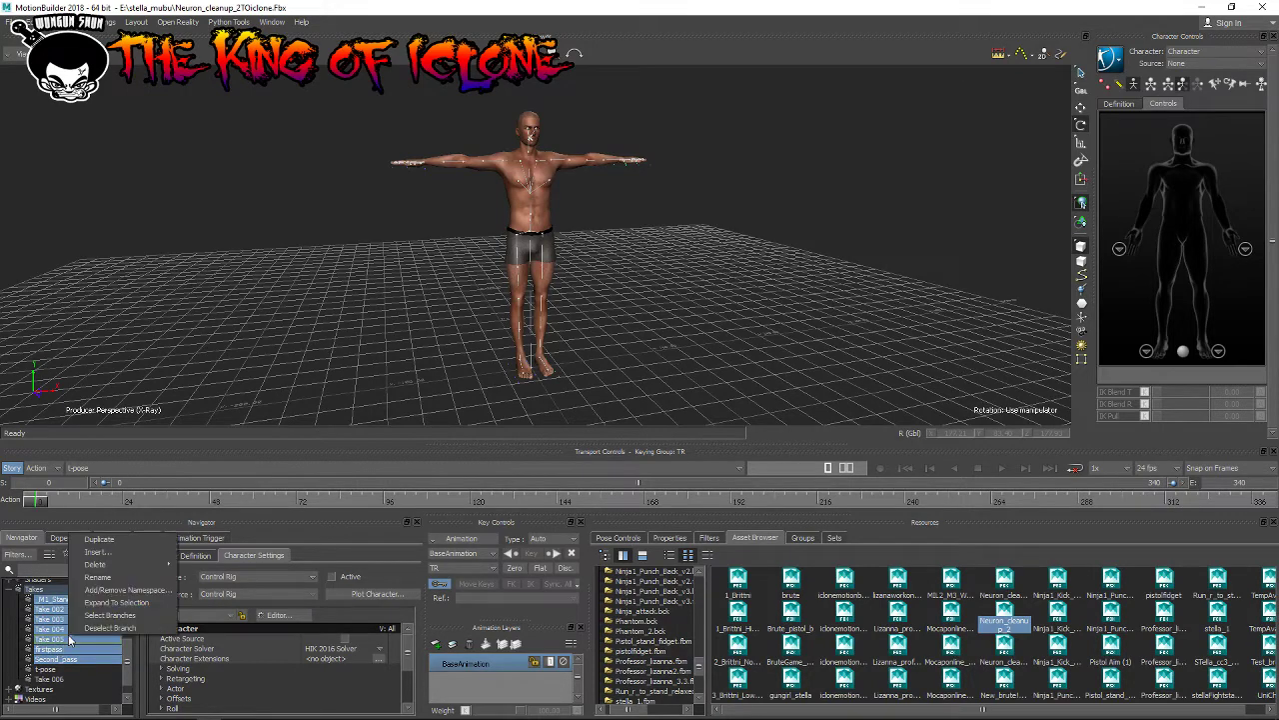
pyautogui.click(109, 564)
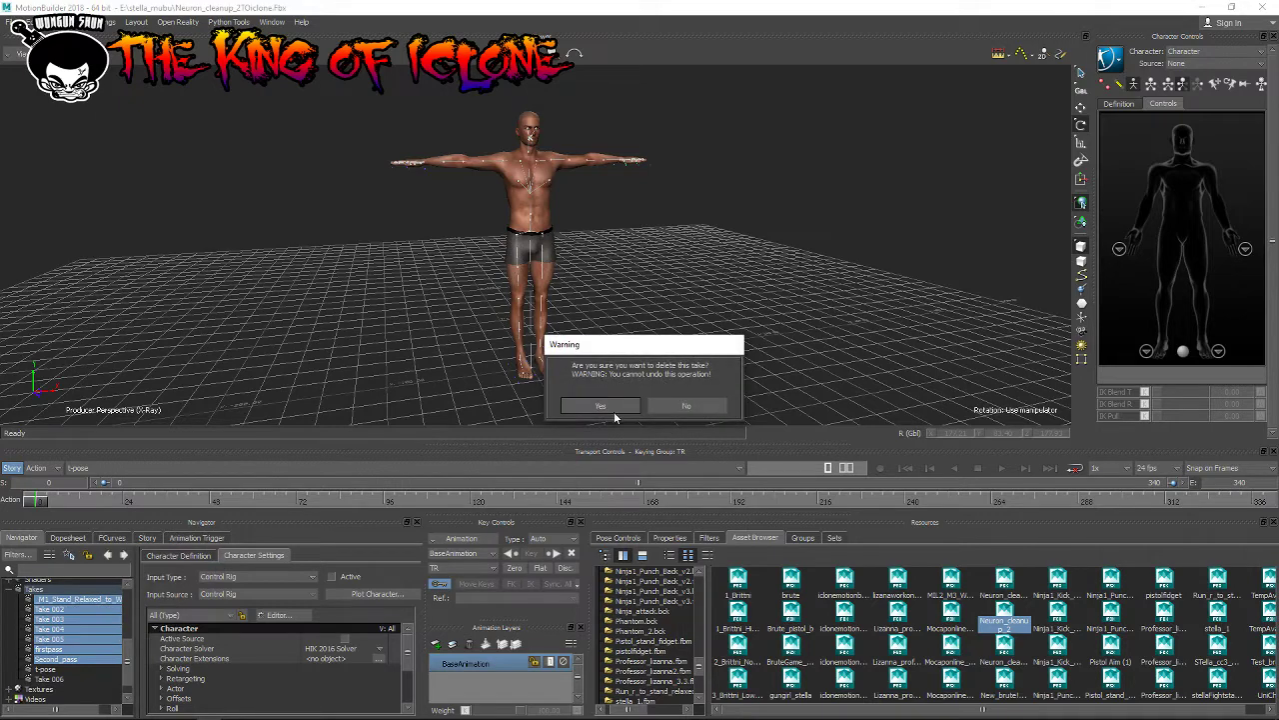
pyautogui.click(601, 405)
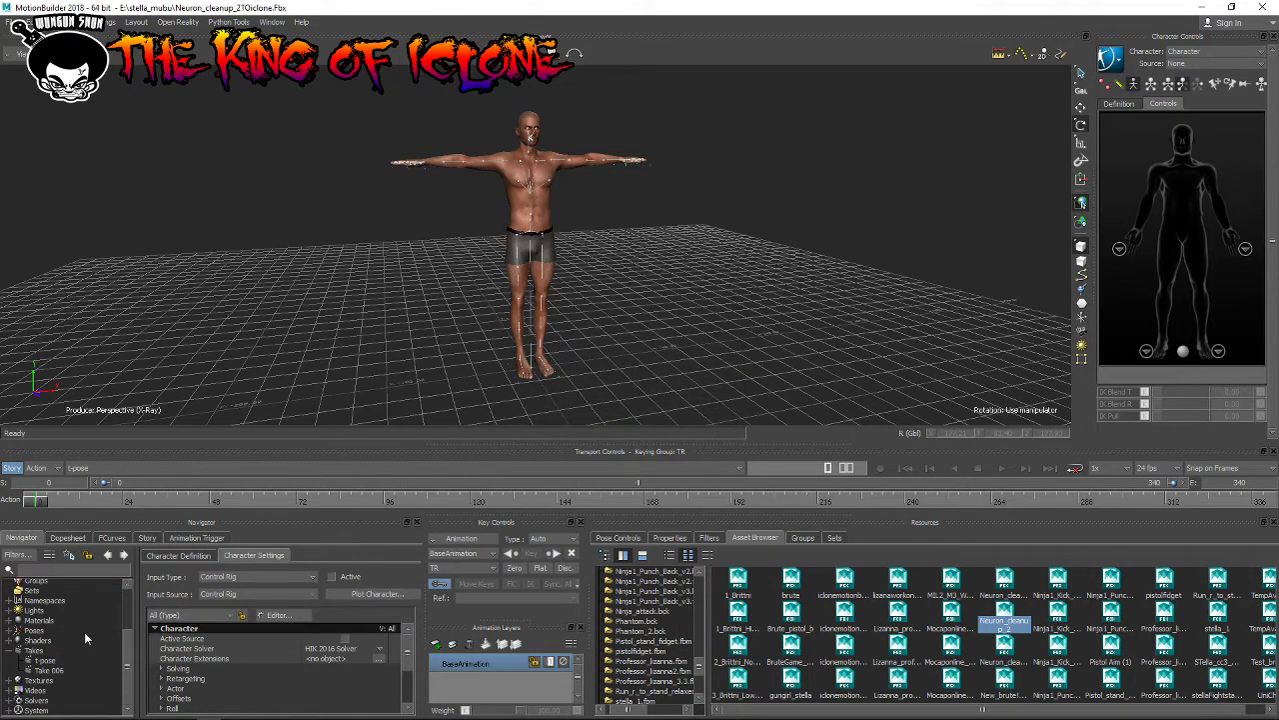
# Step: Make Take 006 the current take again
pyautogui.click(58, 670)
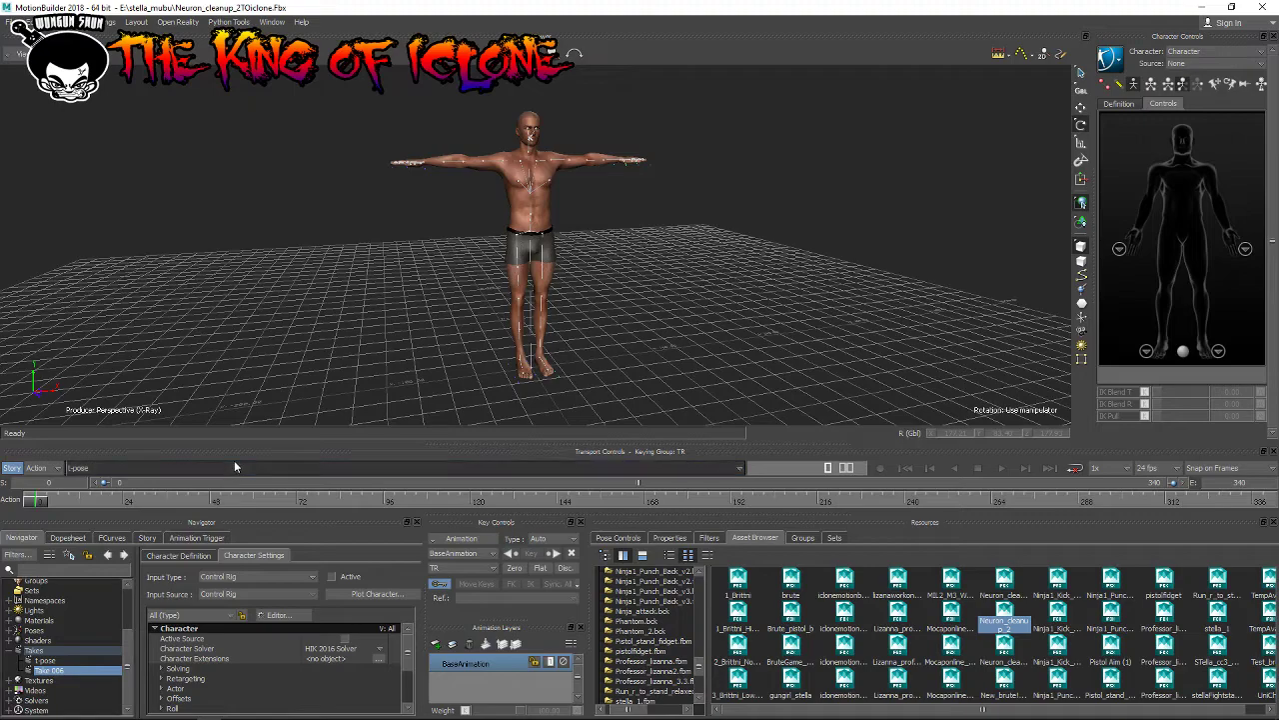
pyautogui.click(234, 466)
pyautogui.click(110, 492)
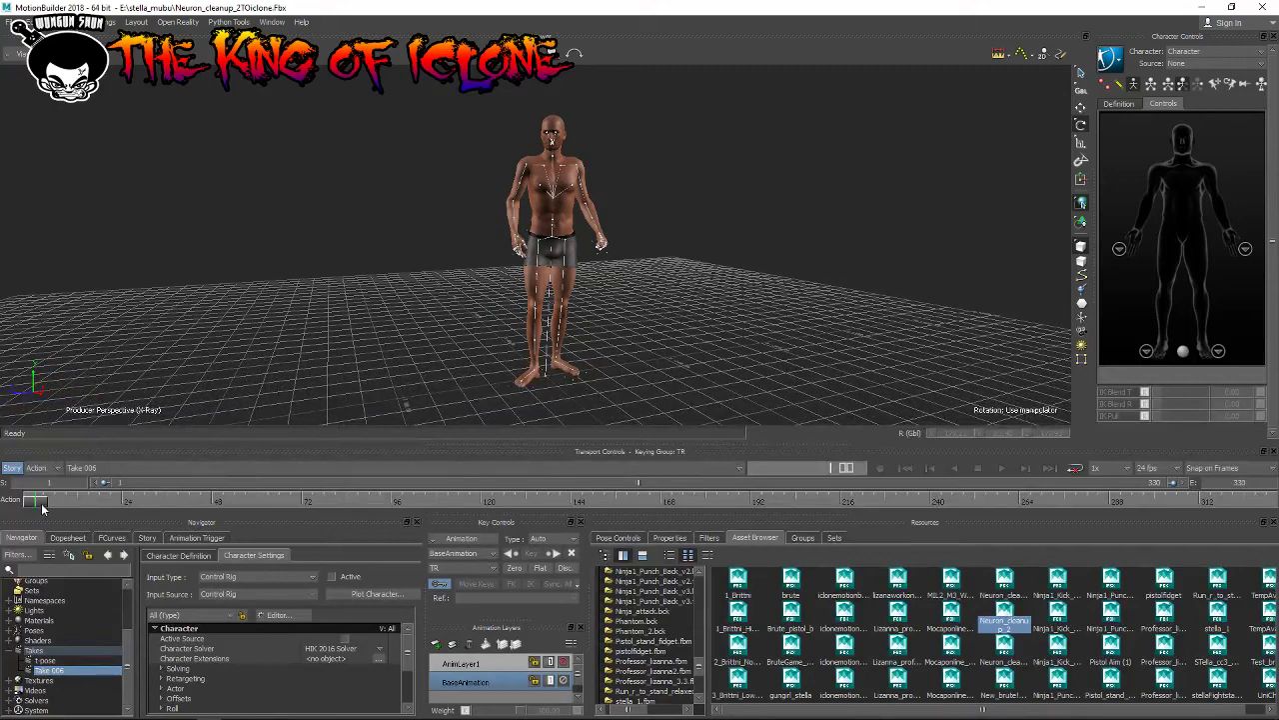
pyautogui.moveTo(49, 505)
pyautogui.mouseDown()
pyautogui.moveTo(760, 505)
pyautogui.moveTo(36, 505)
pyautogui.mouseUp()
pyautogui.click(10, 21)
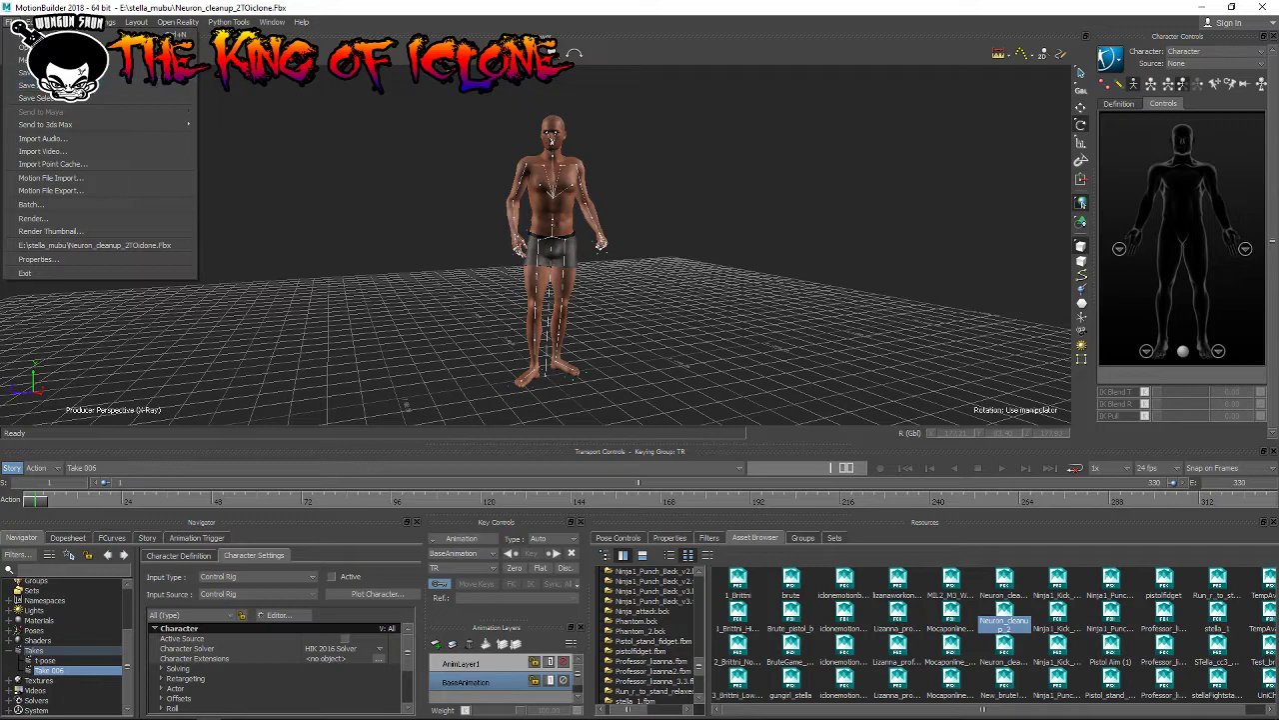
pyautogui.click(474, 6)
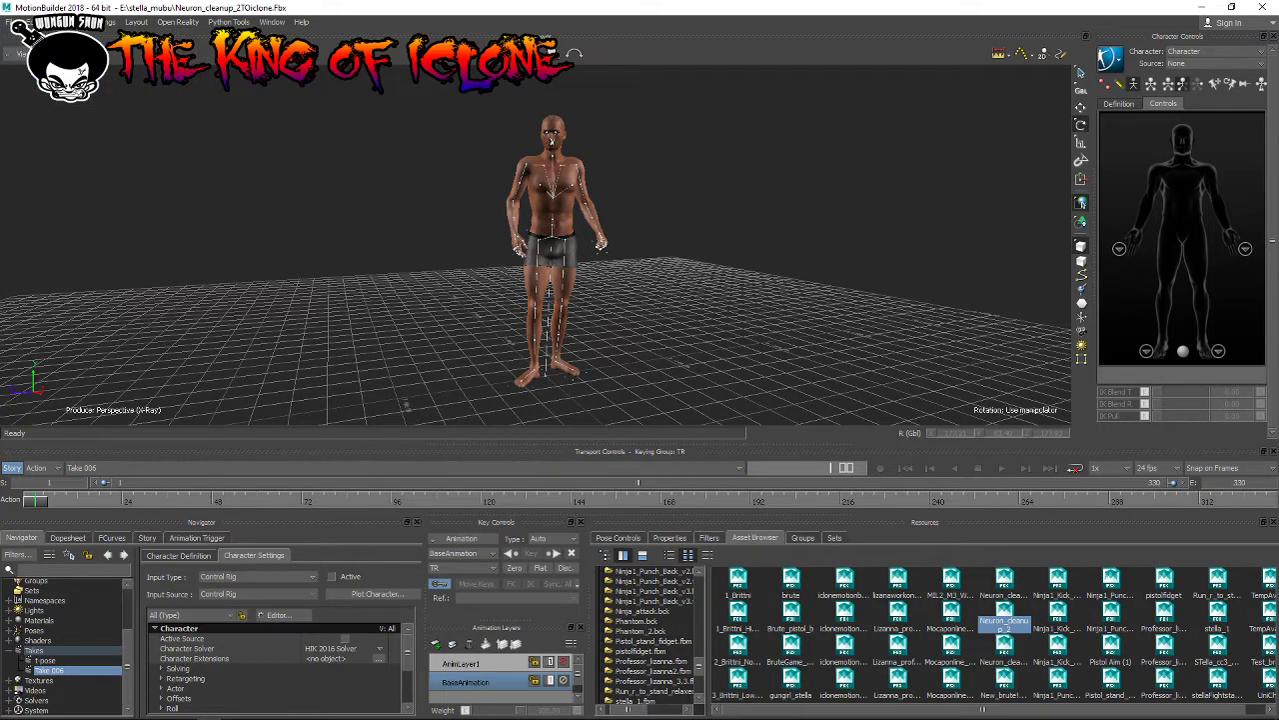
pyautogui.scroll(3, 43, 583)
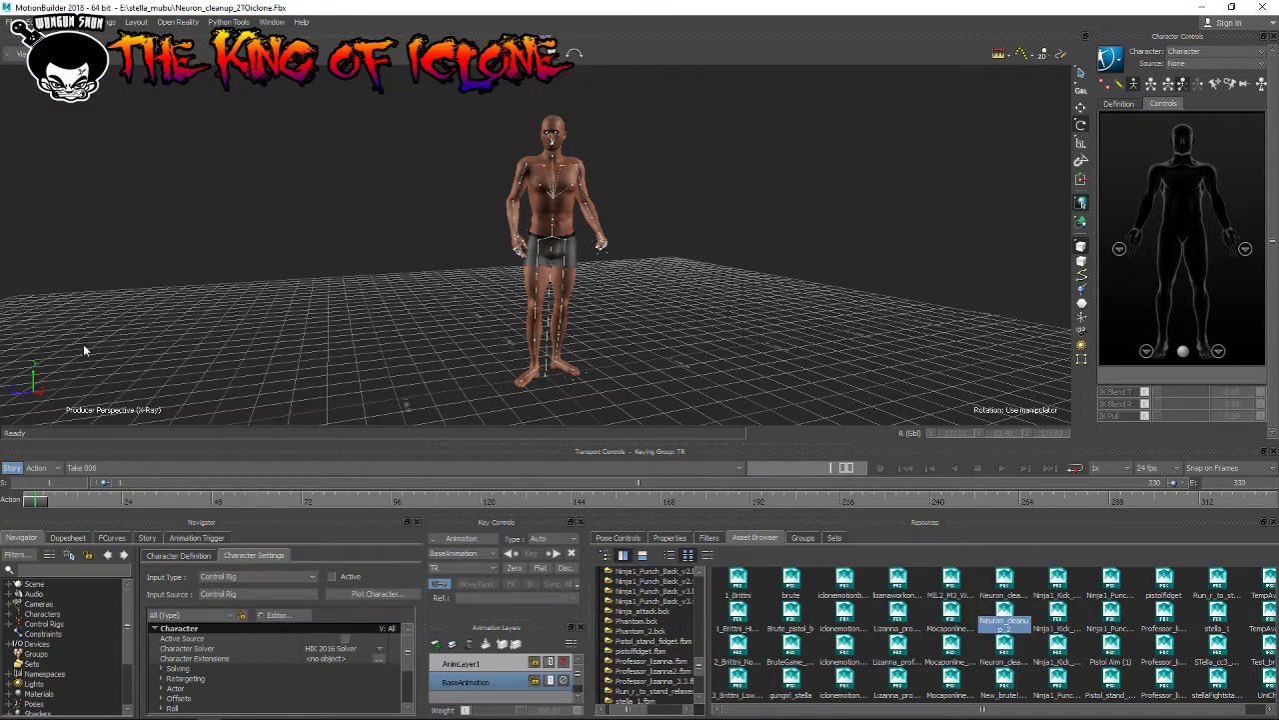
# Step: Delete the Control Rig from the Navigator
pyautogui.click(16, 624)
pyautogui.click(52, 635)
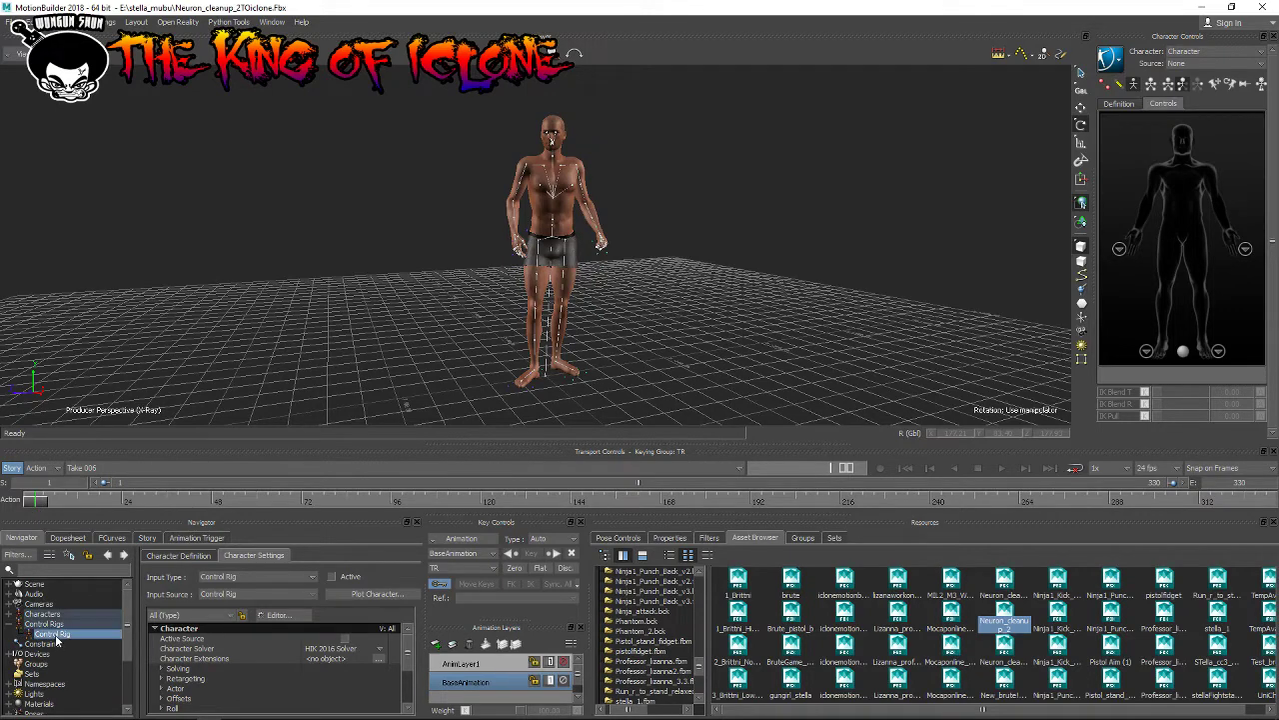
pyautogui.rightClick(56, 637)
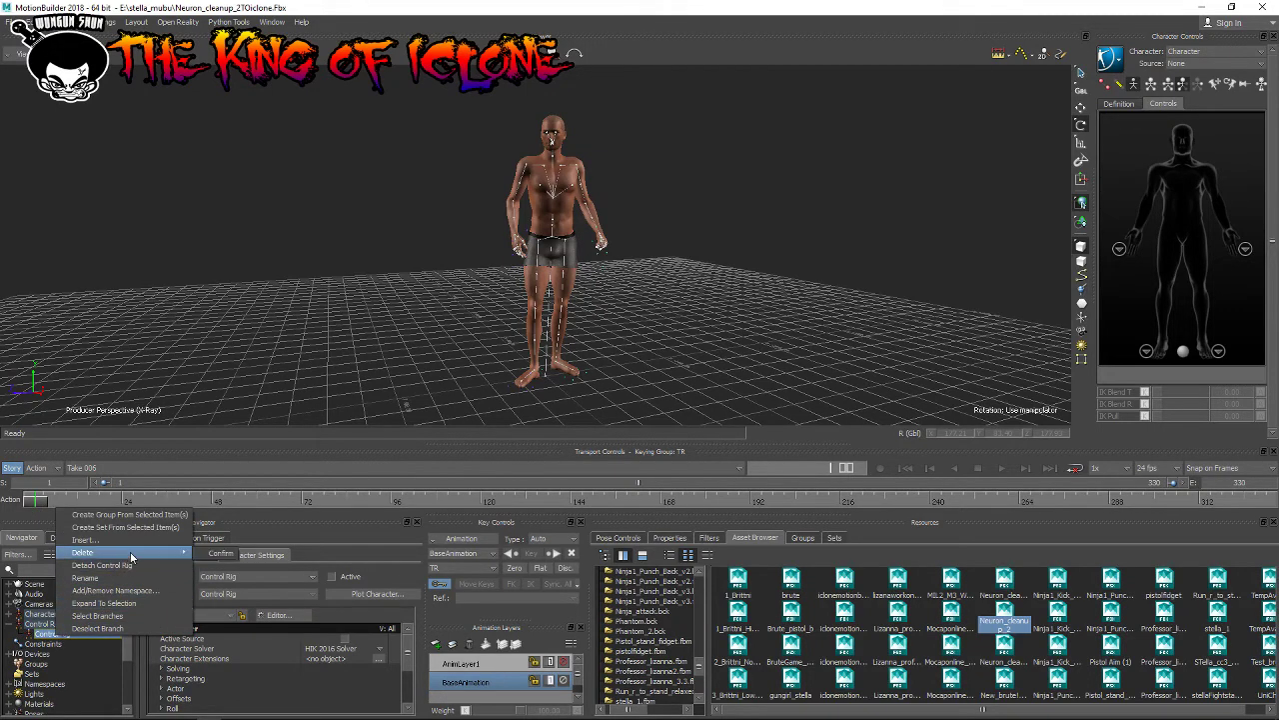
pyautogui.click(101, 628)
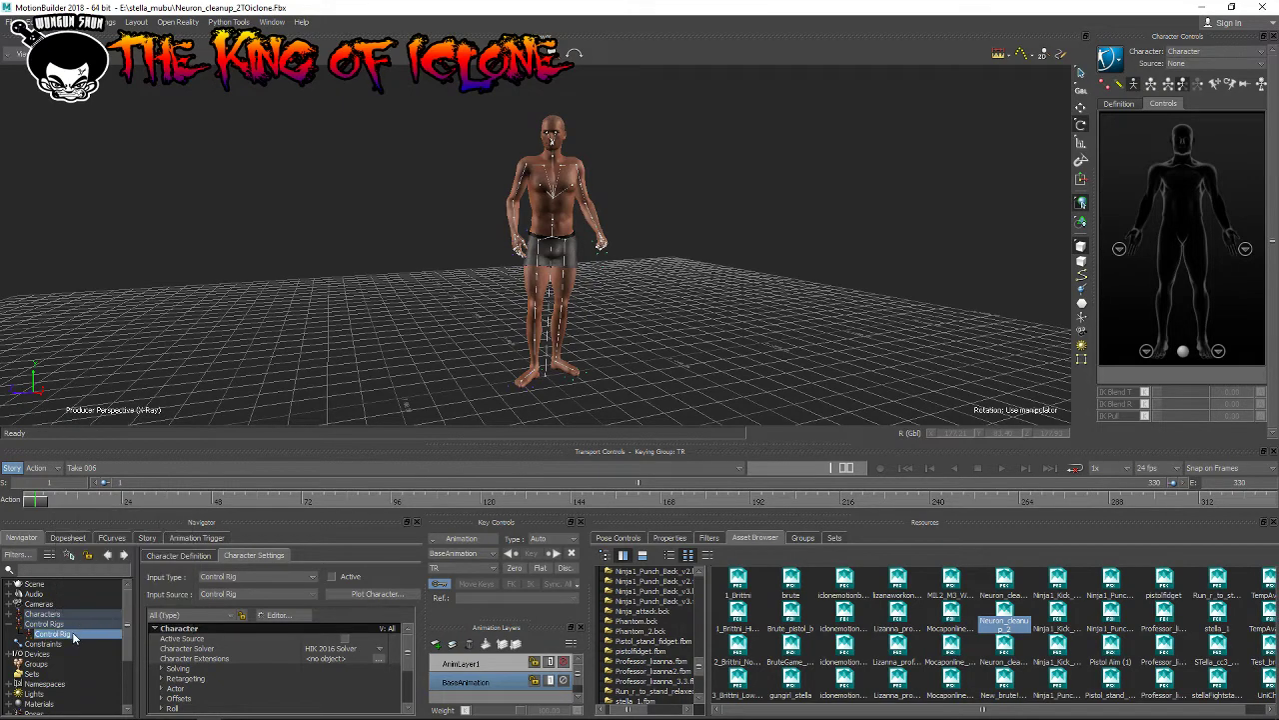
pyautogui.rightClick(74, 638)
pyautogui.moveTo(145, 550)
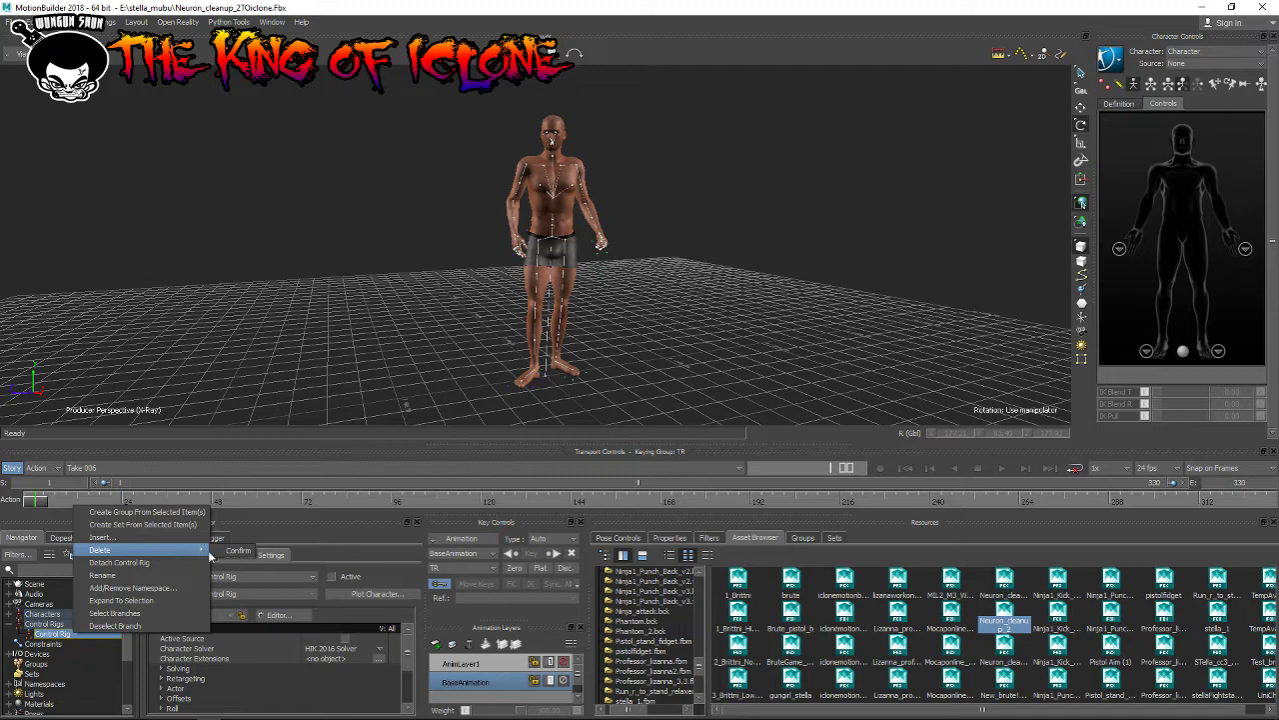
pyautogui.click(237, 551)
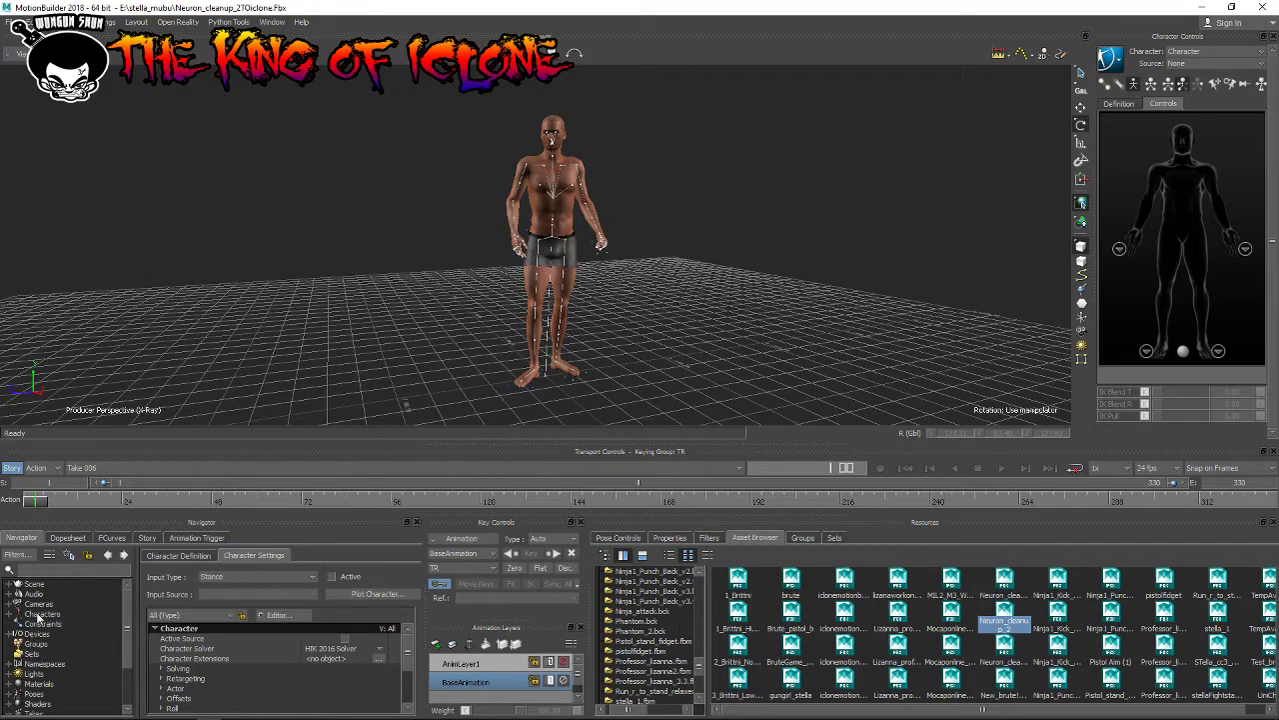
# Step: Delete NoitomRobot 1:Reference and its constraints, answering Yes To All
pyautogui.click(12, 616)
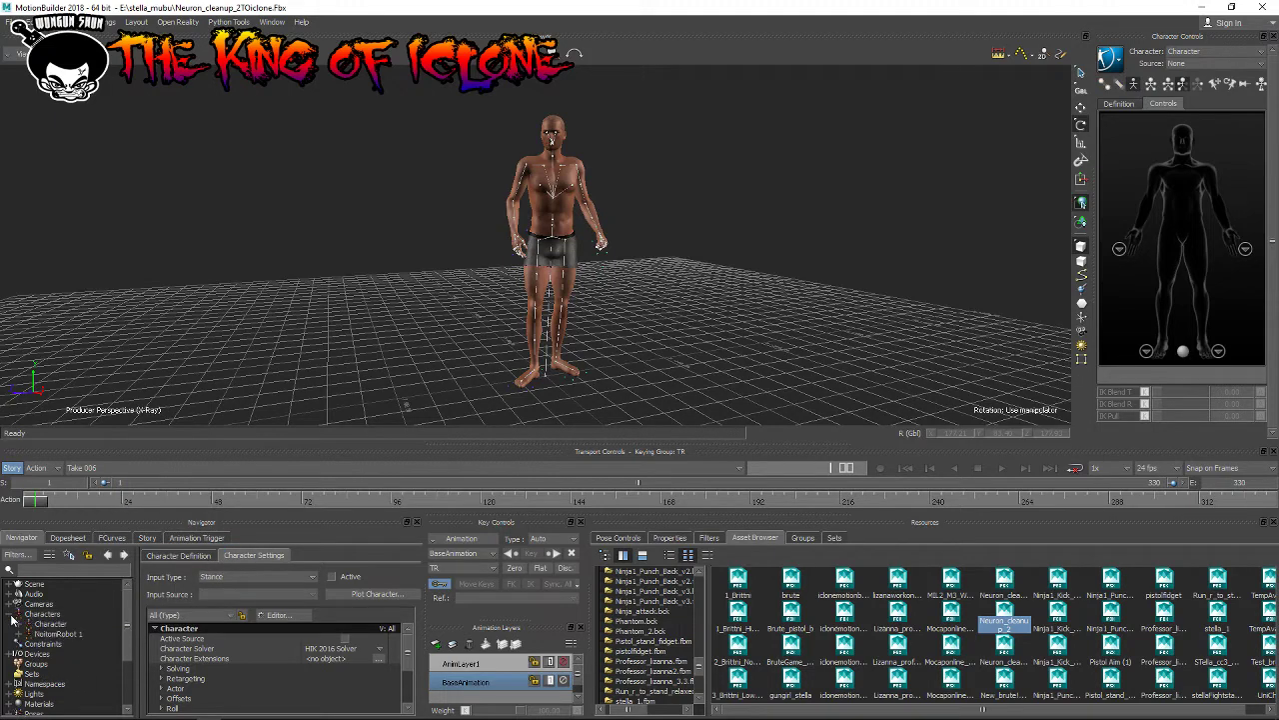
pyautogui.click(60, 634)
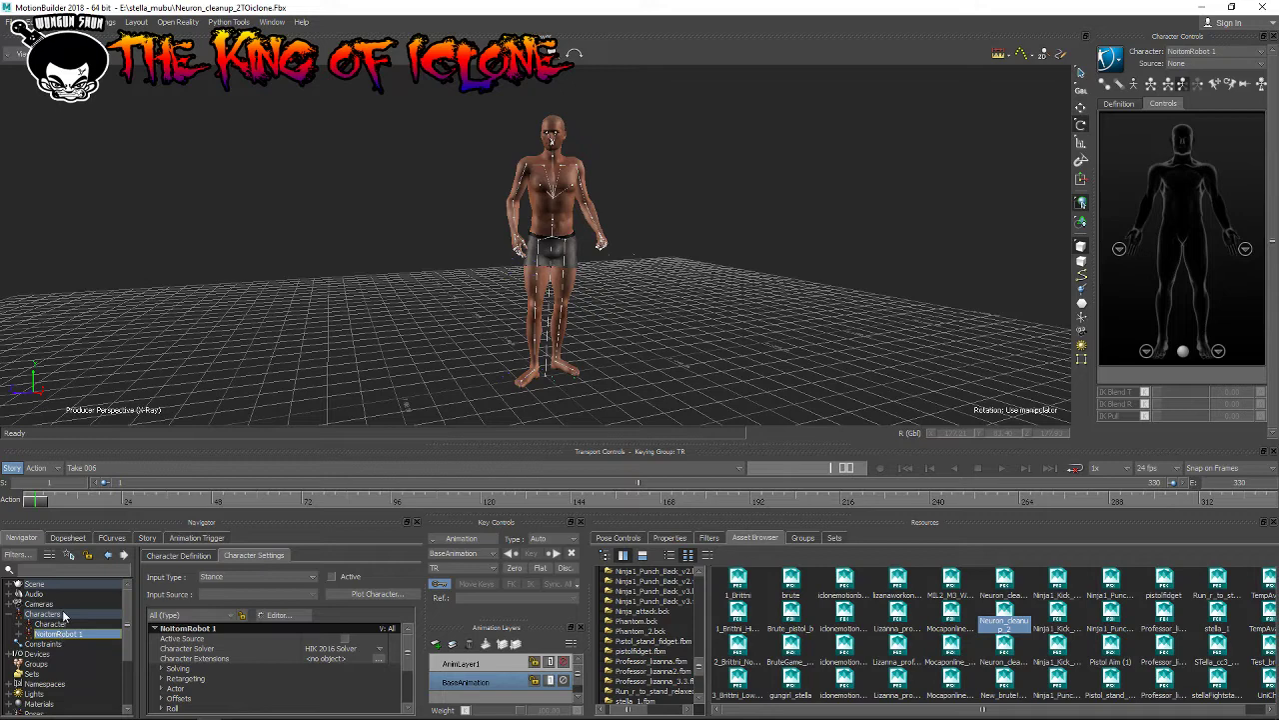
pyautogui.click(8, 584)
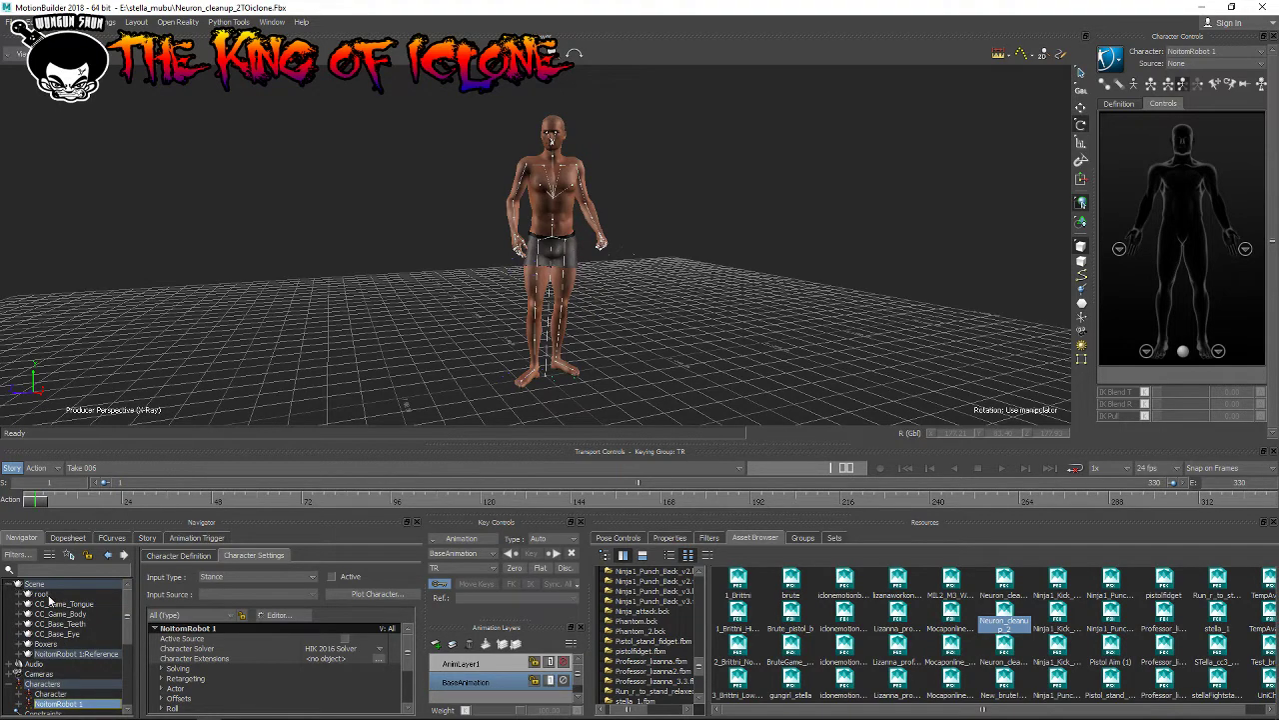
pyautogui.rightClick(58, 656)
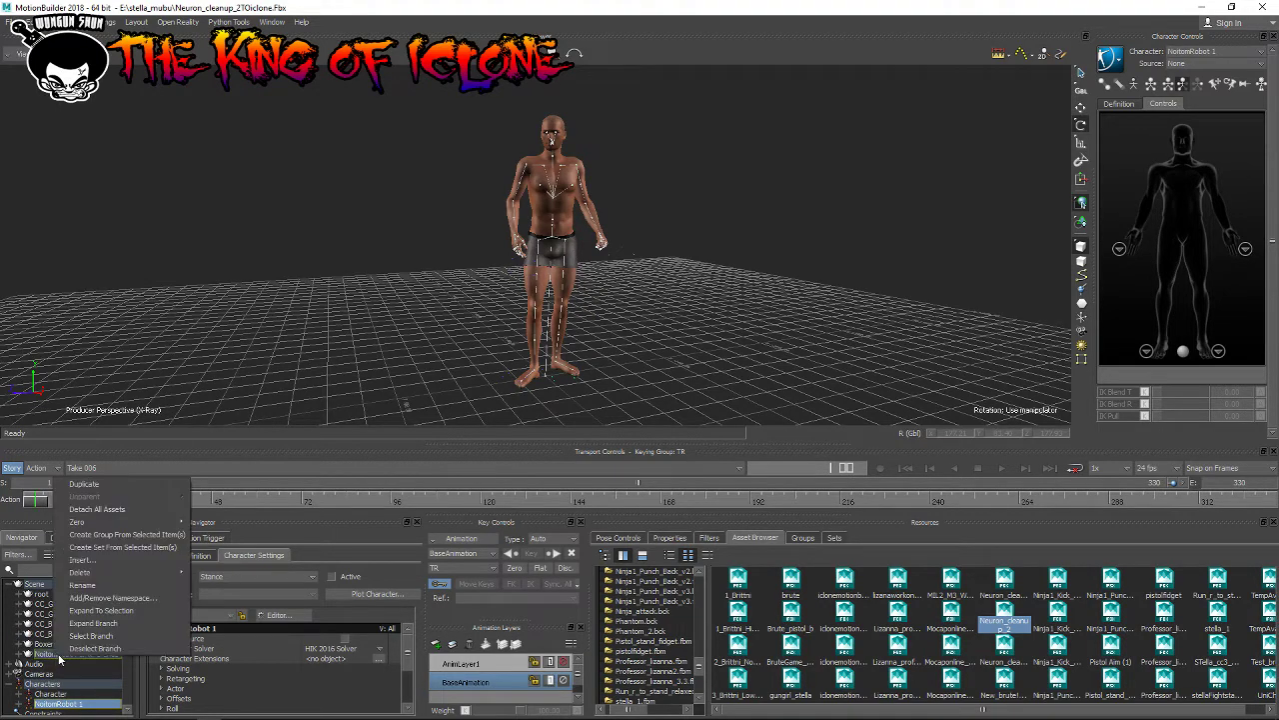
pyautogui.click(95, 651)
pyautogui.rightClick(97, 654)
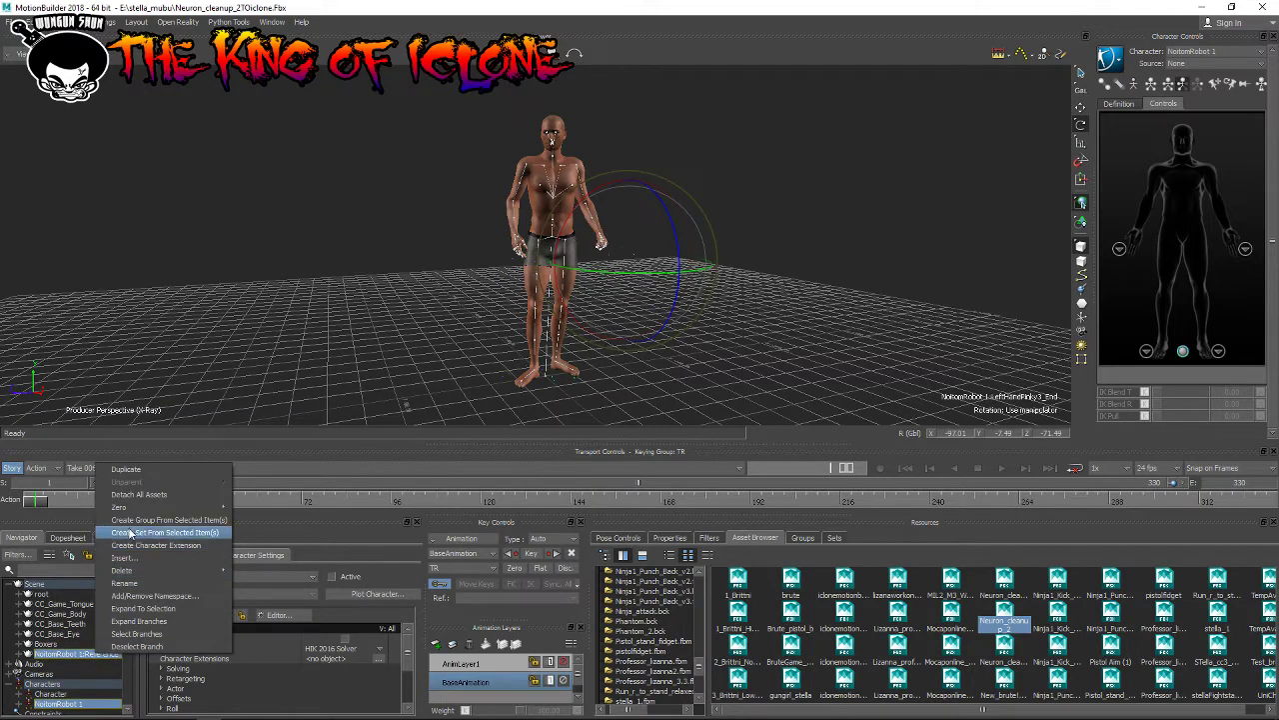
pyautogui.moveTo(122, 570)
pyautogui.click(250, 572)
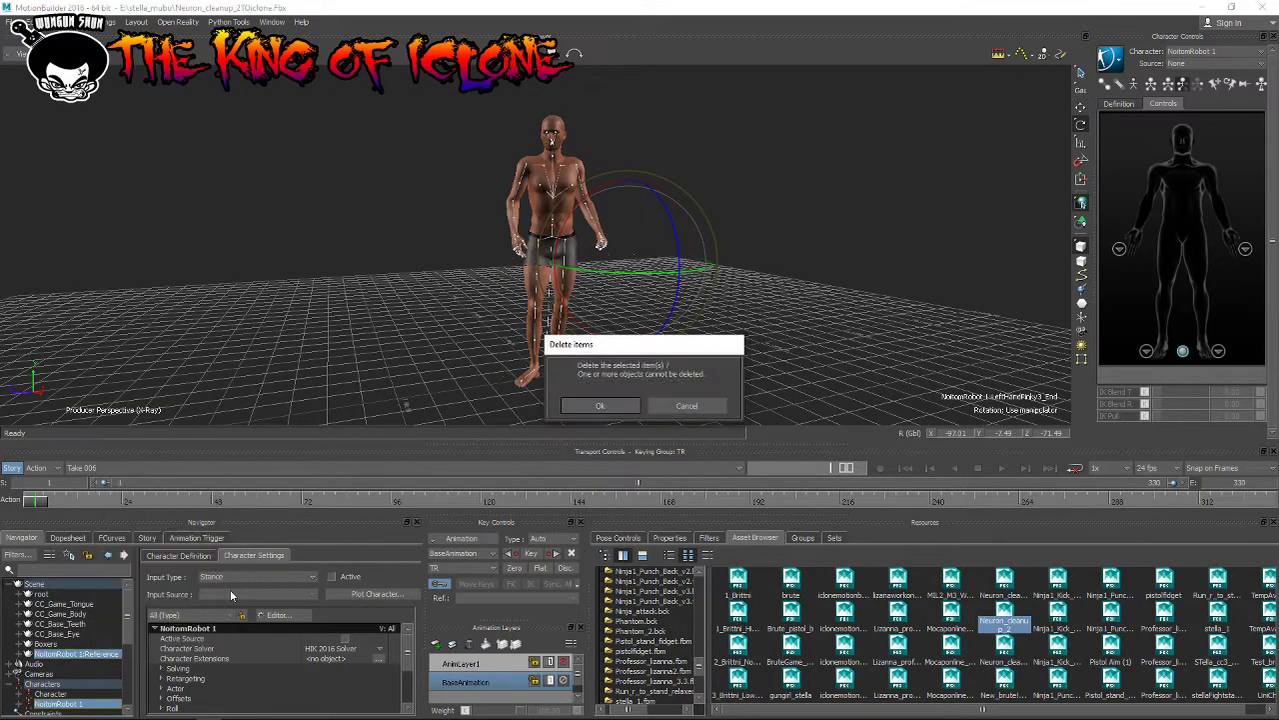
pyautogui.click(600, 405)
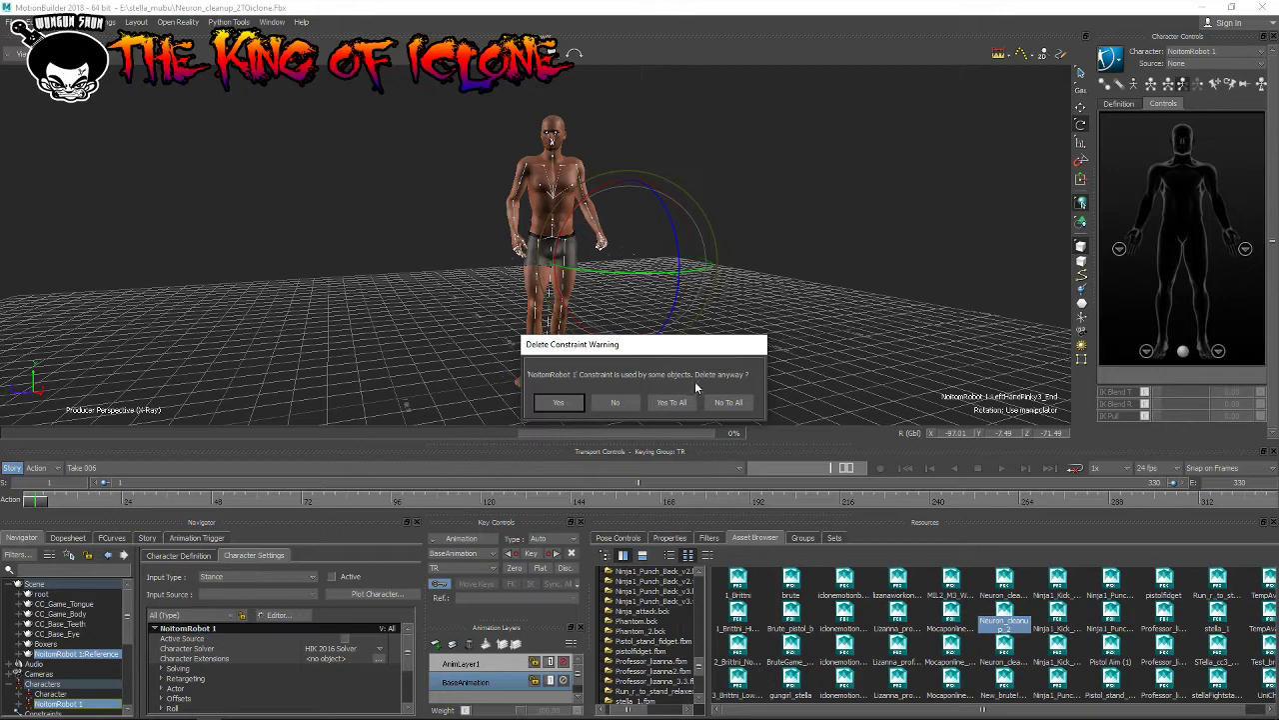
pyautogui.click(681, 405)
pyautogui.click(679, 406)
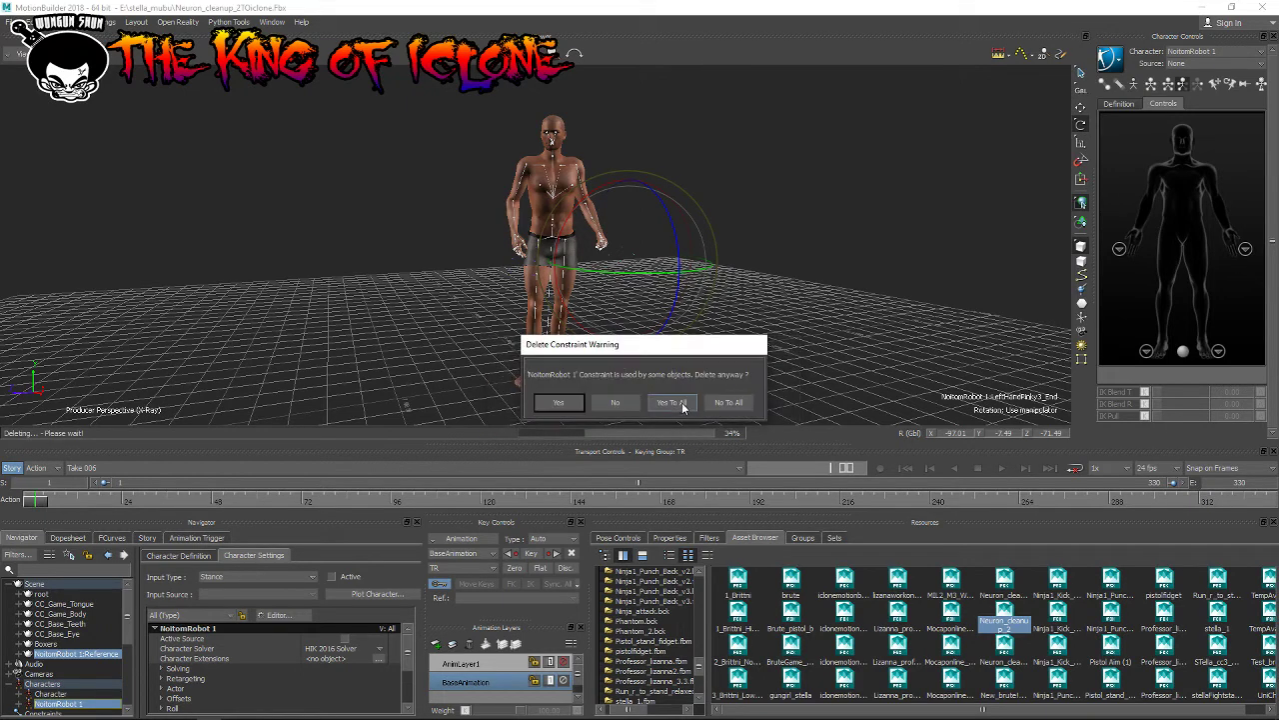
pyautogui.click(683, 406)
pyautogui.scroll(-5, 52, 680)
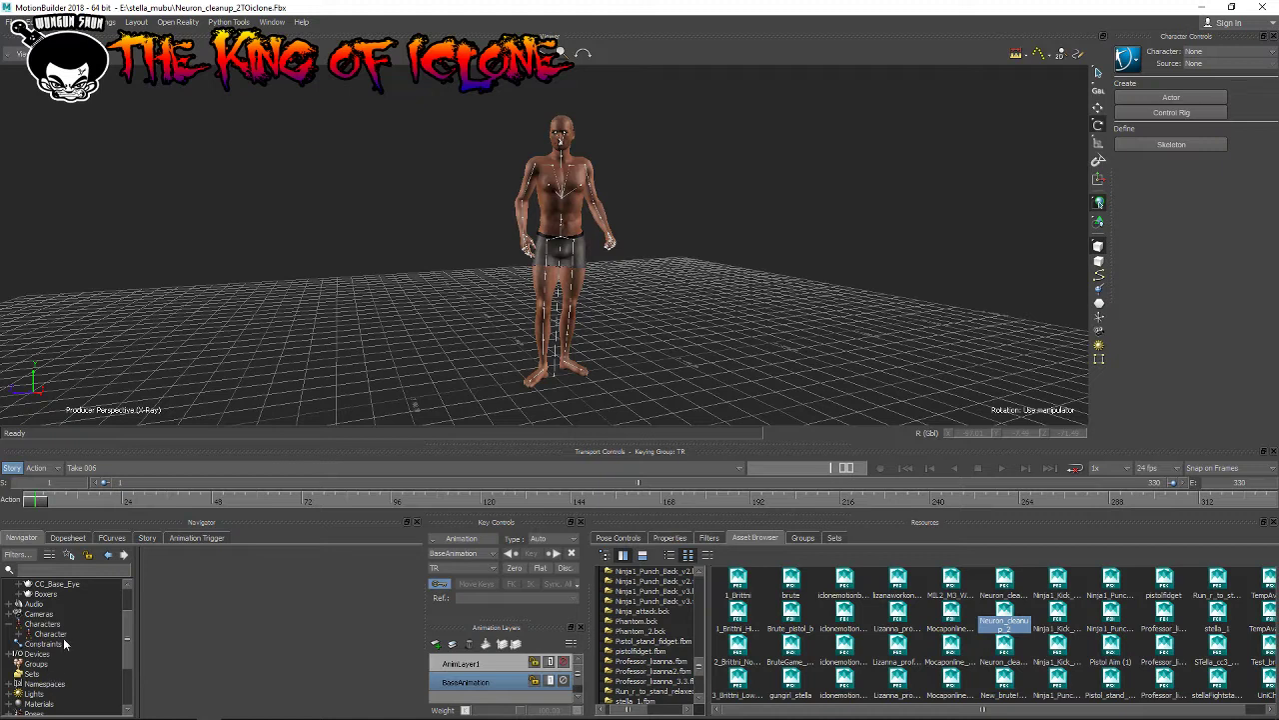
# Step: Delete the Motion robot 2.0.93 device from the Navigator's Devices list
pyautogui.scroll(2, 63, 643)
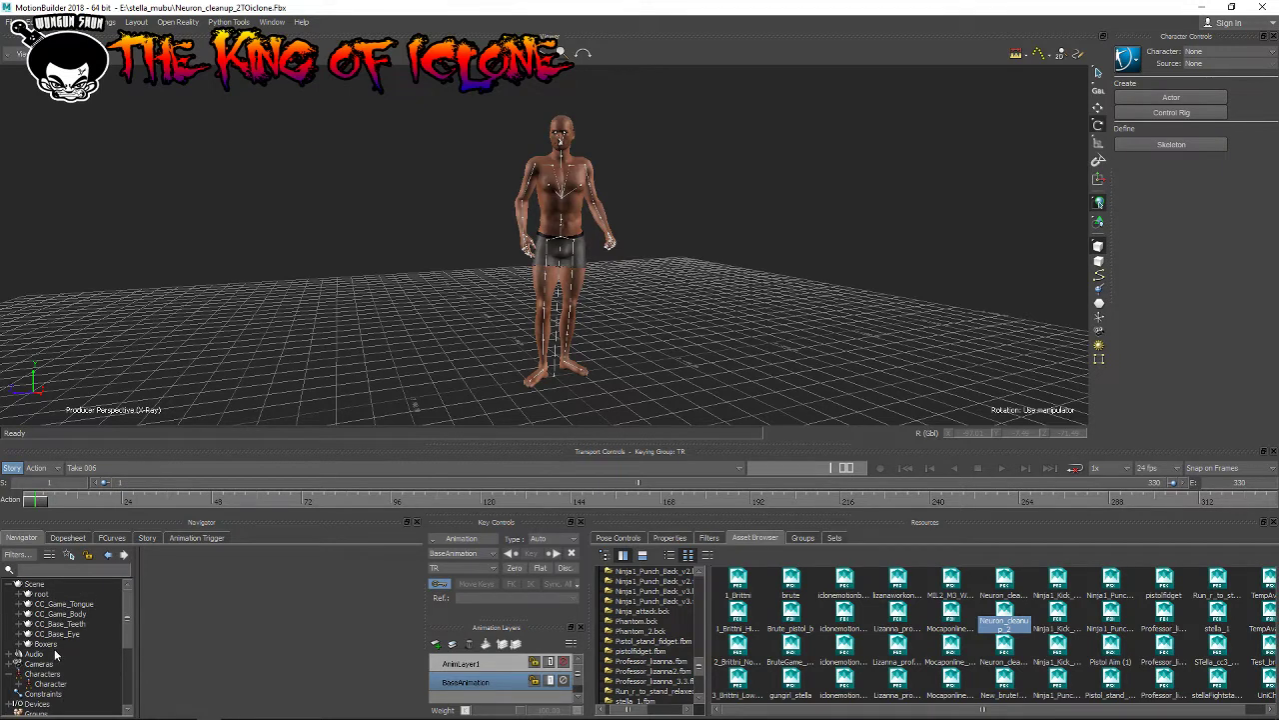
pyautogui.scroll(-2, 47, 679)
pyautogui.scroll(-2, 47, 680)
pyautogui.scroll(1, 46, 680)
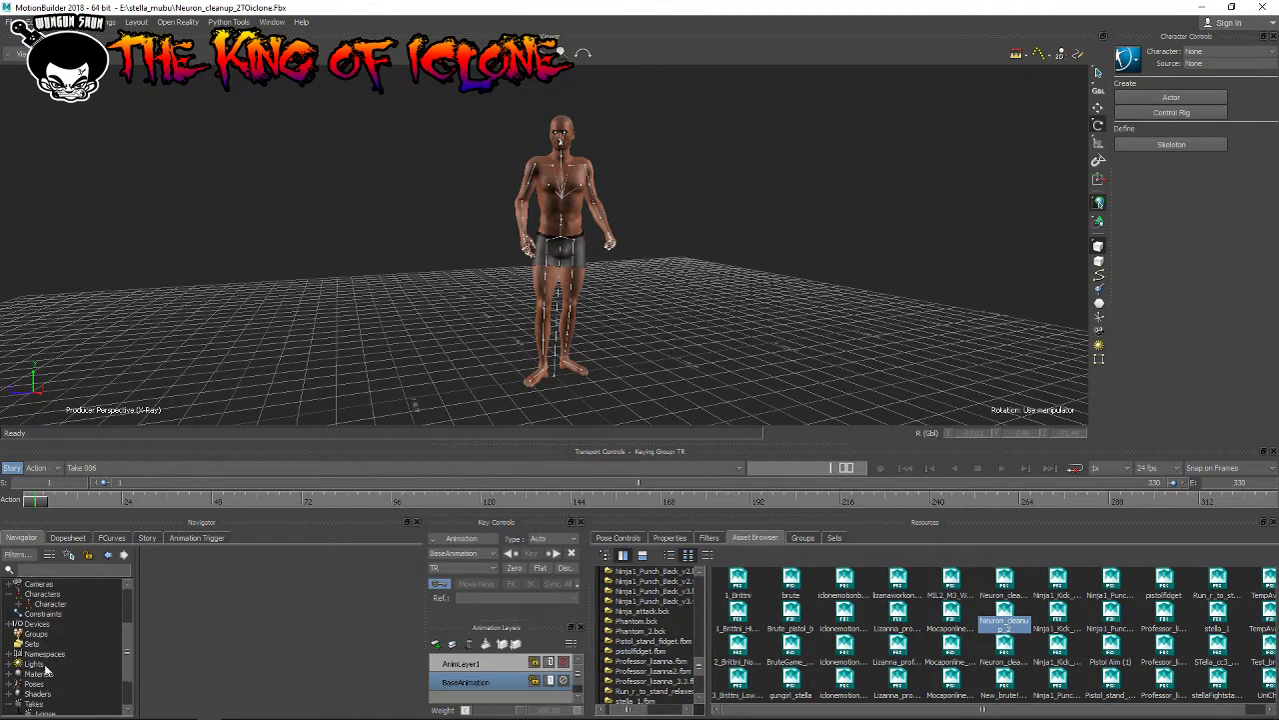
pyautogui.scroll(1, 45, 673)
pyautogui.click(11, 636)
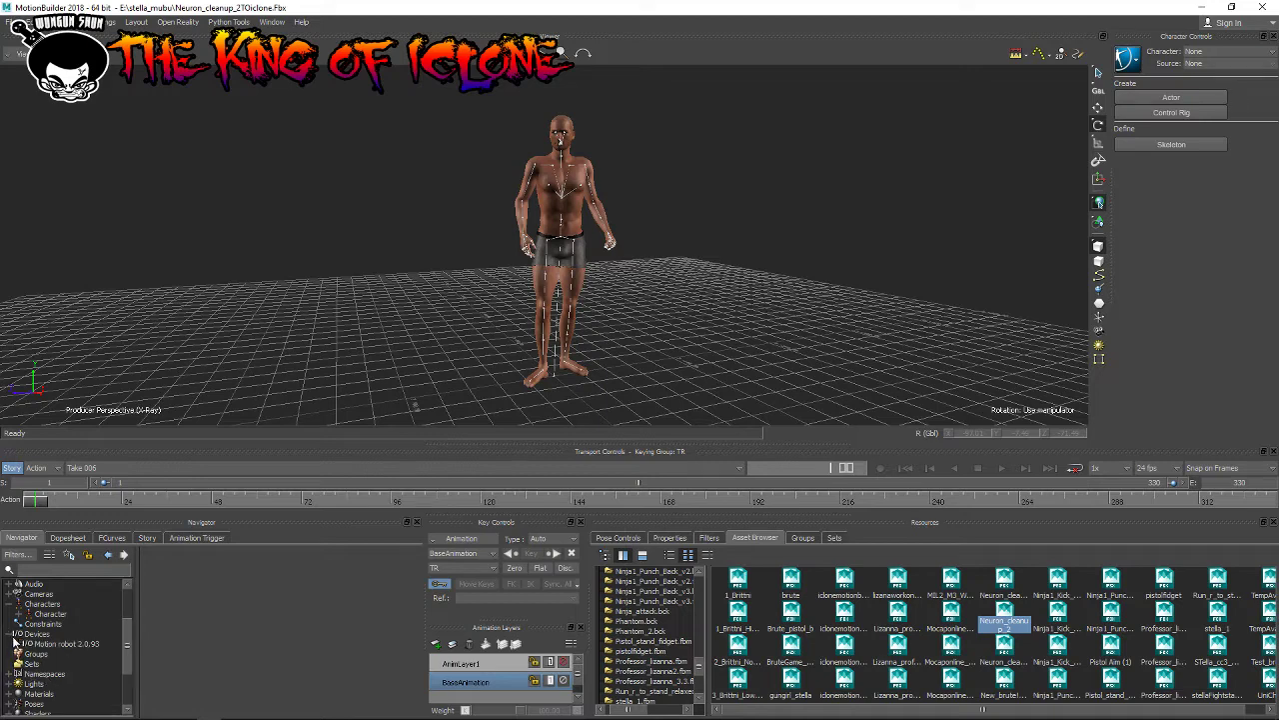
pyautogui.click(64, 645)
pyautogui.rightClick(68, 647)
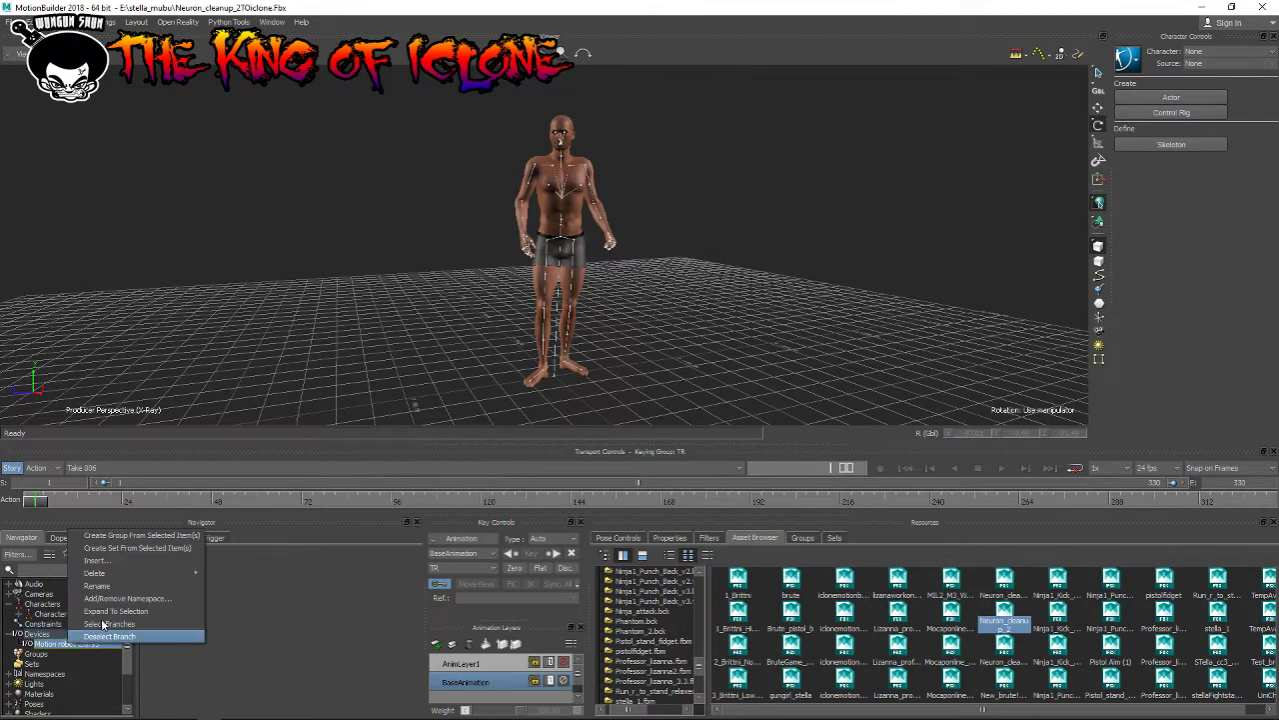
pyautogui.moveTo(95, 572)
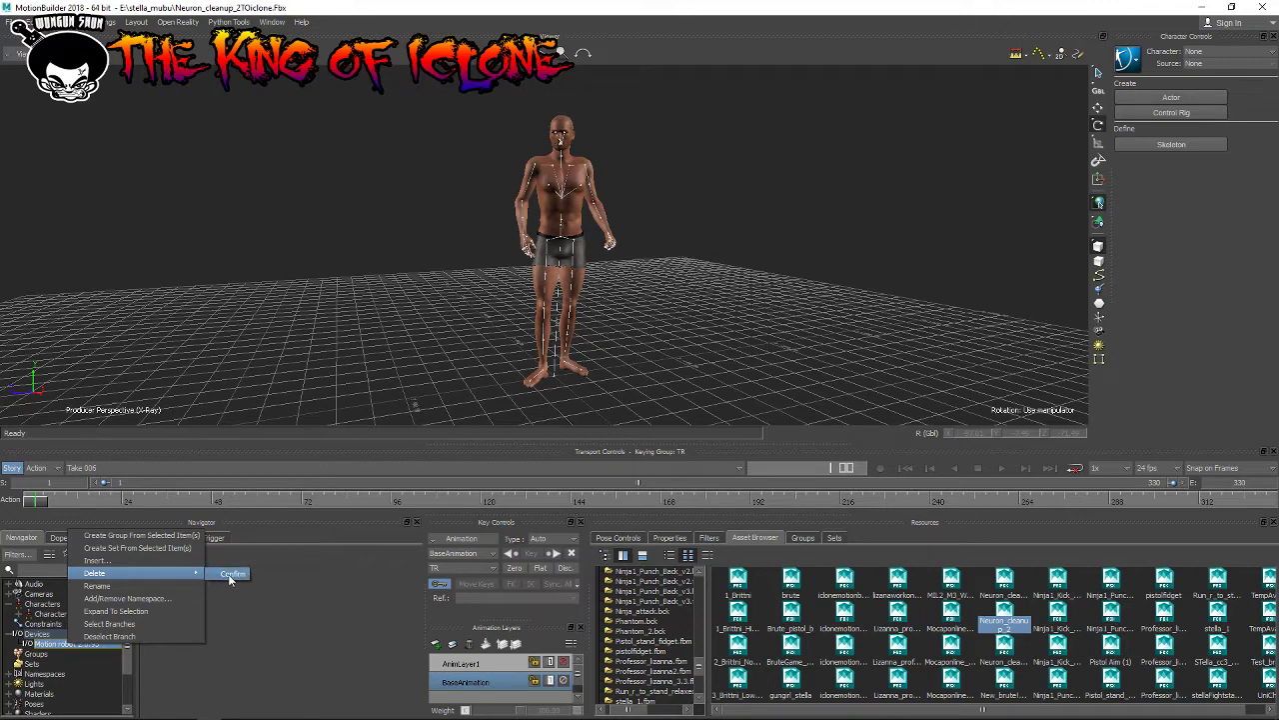
pyautogui.click(130, 624)
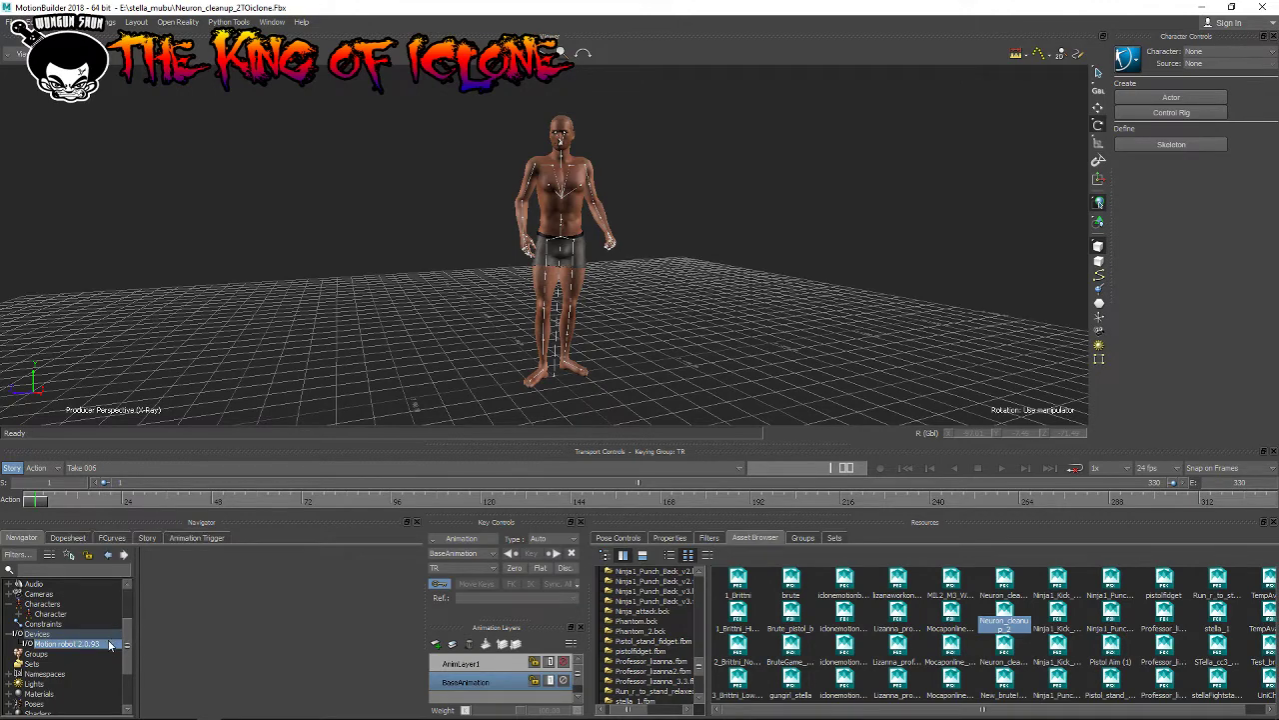
pyautogui.rightClick(110, 646)
pyautogui.moveTo(135, 572)
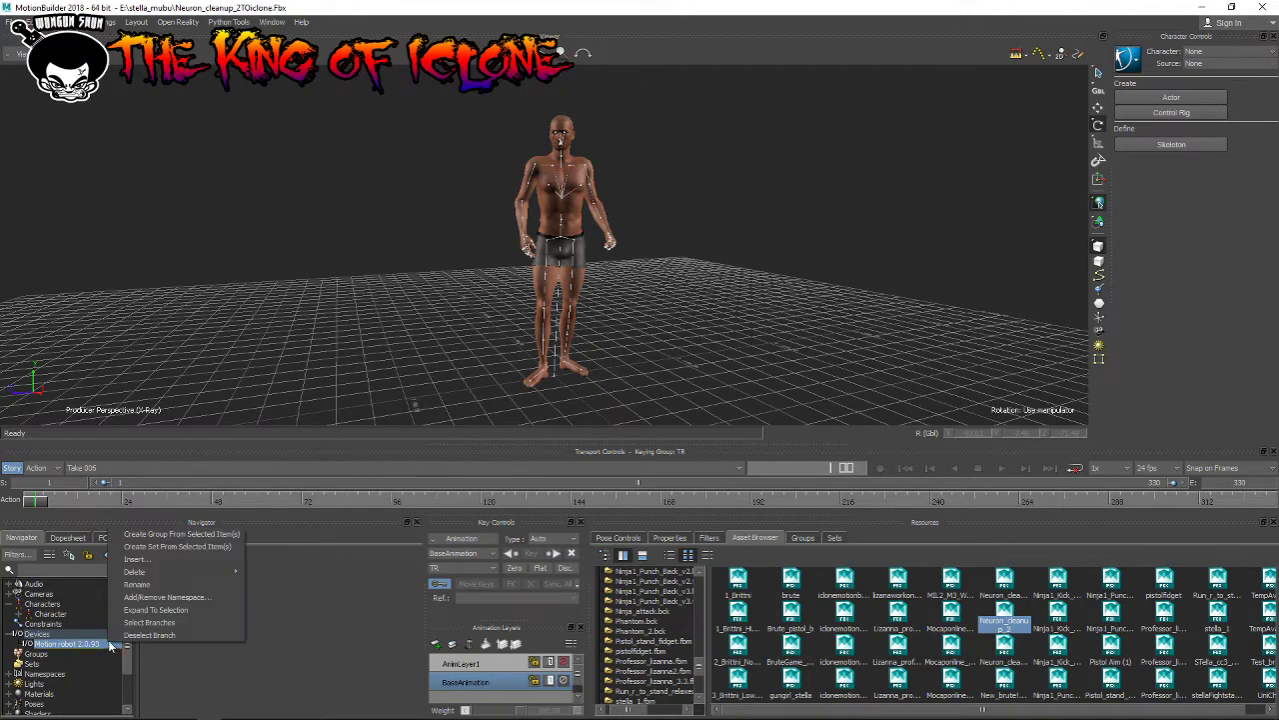
pyautogui.click(266, 576)
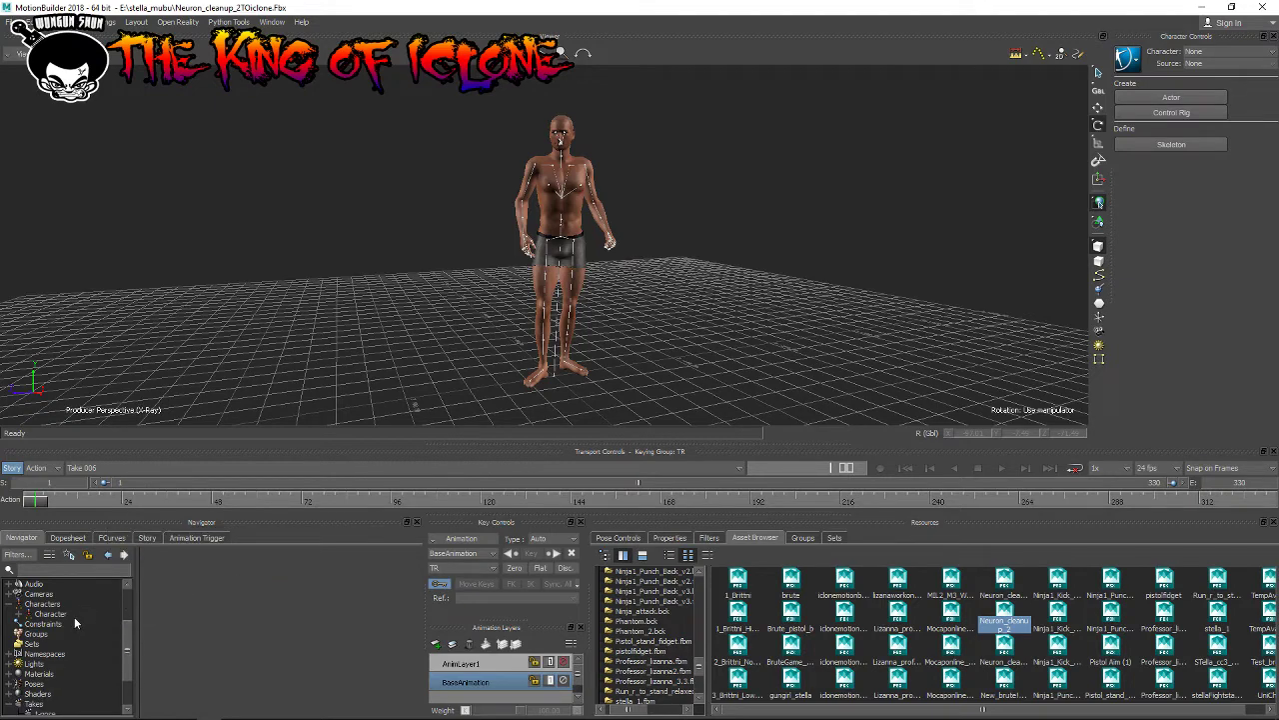
# Step: Expand Character to check its contents and orbit to look down on the character
pyautogui.click(16, 618)
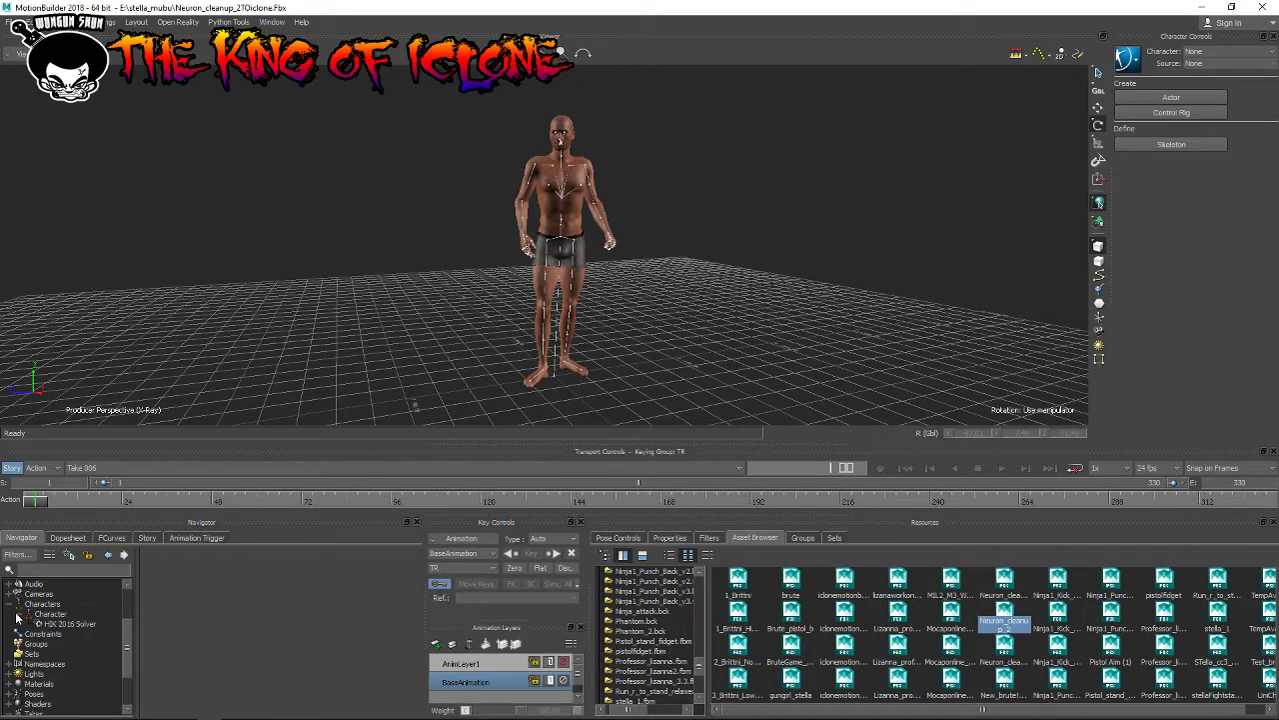
pyautogui.scroll(3, 27, 601)
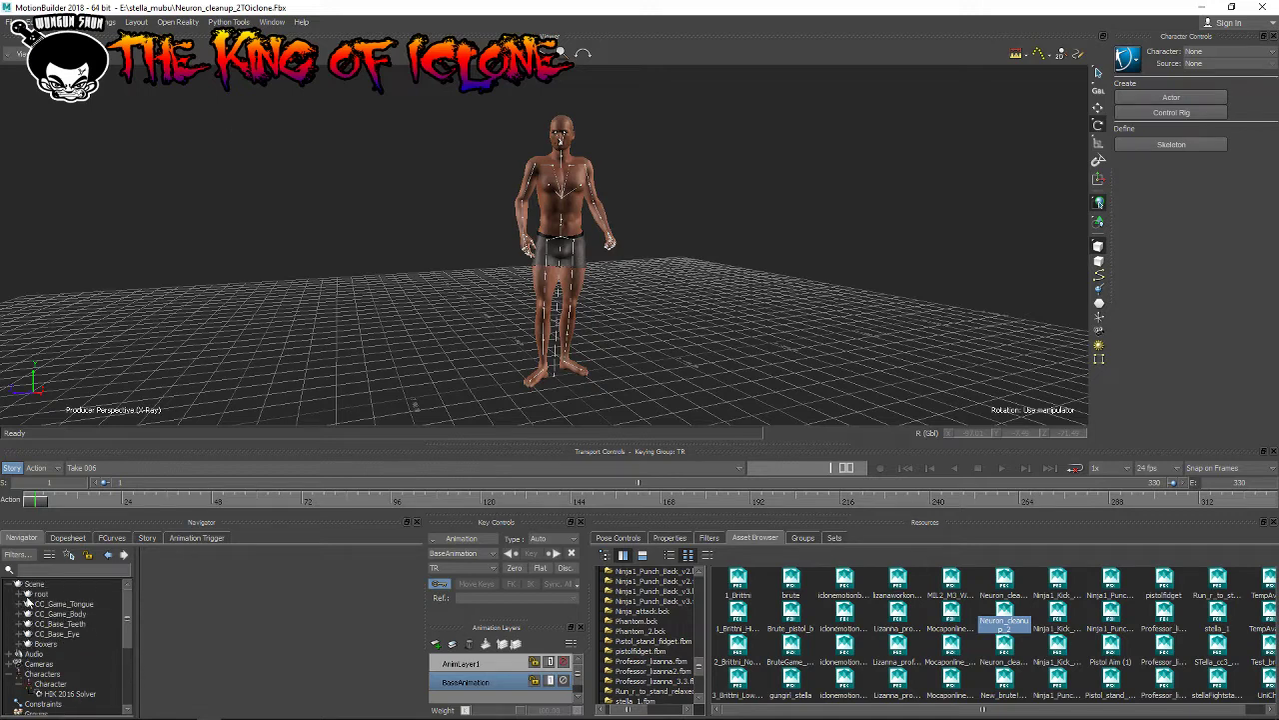
pyautogui.scroll(-3, 60, 629)
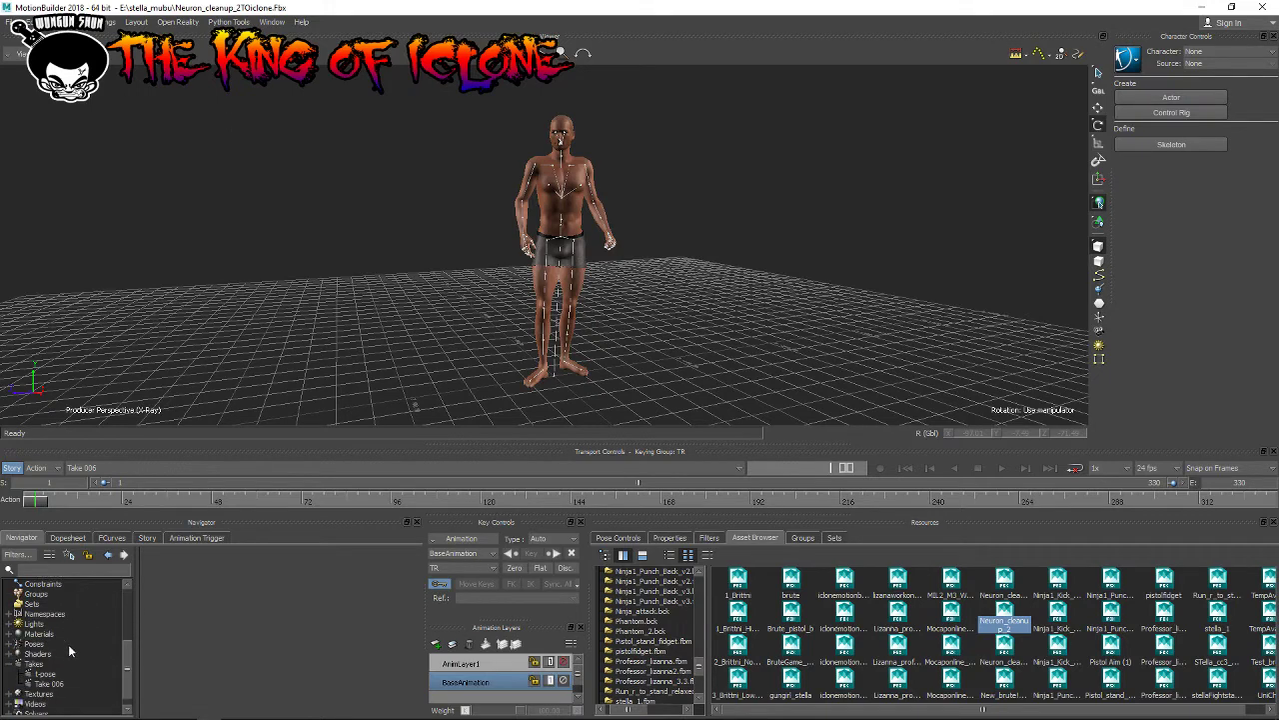
pyautogui.scroll(-2, 67, 639)
pyautogui.keyDown('ctrl'); pyautogui.keyDown('shift'); pyautogui.moveTo(414, 405); pyautogui.dragTo(126, 9); pyautogui.keyUp('shift'); pyautogui.keyUp('ctrl')
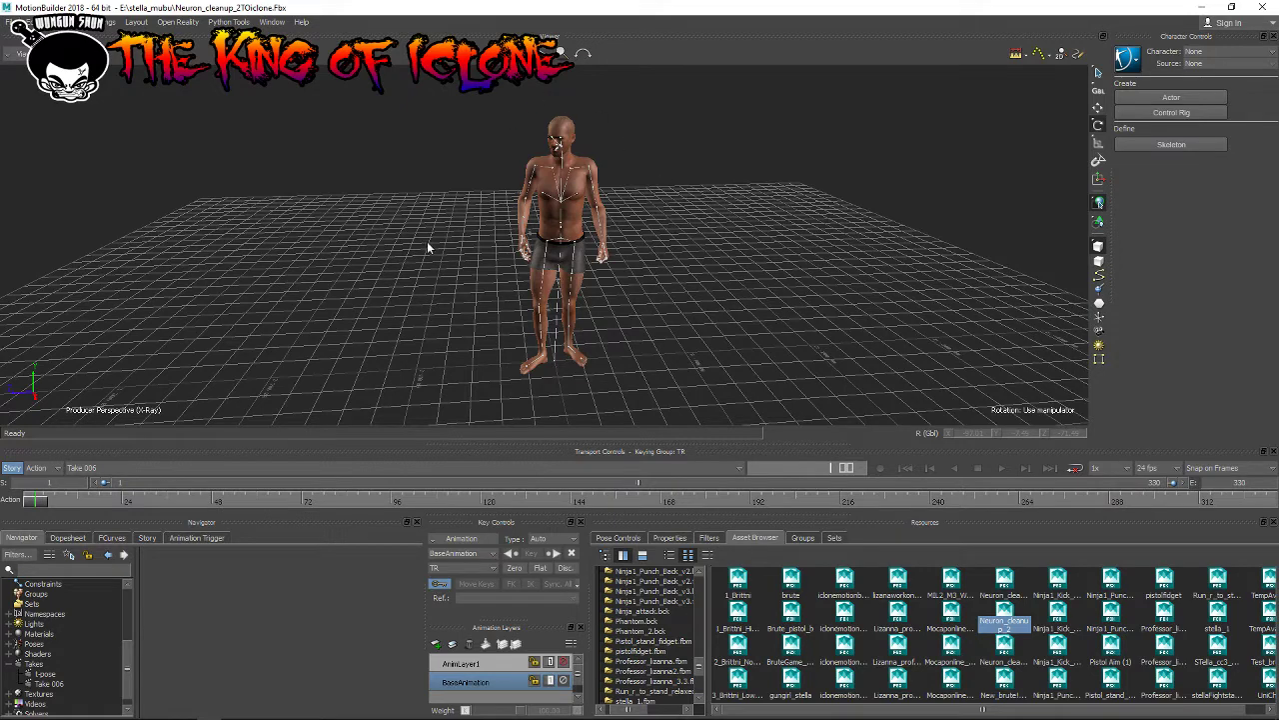
# Step: Scrub the Neuron motion between frames 45 and 110 while orbiting around the character
pyautogui.moveTo(57, 502)
pyautogui.mouseDown()
pyautogui.moveTo(465, 512)
pyautogui.moveTo(802, 502)
pyautogui.moveTo(1206, 536)
pyautogui.moveTo(99, 492)
pyautogui.moveTo(314, 499)
pyautogui.mouseUp()
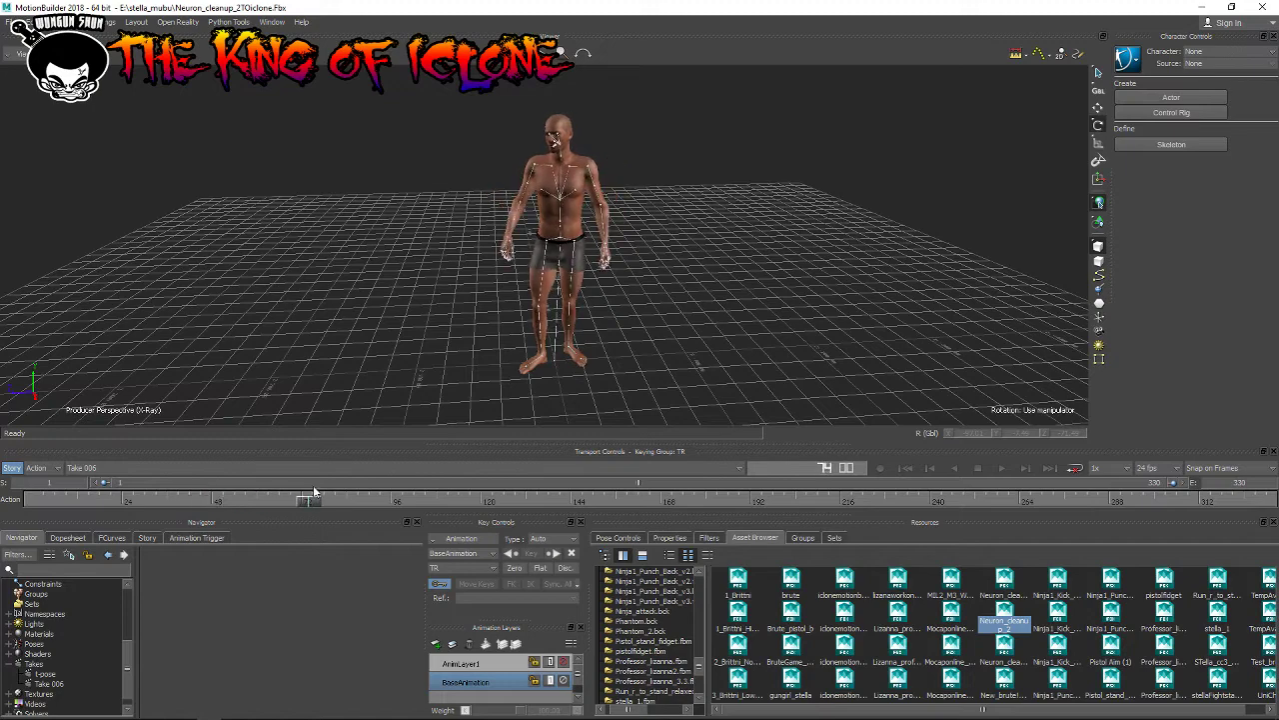
pyautogui.keyDown('ctrl'); pyautogui.keyDown('shift'); pyautogui.moveTo(544, 299); pyautogui.dragTo(600, 300); pyautogui.keyUp('shift'); pyautogui.keyUp('ctrl')
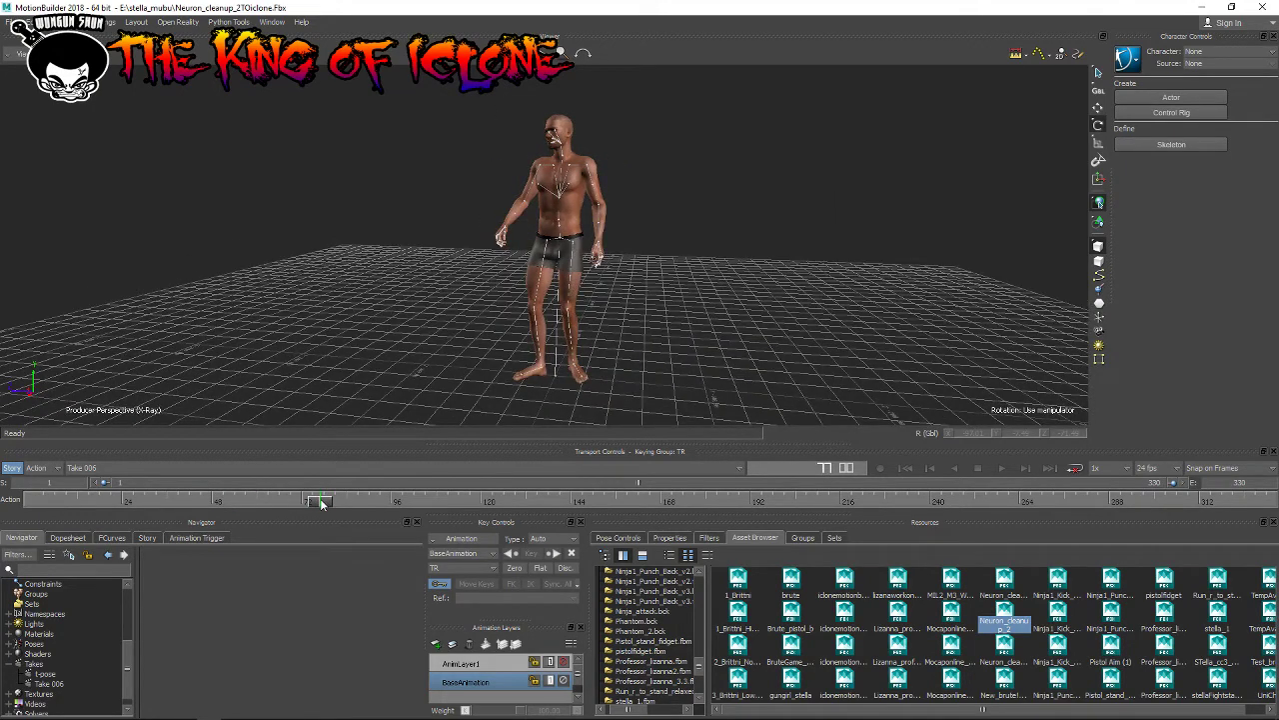
pyautogui.moveTo(321, 503); pyautogui.dragTo(214, 510)
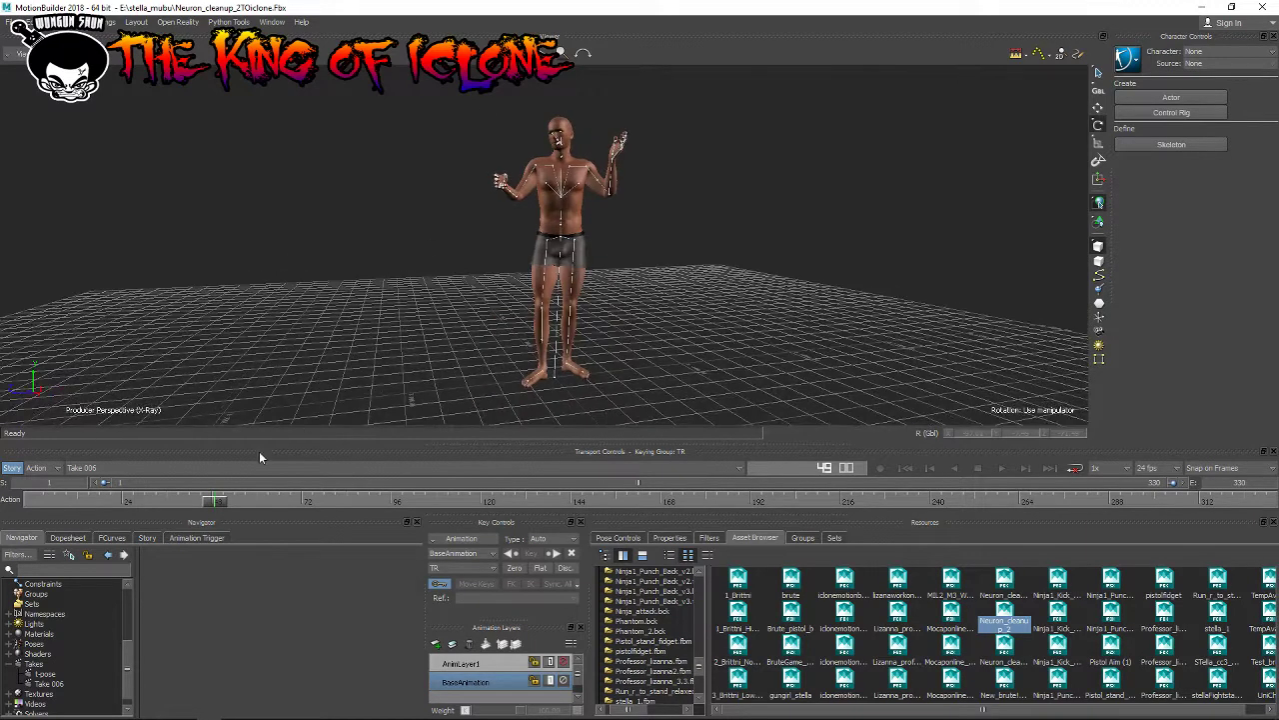
pyautogui.moveTo(228, 500)
pyautogui.mouseDown()
pyautogui.moveTo(467, 515)
pyautogui.moveTo(40, 500)
pyautogui.mouseUp()
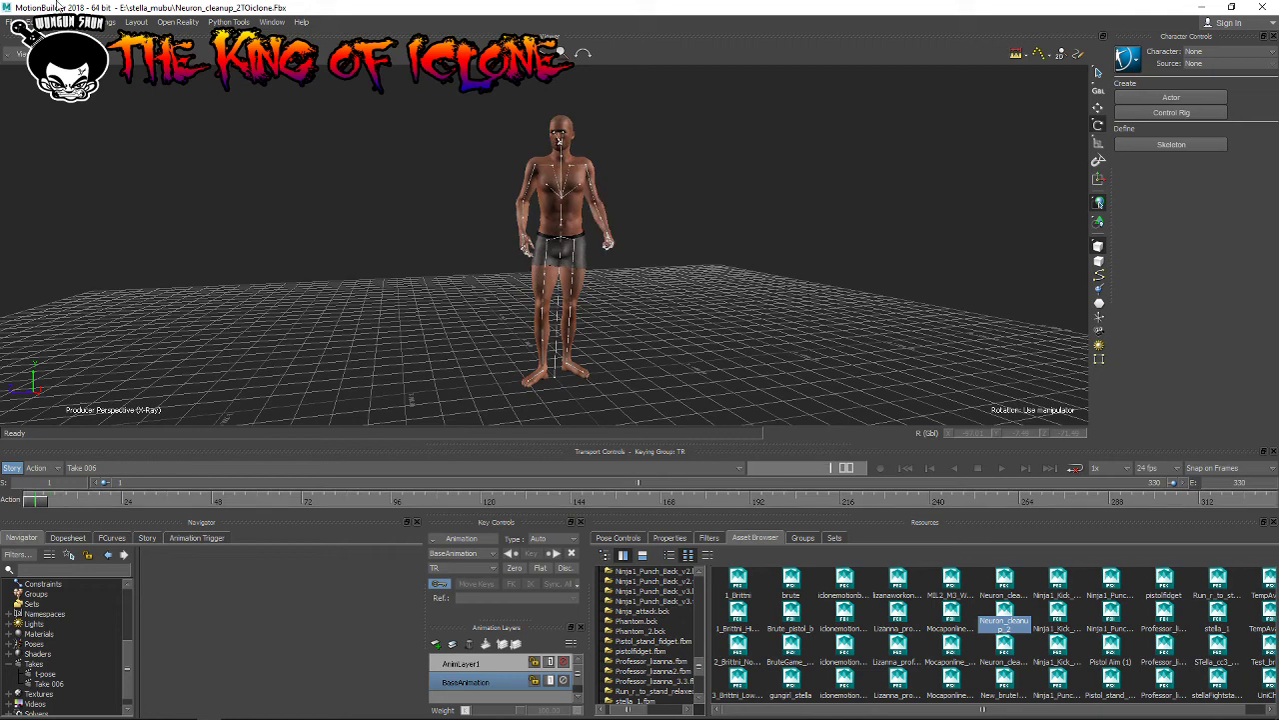
# Step: Export both takes as Neuron_cleanup_2TOiclone_newmotion.fbx via FBX Export, then close the tool
pyautogui.click(10, 21)
pyautogui.click(228, 21)
pyautogui.click(243, 52)
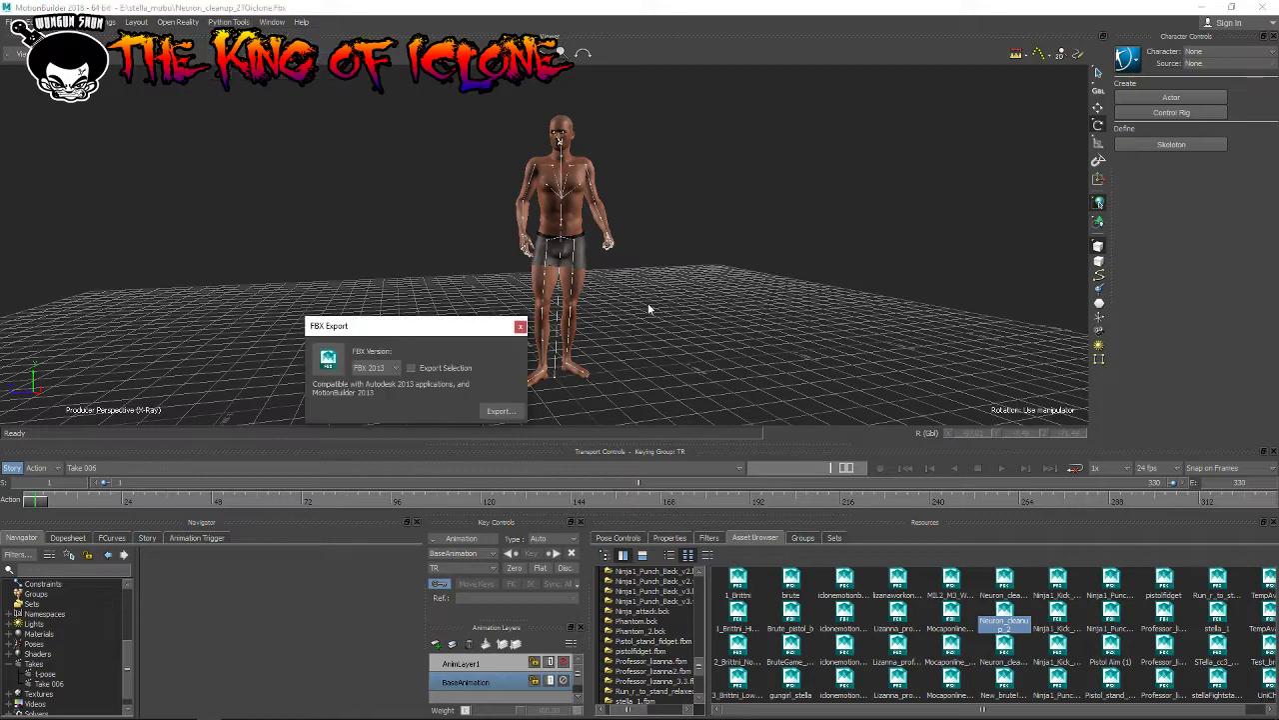
pyautogui.click(500, 410)
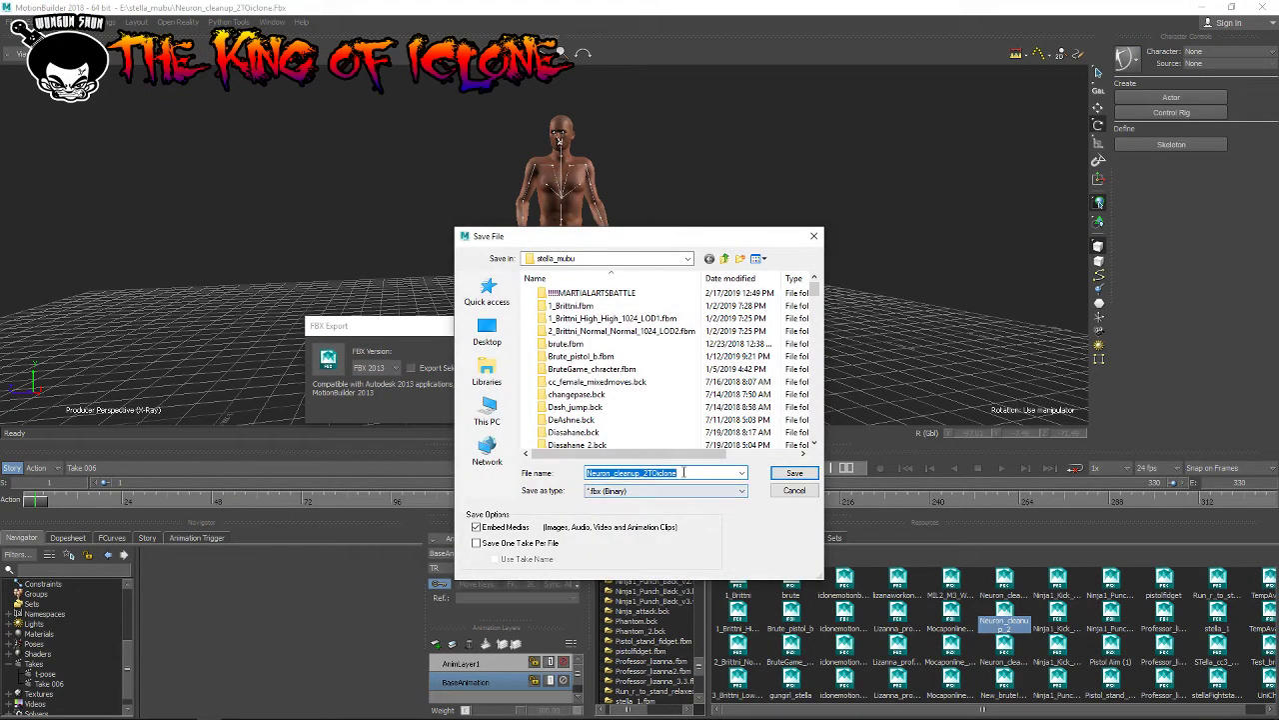
pyautogui.click(684, 473)
pyautogui.write('_newmotion')
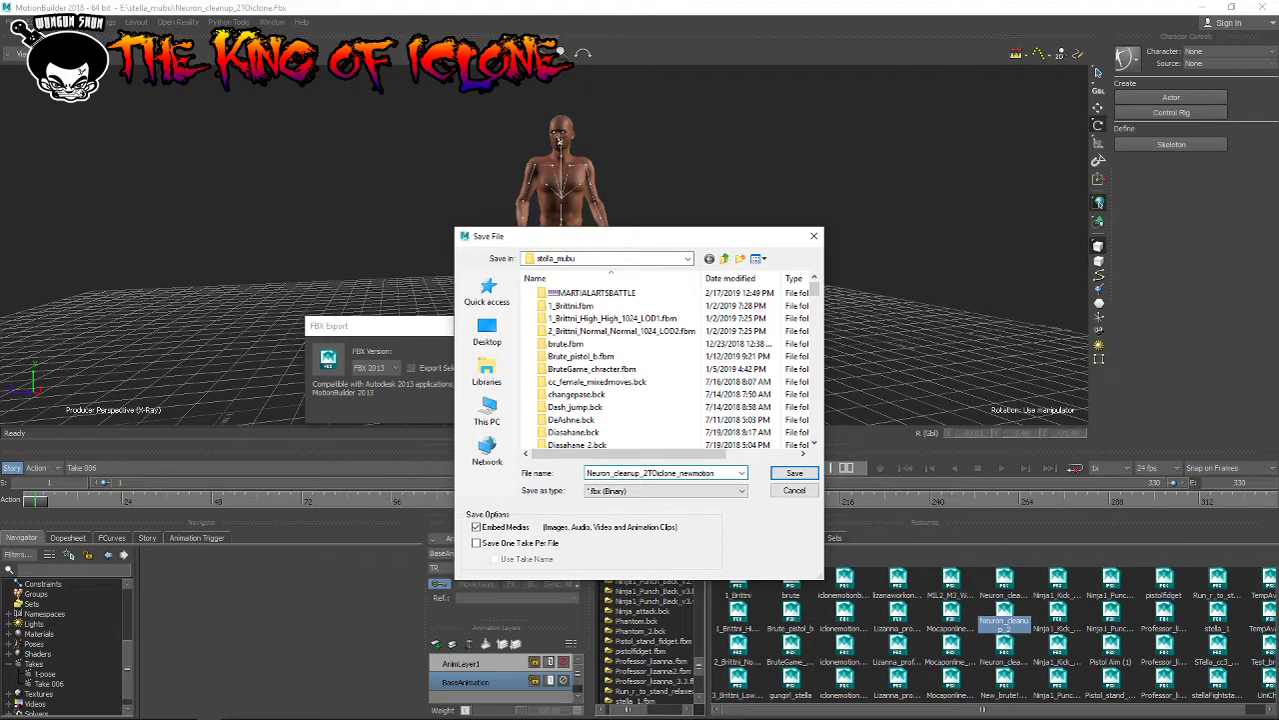
pyautogui.click(793, 473)
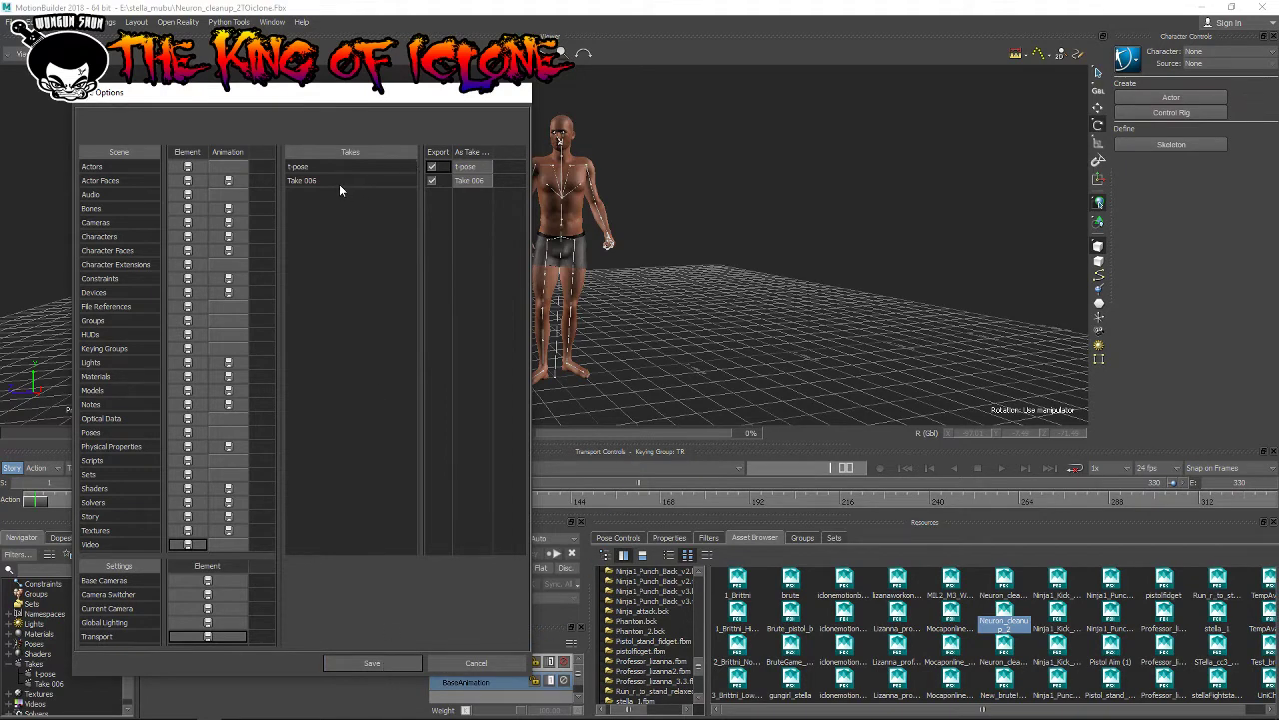
pyautogui.click(402, 665)
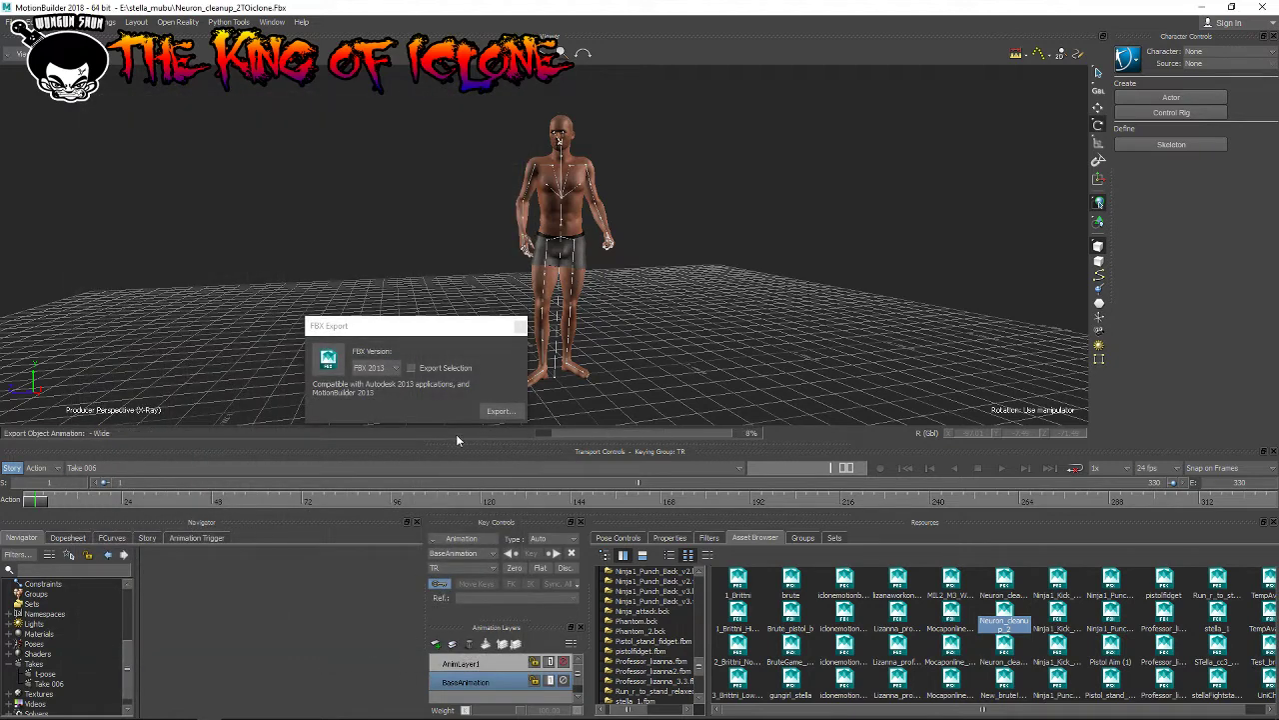
pyautogui.click(521, 327)
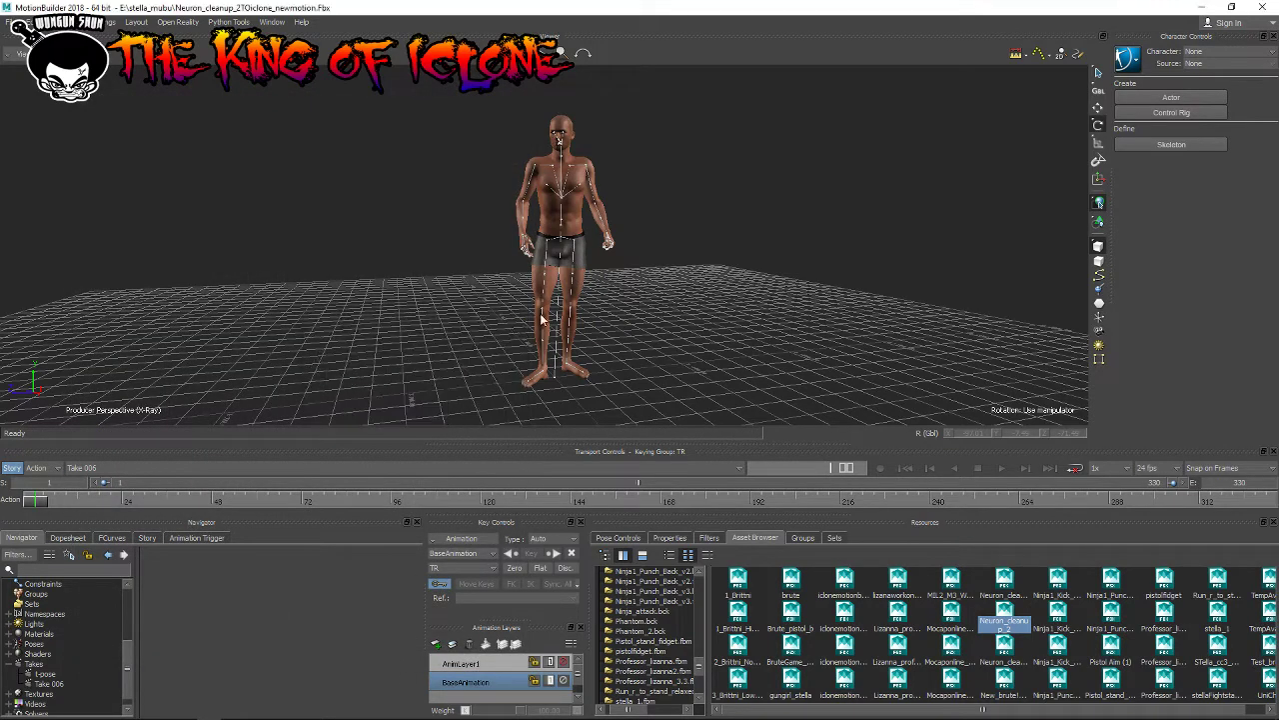
# Step: Quit MotionBuilder and launch iClone 3DXchange v7.4 PRO from the Start menu's iClone 3DXchange 7 folder
pyautogui.click(1261, 8)
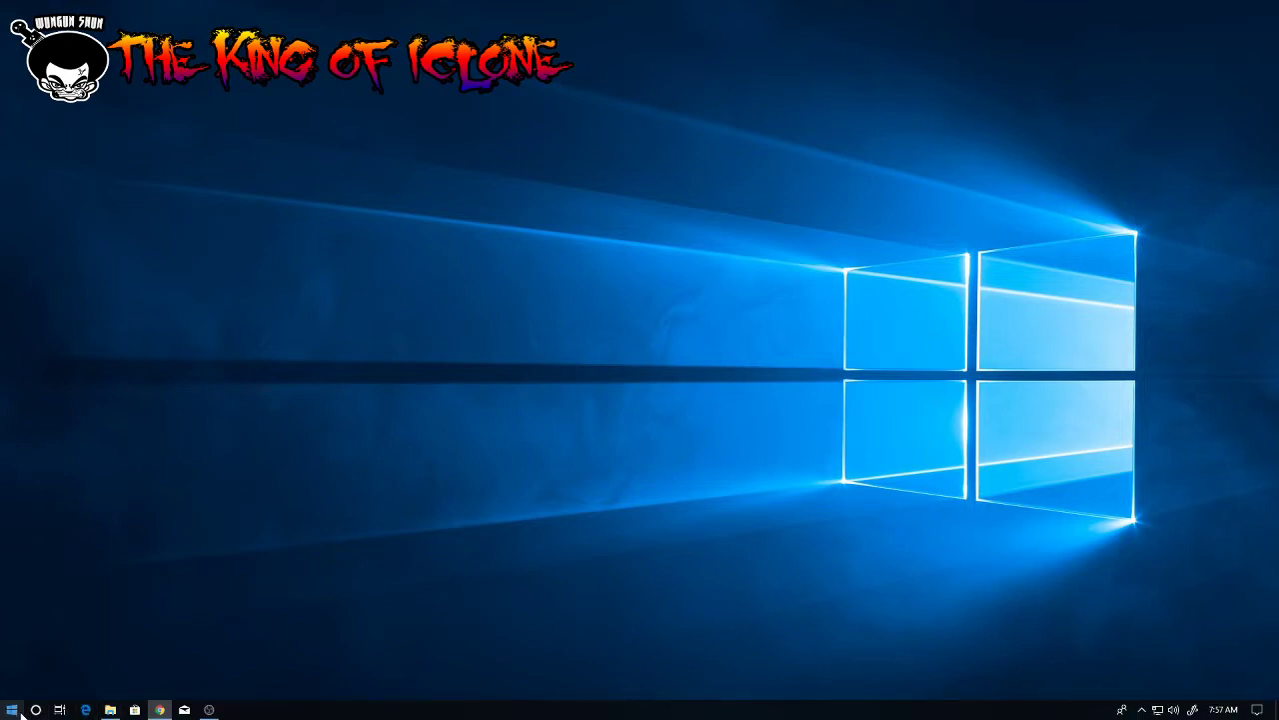
pyautogui.click(20, 713)
pyautogui.scroll(-2, 117, 538)
pyautogui.scroll(-2, 117, 538)
pyautogui.scroll(-2, 117, 545)
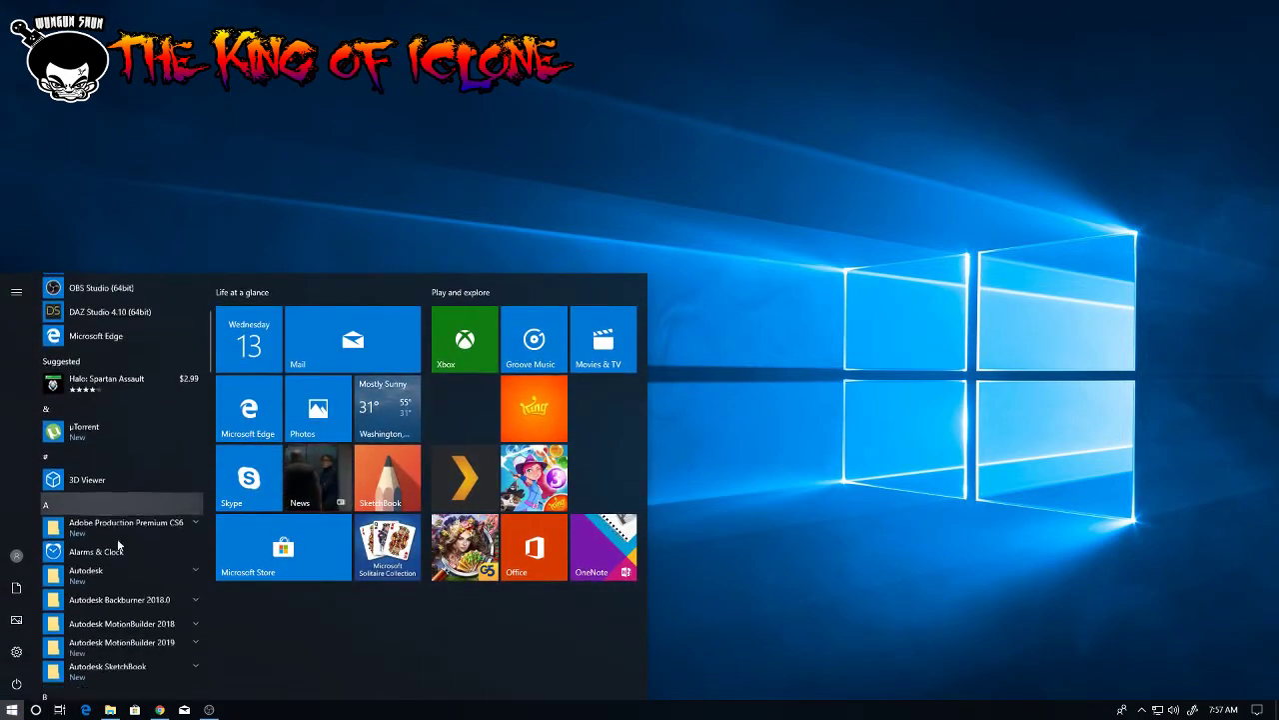
pyautogui.scroll(-2, 117, 544)
pyautogui.scroll(-2, 117, 544)
pyautogui.scroll(-2, 117, 544)
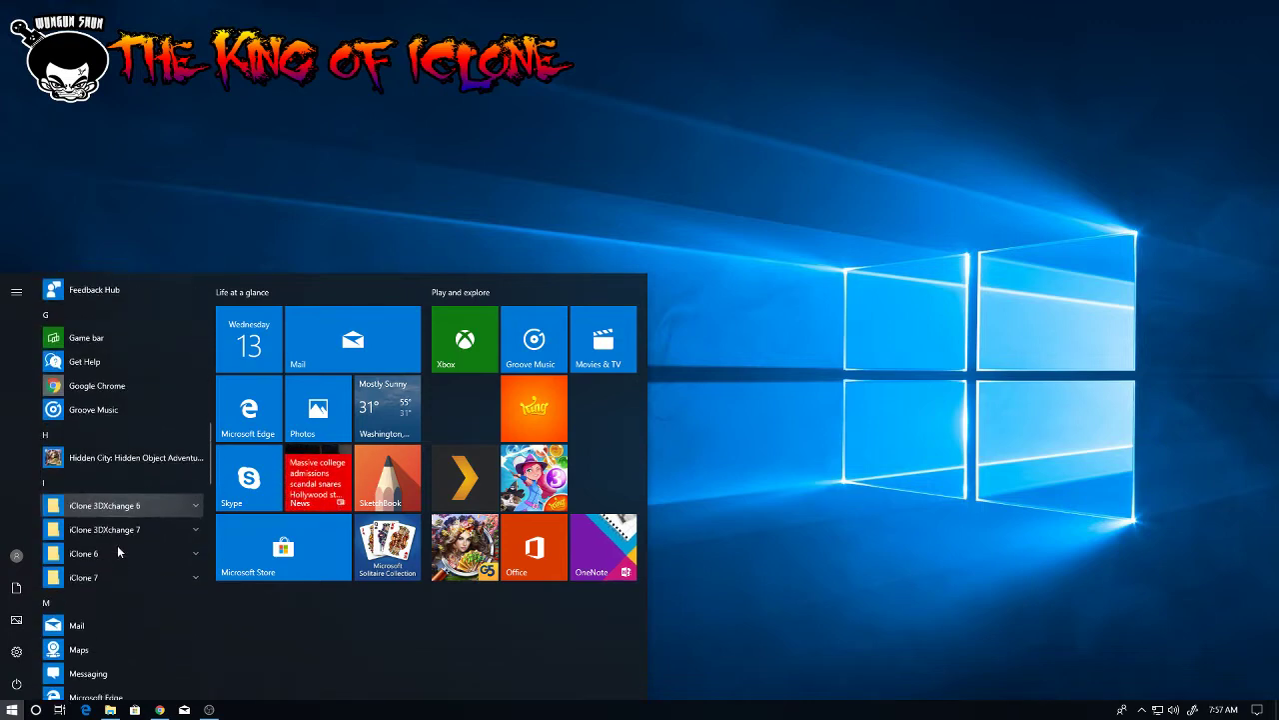
pyautogui.click(117, 514)
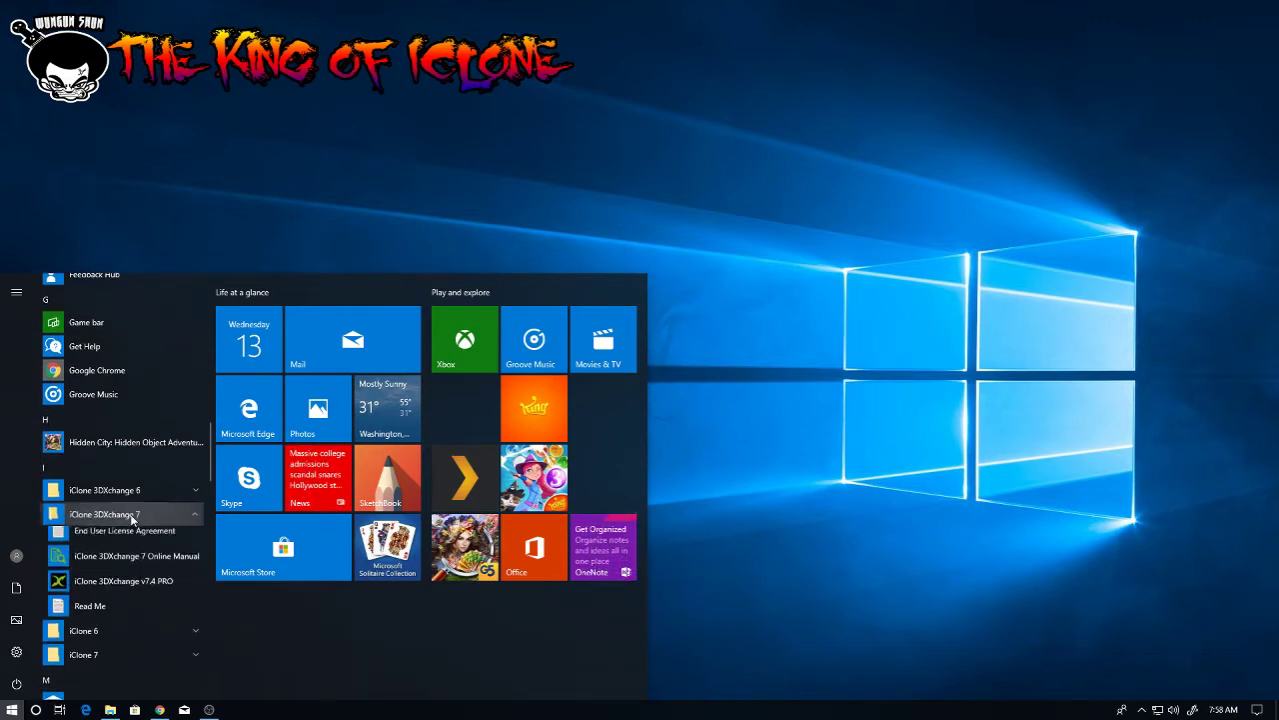
pyautogui.click(117, 587)
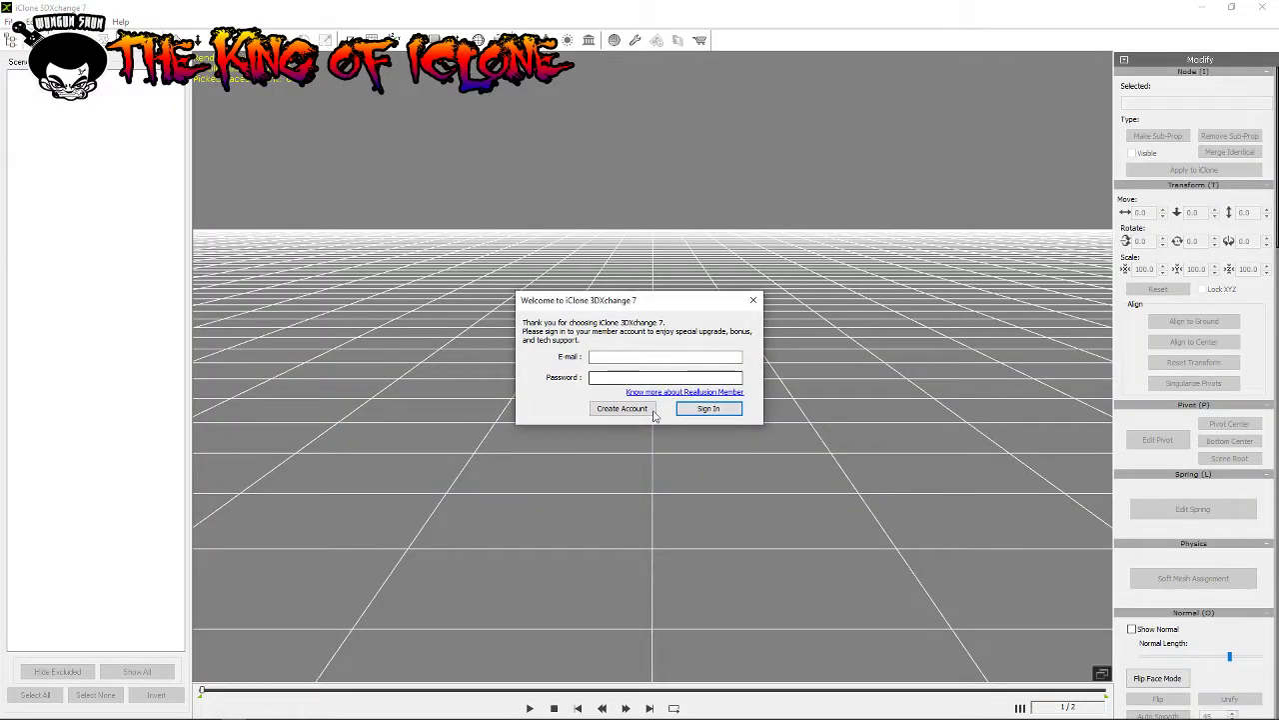
# Step: Sign in to the member account, acknowledge the success message and close the welcome splash
pyautogui.moveTo(651, 299); pyautogui.dragTo(608, 314)
pyautogui.press('Escape')
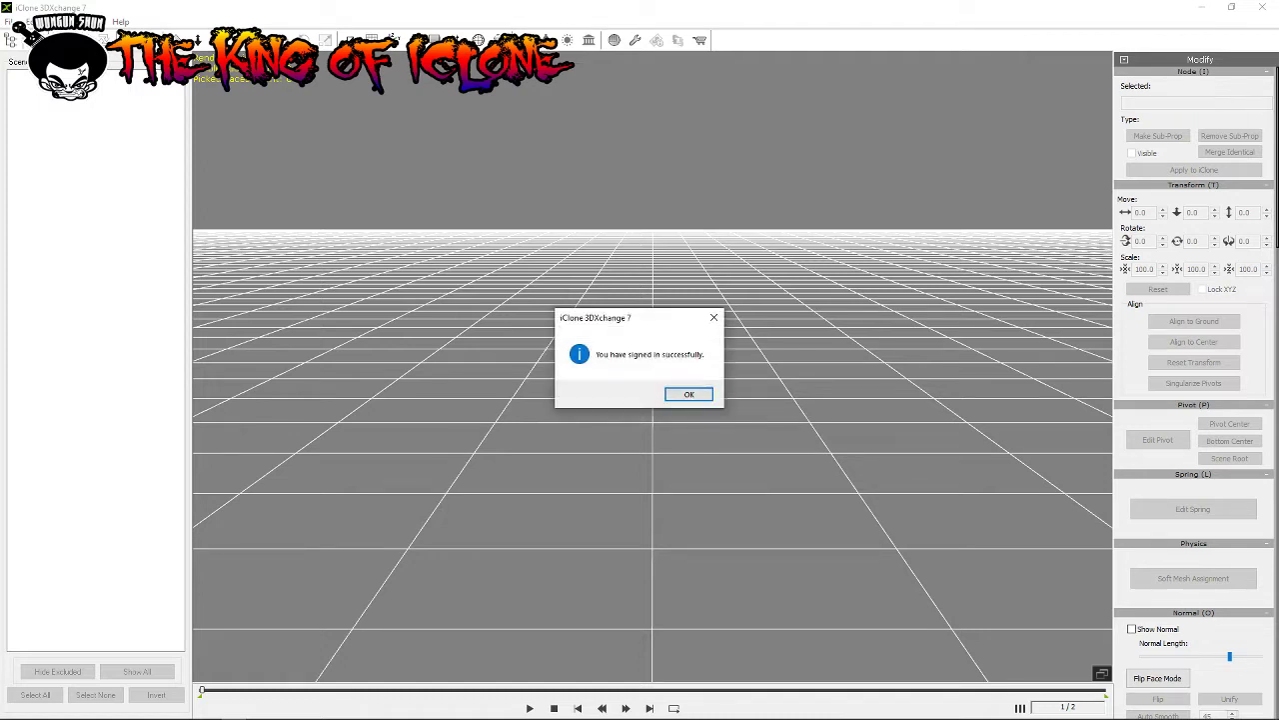
pyautogui.click(689, 394)
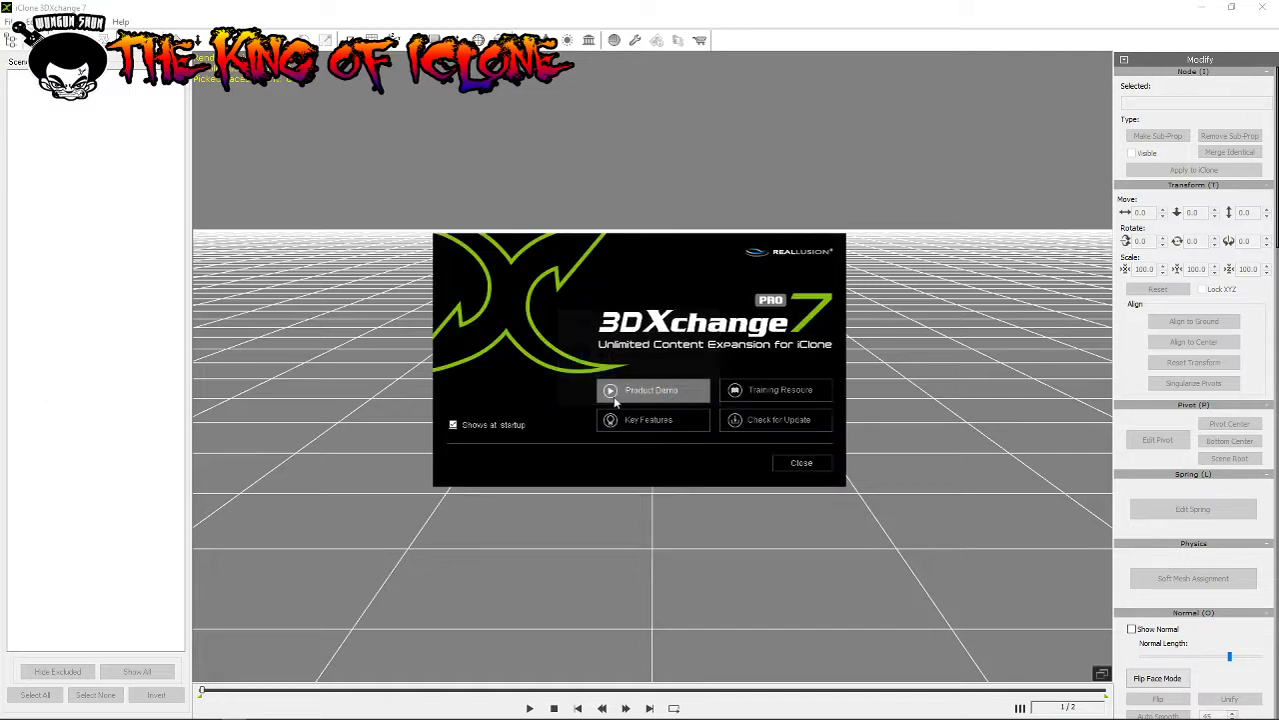
pyautogui.click(802, 463)
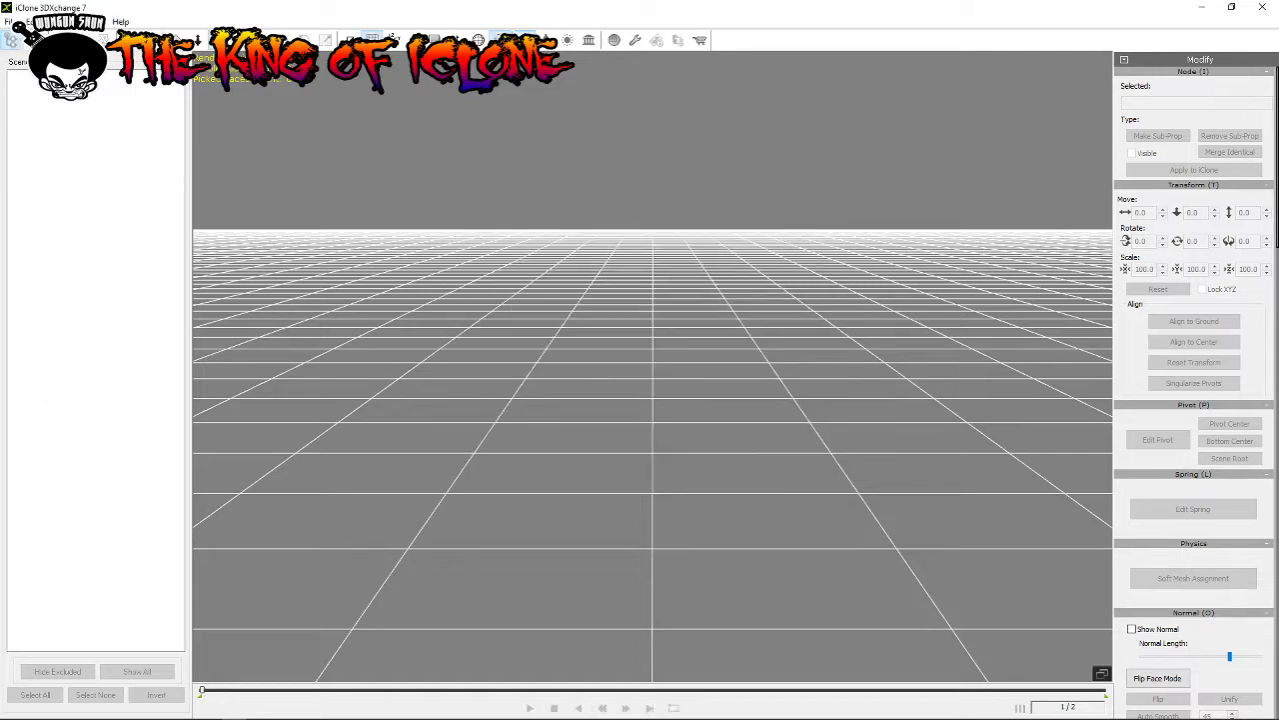
pyautogui.click(12, 40)
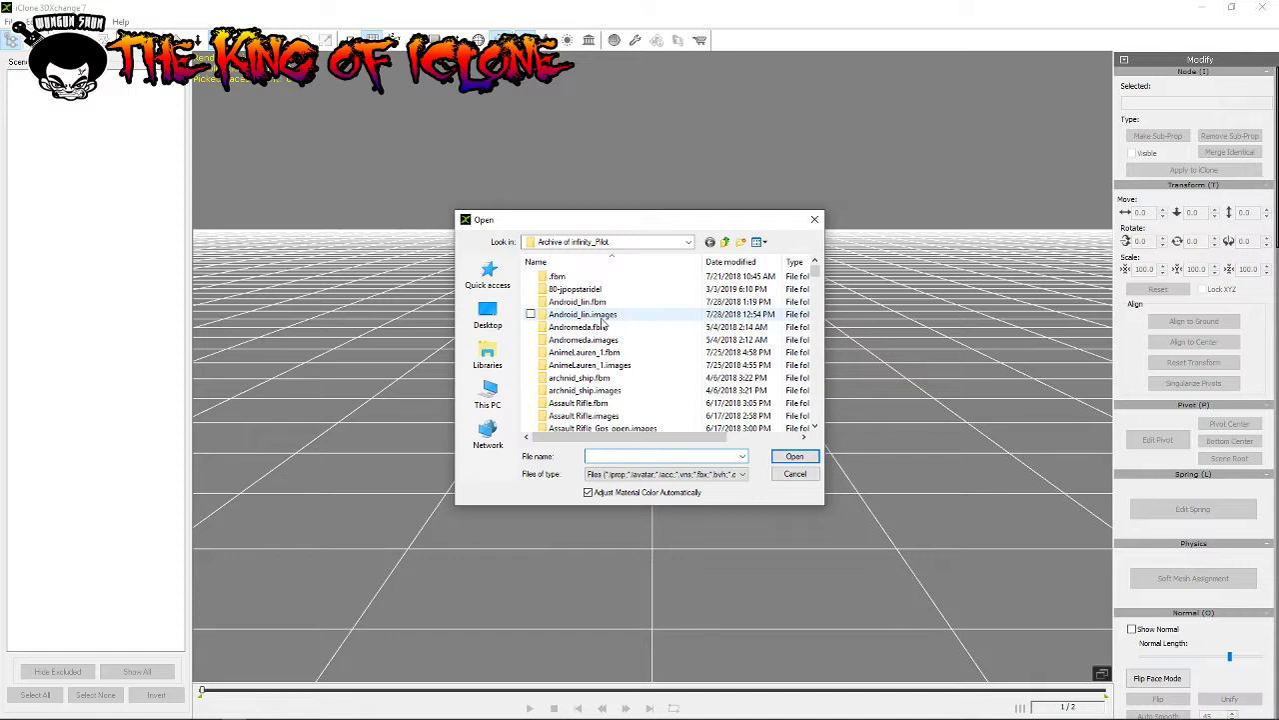
# Step: Browse to the New Volume (E:) drive in the Open dialog
pyautogui.scroll(-1, 603, 322)
pyautogui.scroll(-5, 606, 310)
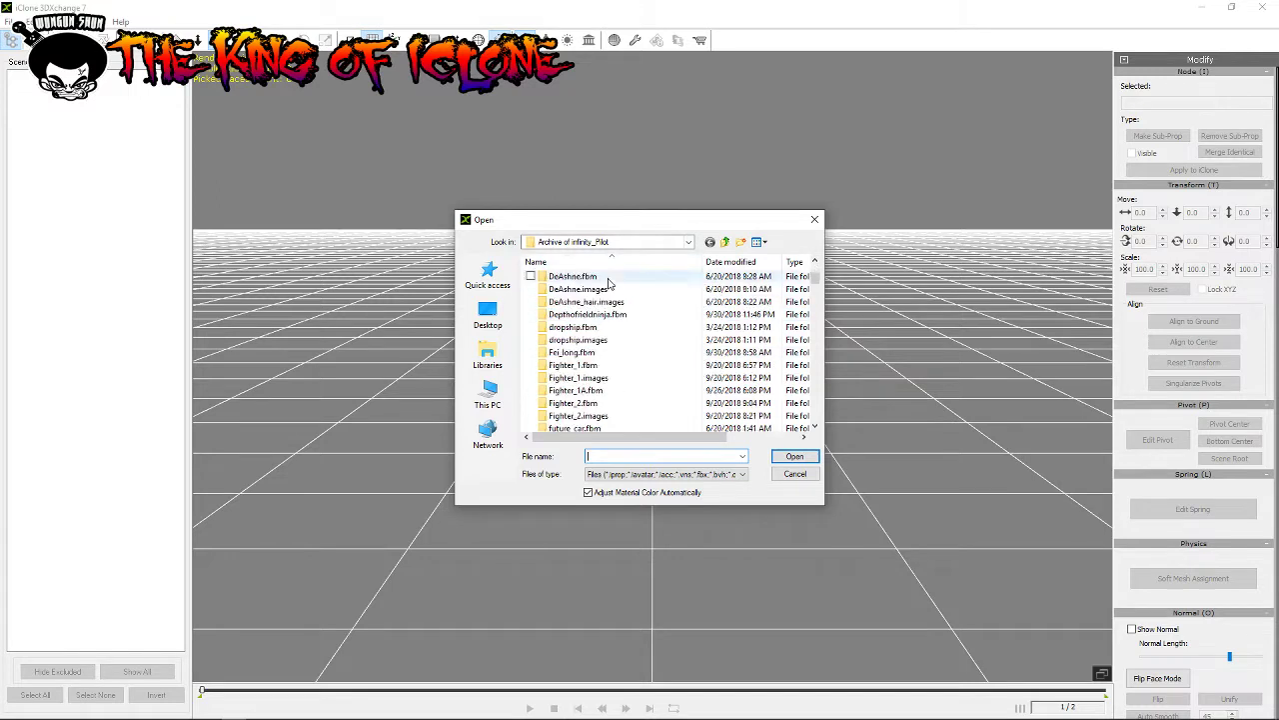
pyautogui.scroll(5, 607, 300)
pyautogui.click(650, 242)
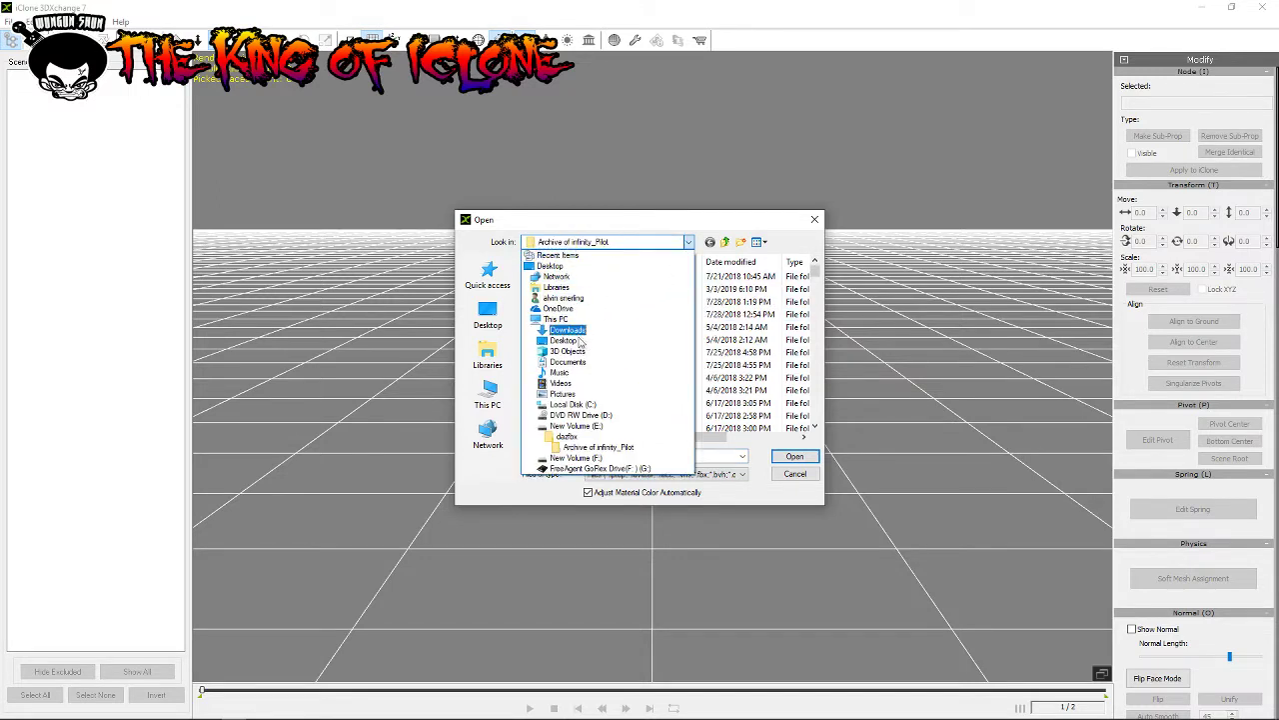
pyautogui.click(590, 426)
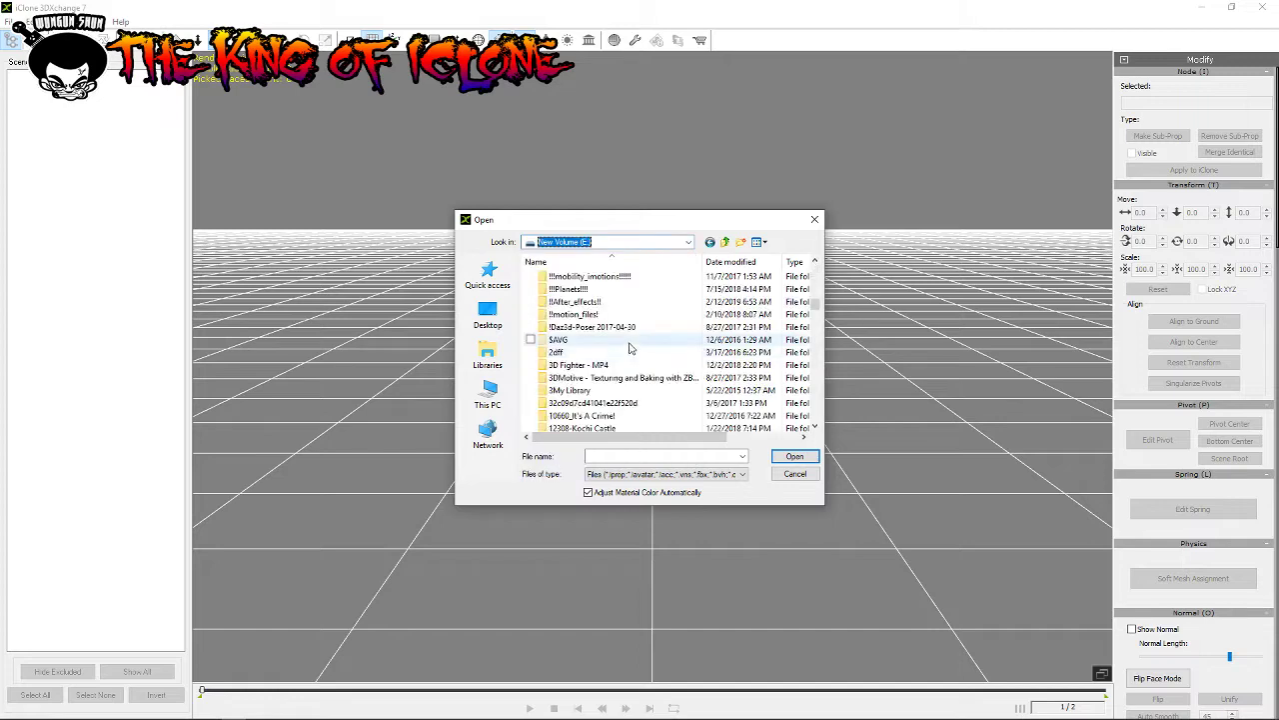
# Step: Locate and open the stella_mubu folder on the E: drive
pyautogui.scroll(-10, 630, 348)
pyautogui.scroll(-5, 632, 351)
pyautogui.scroll(-5, 636, 356)
pyautogui.scroll(-5, 635, 358)
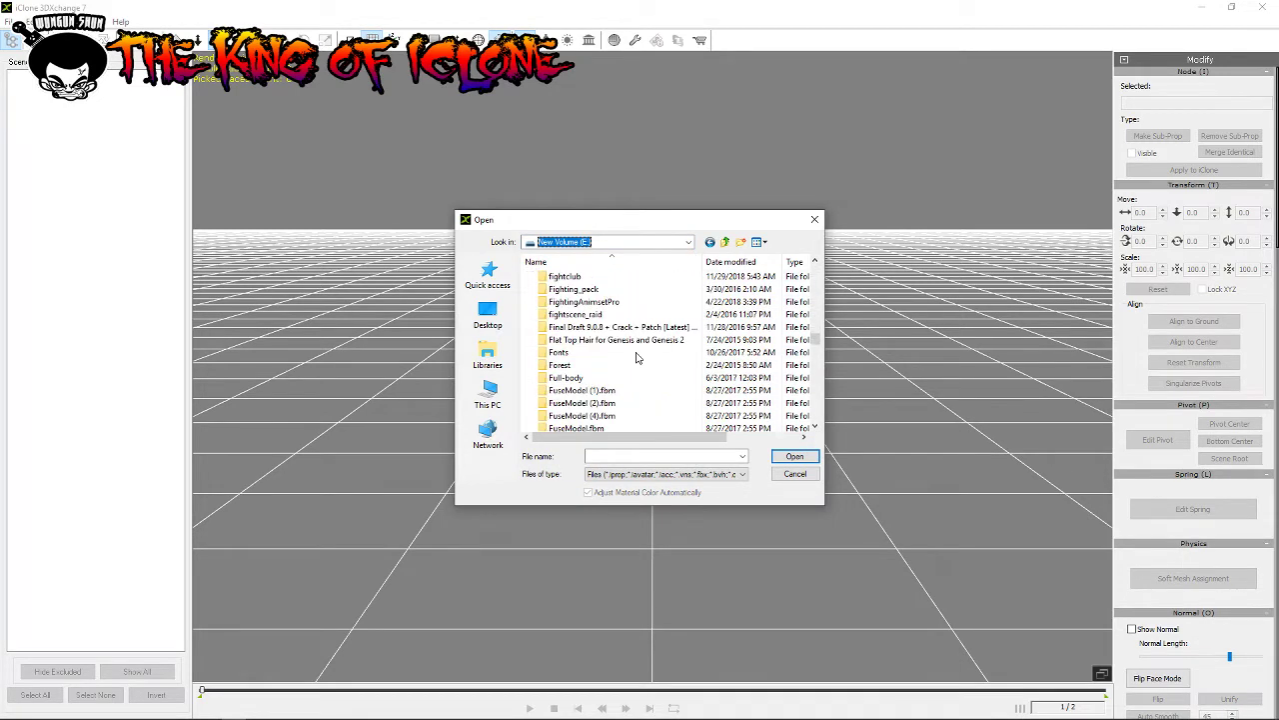
pyautogui.scroll(3, 636, 357)
pyautogui.scroll(3, 637, 357)
pyautogui.scroll(-1, 637, 357)
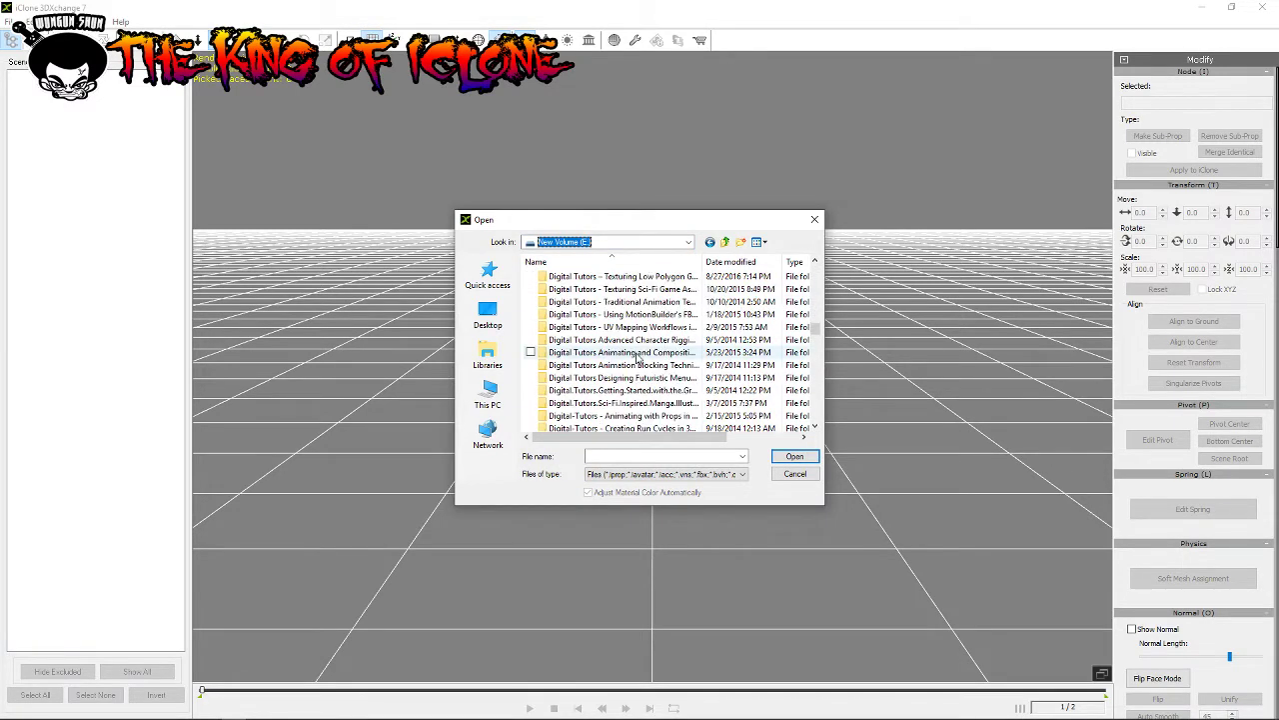
pyautogui.scroll(-2, 637, 357)
pyautogui.scroll(-5, 636, 357)
pyautogui.scroll(-5, 636, 357)
pyautogui.scroll(-5, 637, 357)
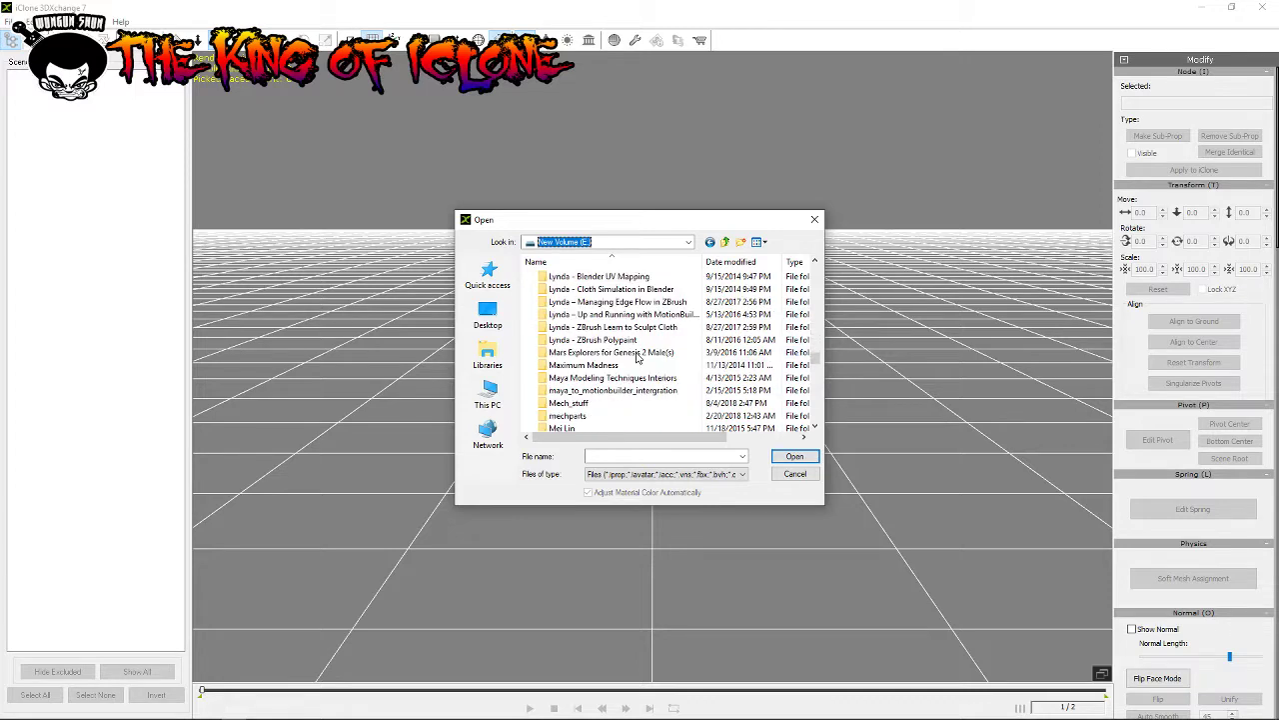
pyautogui.scroll(-5, 637, 356)
pyautogui.scroll(-5, 637, 357)
pyautogui.scroll(-5, 637, 357)
pyautogui.scroll(-5, 637, 357)
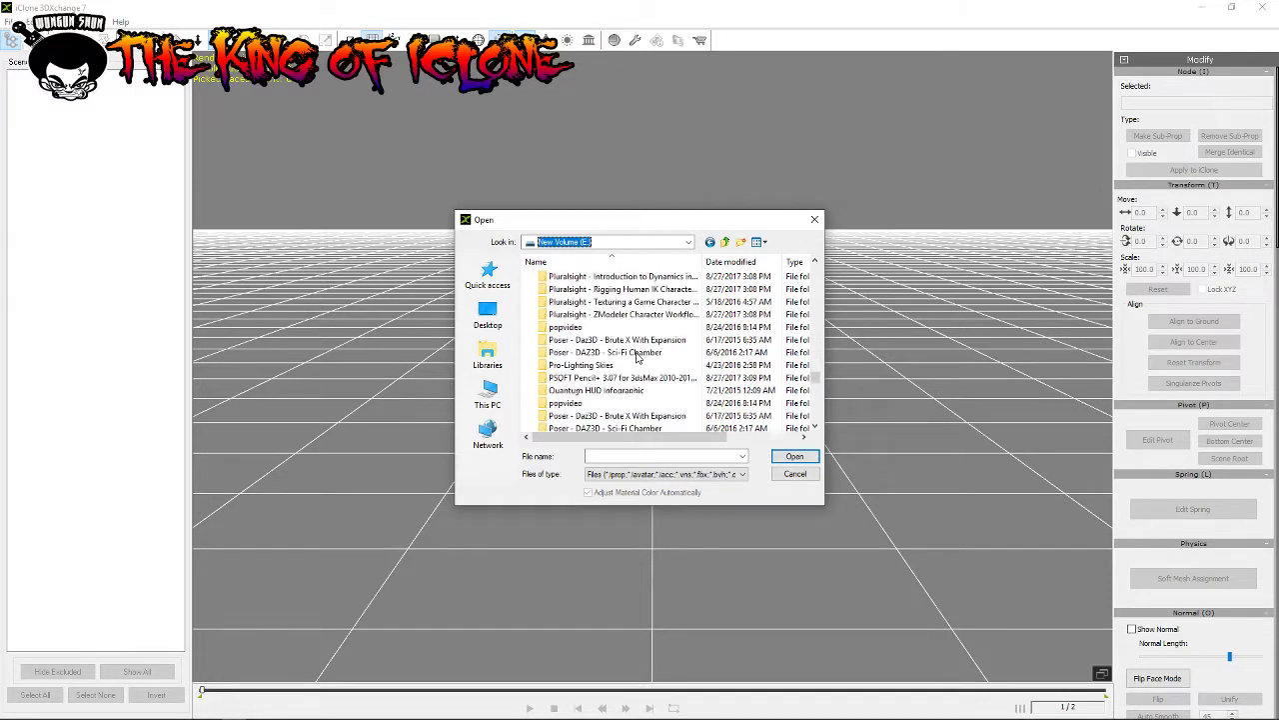
pyautogui.scroll(-4, 636, 357)
pyautogui.scroll(-4, 636, 356)
pyautogui.scroll(4, 636, 356)
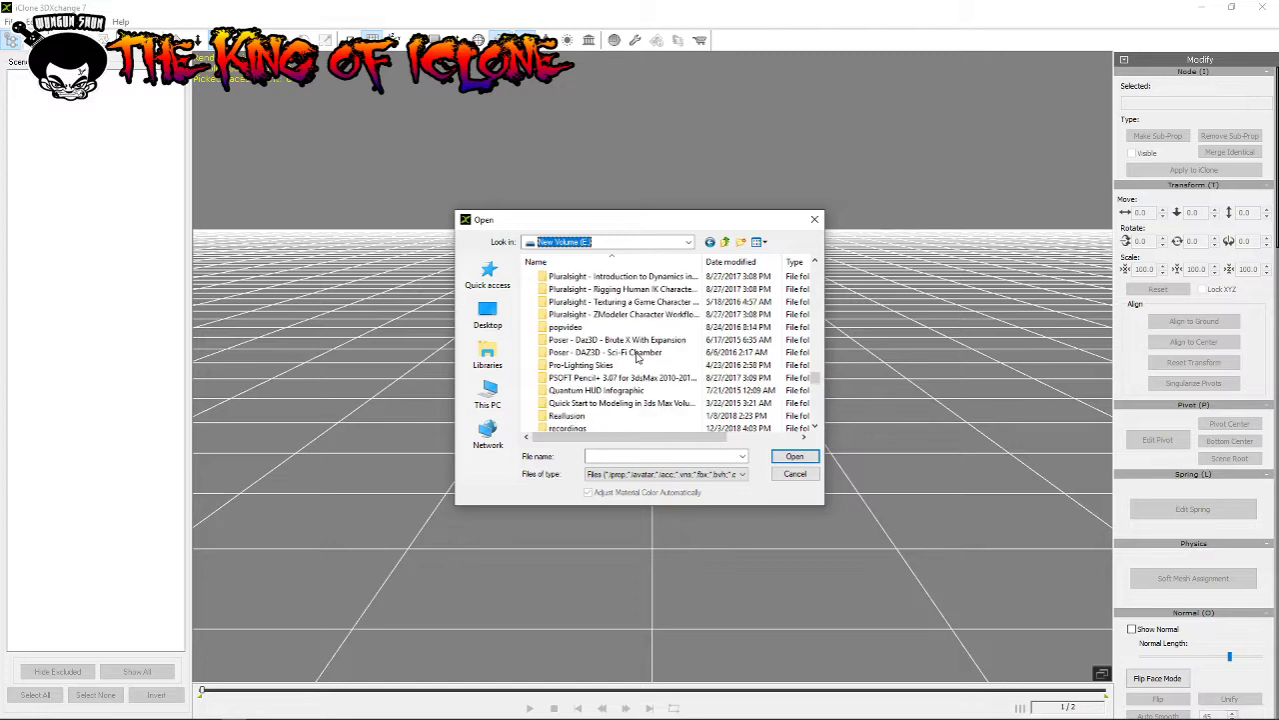
pyautogui.scroll(-2, 625, 357)
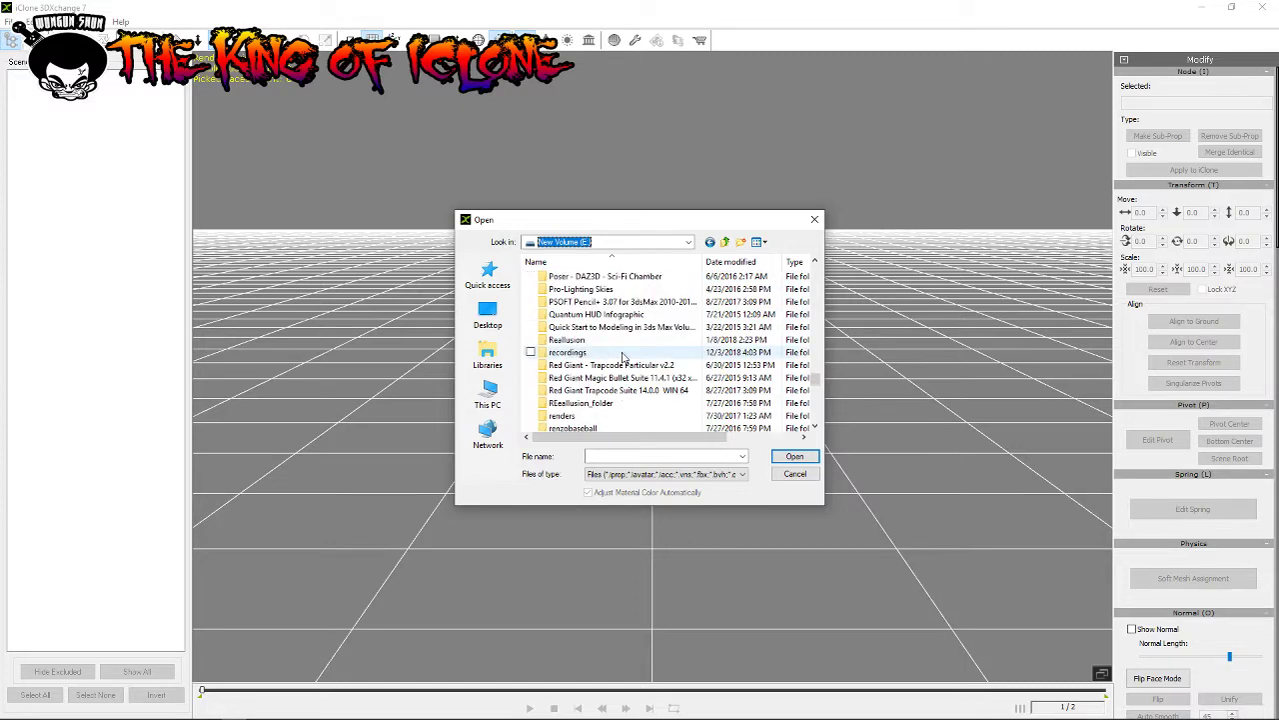
pyautogui.scroll(-5, 622, 357)
pyautogui.scroll(-2, 622, 356)
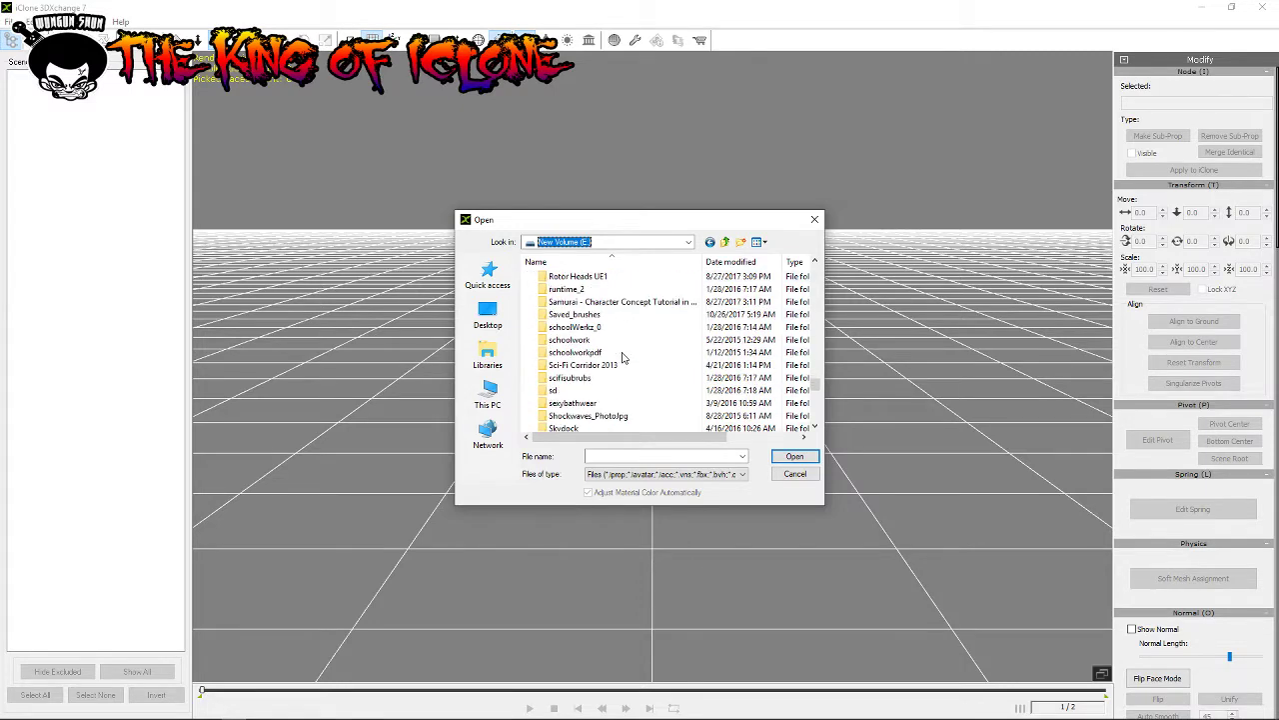
pyautogui.scroll(-1, 622, 357)
pyautogui.scroll(-1, 622, 357)
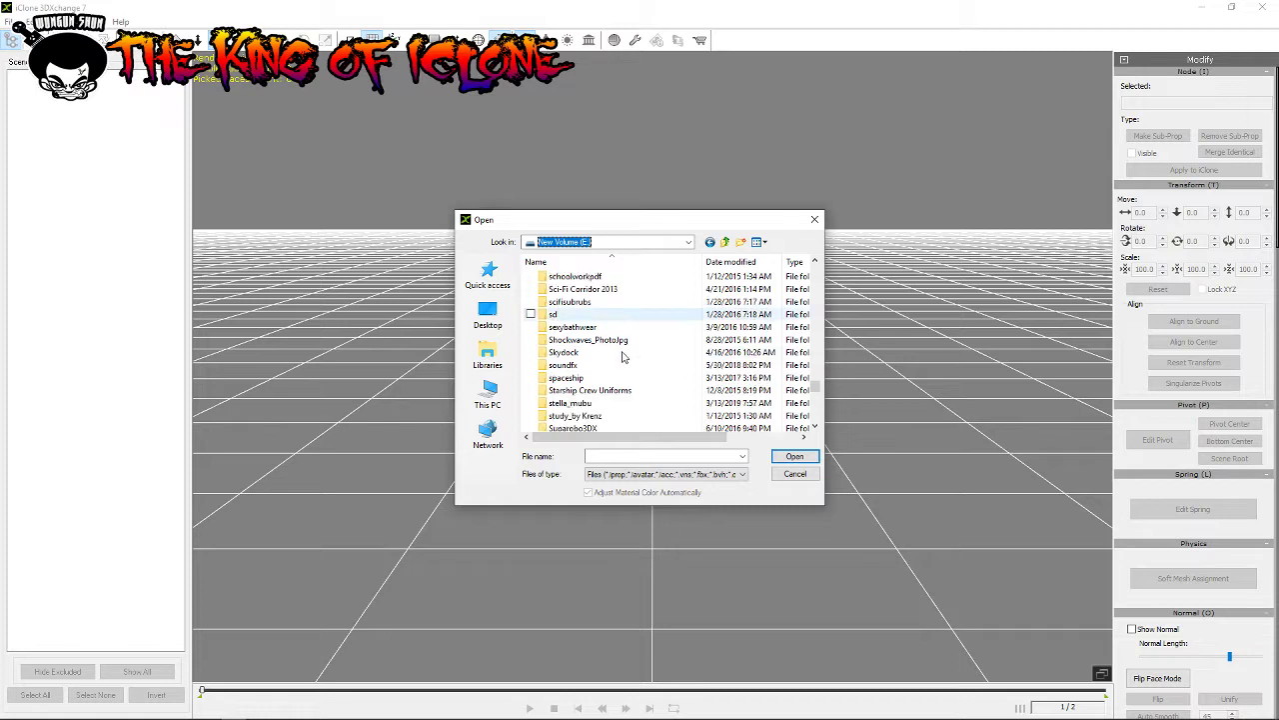
pyautogui.scroll(-1, 622, 357)
pyautogui.scroll(1, 580, 326)
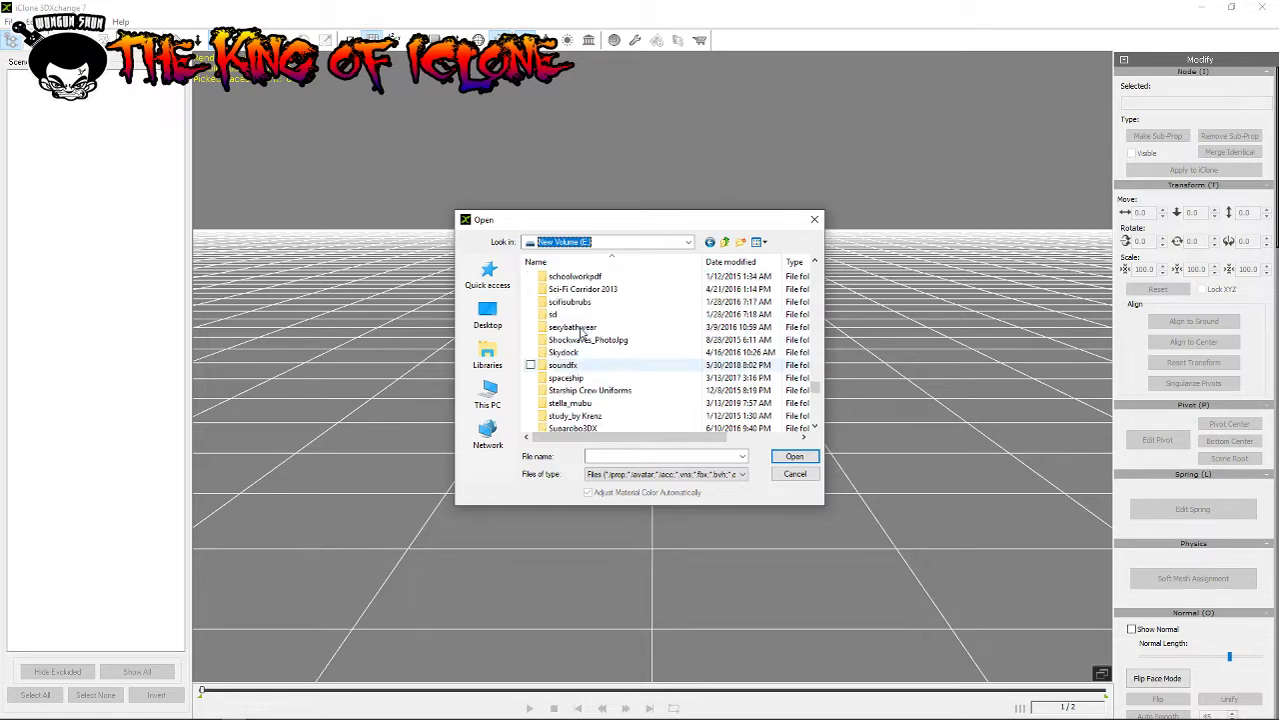
pyautogui.scroll(1, 580, 333)
pyautogui.scroll(-1, 581, 335)
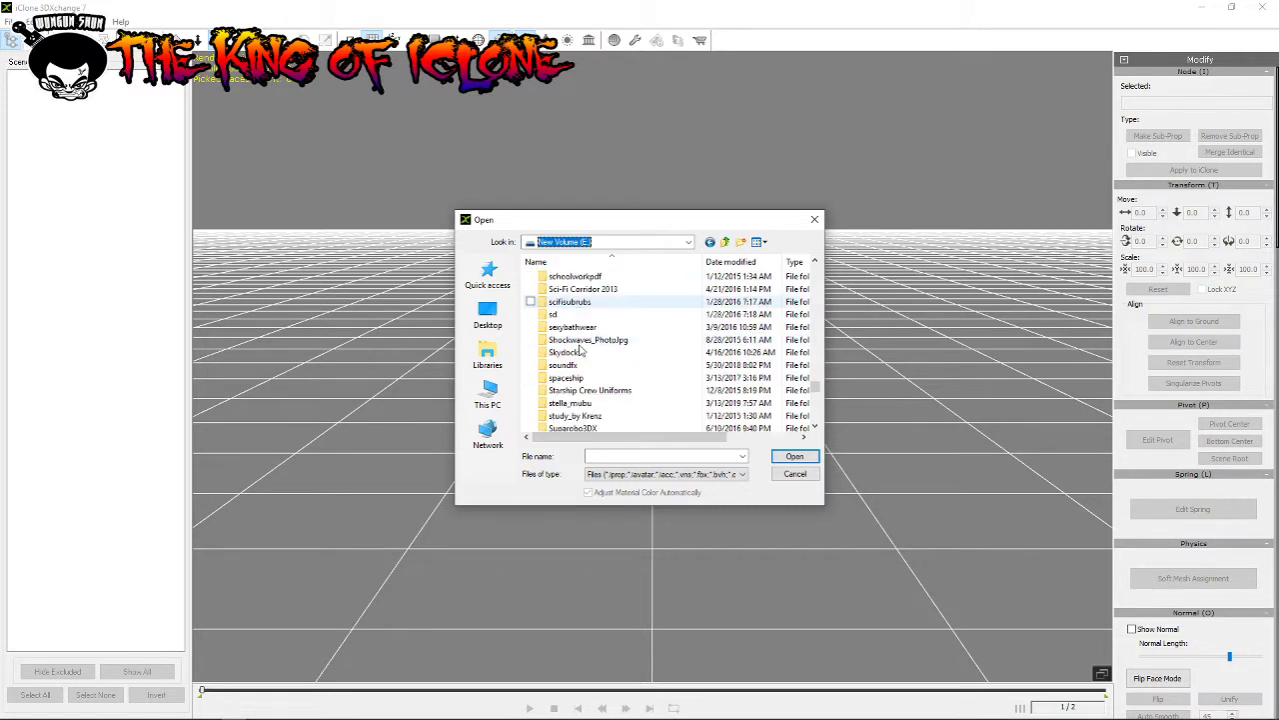
pyautogui.scroll(-2, 579, 344)
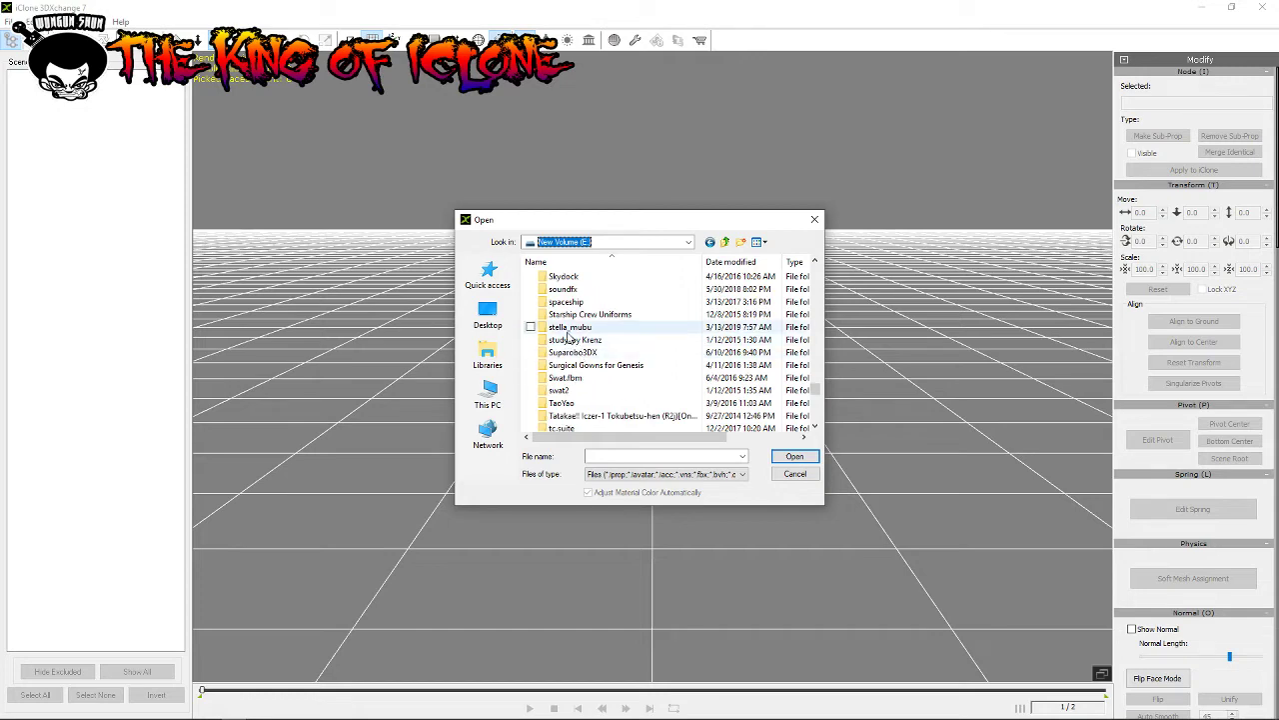
pyautogui.click(580, 326)
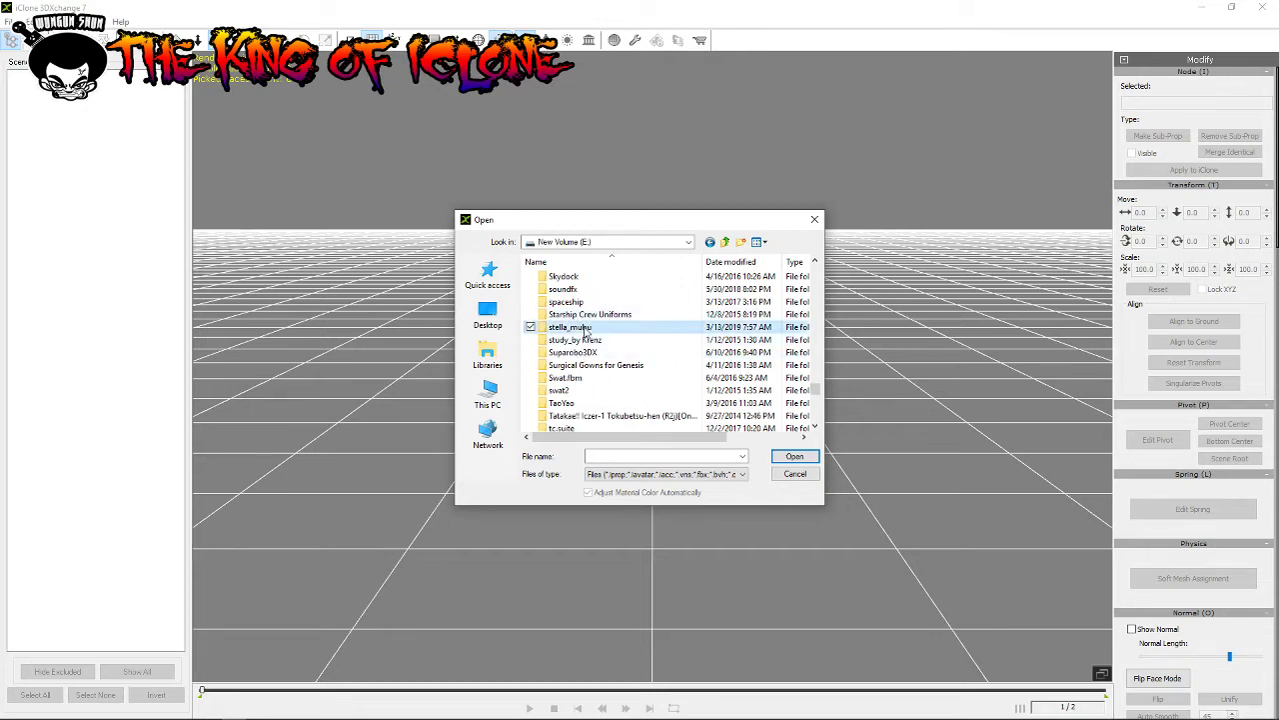
pyautogui.click(780, 456)
# Step: Select Neuron_cleanup_2TOiclone_newmotion and double-click it to start the import
pyautogui.scroll(-2, 678, 387)
pyautogui.scroll(-2, 679, 386)
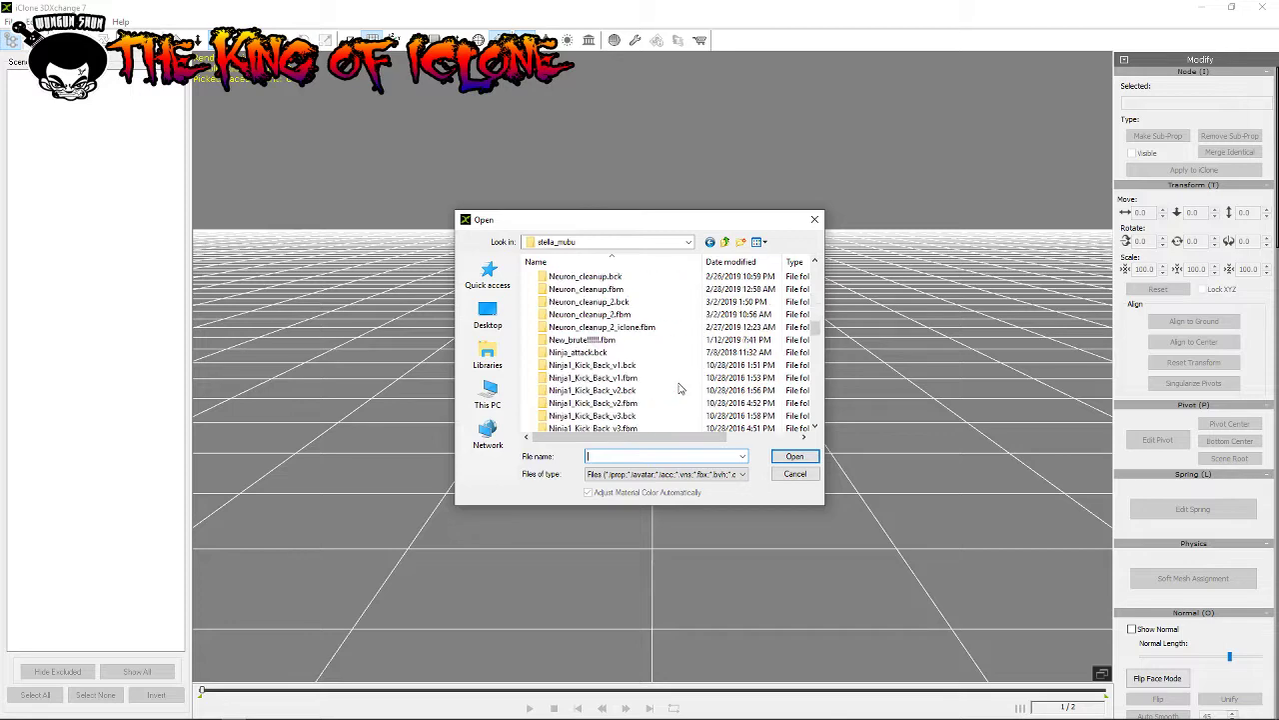
pyautogui.scroll(-2, 678, 387)
pyautogui.scroll(-2, 678, 386)
pyautogui.scroll(-1, 679, 387)
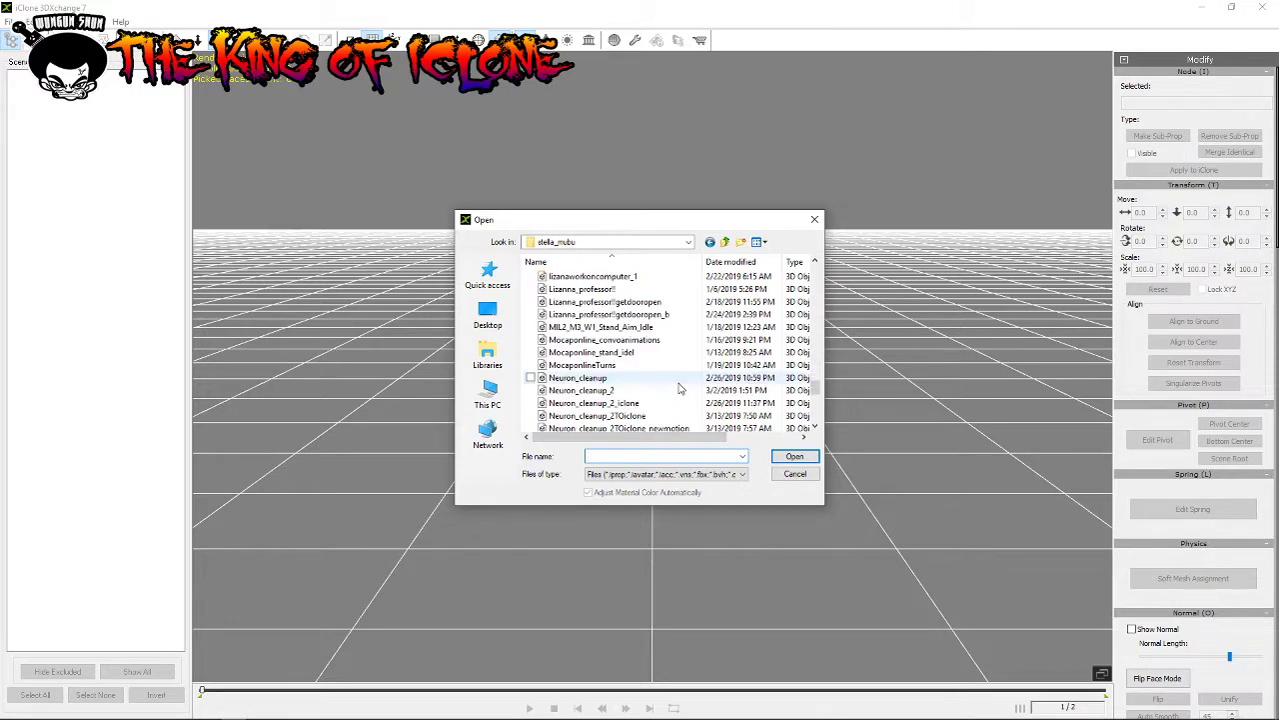
pyautogui.scroll(-1, 678, 386)
pyautogui.click(659, 391)
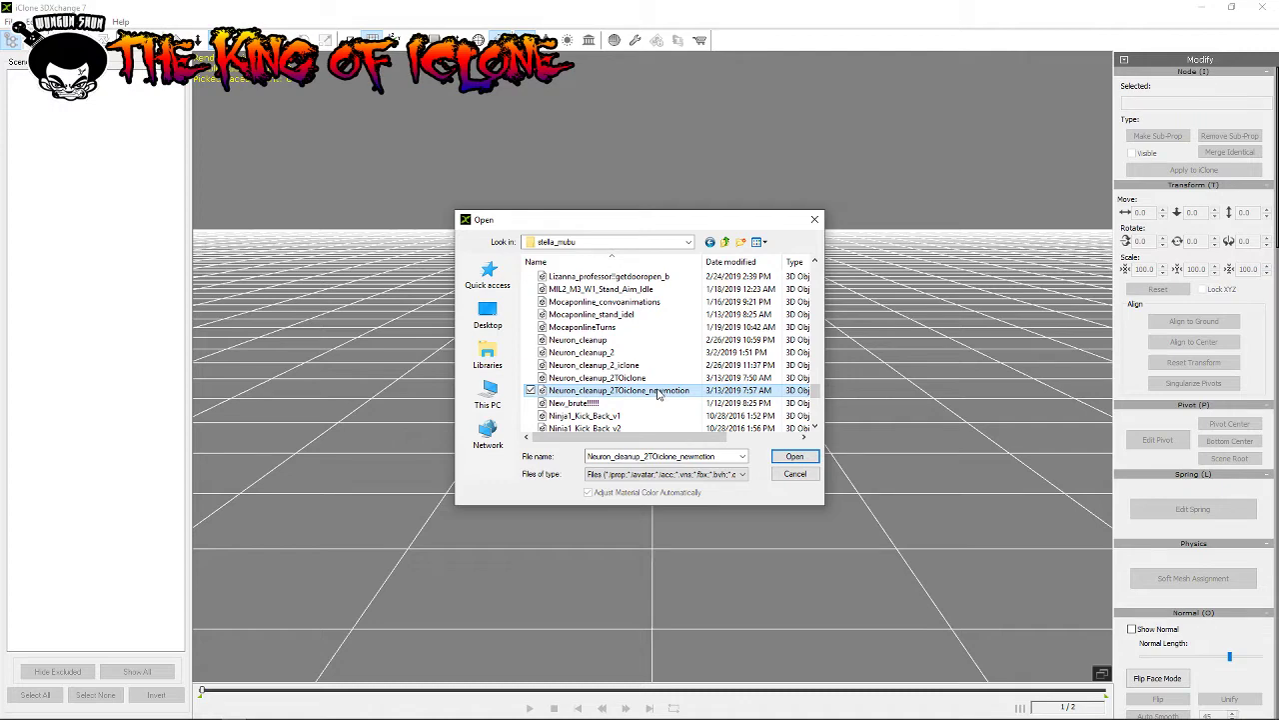
pyautogui.doubleClick(659, 391)
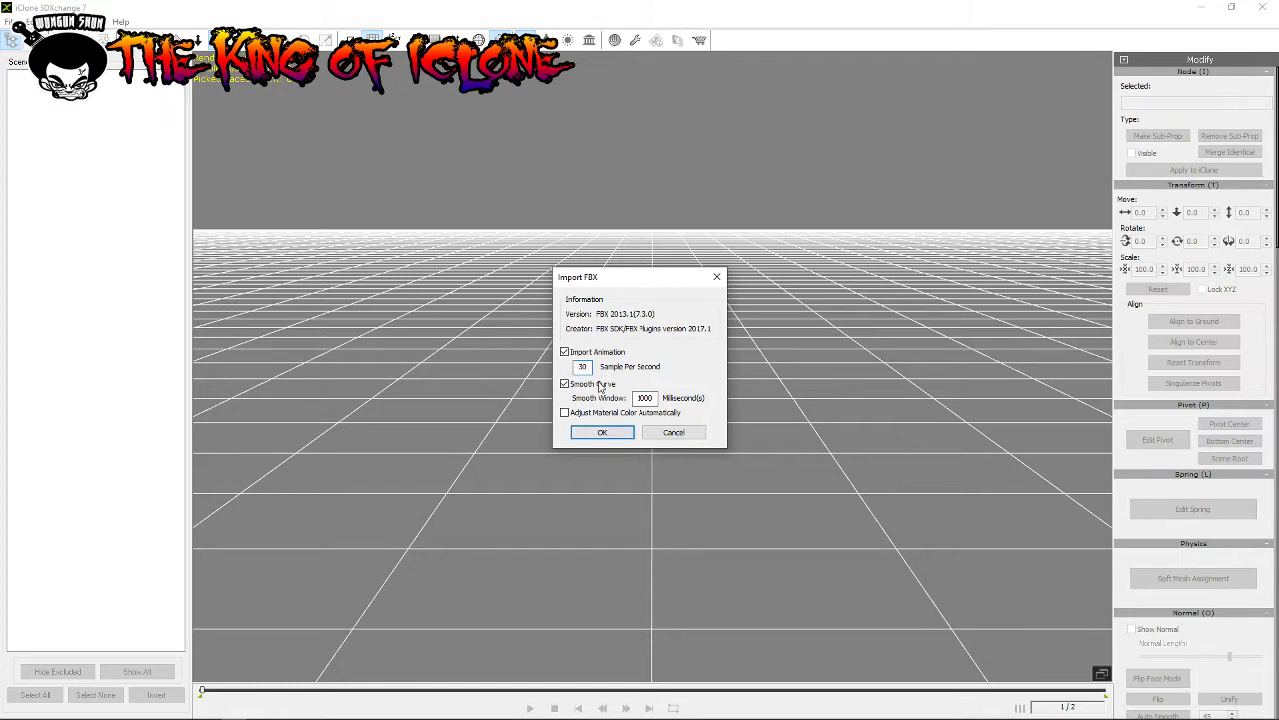
# Step: Accept the Import FBX settings, morph notice, character analysis and facial-clip import prompts
pyautogui.click(589, 432)
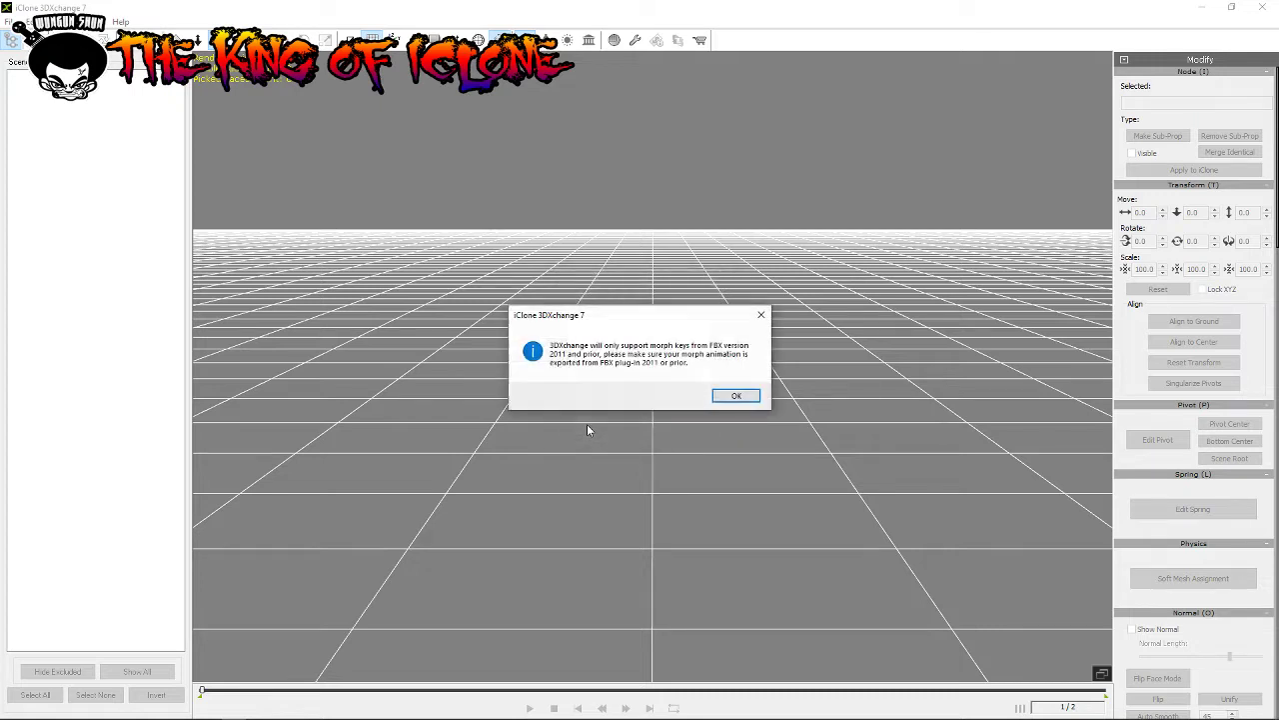
pyautogui.click(734, 398)
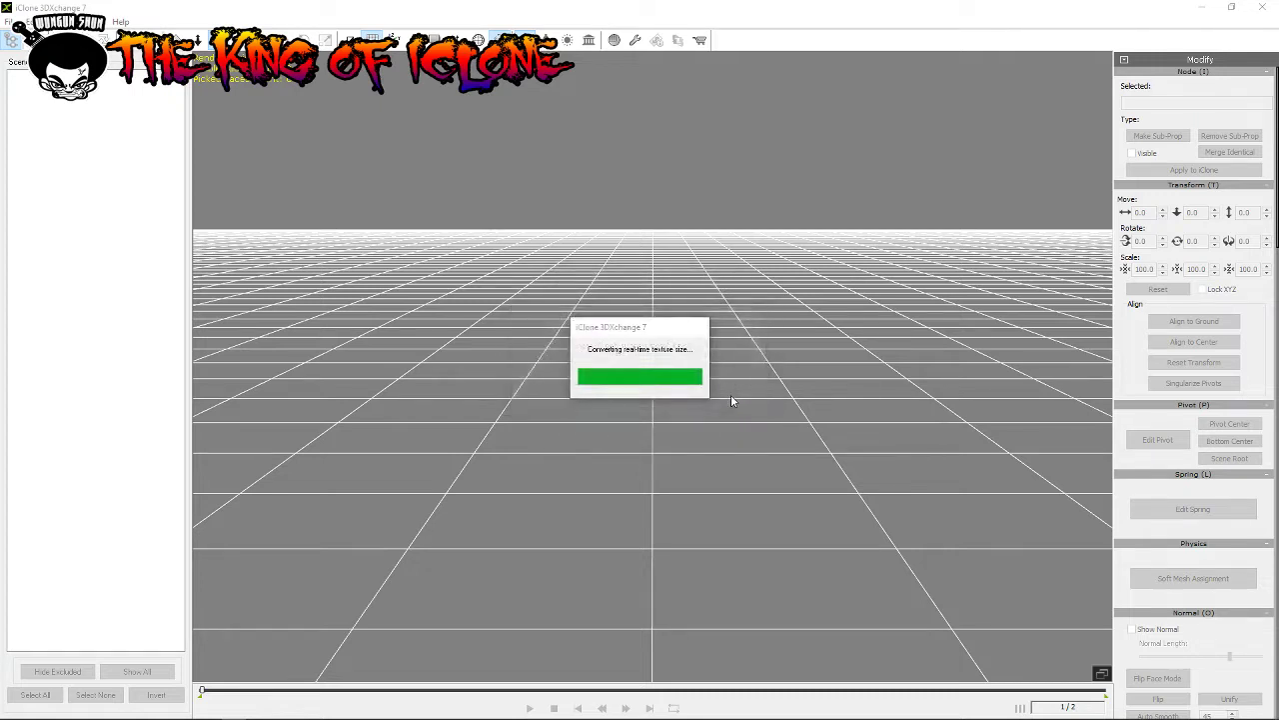
pyautogui.click(686, 440)
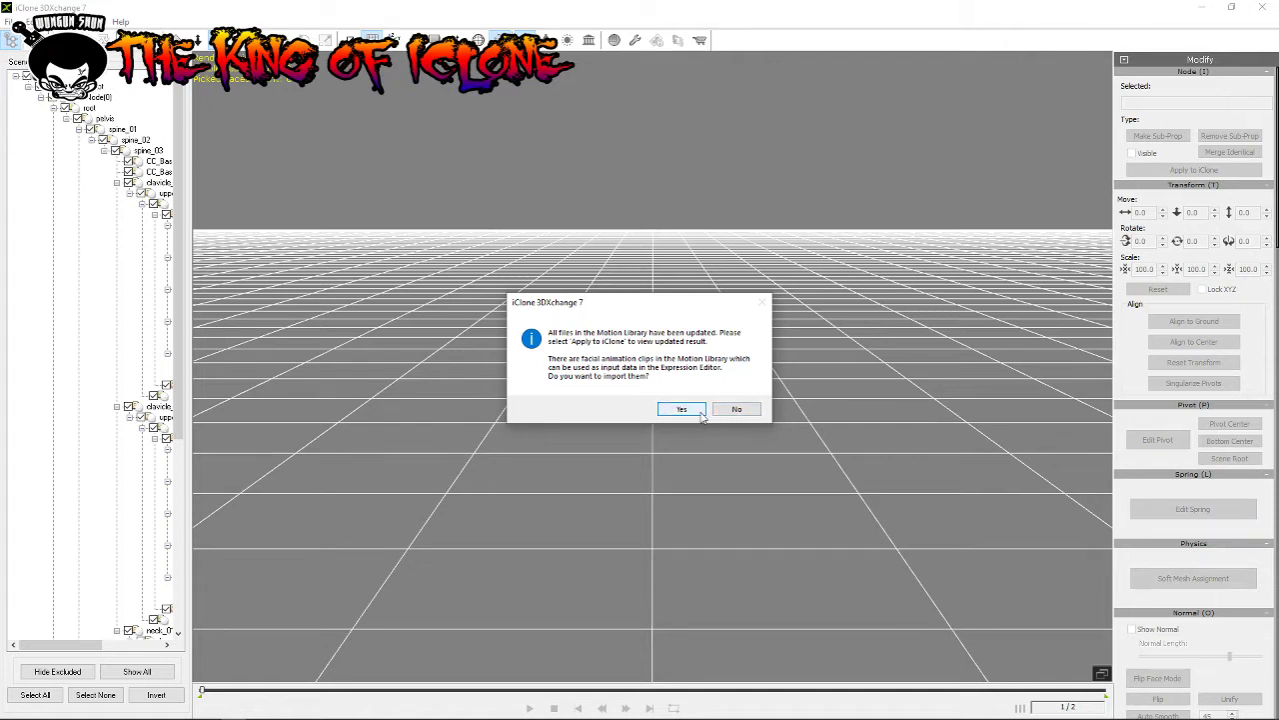
pyautogui.click(694, 418)
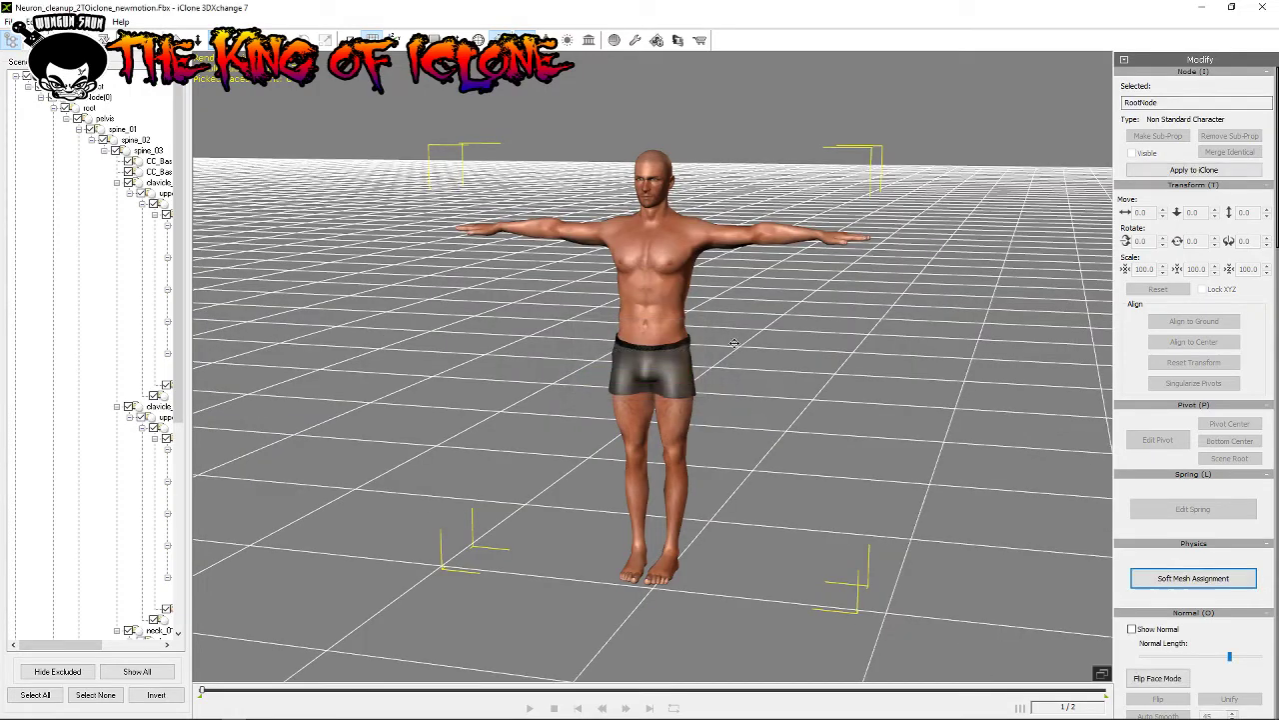
pyautogui.moveTo(818, 328)
pyautogui.mouseDown(button='right')
pyautogui.moveTo(556, 324)
pyautogui.moveTo(799, 330)
pyautogui.mouseUp(button='right')
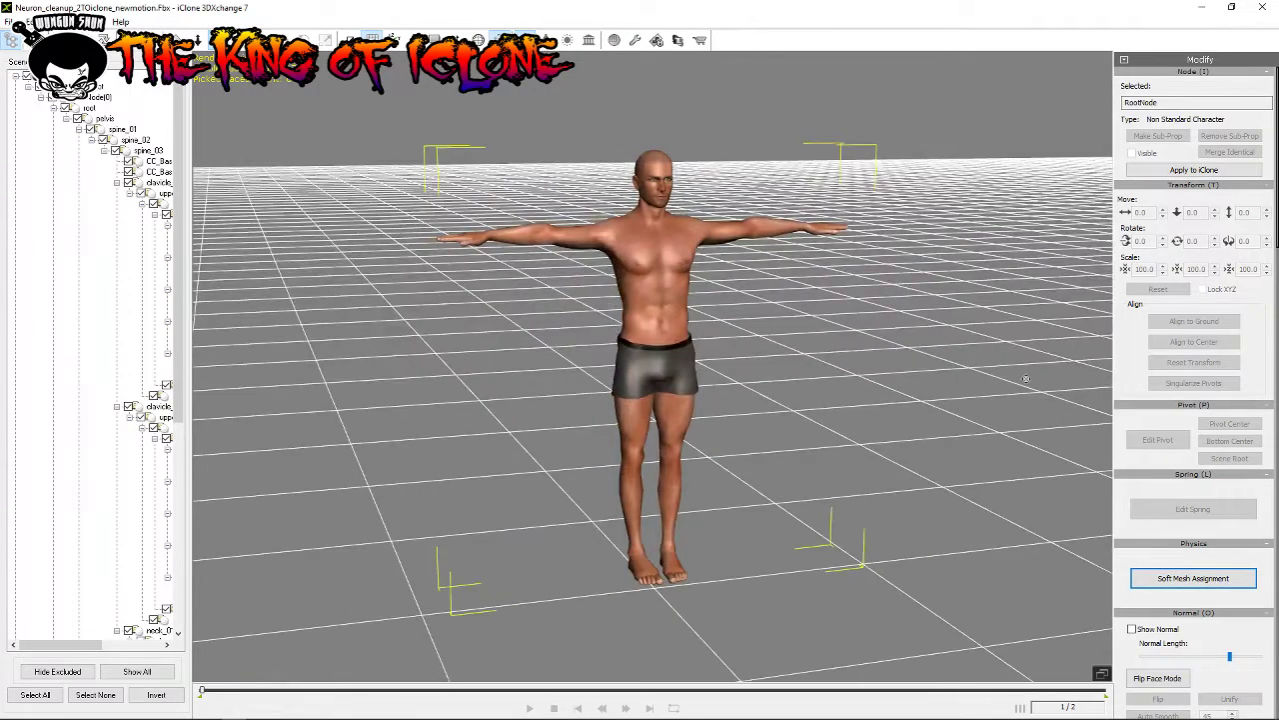
# Step: Scroll the Modify panel to Face Setup and back, then launch the Expression Editor
pyautogui.scroll(-5, 1125, 562)
pyautogui.scroll(-2, 1124, 564)
pyautogui.scroll(-5, 1125, 574)
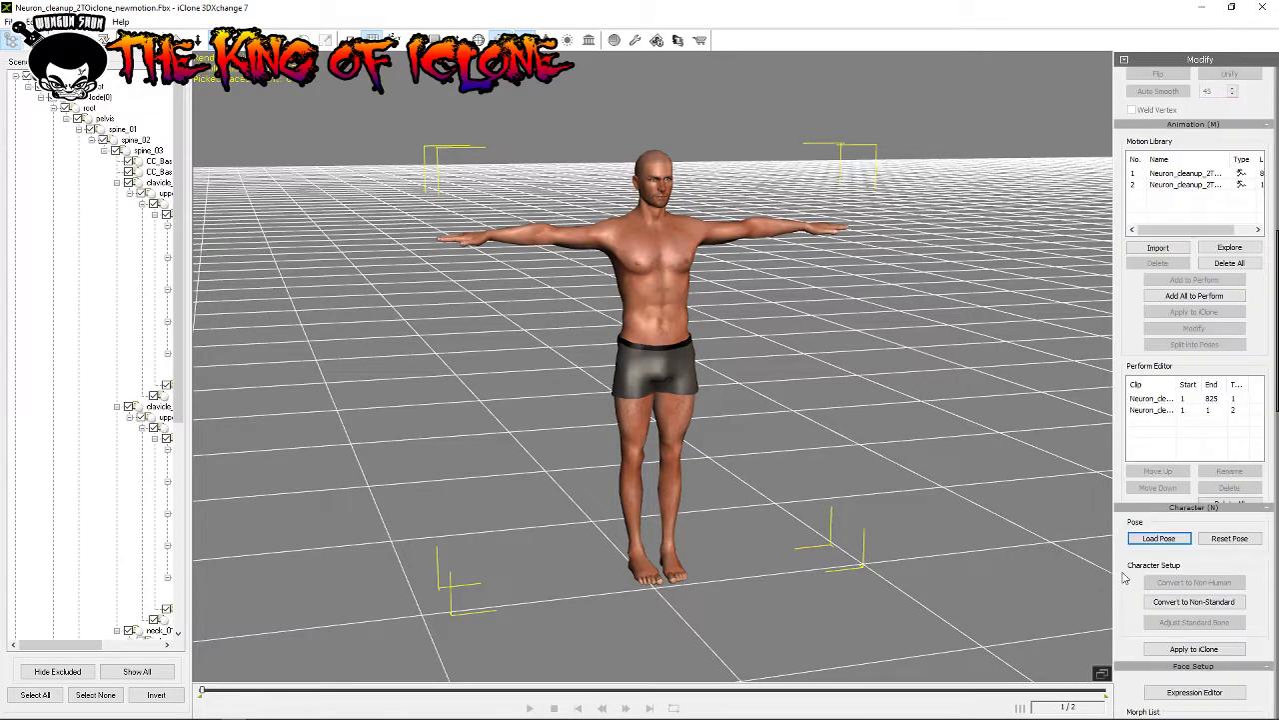
pyautogui.scroll(-5, 1124, 579)
pyautogui.scroll(-2, 1125, 585)
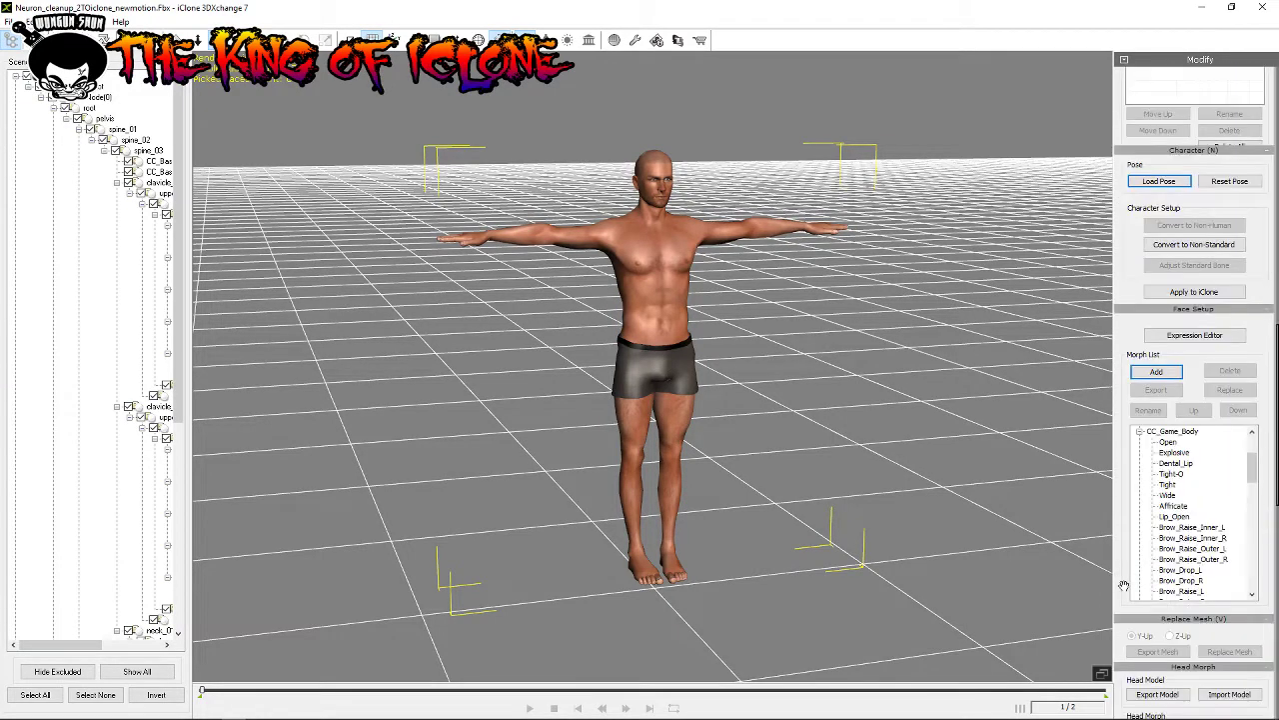
pyautogui.scroll(-5, 1125, 590)
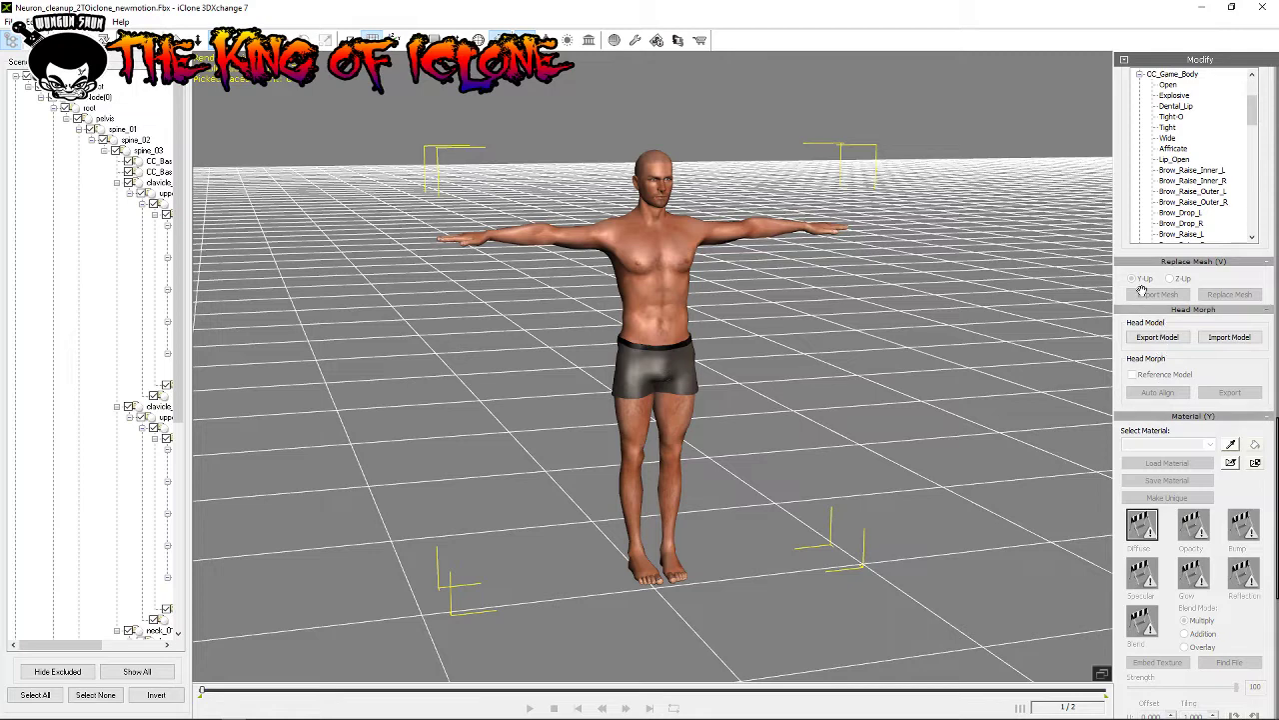
pyautogui.scroll(1, 1137, 289)
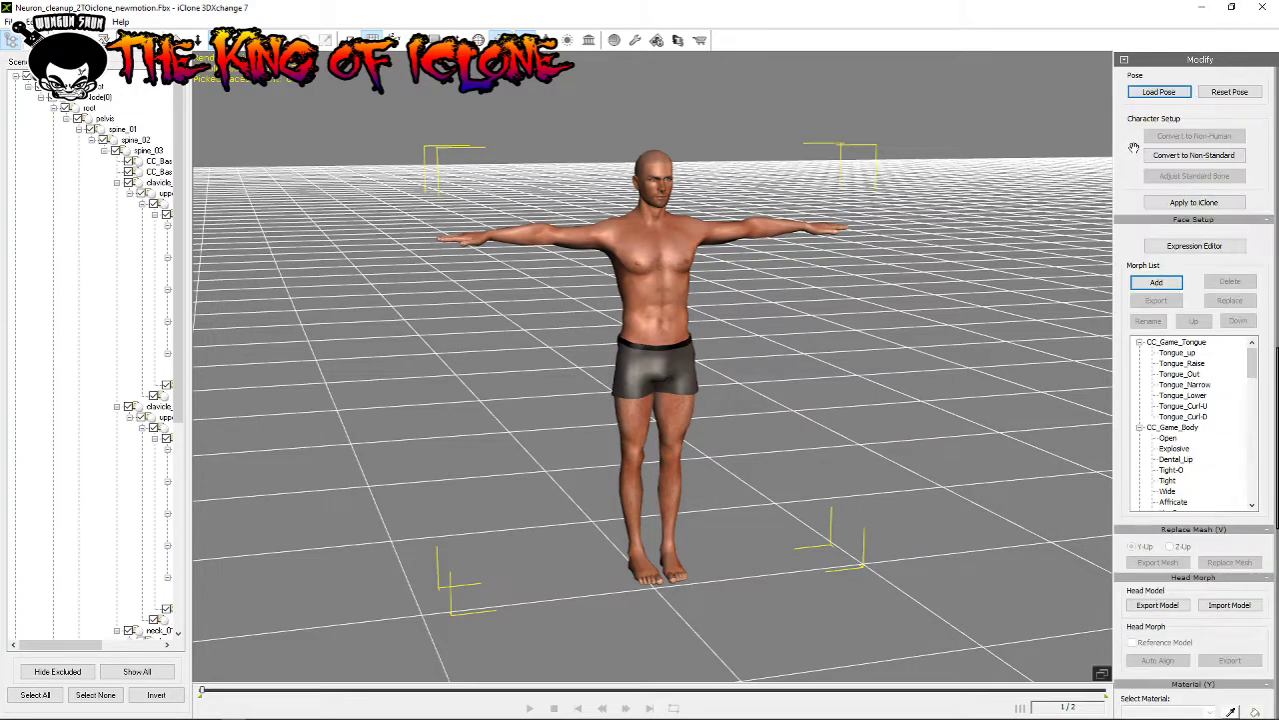
pyautogui.scroll(3, 1136, 148)
pyautogui.click(1208, 248)
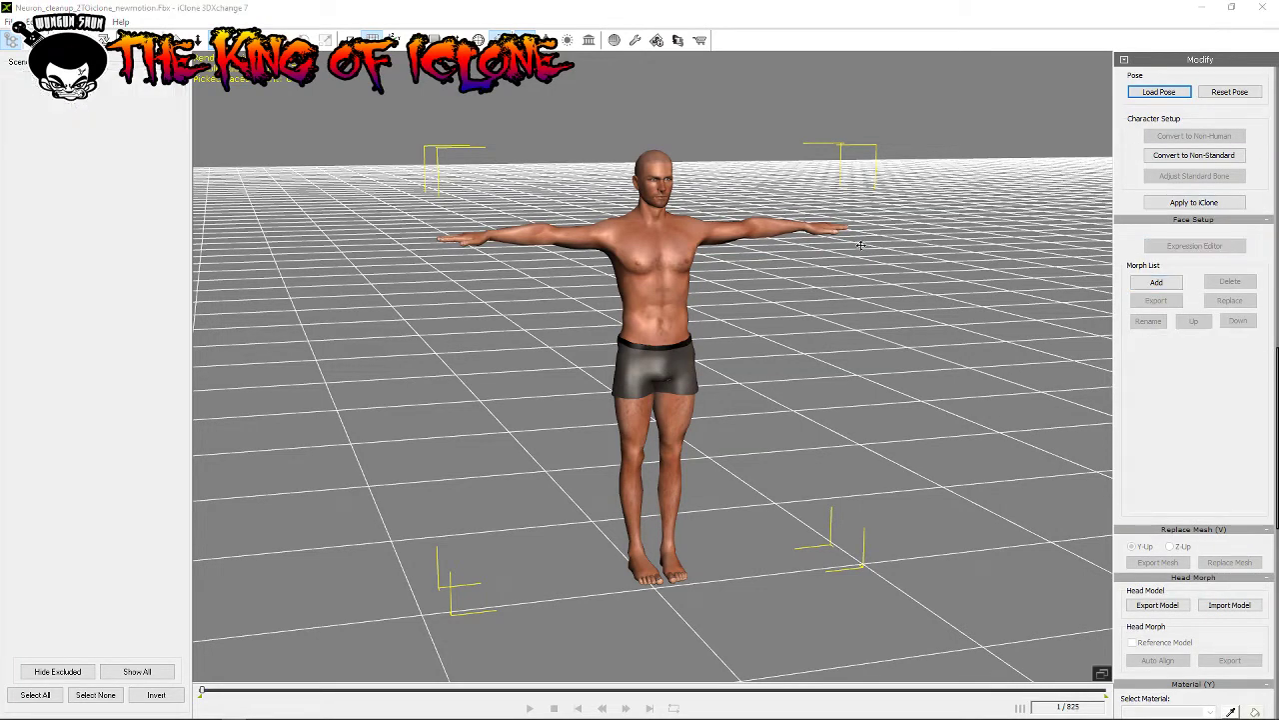
# Step: Preview head down, left and right orientations, then the EE, Ih and Ah visemes
pyautogui.click(896, 144)
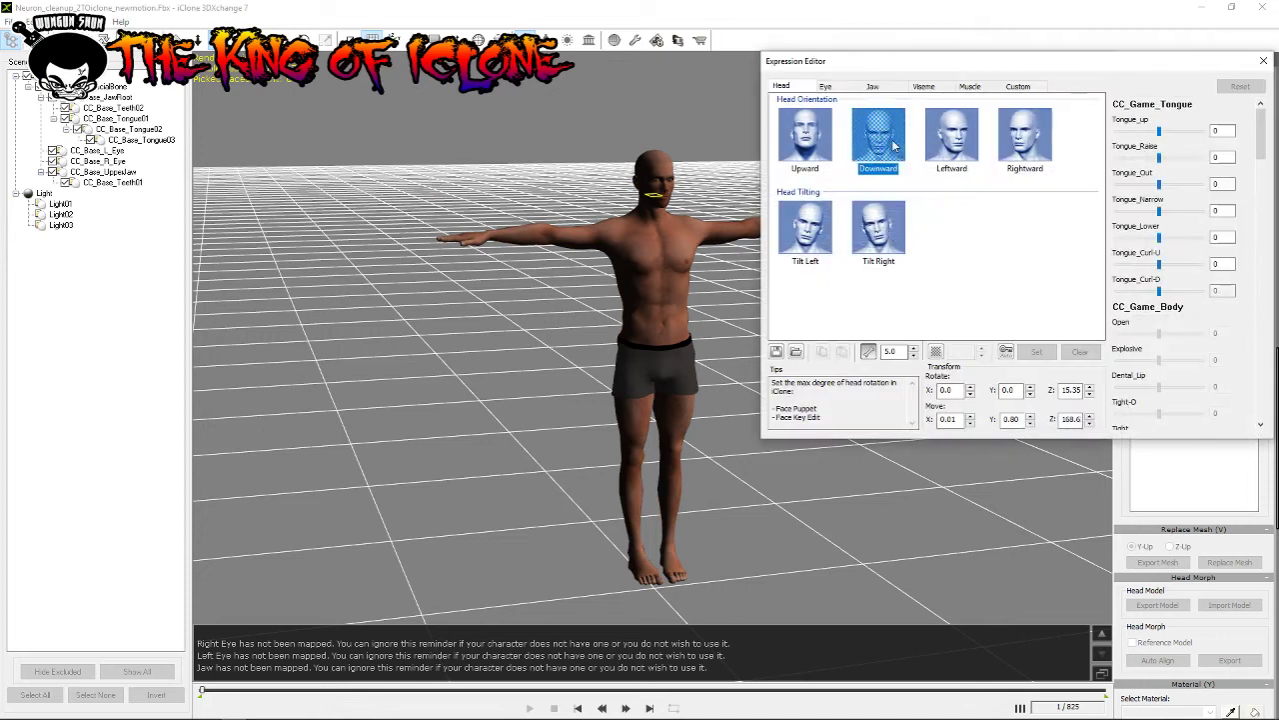
pyautogui.click(951, 141)
pyautogui.click(1014, 127)
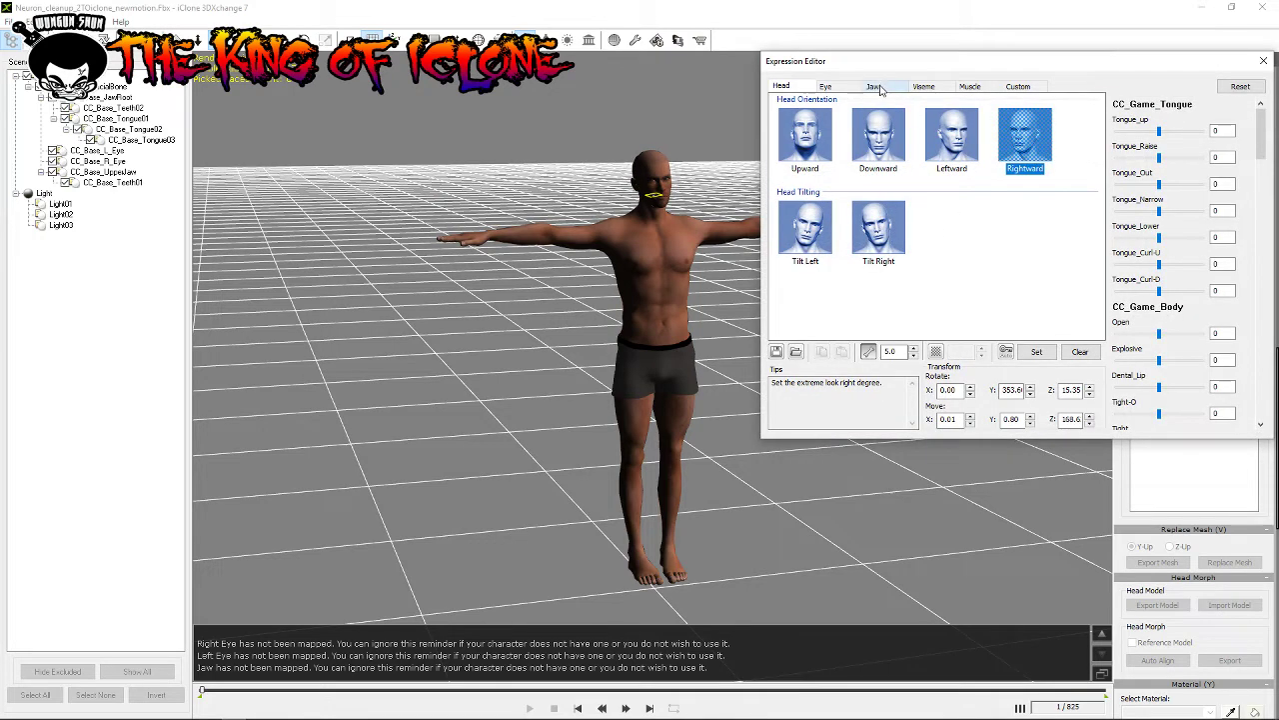
pyautogui.click(924, 86)
pyautogui.click(811, 131)
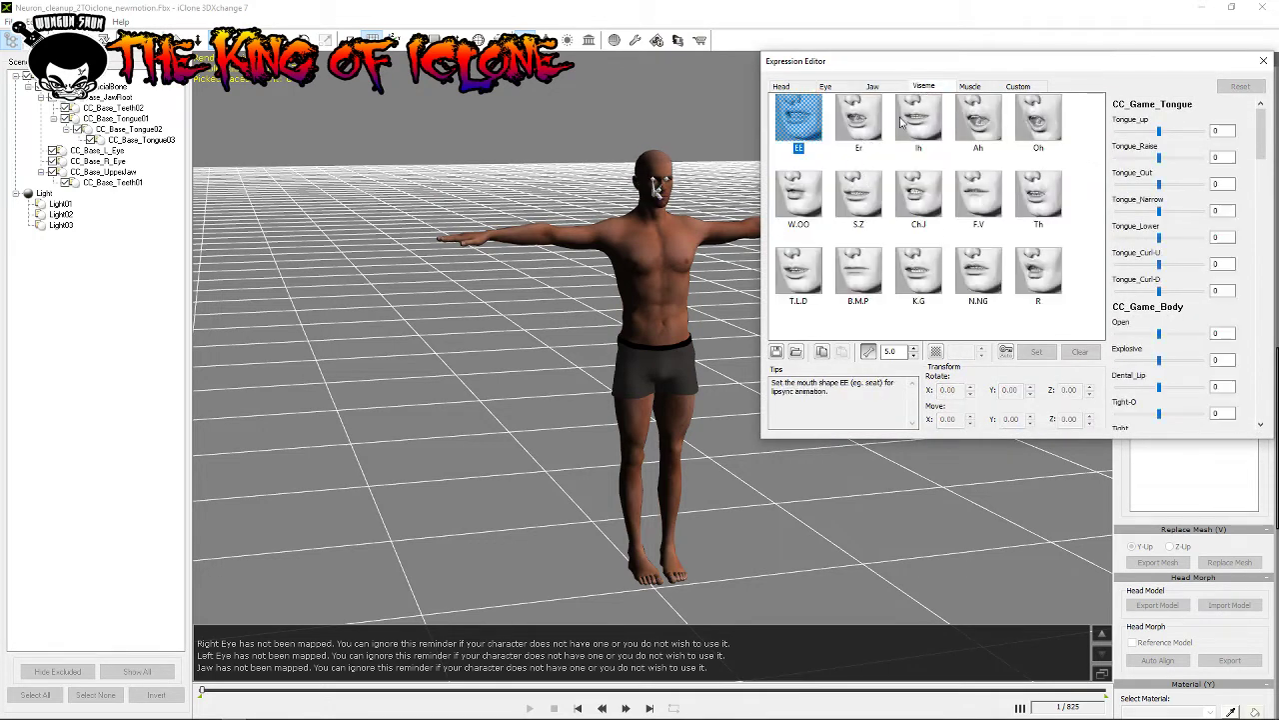
pyautogui.click(920, 120)
pyautogui.click(985, 120)
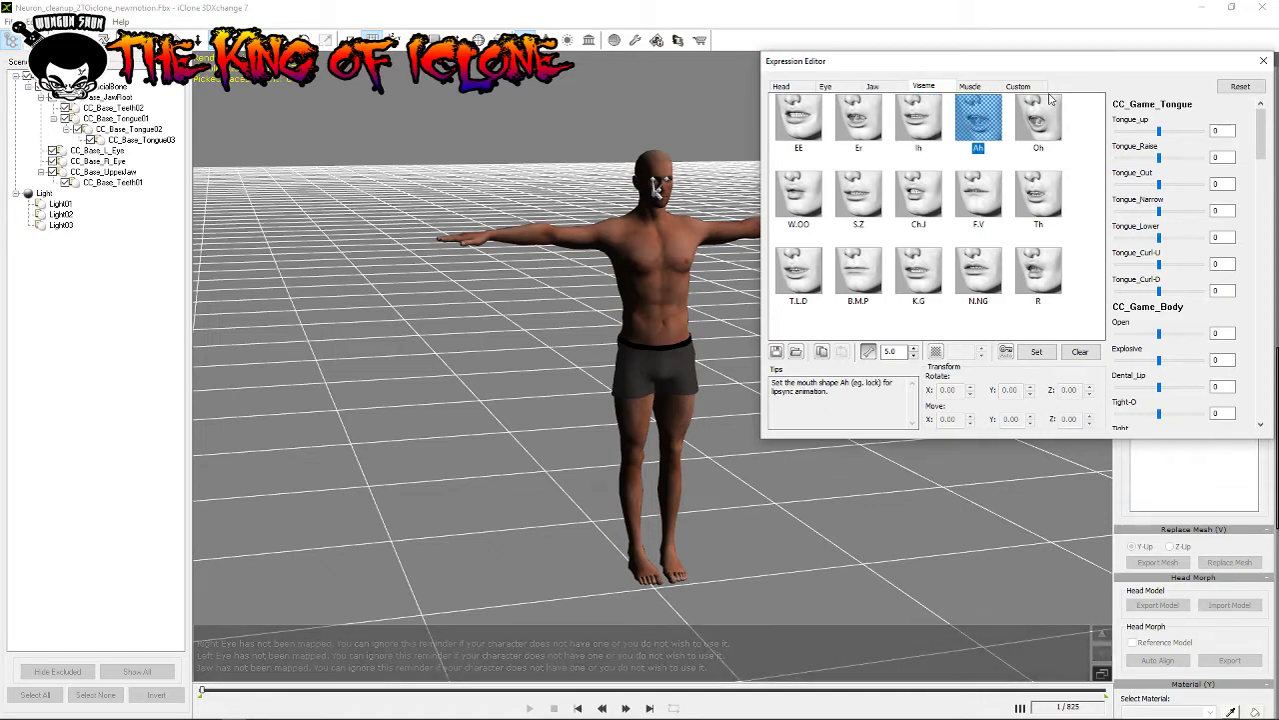
# Step: Move the Expression Editor off the character, frame the head and chest, and browse the sliders
pyautogui.moveTo(1042, 60)
pyautogui.mouseDown()
pyautogui.moveTo(770, 268)
pyautogui.moveTo(314, 254)
pyautogui.mouseUp()
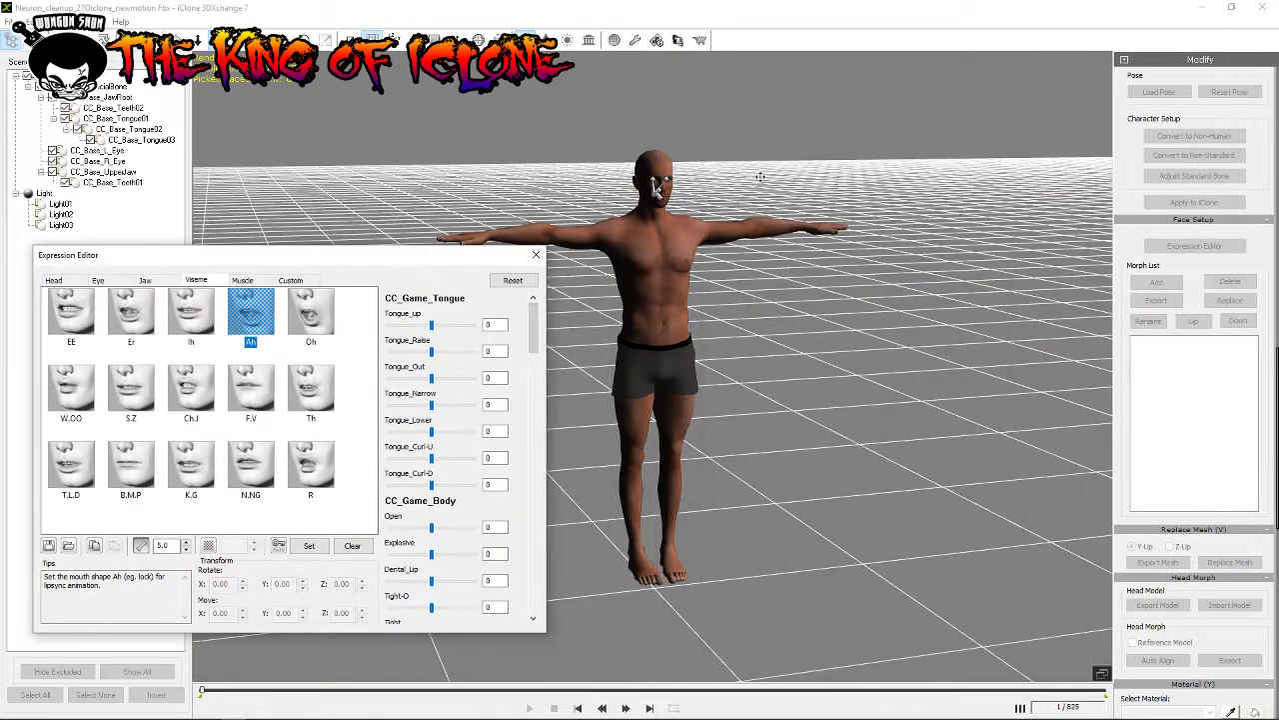
pyautogui.scroll(5, 799, 210)
pyautogui.moveTo(849, 186); pyautogui.dragTo(851, 321, button='middle')
pyautogui.scroll(-2, 851, 321)
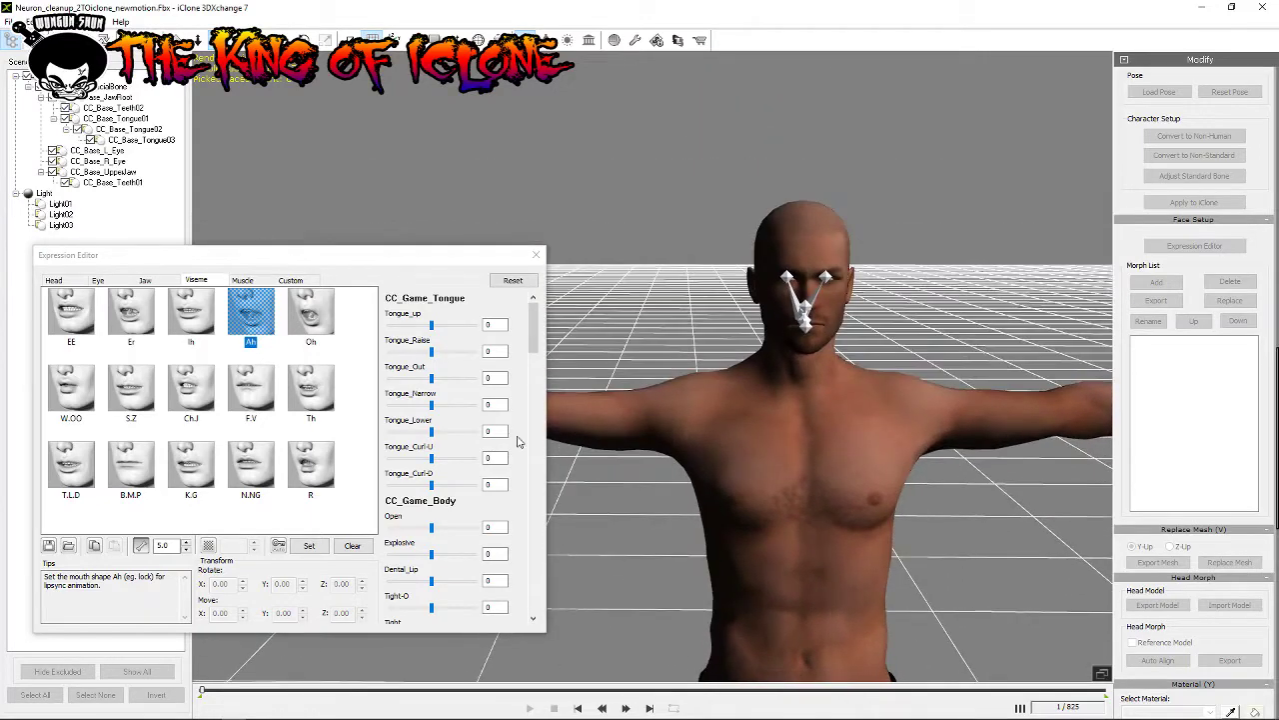
pyautogui.moveTo(533, 350); pyautogui.dragTo(531, 446)
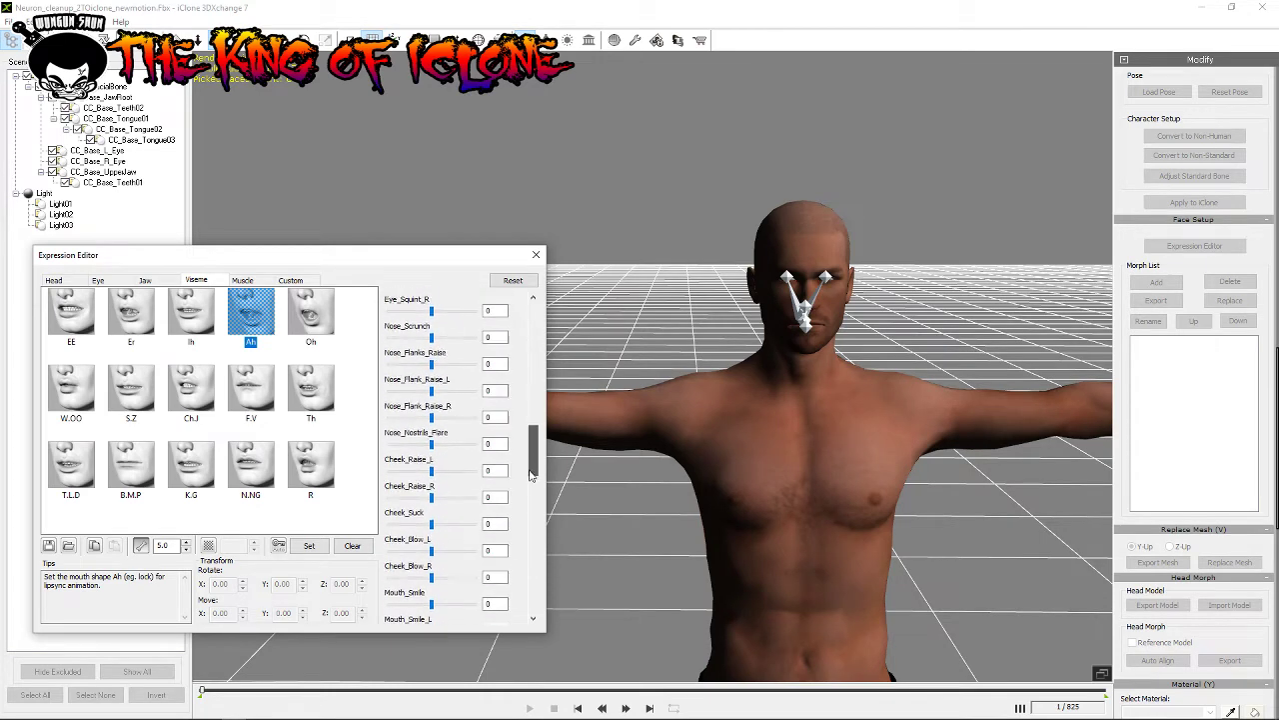
pyautogui.moveTo(531, 483); pyautogui.dragTo(531, 597)
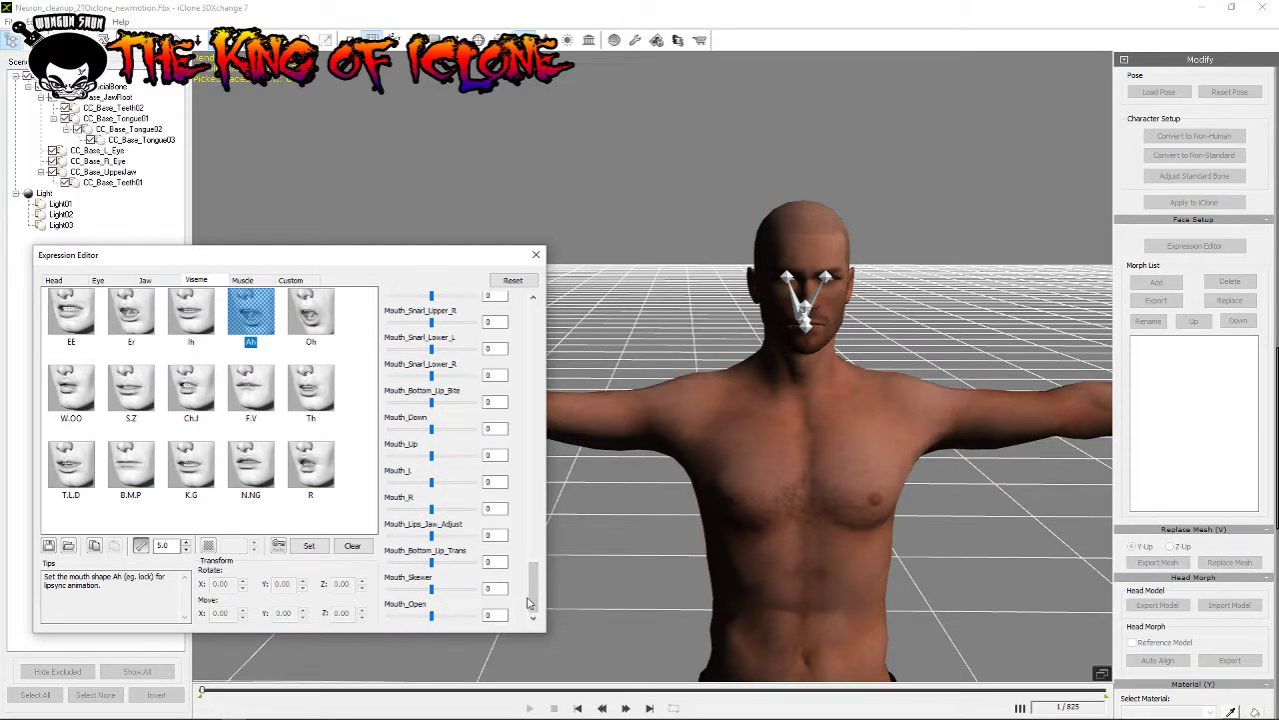
pyautogui.moveTo(535, 587); pyautogui.dragTo(548, 321)
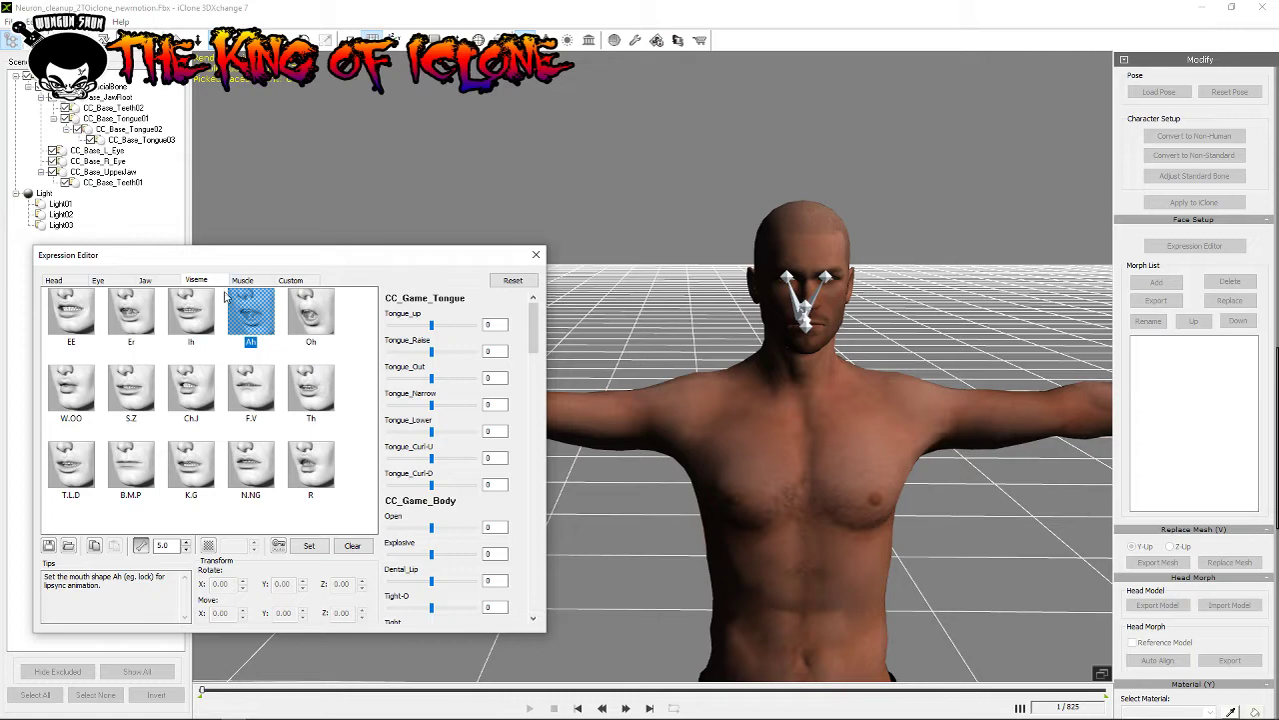
# Step: Preview the eye presets with both eyes looking right, left, down and up
pyautogui.click(98, 280)
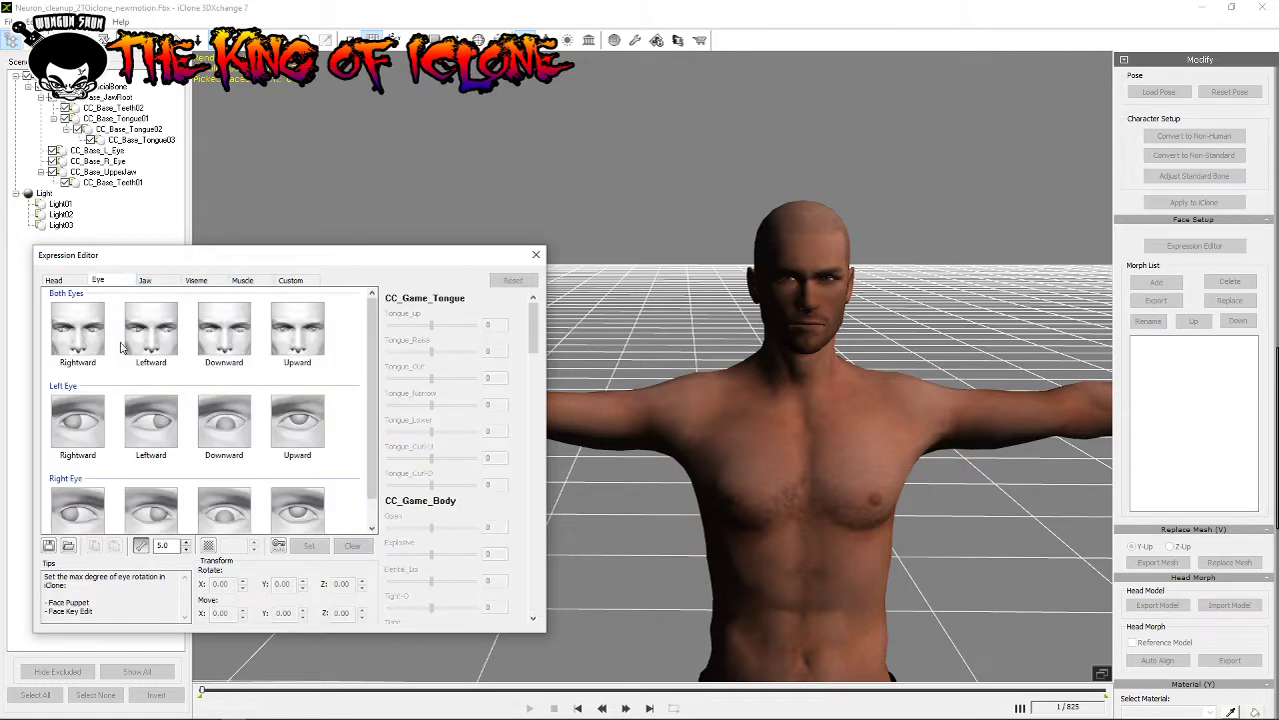
pyautogui.click(77, 328)
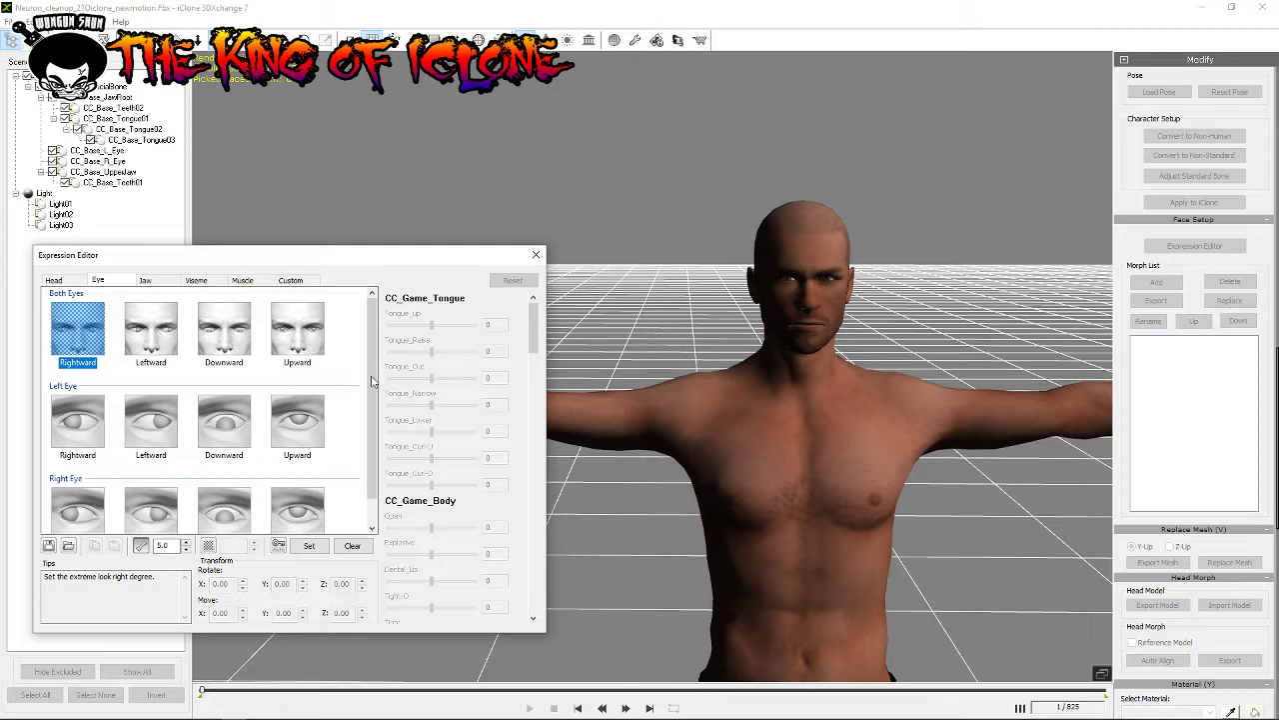
pyautogui.click(157, 335)
pyautogui.click(215, 323)
pyautogui.click(275, 326)
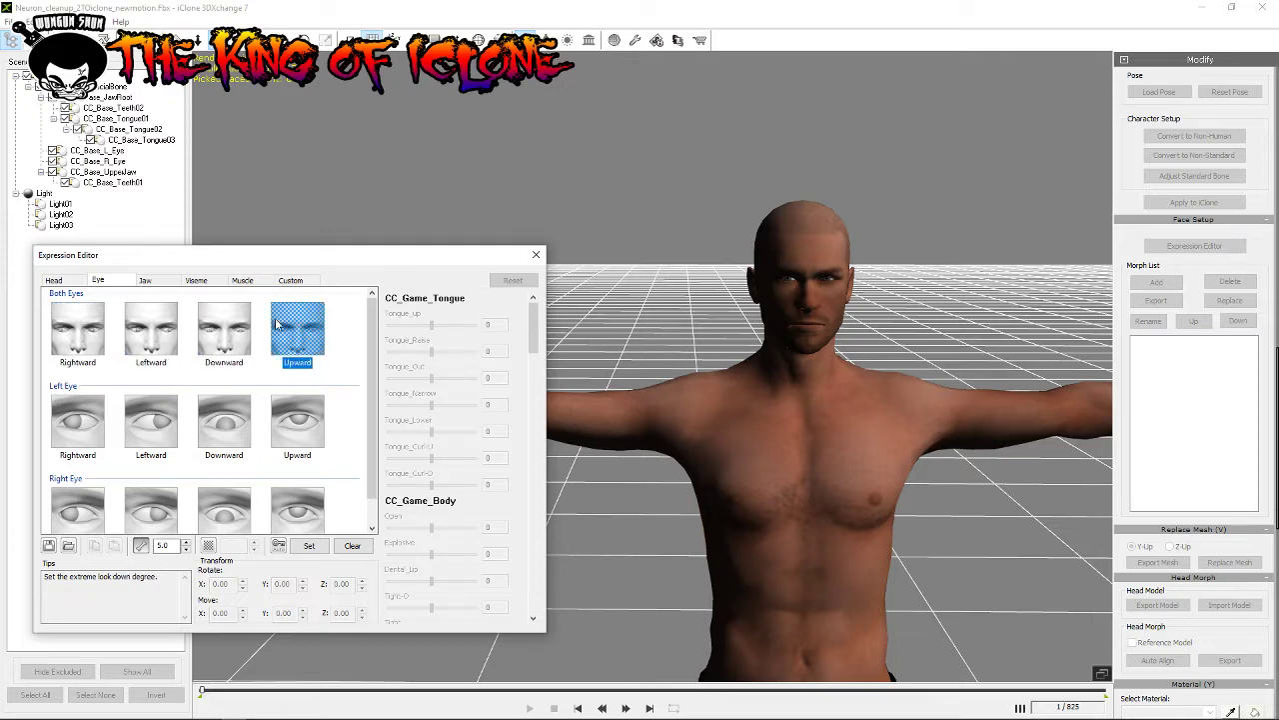
pyautogui.moveTo(532, 328); pyautogui.dragTo(166, 487)
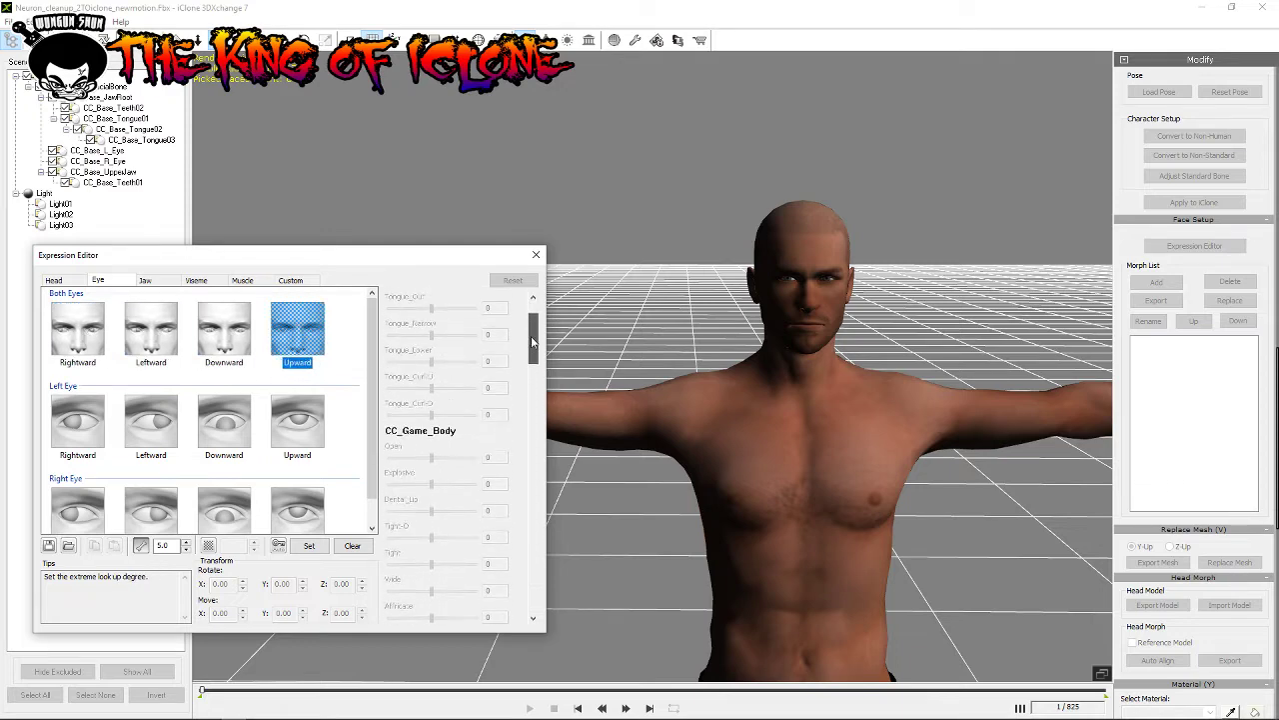
pyautogui.click(81, 335)
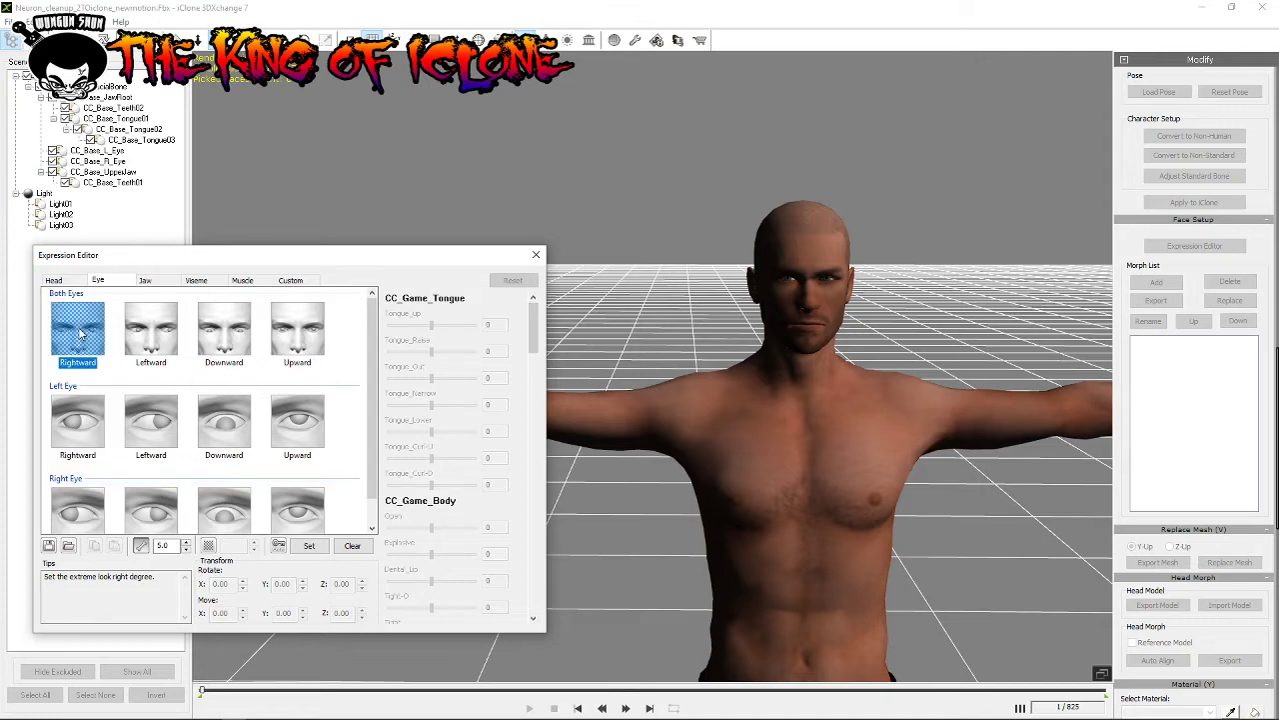
# Step: Preview the head turning left and right, then recentre the character in the 3D view
pyautogui.click(55, 280)
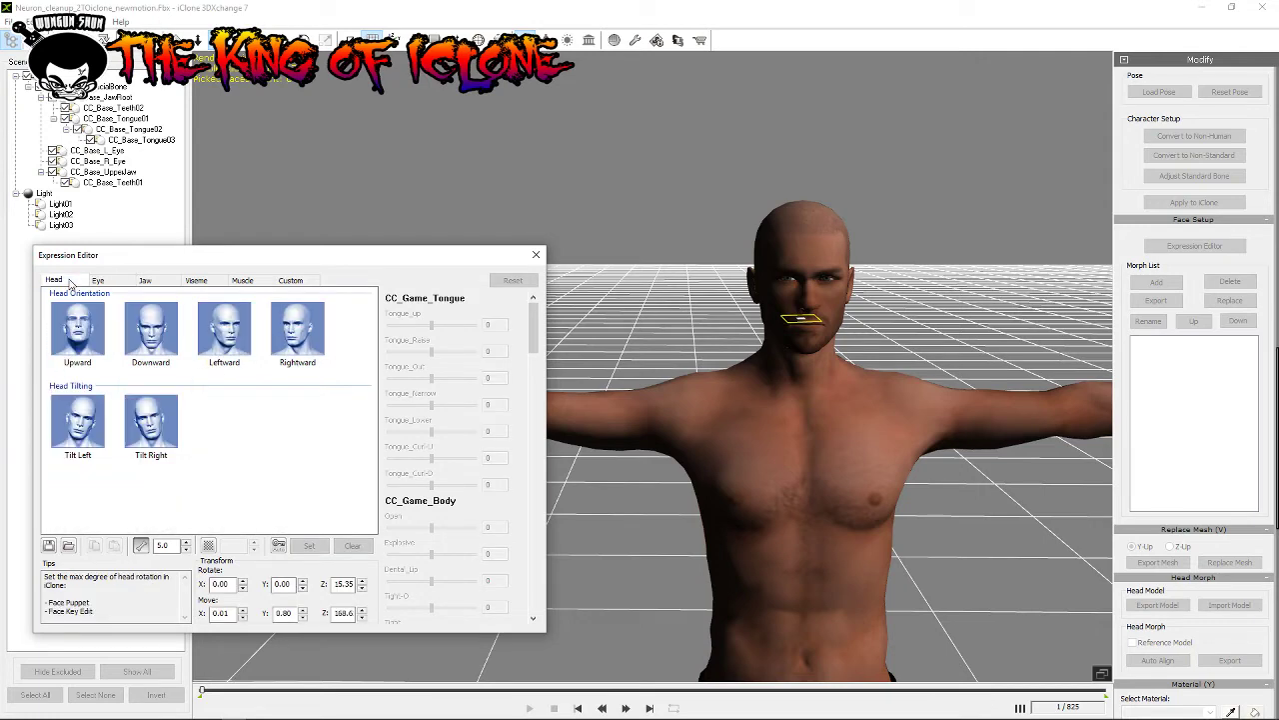
pyautogui.click(150, 330)
pyautogui.click(224, 329)
pyautogui.click(303, 341)
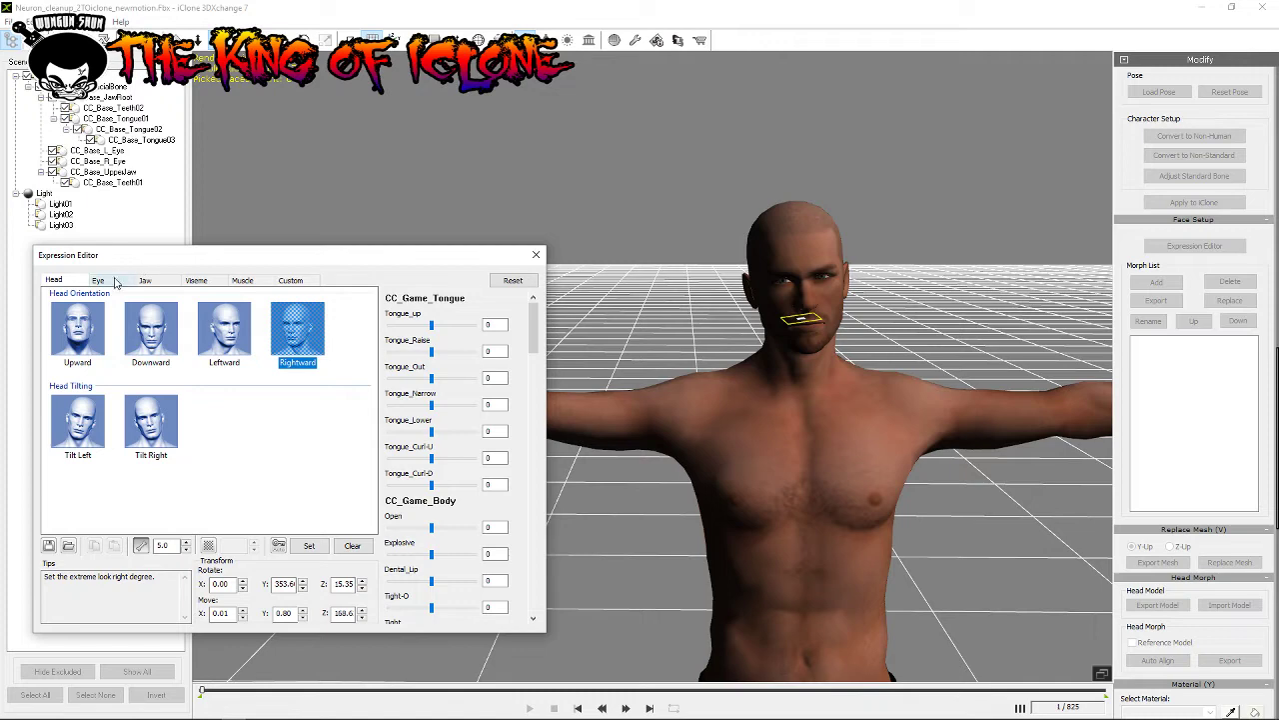
pyautogui.click(98, 279)
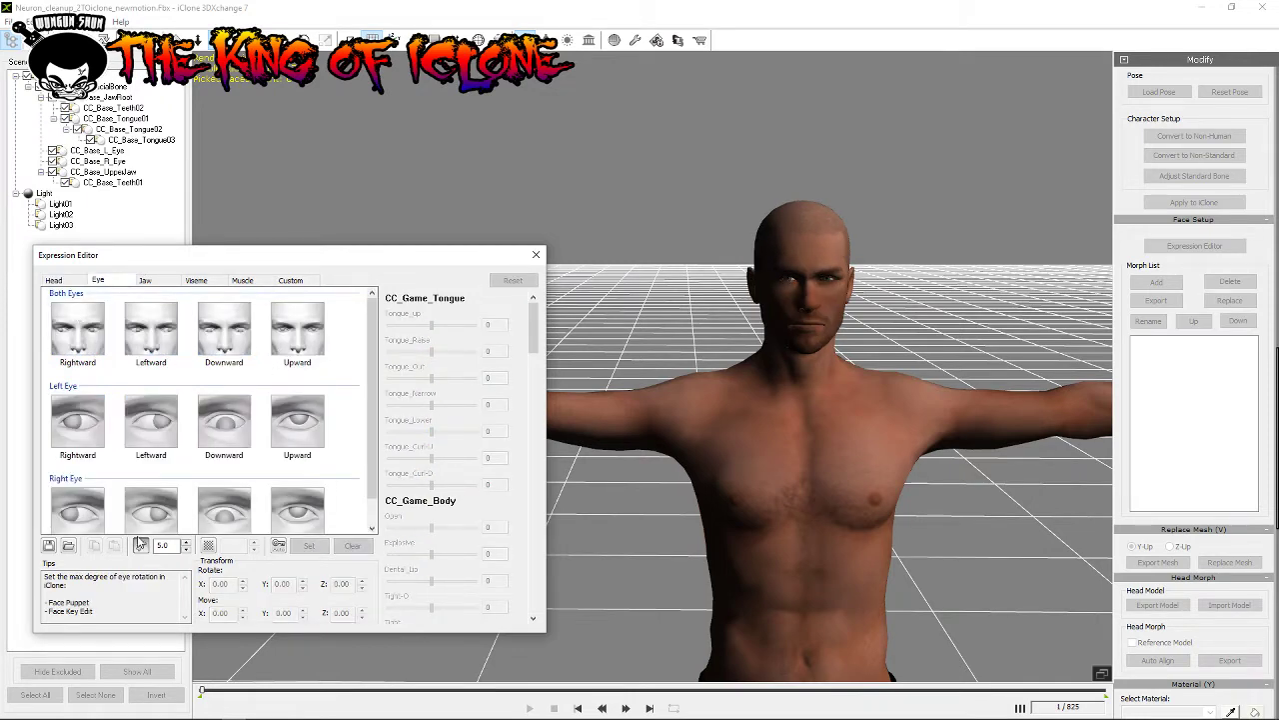
pyautogui.click(790, 279)
pyautogui.scroll(3, 870, 297)
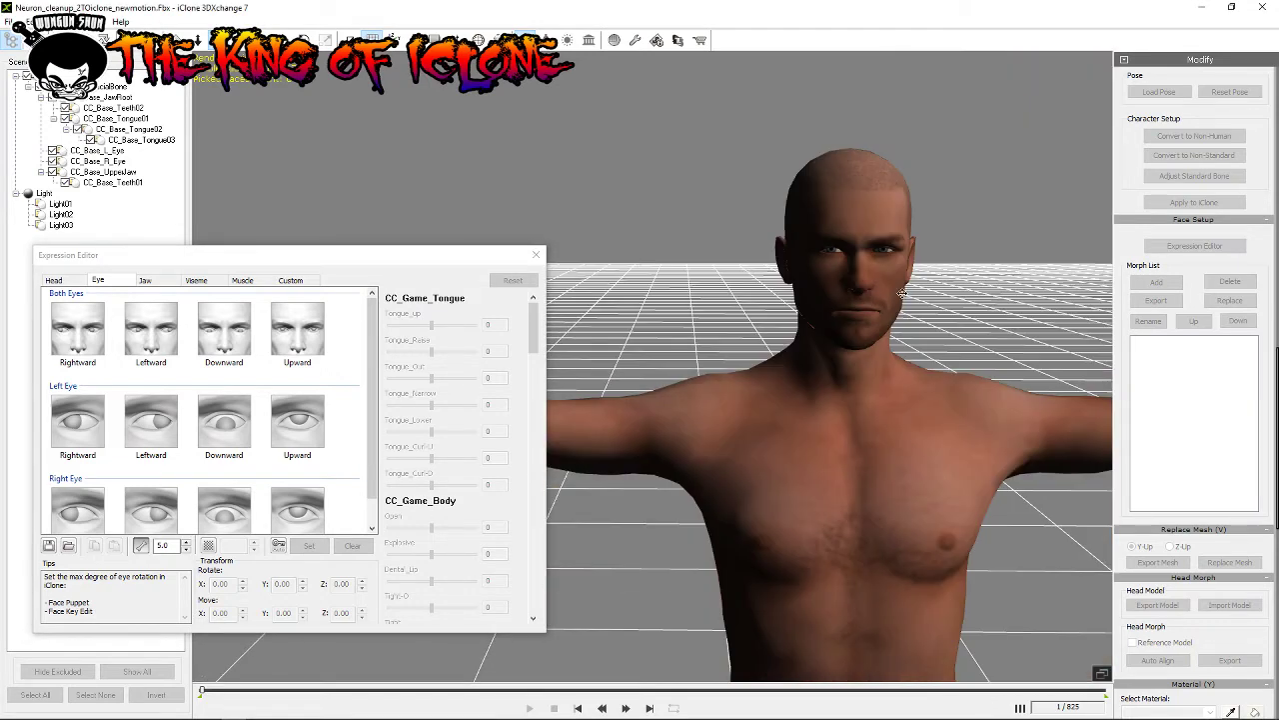
pyautogui.moveTo(901, 292); pyautogui.dragTo(855, 324, button='middle')
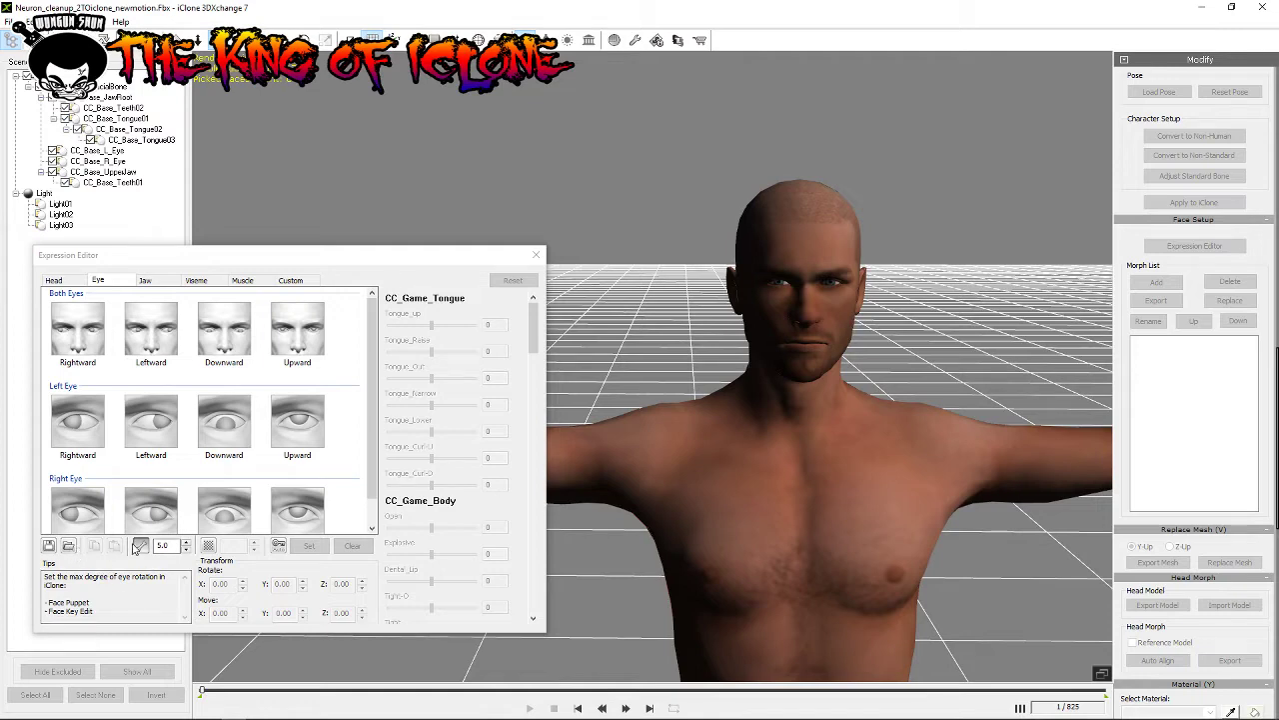
# Step: Browse the Head, Jaw, Viseme, Muscle and Custom preset tabs of the Expression Editor
pyautogui.click(138, 547)
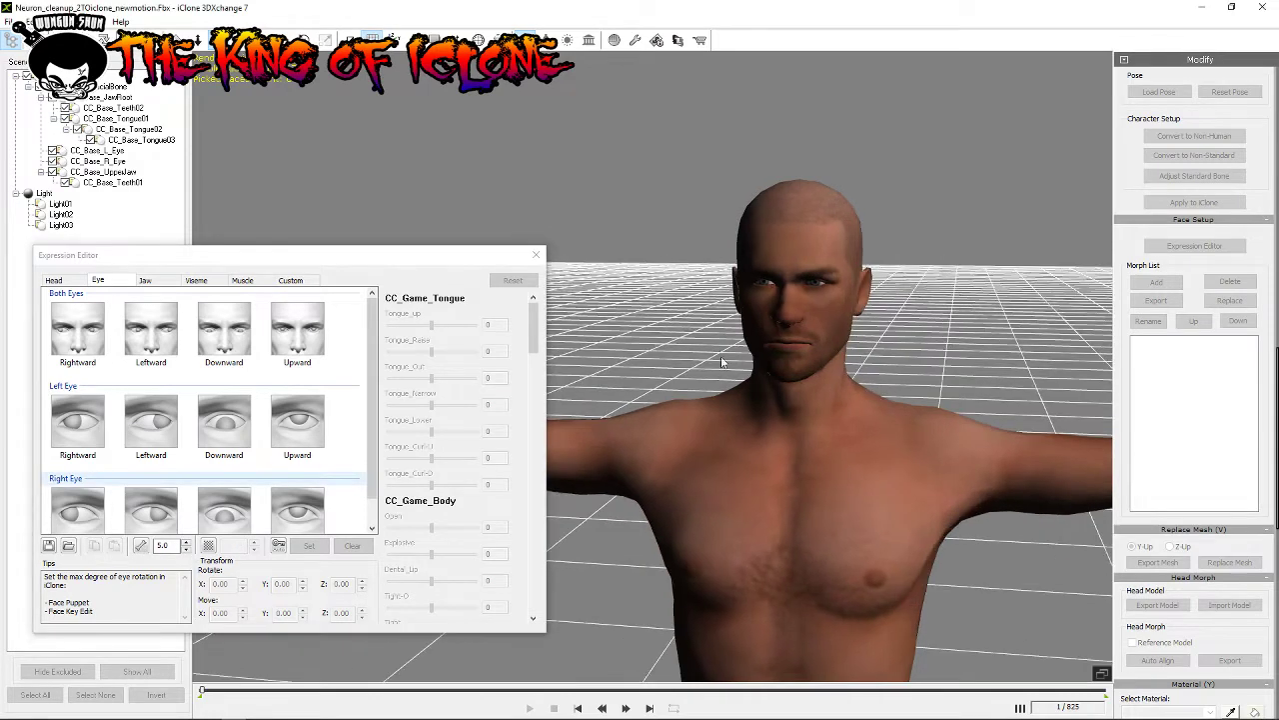
pyautogui.click(54, 281)
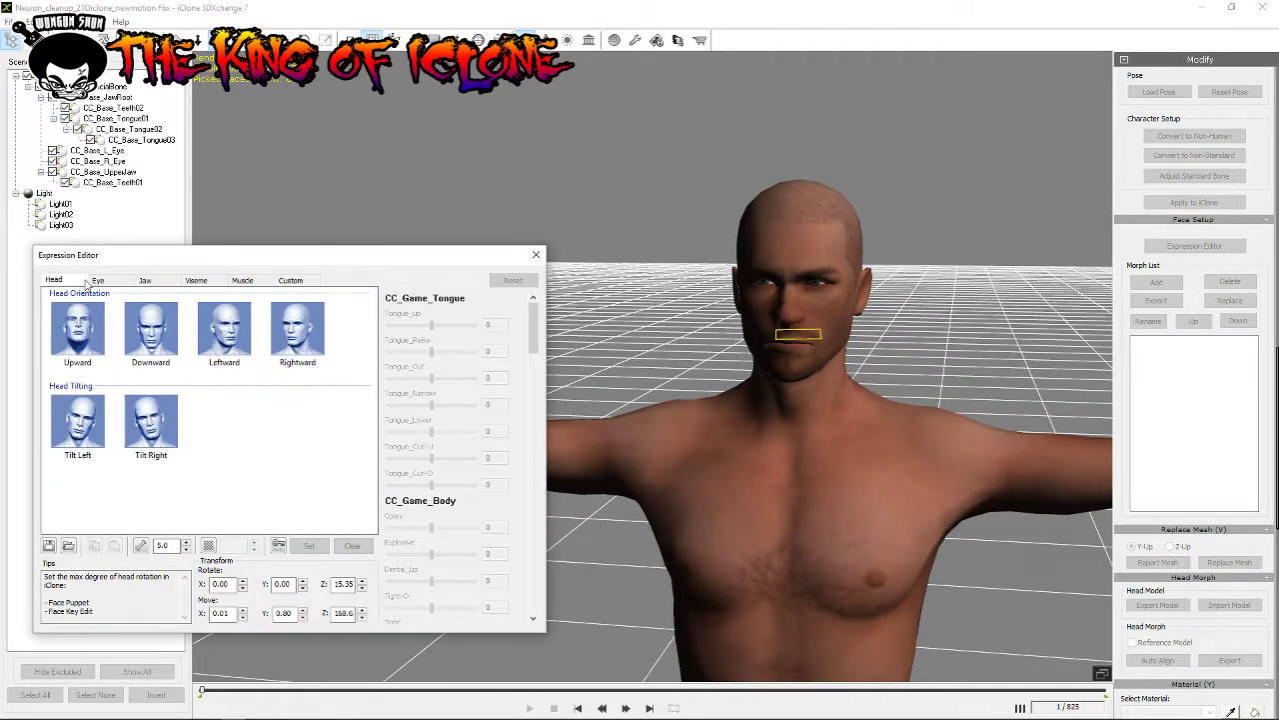
pyautogui.click(145, 280)
pyautogui.click(196, 281)
pyautogui.click(244, 281)
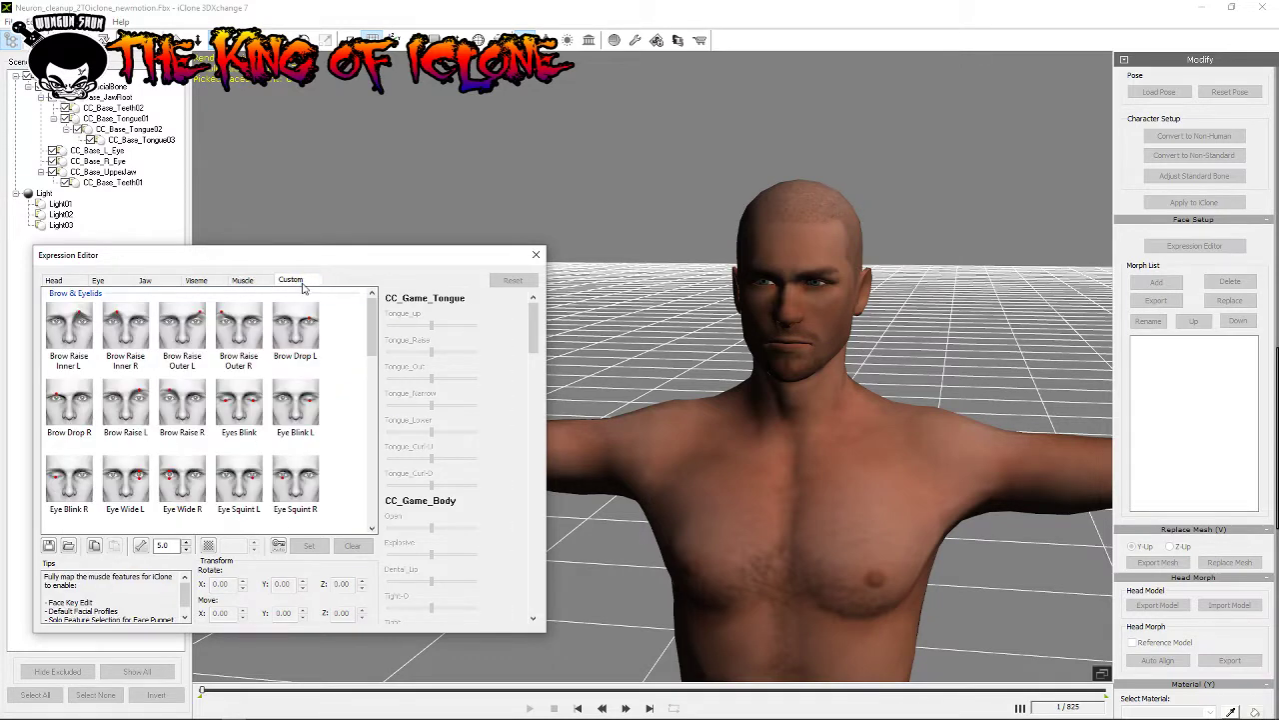
pyautogui.click(295, 282)
pyautogui.click(56, 282)
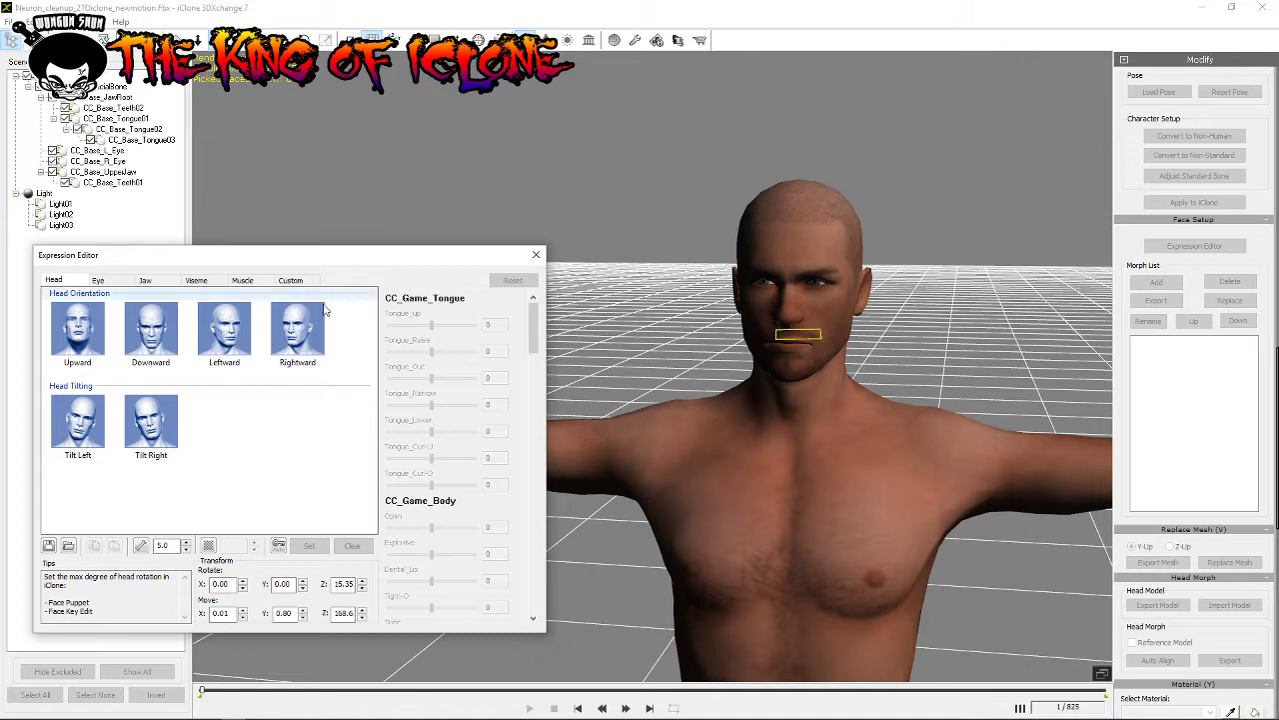
# Step: Turn the head down, left and right, reset it to neutral, and close the Expression Editor
pyautogui.click(168, 341)
pyautogui.click(224, 330)
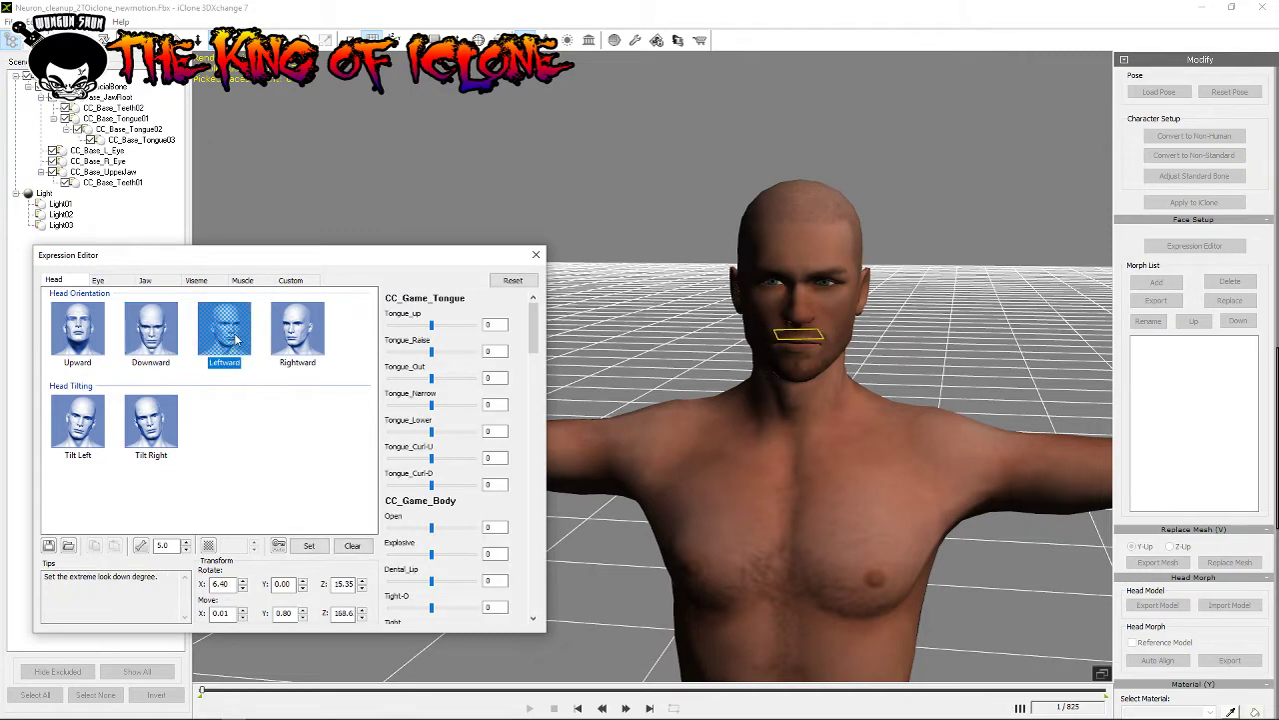
pyautogui.click(297, 329)
pyautogui.click(117, 283)
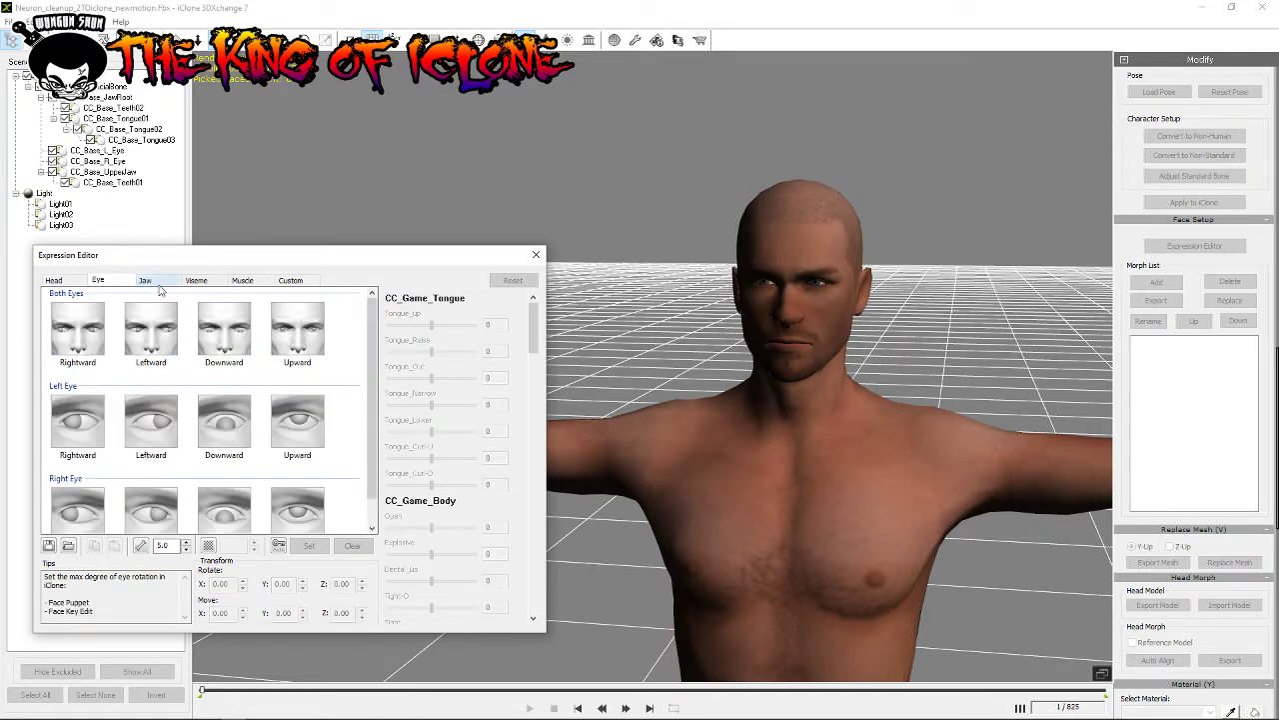
pyautogui.click(158, 283)
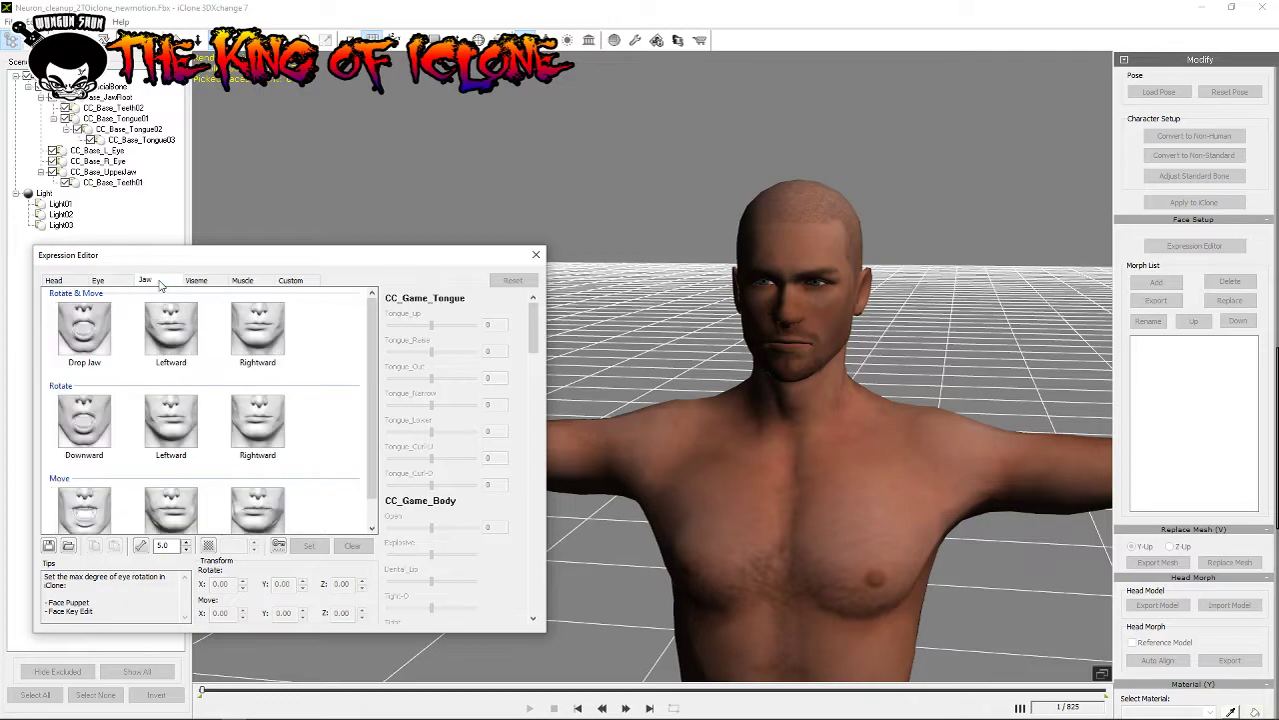
pyautogui.click(535, 254)
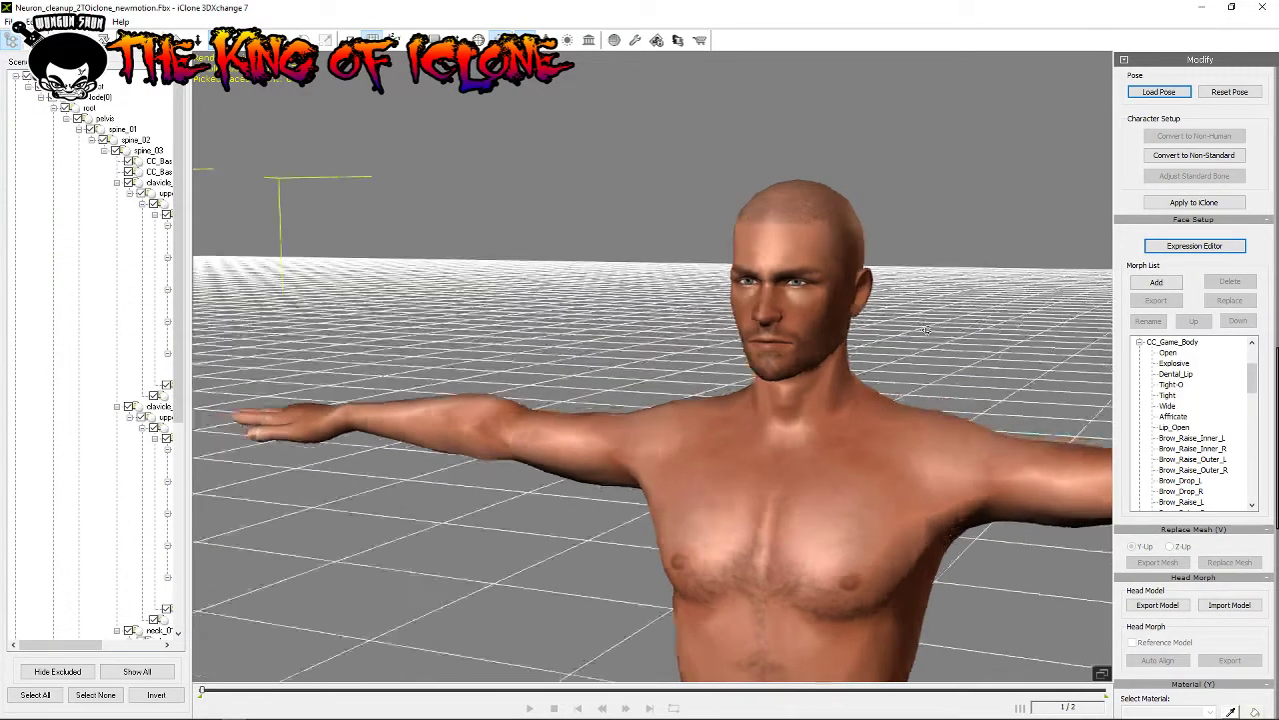
# Step: Frame the character, play the main Neuron motion clip from the Perform list, then stop playback
pyautogui.moveTo(976, 348)
pyautogui.mouseDown(button='right')
pyautogui.moveTo(825, 210)
pyautogui.moveTo(929, 332)
pyautogui.mouseUp(button='right')
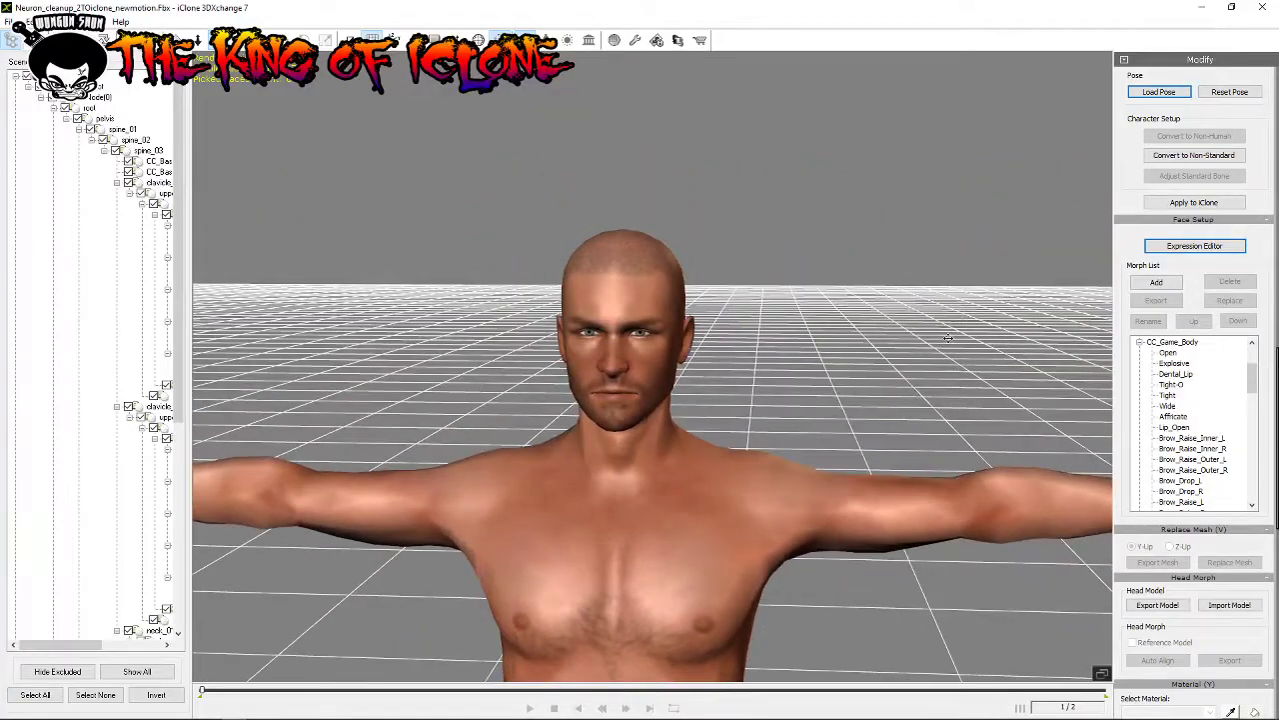
pyautogui.press('f')
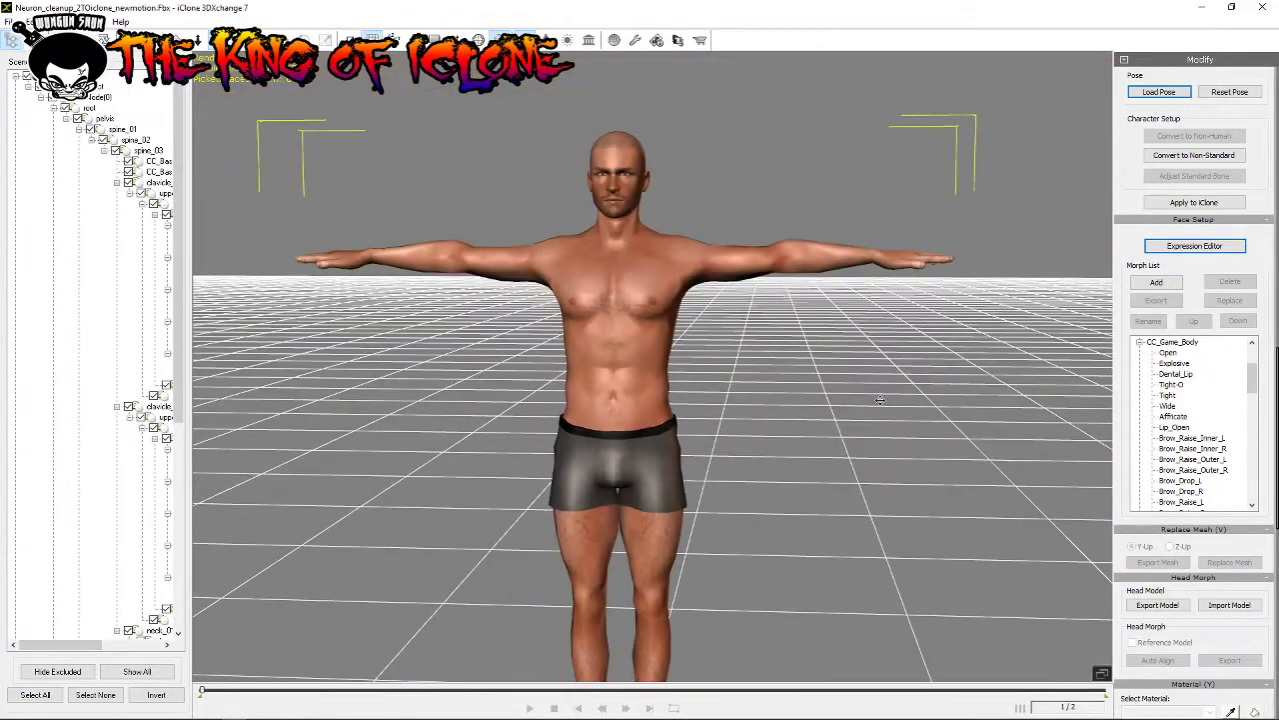
pyautogui.scroll(5, 1133, 170)
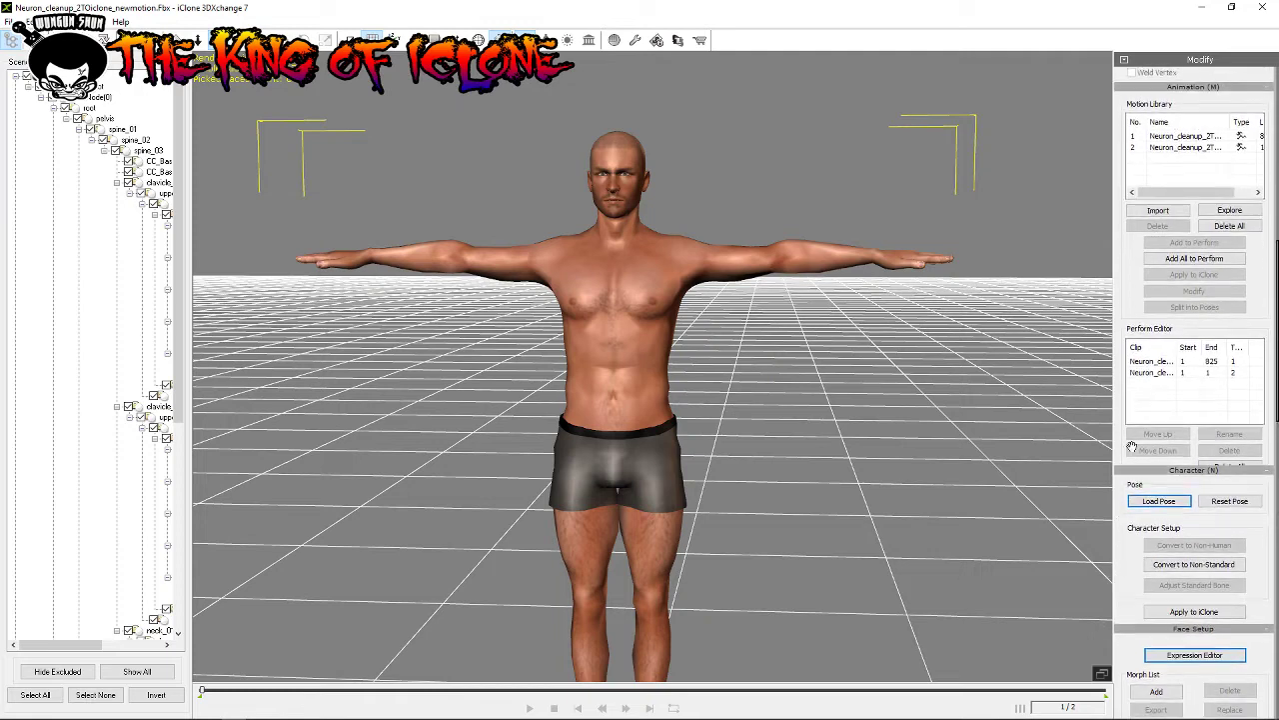
pyautogui.click(1155, 372)
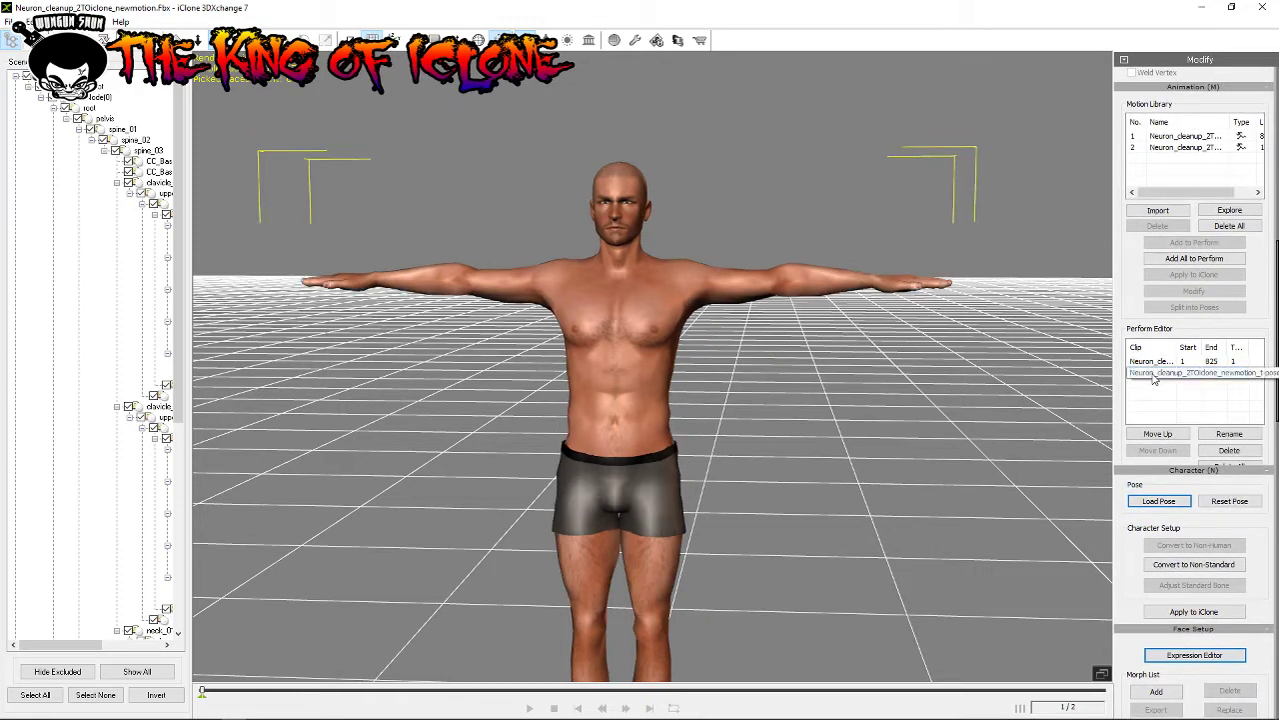
pyautogui.click(1151, 362)
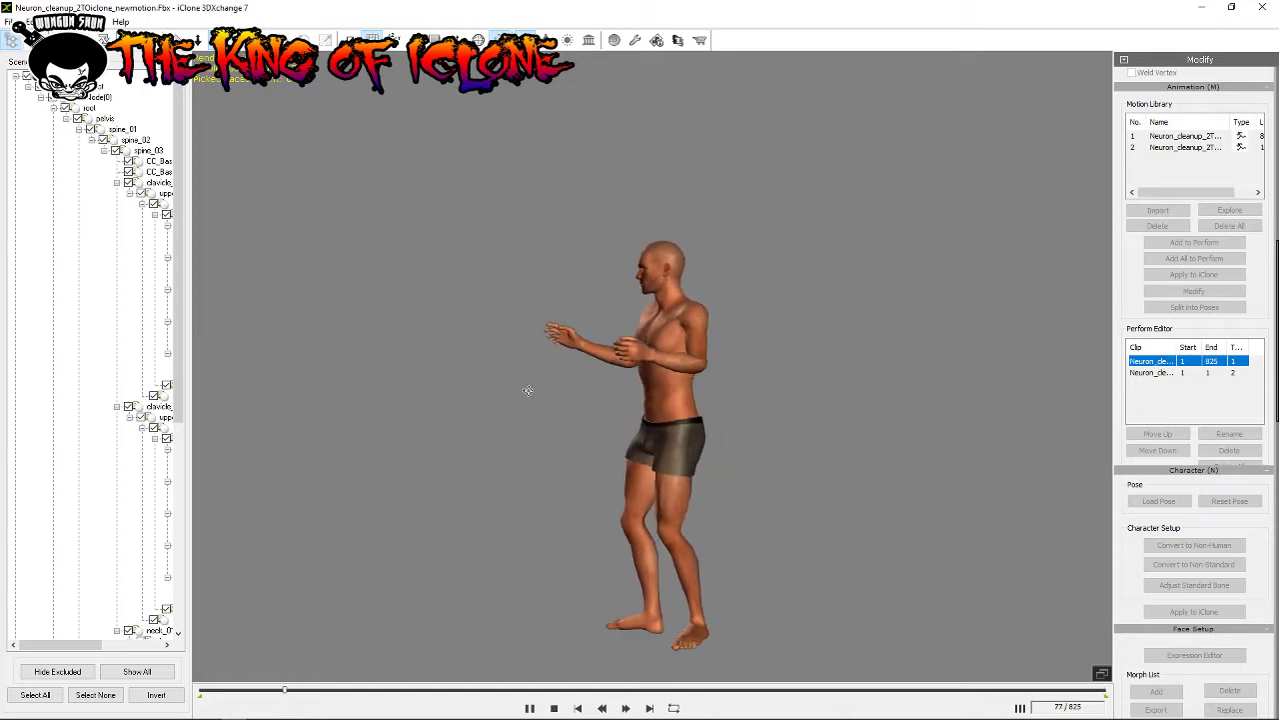
pyautogui.press('space')
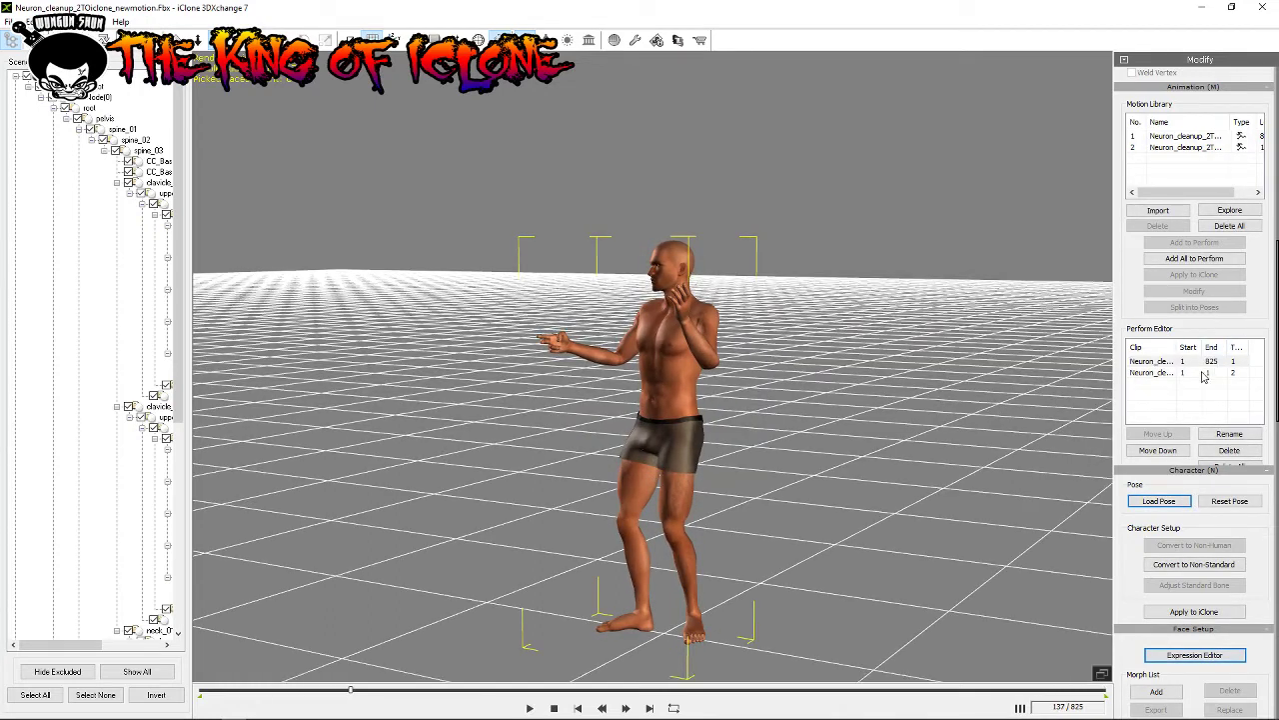
# Step: Attempt to rename the T-pose clip and dismiss the invalid-characters warning
pyautogui.click(1167, 371)
pyautogui.click(1168, 372)
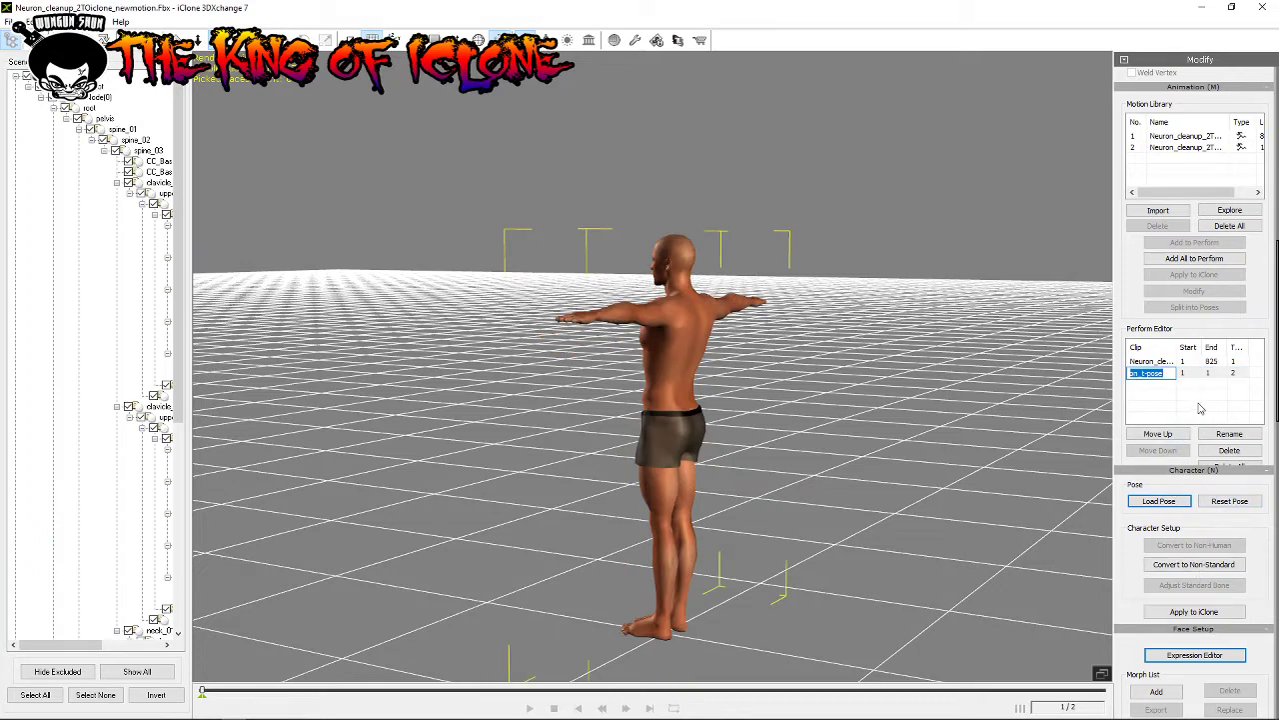
pyautogui.click(1221, 451)
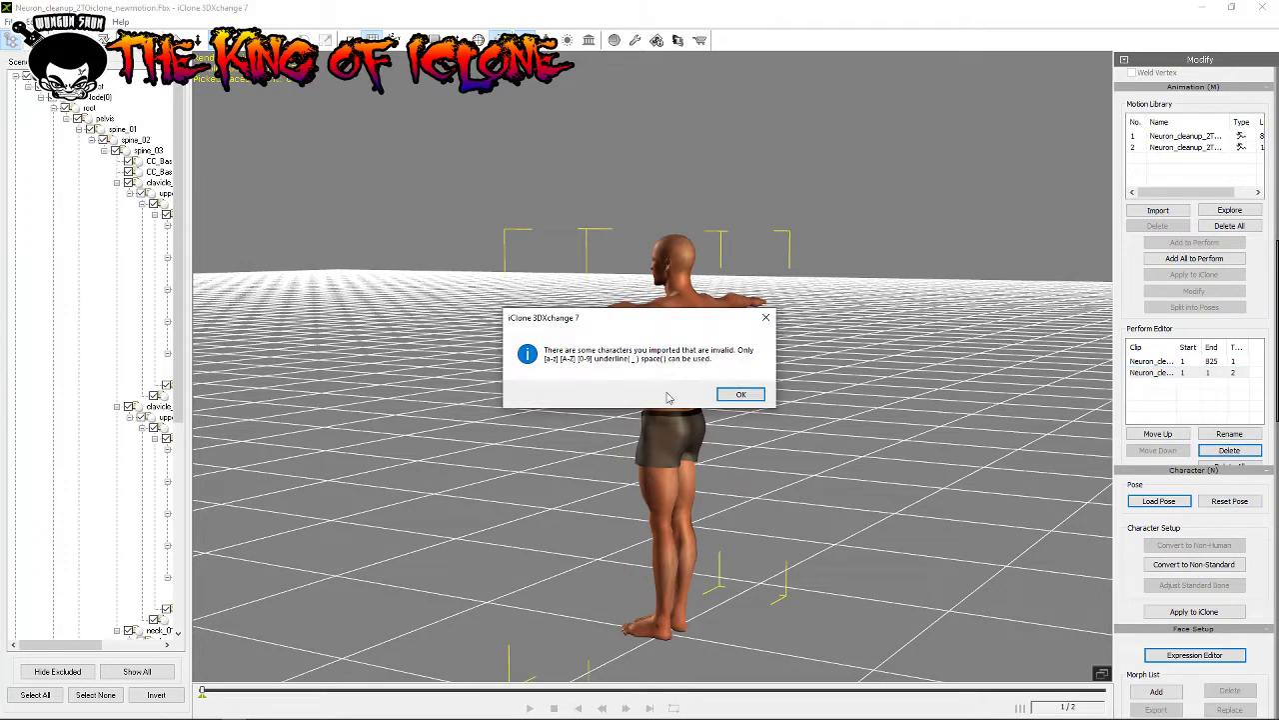
pyautogui.click(746, 394)
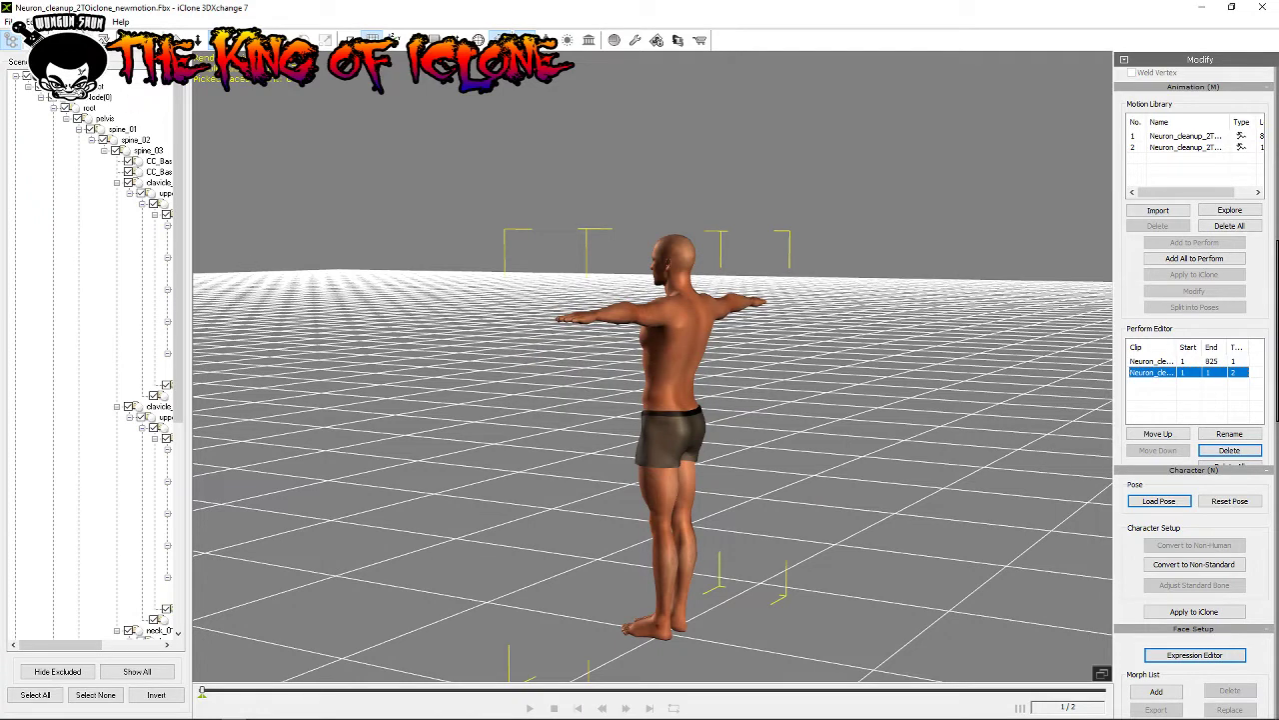
# Step: Set the iClone export to animation only, as an rMotion file, to an Other destination
pyautogui.click(326, 40)
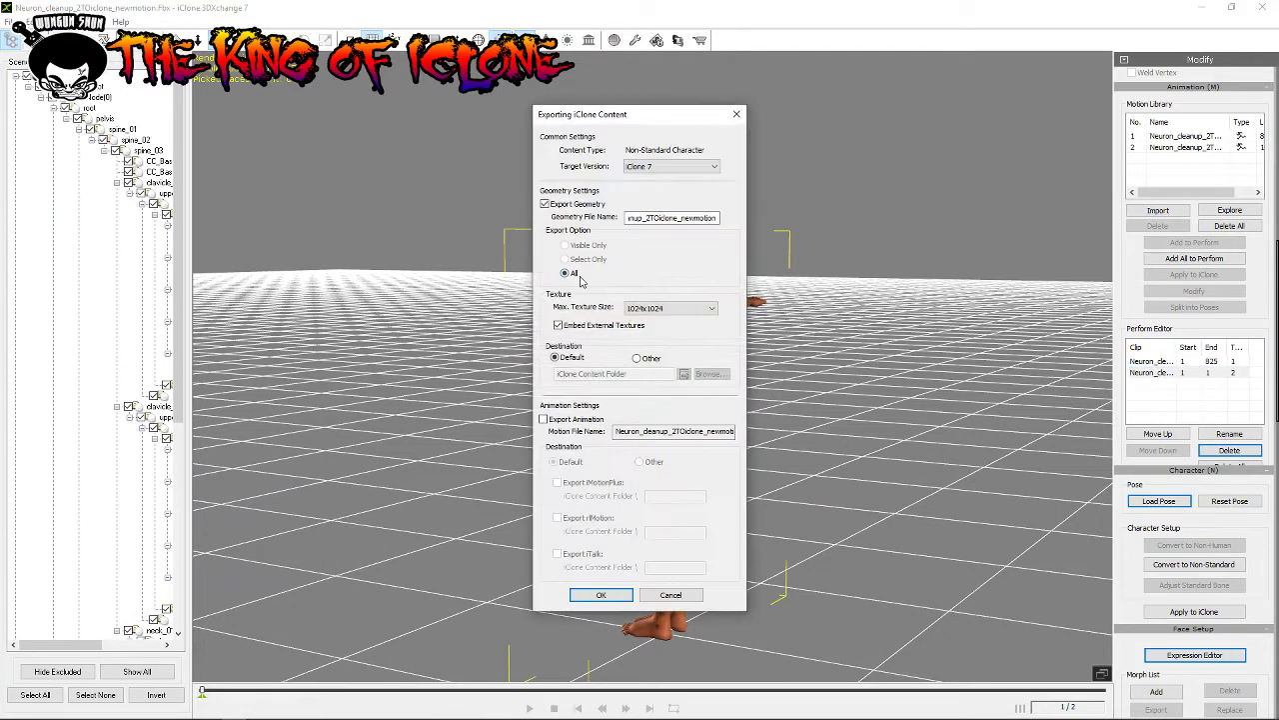
pyautogui.click(545, 204)
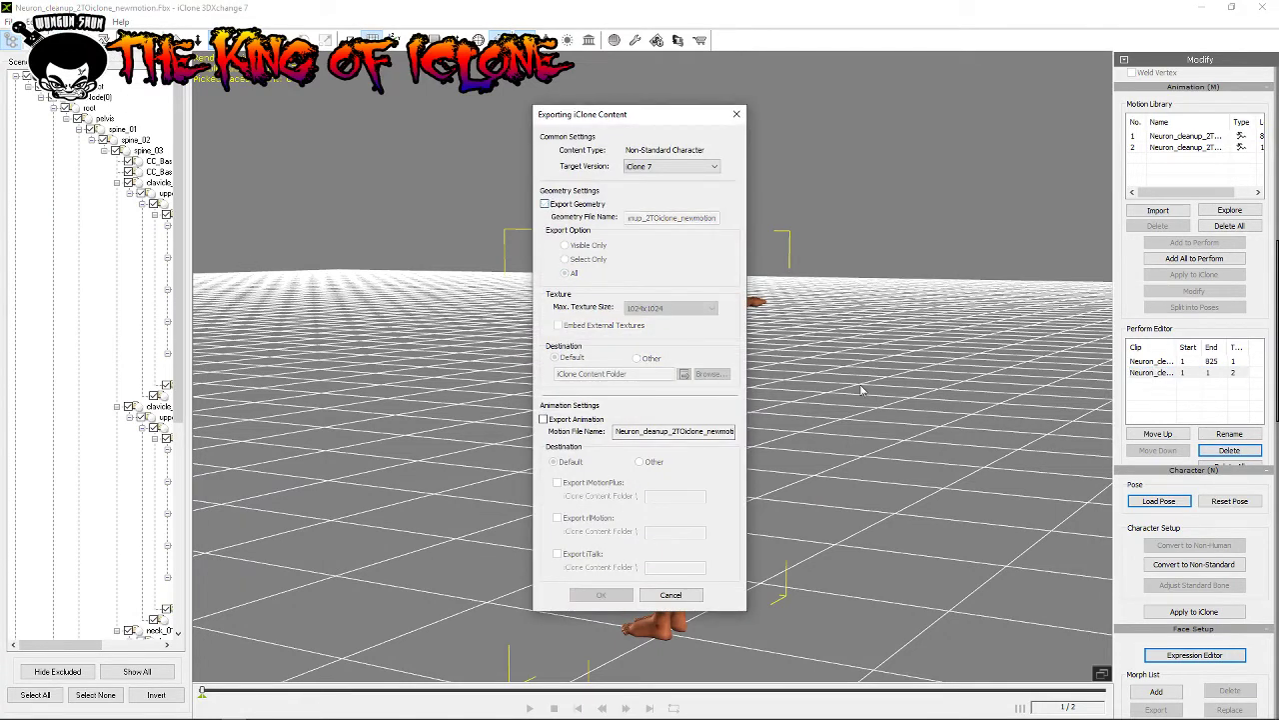
pyautogui.click(544, 420)
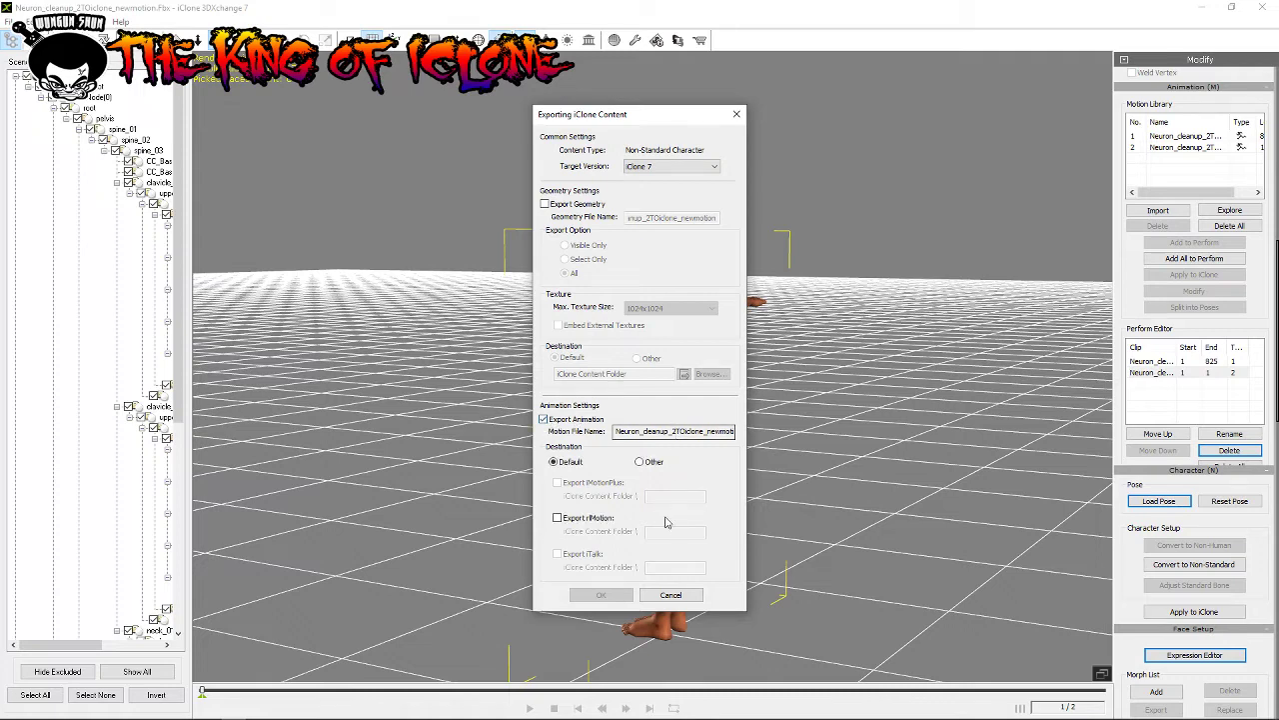
pyautogui.click(640, 463)
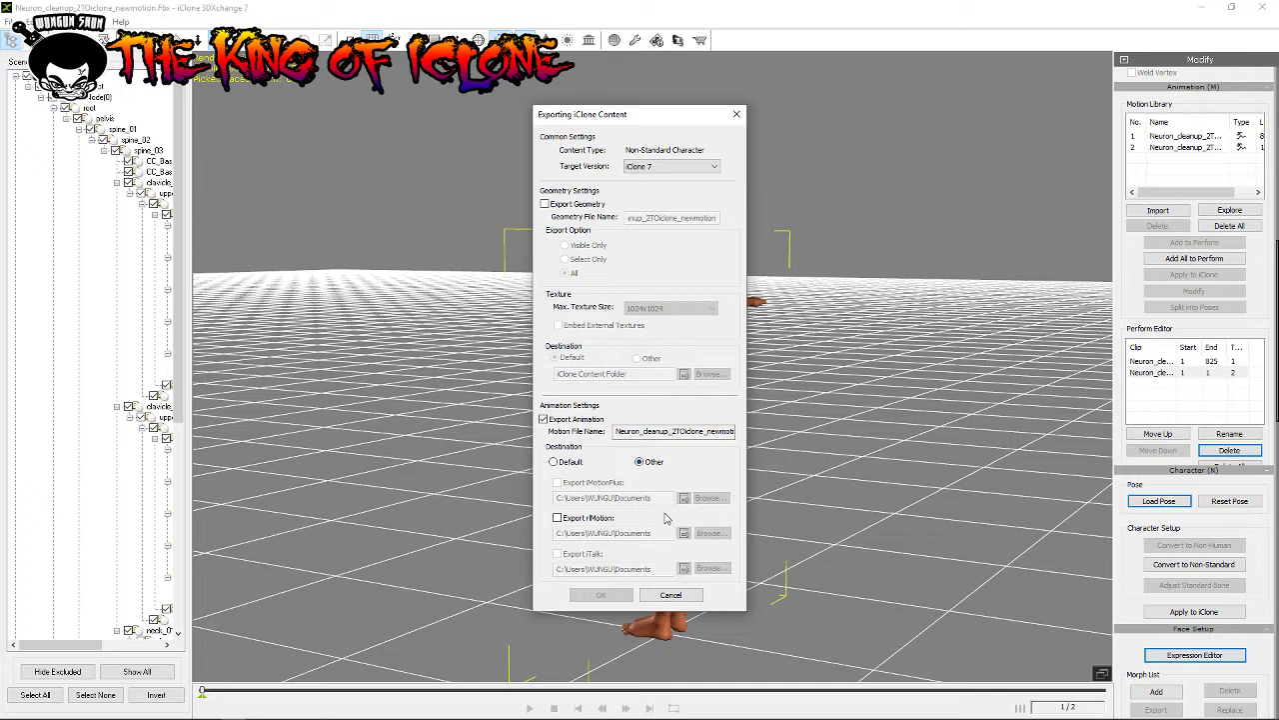
pyautogui.click(559, 519)
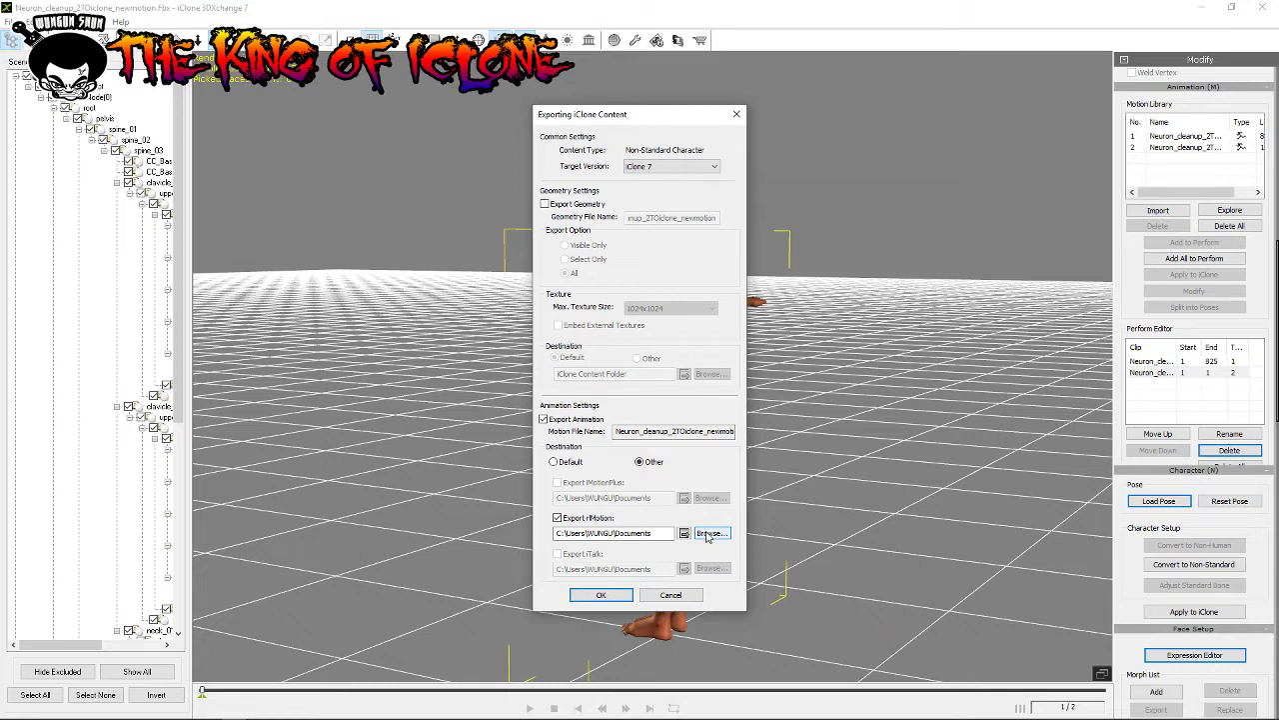
# Step: Browse for an rMotion folder and open New Volume (E:) under This PC
pyautogui.click(710, 533)
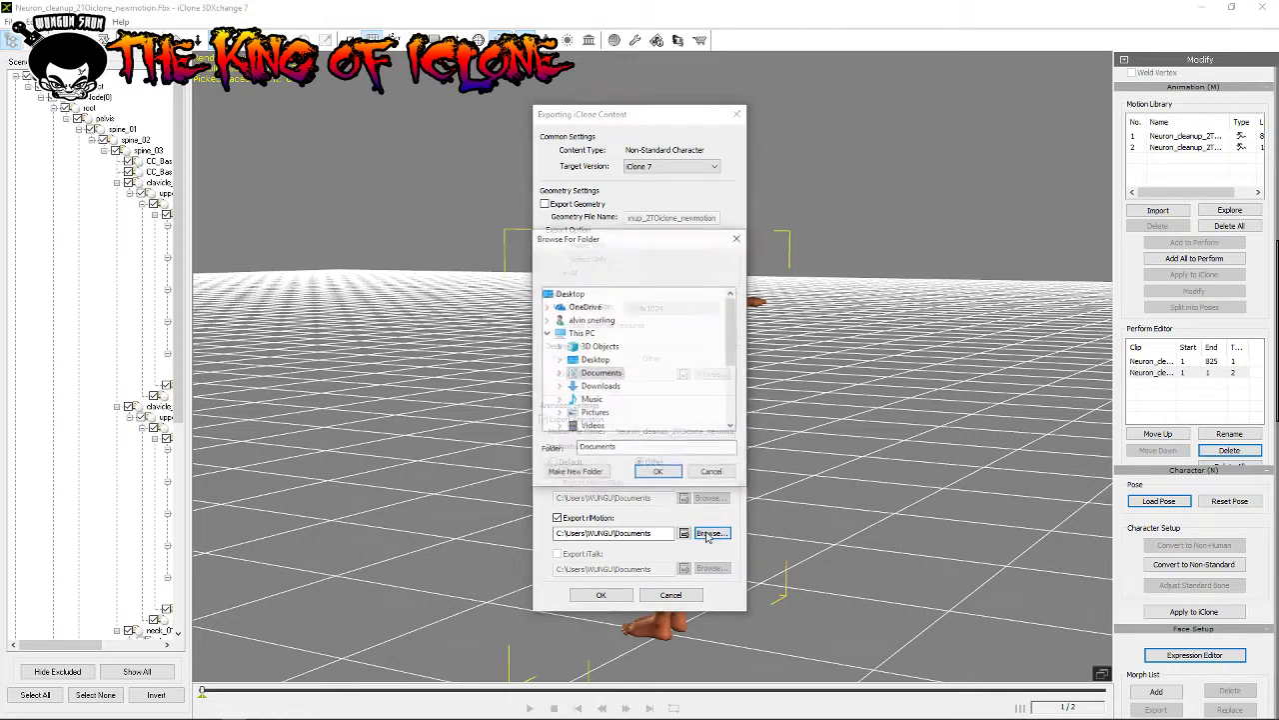
pyautogui.scroll(-2, 566, 346)
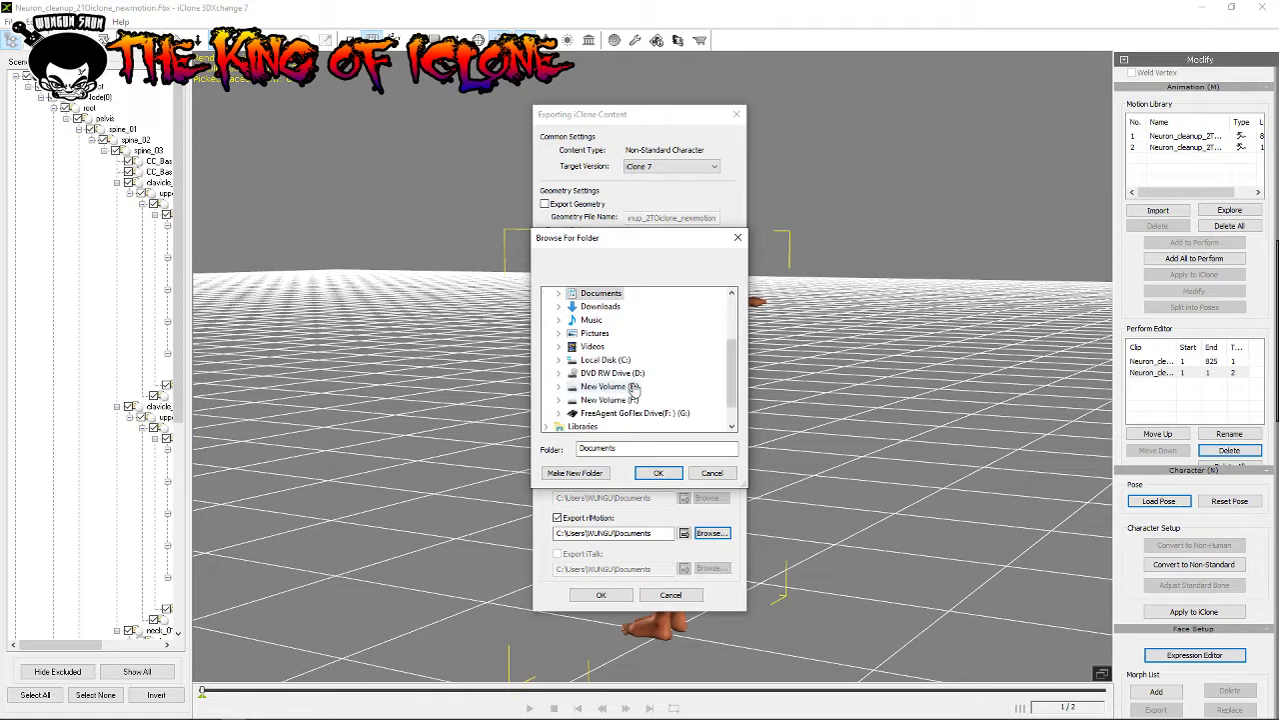
pyautogui.scroll(-2, 565, 346)
pyautogui.scroll(5, 563, 342)
pyautogui.click(561, 339)
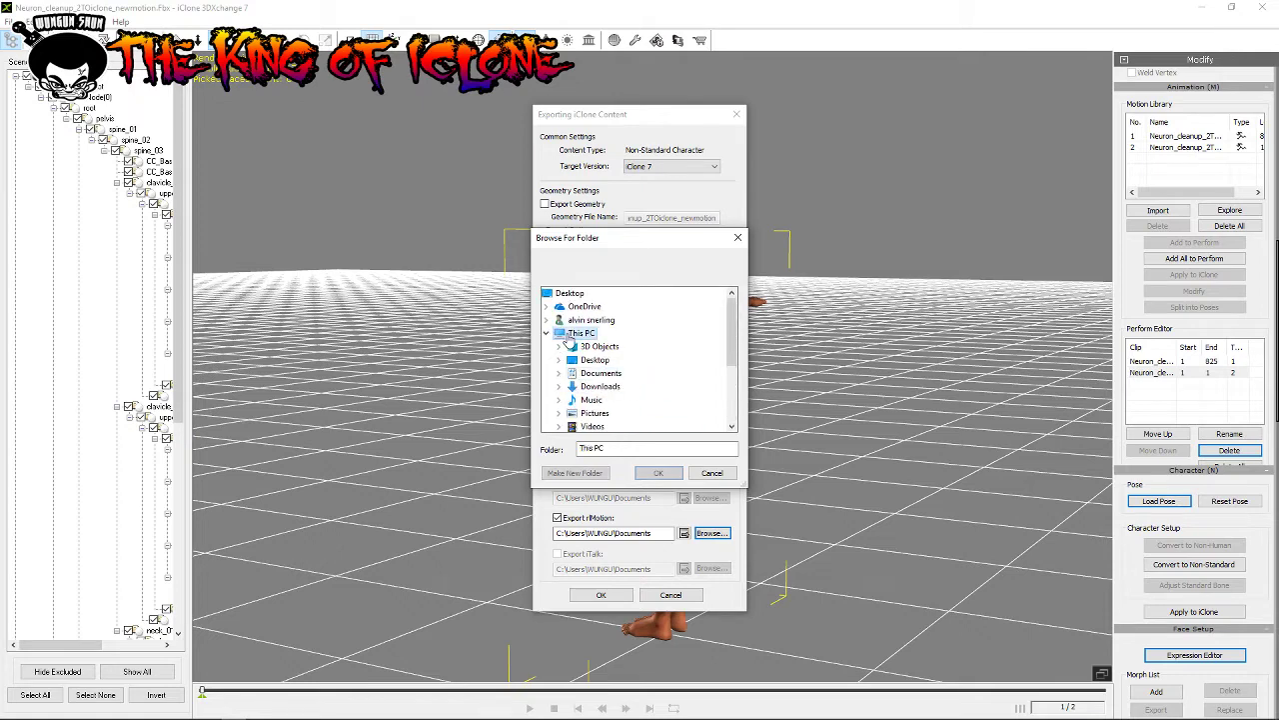
pyautogui.scroll(-3, 580, 360)
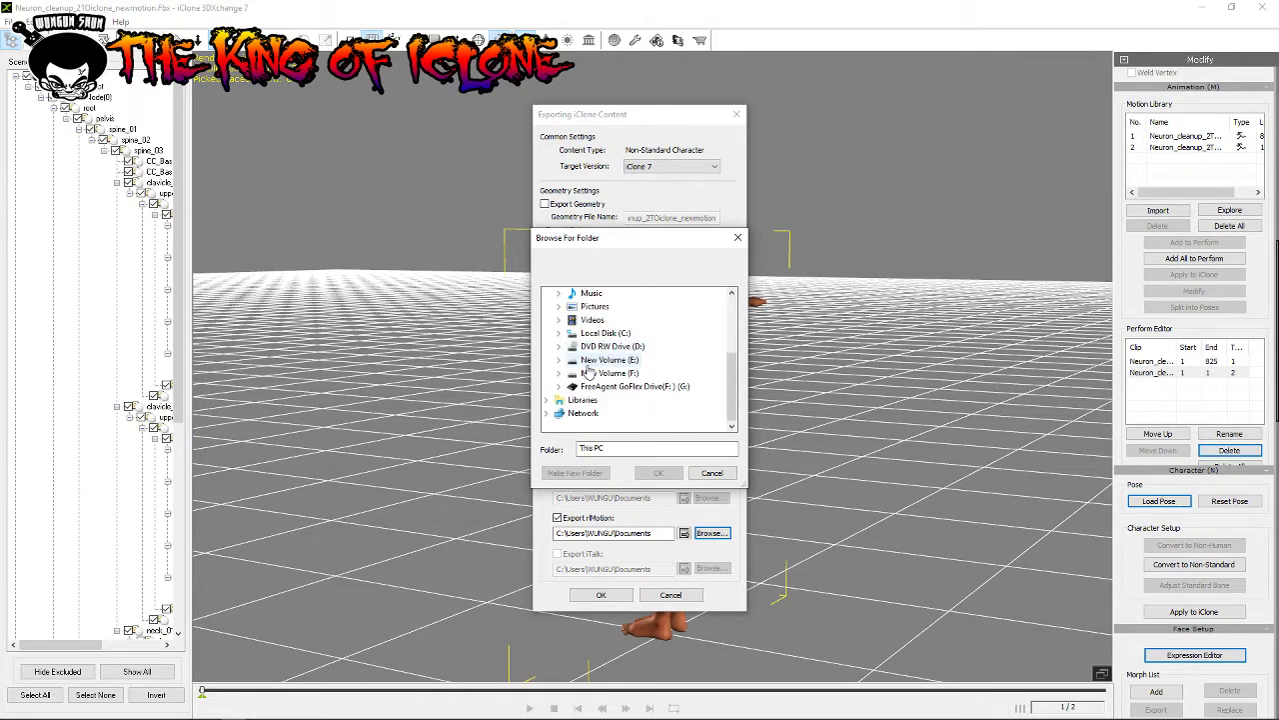
pyautogui.doubleClick(600, 360)
# Step: Look through E:, expand the dazfbx folder, then close the picker without choosing a folder
pyautogui.scroll(-3, 595, 378)
pyautogui.scroll(-3, 605, 384)
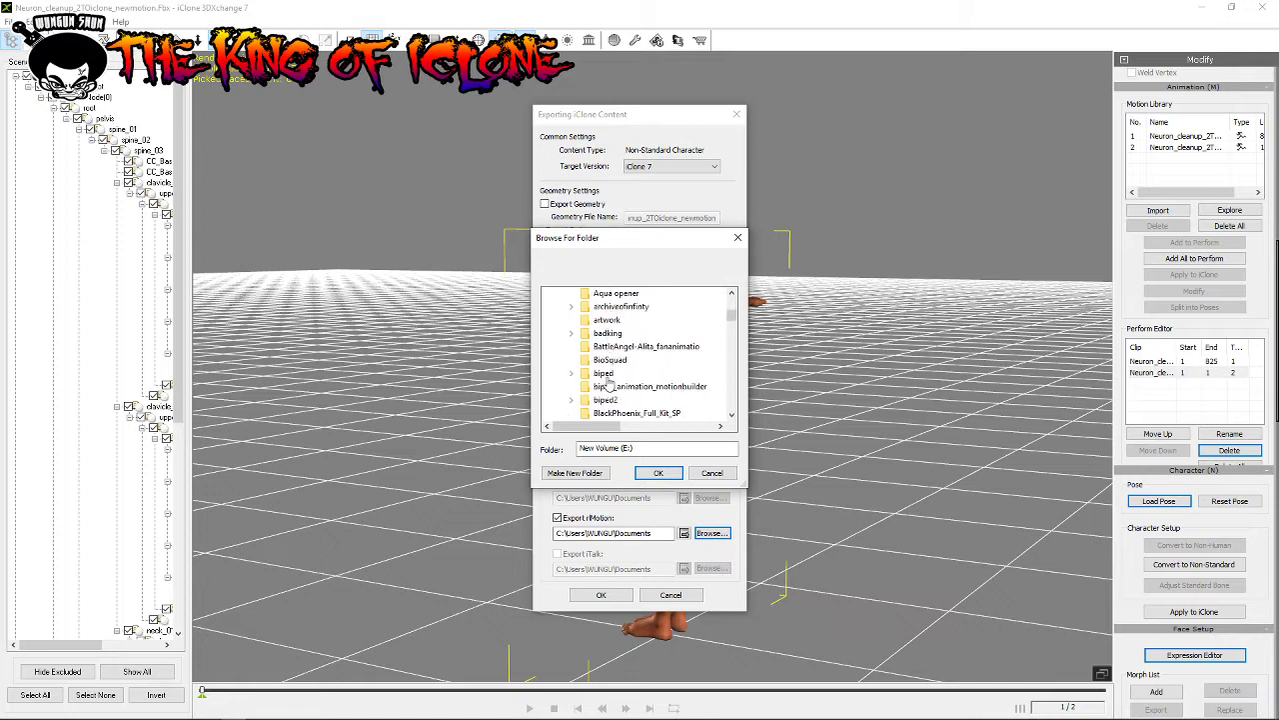
pyautogui.scroll(-3, 607, 383)
pyautogui.scroll(-3, 608, 383)
pyautogui.scroll(-3, 608, 383)
pyautogui.scroll(-3, 607, 382)
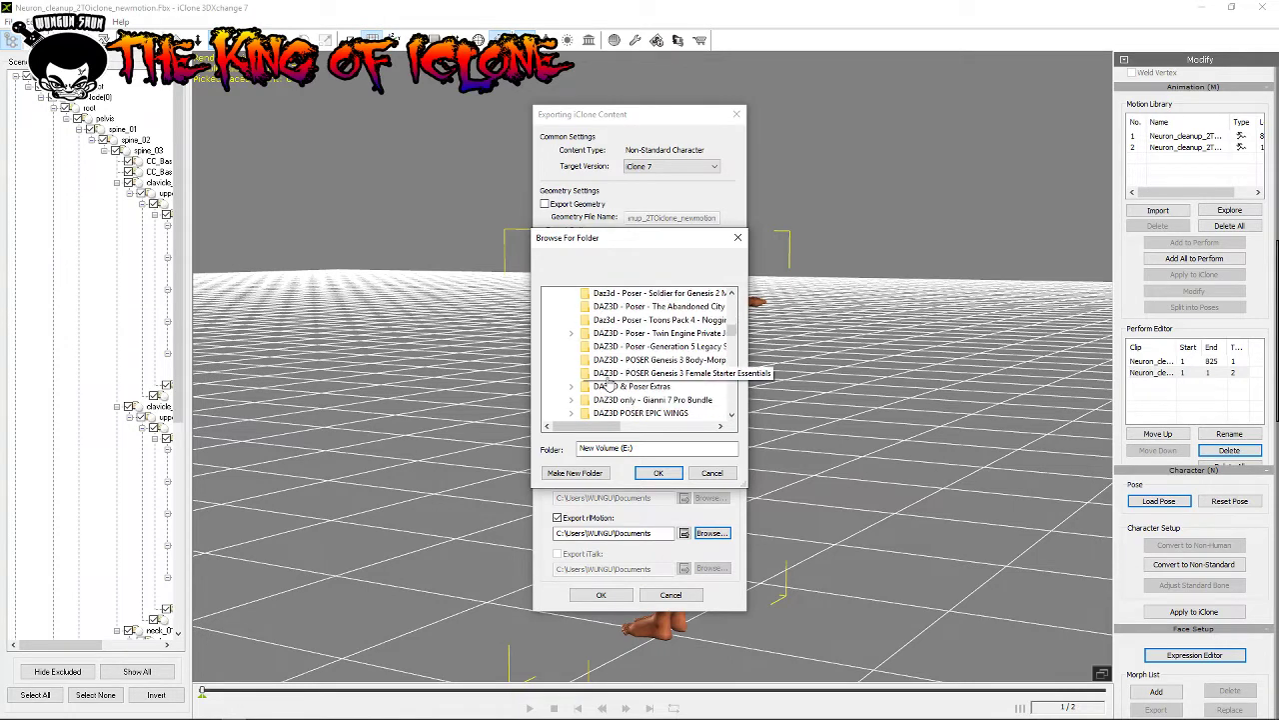
pyautogui.scroll(2, 609, 383)
pyautogui.scroll(2, 629, 374)
pyautogui.scroll(1, 659, 368)
pyautogui.scroll(-1, 679, 361)
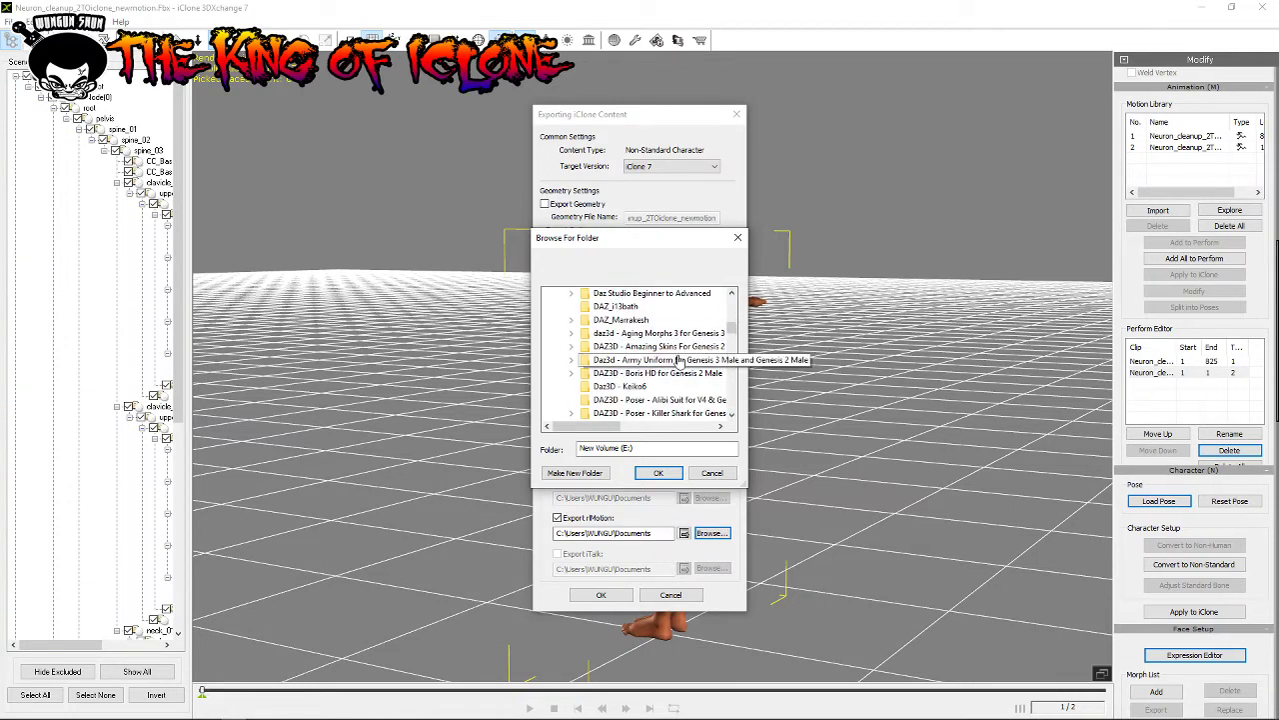
pyautogui.scroll(2, 679, 361)
pyautogui.scroll(-1, 676, 355)
pyautogui.scroll(1, 674, 350)
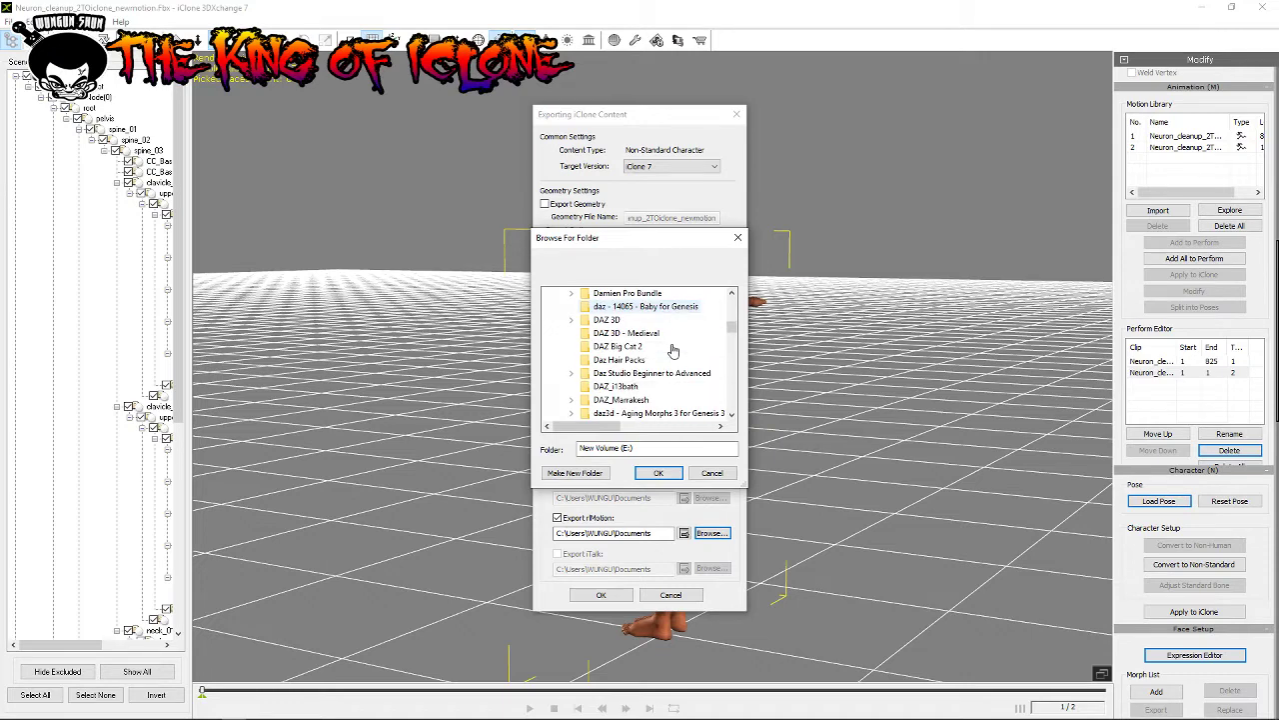
pyautogui.scroll(-1, 673, 350)
pyautogui.scroll(-1, 672, 347)
pyautogui.scroll(-1, 671, 350)
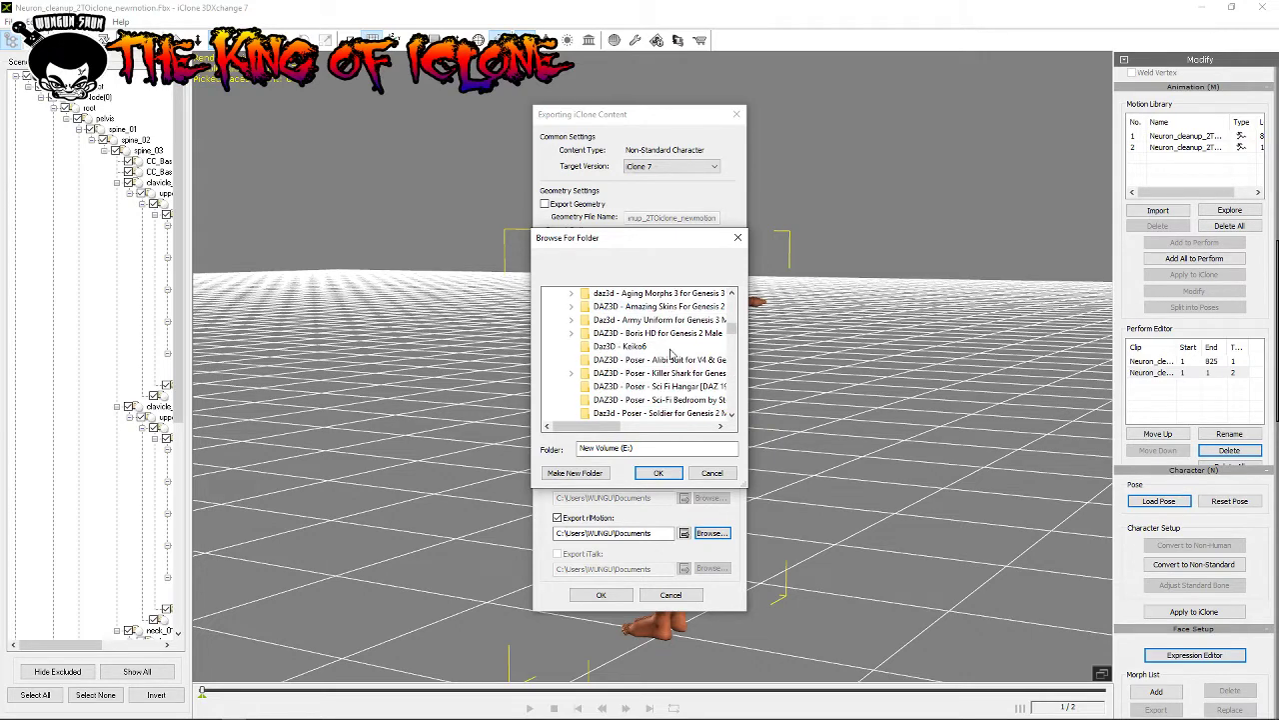
pyautogui.scroll(-1, 671, 353)
pyautogui.scroll(-1, 670, 355)
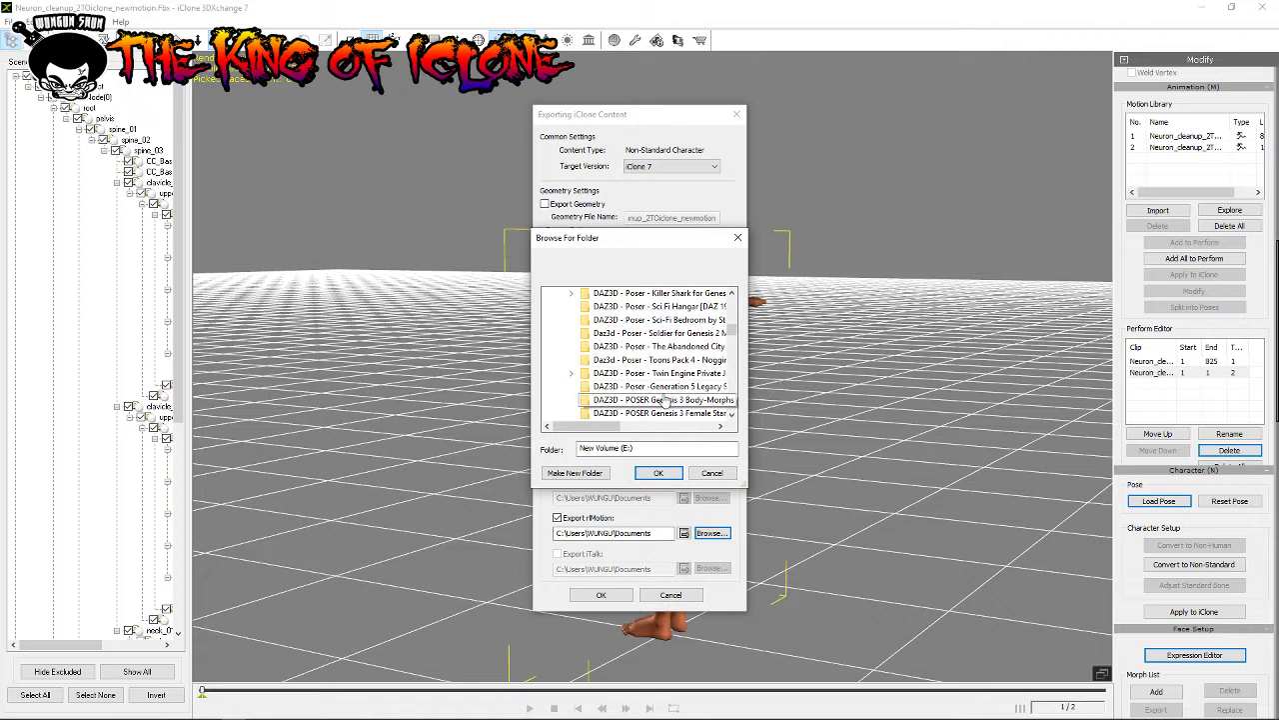
pyautogui.scroll(-2, 651, 362)
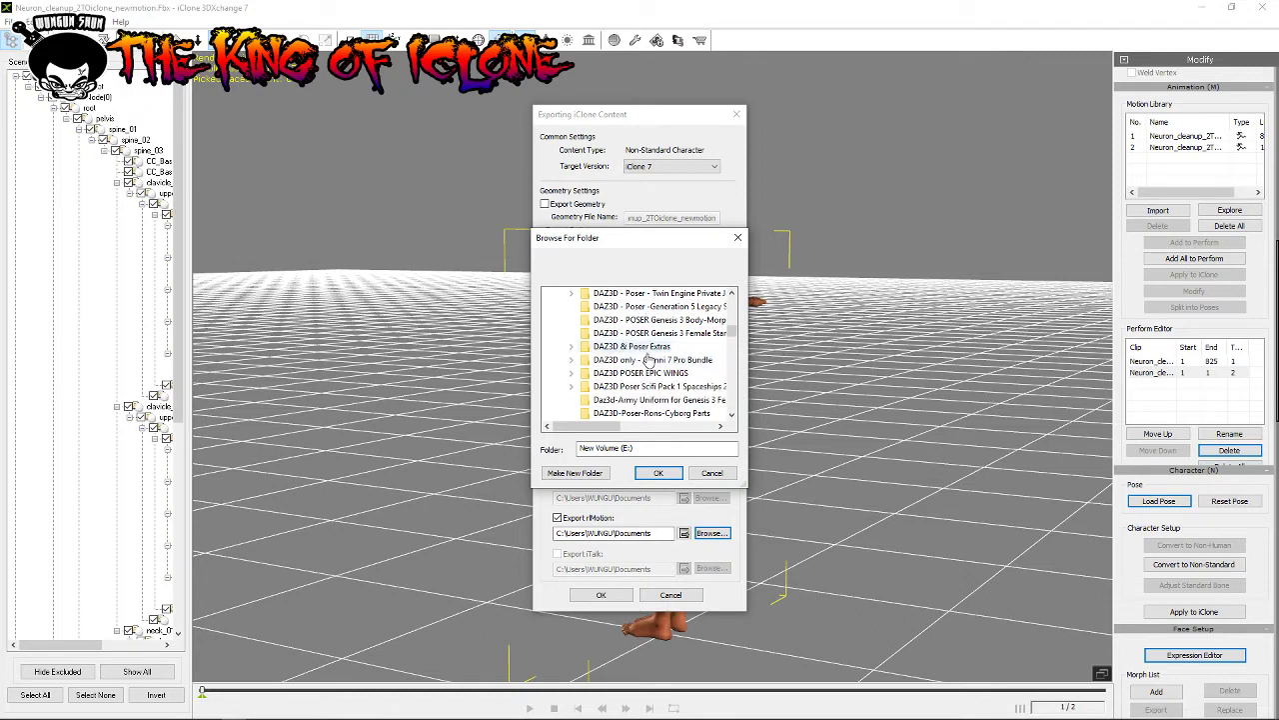
pyautogui.scroll(-1, 647, 361)
pyautogui.scroll(-1, 647, 363)
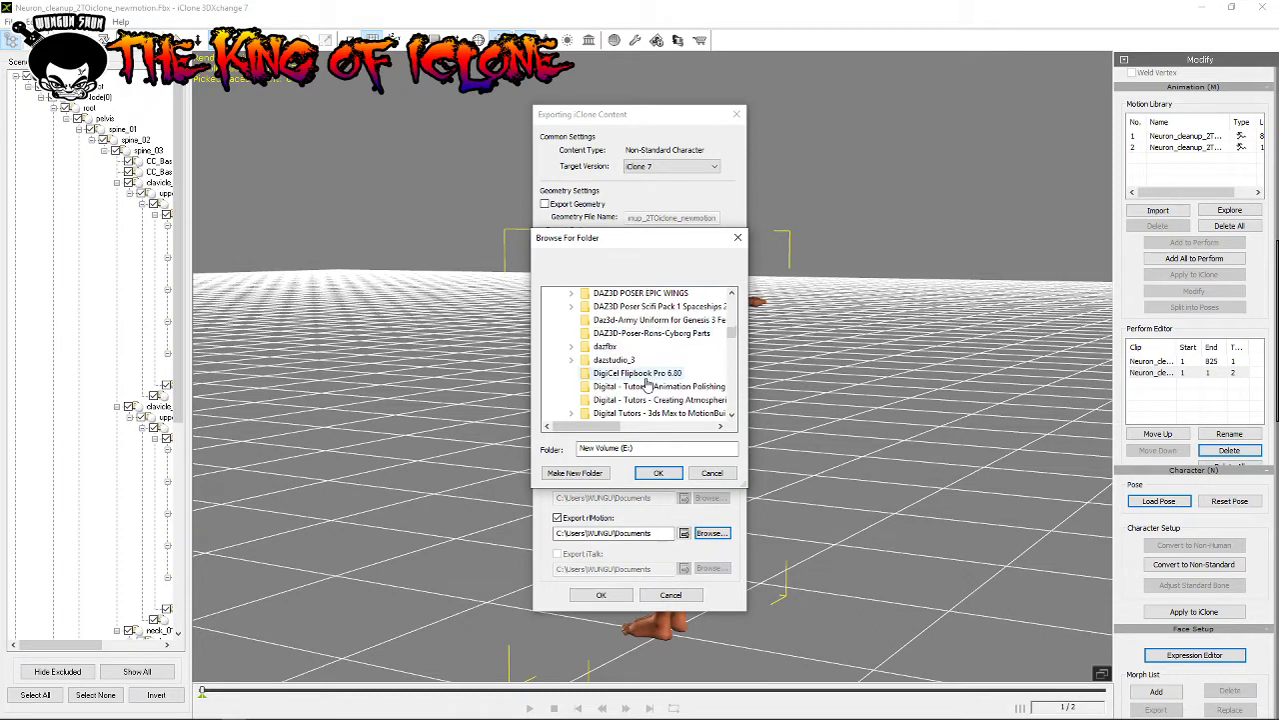
pyautogui.click(599, 348)
pyautogui.doubleClick(600, 349)
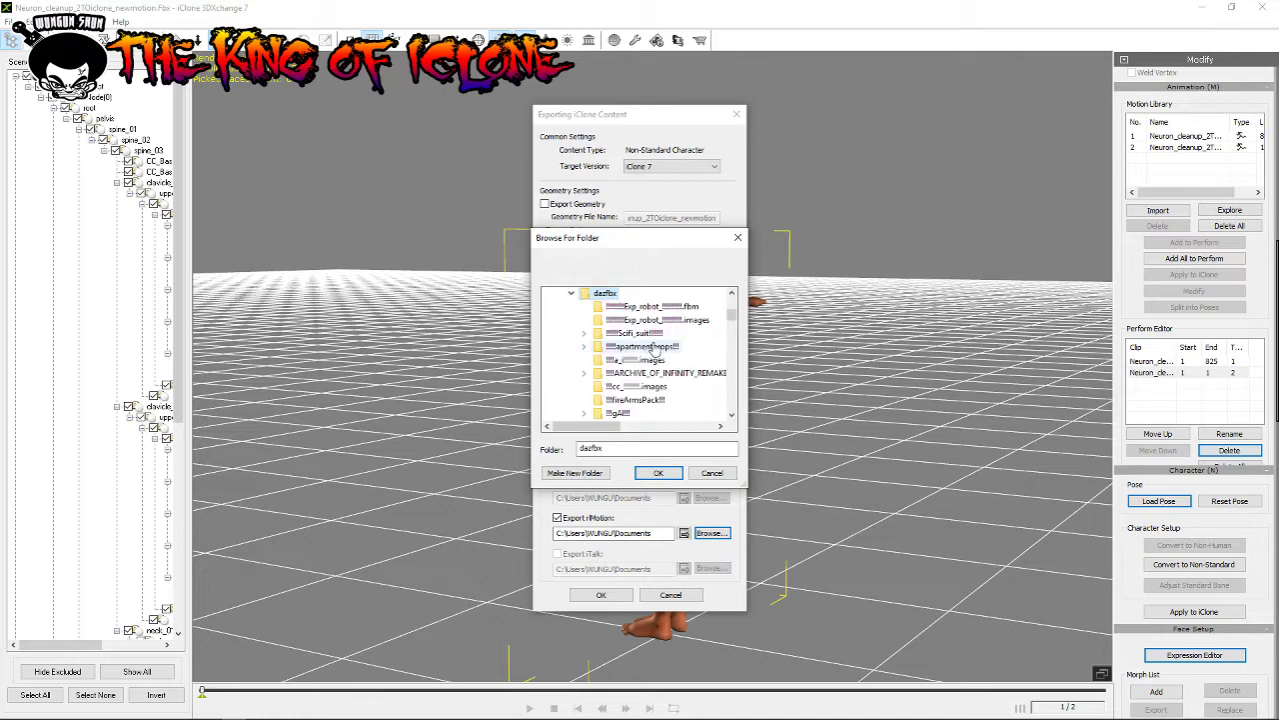
pyautogui.scroll(-2, 652, 358)
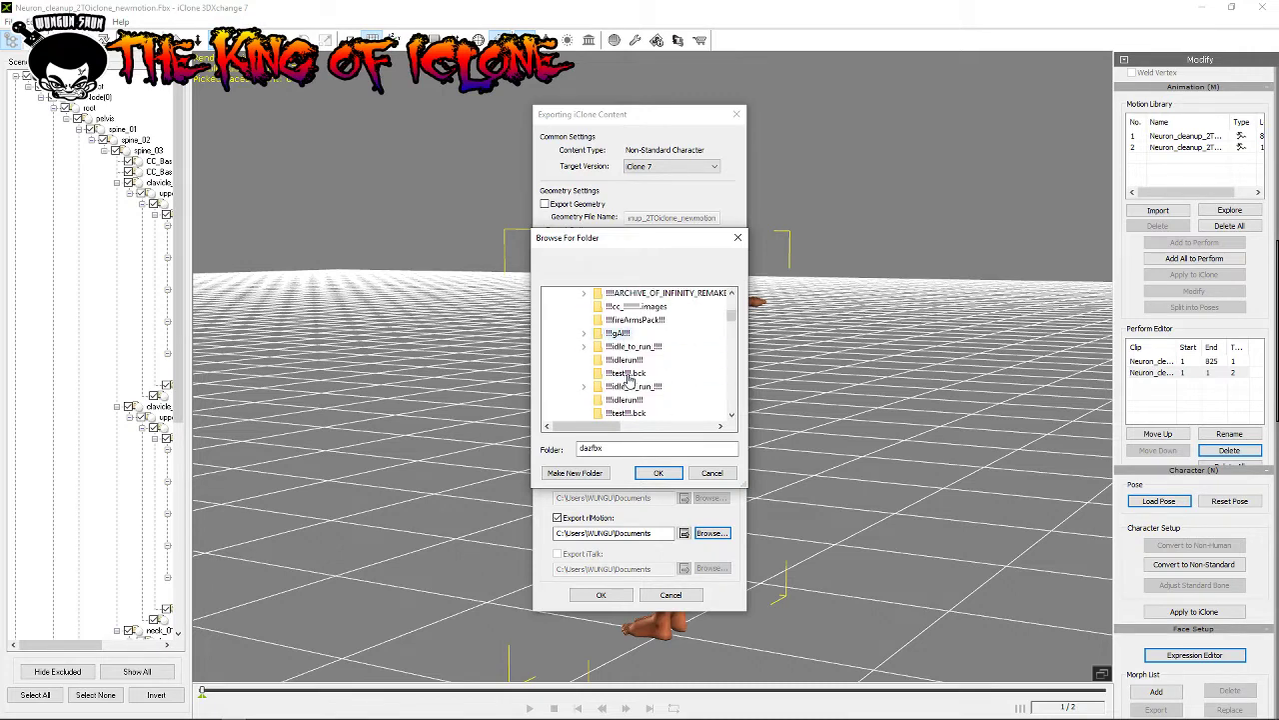
pyautogui.scroll(-1, 632, 382)
pyautogui.scroll(2, 629, 385)
pyautogui.scroll(2, 630, 386)
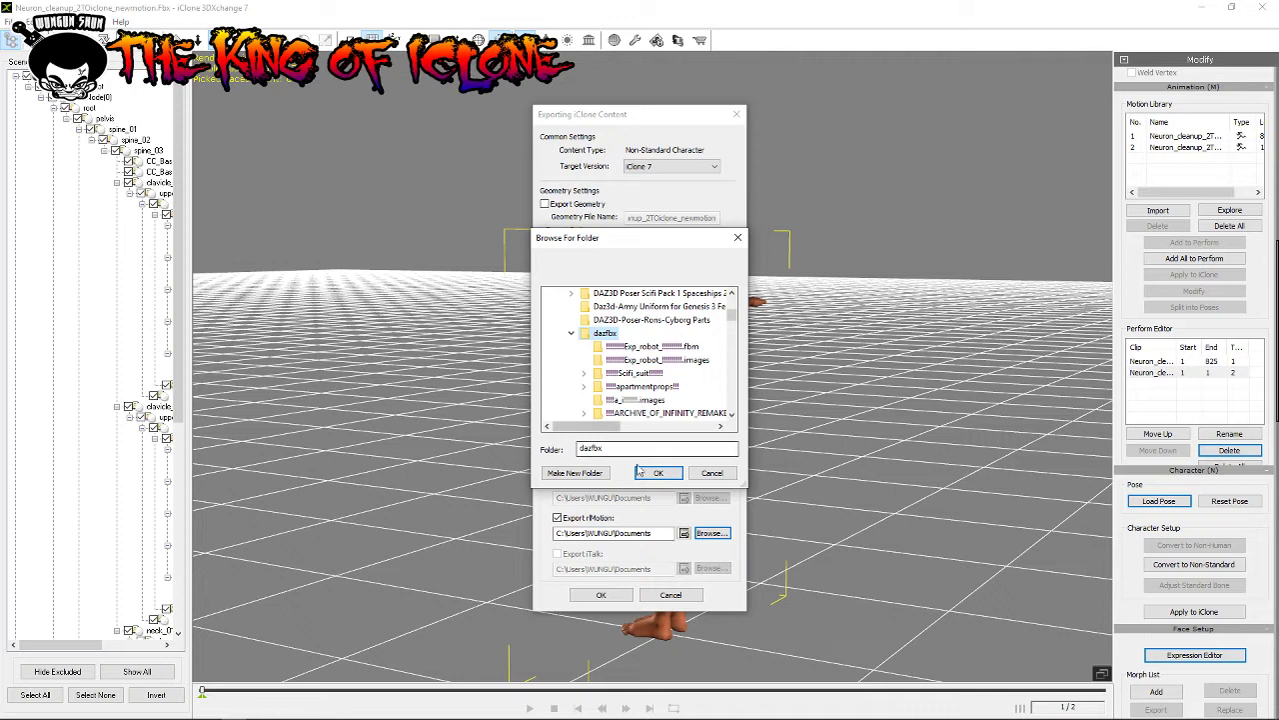
pyautogui.click(737, 237)
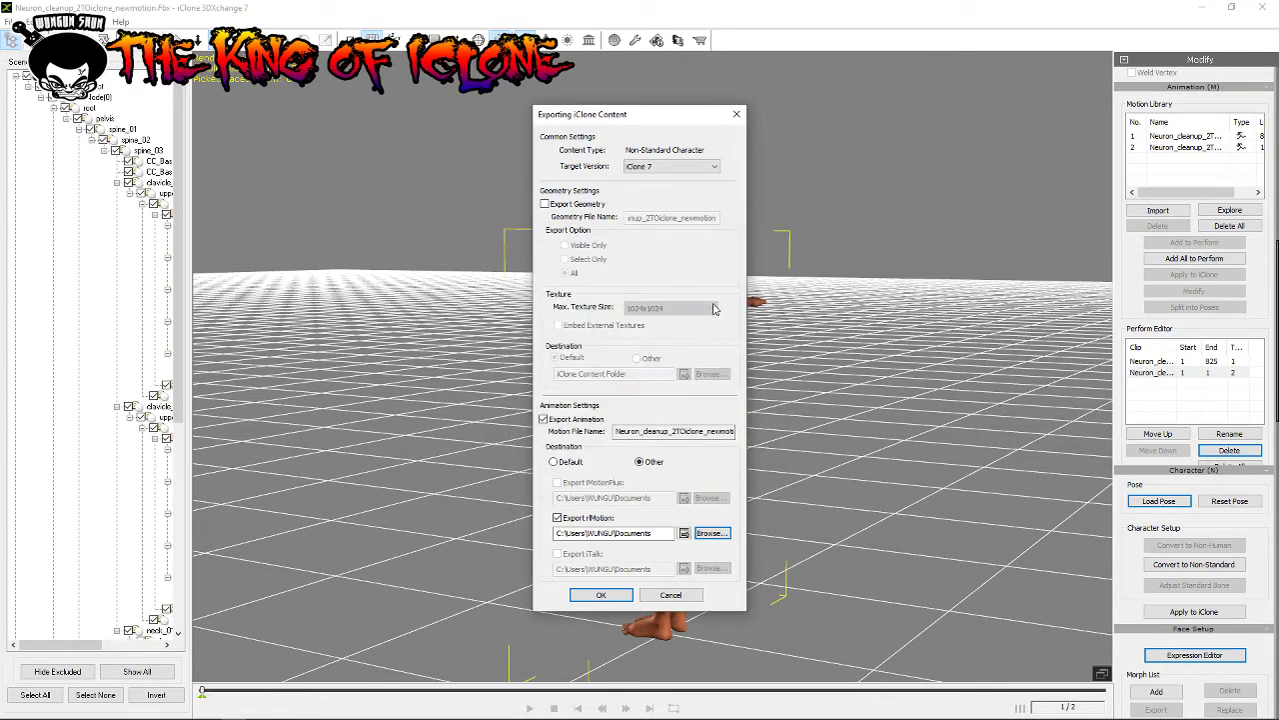
# Step: Browse for a folder and look through Documents and its DonationCoder folder
pyautogui.click(712, 532)
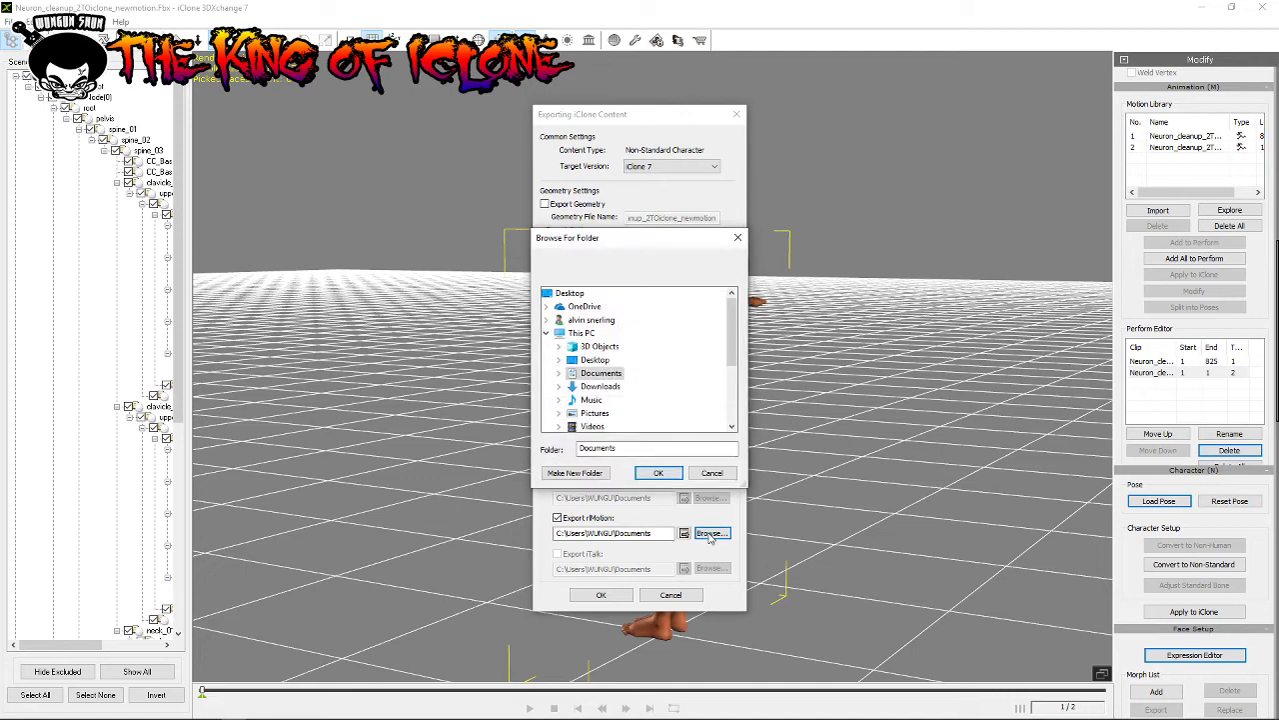
pyautogui.doubleClick(590, 374)
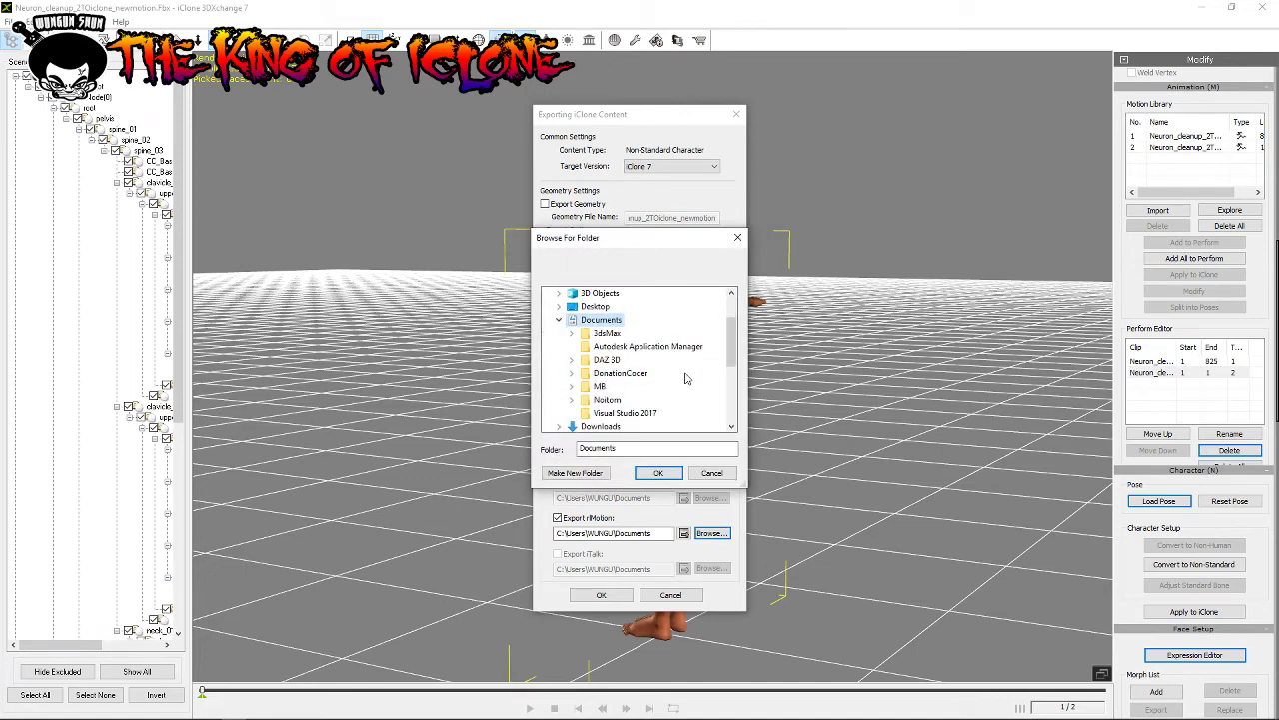
pyautogui.click(686, 377)
pyautogui.rightClick(688, 377)
pyautogui.click(698, 376)
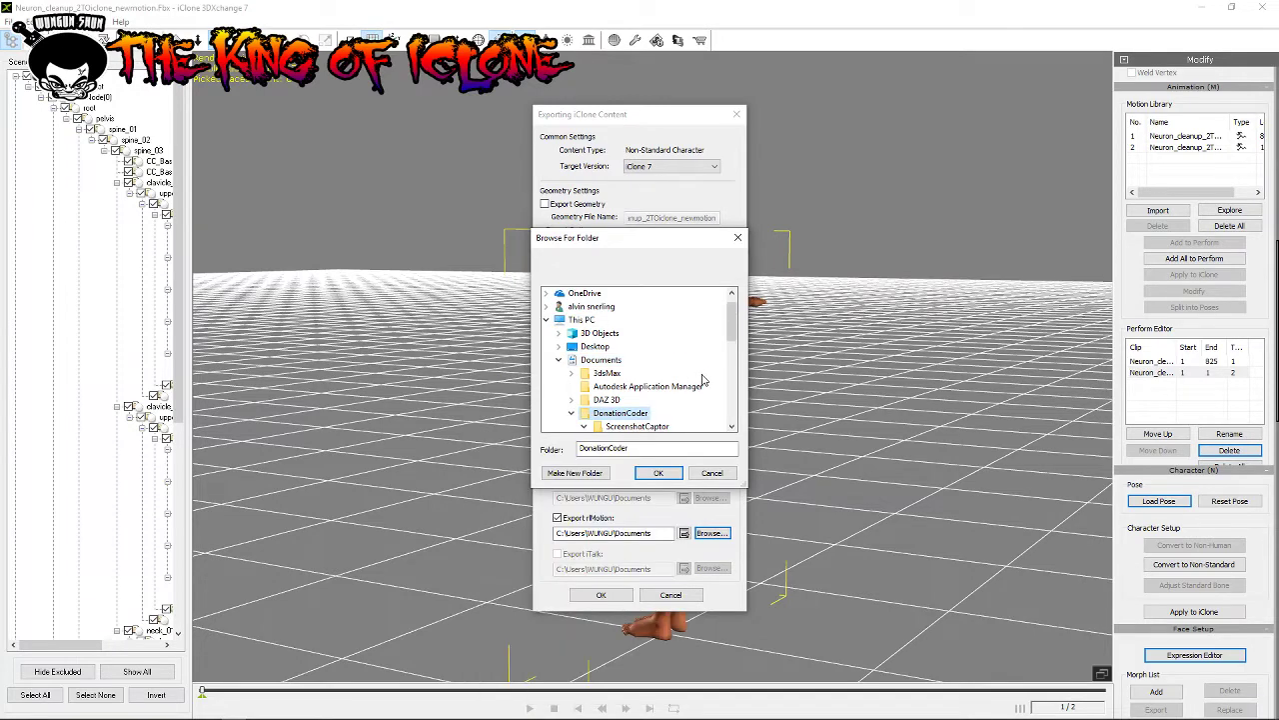
pyautogui.click(558, 360)
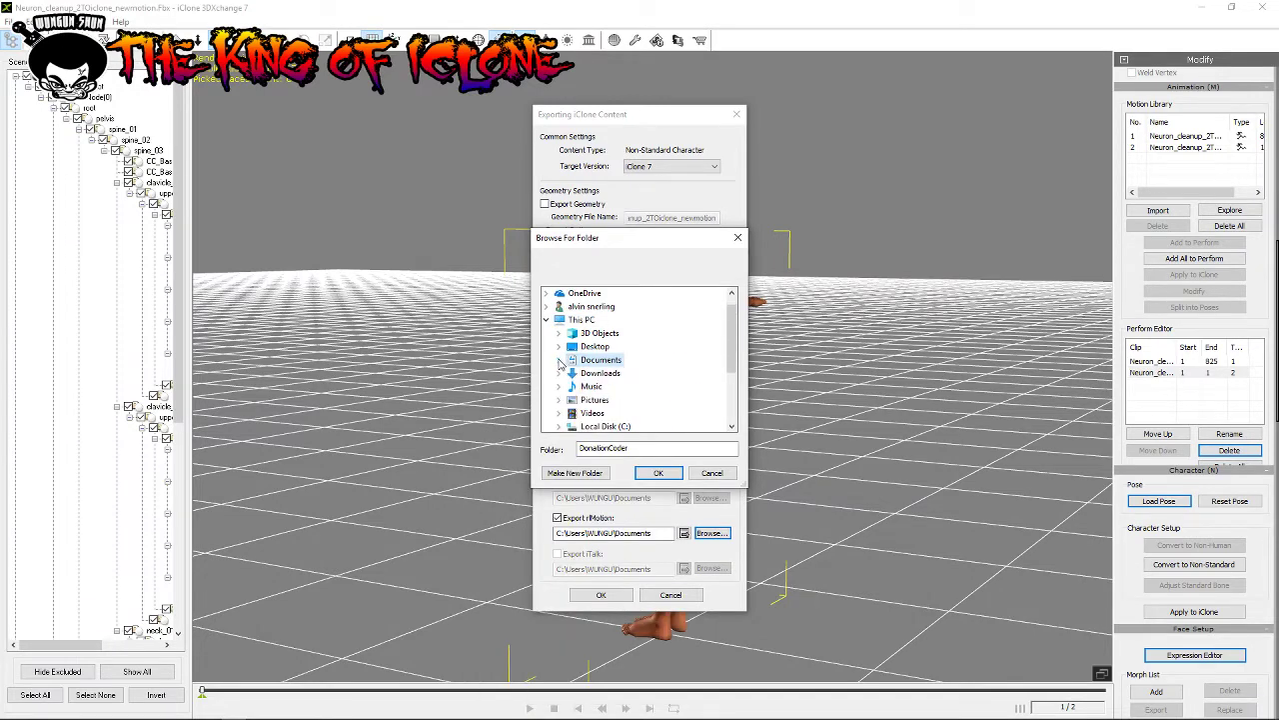
# Step: Navigate to C:\Users\Public\Documents\Reallusion\Custom\iClone 7 Custom\Motion
pyautogui.scroll(-1, 561, 367)
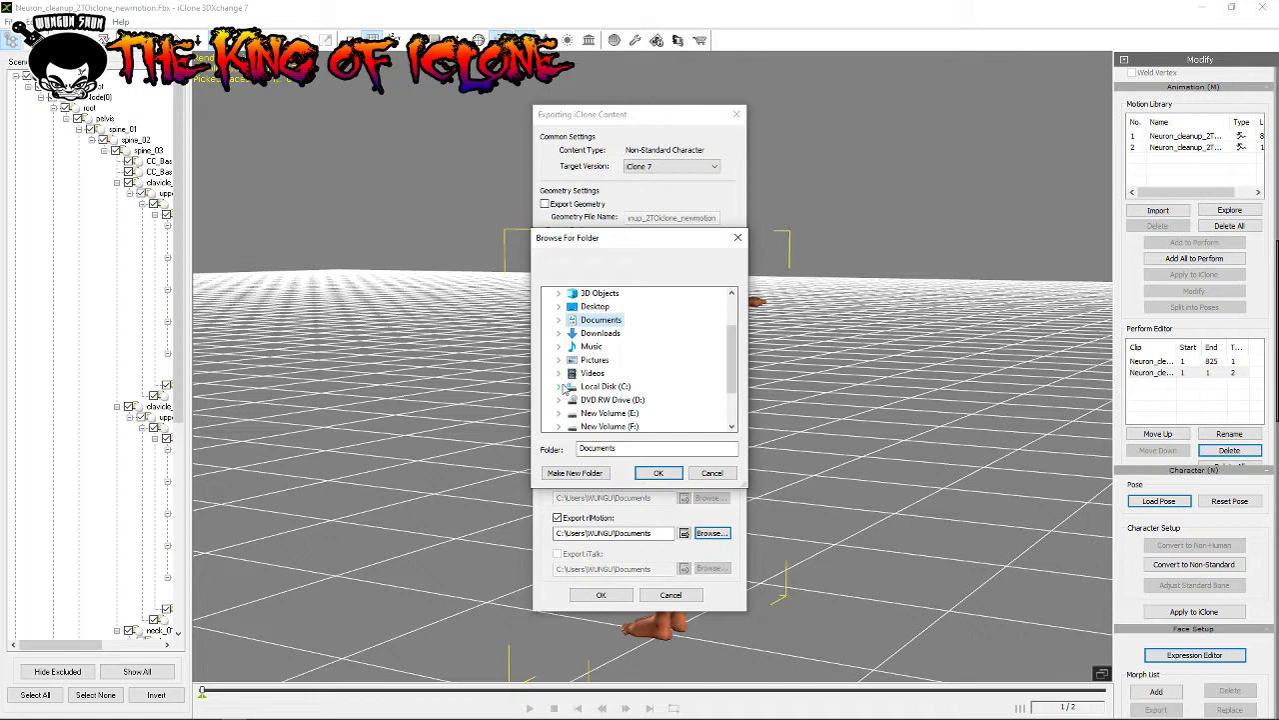
pyautogui.click(561, 386)
pyautogui.scroll(-2, 570, 372)
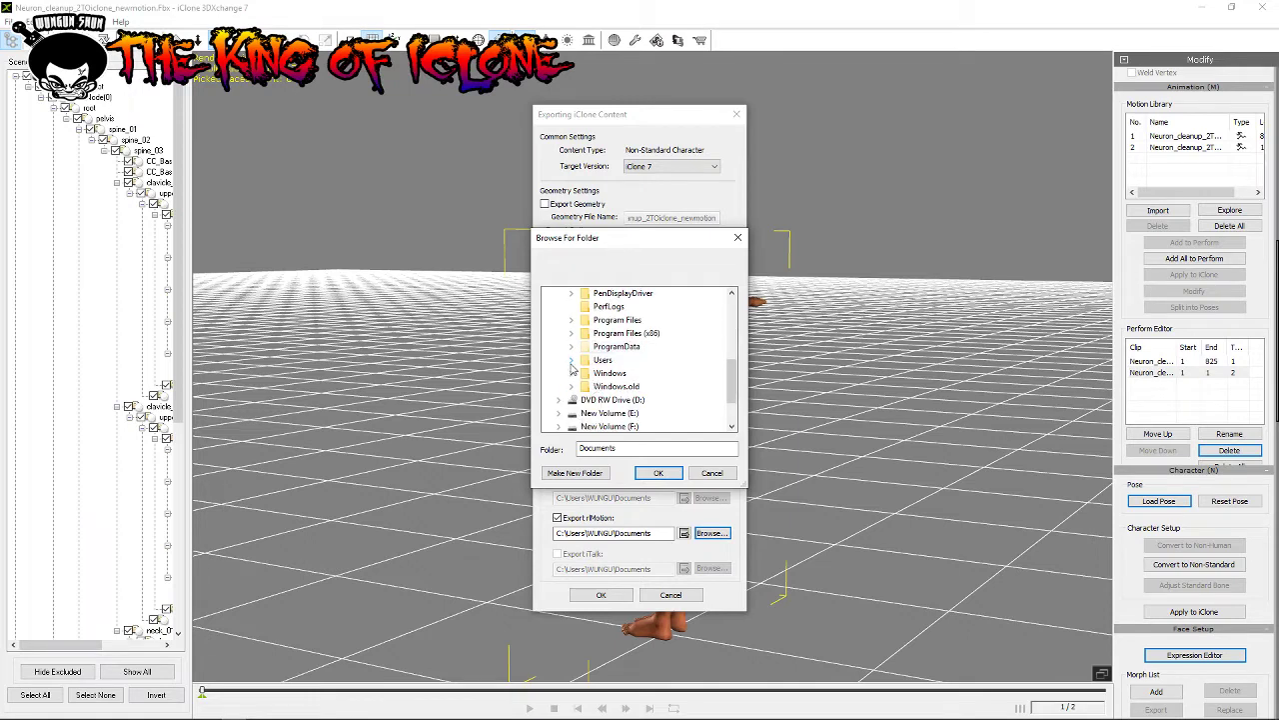
pyautogui.click(572, 360)
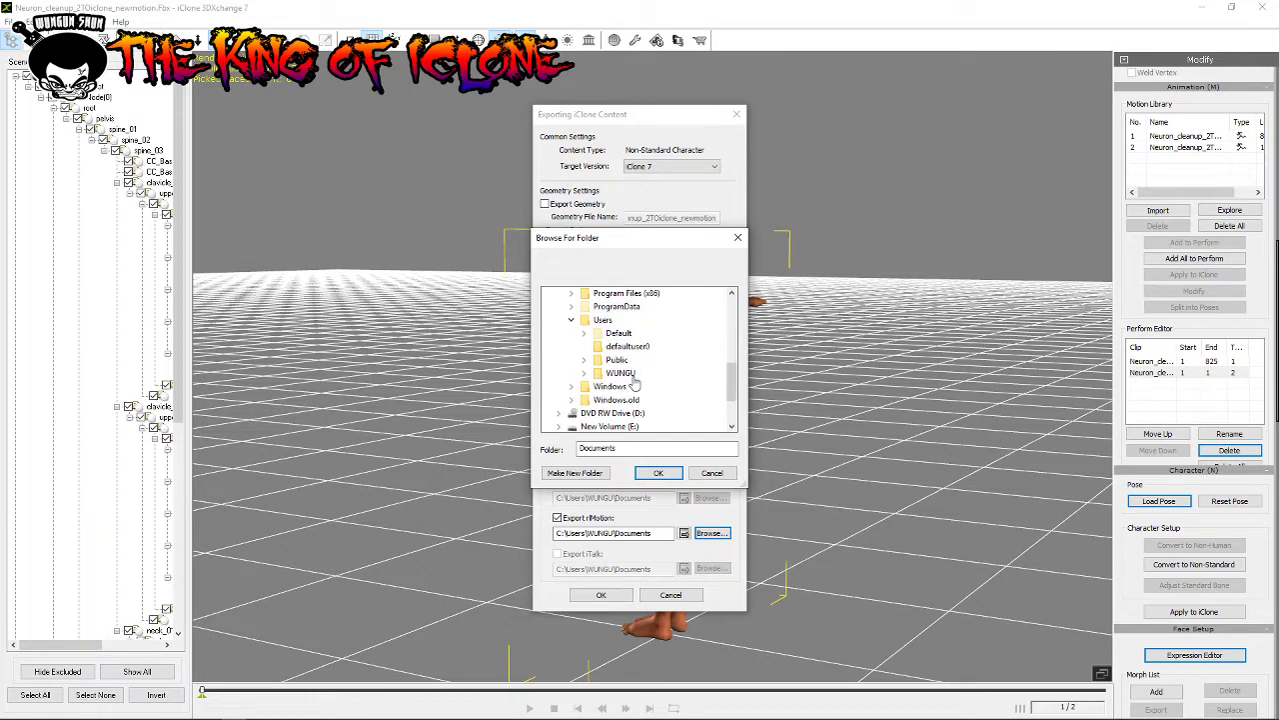
pyautogui.click(584, 361)
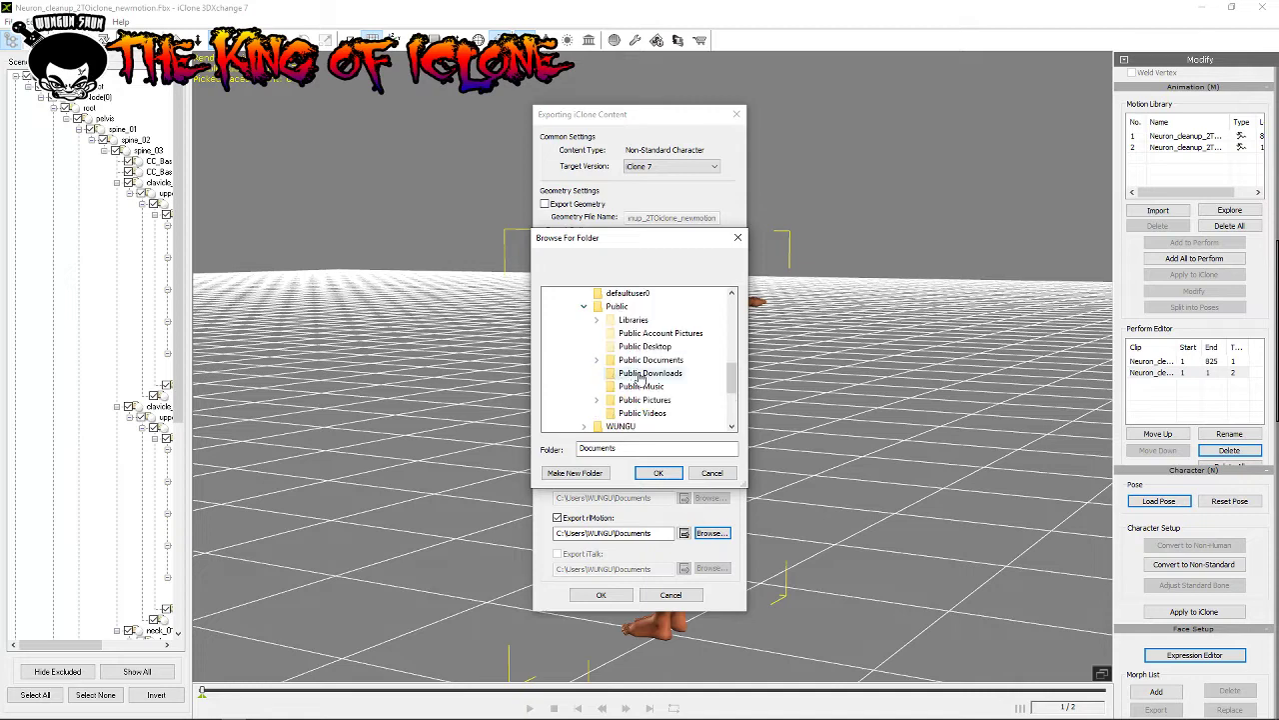
pyautogui.click(597, 361)
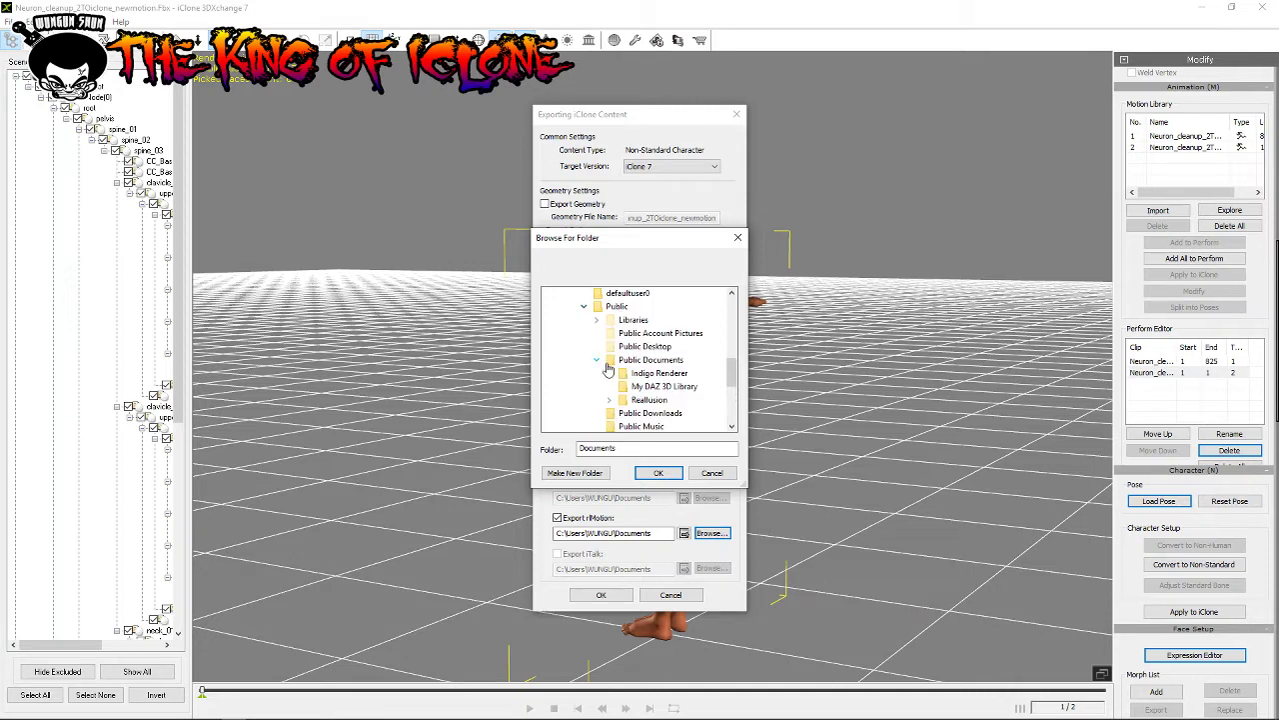
pyautogui.click(610, 400)
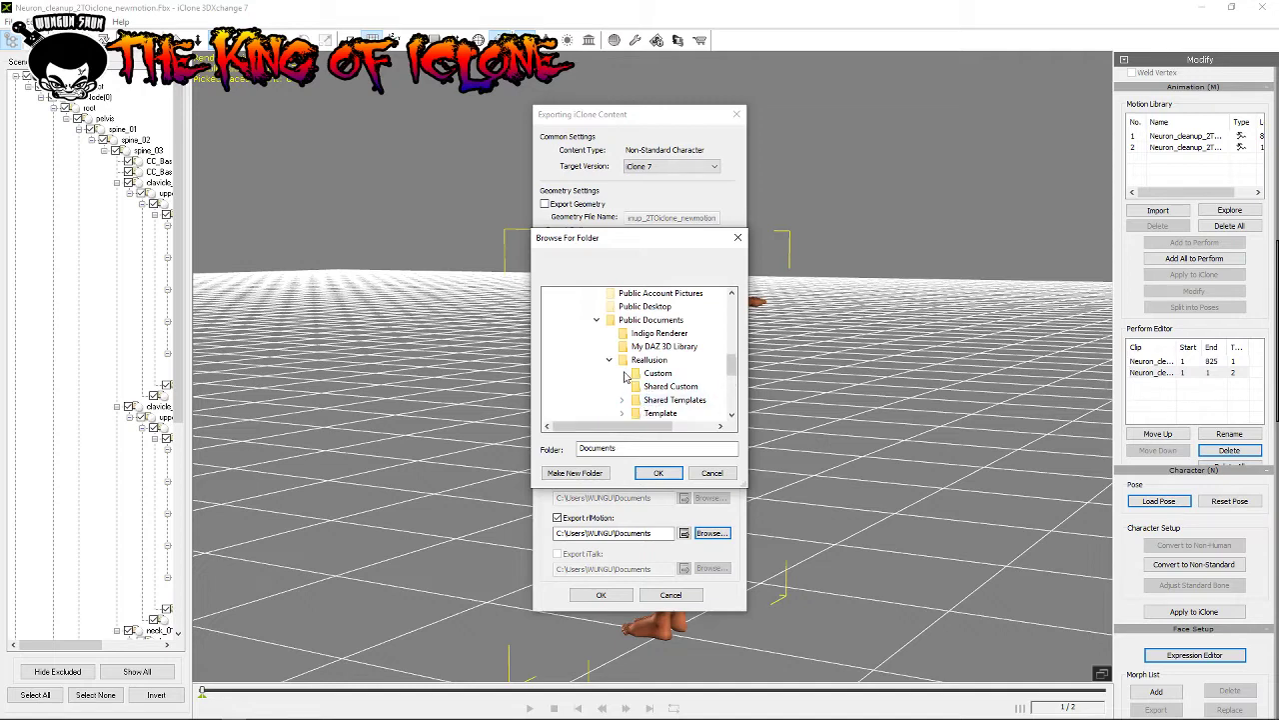
pyautogui.click(622, 373)
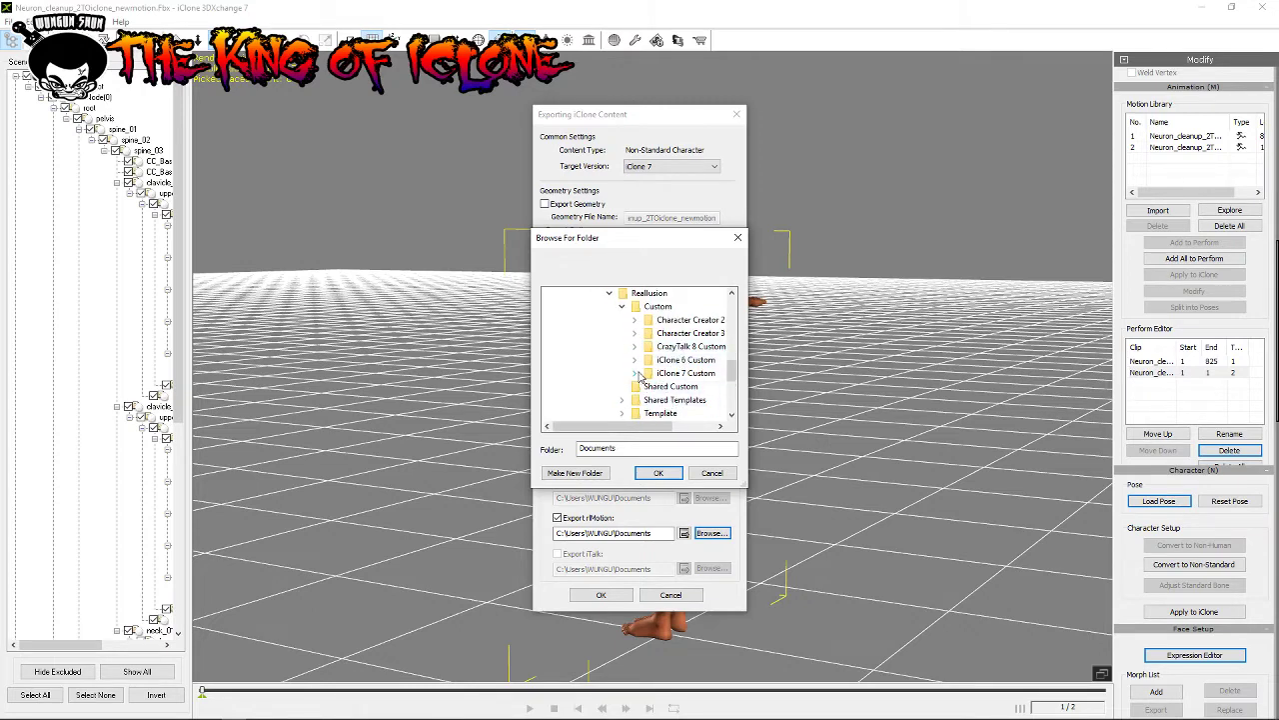
pyautogui.click(637, 373)
pyautogui.scroll(-1, 661, 383)
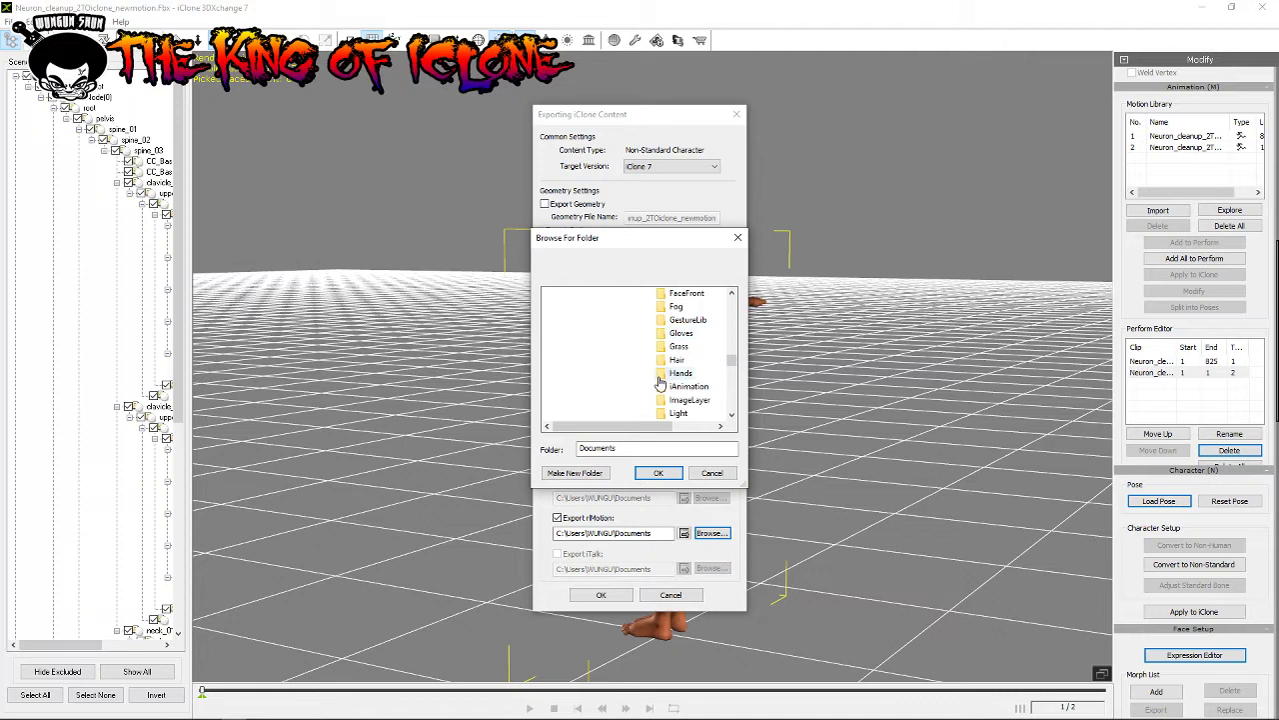
pyautogui.scroll(-4, 660, 383)
pyautogui.click(678, 361)
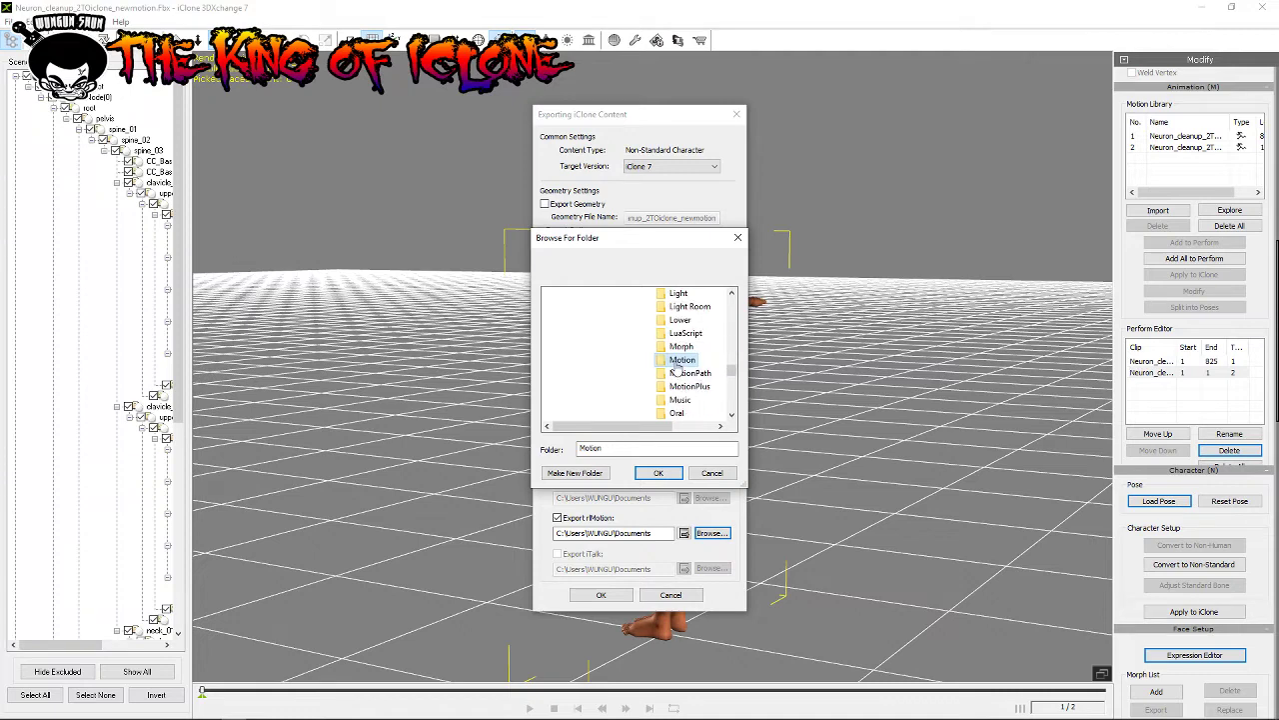
# Step: Create a Freemotions folder inside Motion and select it as the destination
pyautogui.click(575, 472)
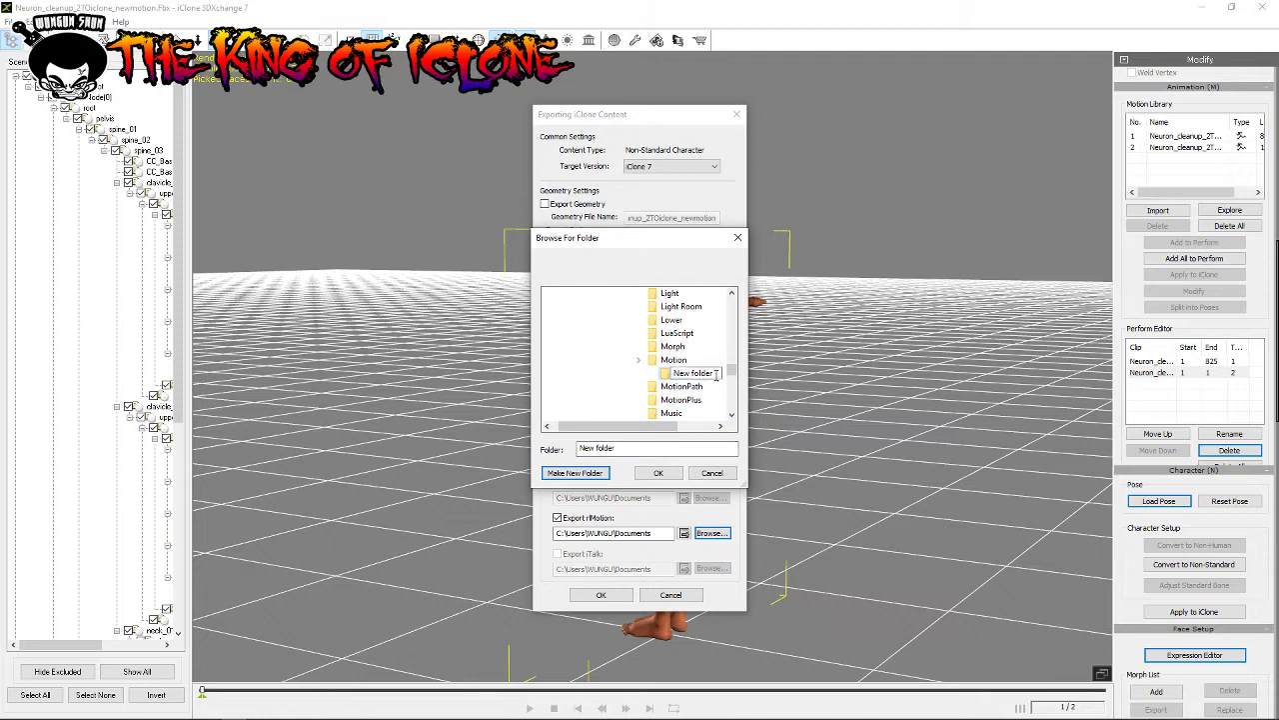
pyautogui.press('BackSpace')
pyautogui.press('BackSpace')
pyautogui.press('BackSpace')
pyautogui.write('reemotio')
pyautogui.press('Return')
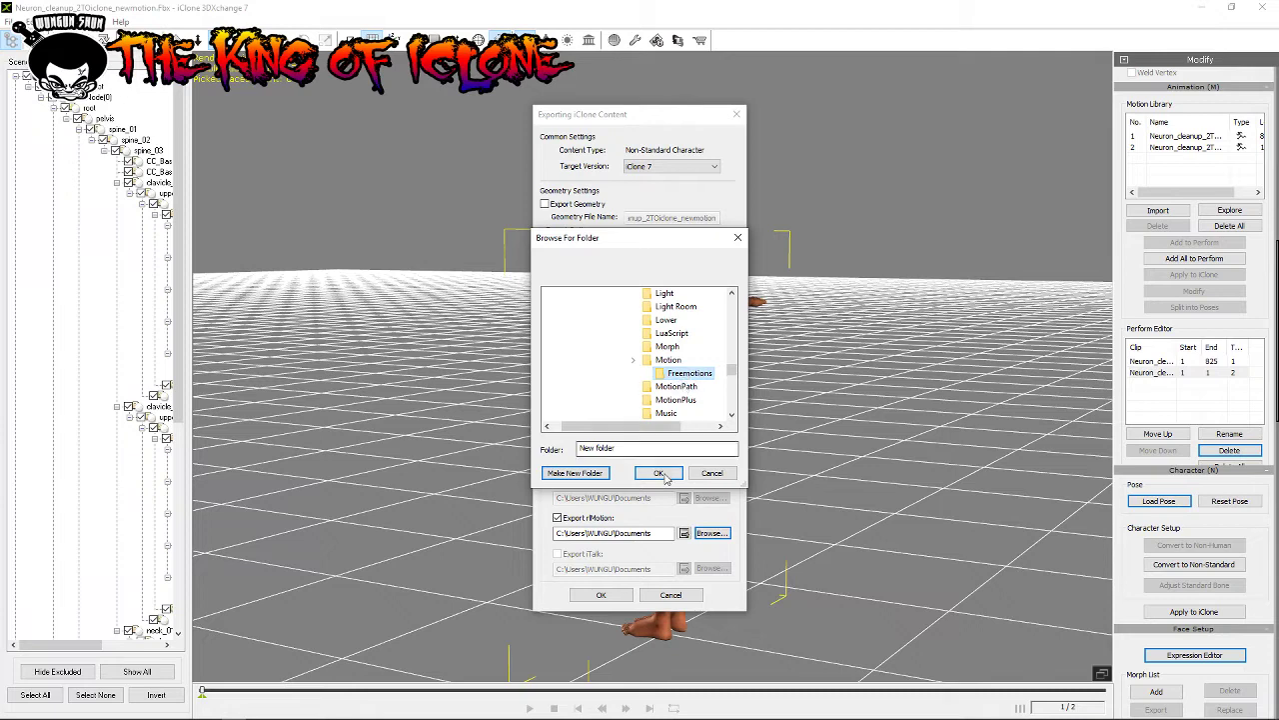
pyautogui.click(667, 362)
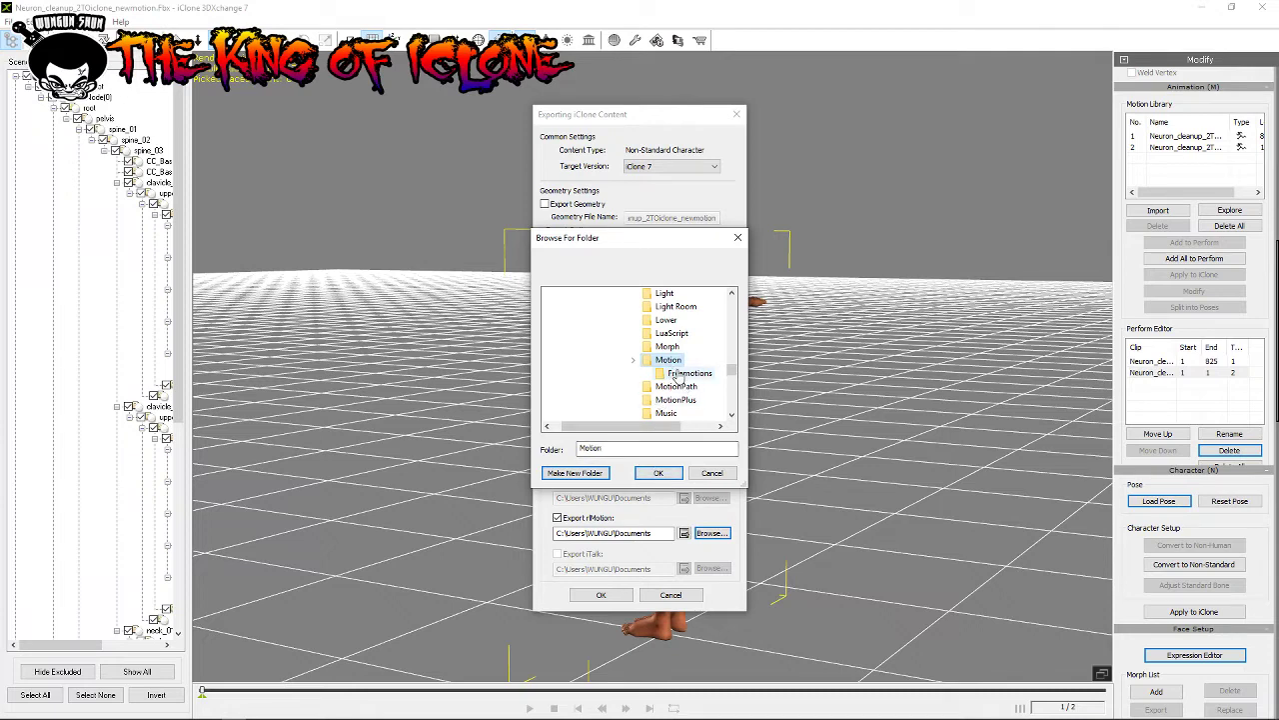
pyautogui.click(683, 373)
# Step: Confirm the Freemotions rMotion path, export the motion, and dismiss the success message
pyautogui.click(659, 473)
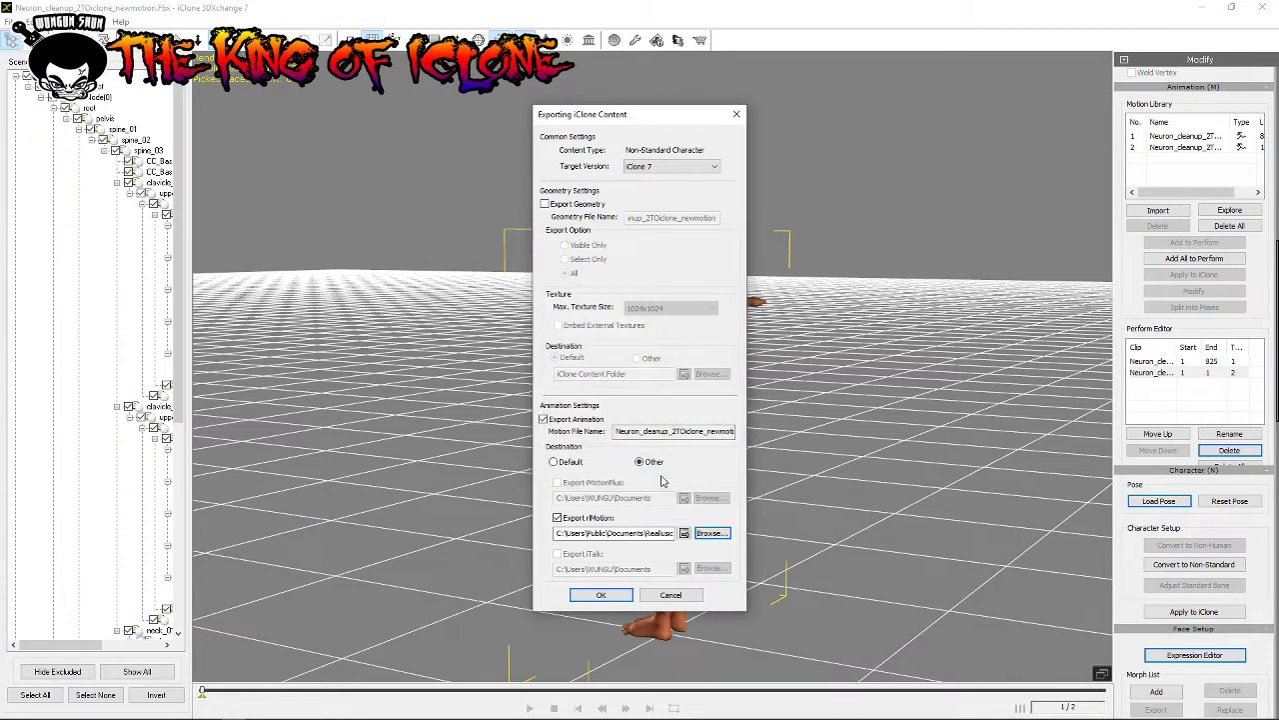
pyautogui.click(657, 535)
pyautogui.press('Right')
pyautogui.press('Right')
pyautogui.press('Right')
pyautogui.press('Right')
pyautogui.press('Right')
pyautogui.press('Right')
pyautogui.press('Right')
pyautogui.press('Right')
pyautogui.press('Right')
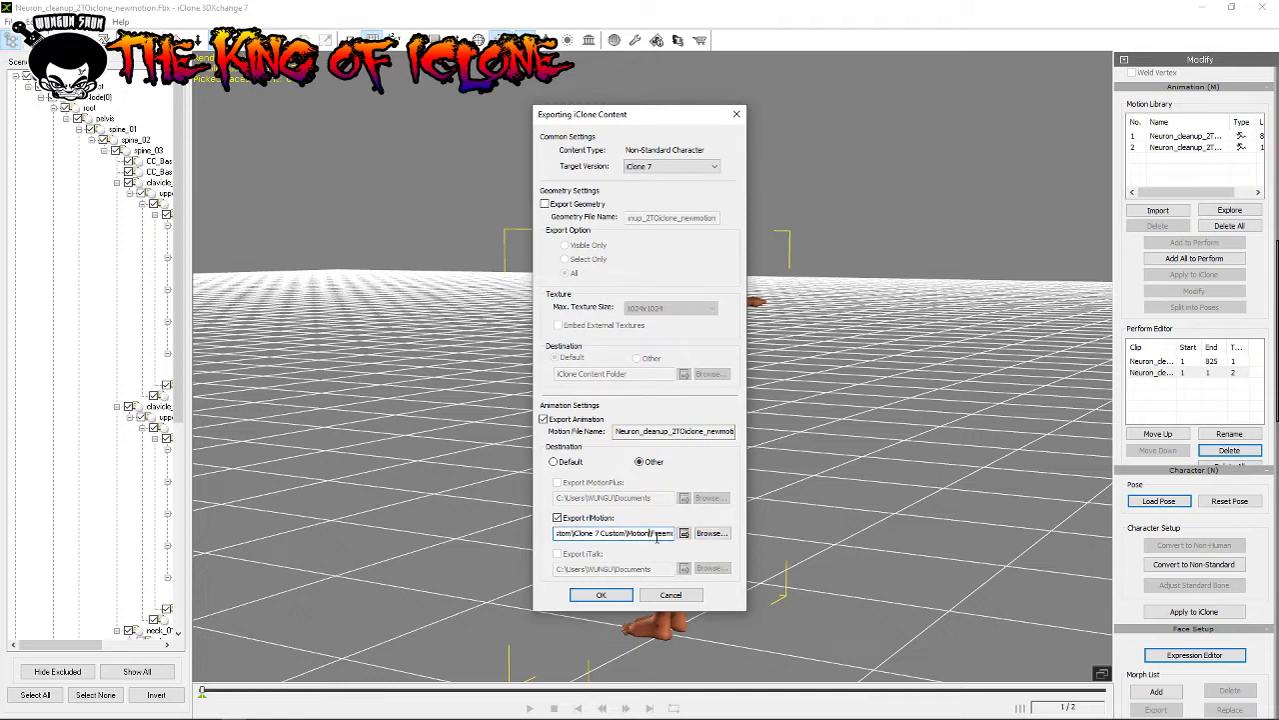
pyautogui.press('Right')
pyautogui.press('Right')
pyautogui.press('Right')
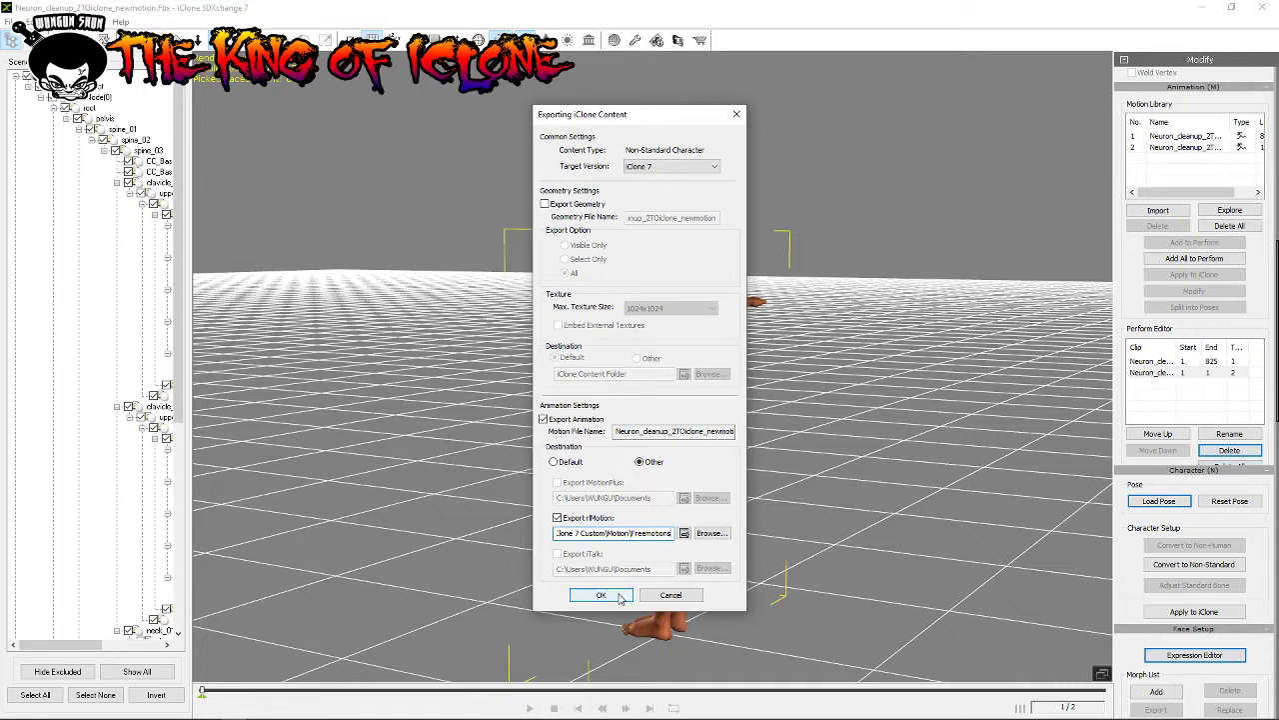
pyautogui.click(620, 597)
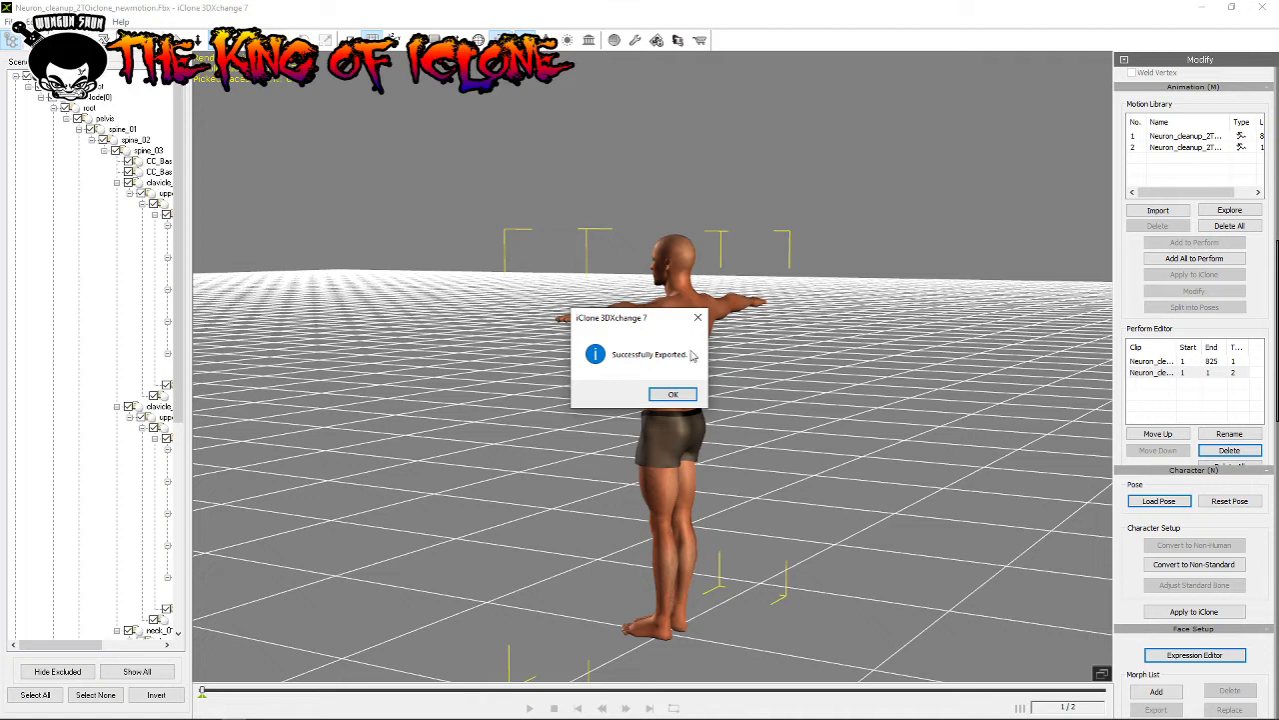
pyautogui.click(674, 393)
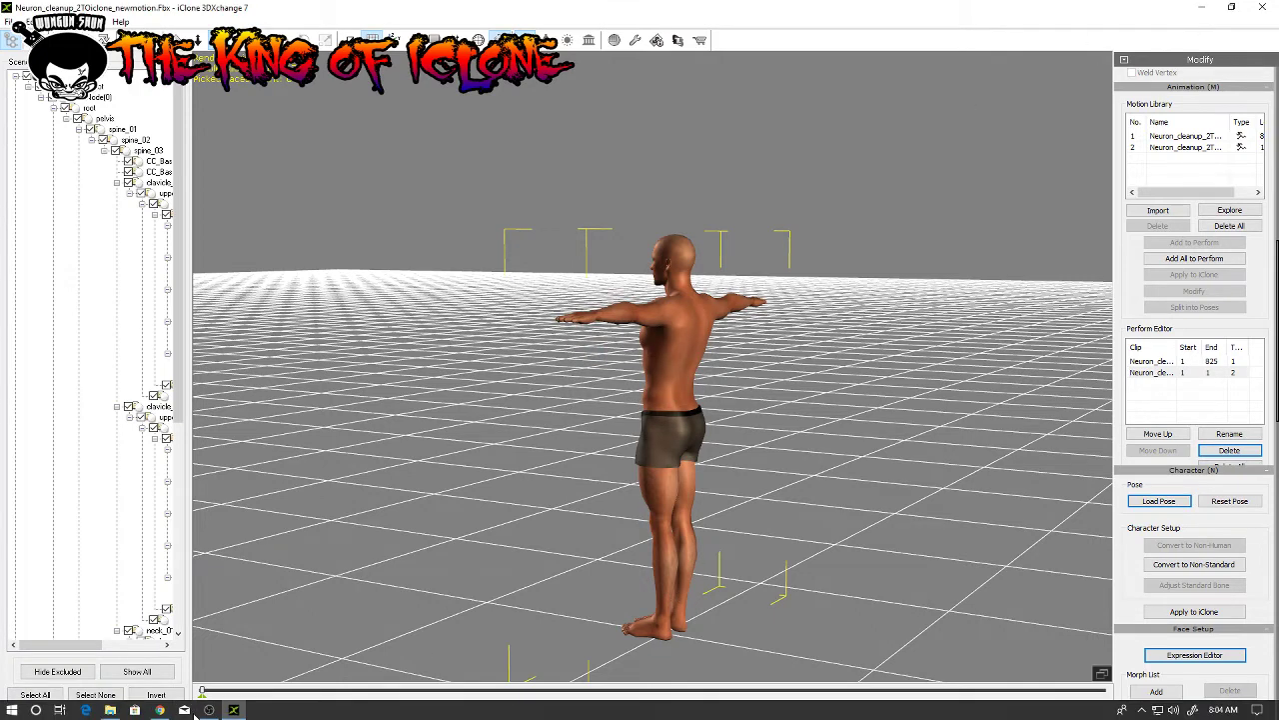
# Step: Launch iClone v7.41 from the iClone 7 group in the Start menu
pyautogui.click(21, 711)
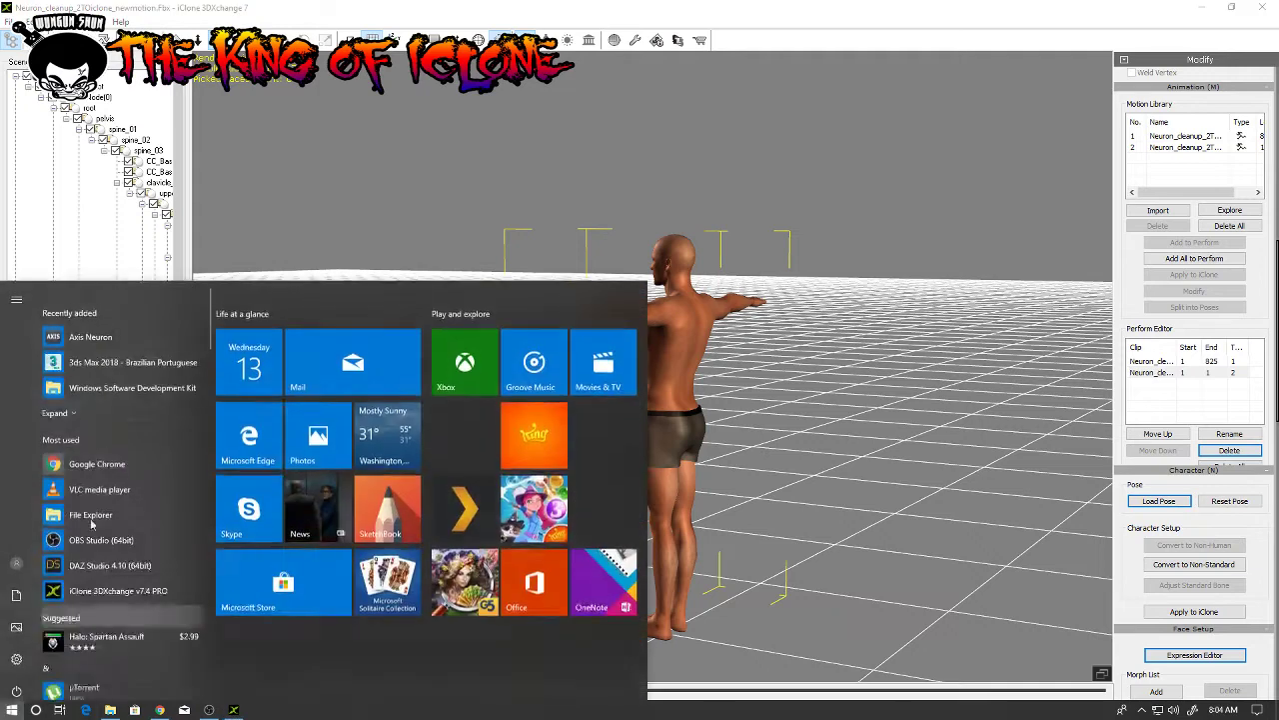
pyautogui.scroll(-5, 101, 414)
pyautogui.scroll(-5, 101, 414)
pyautogui.scroll(-5, 101, 413)
pyautogui.scroll(-3, 101, 414)
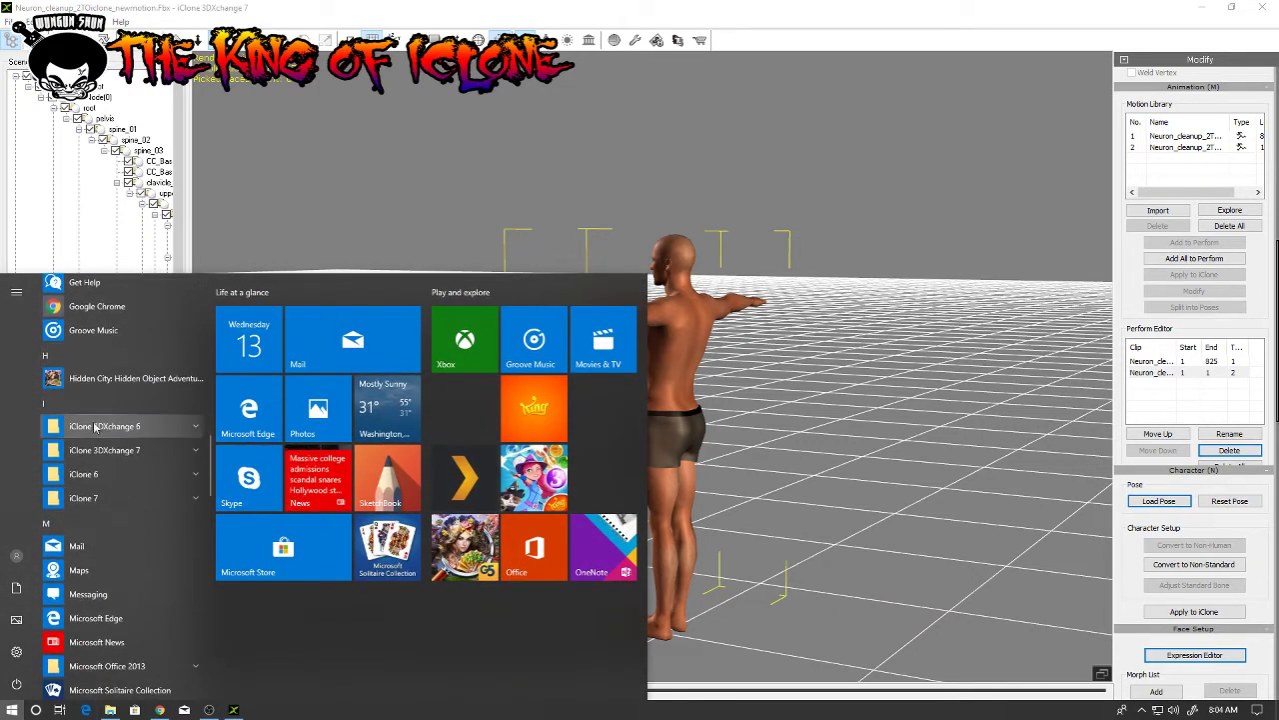
pyautogui.click(85, 500)
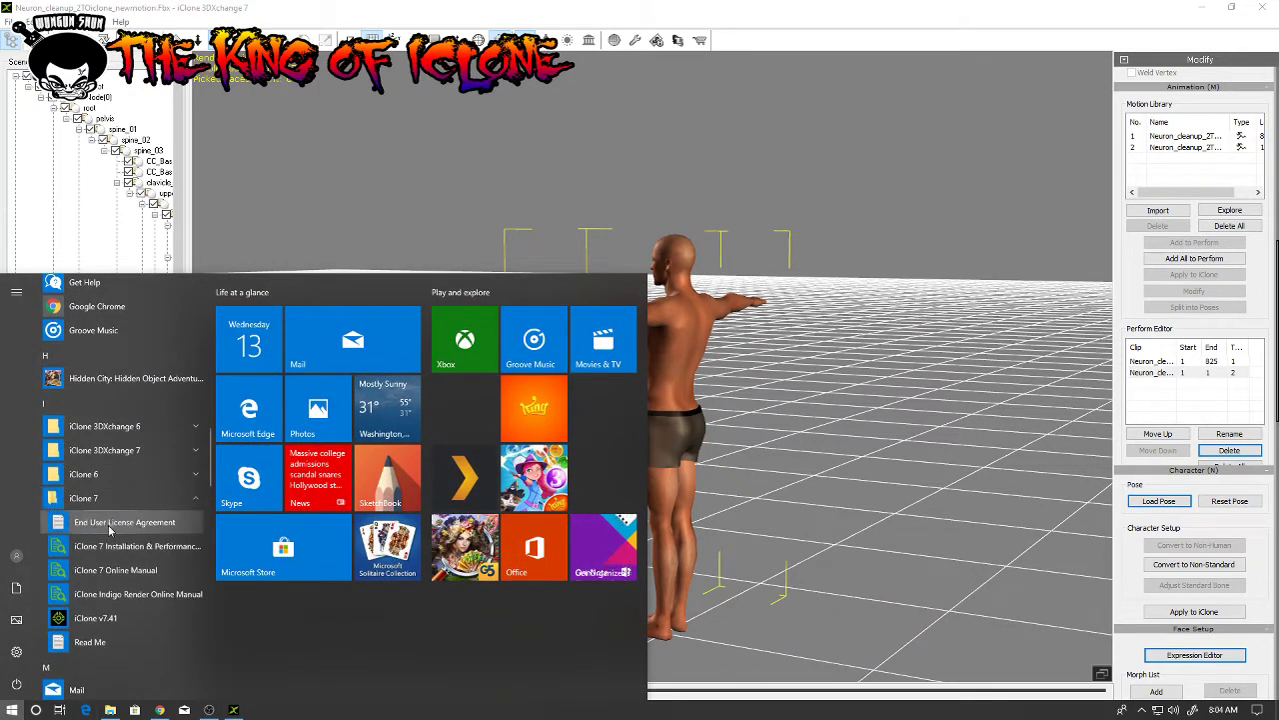
pyautogui.click(98, 620)
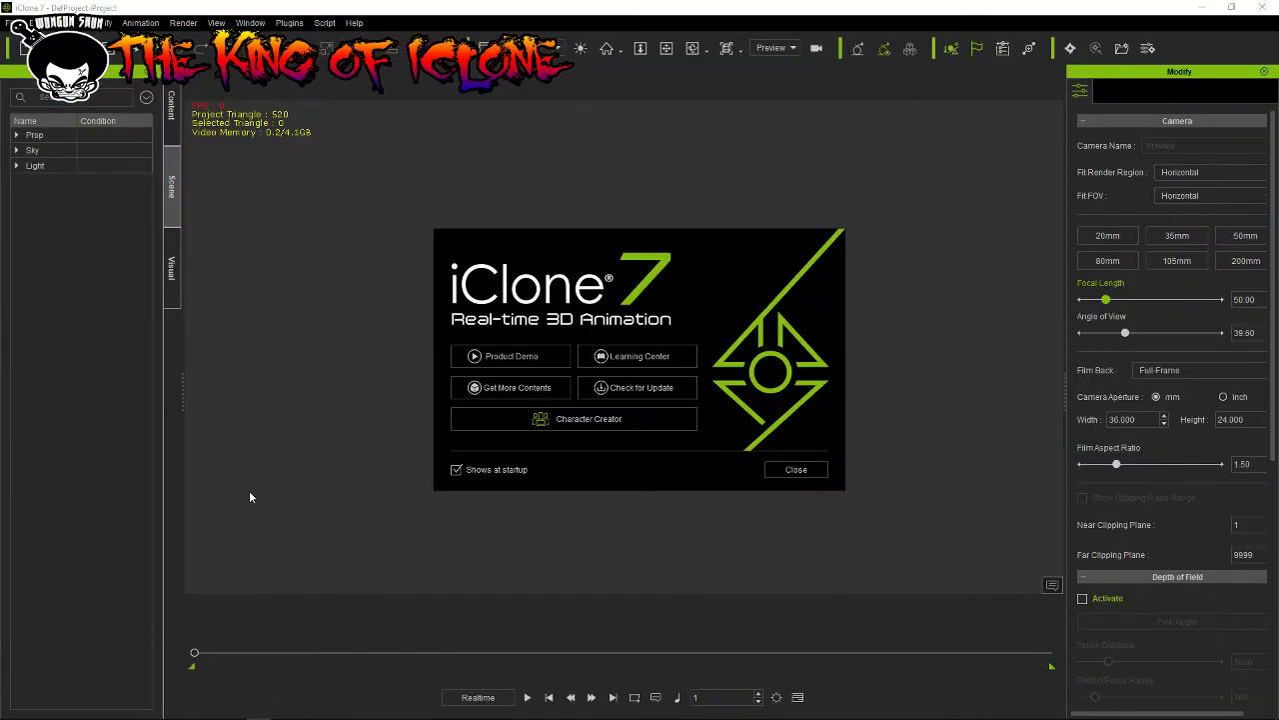
# Step: Dismiss the welcome screen and drag the 0.Zane avatar template into the scene
pyautogui.click(784, 472)
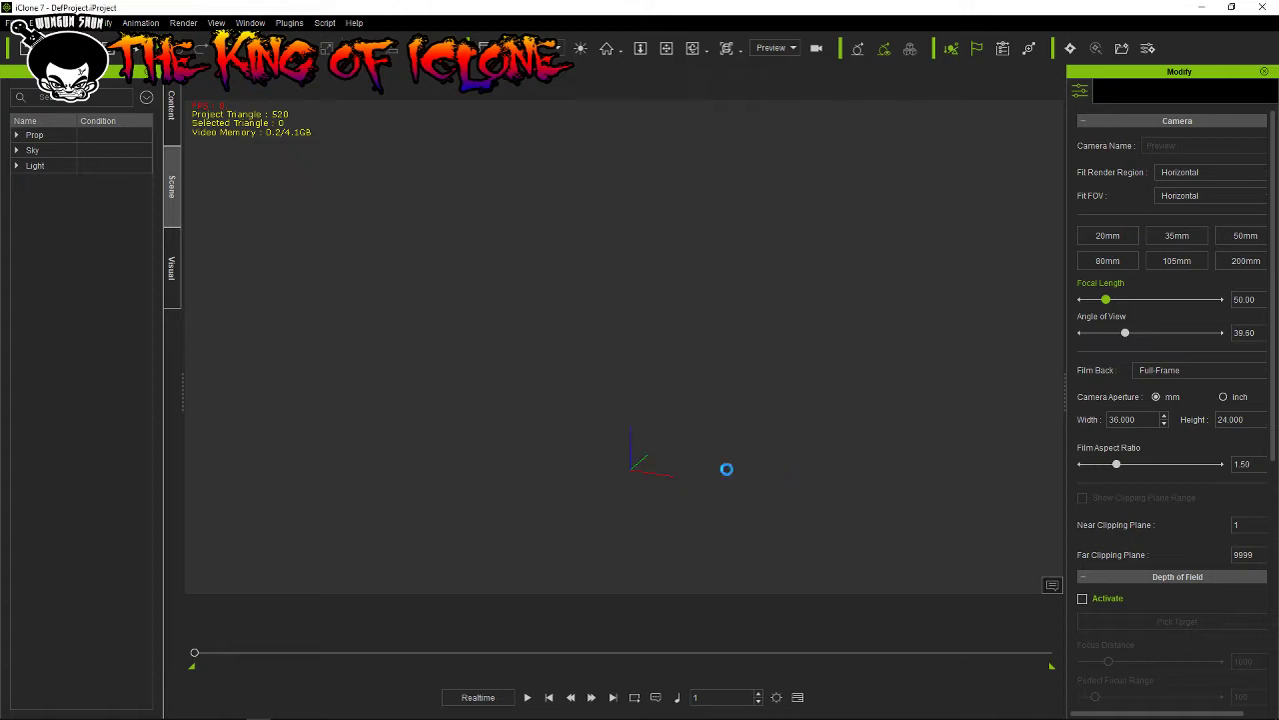
pyautogui.click(175, 124)
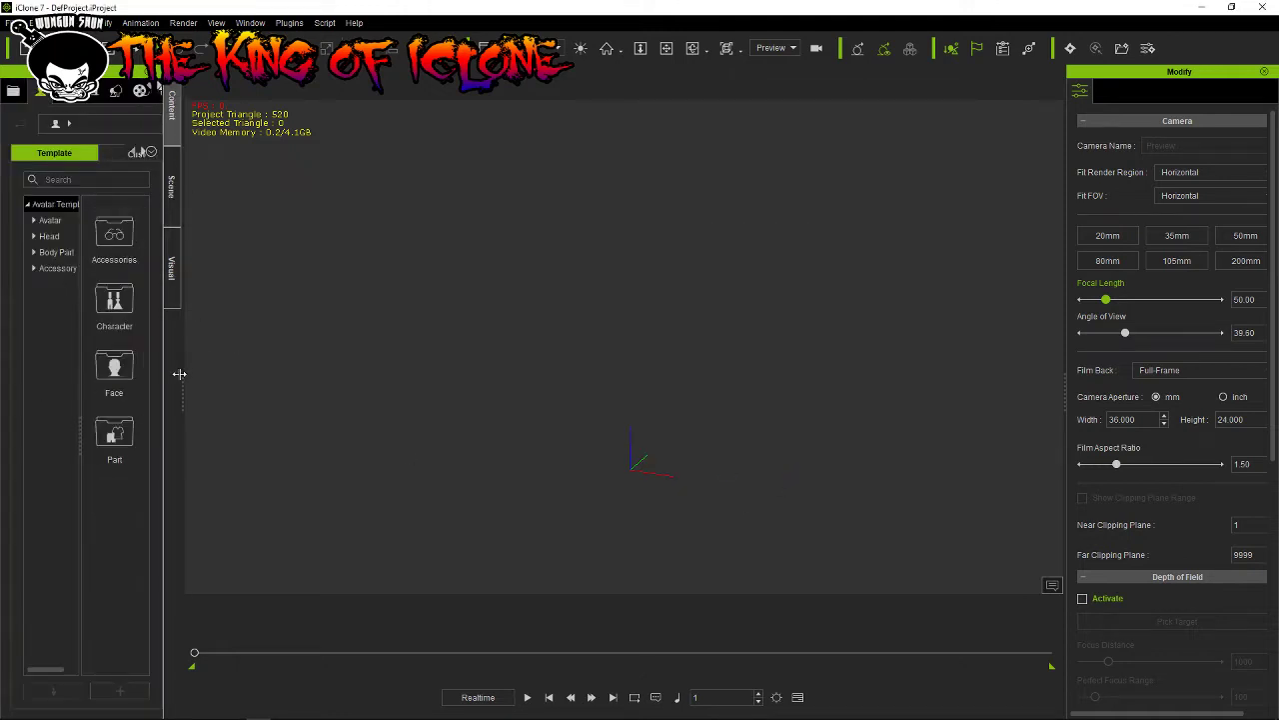
pyautogui.moveTo(182, 378); pyautogui.dragTo(395, 399)
pyautogui.click(80, 221)
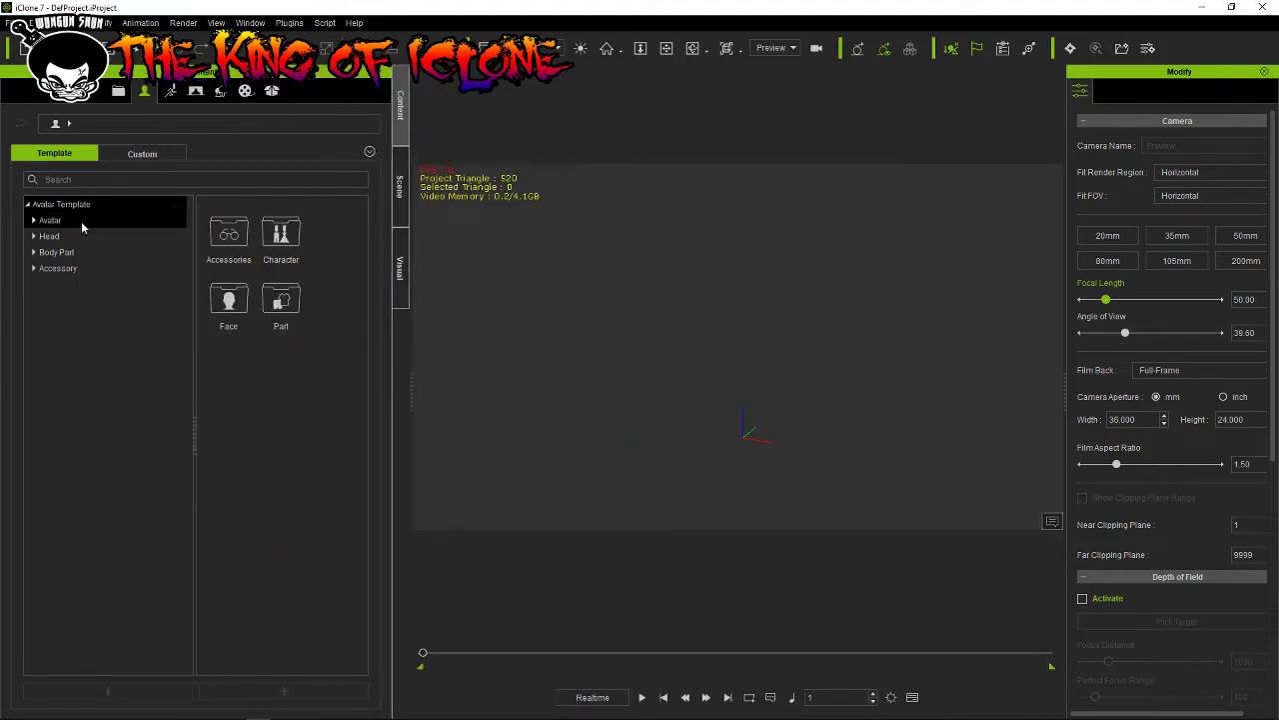
pyautogui.scroll(-5, 319, 433)
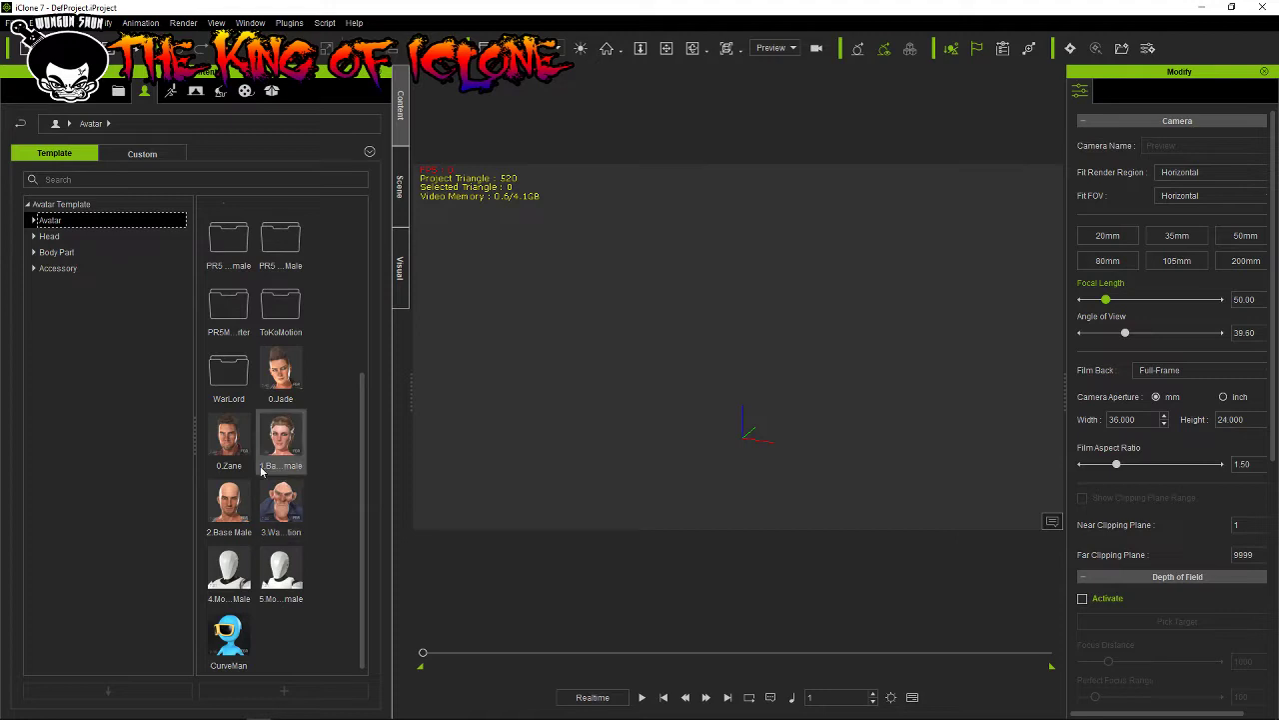
pyautogui.moveTo(229, 434); pyautogui.dragTo(559, 440)
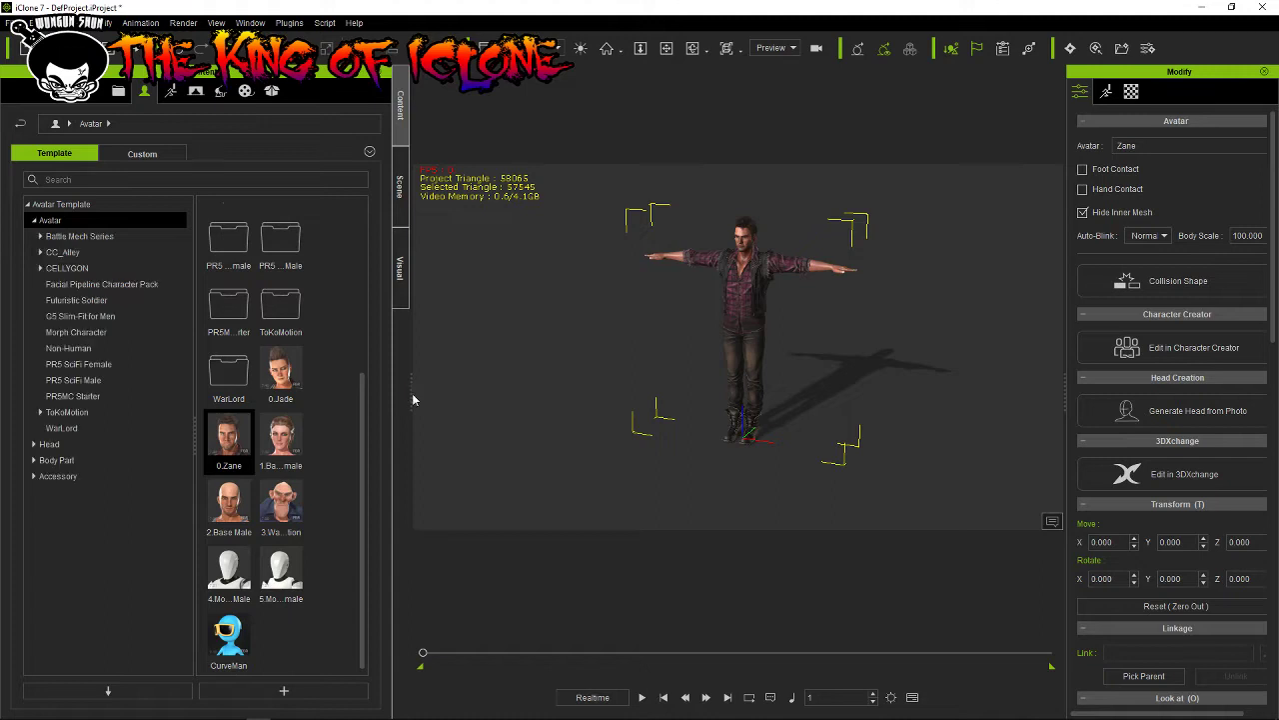
# Step: Apply the motion from Animation > Custom > Motion > Freemotions to Zane and frame him
pyautogui.moveTo(413, 399); pyautogui.dragTo(253, 391)
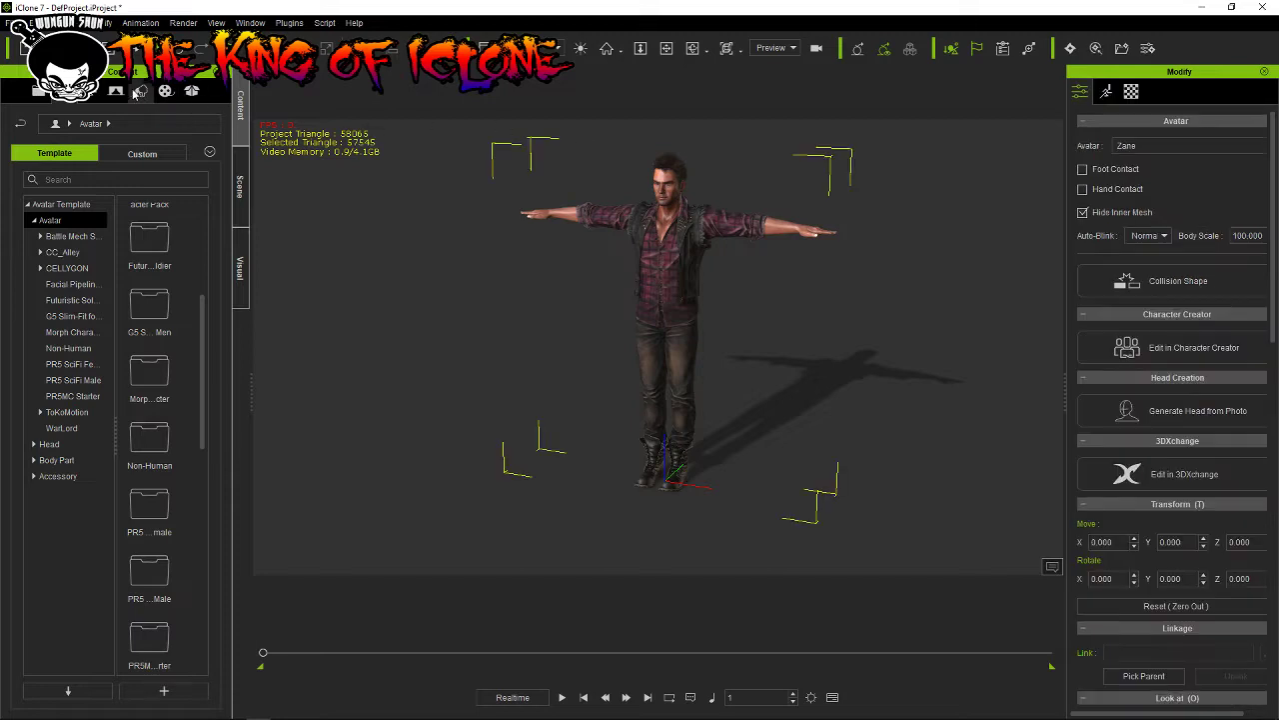
pyautogui.click(101, 103)
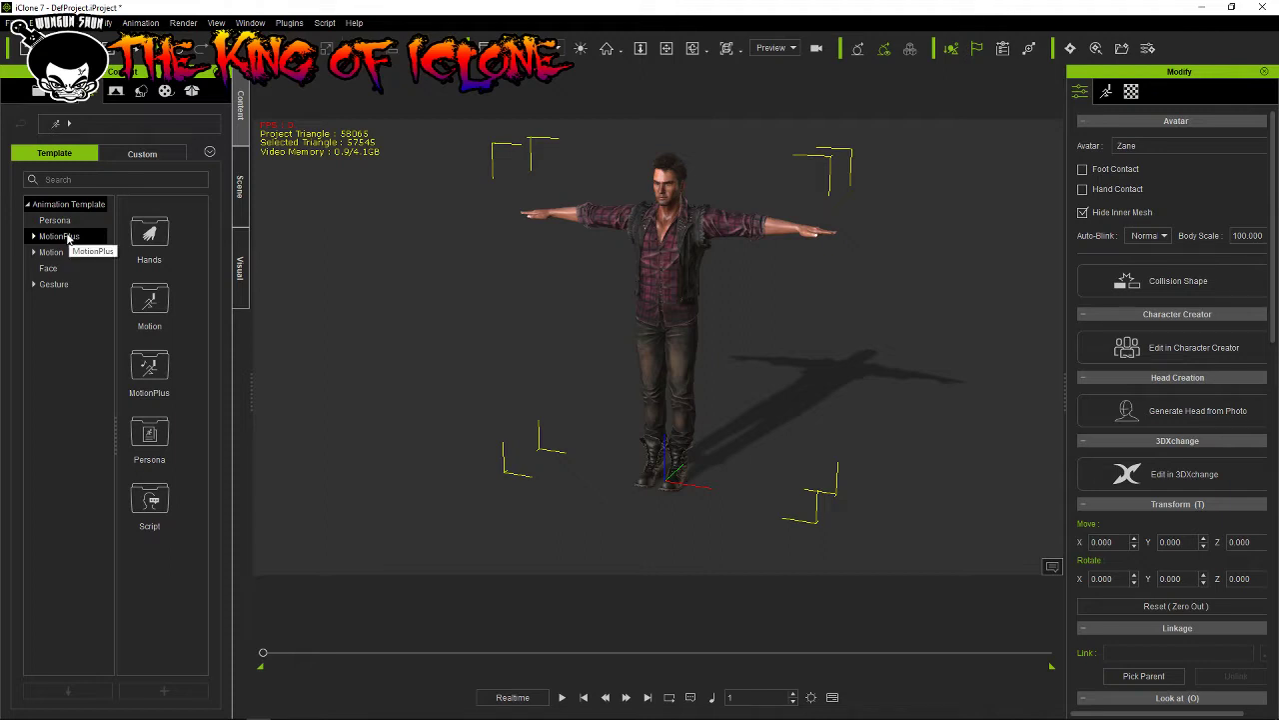
pyautogui.click(146, 155)
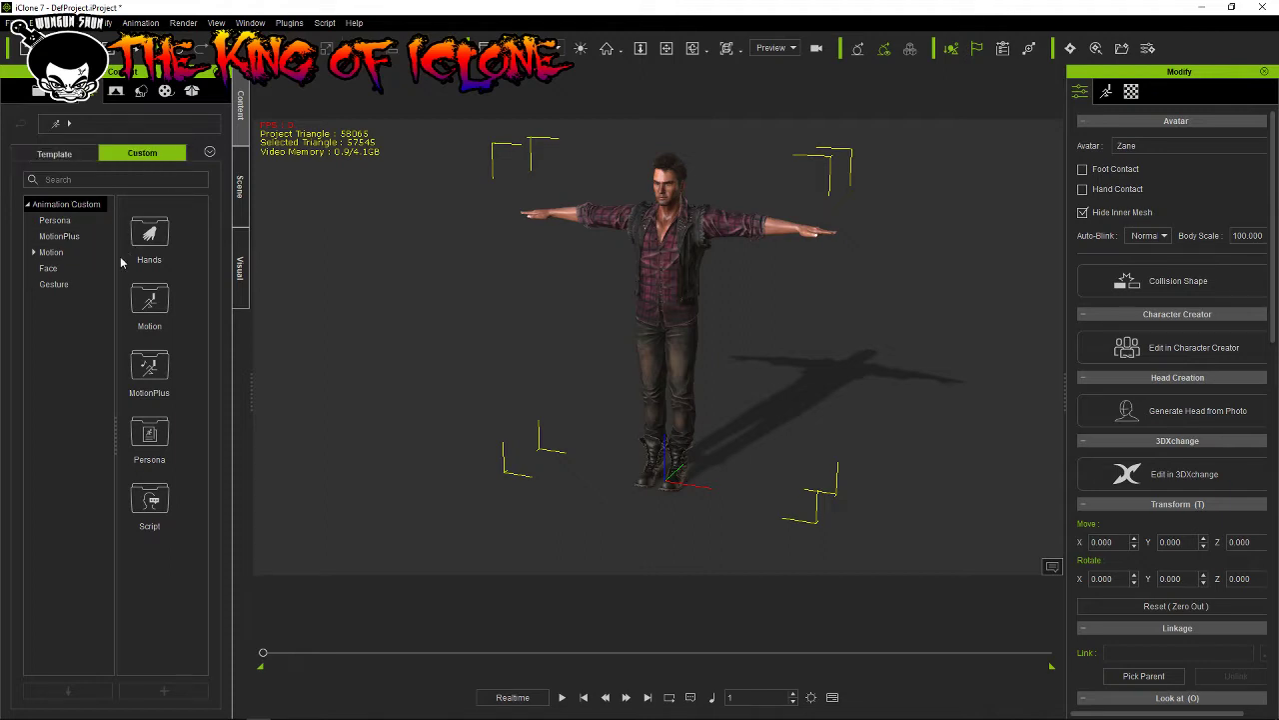
pyautogui.click(49, 253)
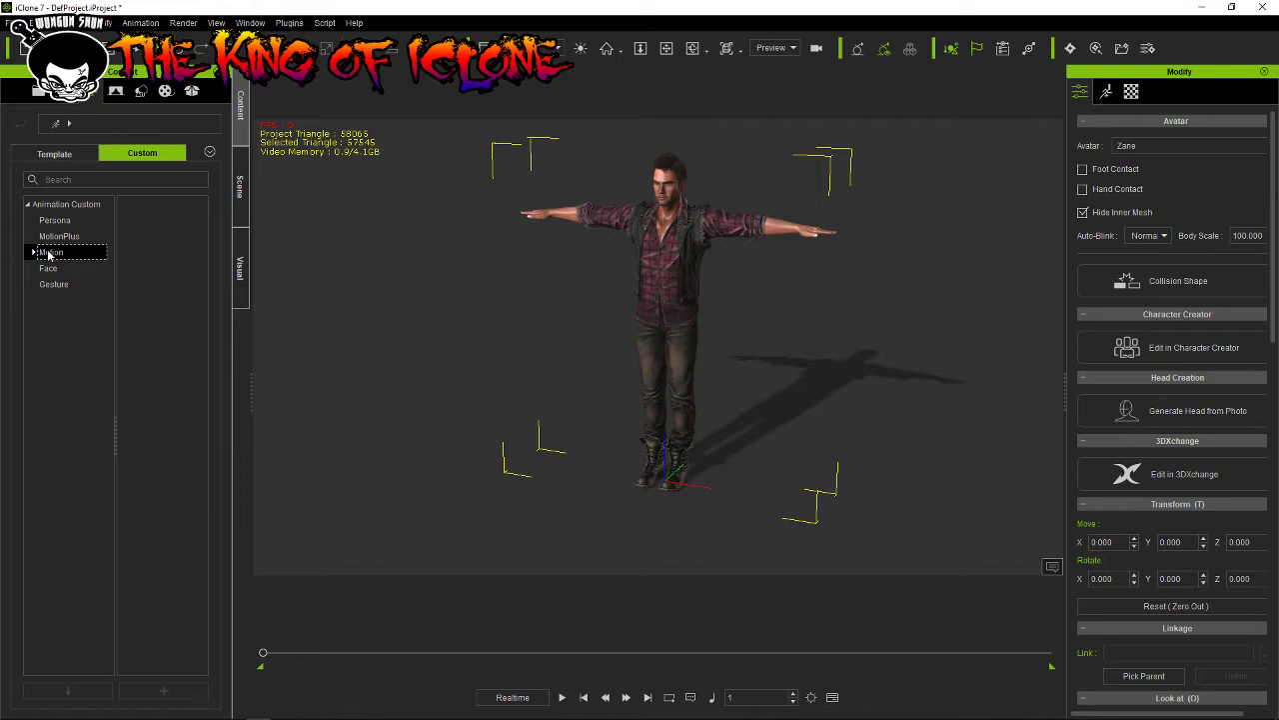
pyautogui.doubleClick(152, 249)
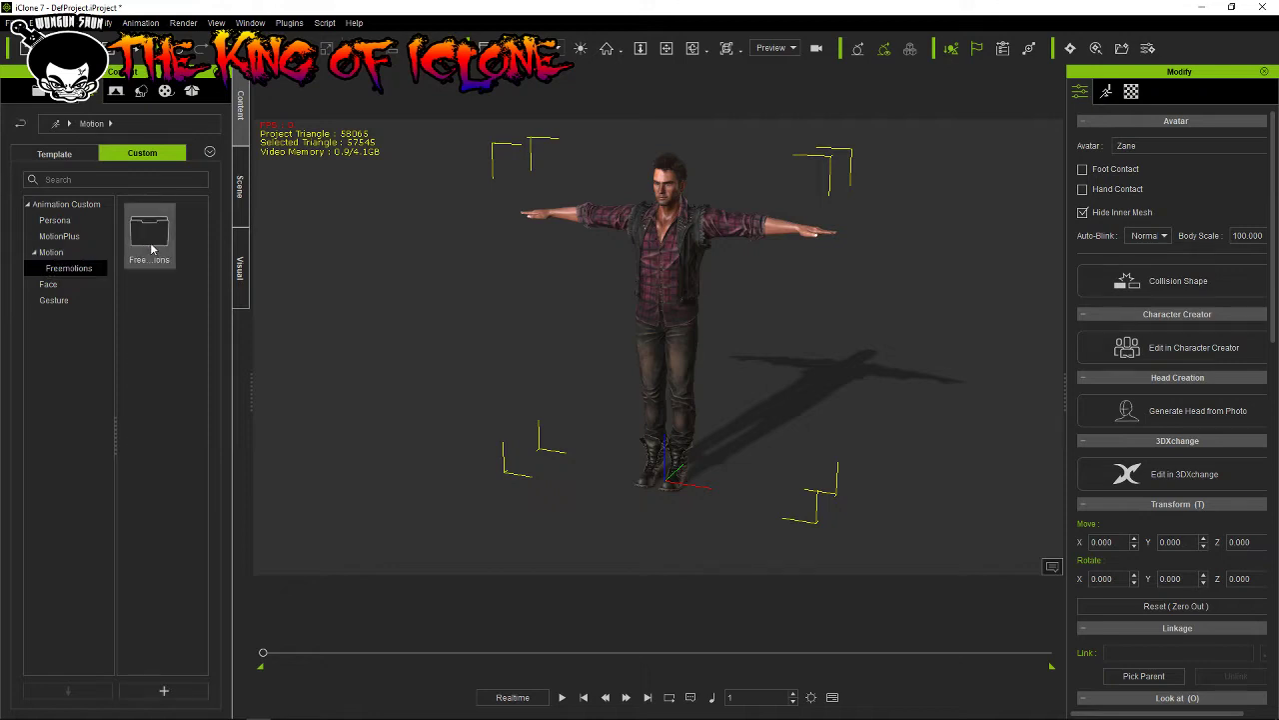
pyautogui.moveTo(150, 232)
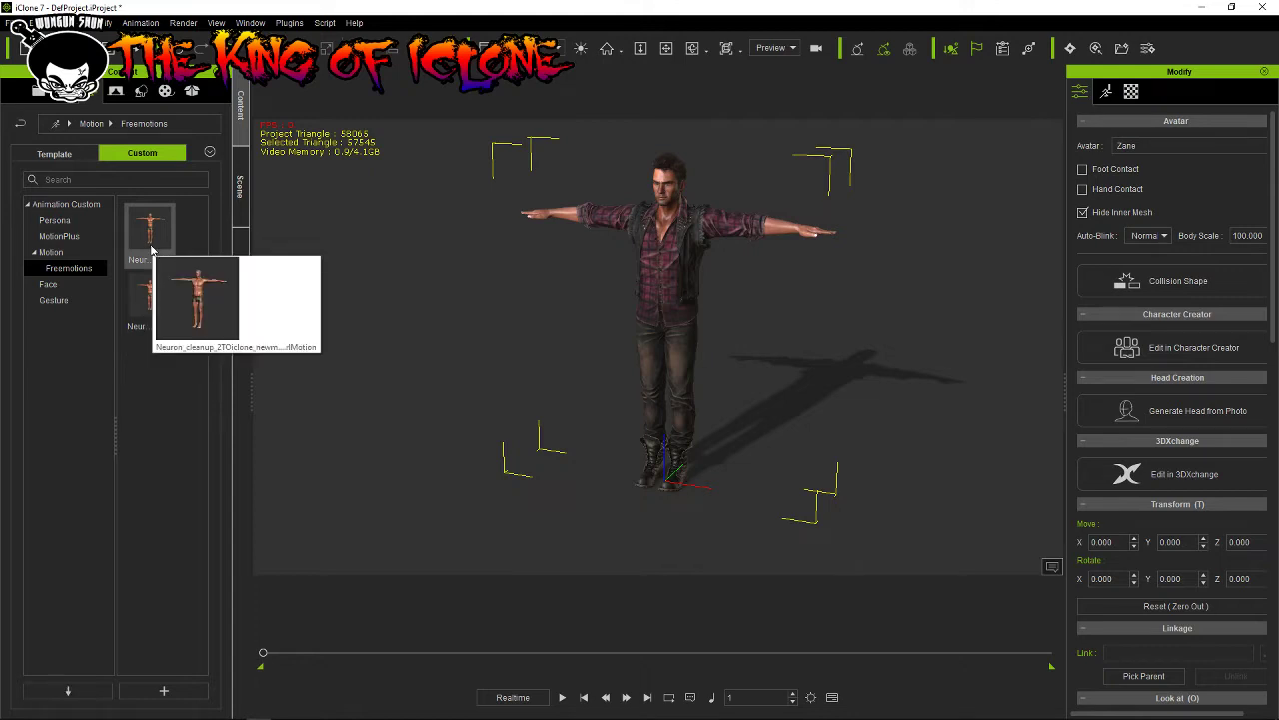
pyautogui.moveTo(151, 250); pyautogui.dragTo(530, 328)
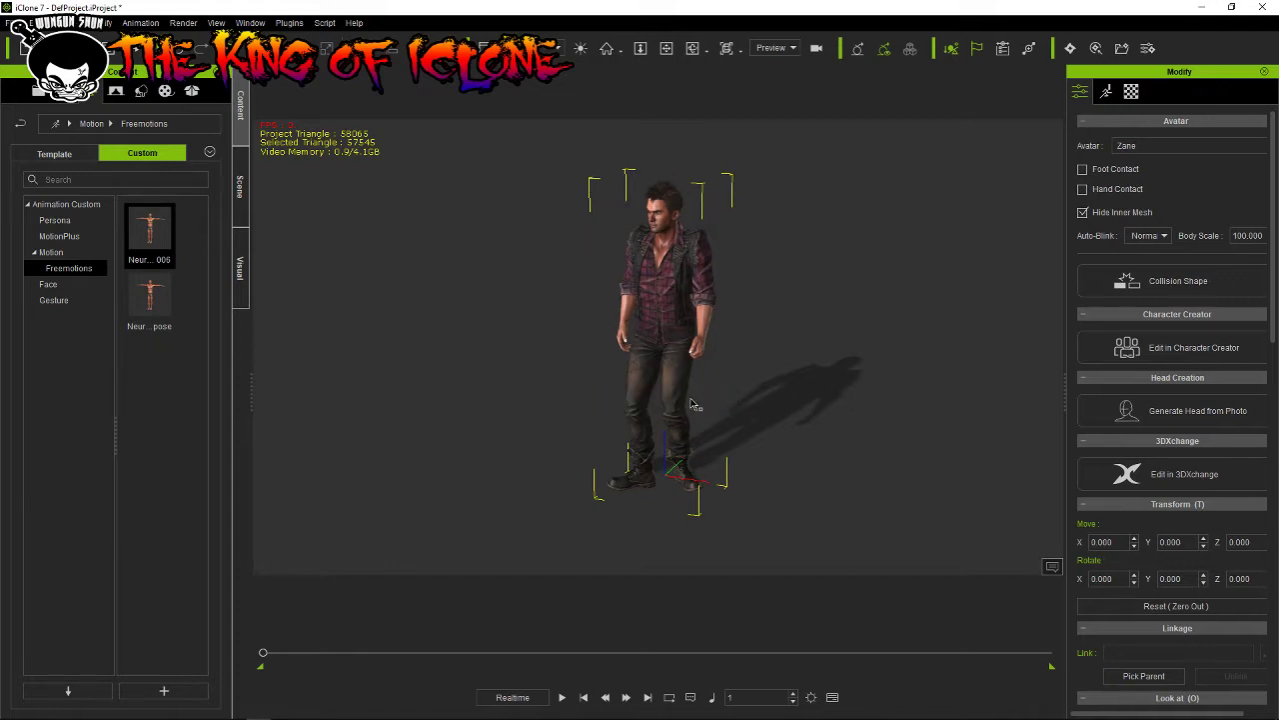
pyautogui.moveTo(688, 400); pyautogui.dragTo(837, 383, button='right')
pyautogui.scroll(2, 800, 389)
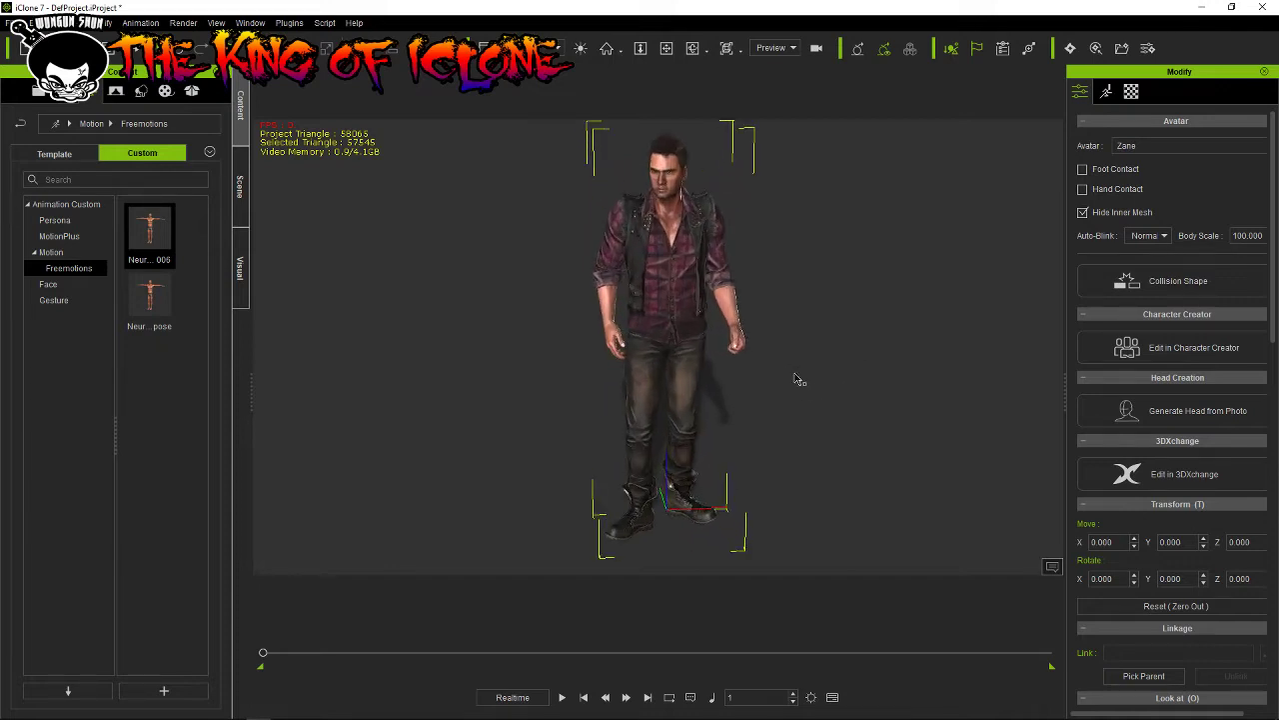
pyautogui.moveTo(800, 380); pyautogui.dragTo(793, 439, button='middle')
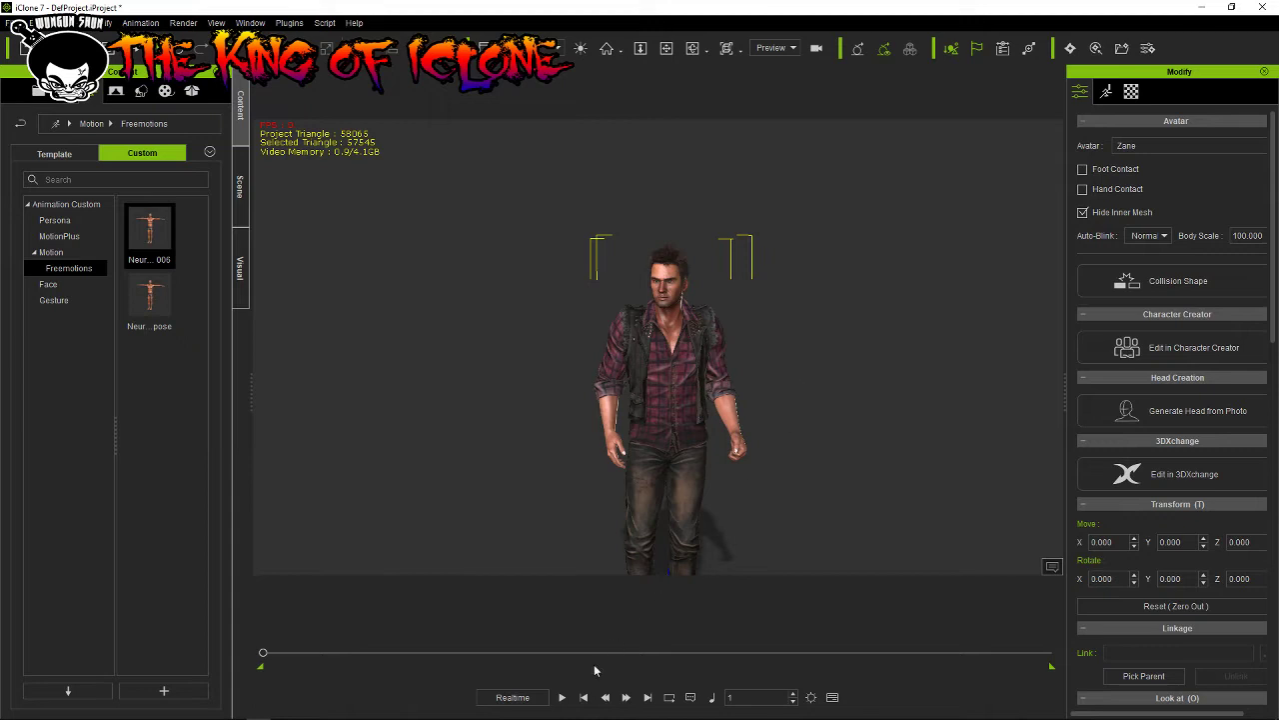
pyautogui.click(560, 698)
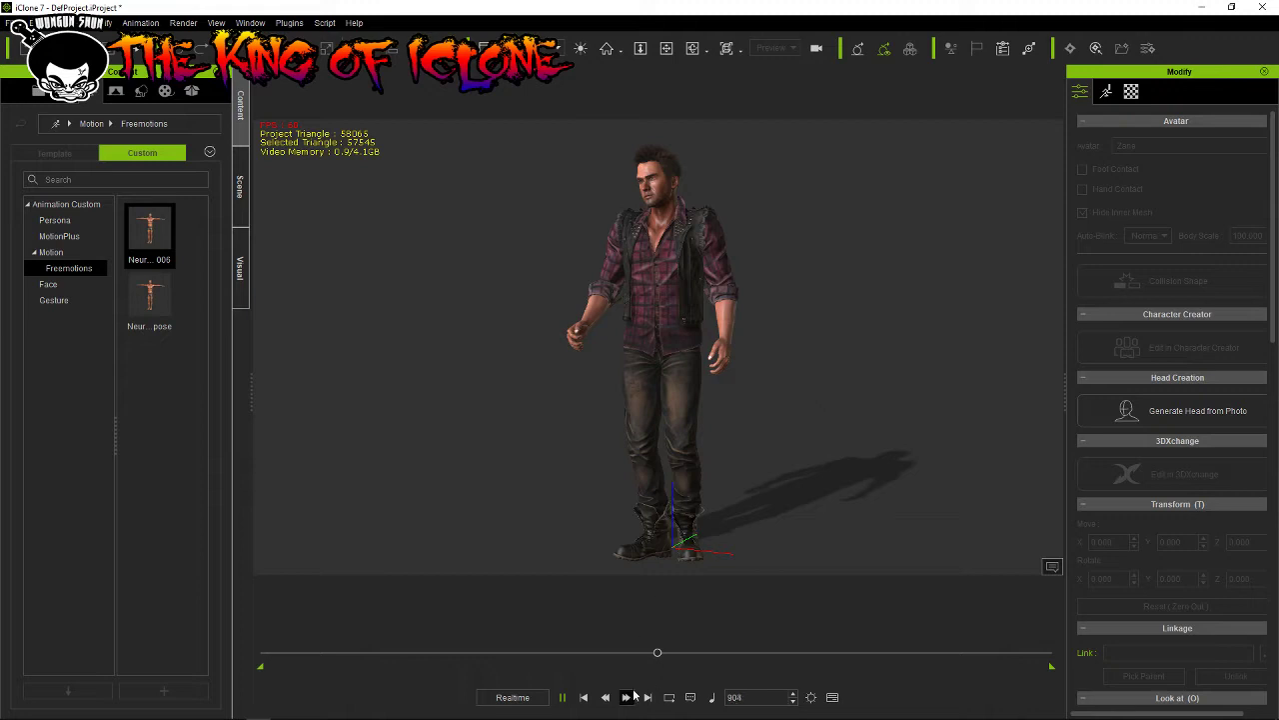
pyautogui.click(668, 653)
pyautogui.click(263, 653)
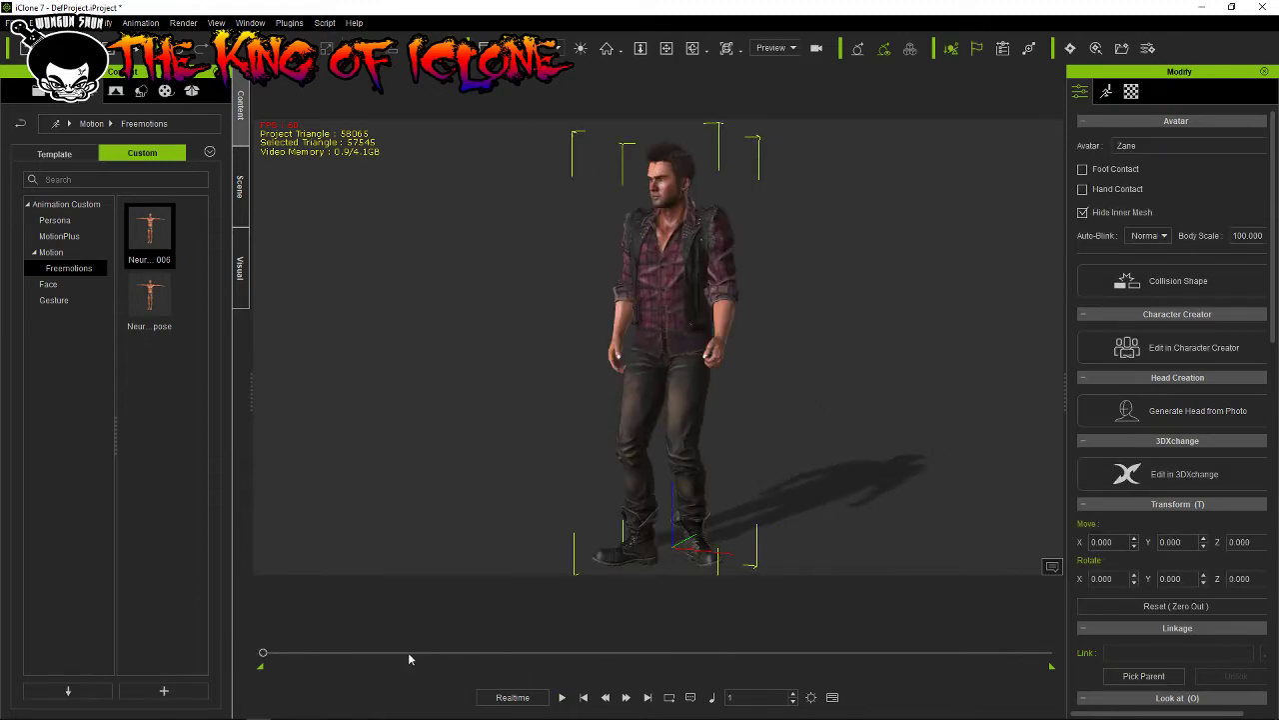
pyautogui.click(561, 697)
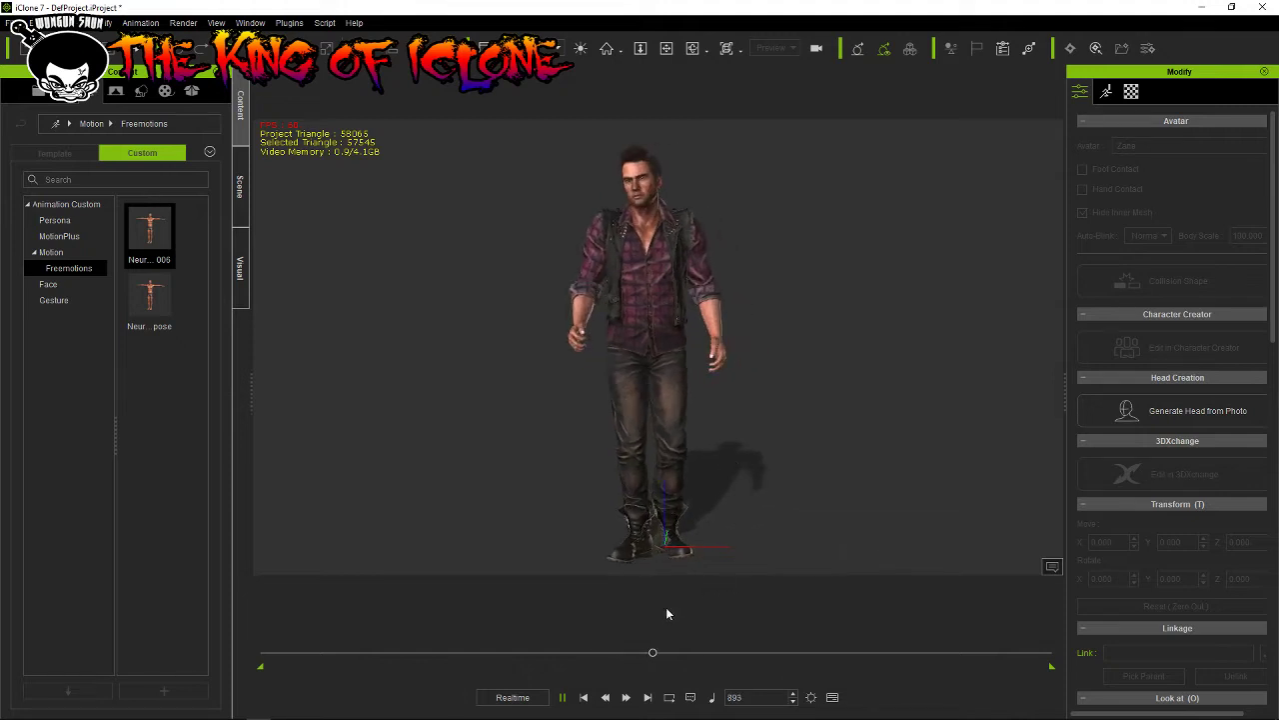
pyautogui.moveTo(671, 655)
pyautogui.mouseDown()
pyautogui.moveTo(519, 636)
pyautogui.moveTo(212, 636)
pyautogui.moveTo(487, 653)
pyautogui.moveTo(520, 680)
pyautogui.moveTo(641, 683)
pyautogui.moveTo(625, 681)
pyautogui.mouseUp()
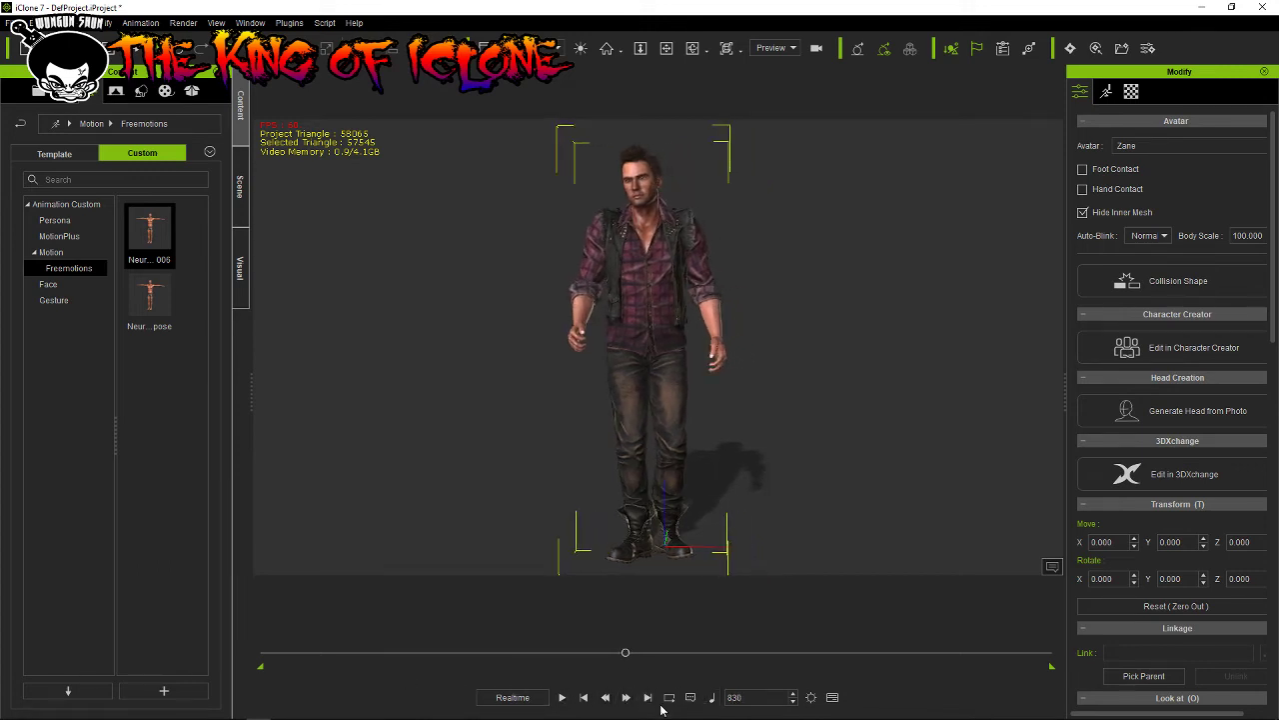
# Step: Show the Timeline, rewind to frame 1, and preview Zane's motion from the start
pyautogui.click(831, 696)
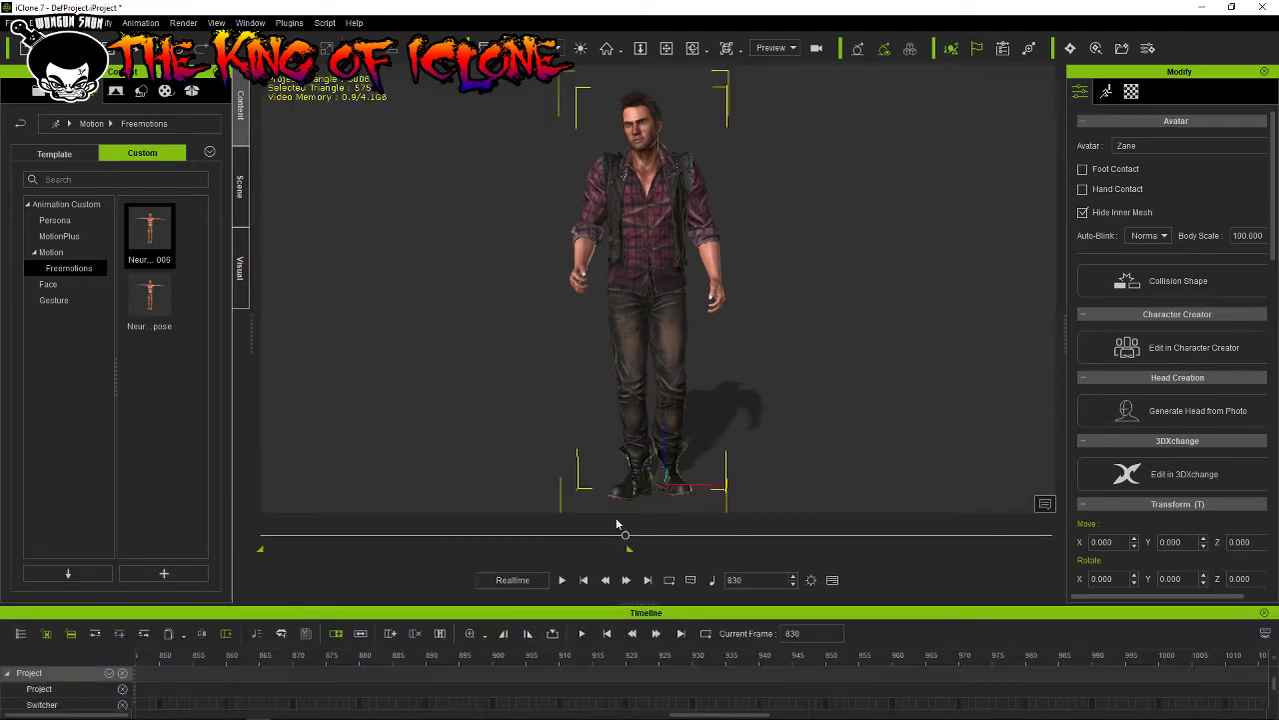
pyautogui.moveTo(628, 542); pyautogui.dragTo(236, 534)
pyautogui.click(425, 355)
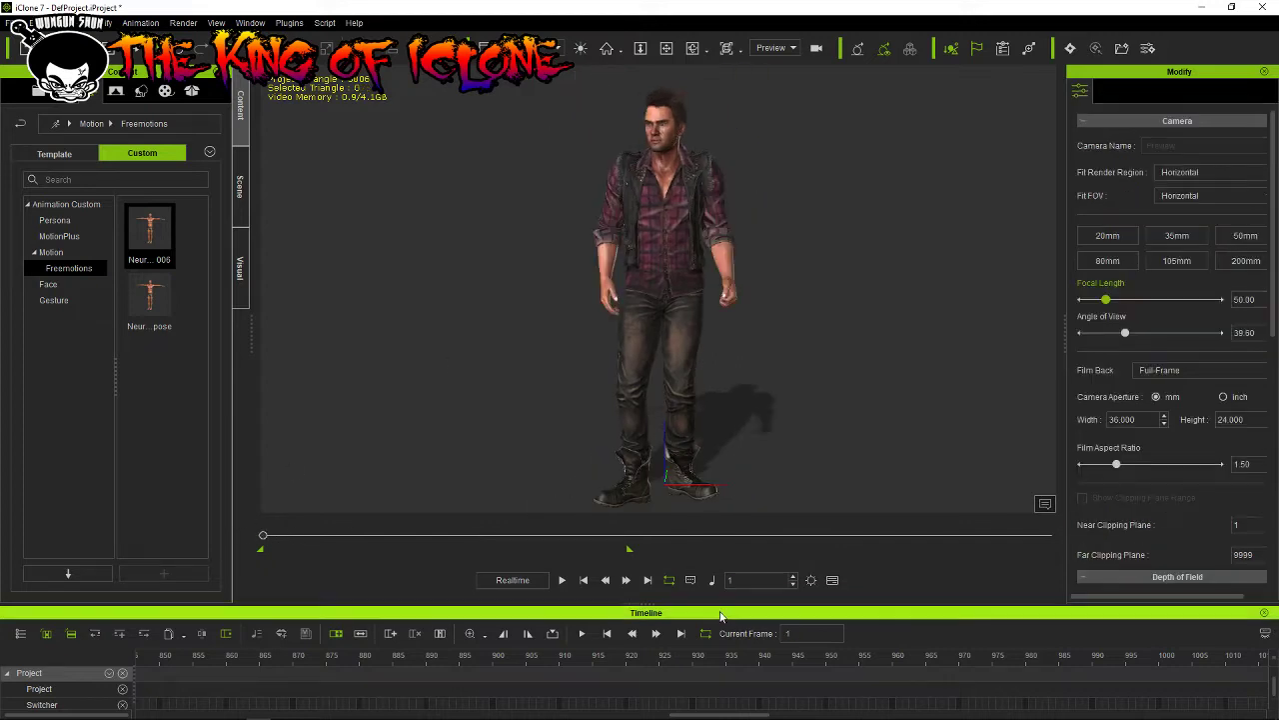
pyautogui.moveTo(632, 601); pyautogui.dragTo(632, 603)
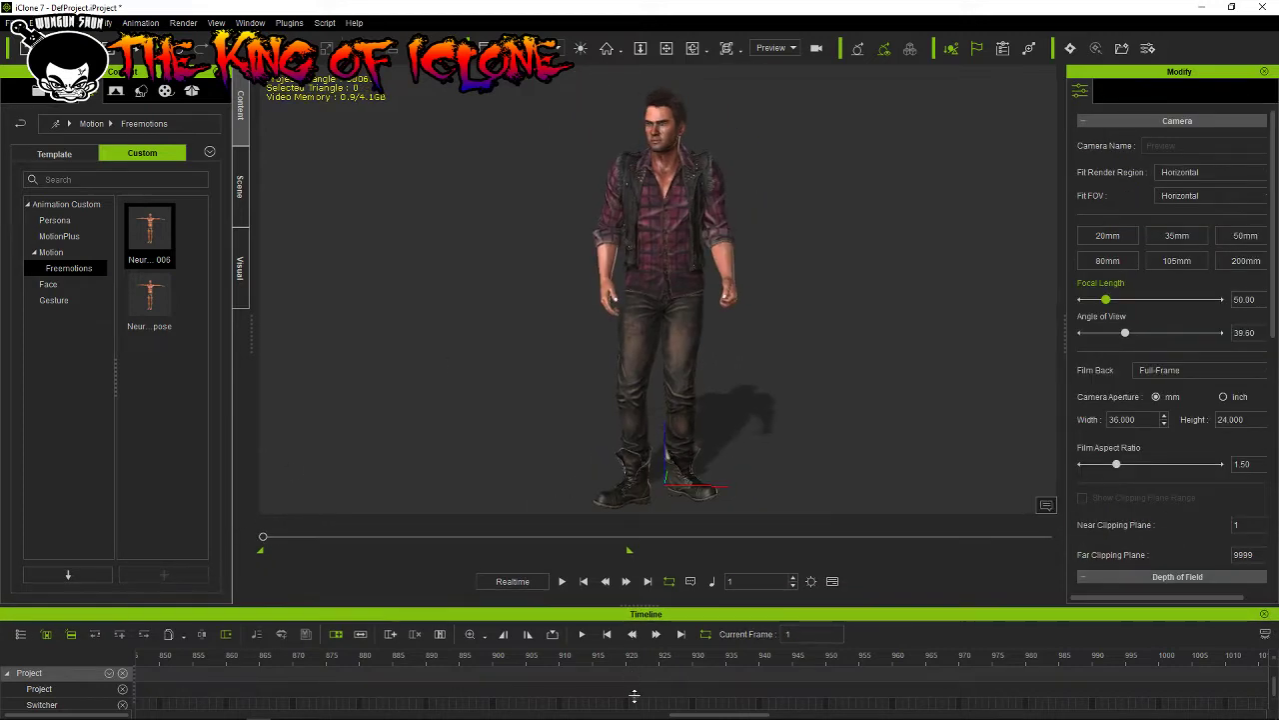
pyautogui.click(562, 582)
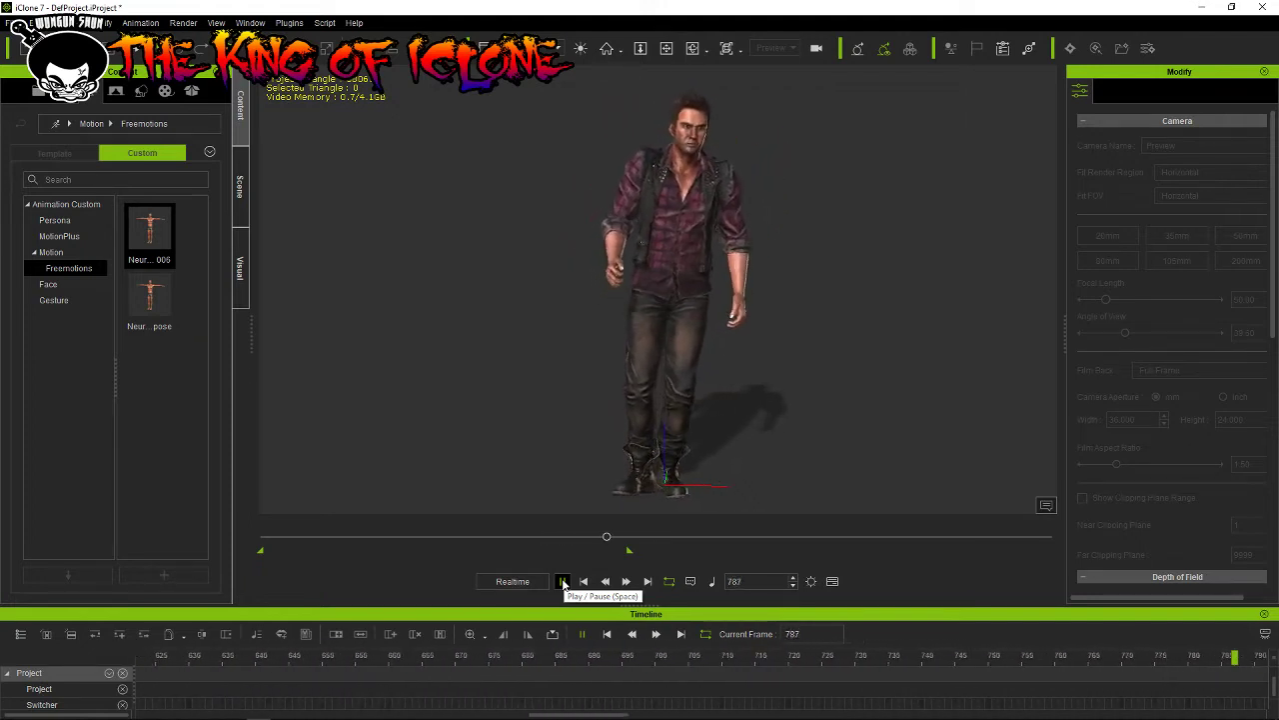
pyautogui.click(562, 582)
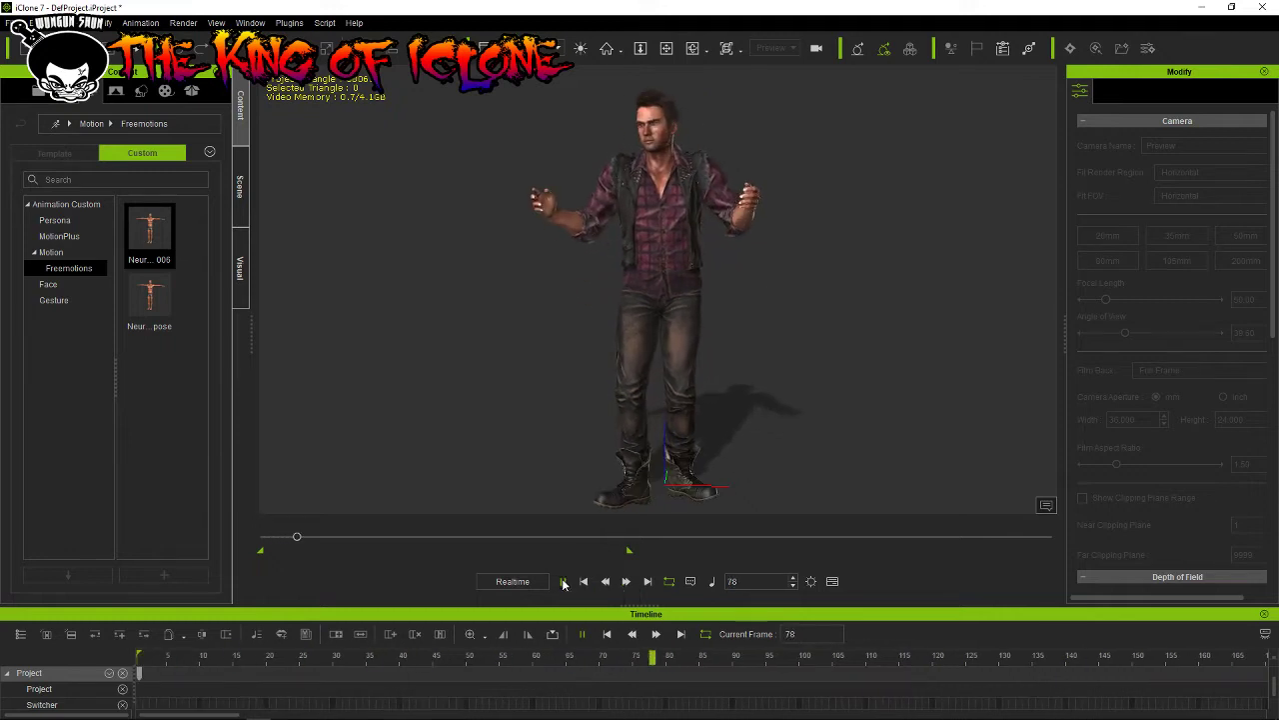
pyautogui.moveTo(296, 537); pyautogui.dragTo(260, 537)
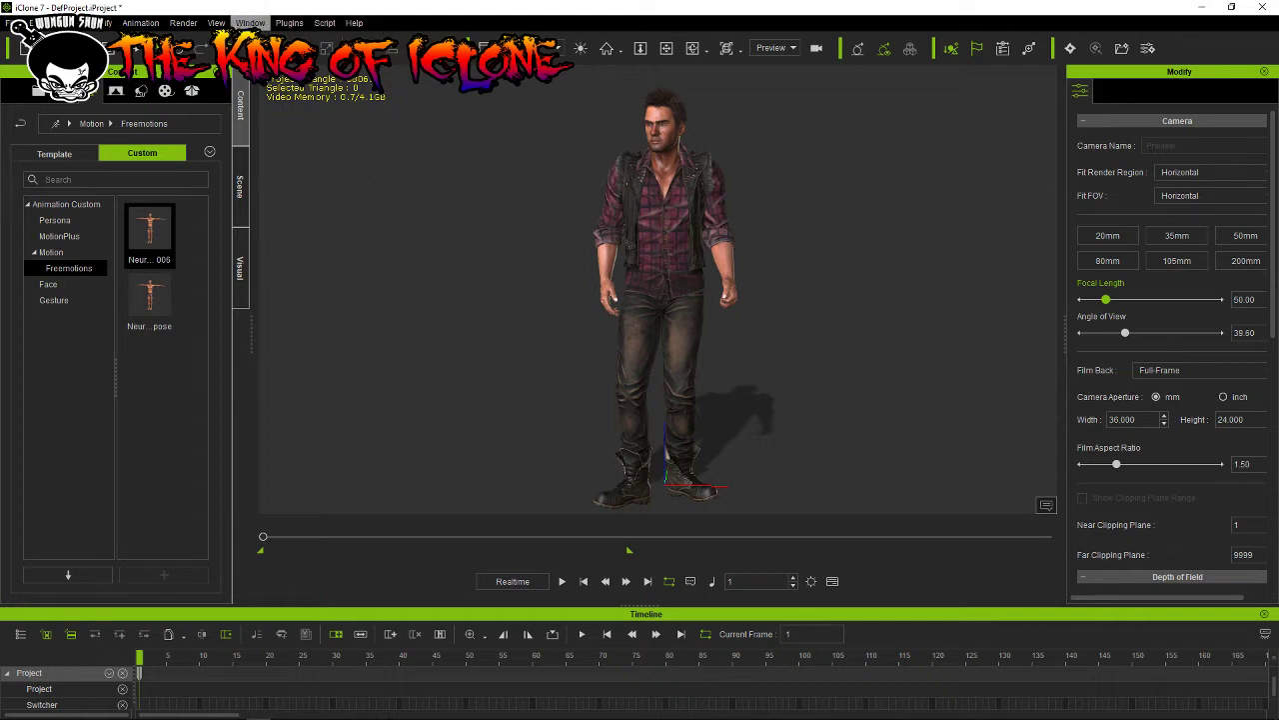
pyautogui.scroll(-1, 422, 173)
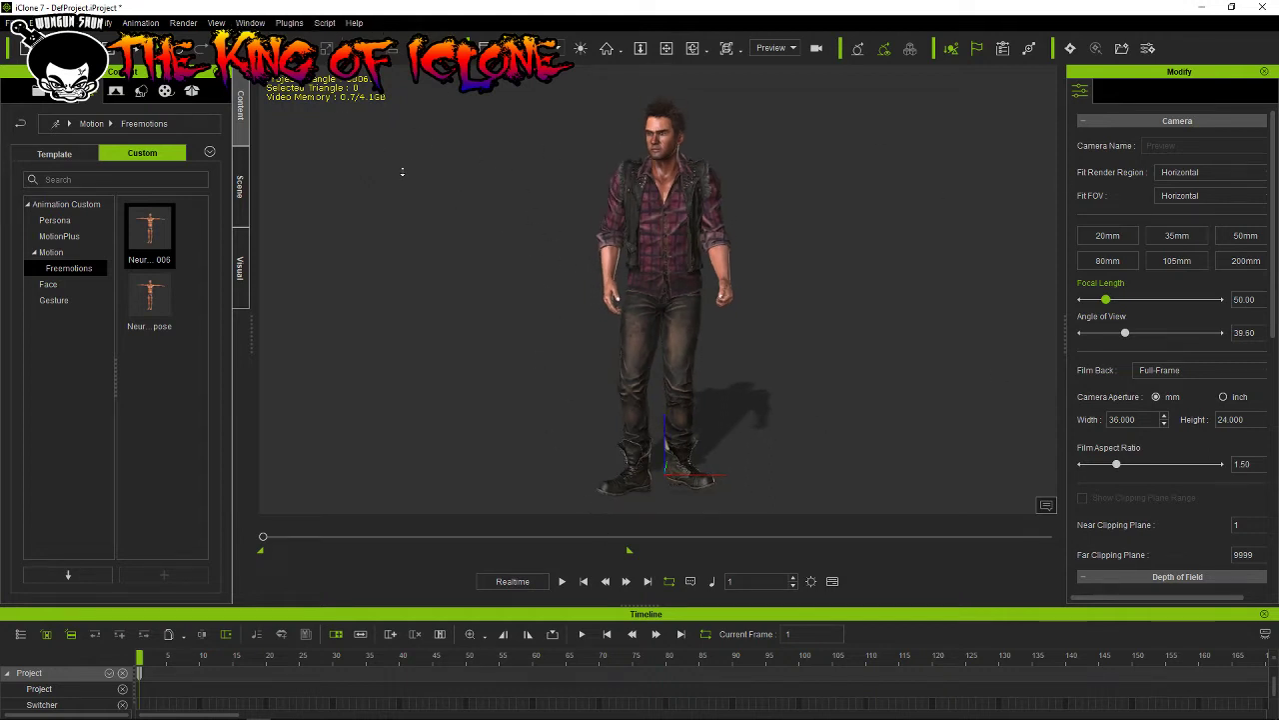
pyautogui.scroll(-2, 402, 172)
pyautogui.scroll(1, 401, 172)
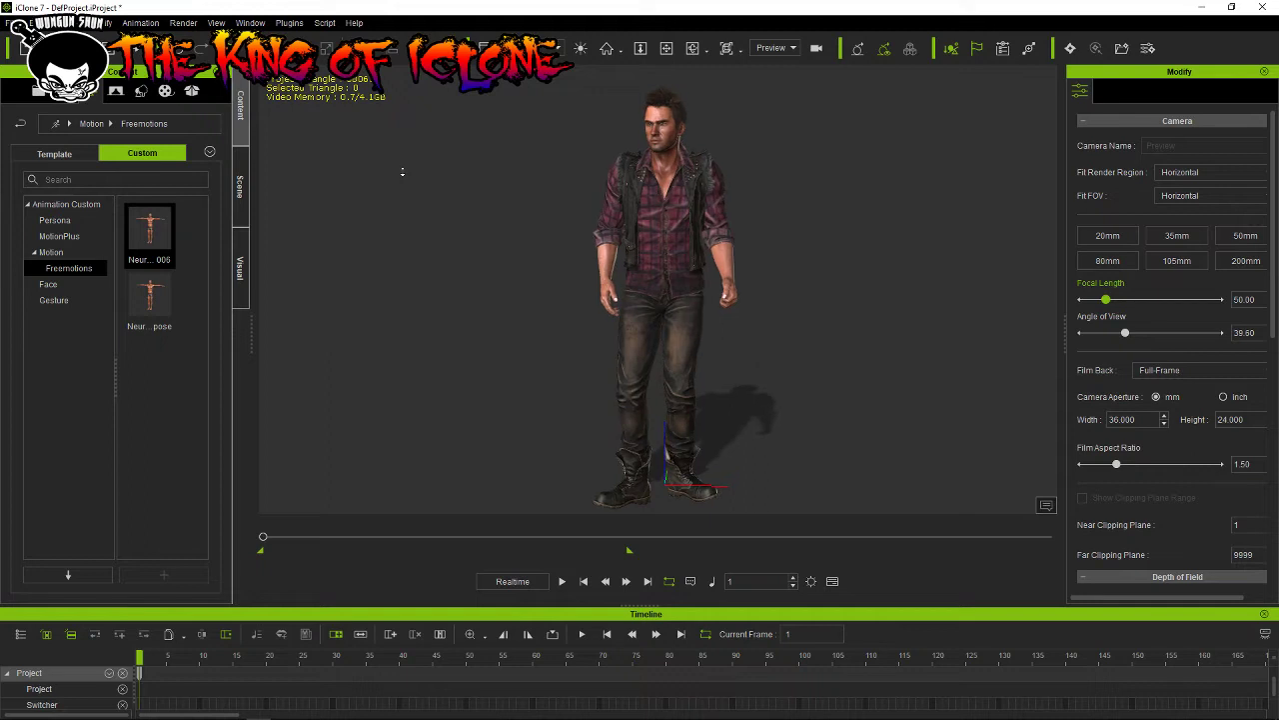
pyautogui.click(184, 23)
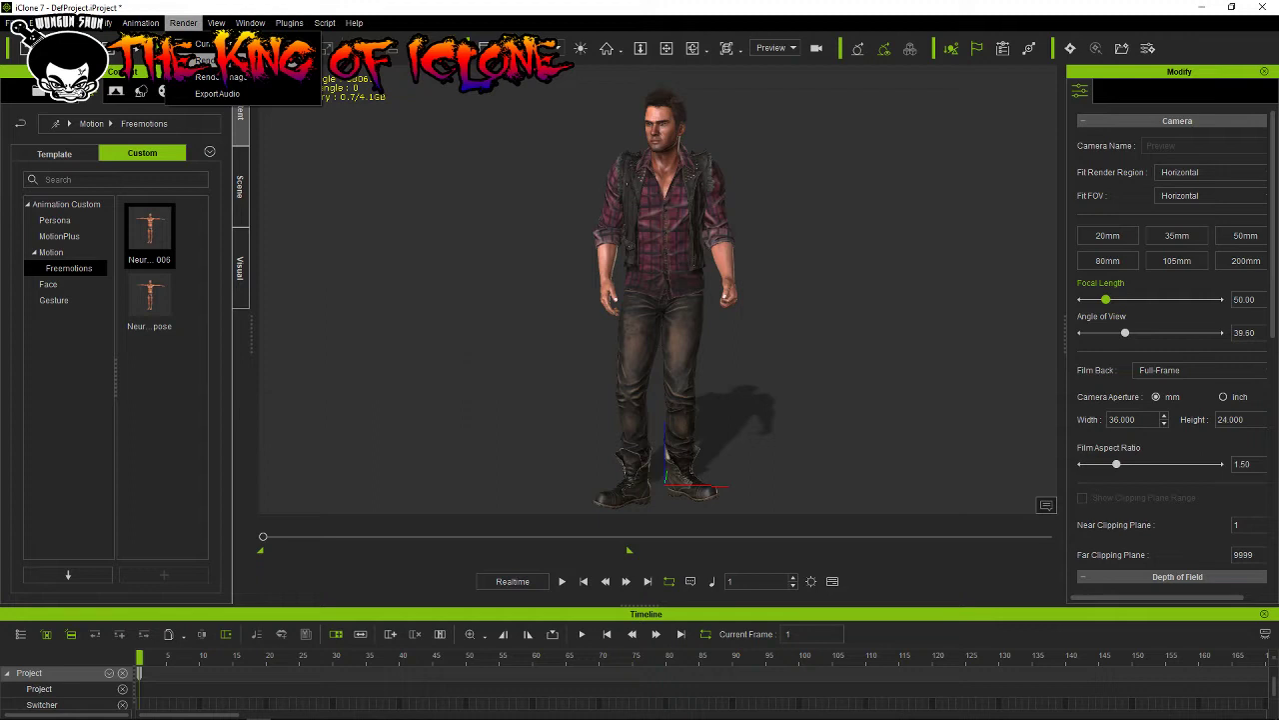
# Step: Set the video render frame size to HD 1080p (1920x1080)
pyautogui.click(205, 59)
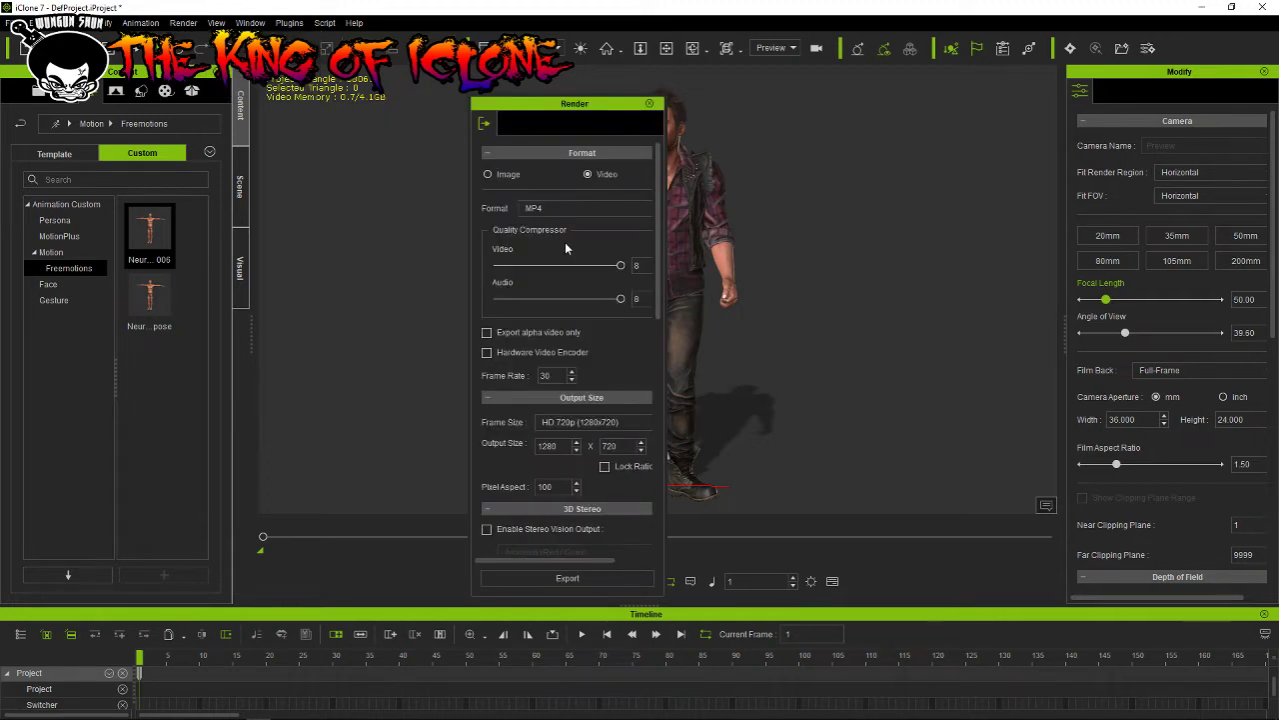
pyautogui.moveTo(573, 102); pyautogui.dragTo(468, 111)
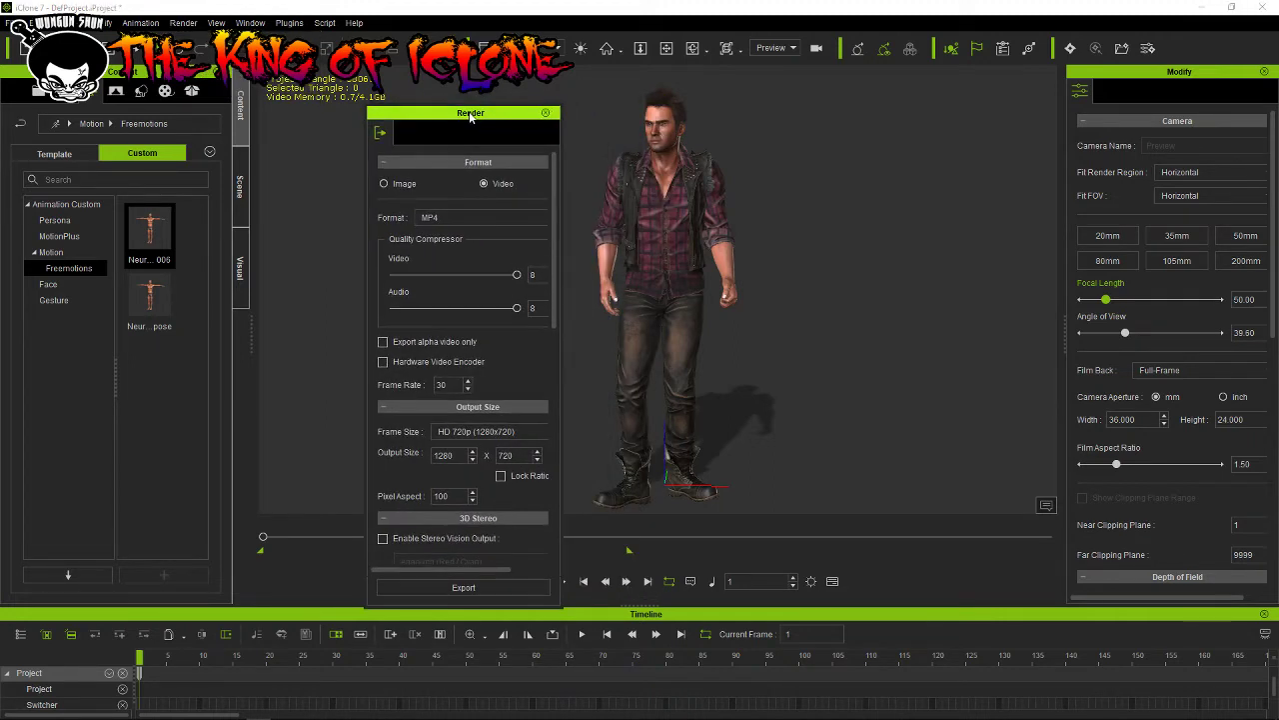
pyautogui.scroll(-3, 465, 250)
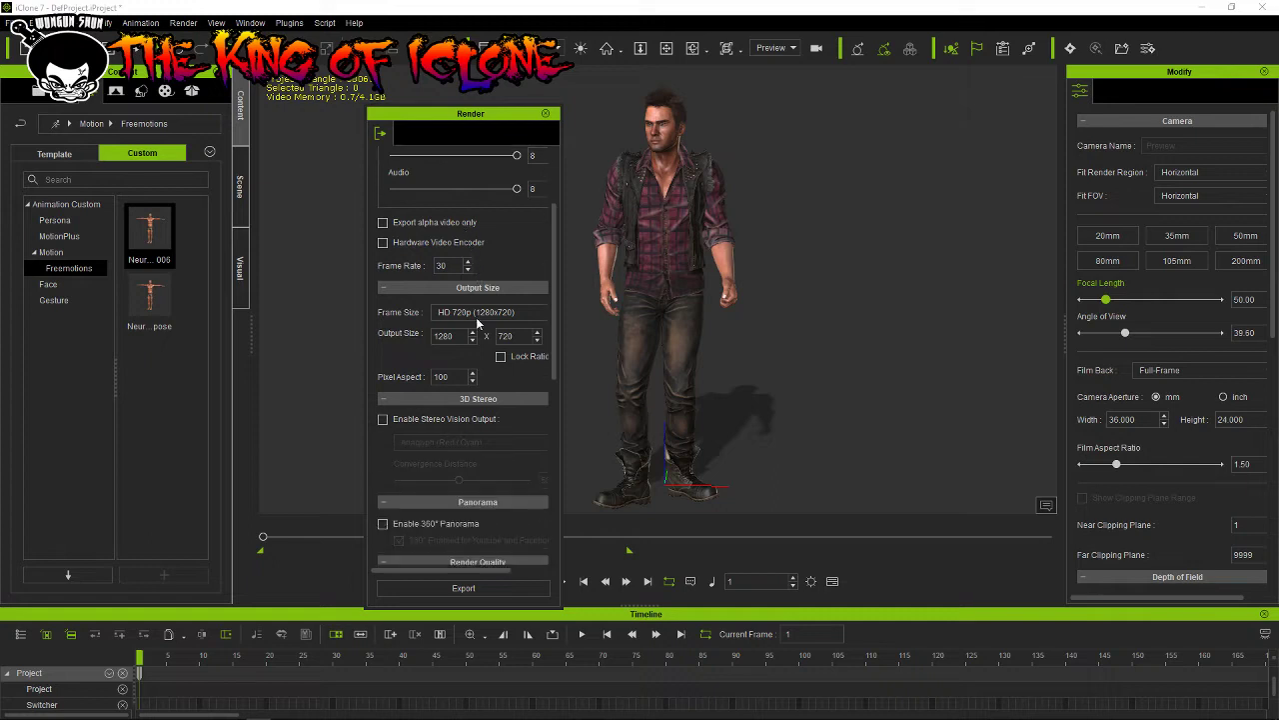
pyautogui.scroll(-2, 480, 334)
pyautogui.scroll(-1, 476, 320)
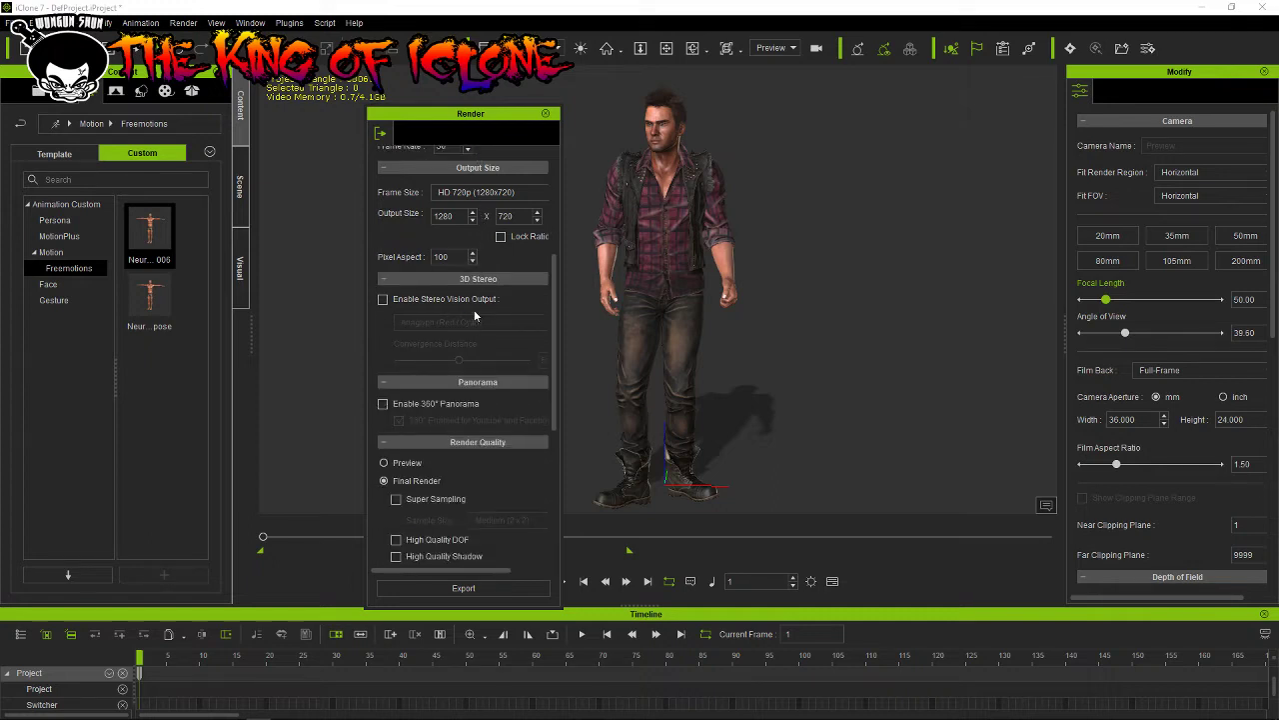
pyautogui.click(500, 192)
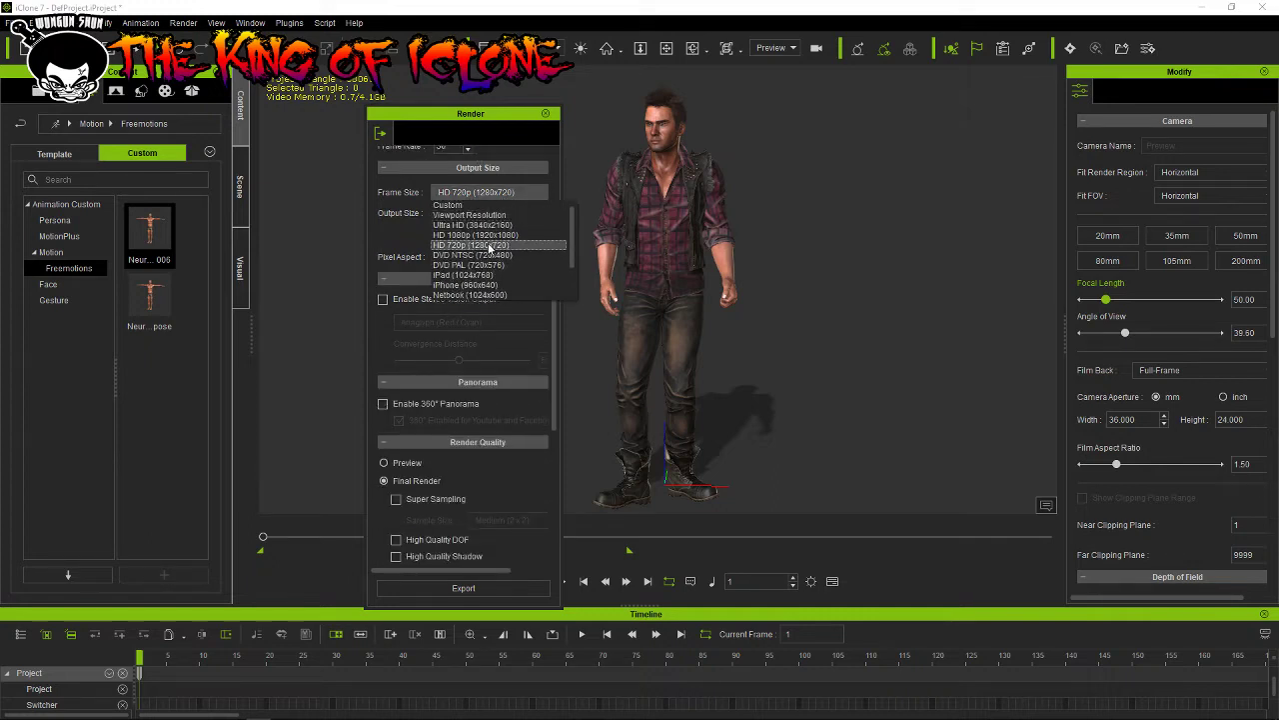
pyautogui.click(489, 247)
pyautogui.click(491, 193)
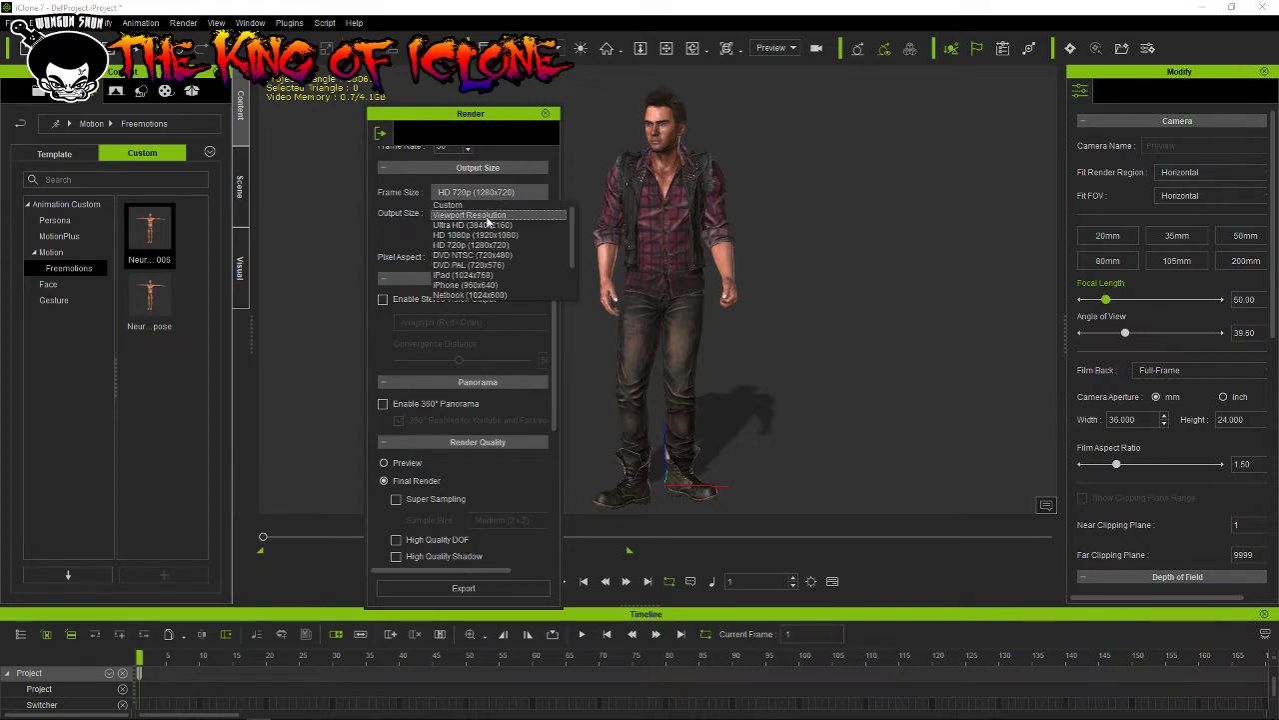
pyautogui.click(490, 236)
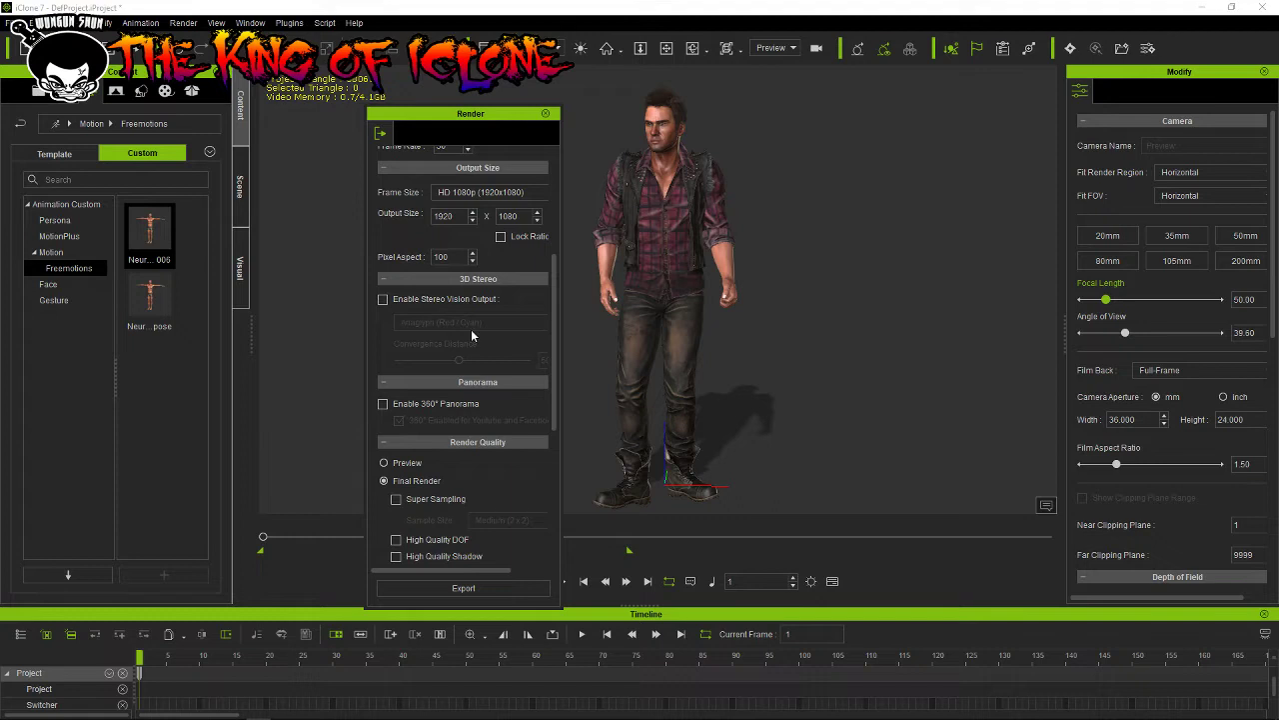
# Step: Review the output range of frames 1 to 830 and start the video export
pyautogui.scroll(-3, 445, 345)
pyautogui.scroll(-1, 430, 364)
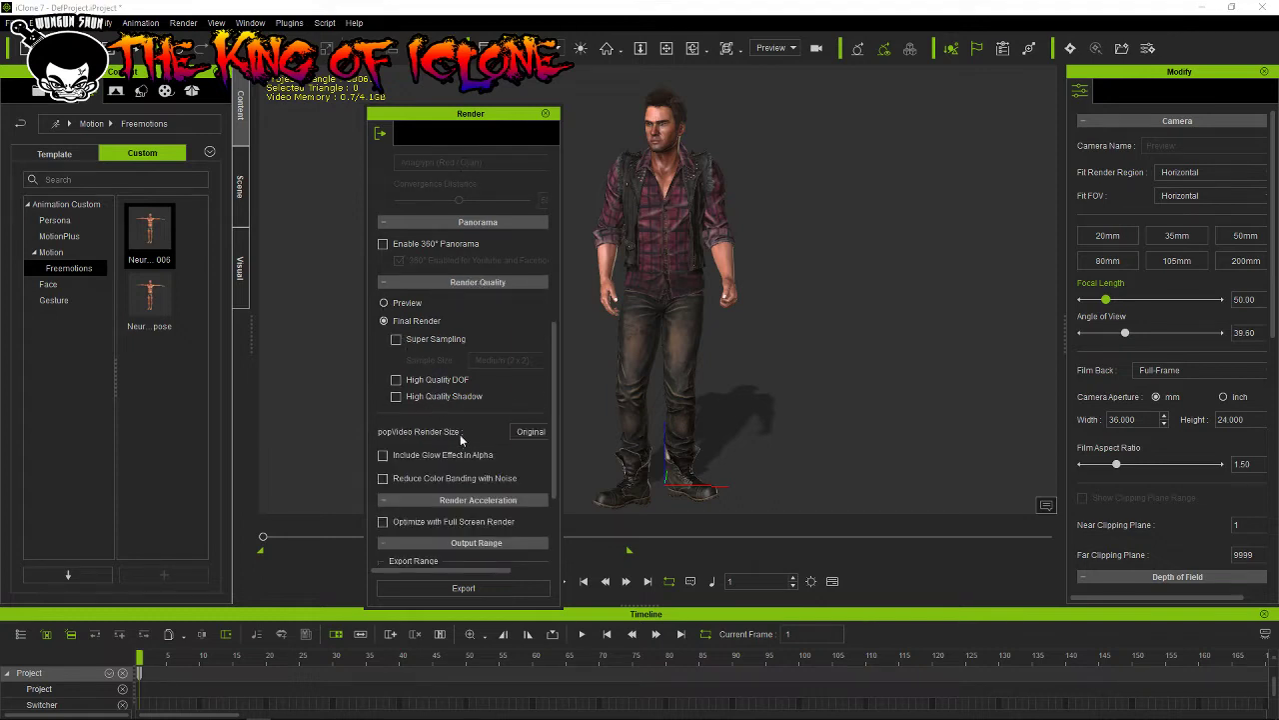
pyautogui.scroll(-2, 445, 484)
pyautogui.scroll(-2, 446, 480)
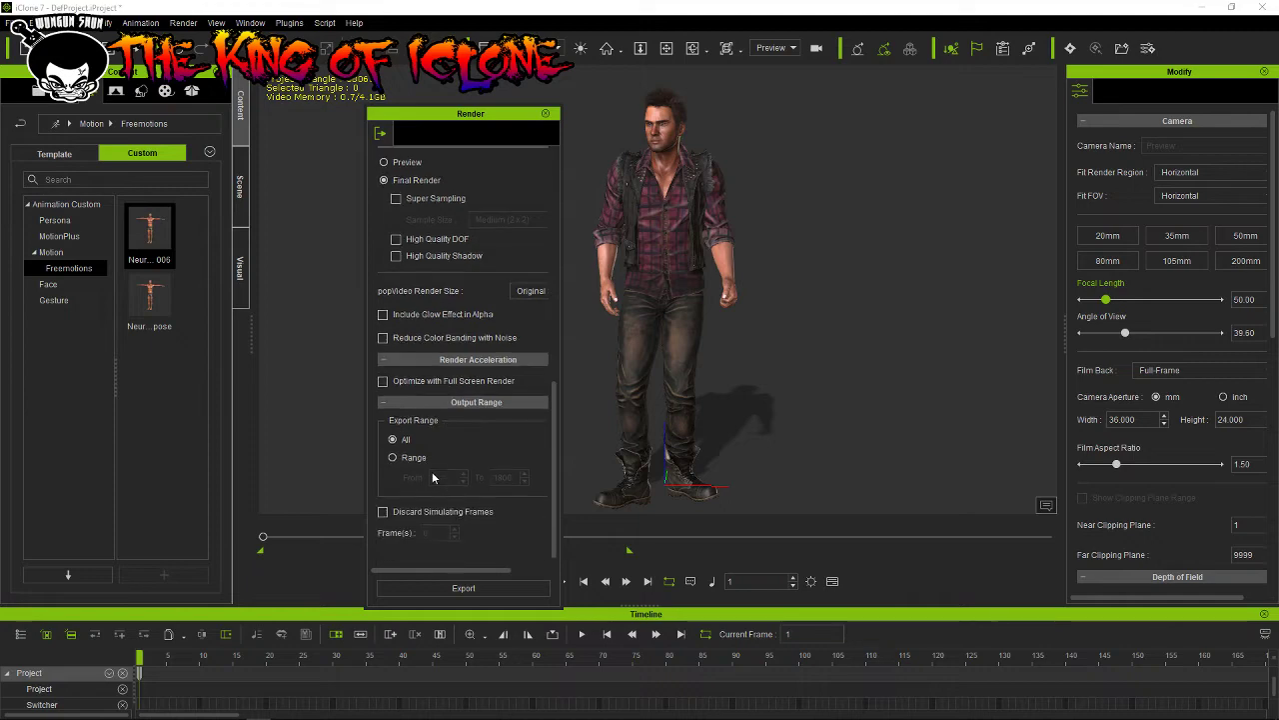
pyautogui.click(447, 589)
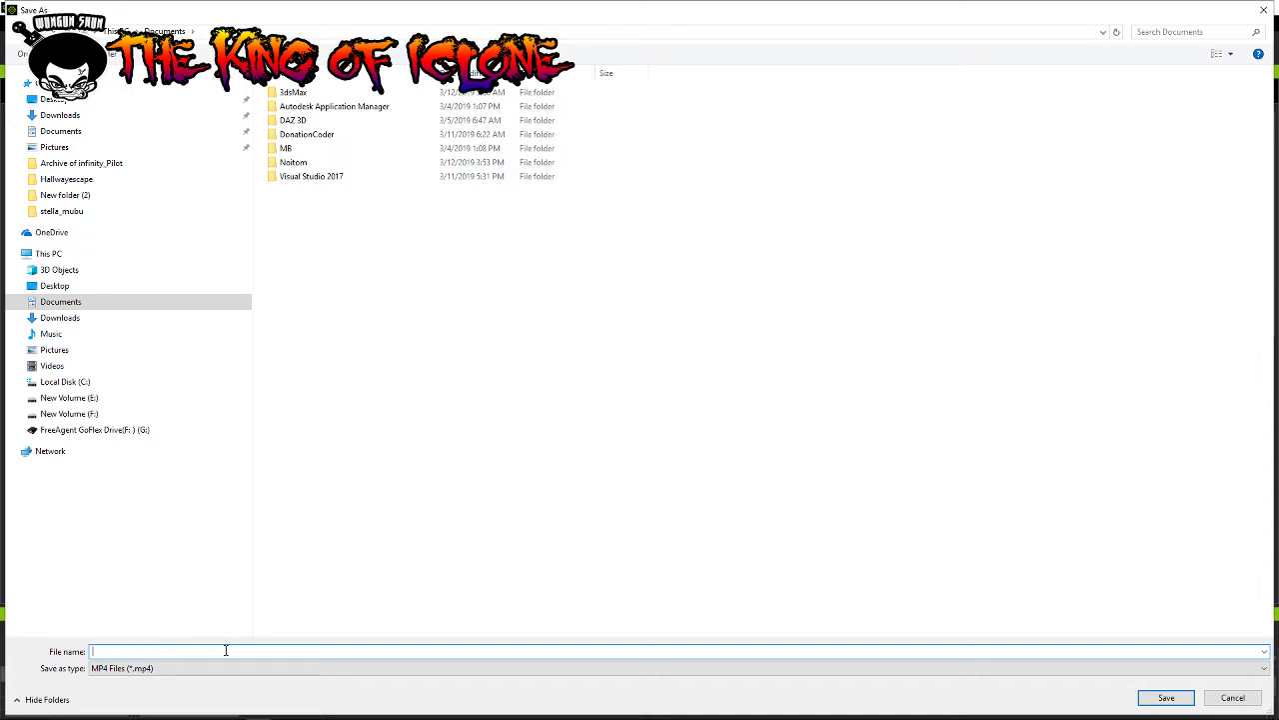
# Step: Enter the file name 'Mo' and render the 1080p MP4 video to completion
pyautogui.write('Motion_3')
pyautogui.press('Return')
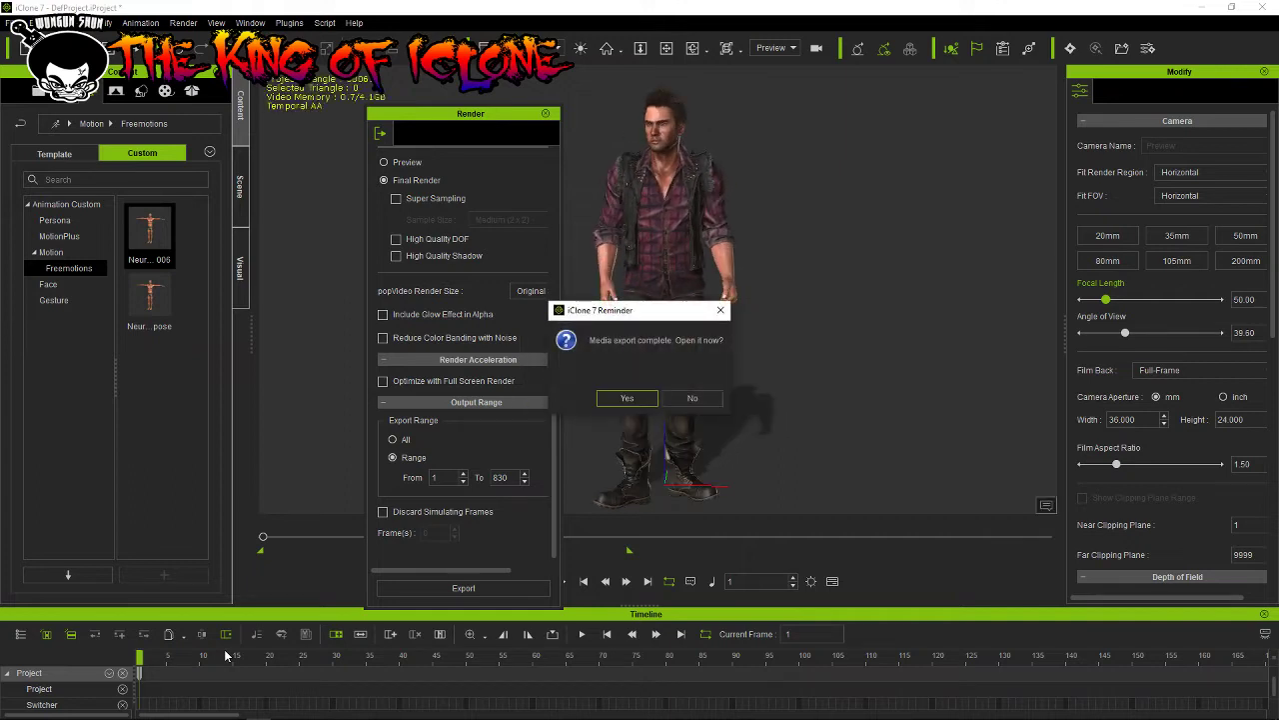
# Step: Watch the exported Motion_3.mp4 in VLC, then close VLC and iClone without saving
pyautogui.click(626, 398)
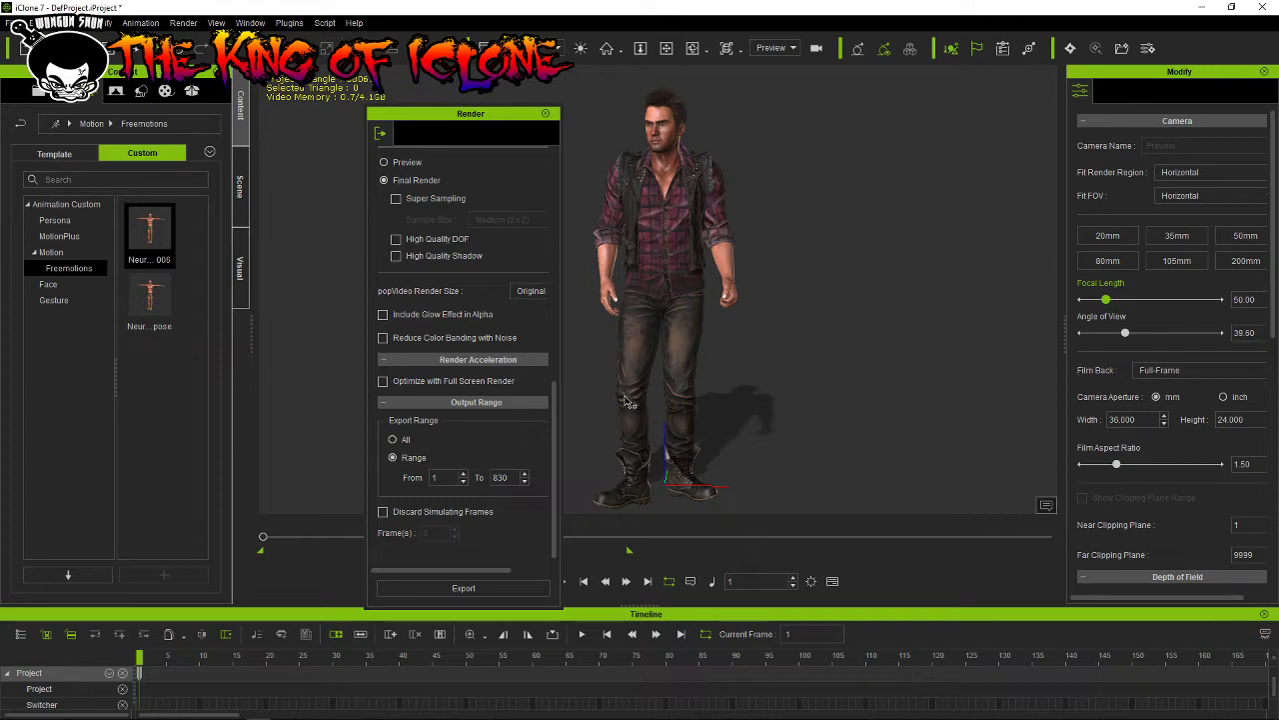
pyautogui.doubleClick(596, 334)
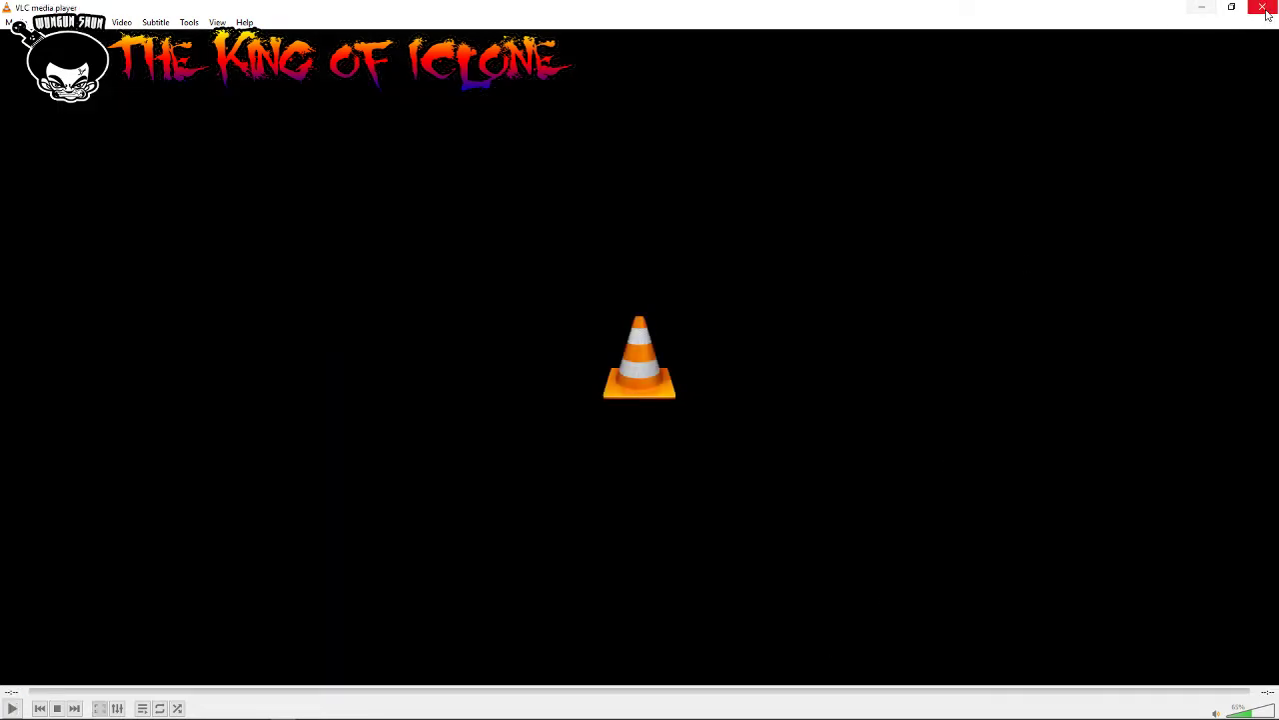
pyautogui.click(1263, 8)
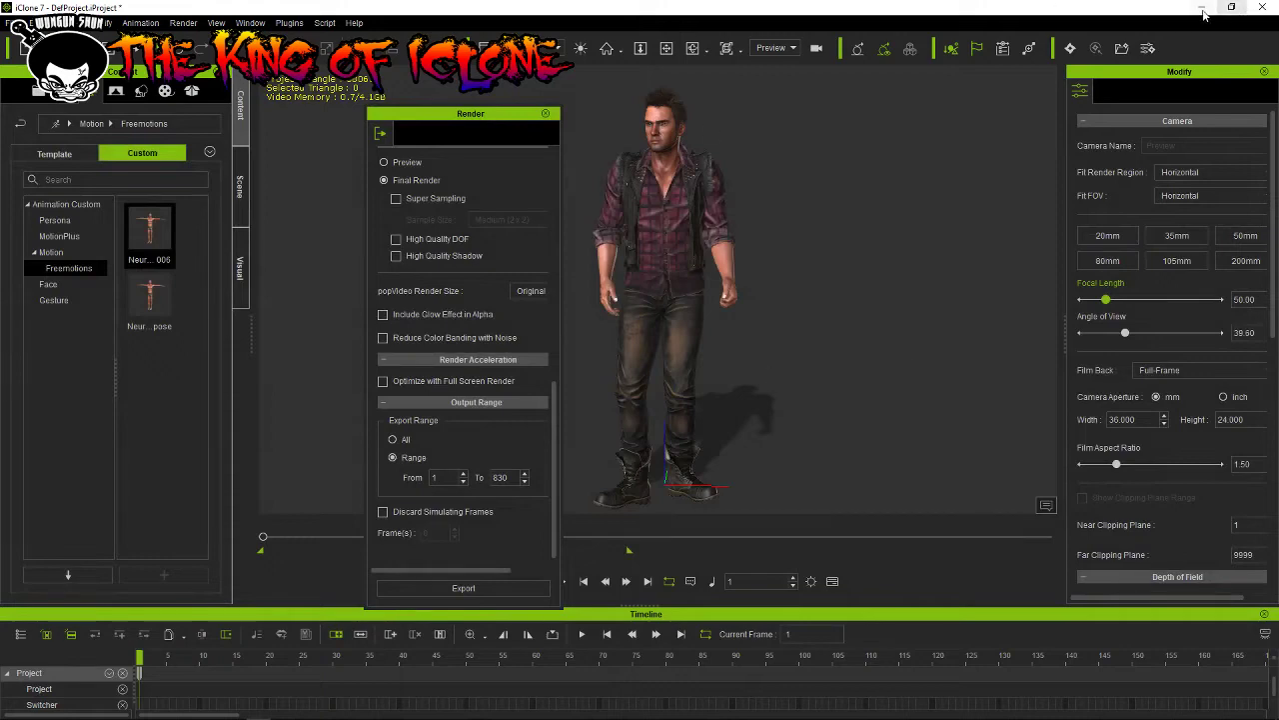
pyautogui.click(1263, 8)
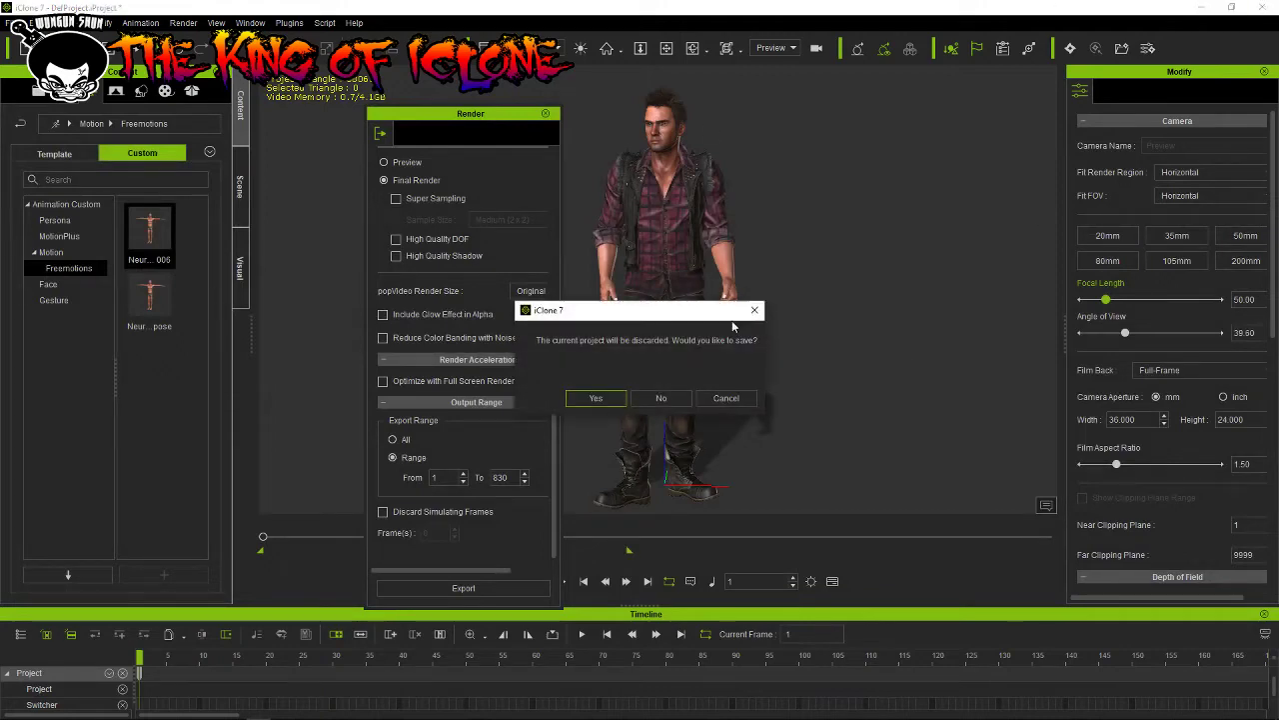
pyautogui.click(649, 394)
# Step: Close iClone 3DXchange 7 without exporting its data
pyautogui.click(1264, 7)
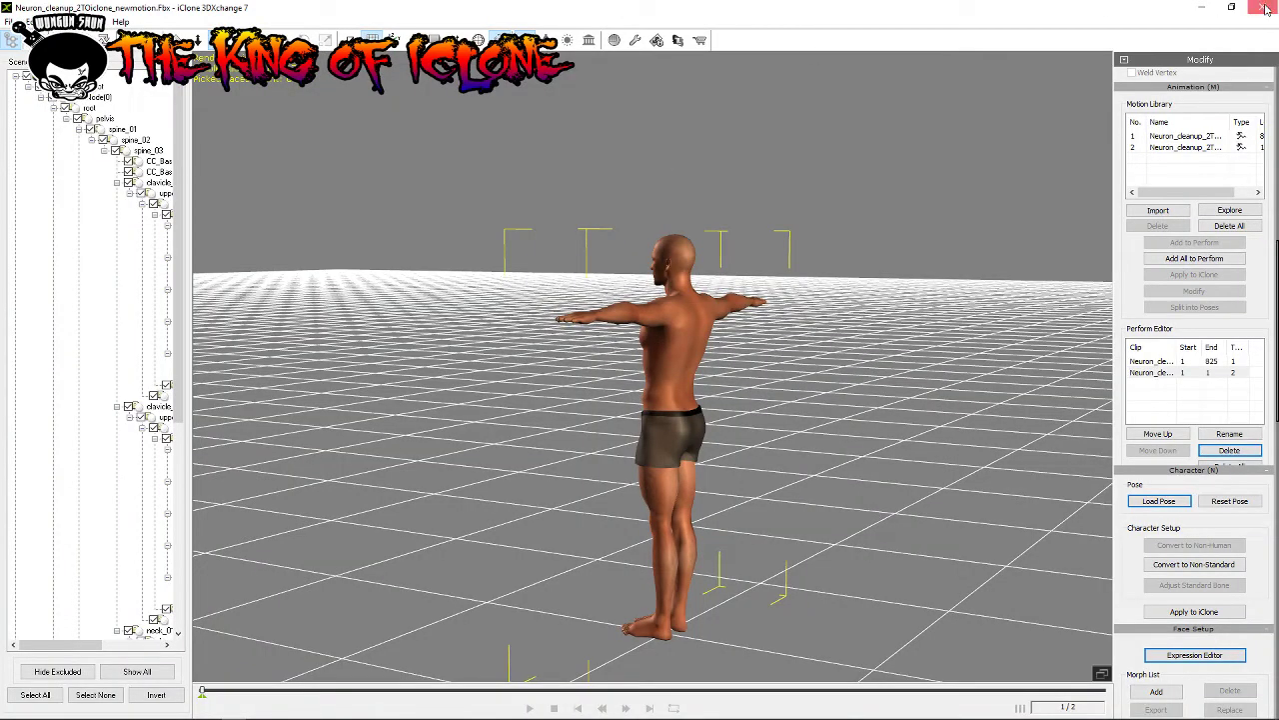
pyautogui.click(682, 393)
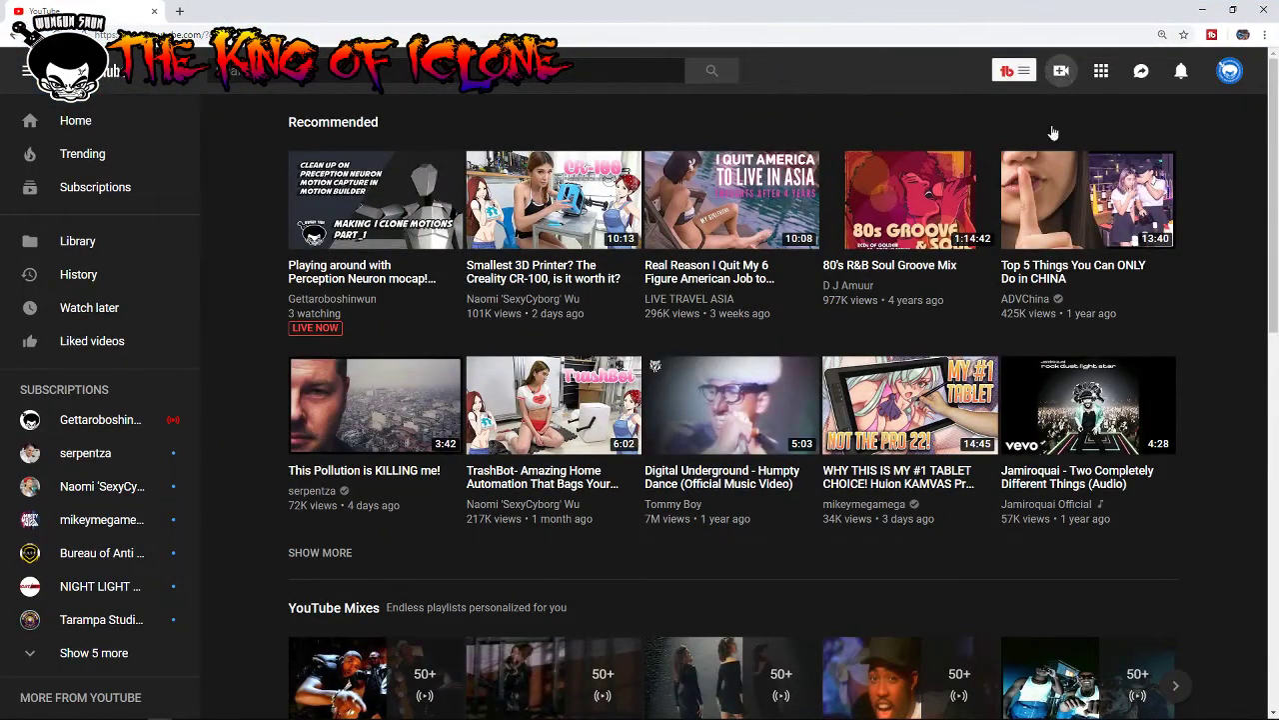
# Step: Upload the rendered Motion 3 MP4 to YouTube by dragging it onto the upload area
pyautogui.click(1064, 76)
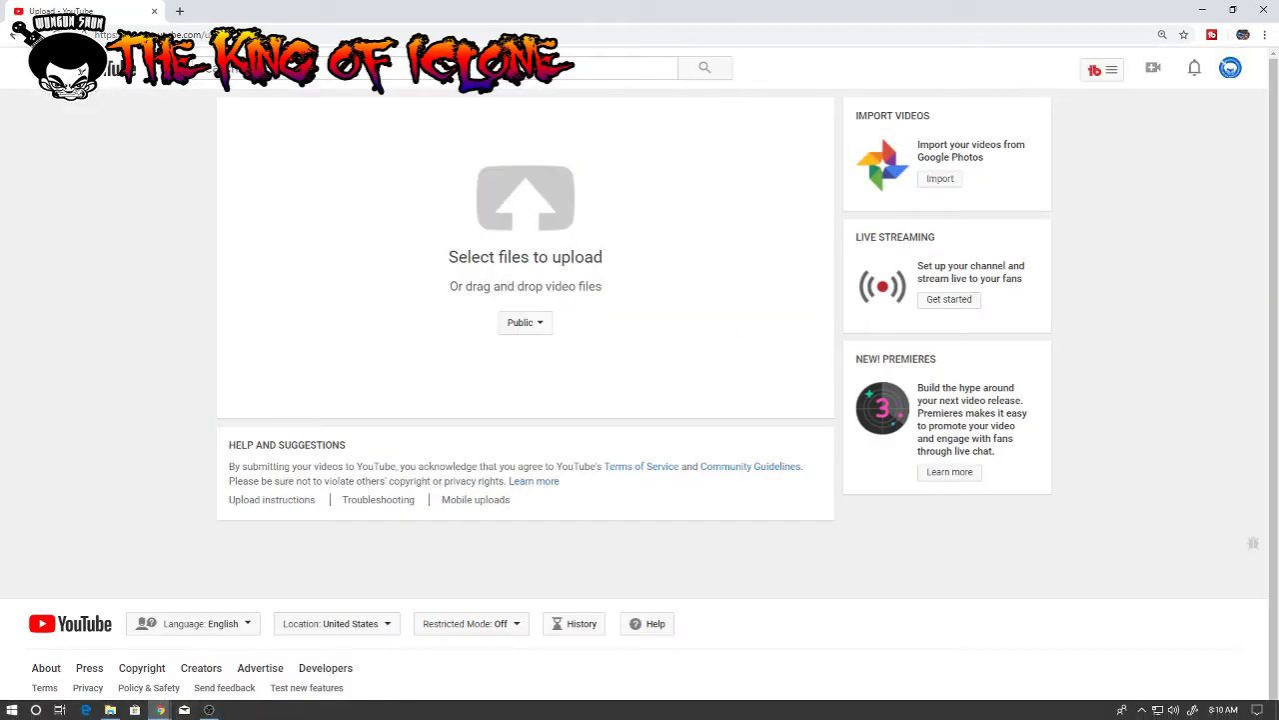
pyautogui.click(110, 710)
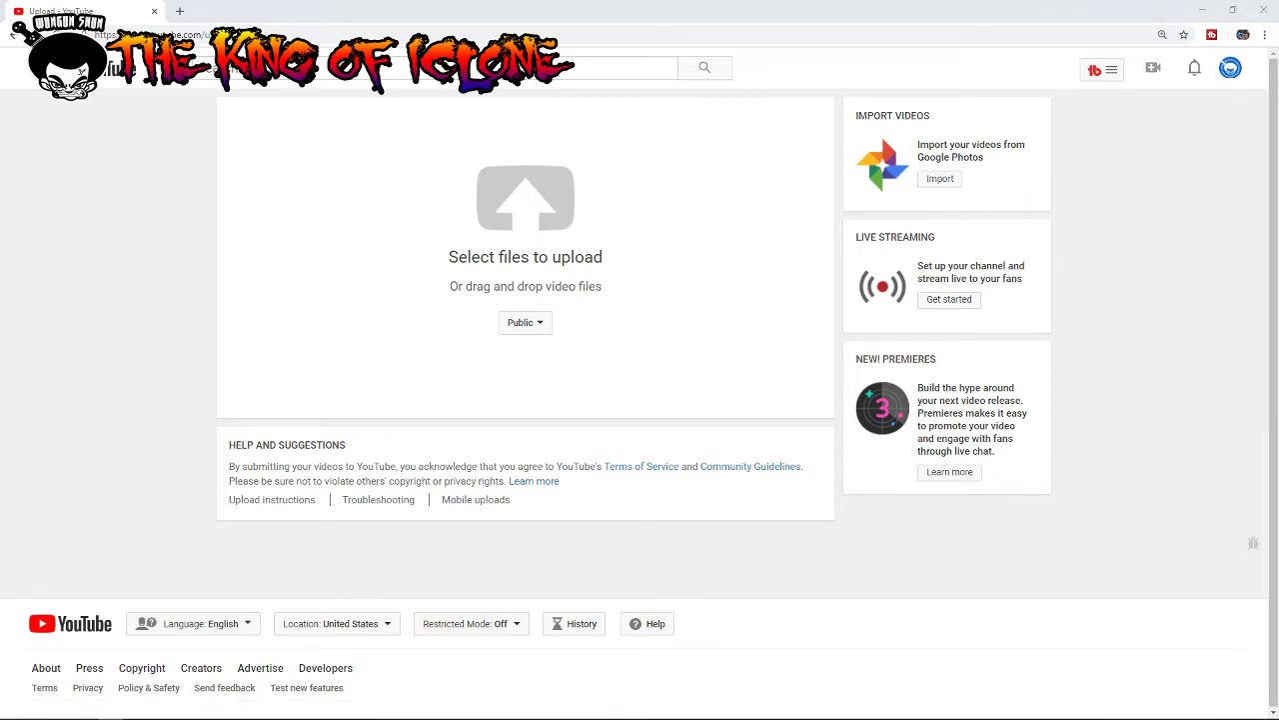
pyautogui.moveTo(266, 296); pyautogui.dragTo(512, 230)
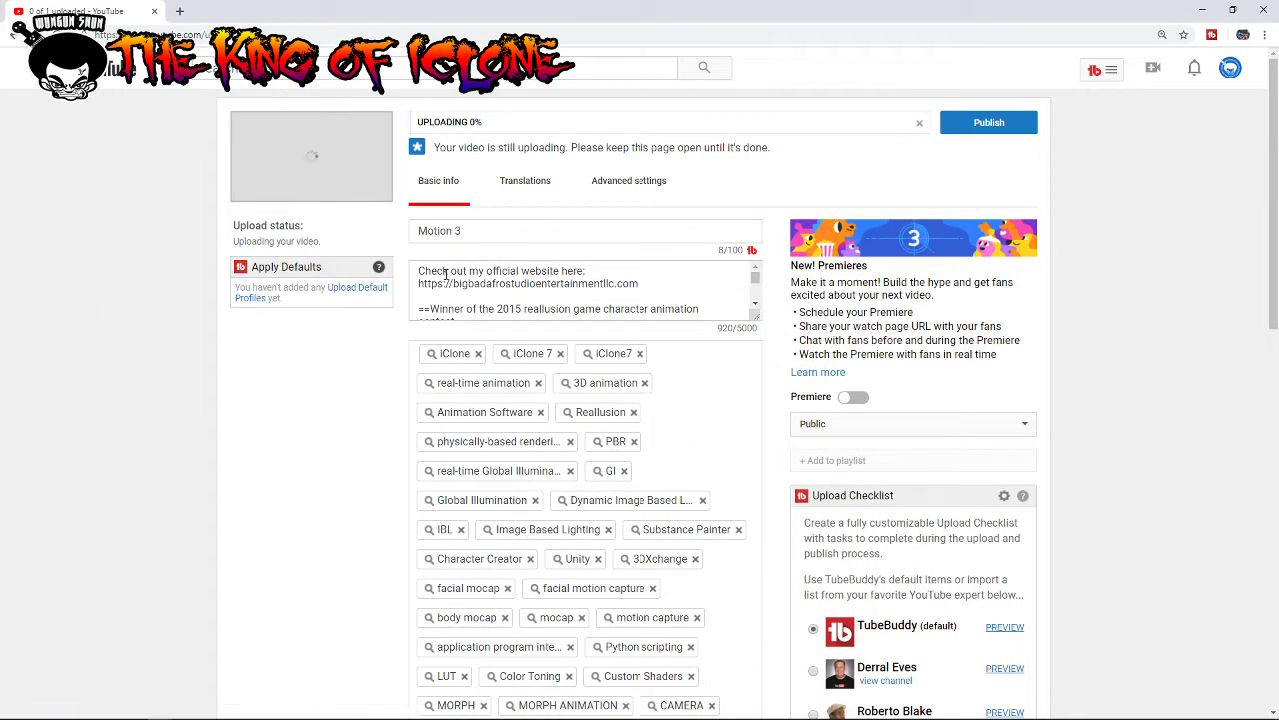
# Step: Add 'This is my 3rd motion from my upcoming Motion pack enjoy!' above the existing description
pyautogui.click(419, 277)
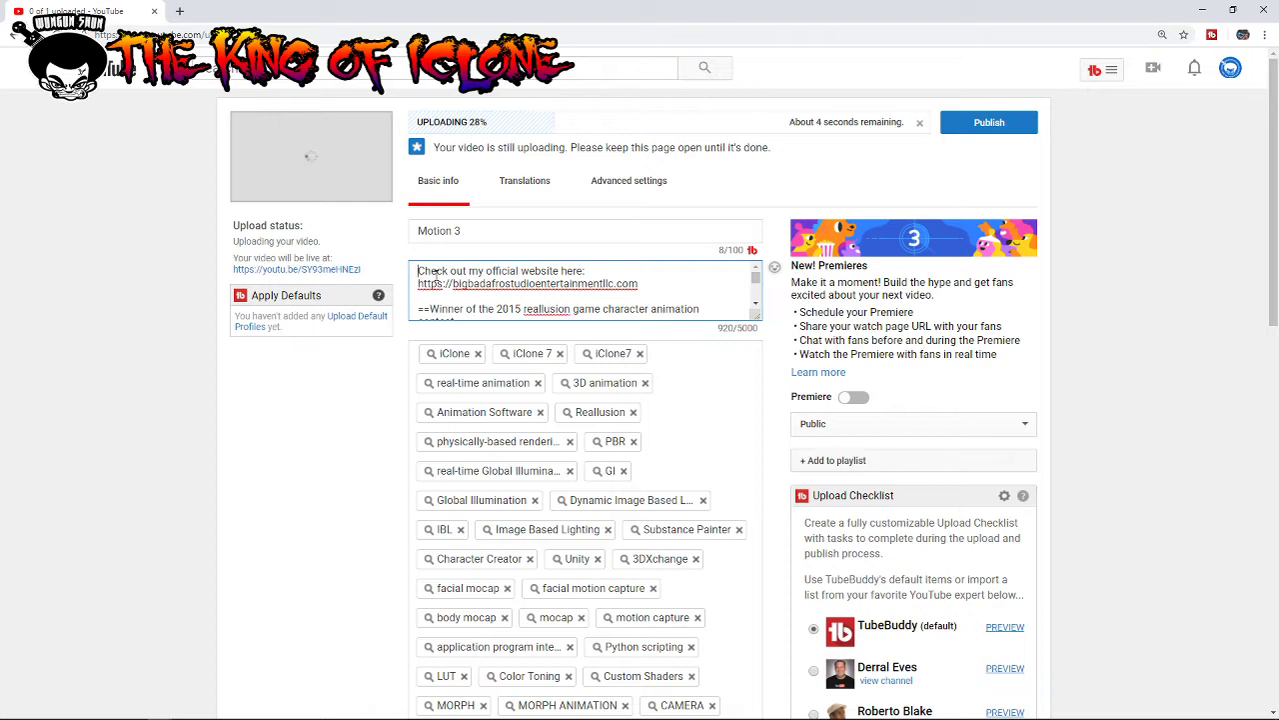
pyautogui.press('Return')
pyautogui.press('Return')
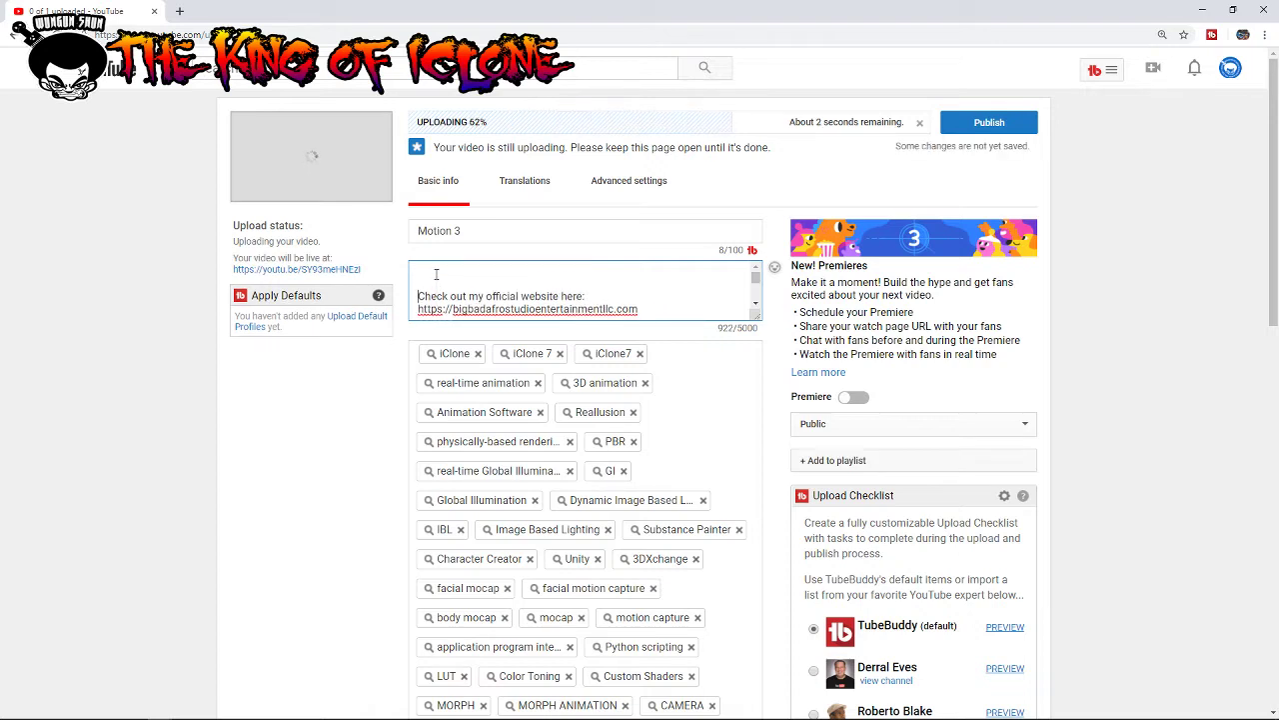
pyautogui.write('Th')
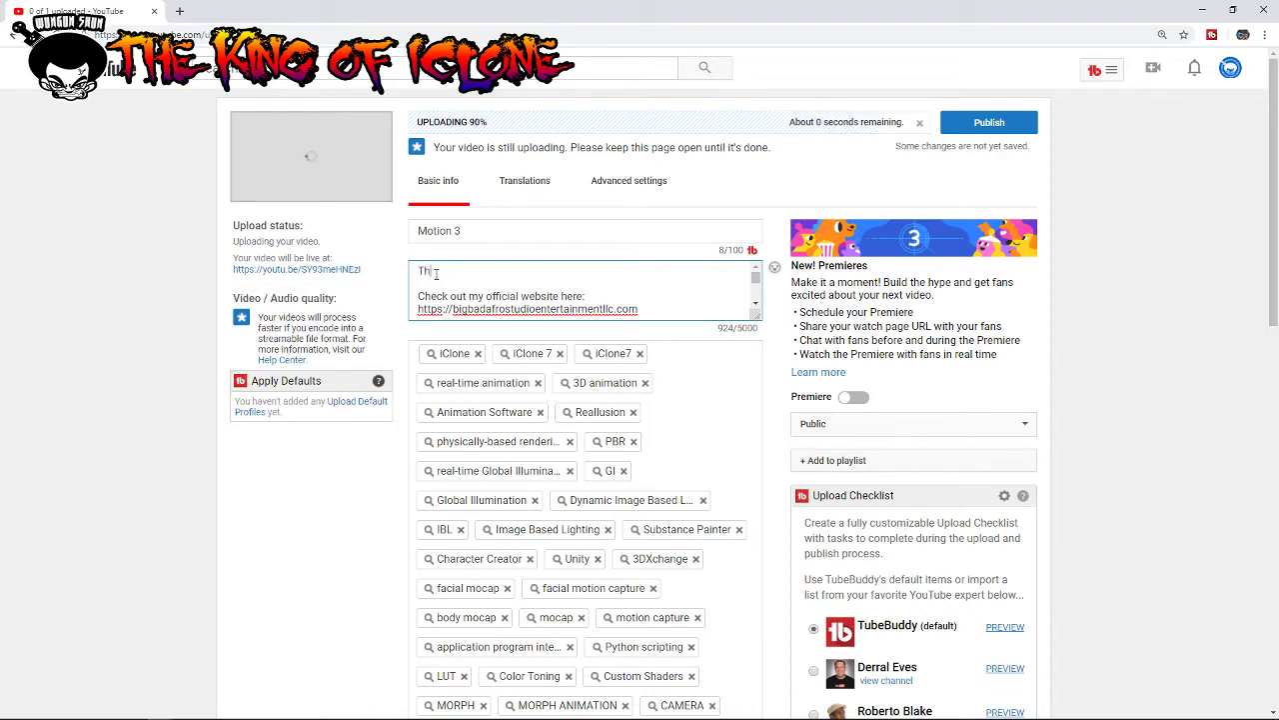
pyautogui.write('is is my')
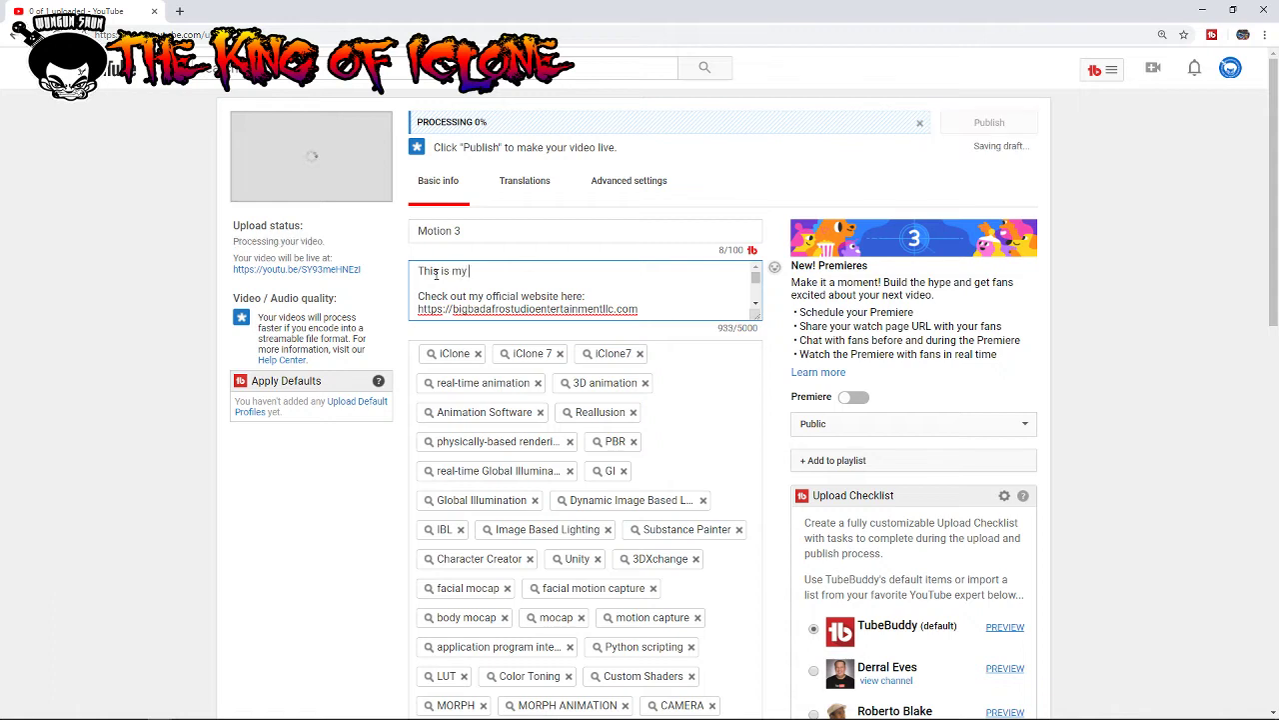
pyautogui.write('3rd moti')
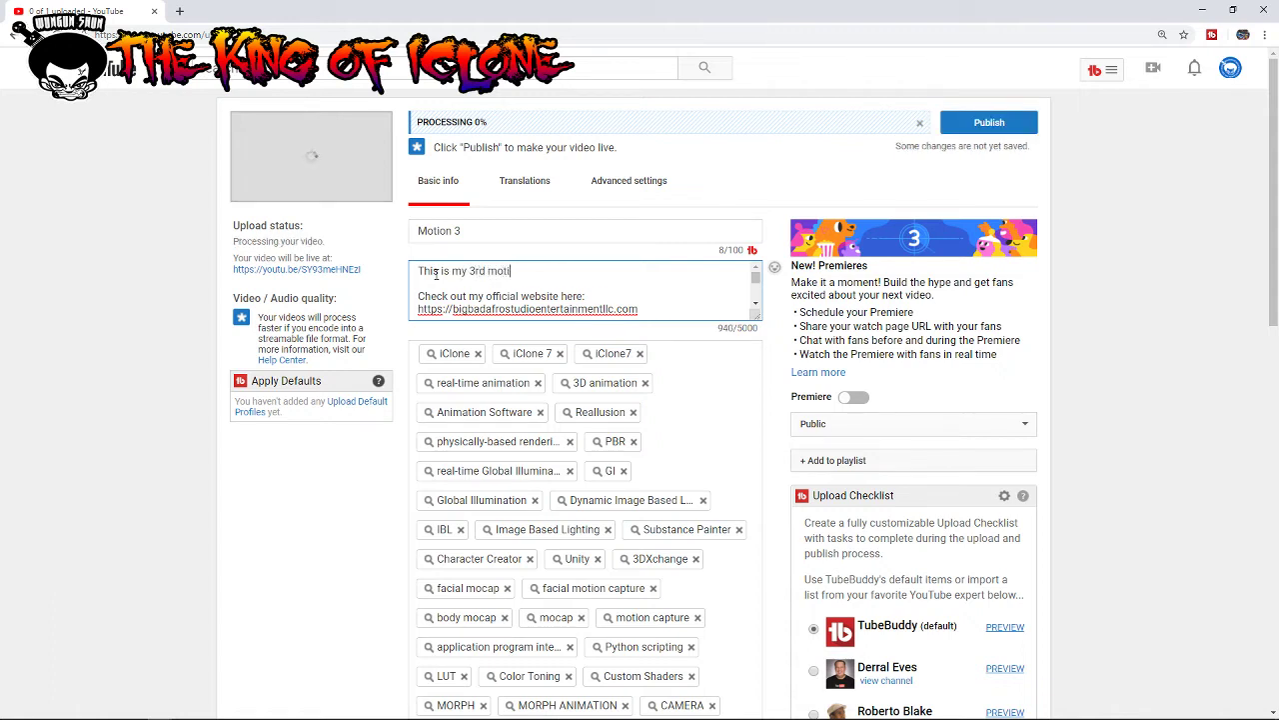
pyautogui.write('on from m')
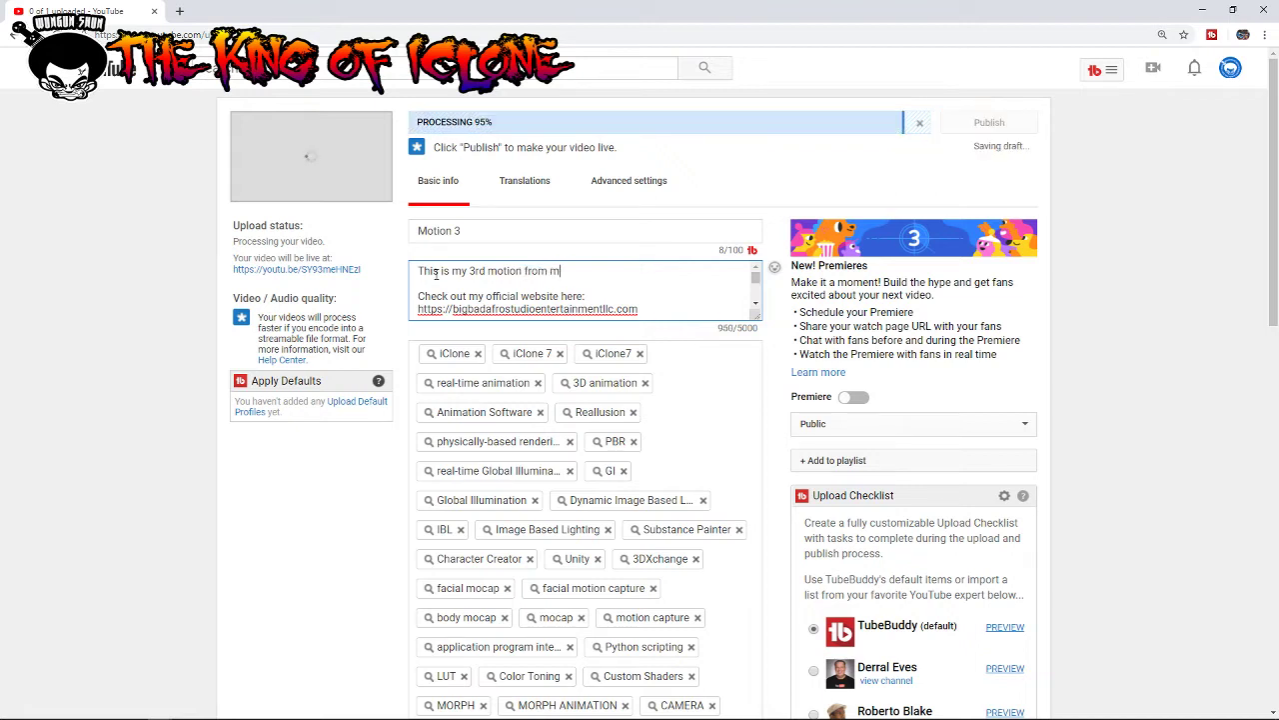
pyautogui.write('y upcoming M')
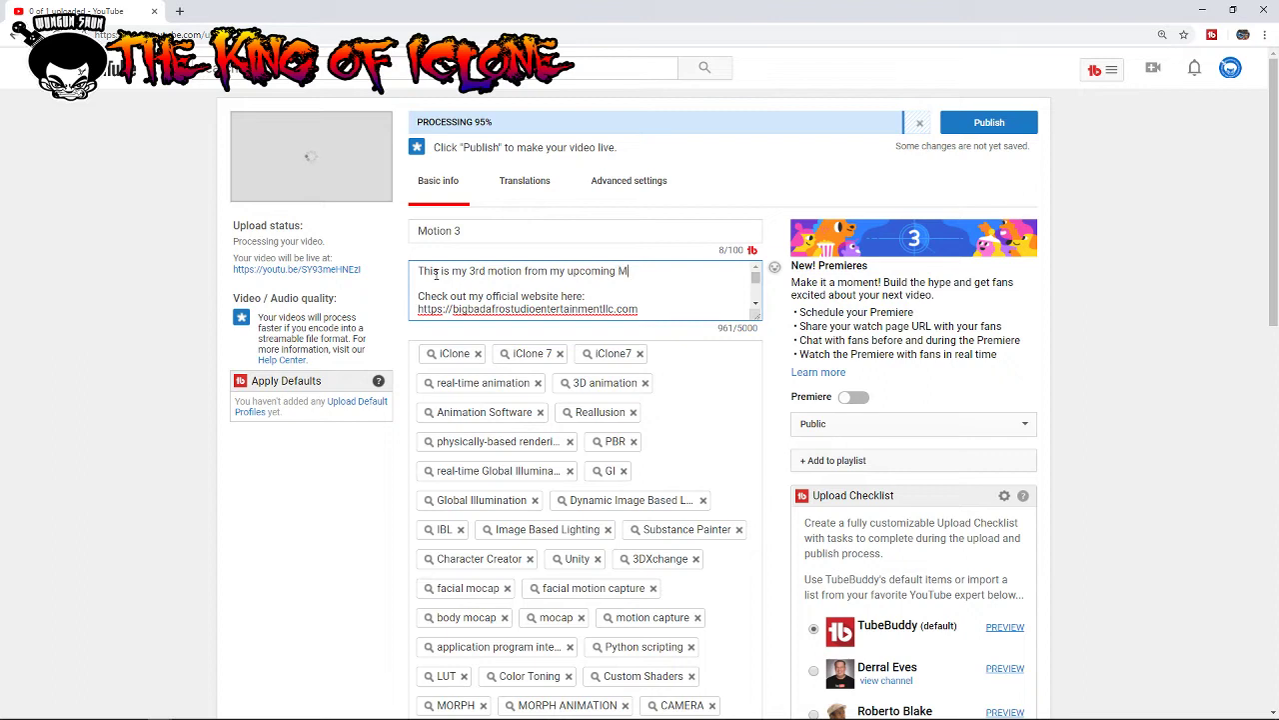
pyautogui.write('otion pa')
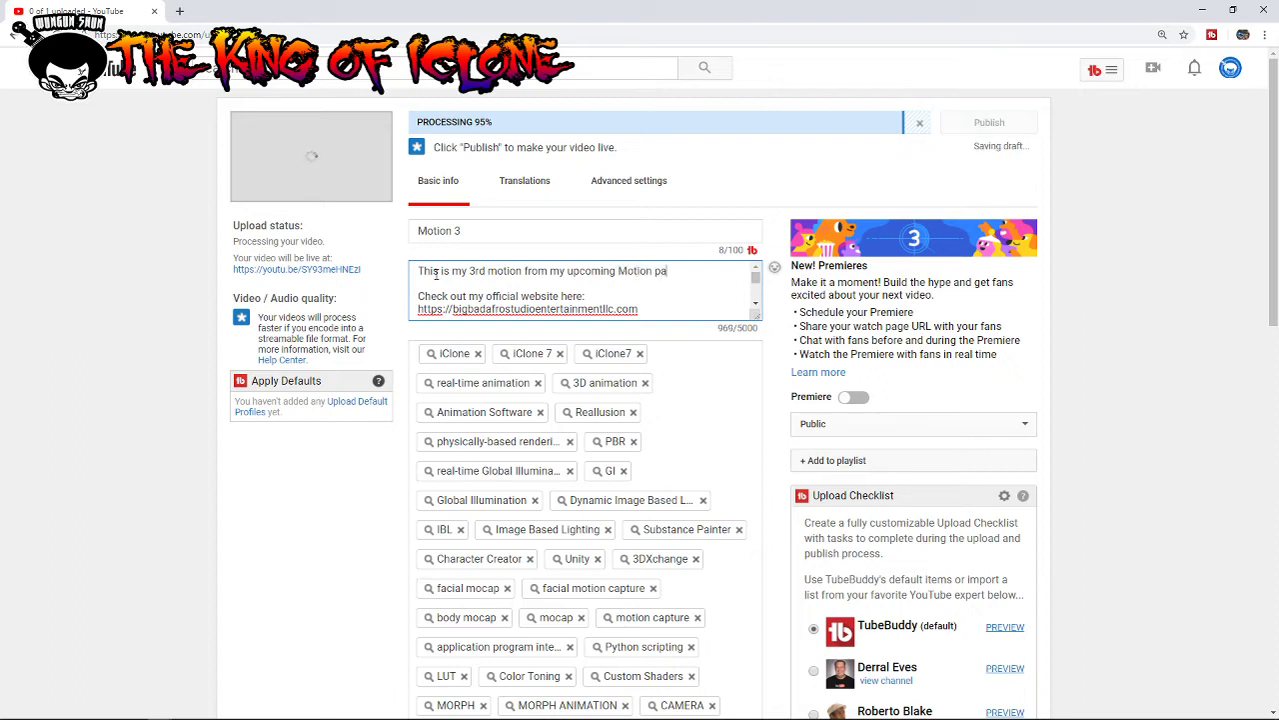
pyautogui.write('ck enjoy!')
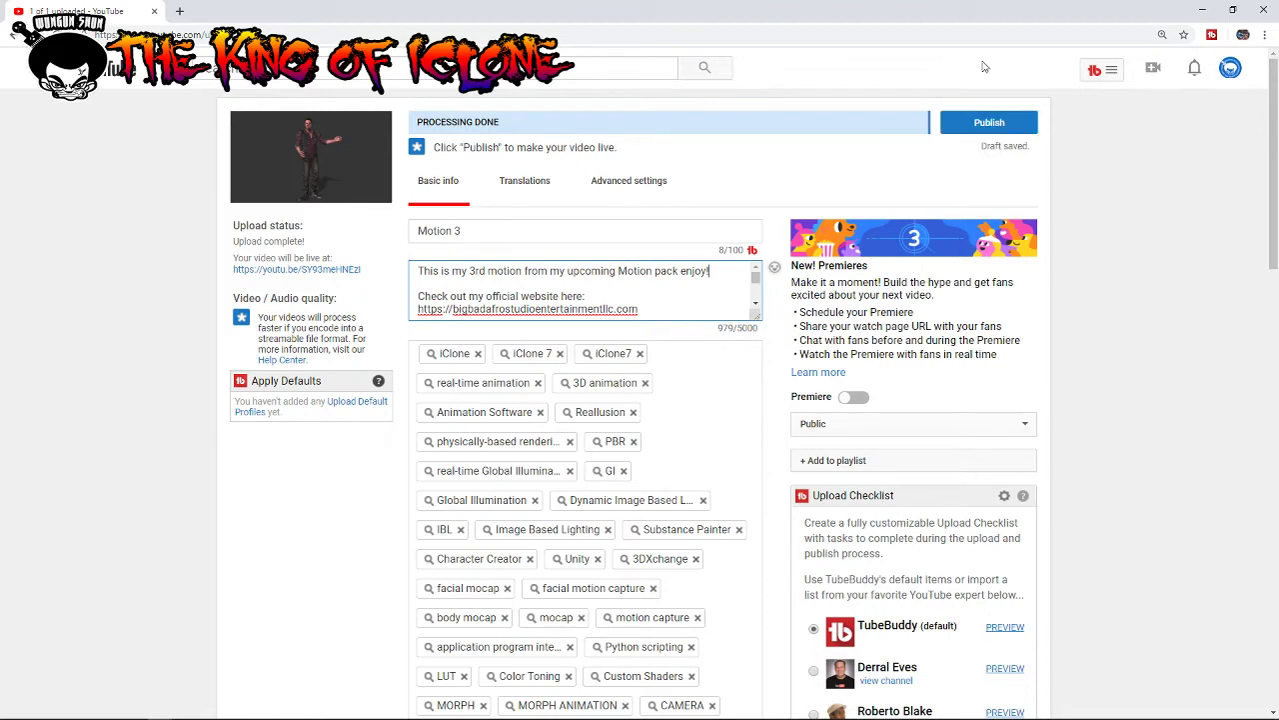
# Step: Publish Motion 3 and copy its share link
pyautogui.click(1008, 124)
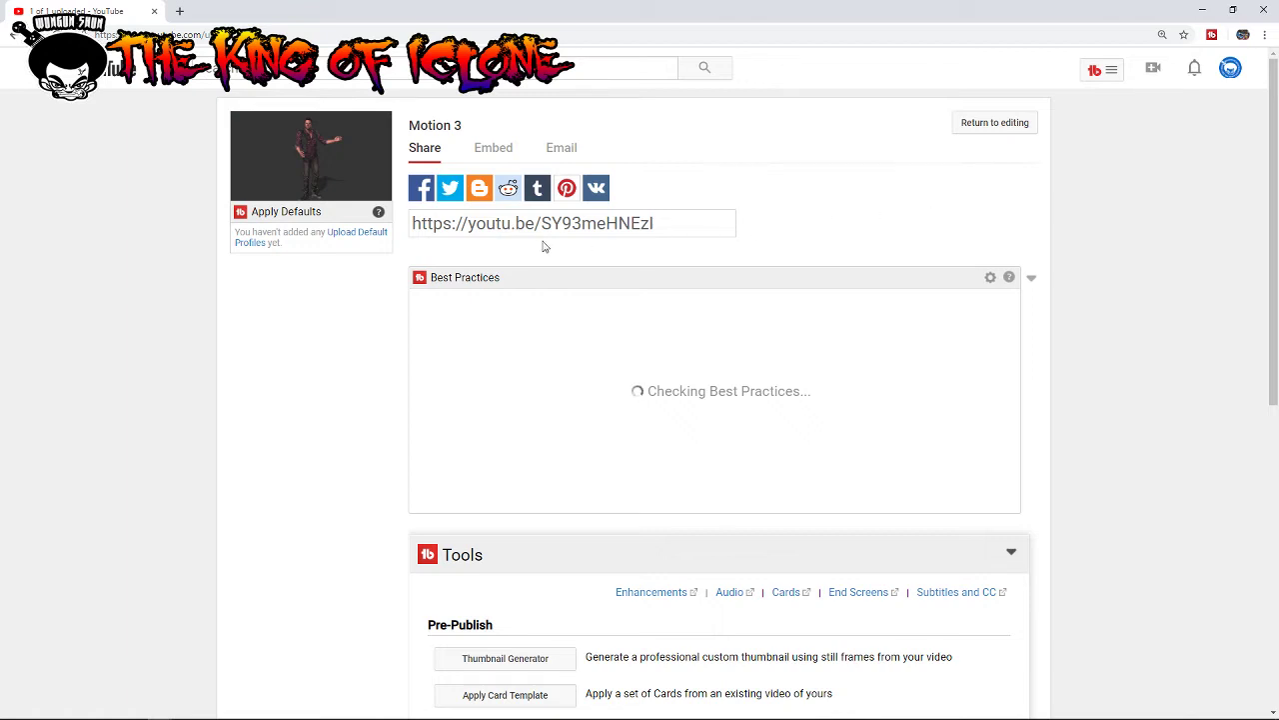
pyautogui.click(471, 224)
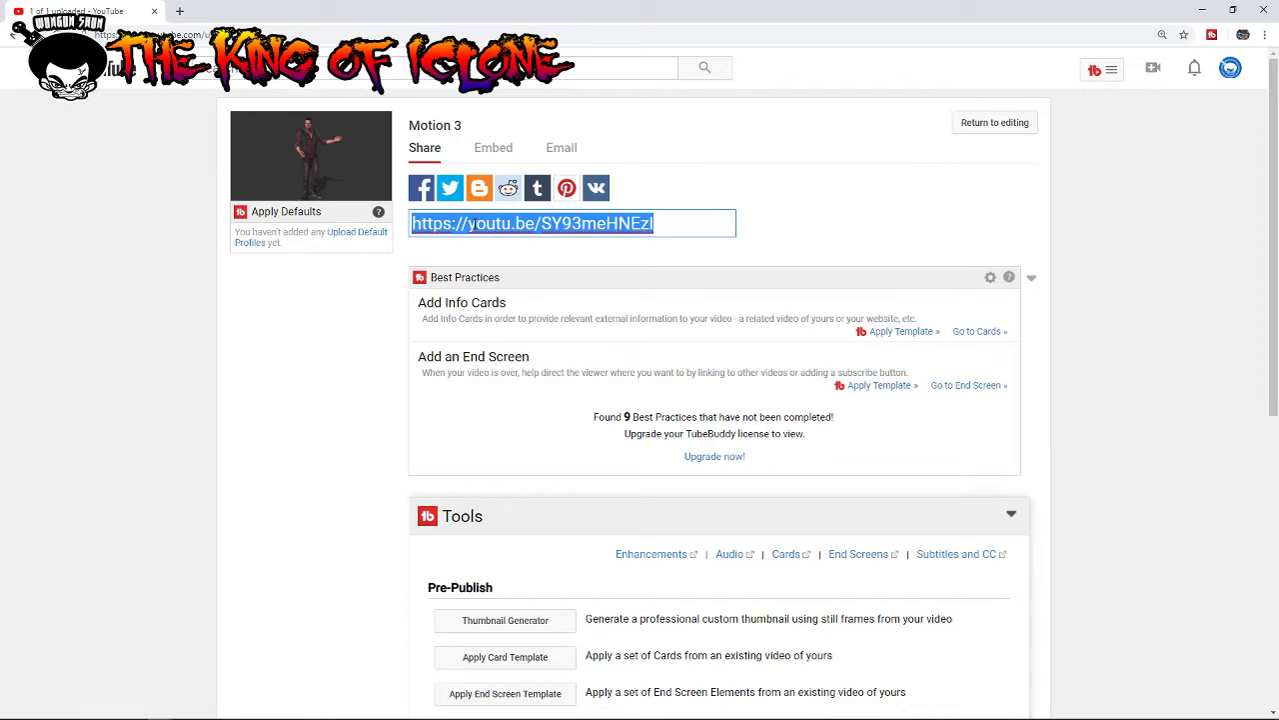
pyautogui.rightClick(471, 224)
pyautogui.press('Escape')
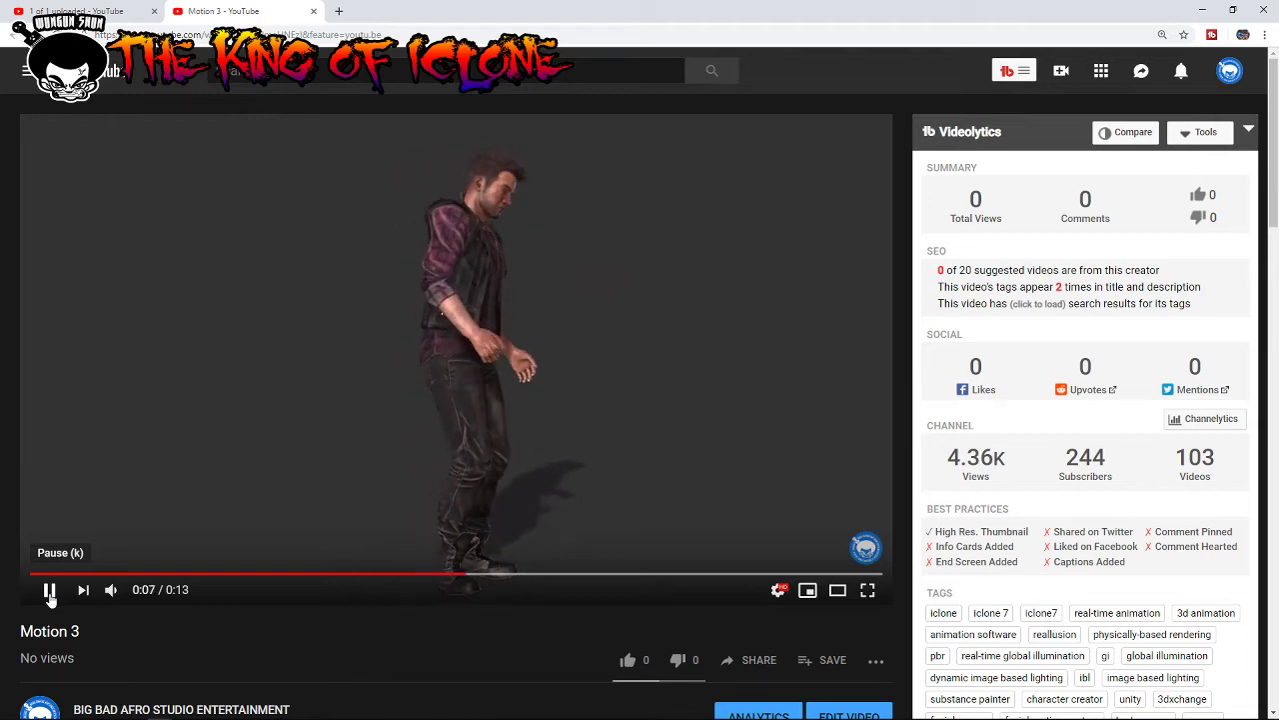
# Step: Pause the published video in the second tab and return to the share page
pyautogui.scroll(-2, 240, 565)
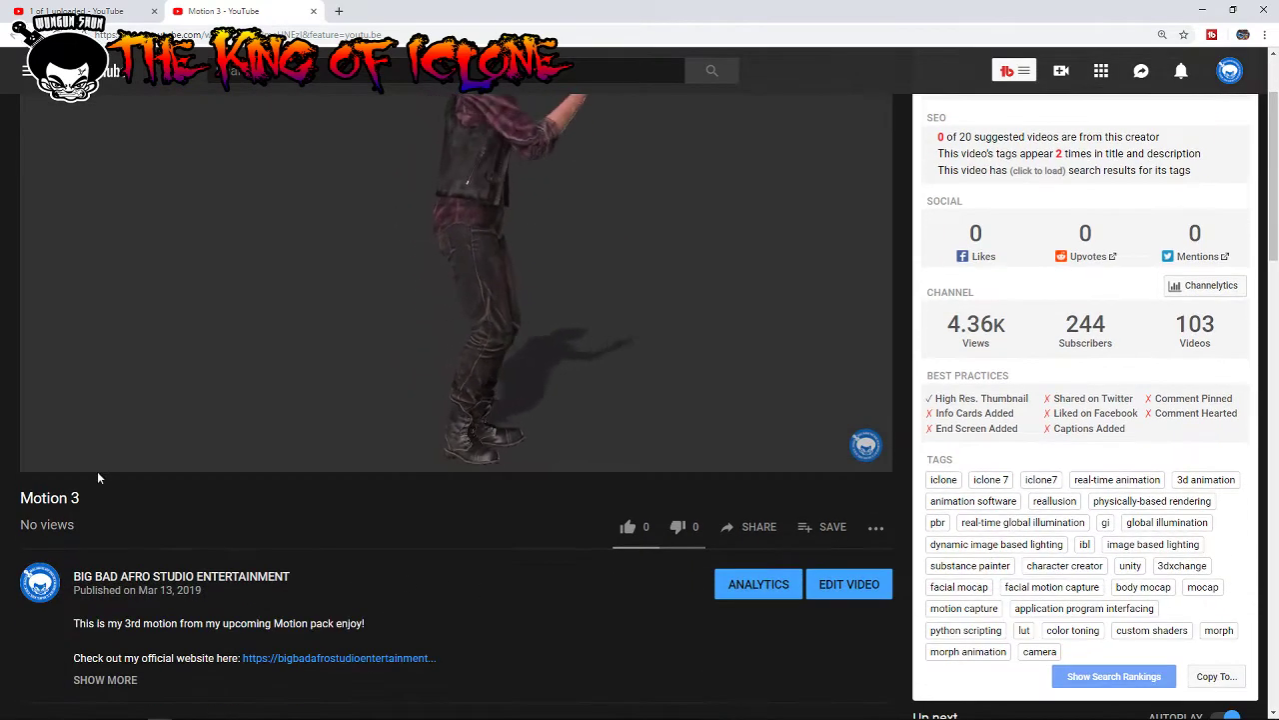
pyautogui.click(48, 456)
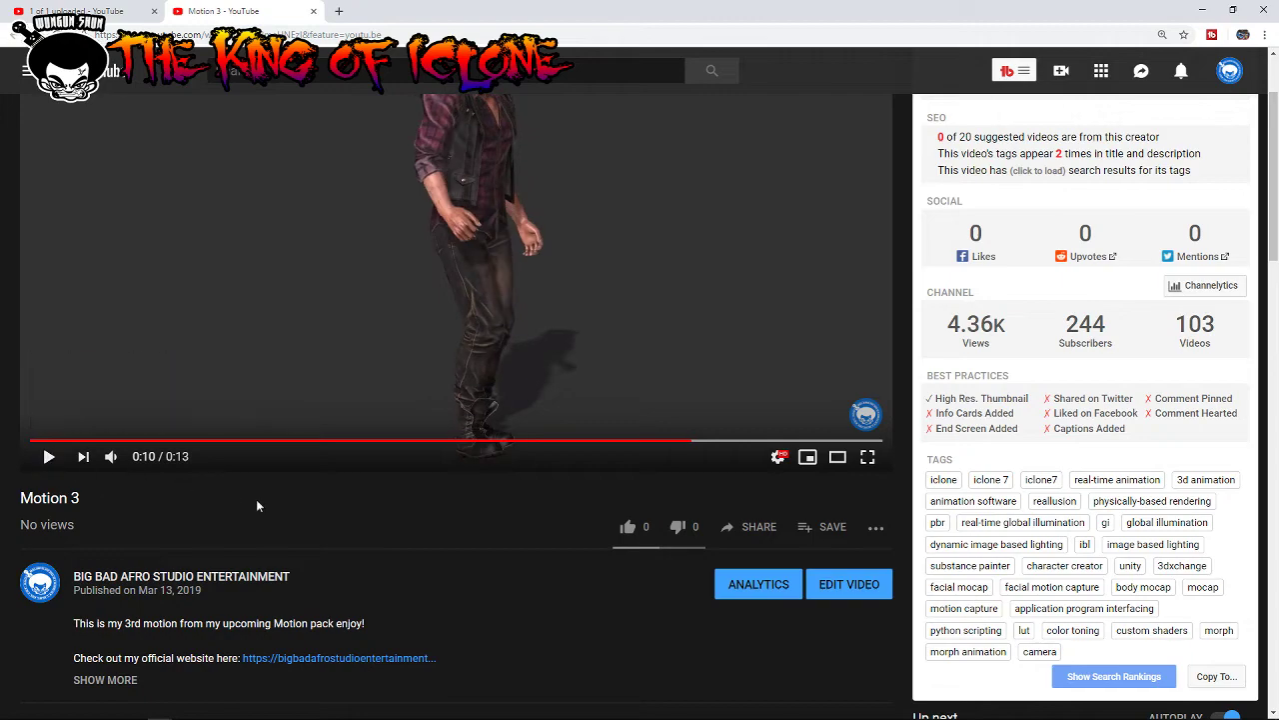
pyautogui.scroll(2, 256, 506)
pyautogui.click(87, 11)
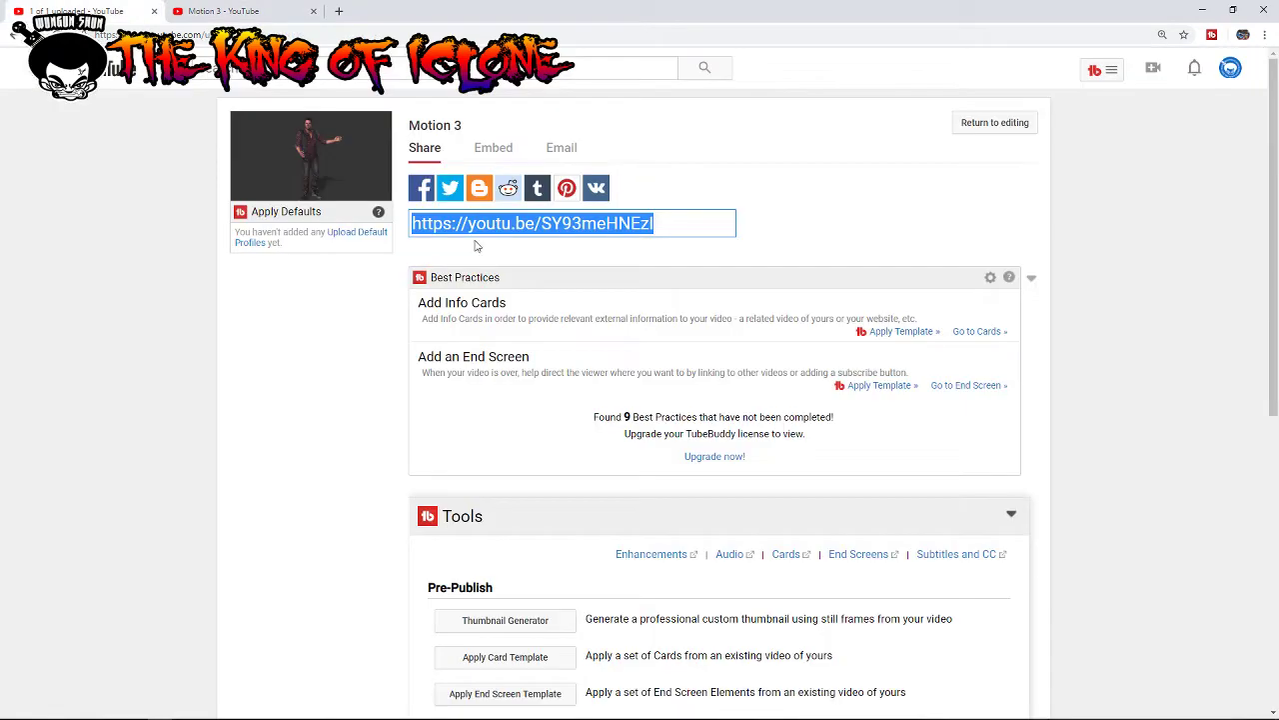
# Step: Change the video title to 'Motion 3 Using Perception Neuron!' and save the changes
pyautogui.click(962, 134)
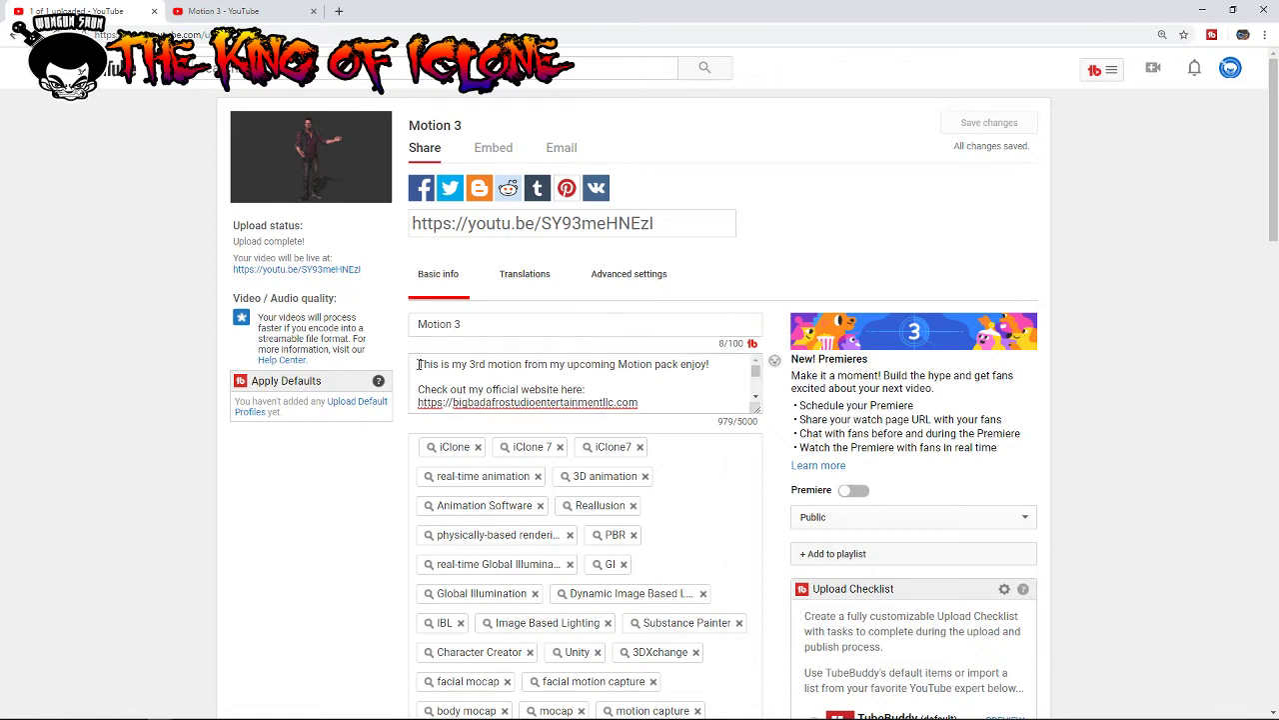
pyautogui.click(466, 325)
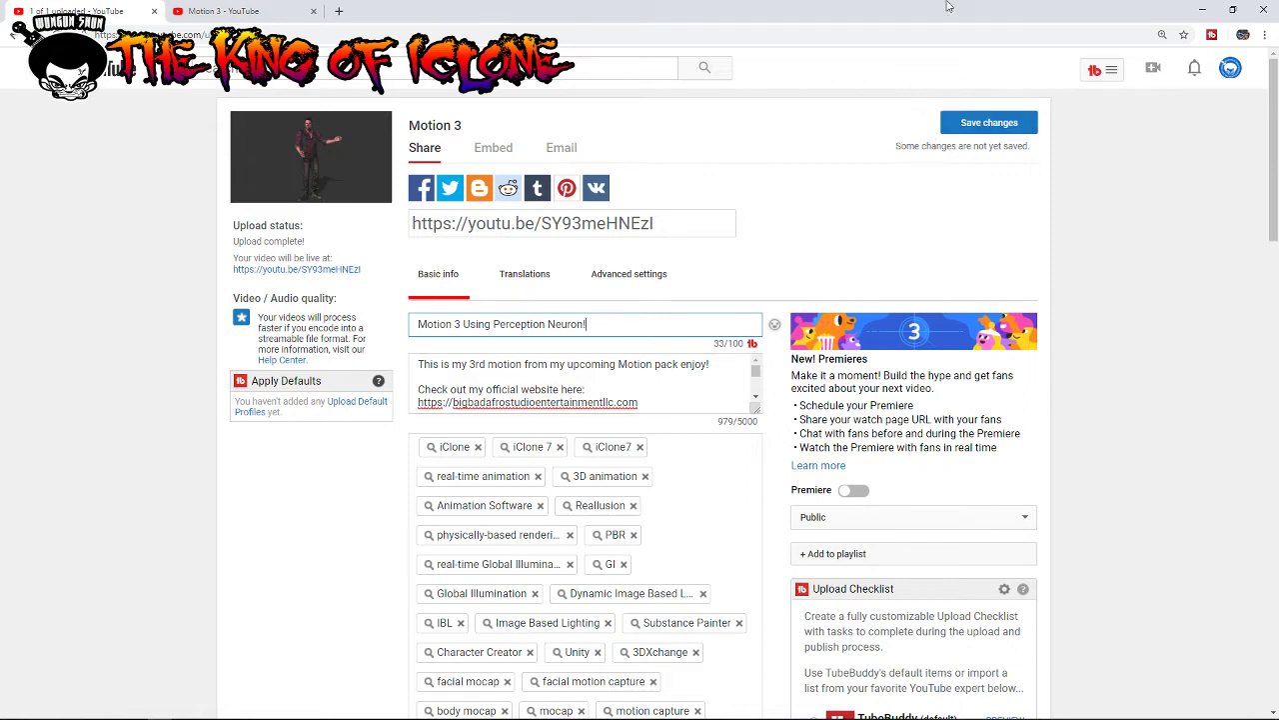
pyautogui.click(962, 123)
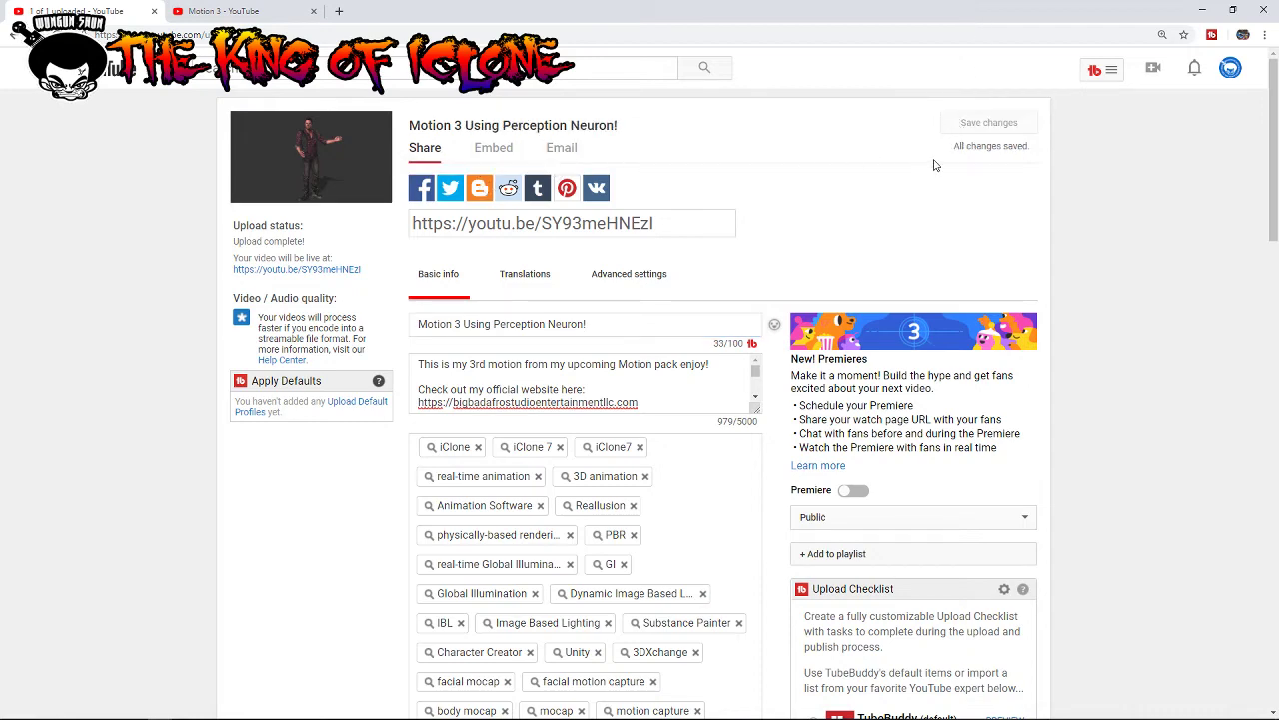
pyautogui.scroll(-3, 797, 334)
pyautogui.scroll(3, 751, 366)
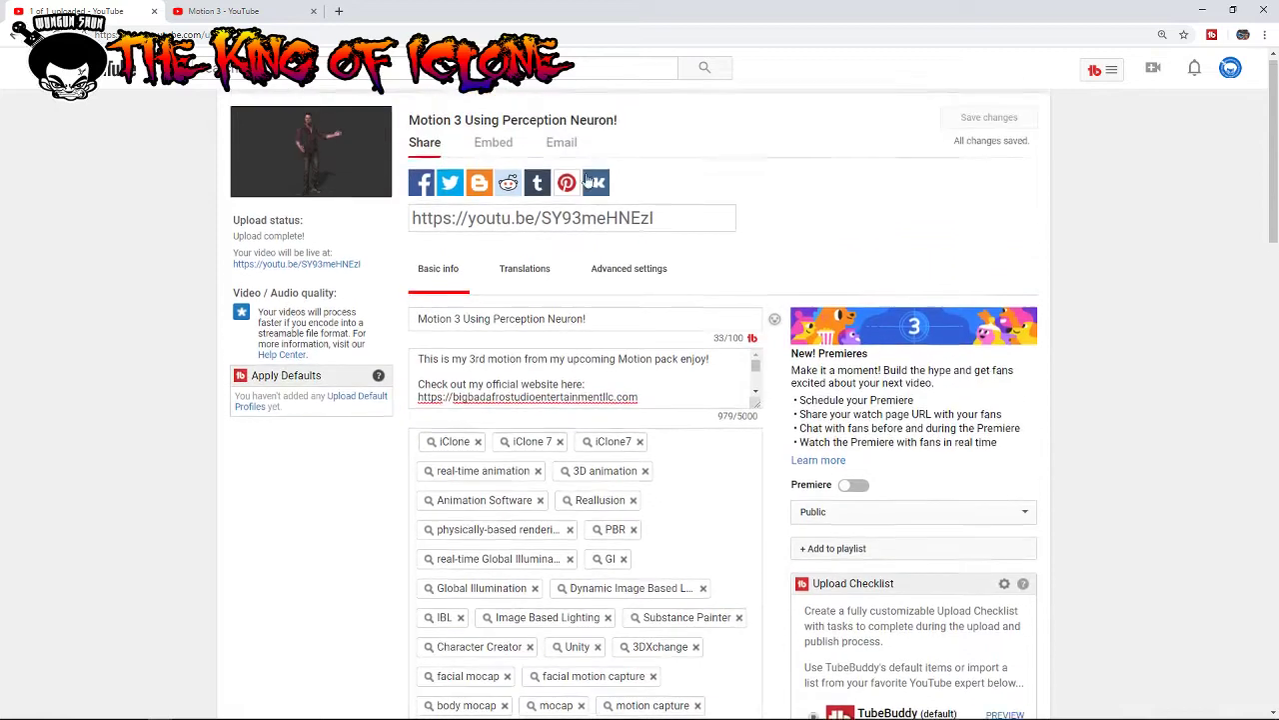
pyautogui.click(250, 11)
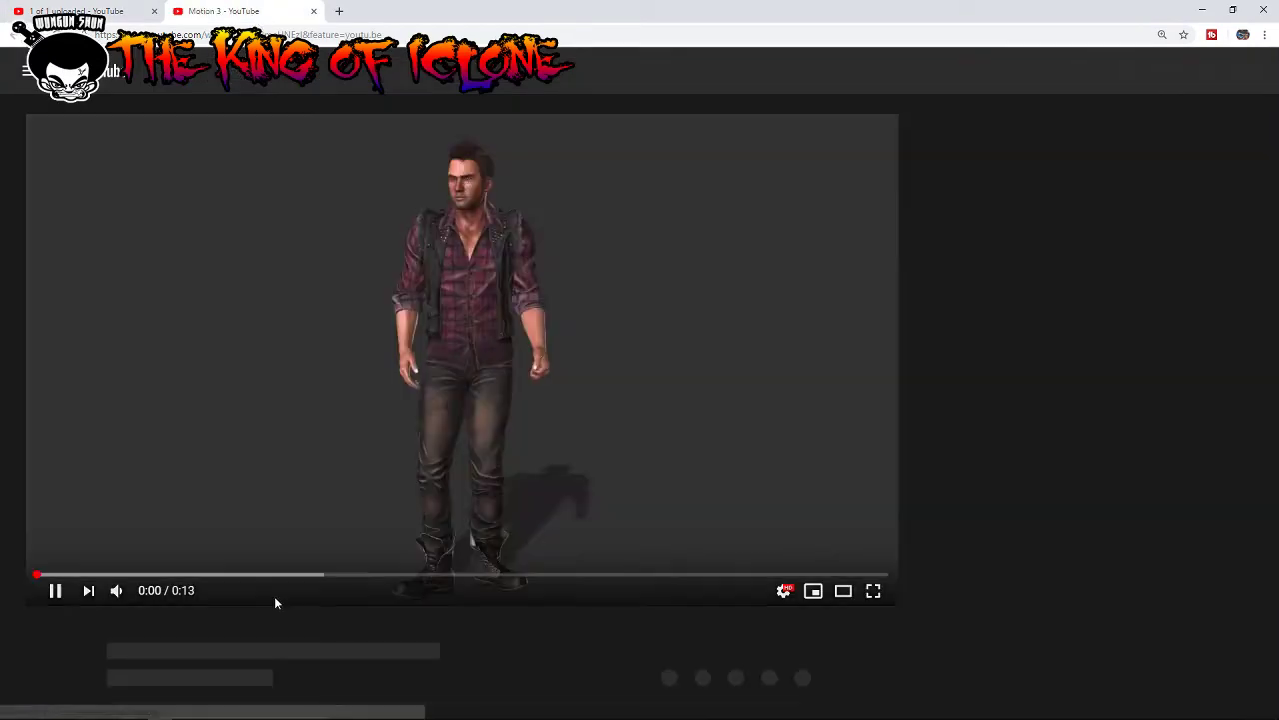
# Step: Check the watch page and Edit Video view to confirm the new title
pyautogui.scroll(-2, 244, 639)
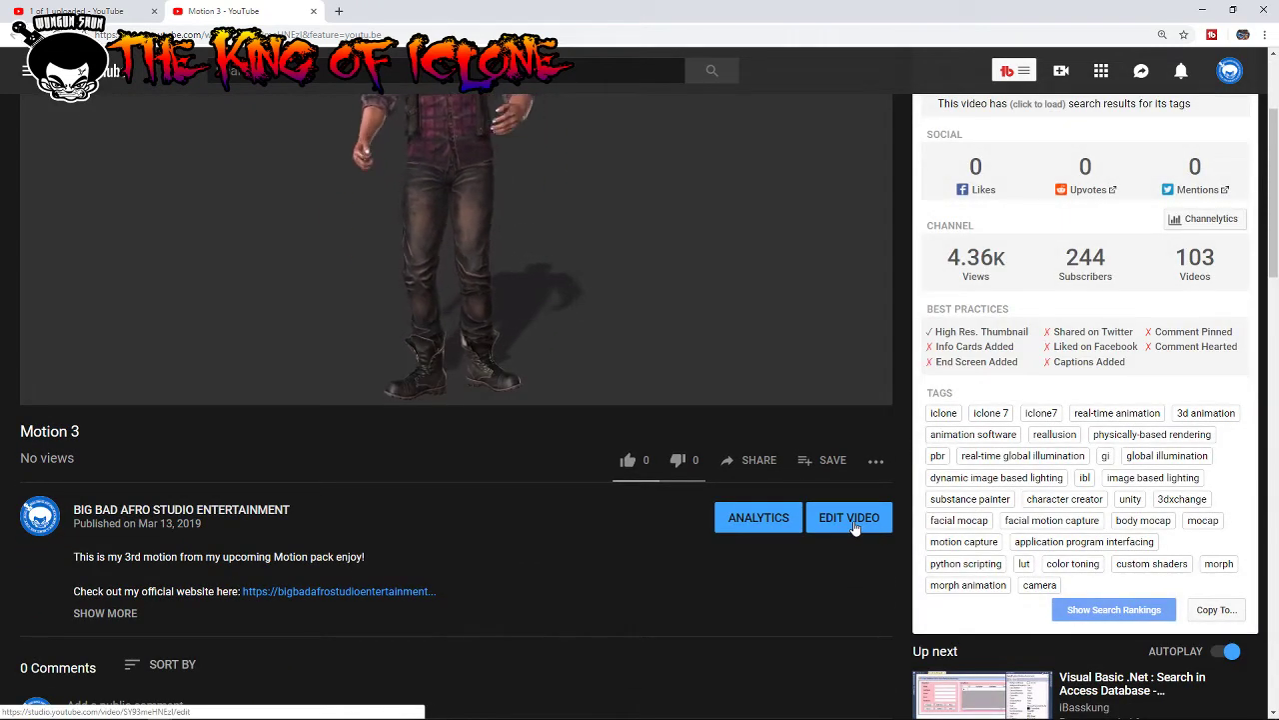
pyautogui.click(848, 533)
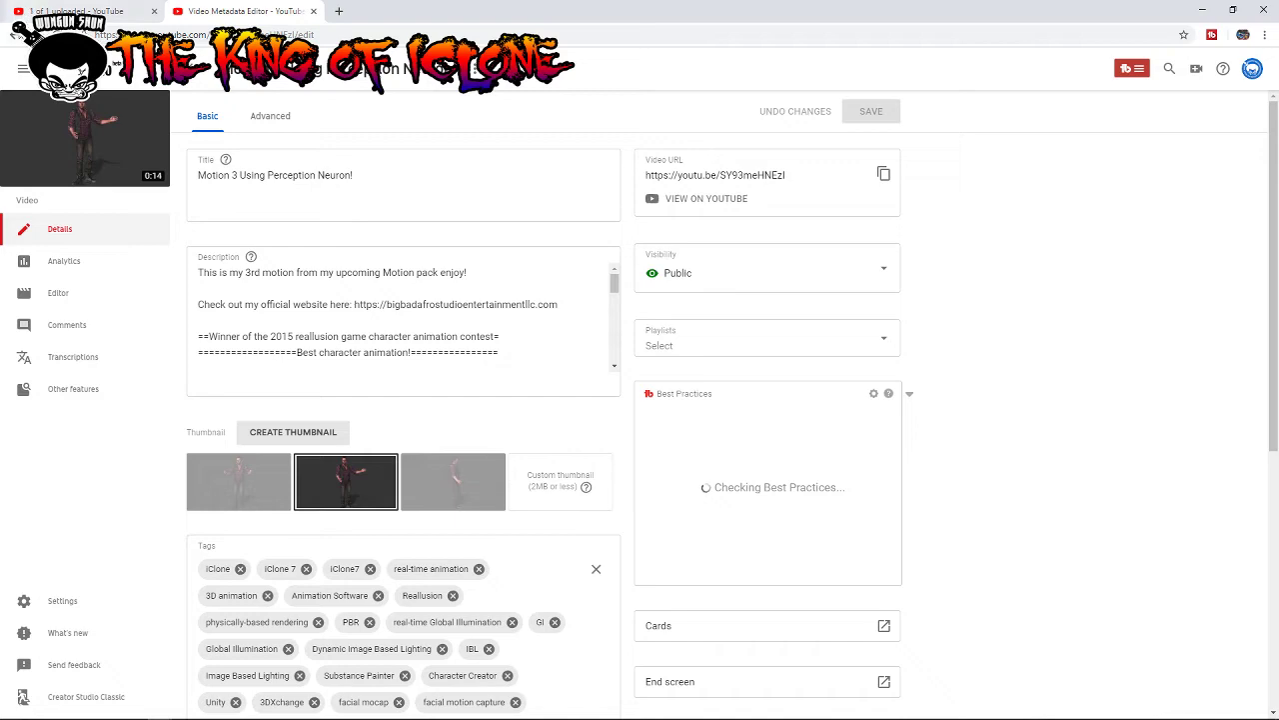
pyautogui.click(16, 38)
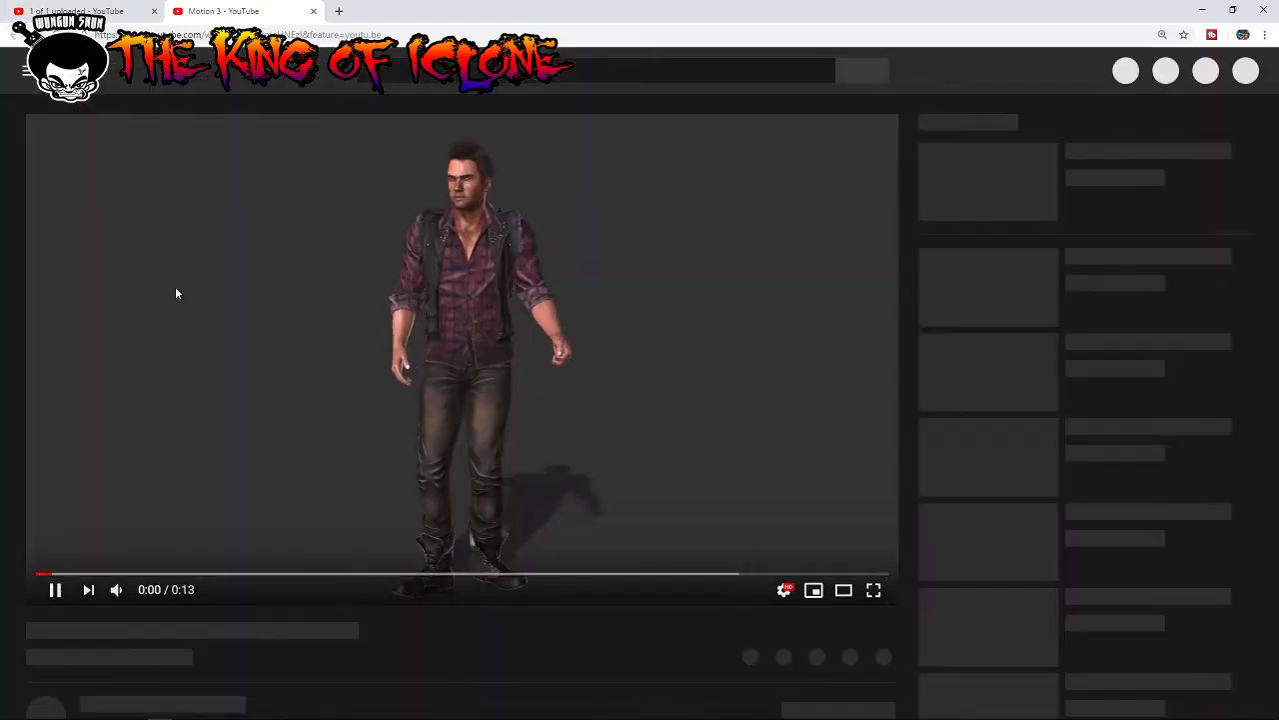
pyautogui.scroll(-1, 227, 446)
pyautogui.scroll(-1, 230, 449)
pyautogui.scroll(-1, 230, 448)
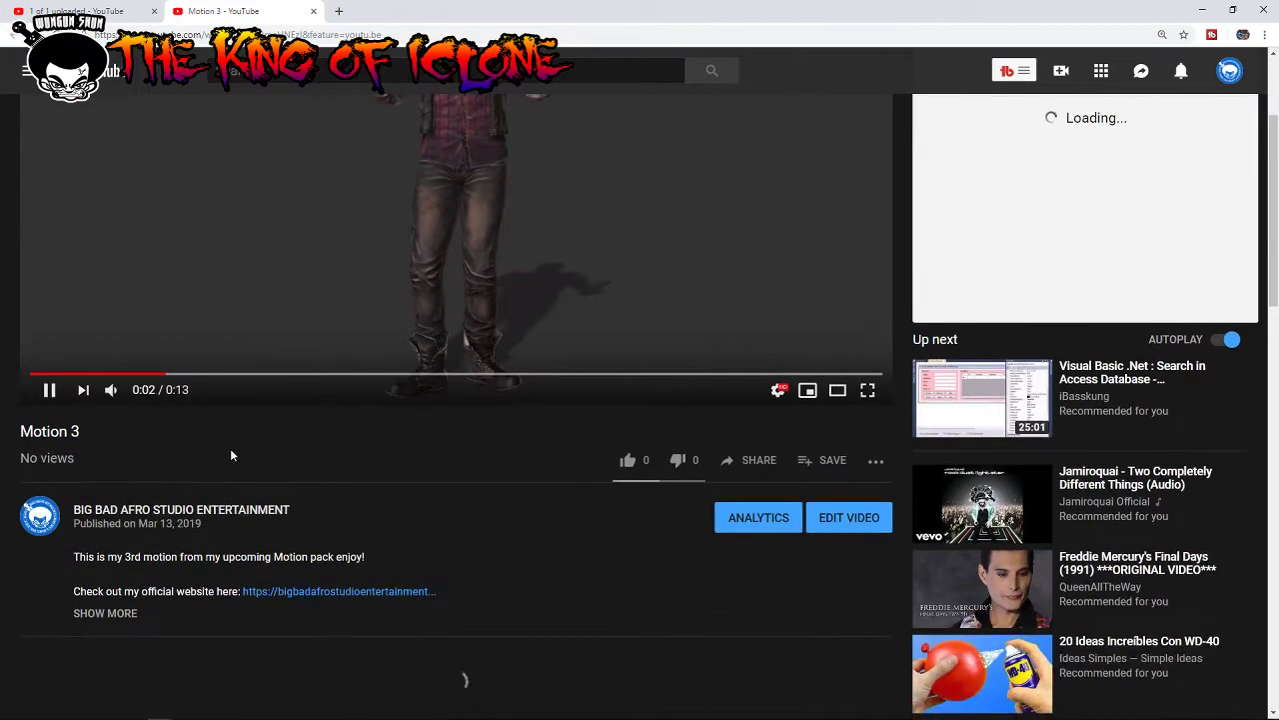
pyautogui.scroll(1, 230, 448)
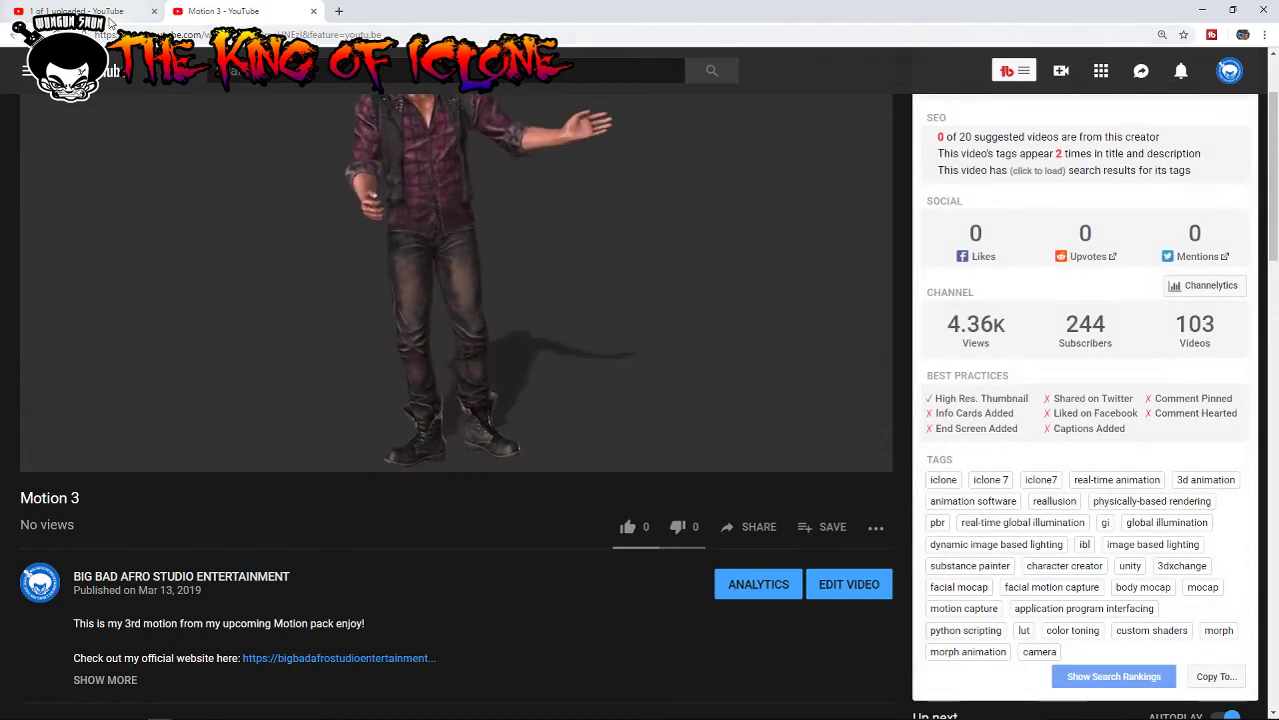
# Step: Close the watch page tab and select the video's short link in the upload editor
pyautogui.click(313, 11)
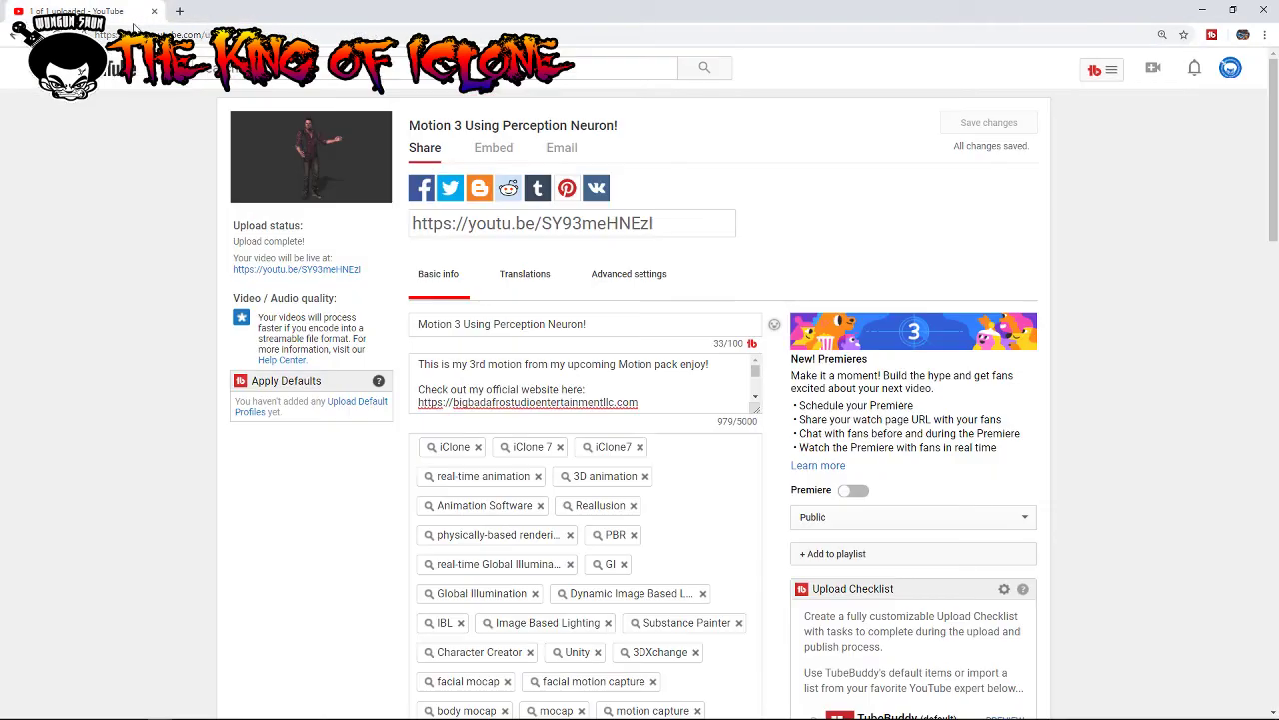
pyautogui.click(500, 223)
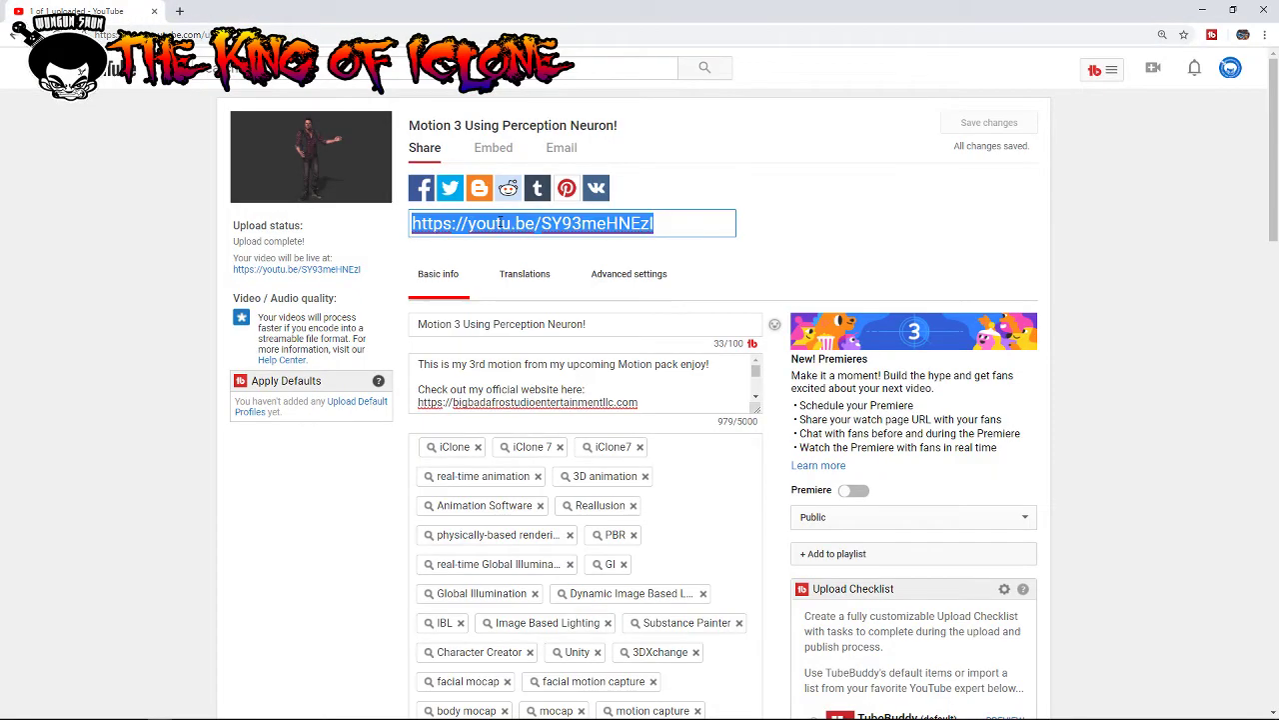
pyautogui.rightClick(498, 224)
# Step: Open the short link, pause the video, copy its link via SHARE > COPY, and open a blank tab
pyautogui.click(564, 347)
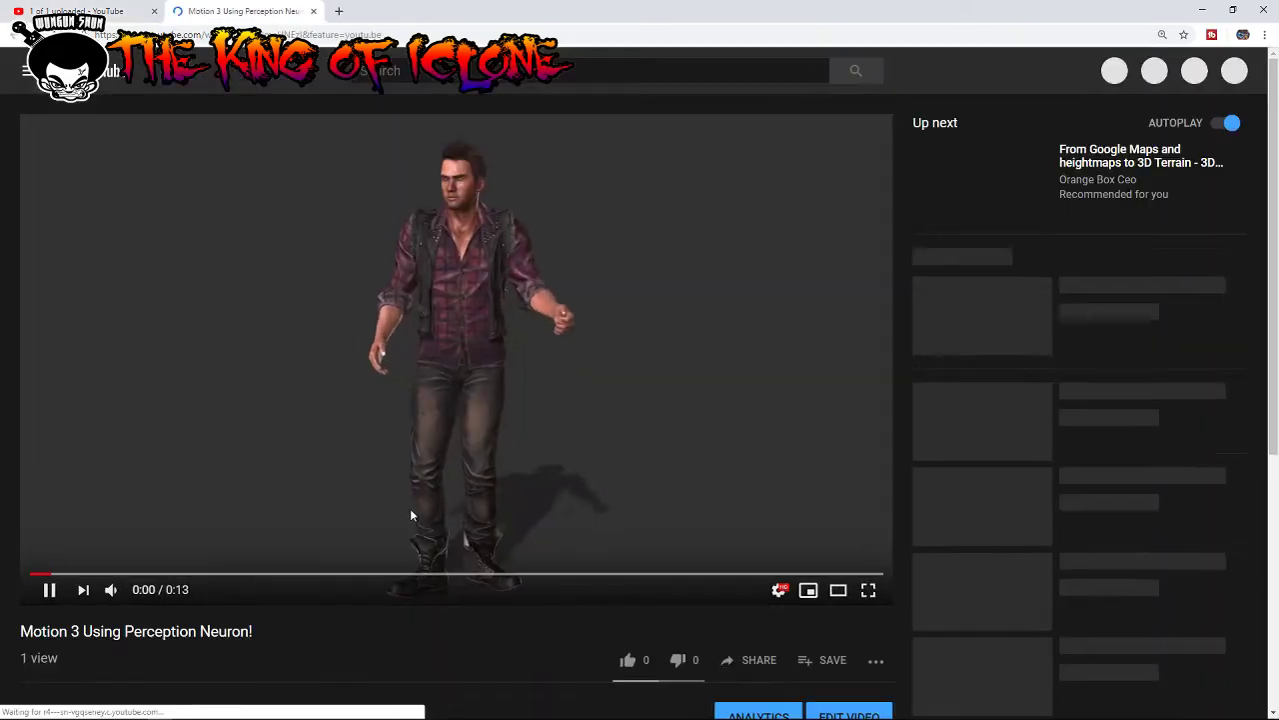
pyautogui.scroll(-3, 345, 602)
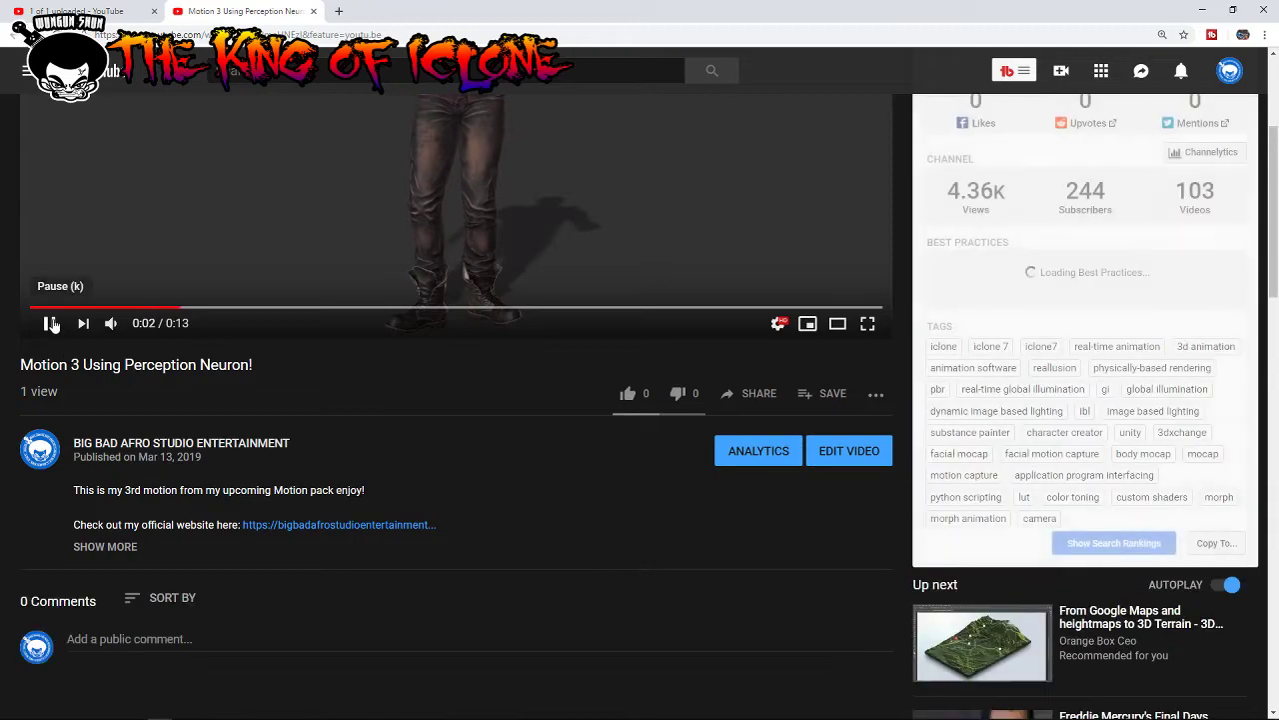
pyautogui.click(52, 325)
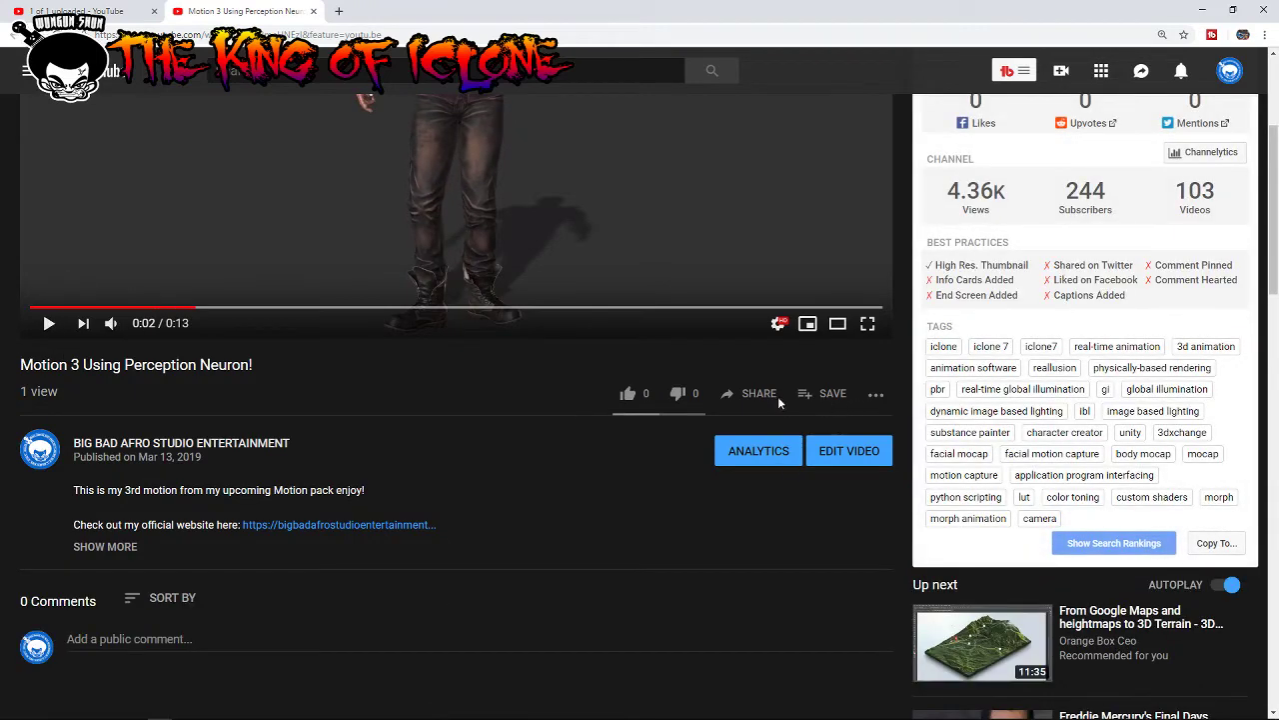
pyautogui.click(767, 394)
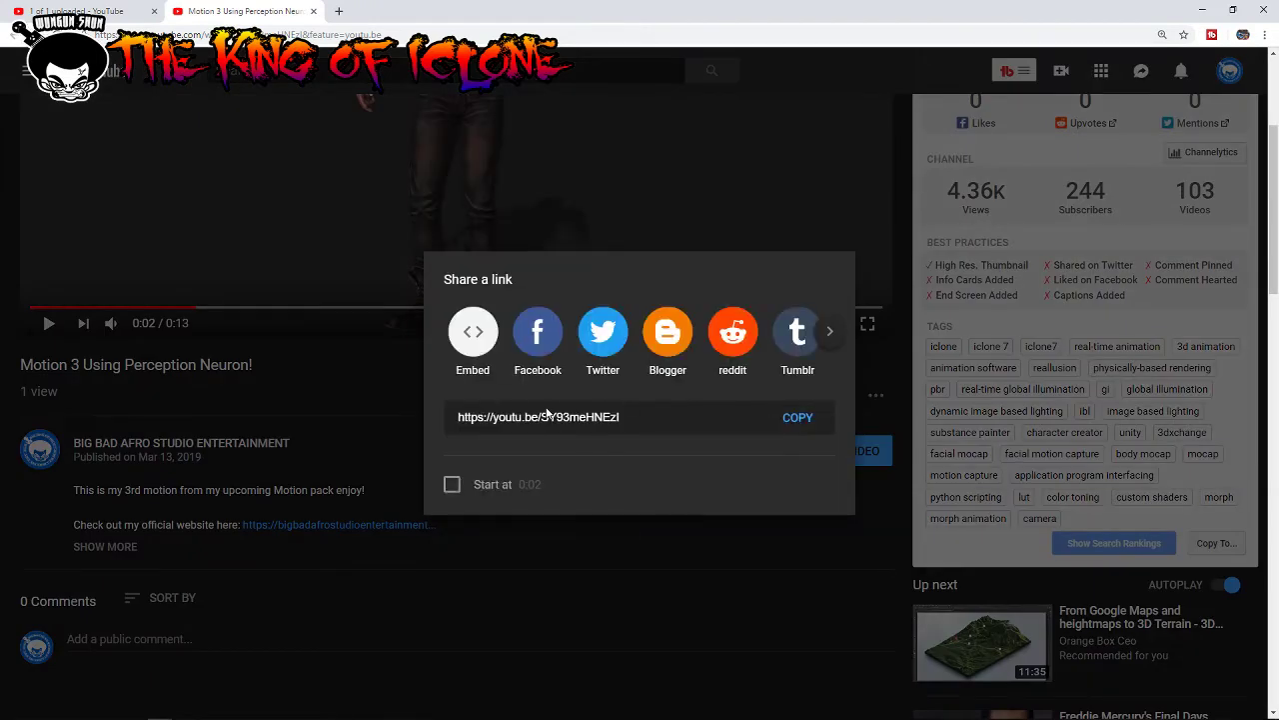
pyautogui.click(795, 424)
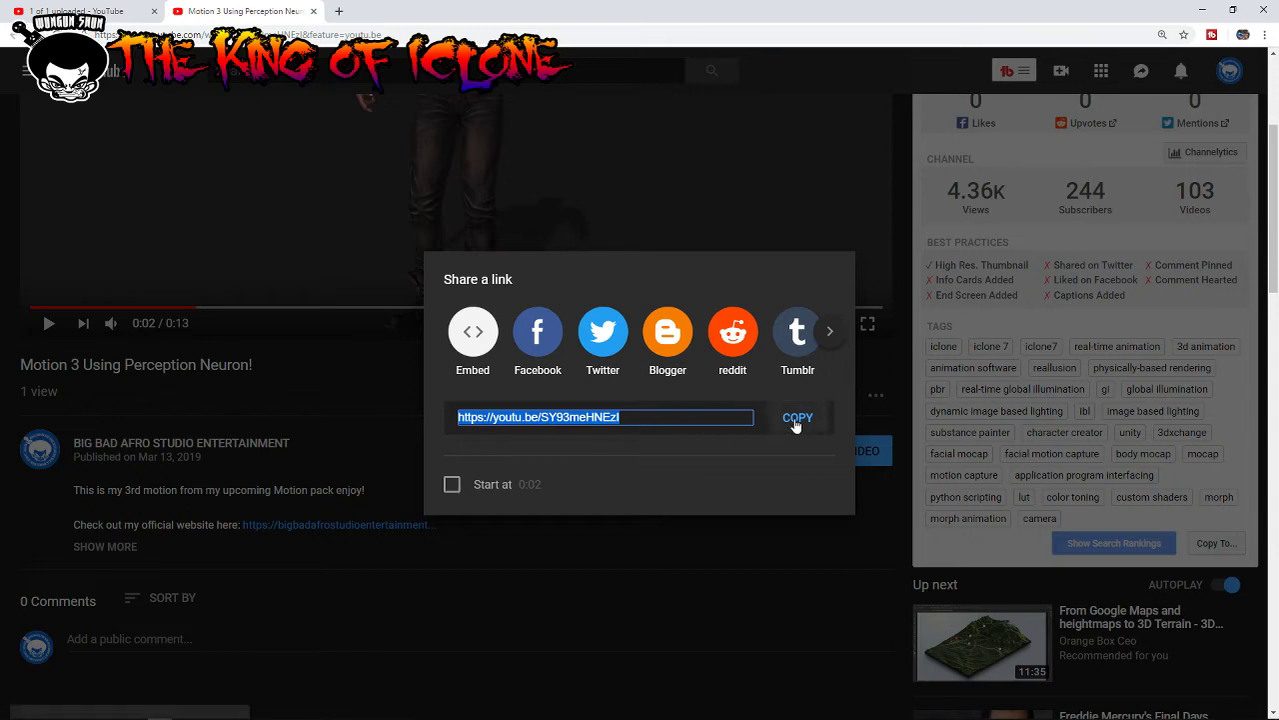
pyautogui.click(340, 14)
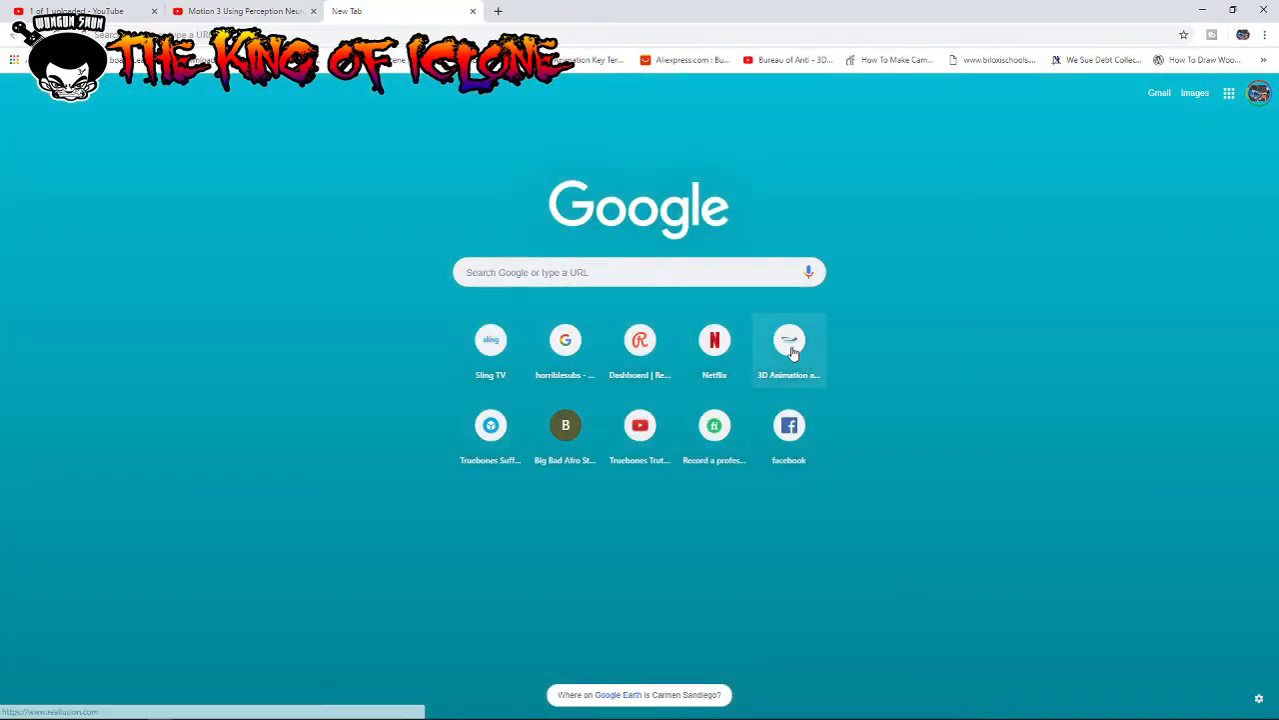
# Step: Go from the Reallusion website through Community and Forum to the Showcase Yourself board
pyautogui.click(791, 352)
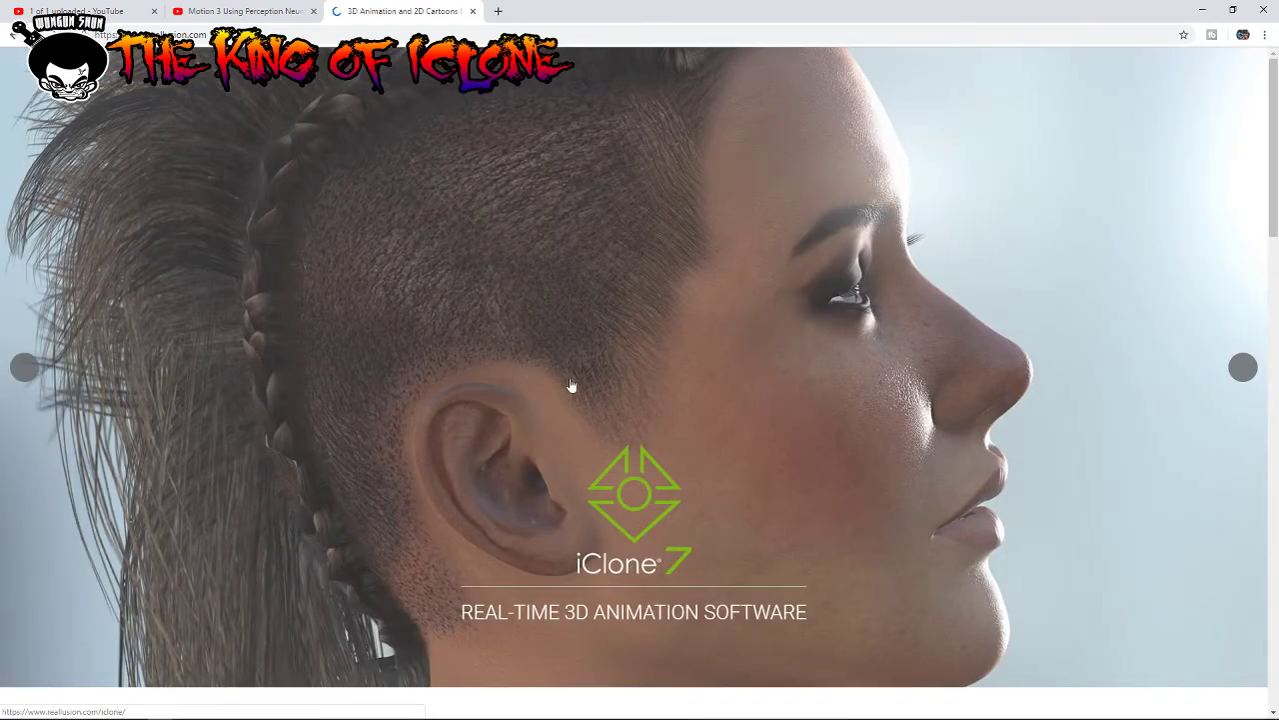
pyautogui.scroll(-3, 571, 386)
pyautogui.scroll(-1, 700, 395)
pyautogui.scroll(-2, 777, 403)
pyautogui.scroll(-2, 725, 403)
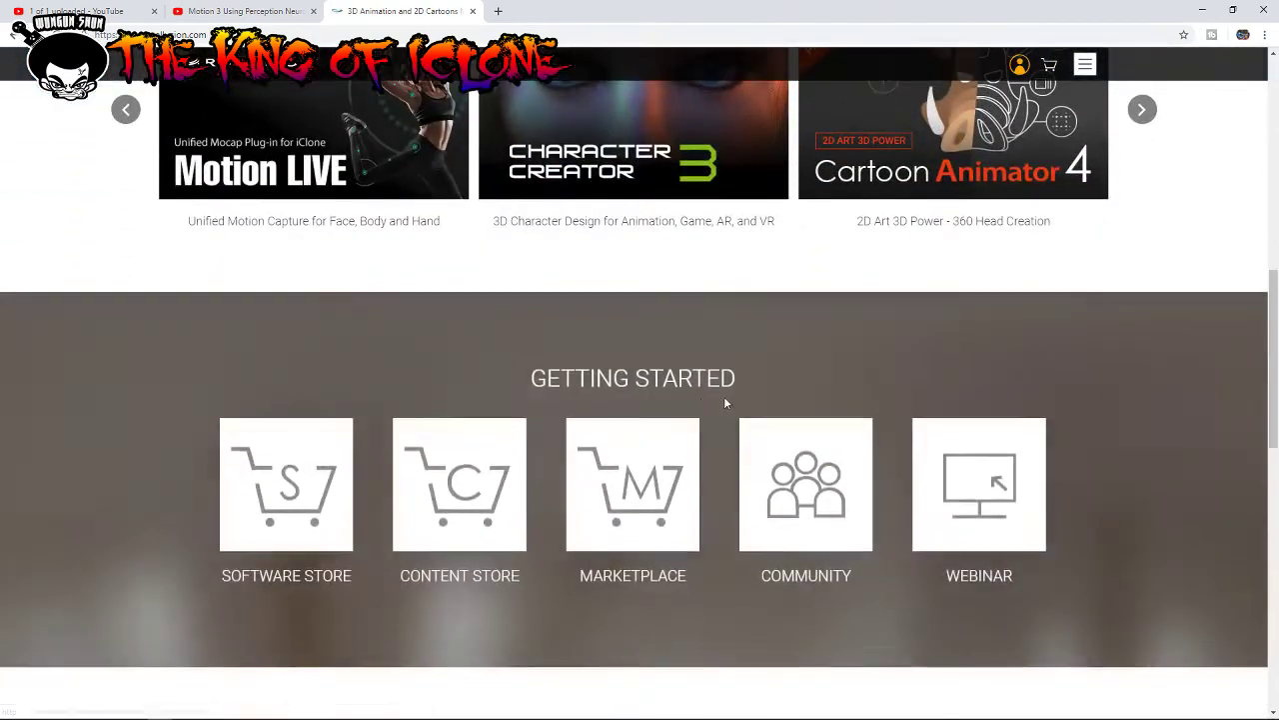
pyautogui.scroll(-1, 693, 394)
pyautogui.click(816, 383)
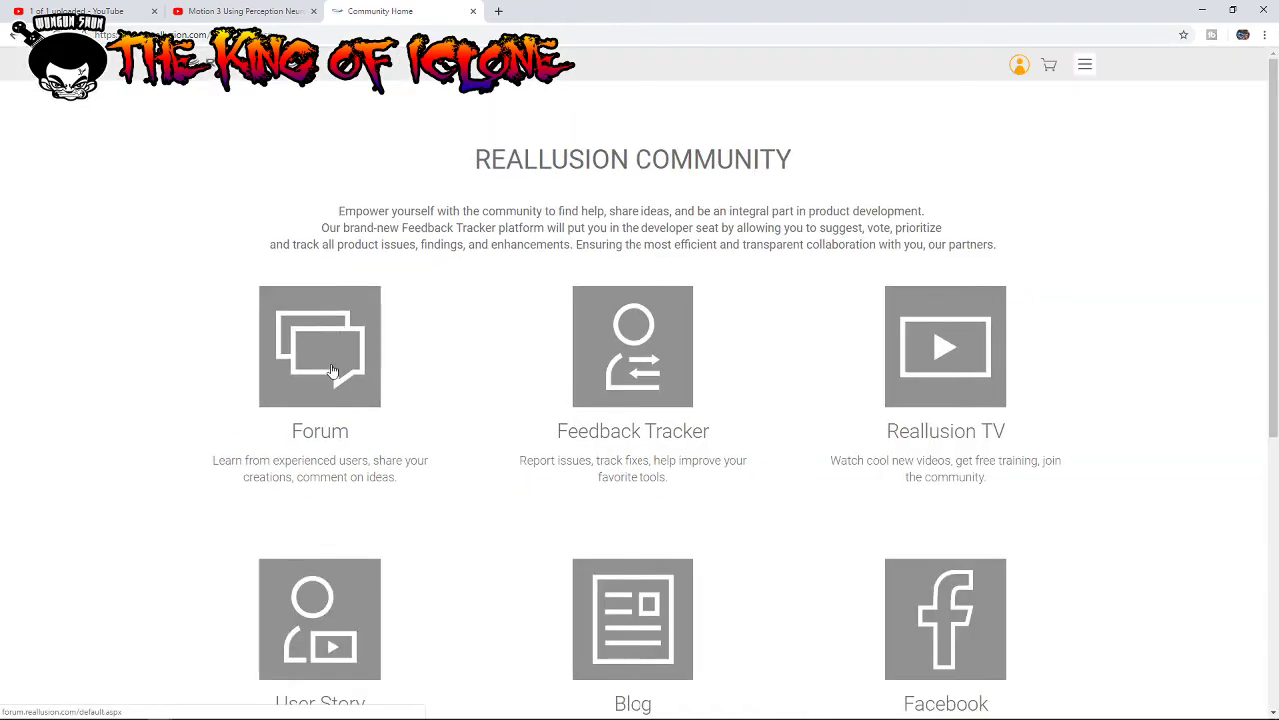
pyautogui.click(333, 371)
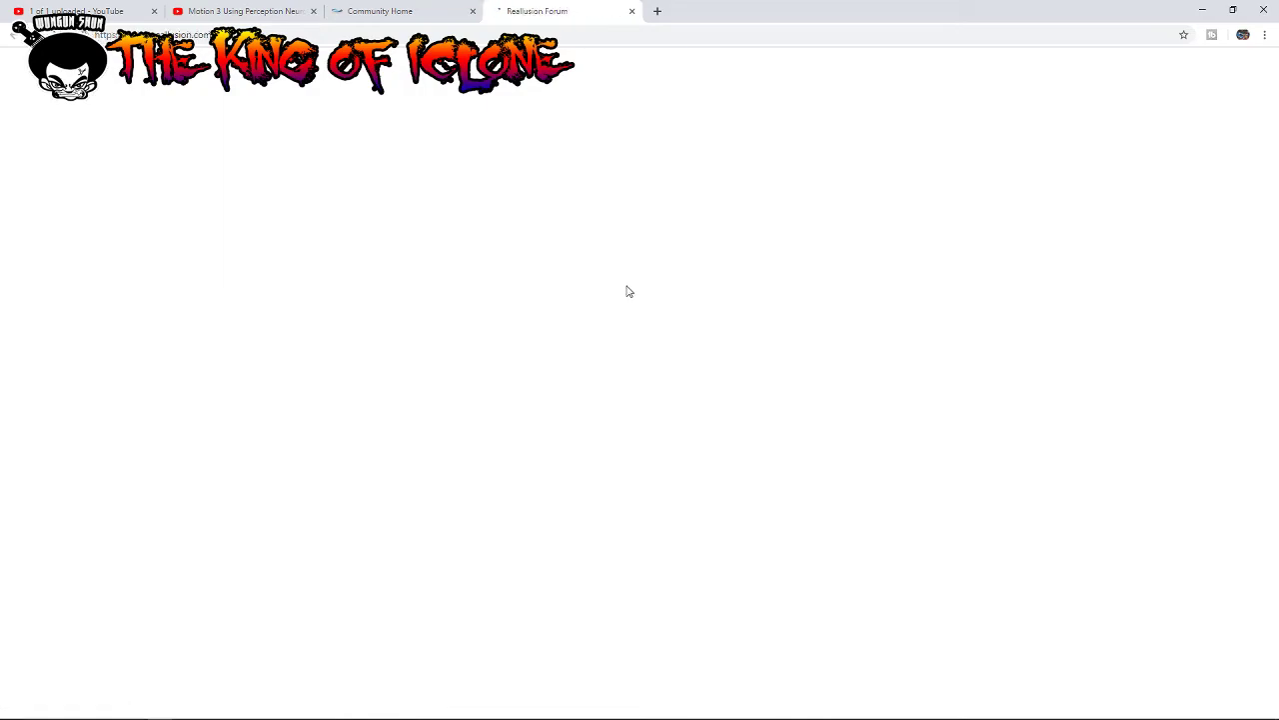
pyautogui.scroll(-5, 645, 421)
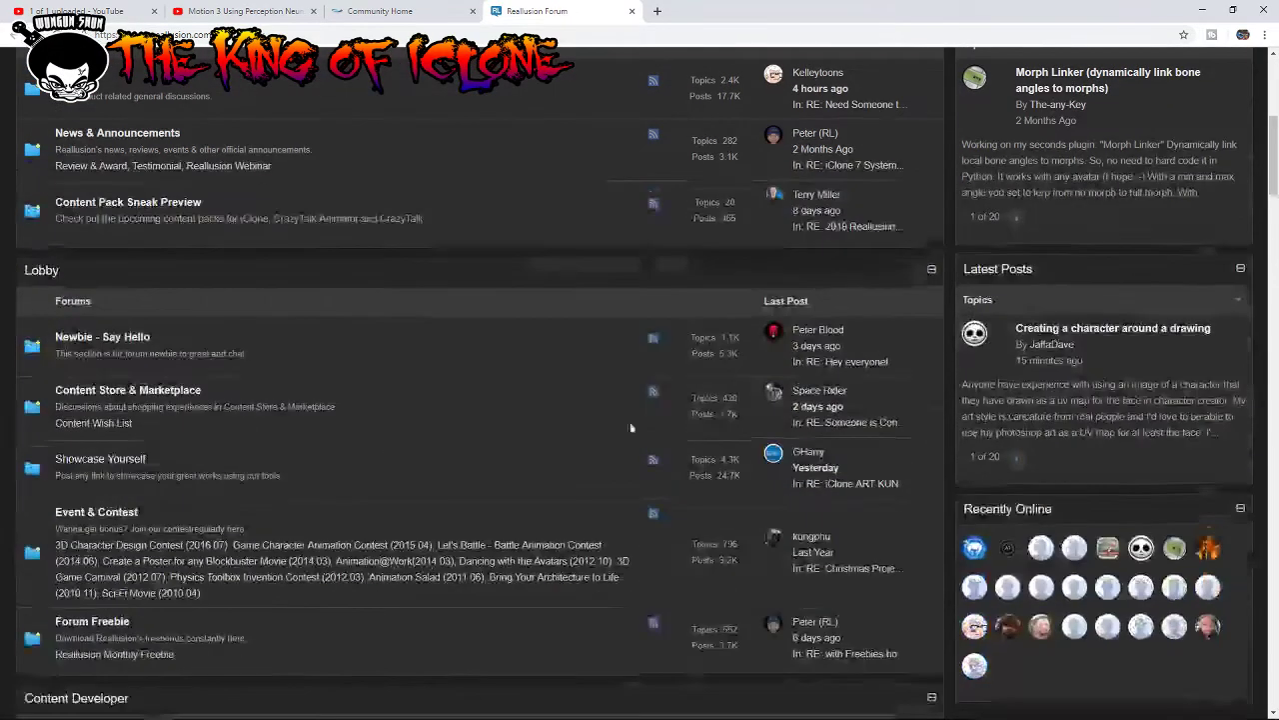
pyautogui.click(117, 461)
# Step: Post a new topic and enter the subject 'New motion made with Perception Neuron for upcoming conversation'
pyautogui.scroll(-1, 568, 463)
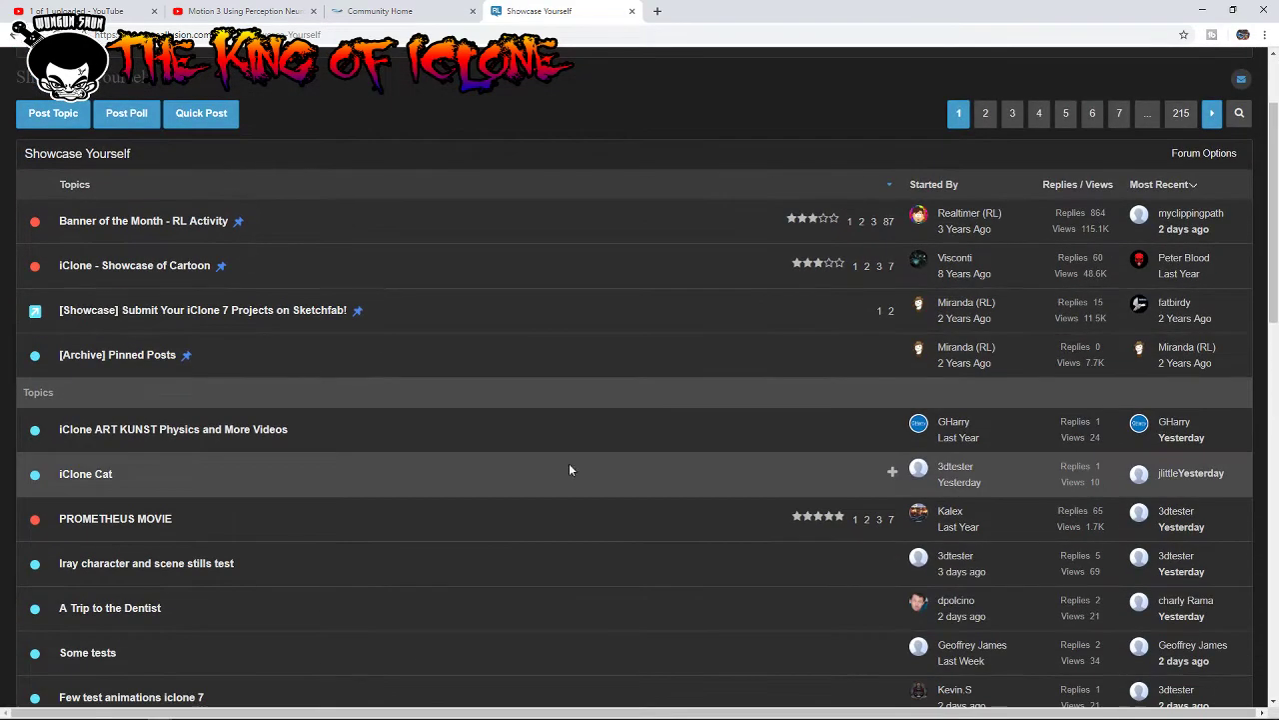
pyautogui.click(50, 115)
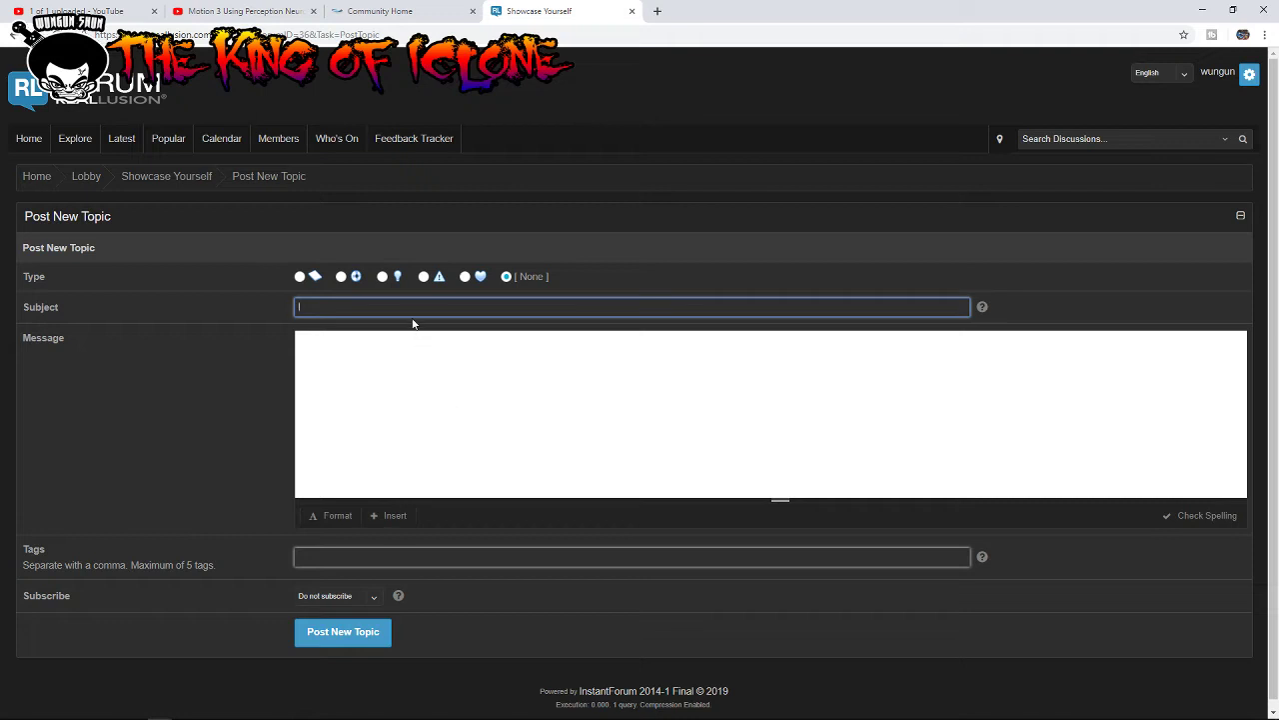
pyautogui.click(415, 311)
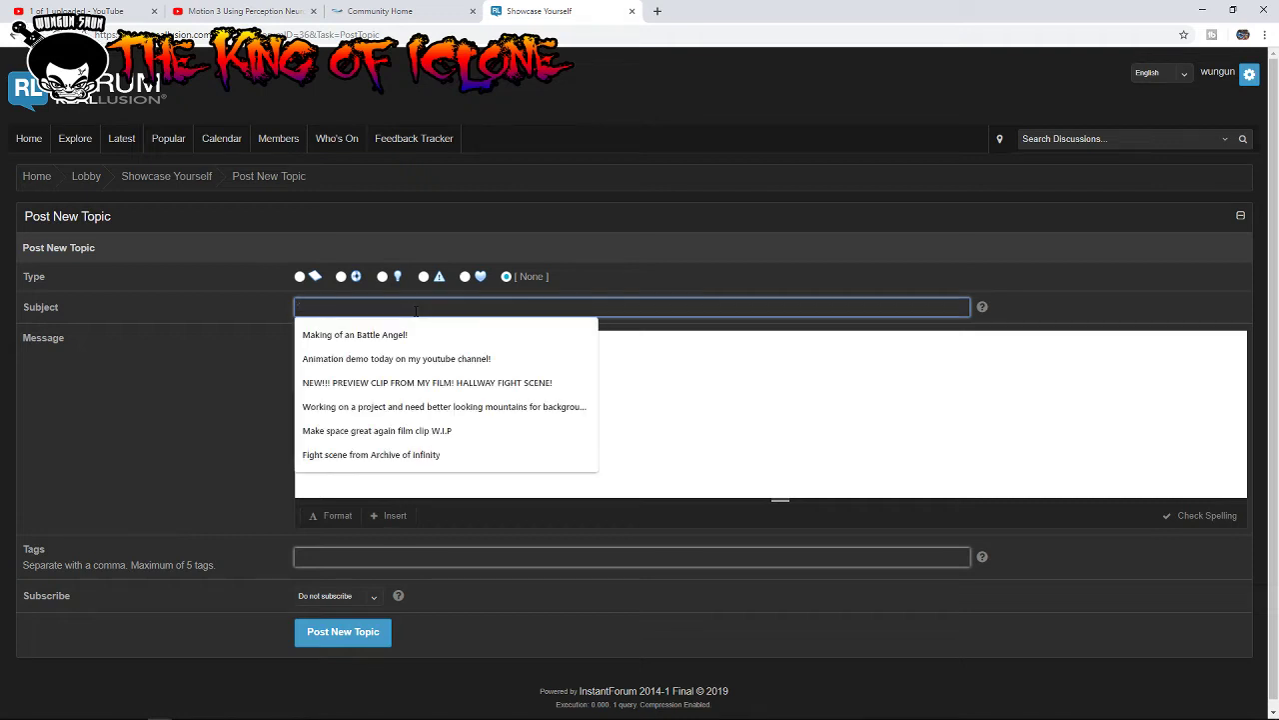
pyautogui.write('New im')
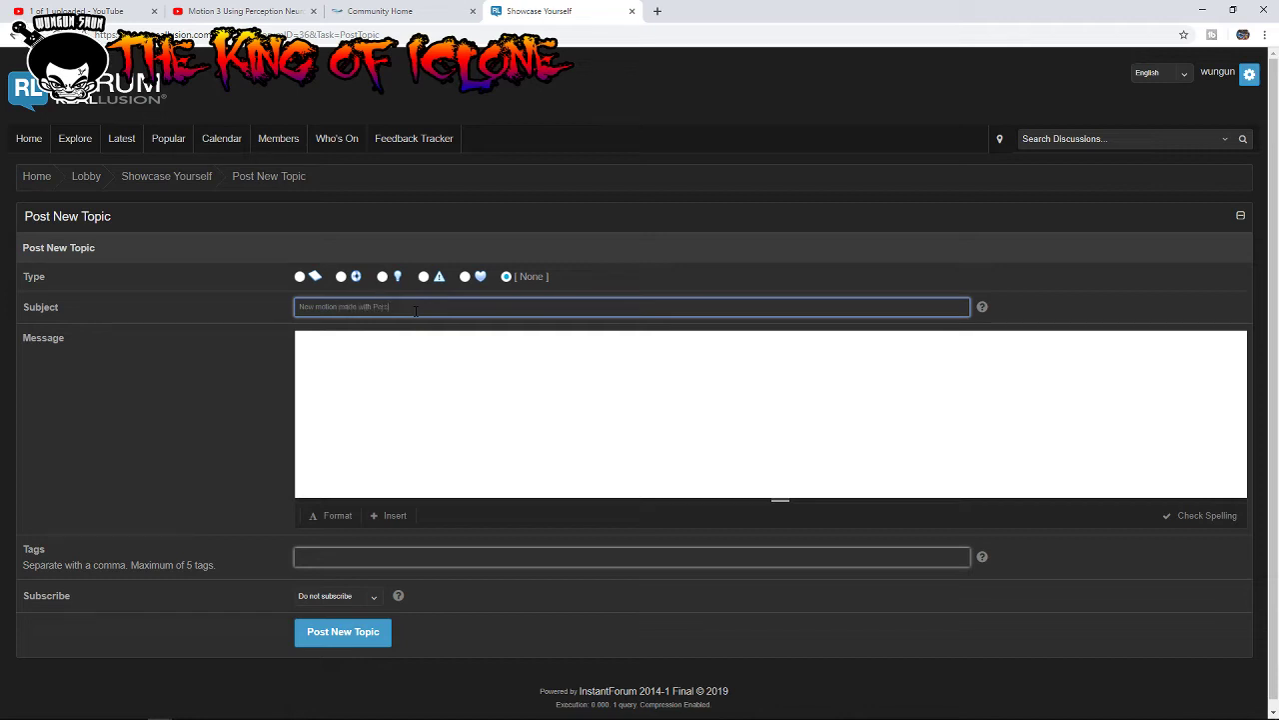
pyautogui.write('ion')
pyautogui.write(' Neuron for upc')
pyautogui.write('oming con')
pyautogui.write('versation')
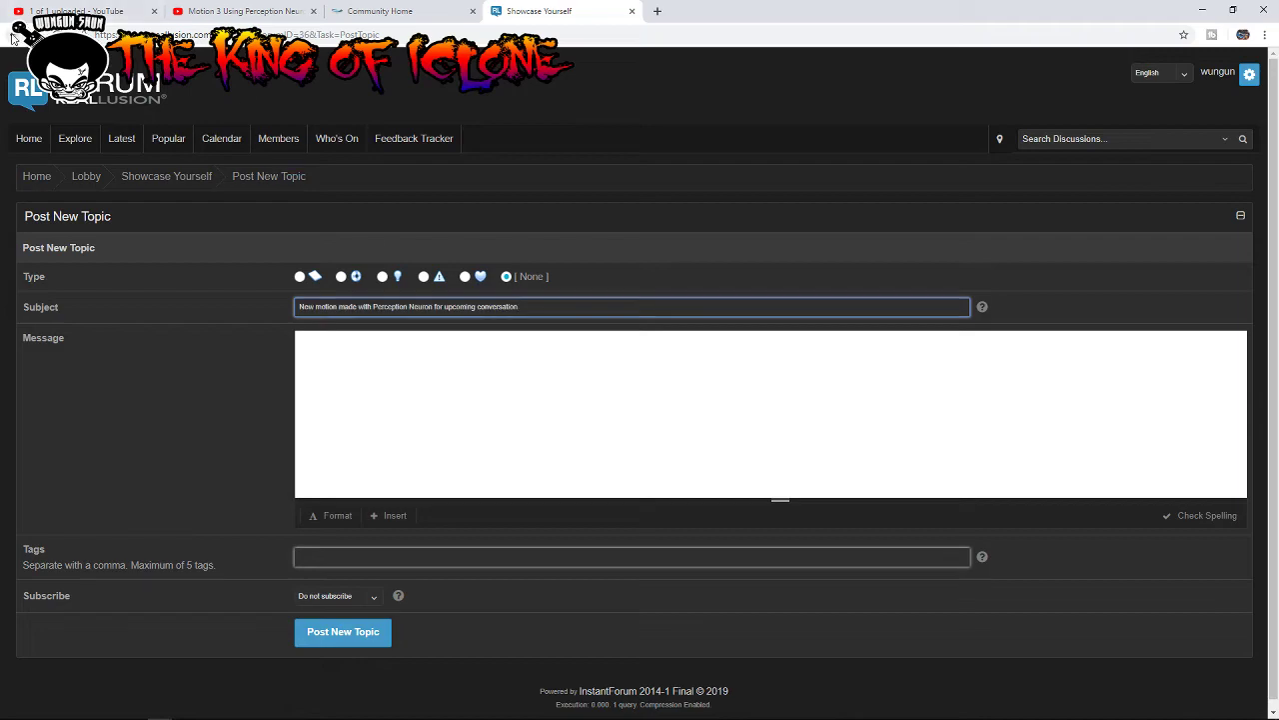
# Step: Return to the Showcase Yourself topic list and show its second page
pyautogui.click(13, 36)
pyautogui.scroll(-7, 753, 429)
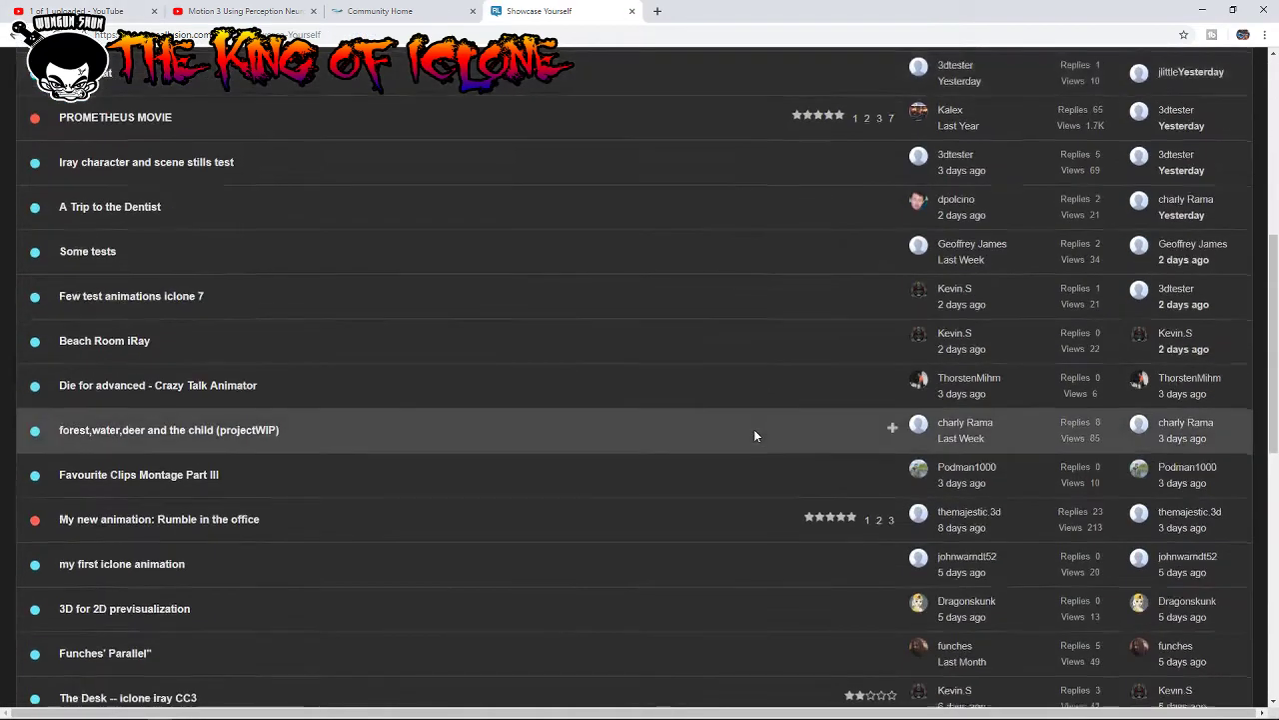
pyautogui.scroll(-2, 754, 429)
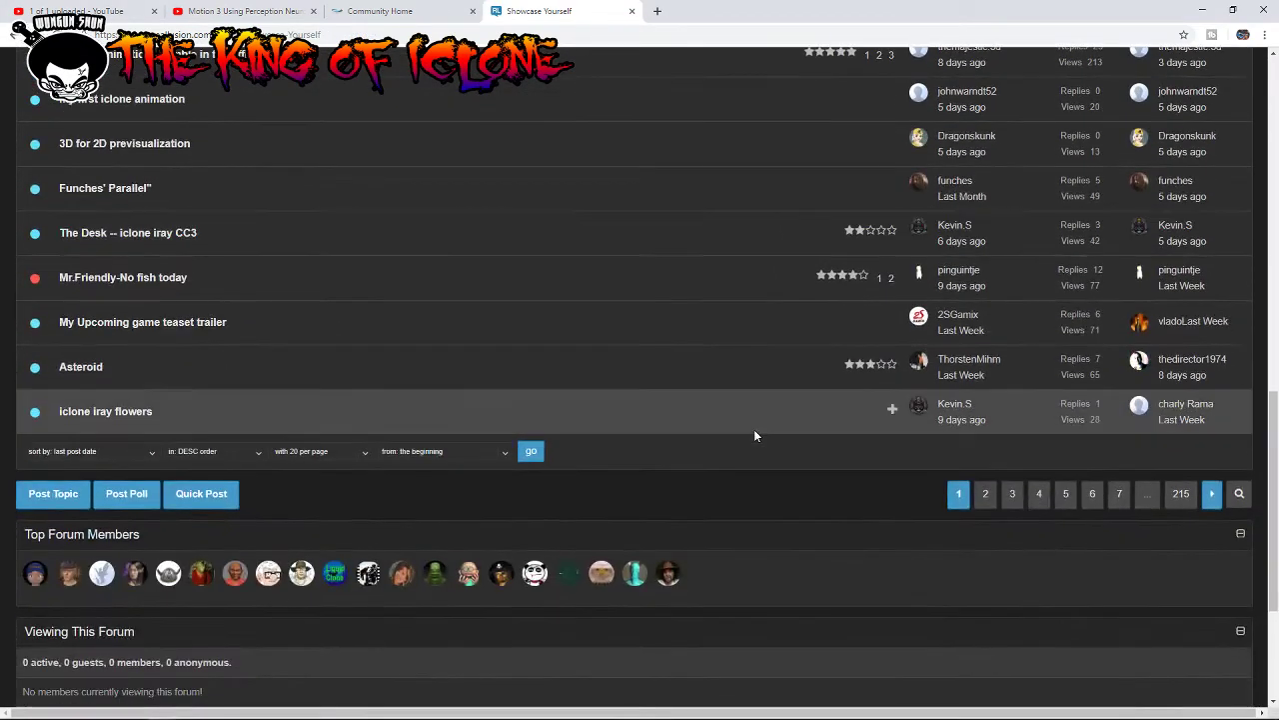
pyautogui.click(986, 493)
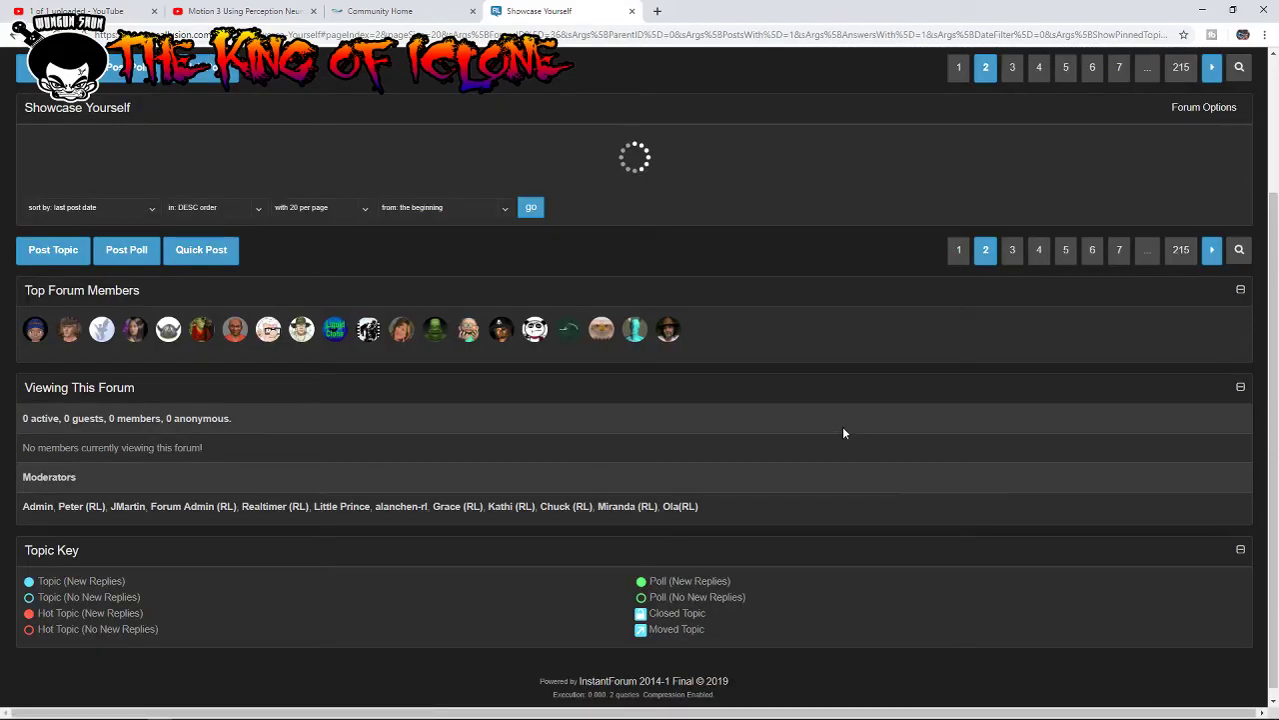
pyautogui.scroll(-3, 852, 437)
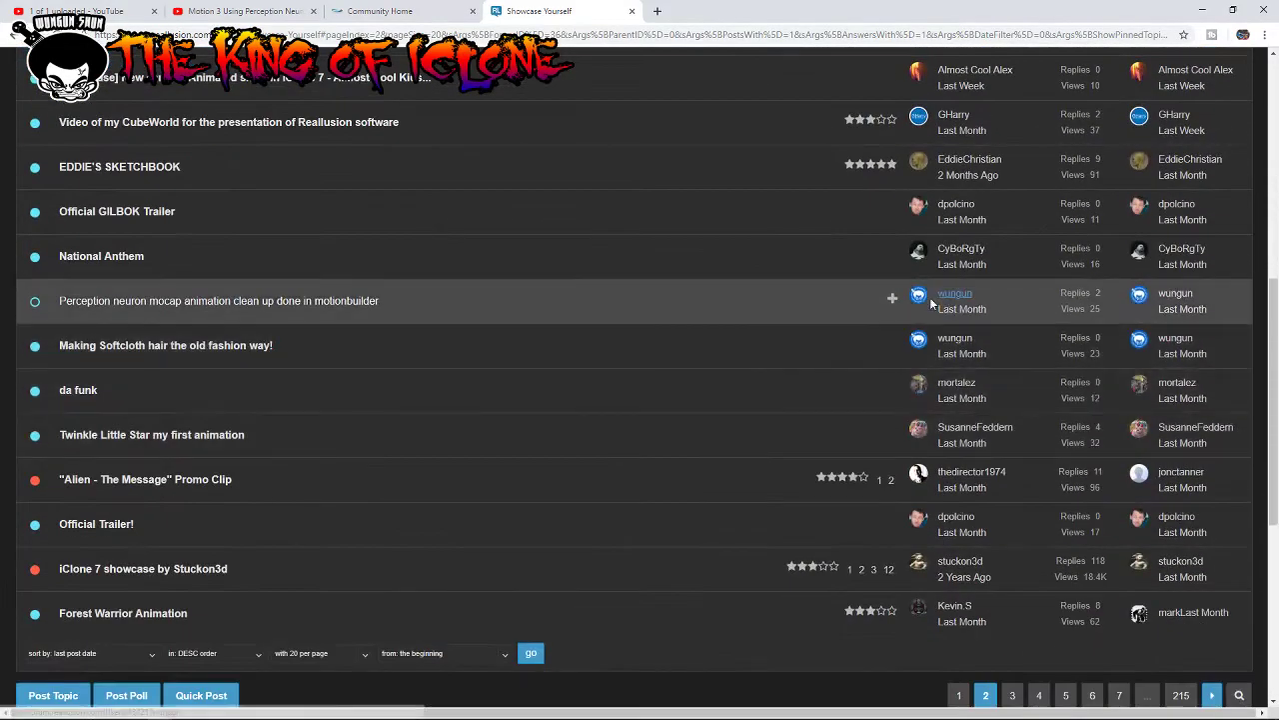
# Step: Open the earlier Perception neuron clean-up topic and scroll through it
pyautogui.click(360, 301)
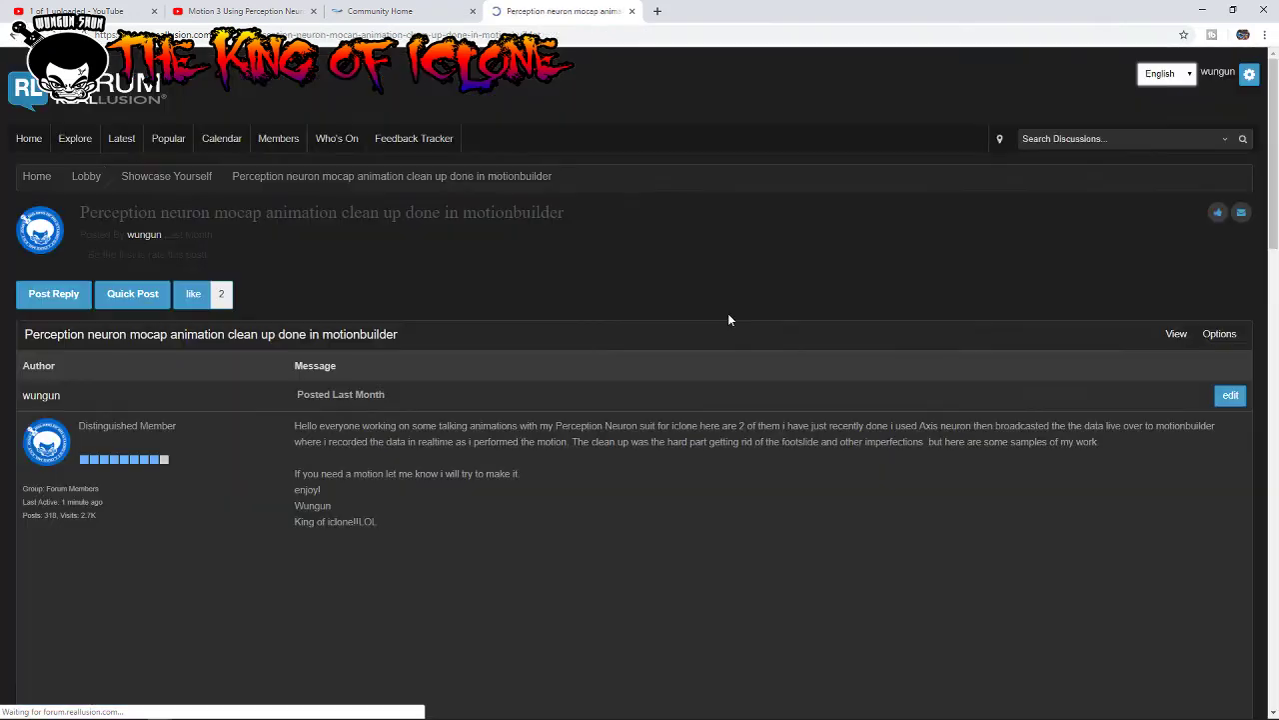
pyautogui.scroll(-2, 749, 390)
pyautogui.scroll(-4, 749, 413)
pyautogui.scroll(2, 749, 412)
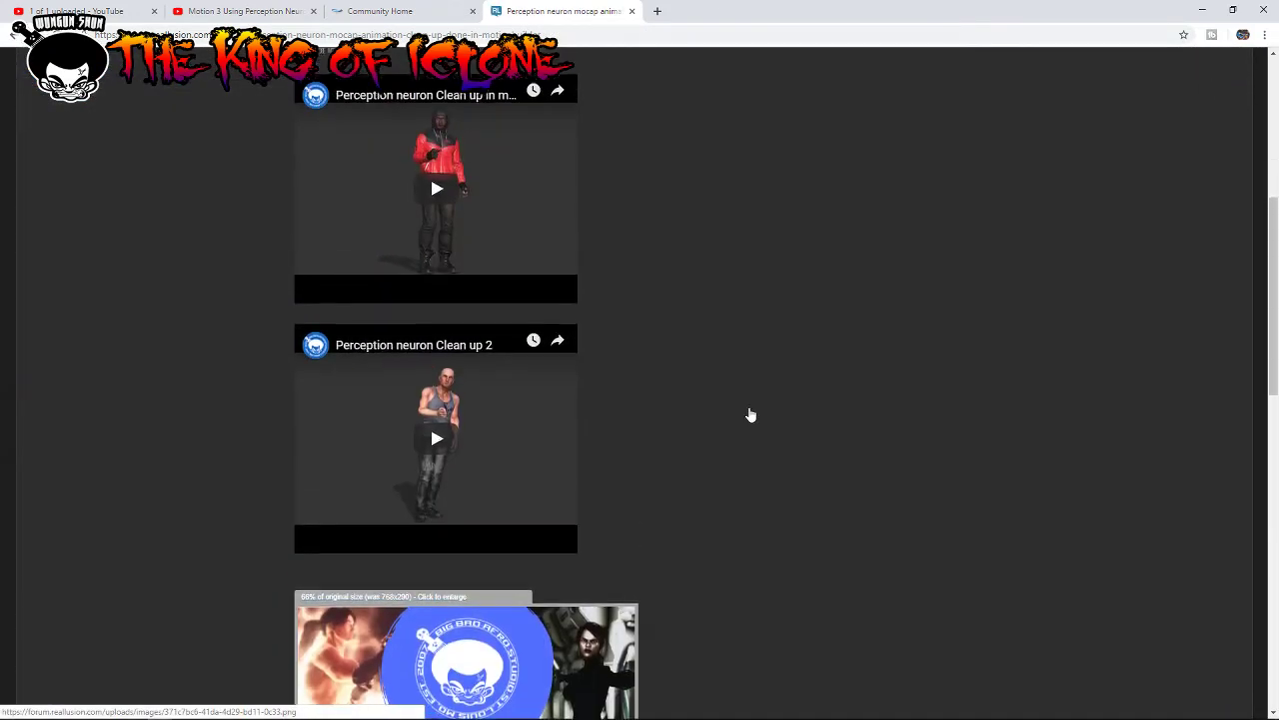
pyautogui.scroll(1, 750, 412)
pyautogui.scroll(1, 749, 412)
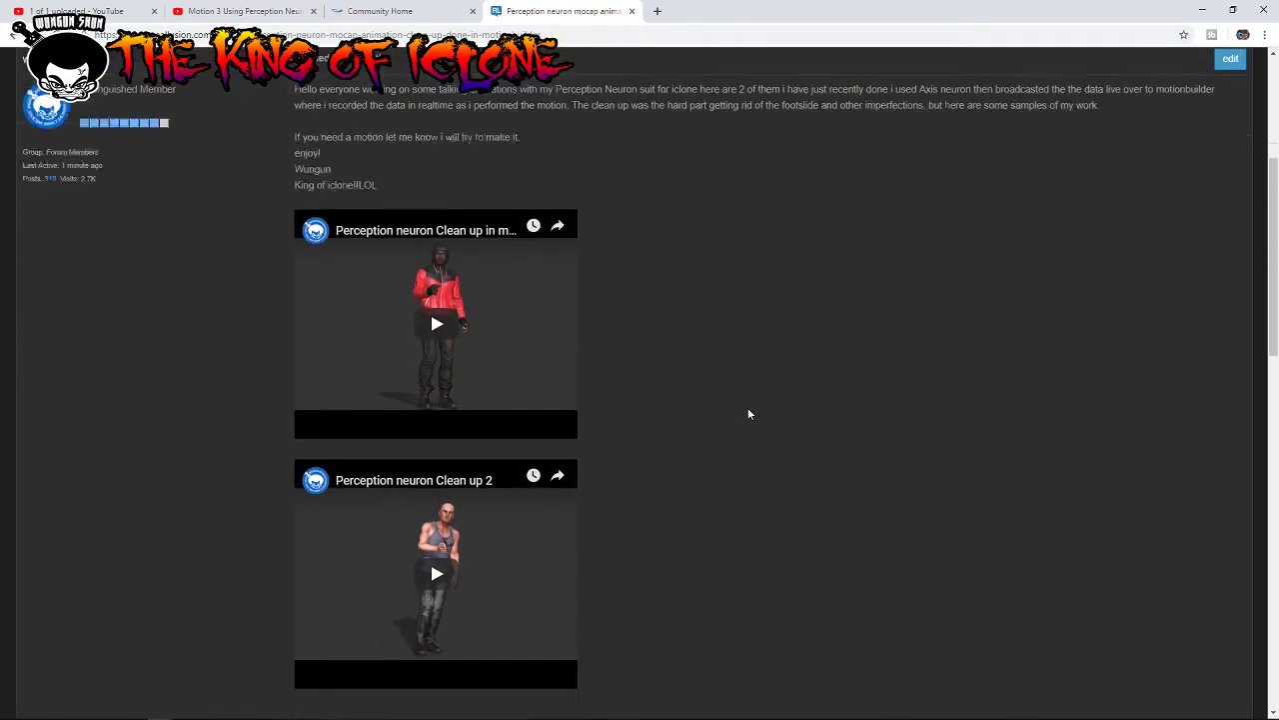
pyautogui.scroll(-3, 750, 413)
pyautogui.scroll(2, 750, 413)
pyautogui.scroll(-2, 749, 413)
pyautogui.scroll(4, 749, 413)
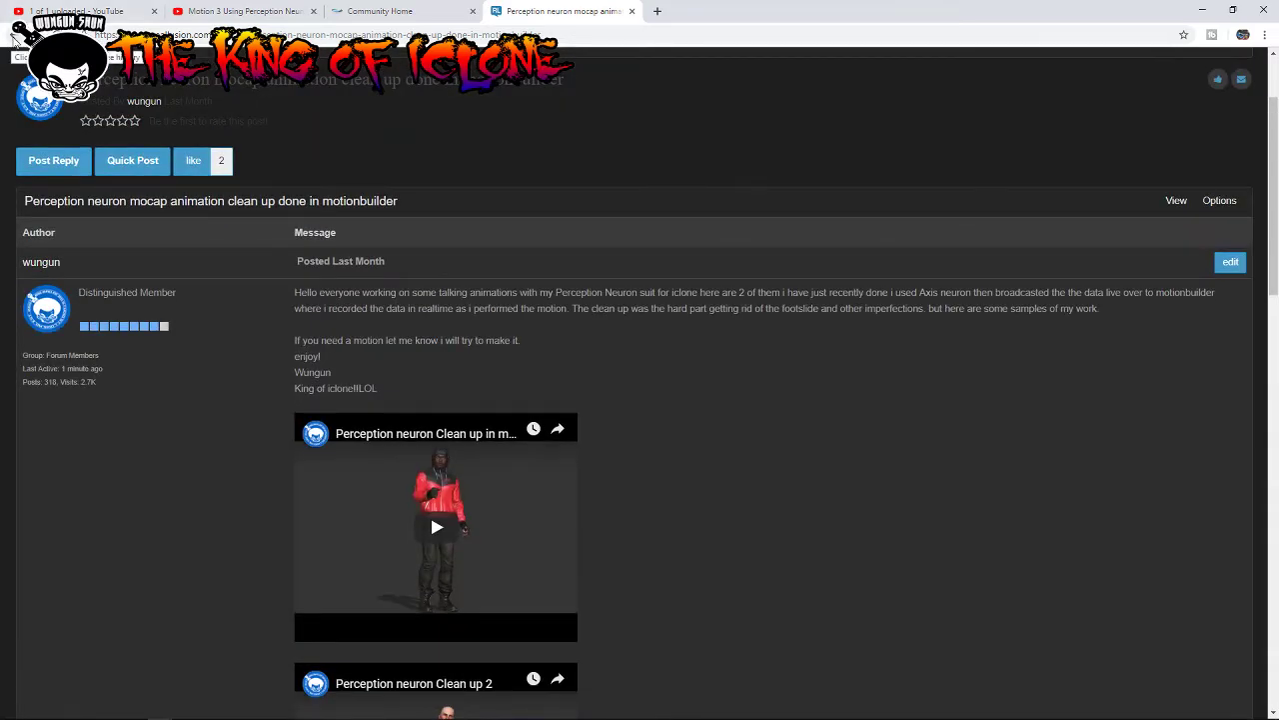
# Step: Go back and show page 1 of the Showcase Yourself topics
pyautogui.click(14, 36)
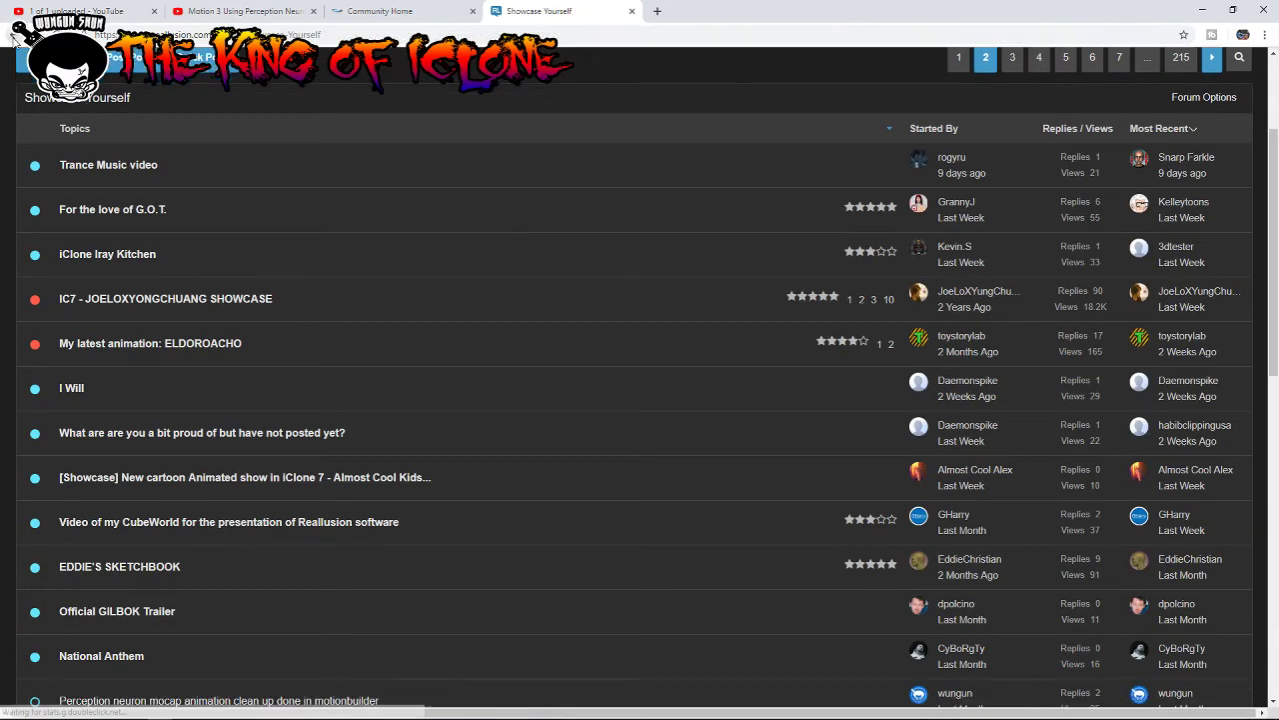
pyautogui.scroll(3, 207, 246)
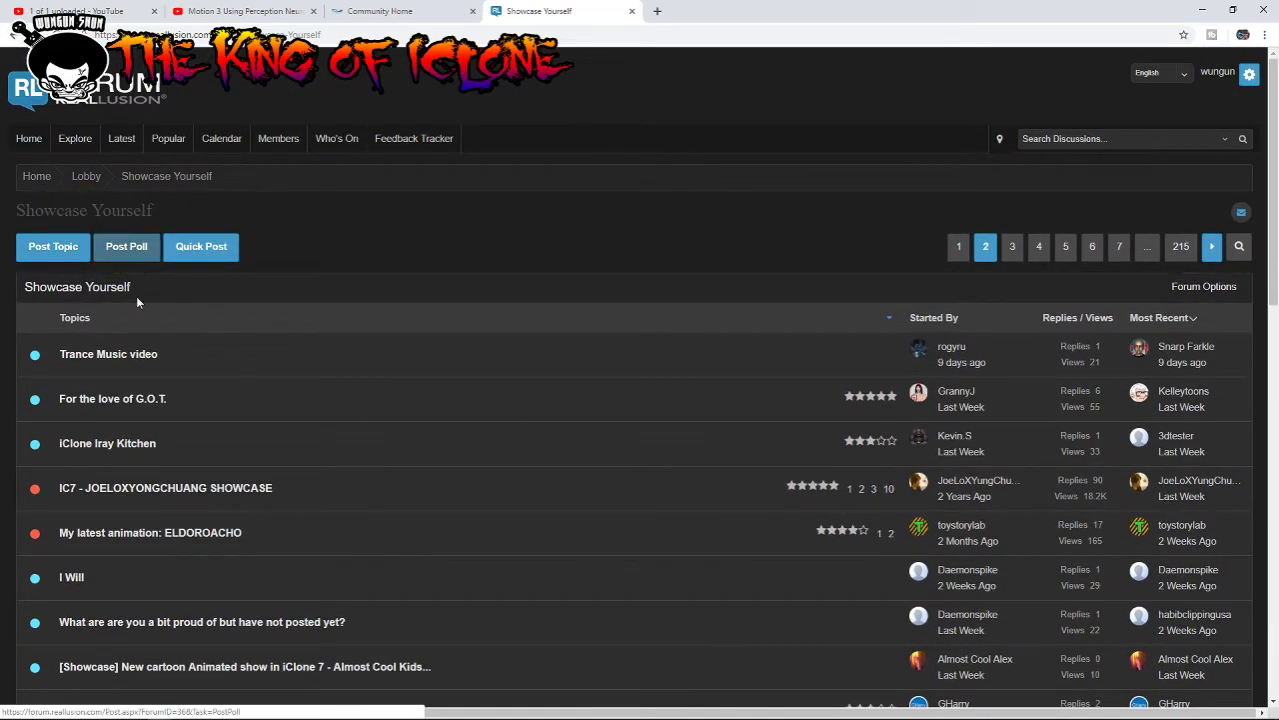
pyautogui.scroll(-3, 136, 296)
pyautogui.scroll(-2, 373, 324)
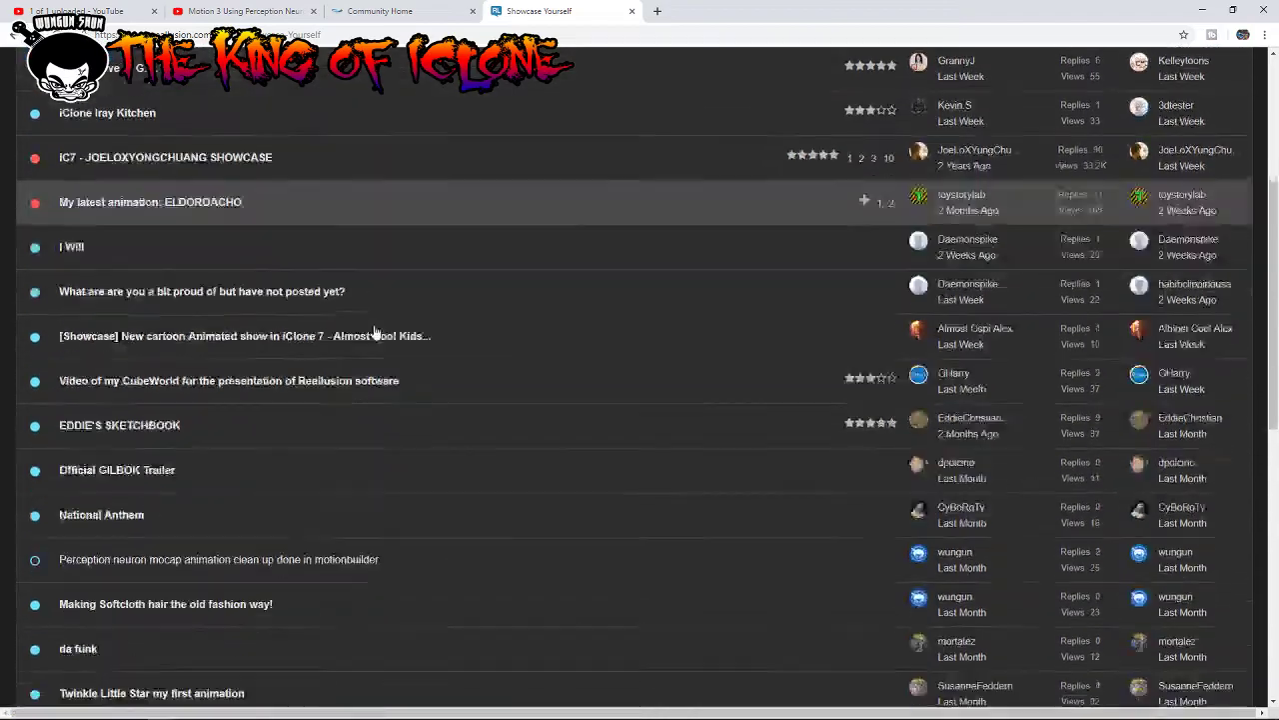
pyautogui.scroll(-1, 374, 325)
pyautogui.scroll(-4, 376, 324)
pyautogui.scroll(-1, 376, 329)
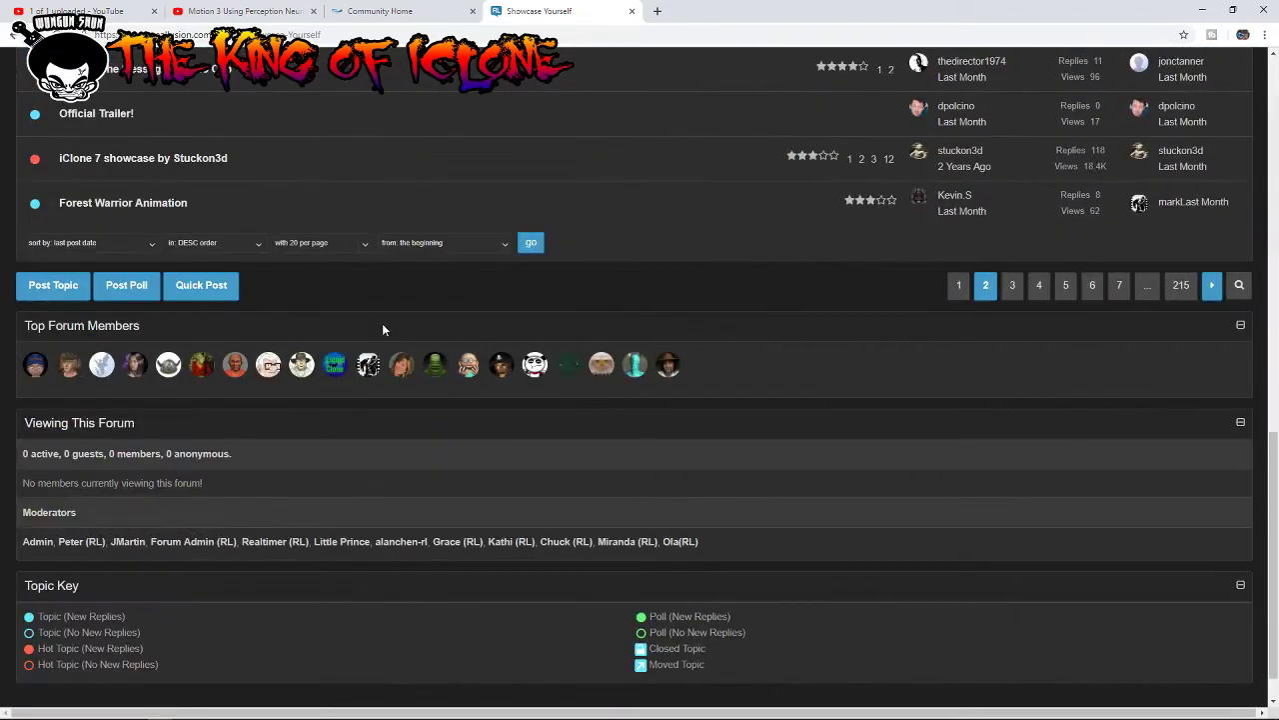
pyautogui.click(955, 289)
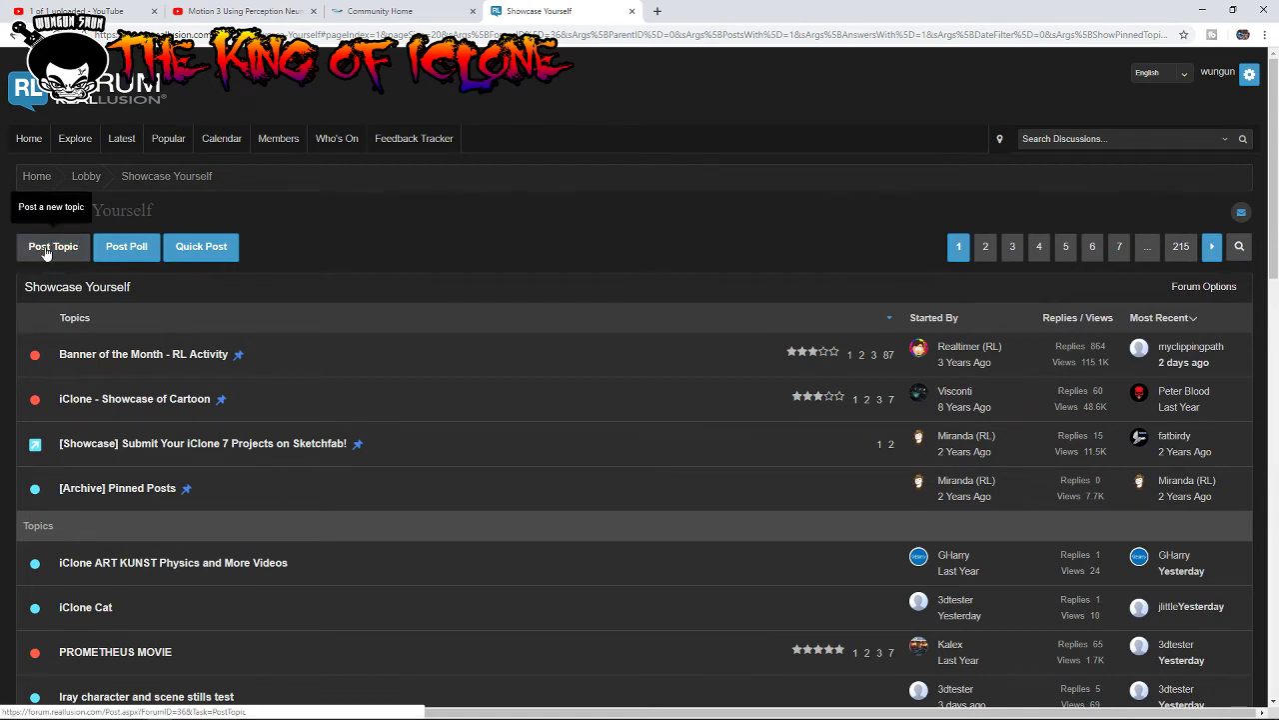
# Step: Start a Showcase Yourself topic titled 'New Perception neuron animation for free coming soon!'
pyautogui.click(45, 250)
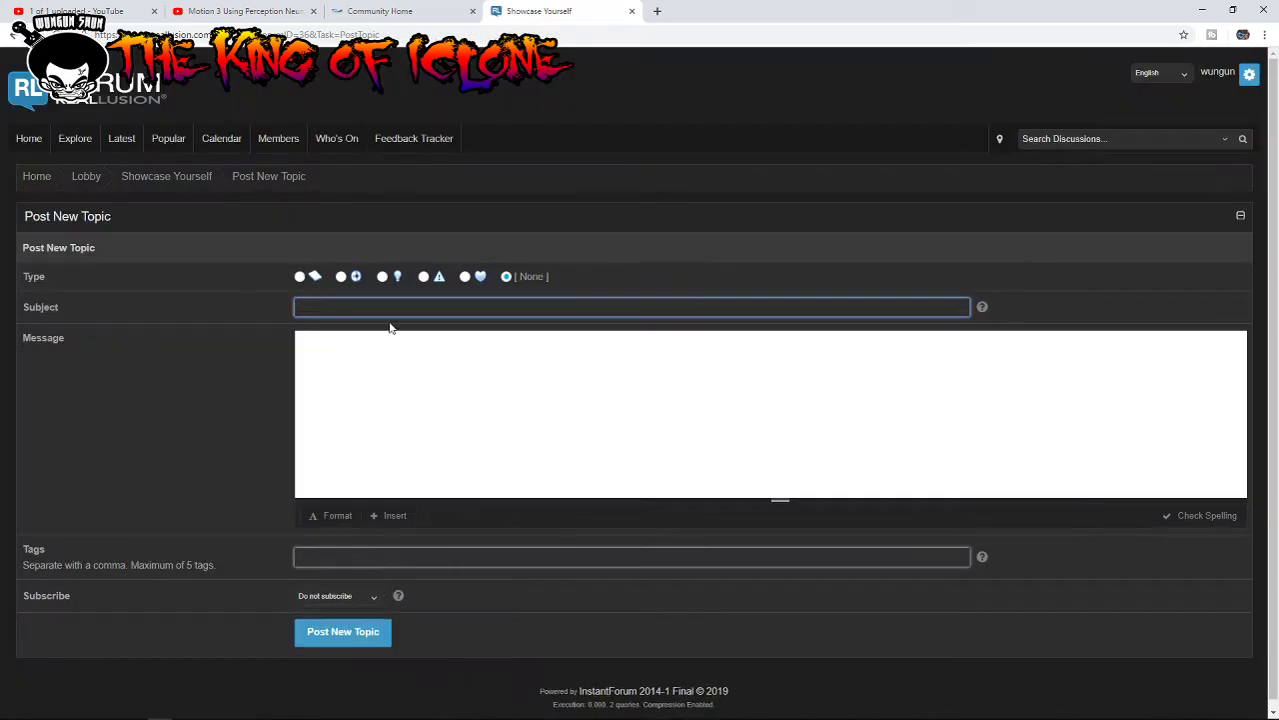
pyautogui.click(399, 307)
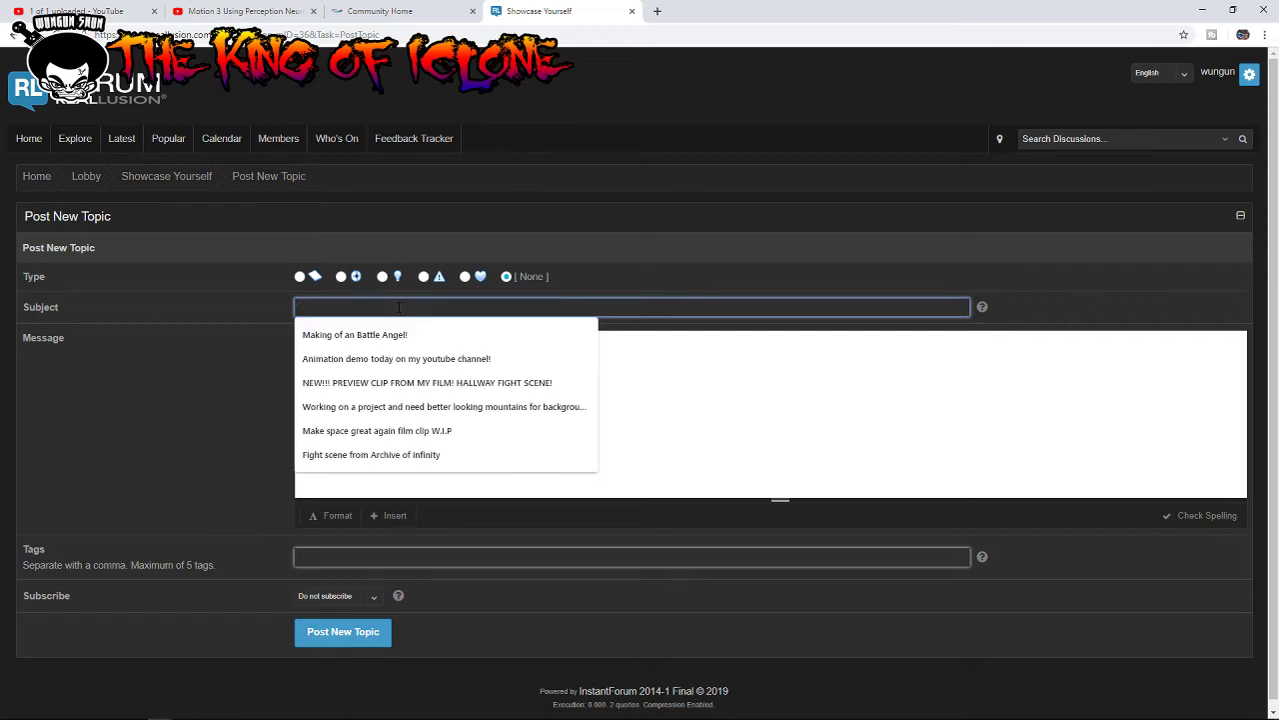
pyautogui.write('An')
pyautogui.press('BackSpace')
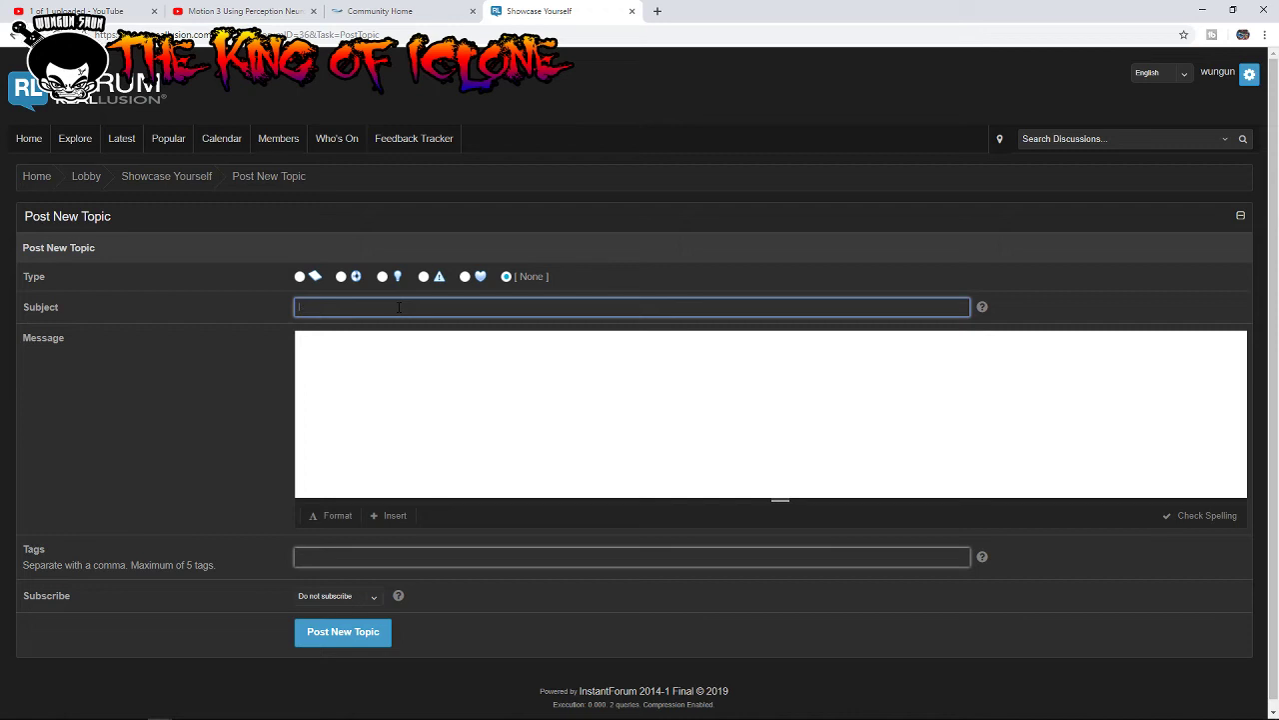
pyautogui.write('N')
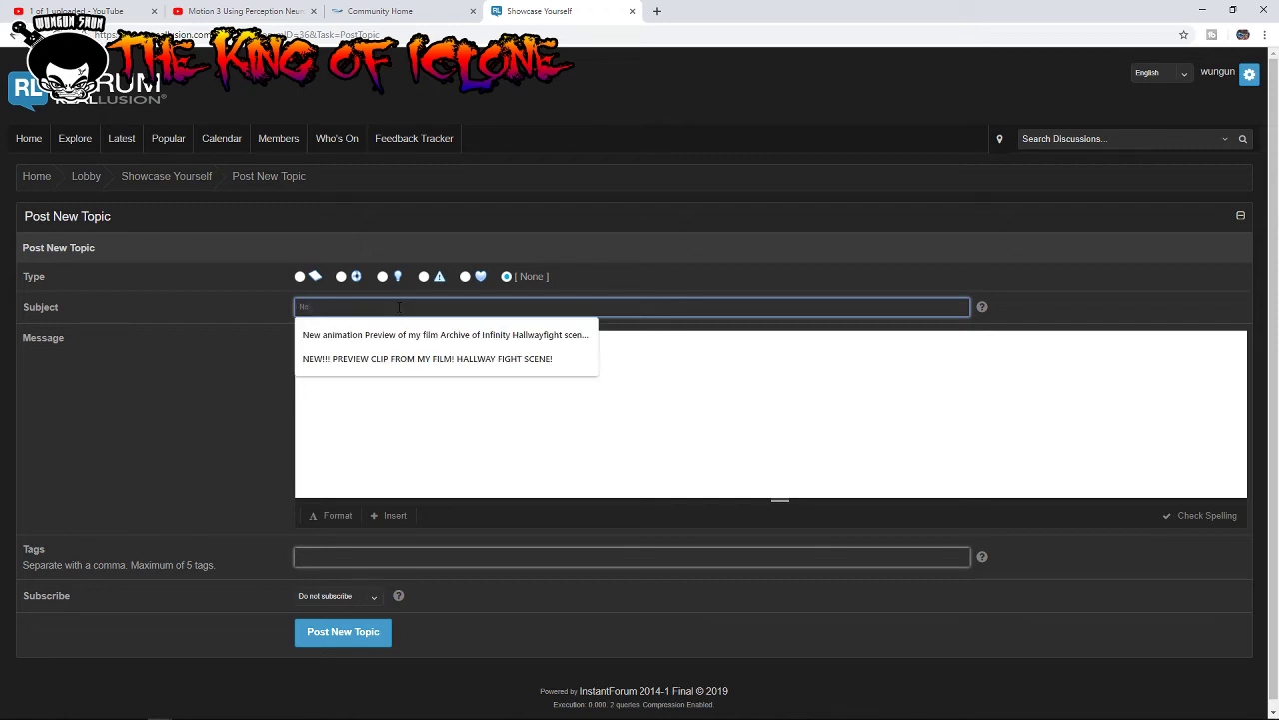
pyautogui.write('ew Perc')
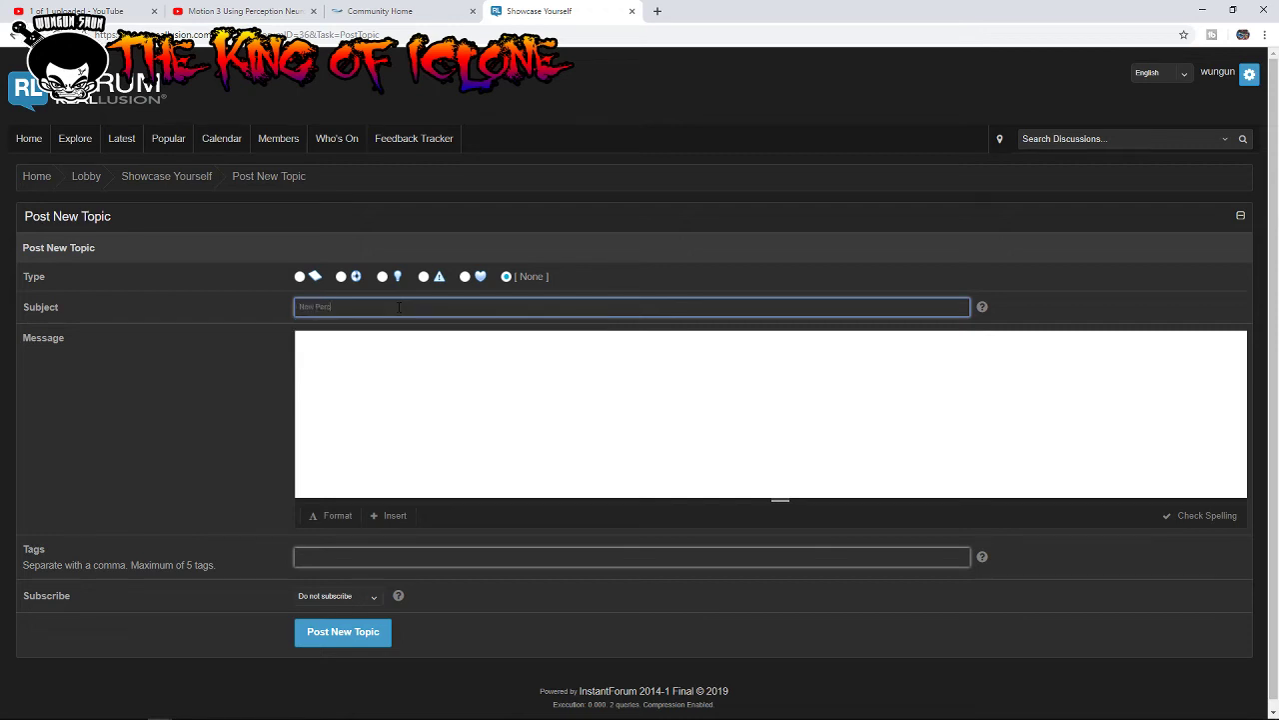
pyautogui.write('eption neu')
pyautogui.write('ron')
pyautogui.write(' animation for fr')
pyautogui.write('ee.co')
pyautogui.write('ming soon!')
pyautogui.click(392, 516)
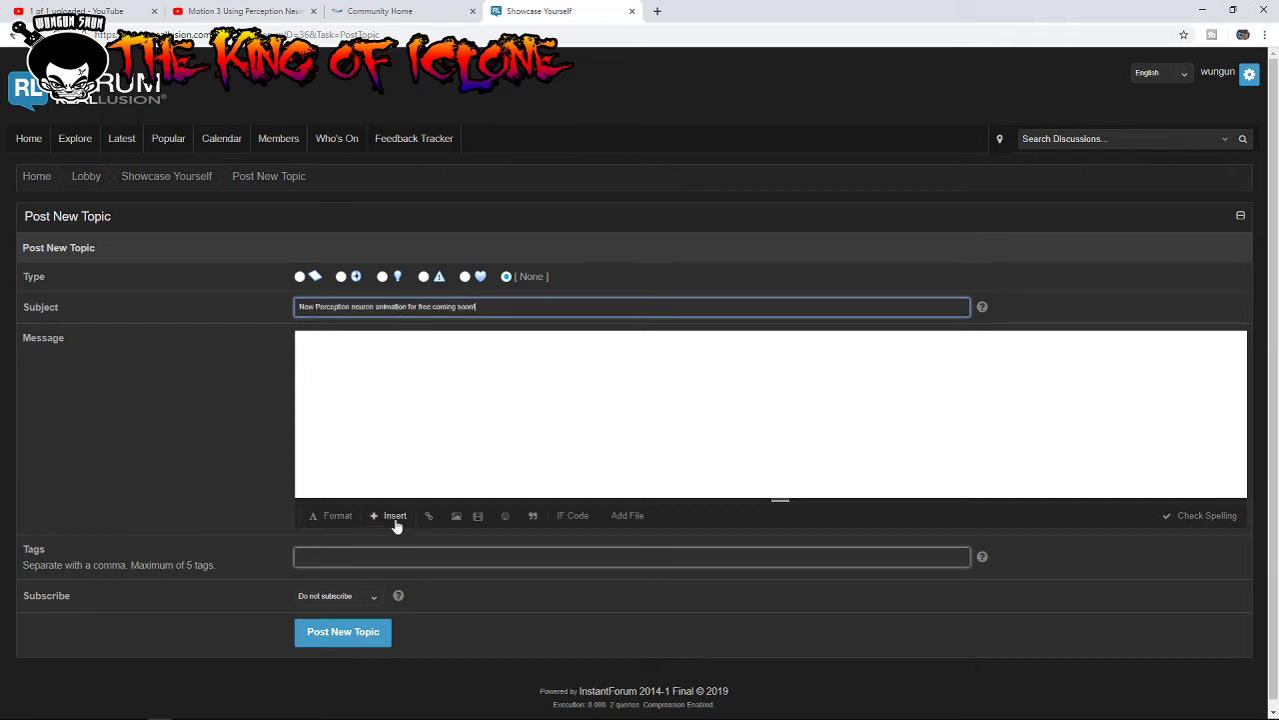
# Step: Write the free-release announcement for another cleaned-up Perception Neuron motion, correcting 'realease', ending 'Enjoy!'
pyautogui.click(406, 349)
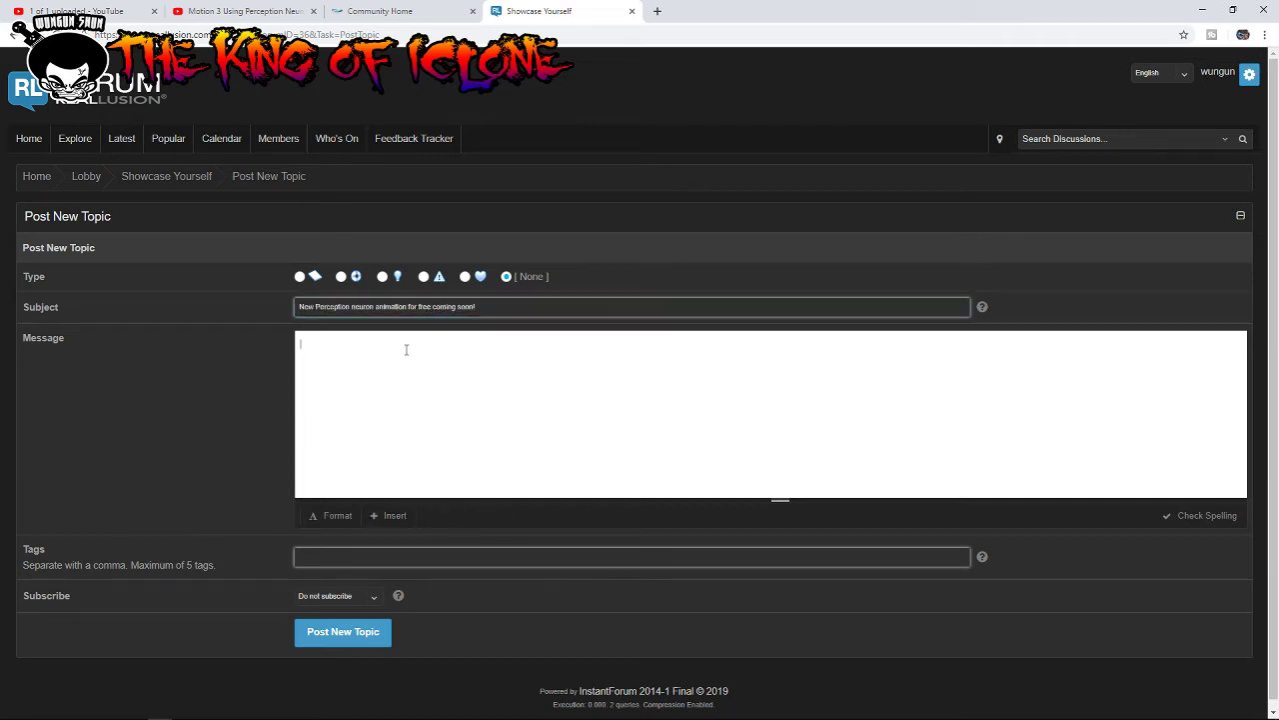
pyautogui.write('Hi ev')
pyautogui.write('eryone I')
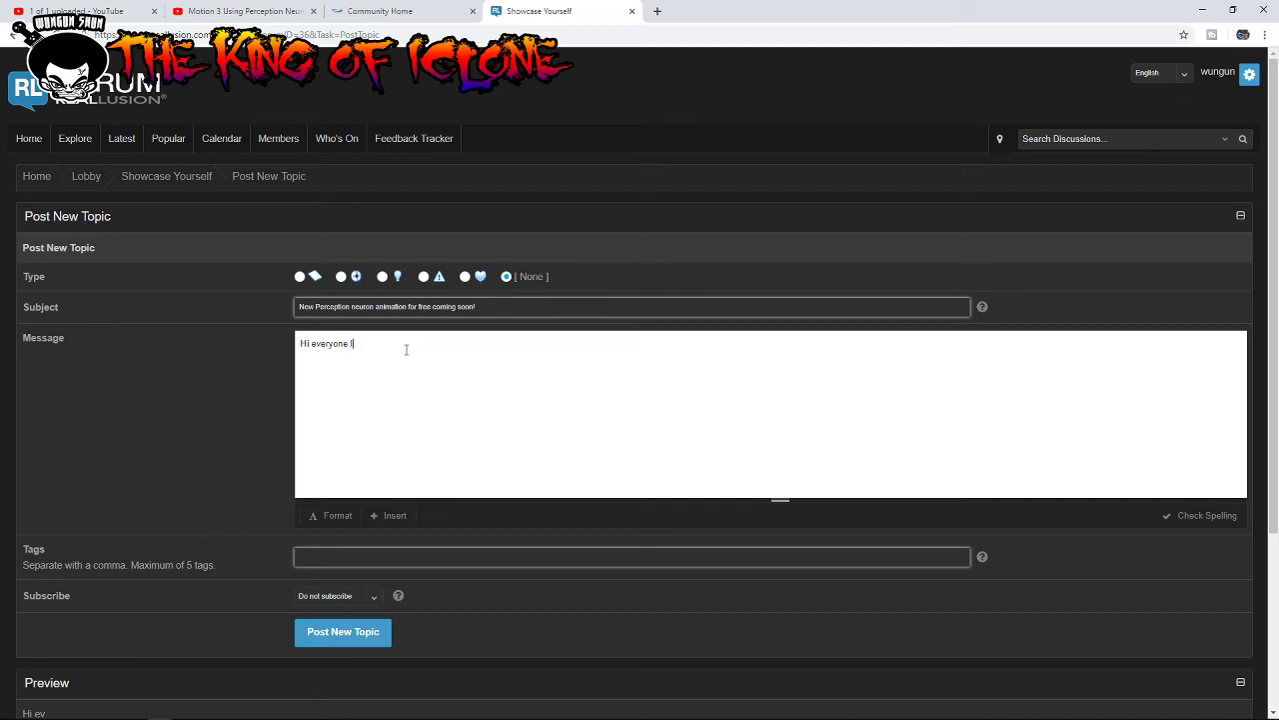
pyautogui.write("'m")
pyautogui.press('BackSpace')
pyautogui.press('BackSpace')
pyautogui.write('clean')
pyautogui.write('ed up a')
pyautogui.write('nother ')
pyautogui.write('motion')
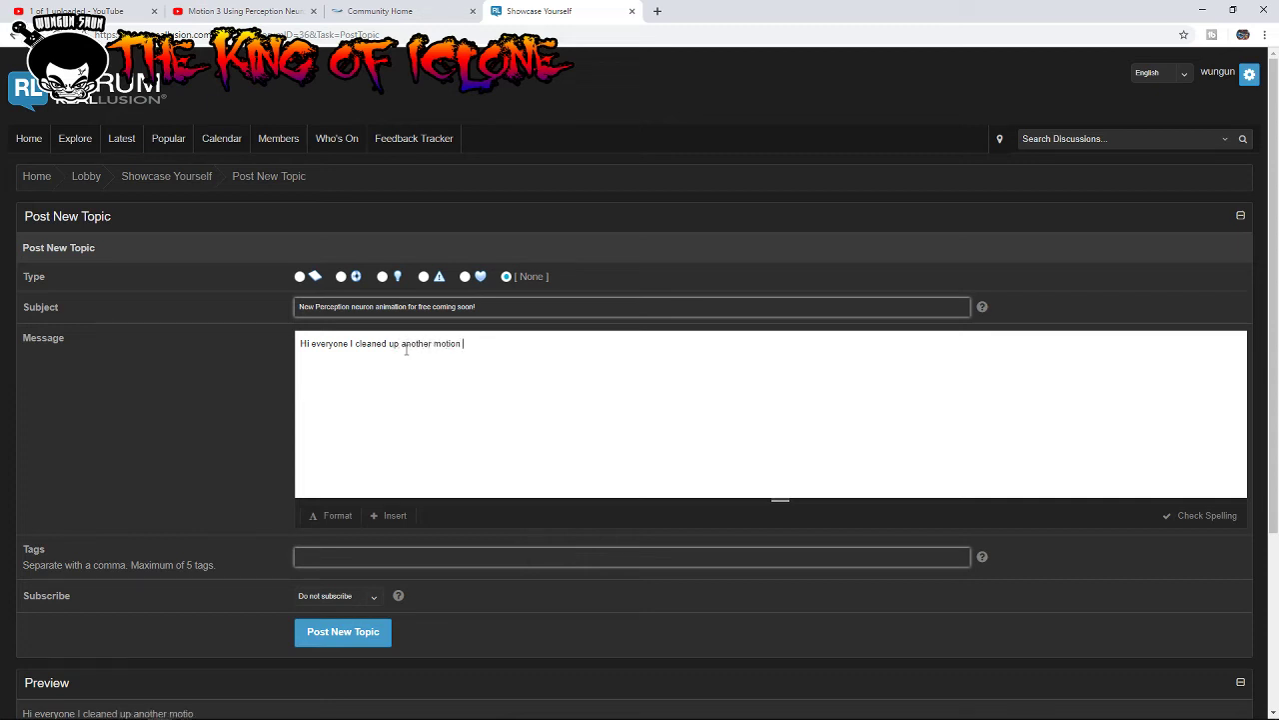
pyautogui.write('from ')
pyautogui.write('my ')
pyautogui.write('P')
pyautogui.write('erceptio')
pyautogui.write('n Neu')
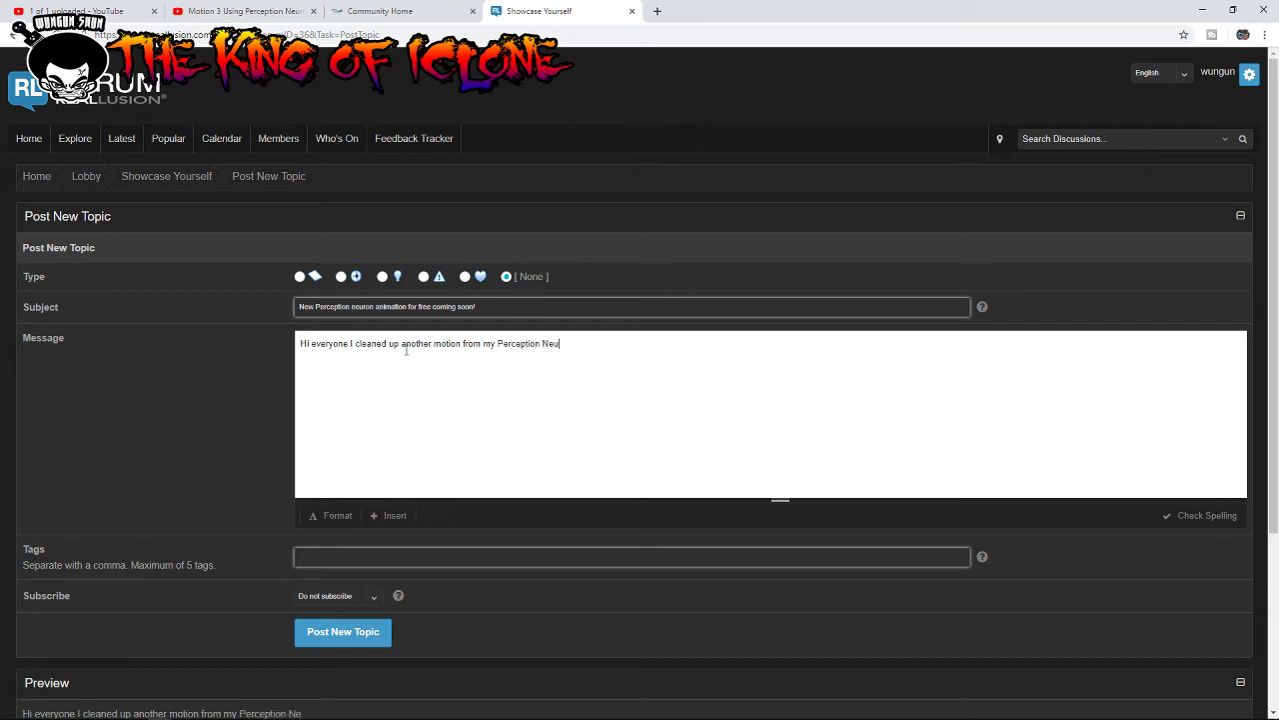
pyautogui.write('ron')
pyautogui.write('  S')
pyautogui.write('ession ')
pyautogui.write('I wil')
pyautogui.write('l re')
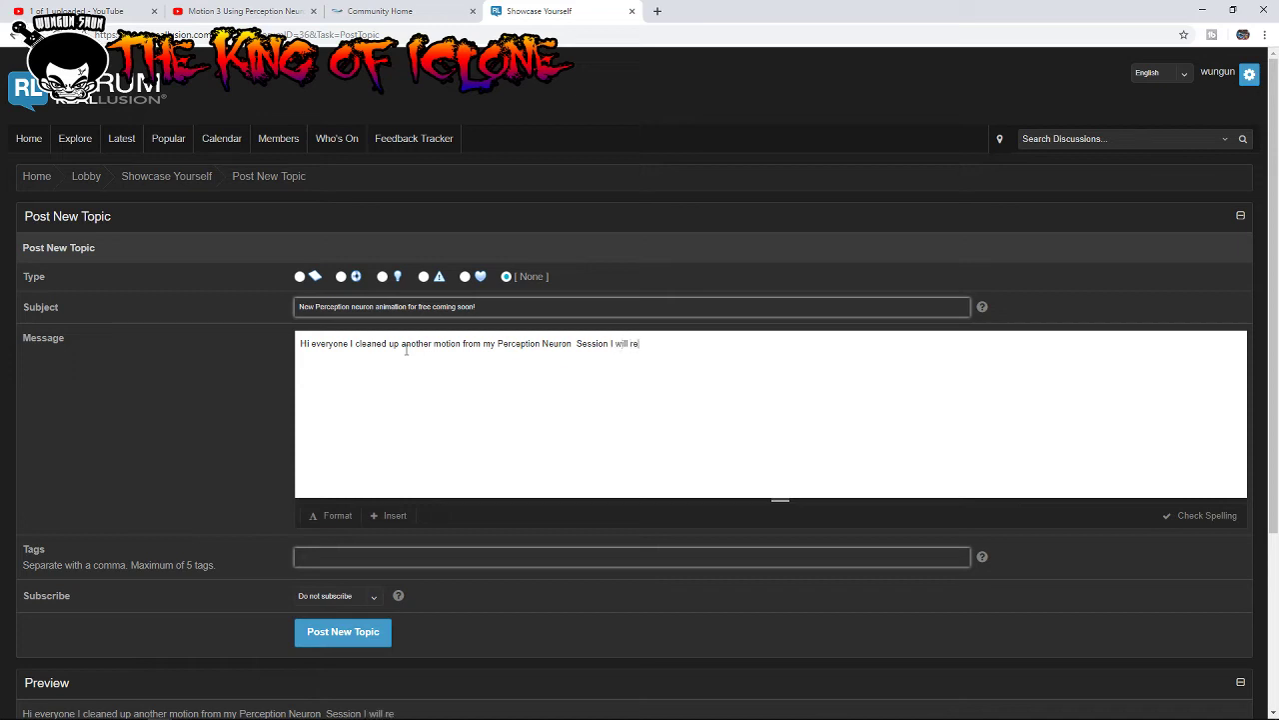
pyautogui.write('alease')
pyautogui.write(' it')
pyautogui.write(' for free')
pyautogui.write(' soon')
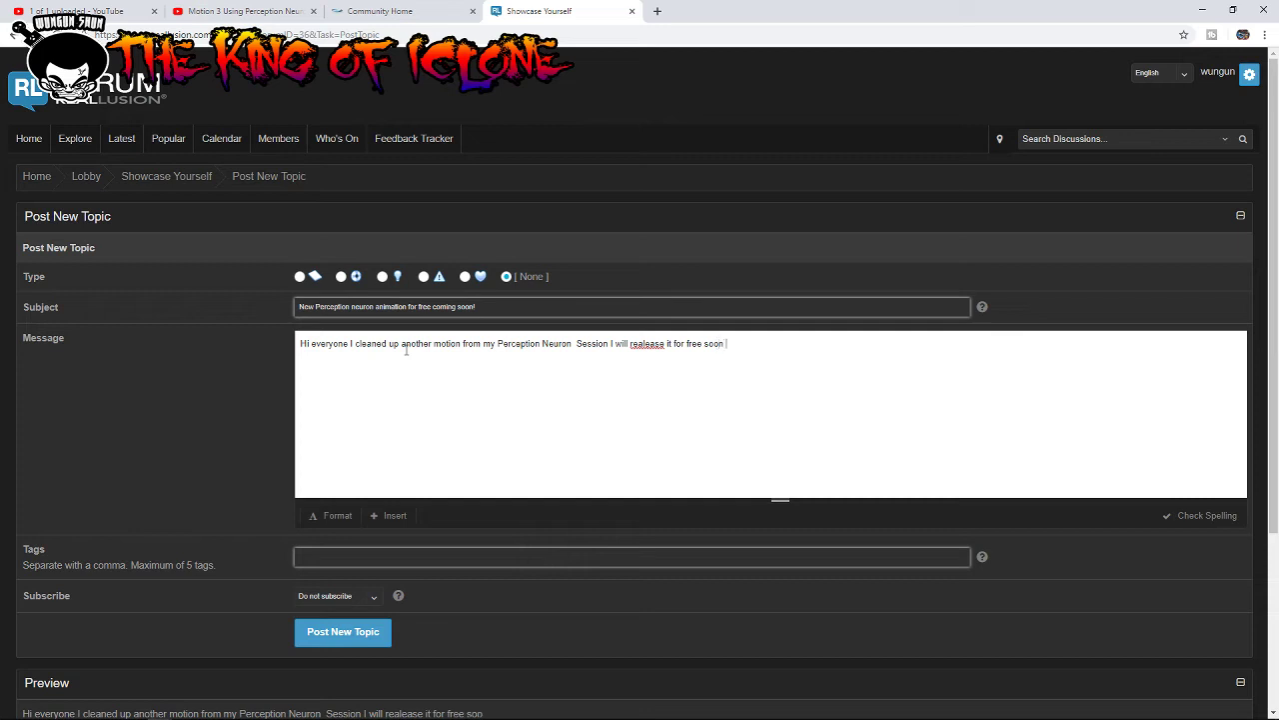
pyautogui.write(' w')
pyautogui.write('ith ot')
pyautogui.write('h')
pyautogui.write('er mot')
pyautogui.write('ion ')
pyautogui.write('s E')
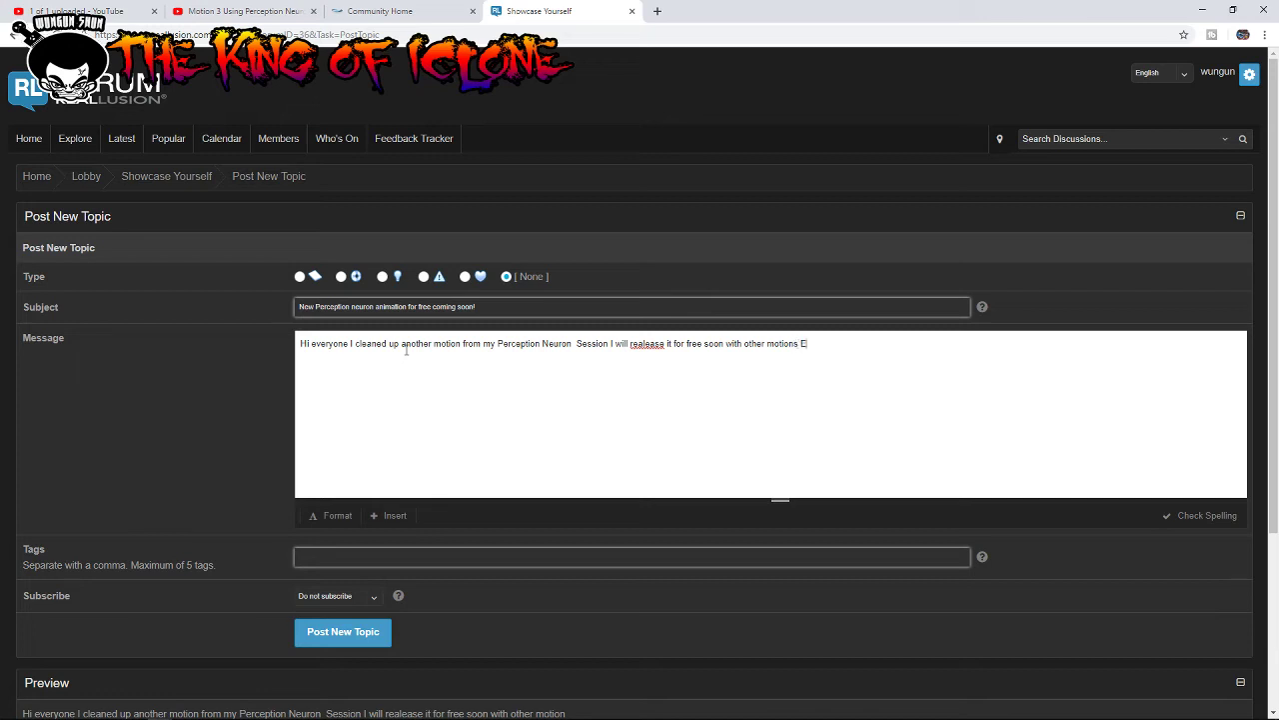
pyautogui.write('njoy')
pyautogui.rightClick(645, 346)
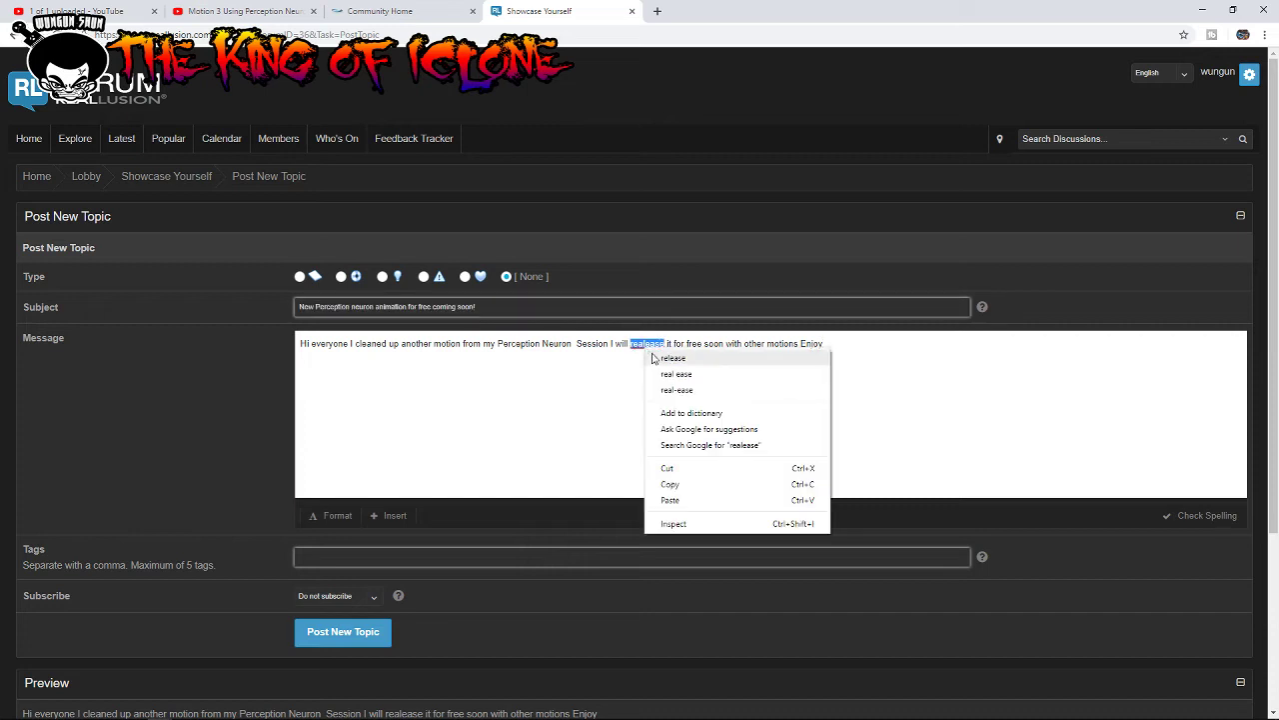
pyautogui.click(683, 360)
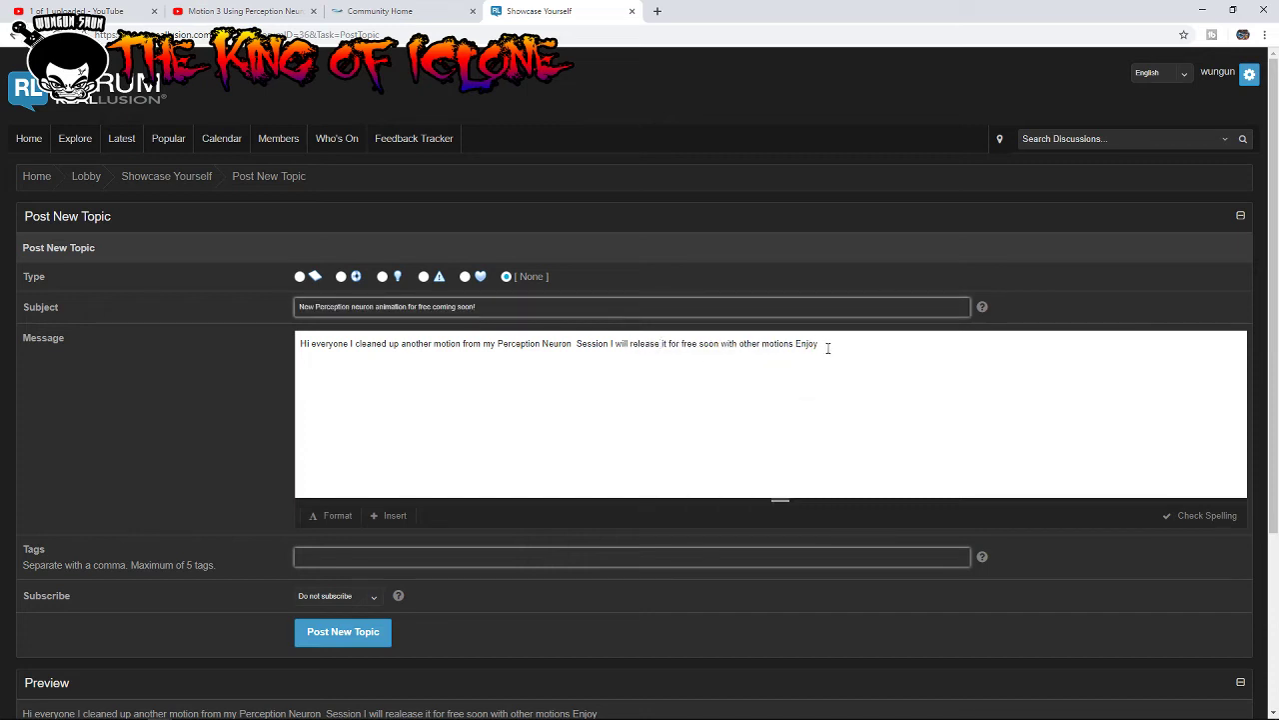
pyautogui.write('!')
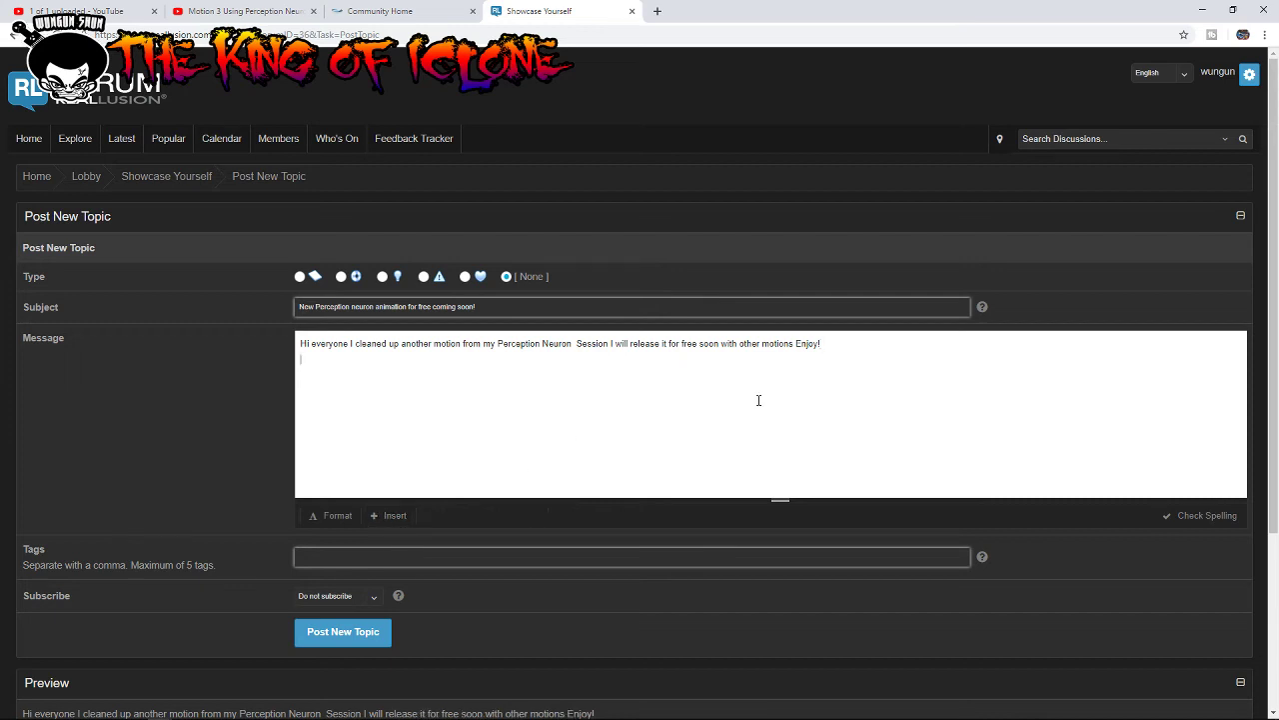
# Step: Embed the copied YouTube link and check the 'Motion 3 Using Perception Neuron!' preview
pyautogui.click(388, 516)
pyautogui.click(484, 519)
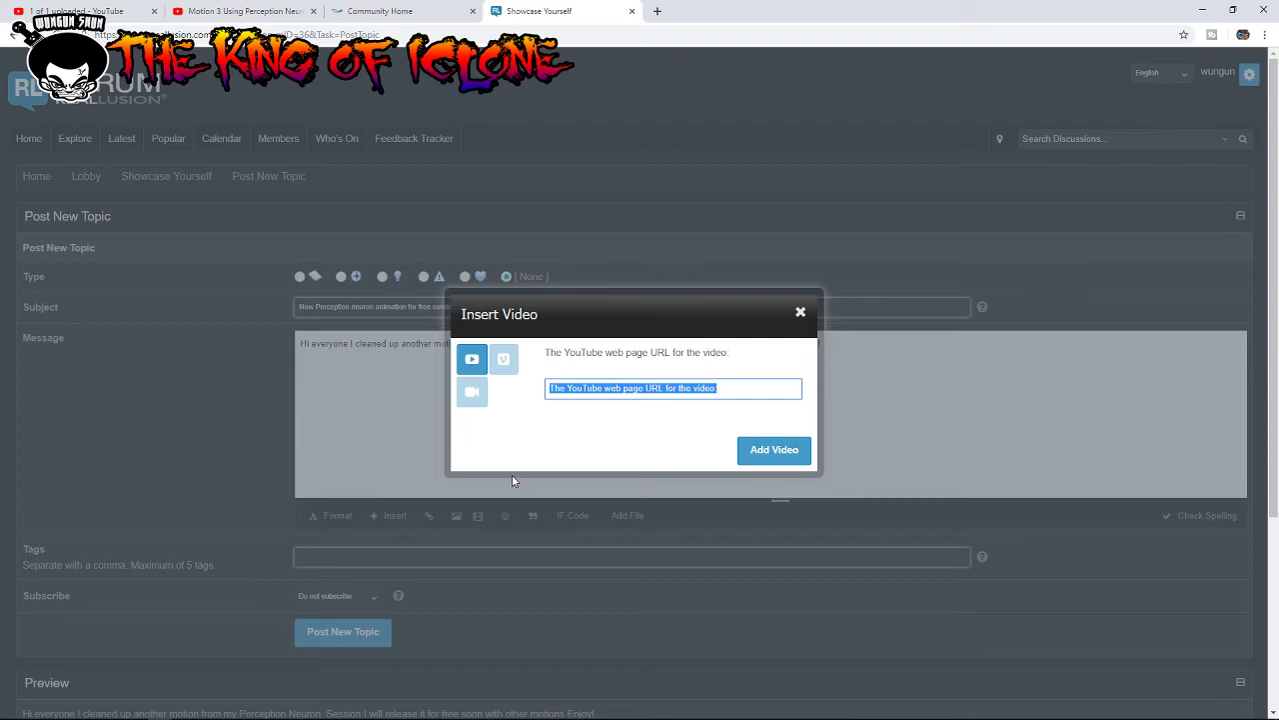
pyautogui.rightClick(598, 396)
pyautogui.click(636, 458)
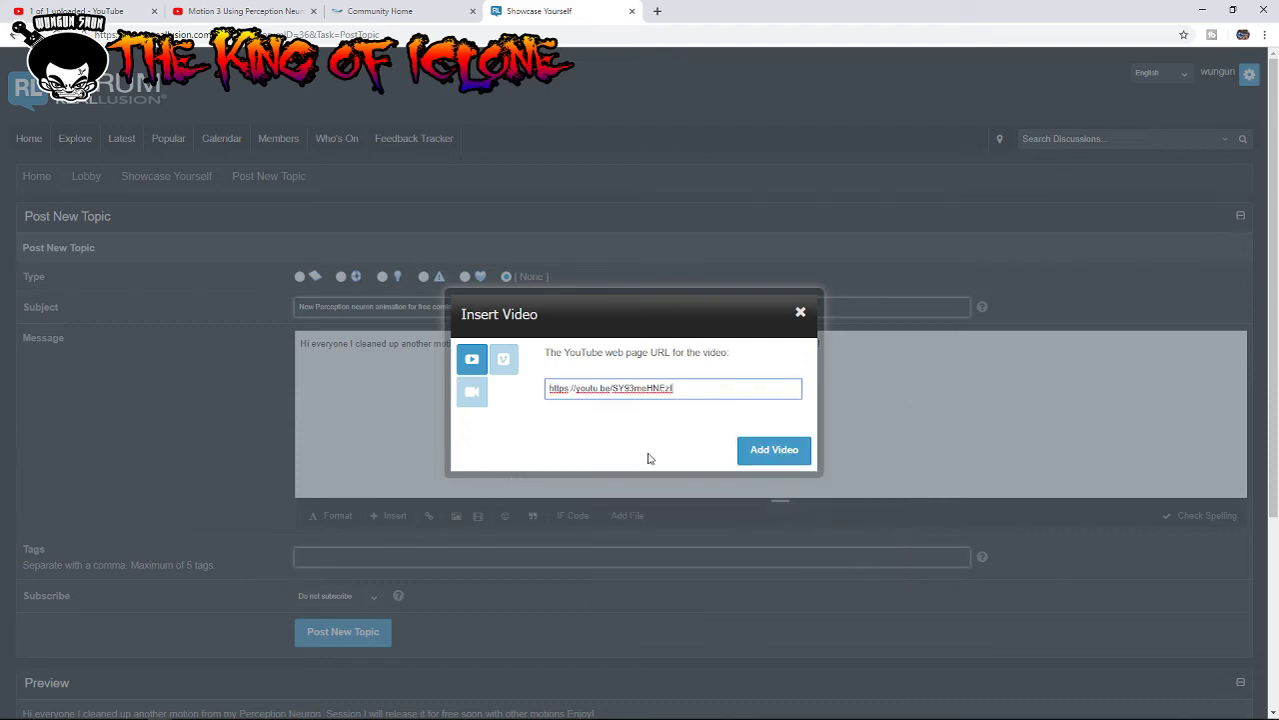
pyautogui.click(749, 451)
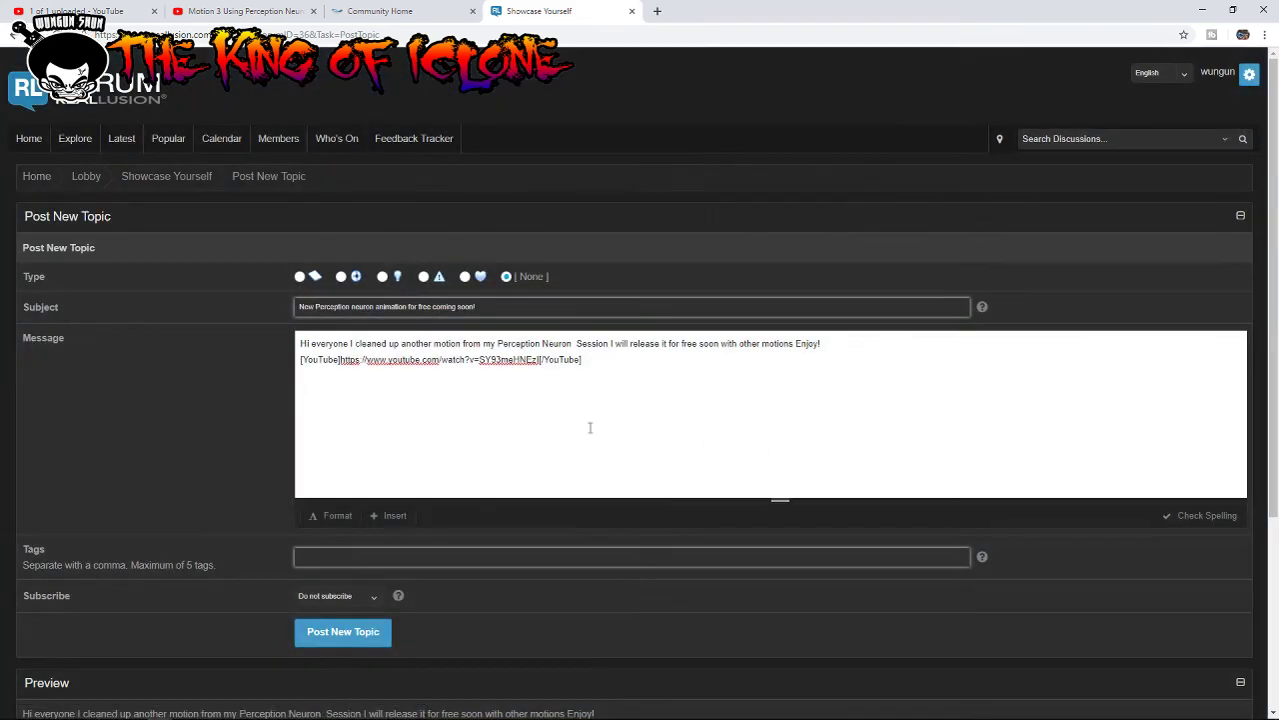
pyautogui.scroll(-3, 580, 424)
pyautogui.scroll(-1, 566, 419)
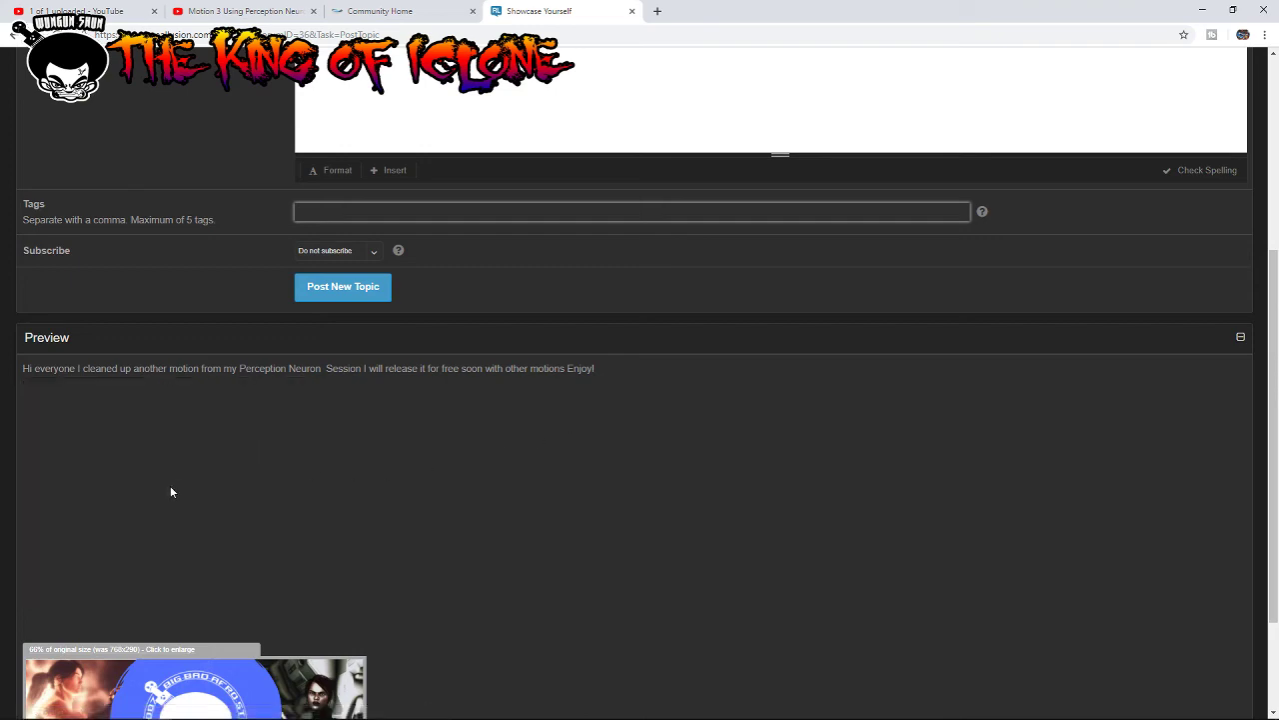
pyautogui.scroll(4, 617, 321)
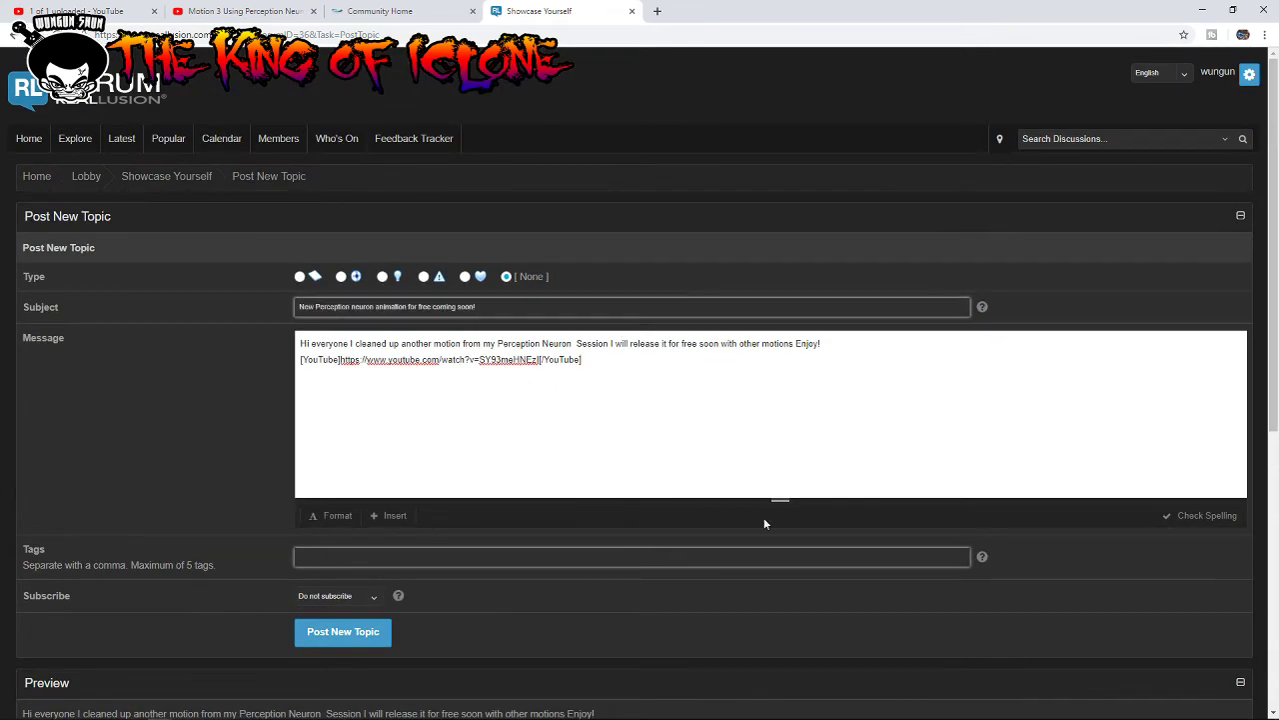
pyautogui.scroll(-3, 633, 430)
pyautogui.scroll(3, 667, 428)
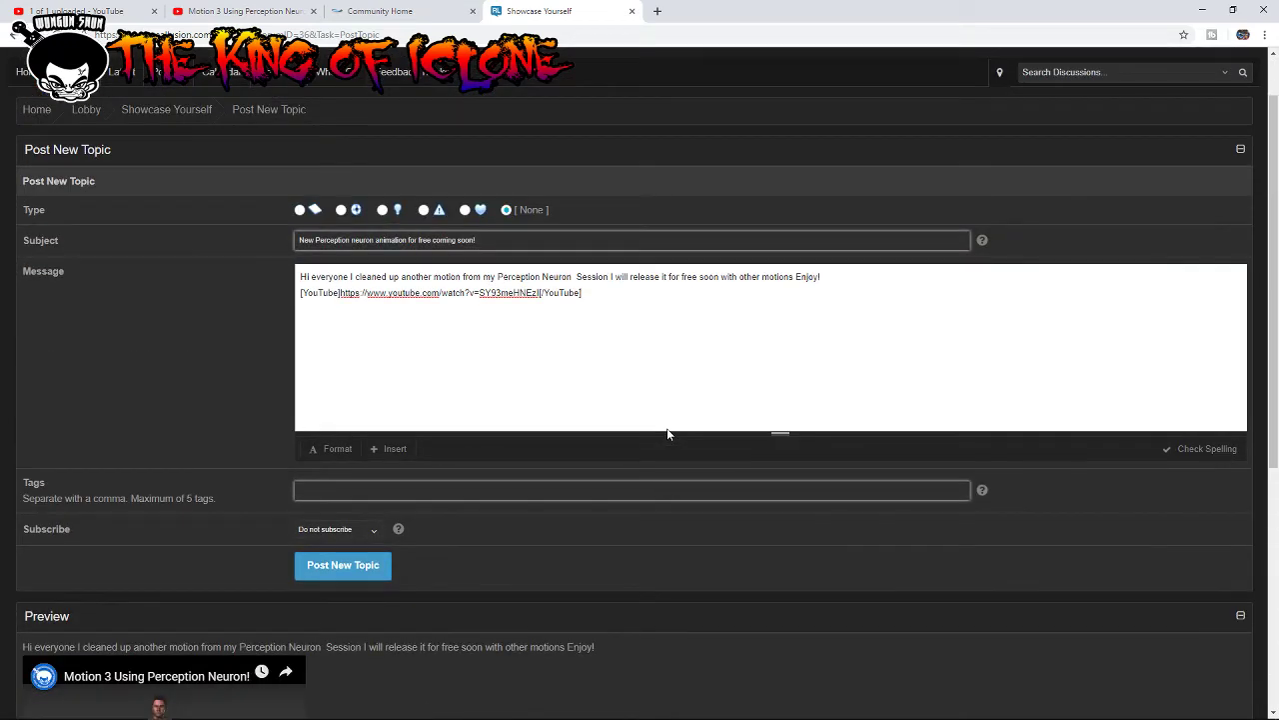
pyautogui.scroll(-2, 666, 433)
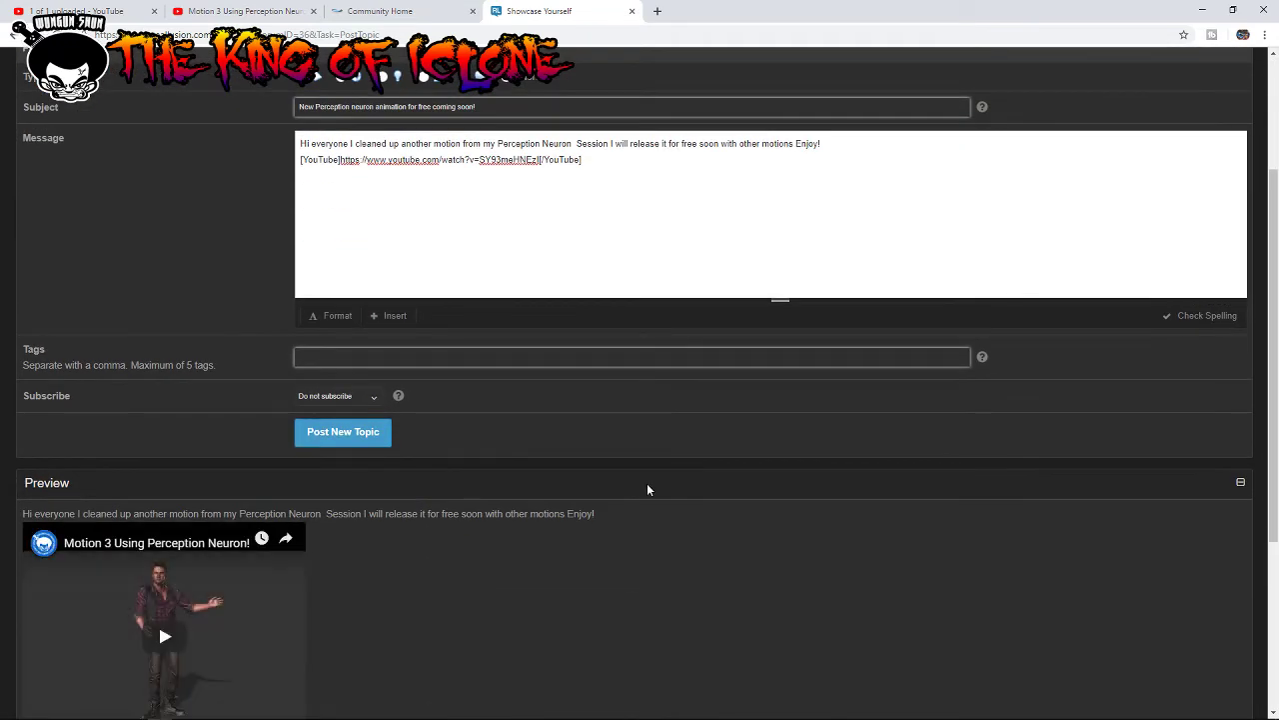
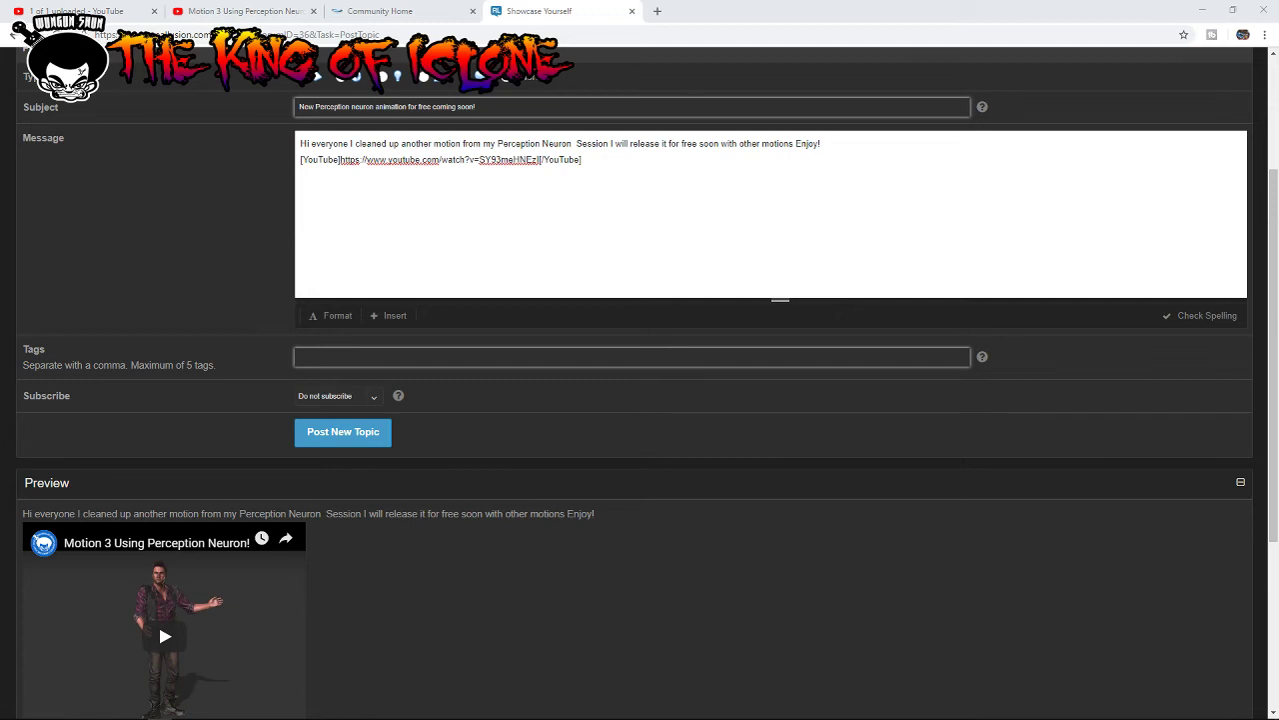
# Step: Review the draft and post the topic 'New Perception neuron animation for free coming soon!'
pyautogui.scroll(1, 598, 406)
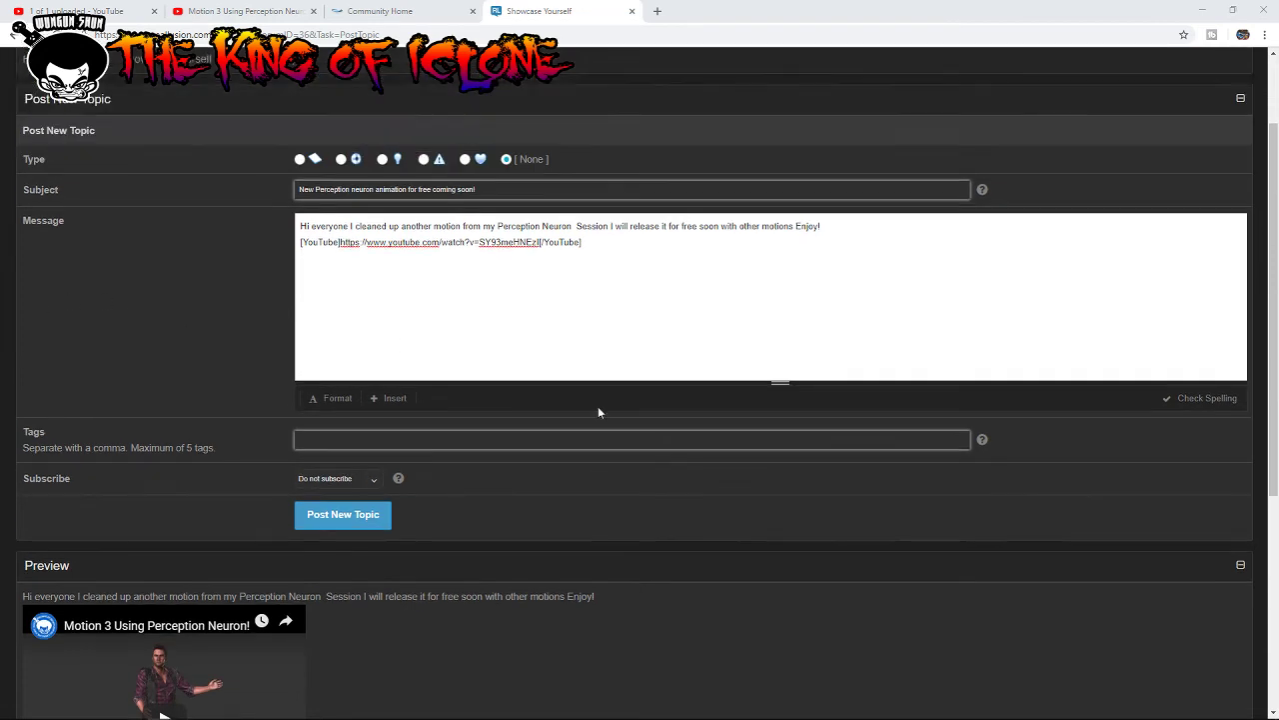
pyautogui.scroll(-1, 598, 413)
pyautogui.scroll(-2, 609, 485)
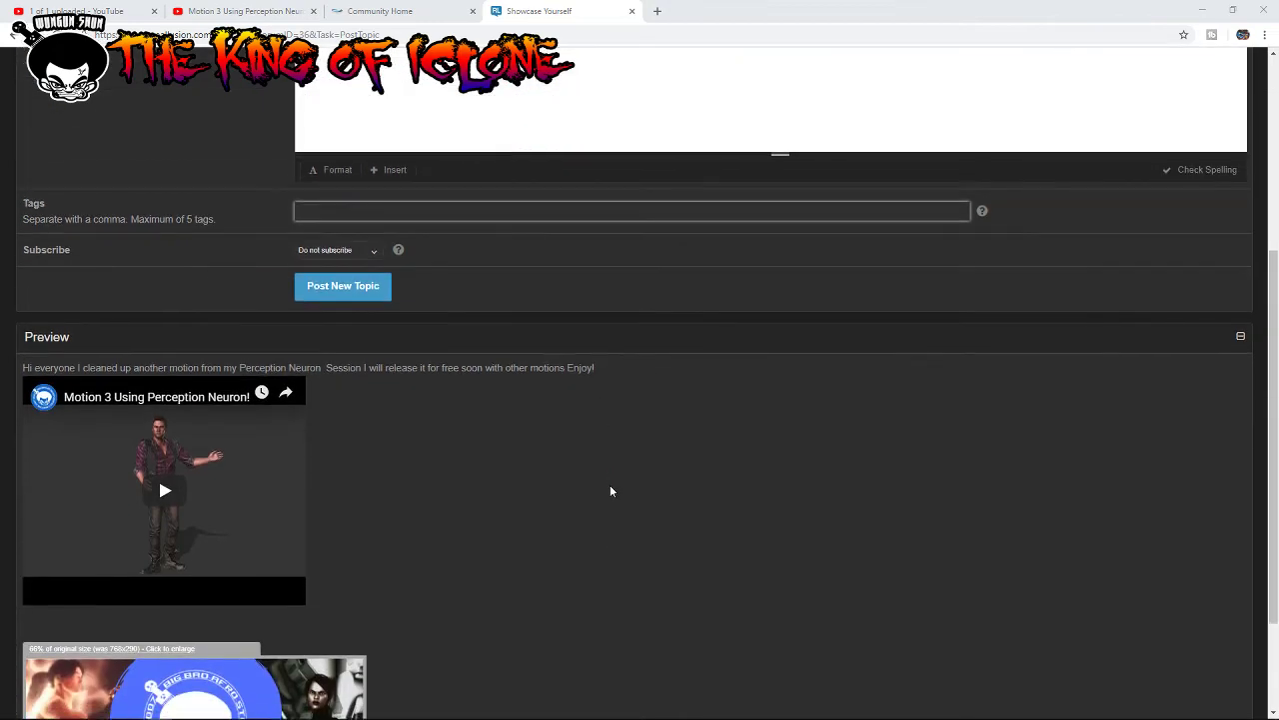
pyautogui.scroll(3, 609, 489)
pyautogui.scroll(-3, 480, 587)
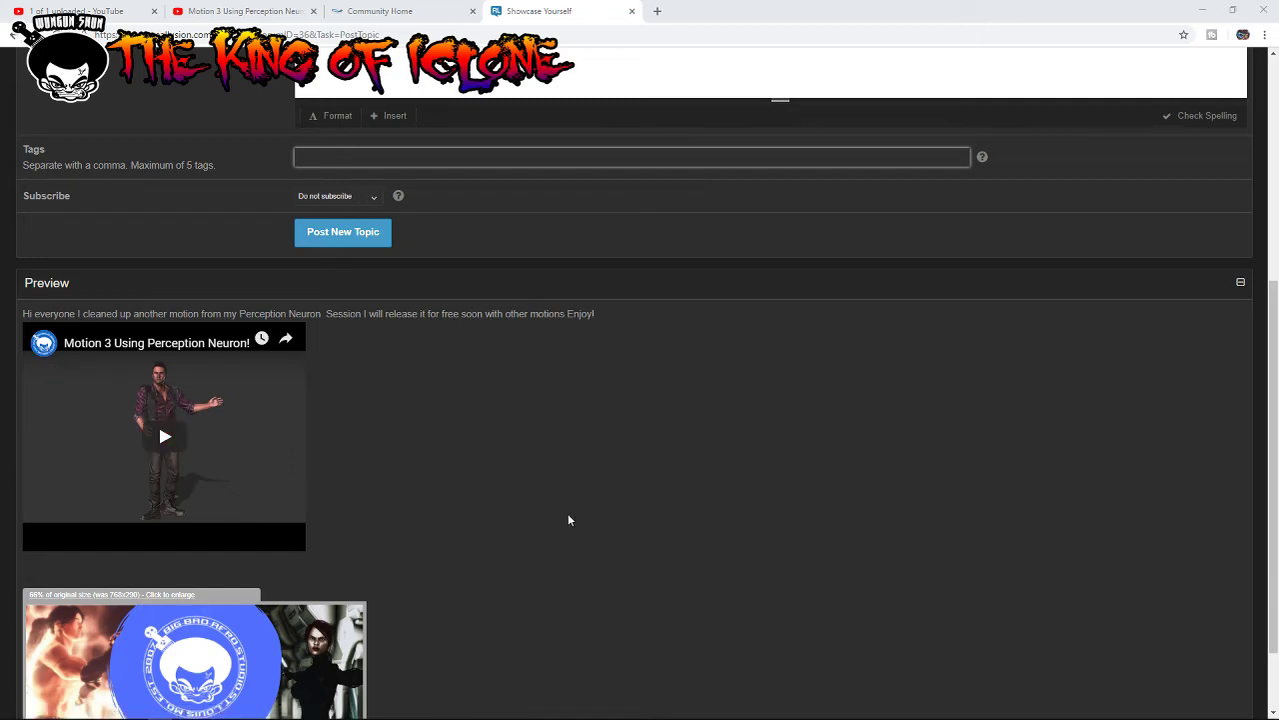
pyautogui.scroll(3, 568, 513)
pyautogui.scroll(1, 568, 512)
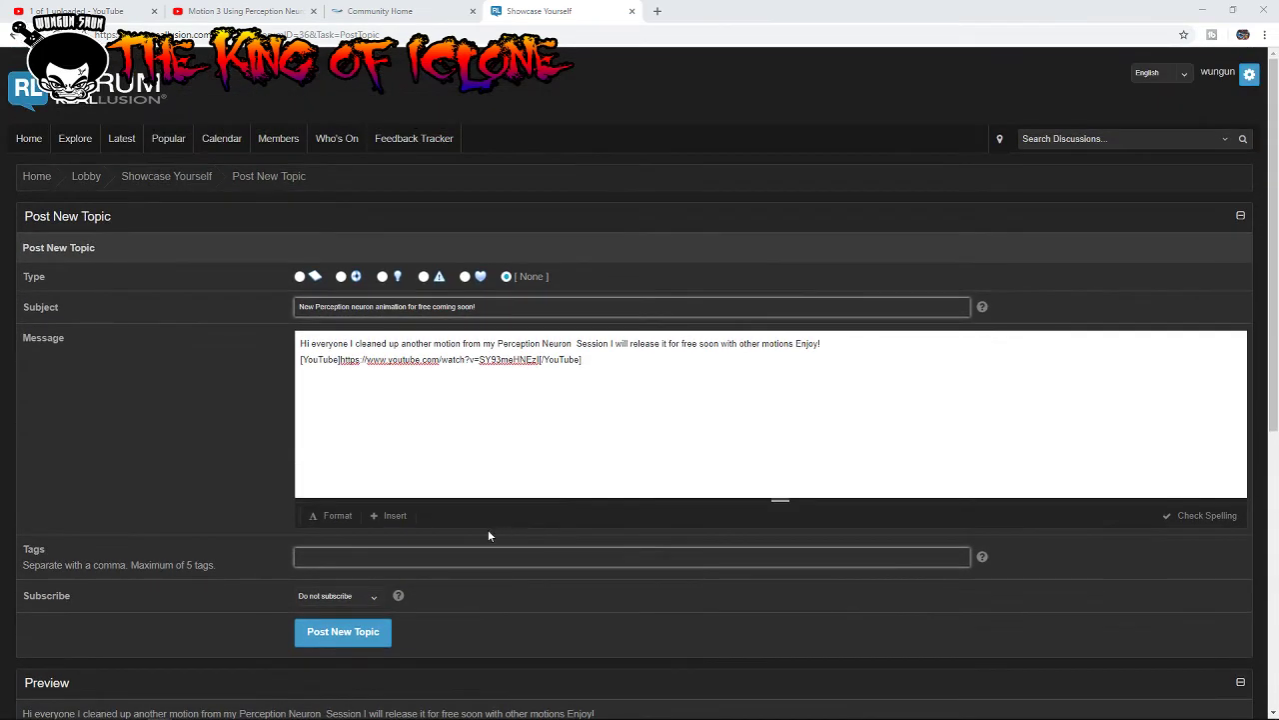
pyautogui.scroll(-4, 487, 530)
pyautogui.click(374, 244)
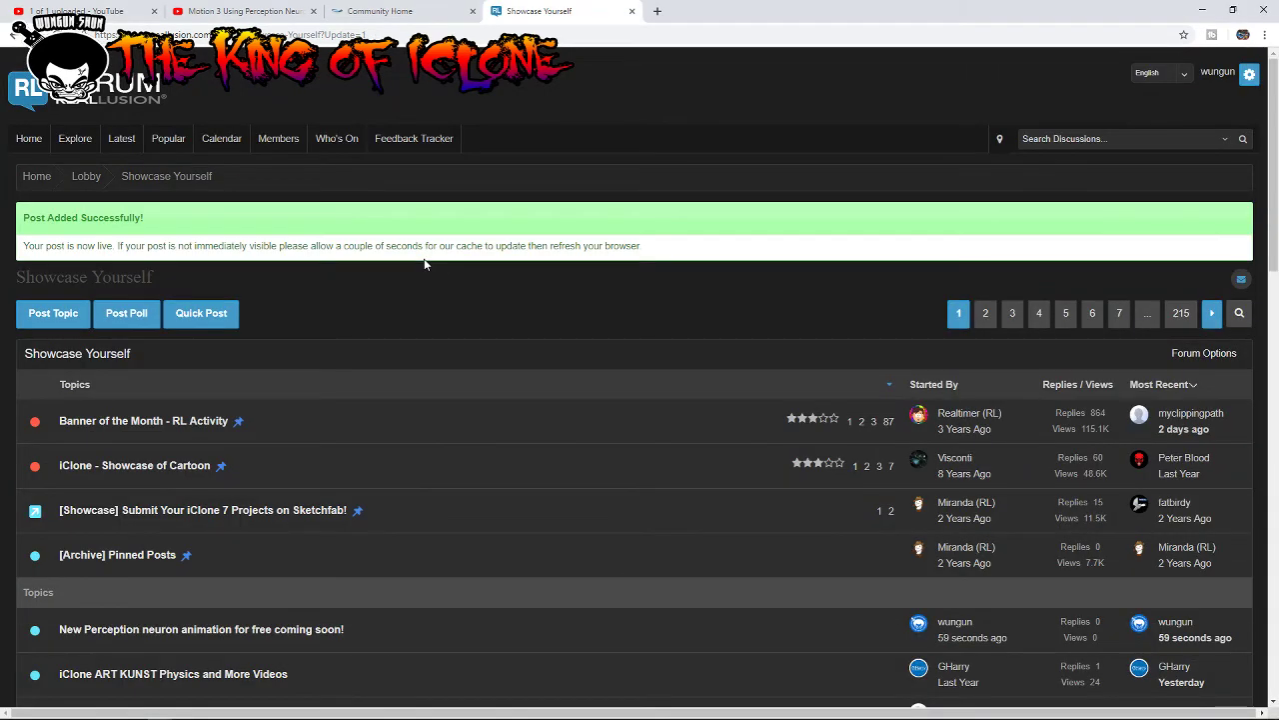
# Step: Scroll the Showcase Yourself list to confirm the new topic heads page 1
pyautogui.scroll(-2, 430, 299)
pyautogui.scroll(-1, 824, 447)
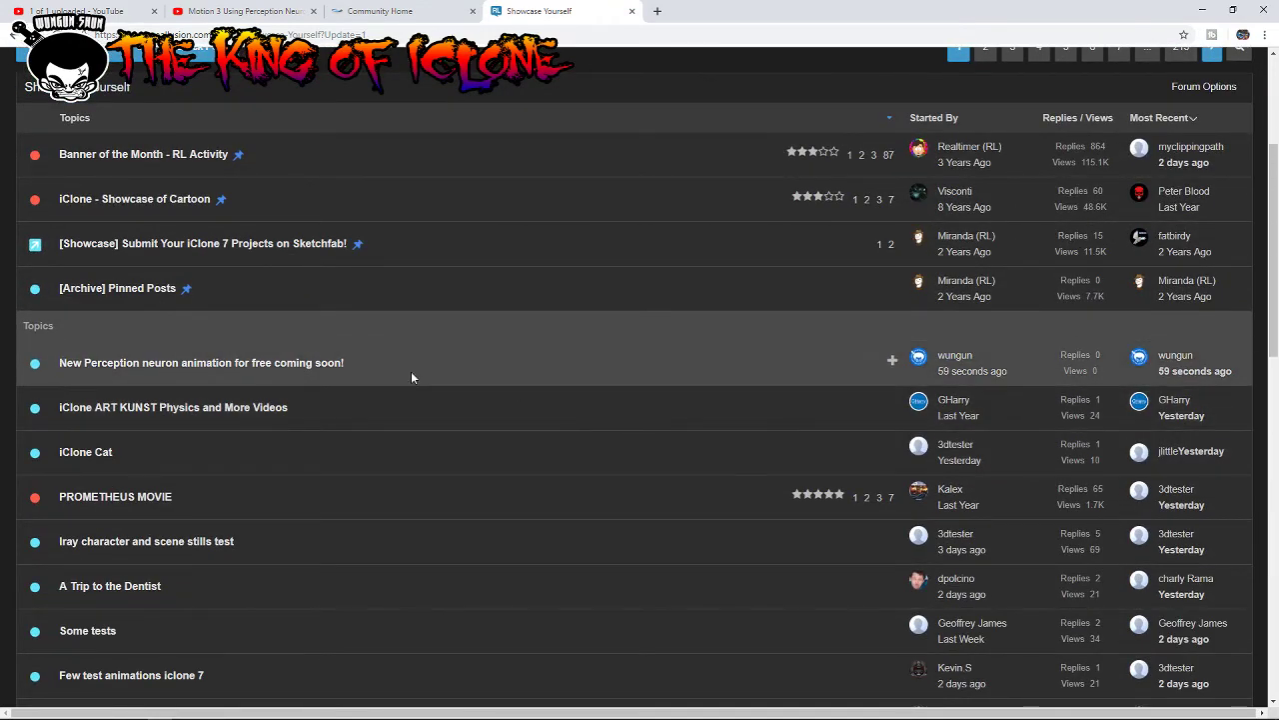
pyautogui.scroll(-3, 1016, 392)
pyautogui.scroll(4, 509, 414)
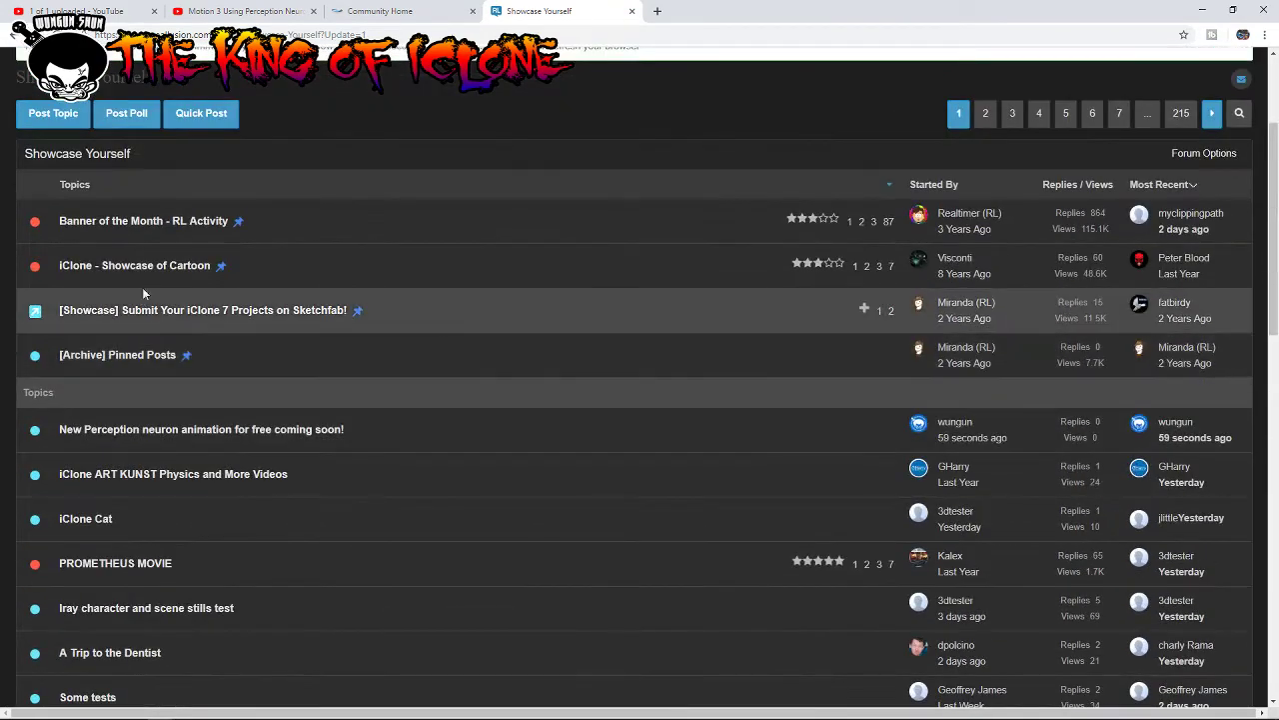
pyautogui.scroll(2, 316, 343)
pyautogui.scroll(-1, 671, 568)
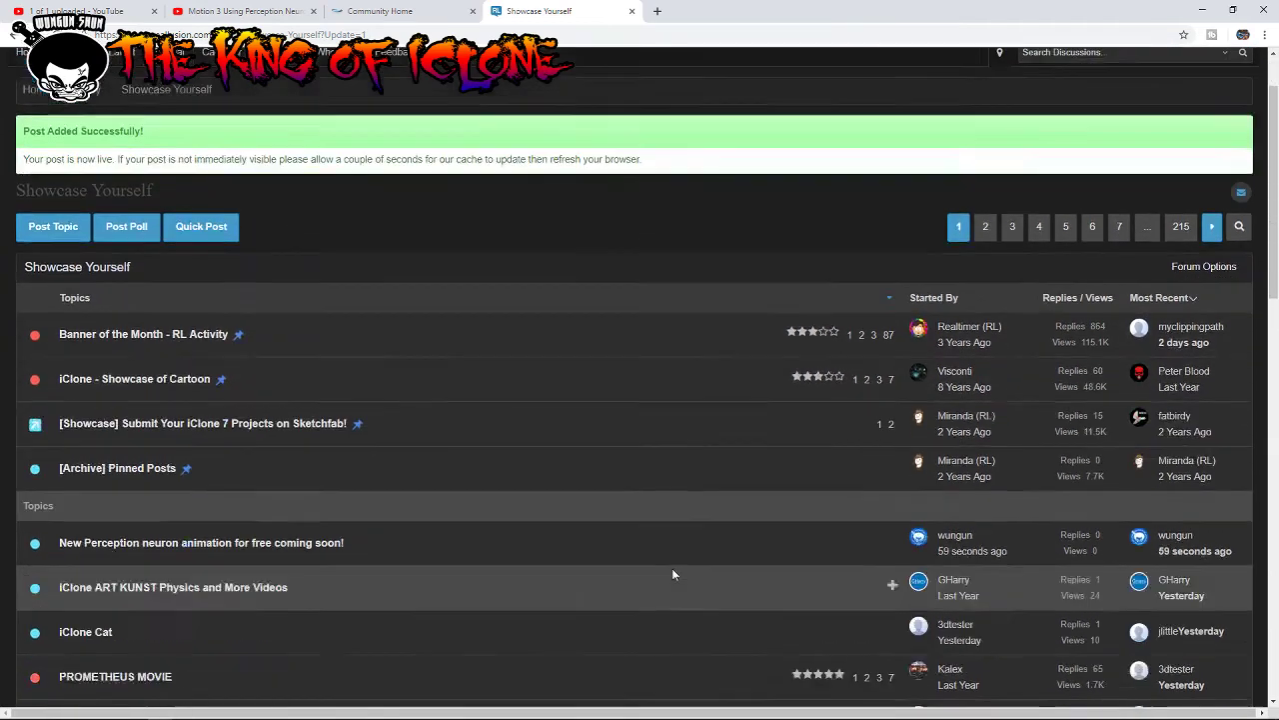
pyautogui.scroll(-3, 575, 351)
pyautogui.scroll(1, 440, 363)
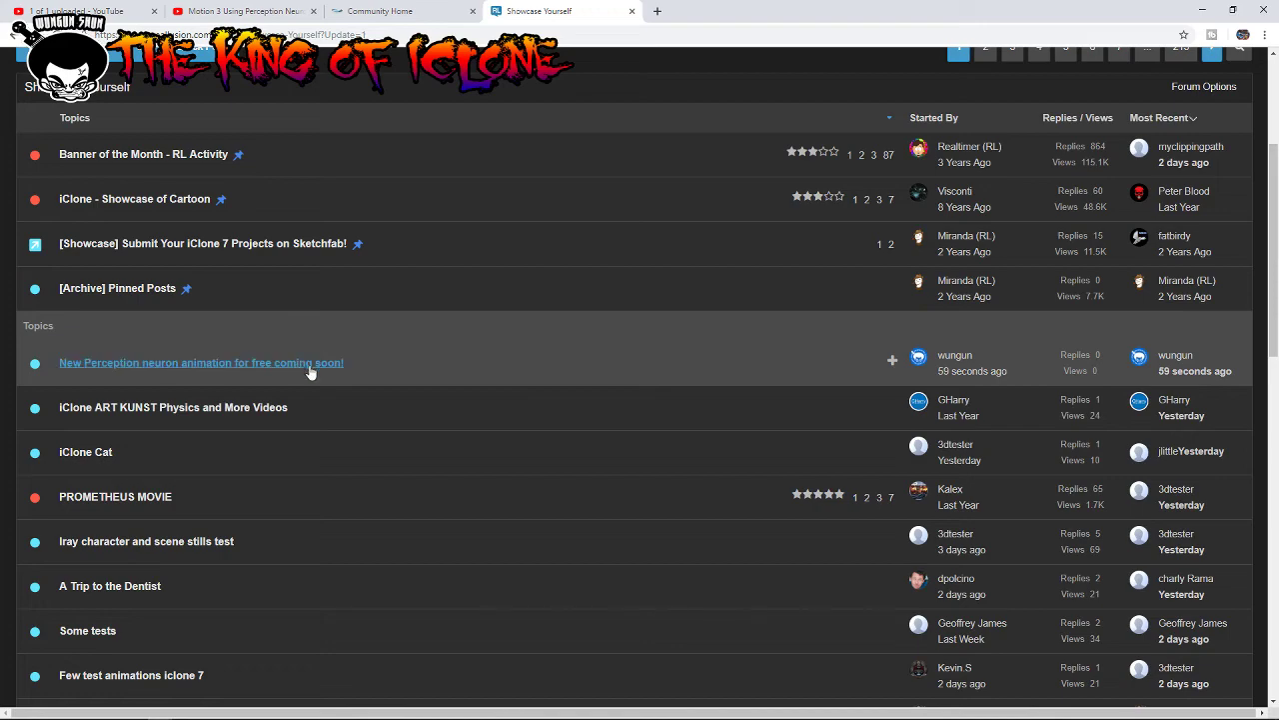
pyautogui.scroll(-2, 853, 376)
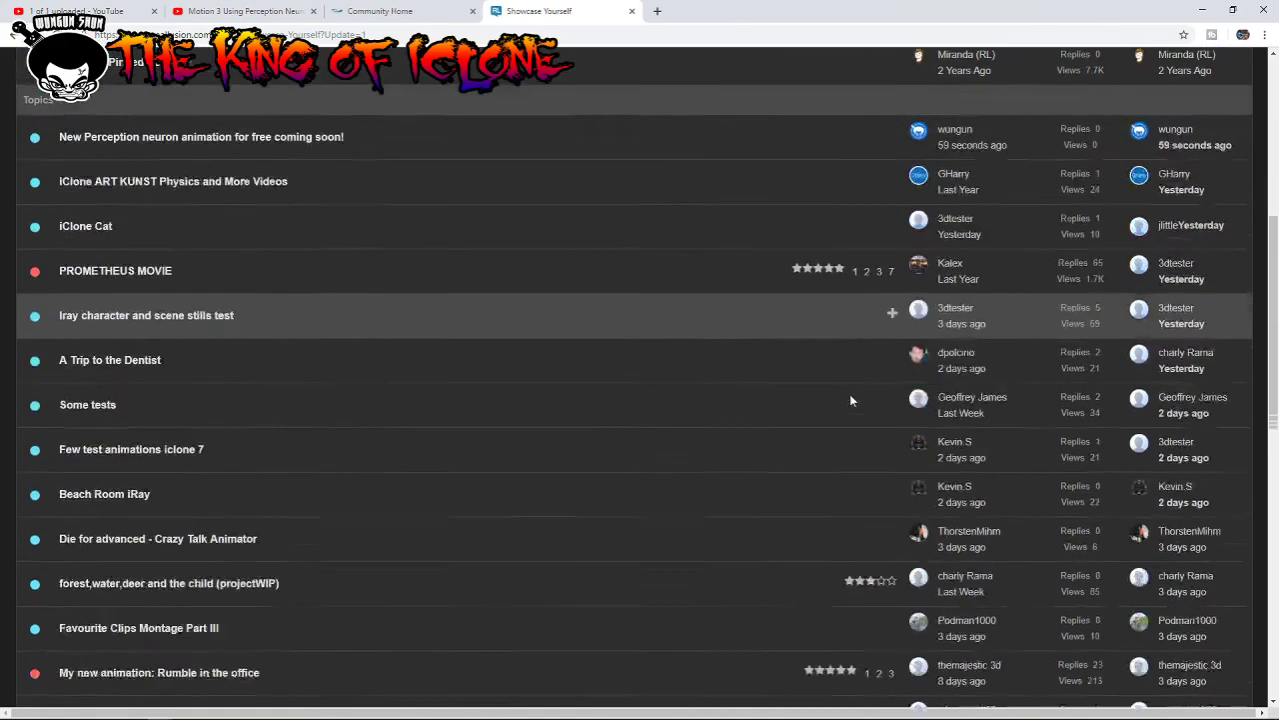
pyautogui.scroll(-2, 849, 393)
pyautogui.scroll(-1, 843, 420)
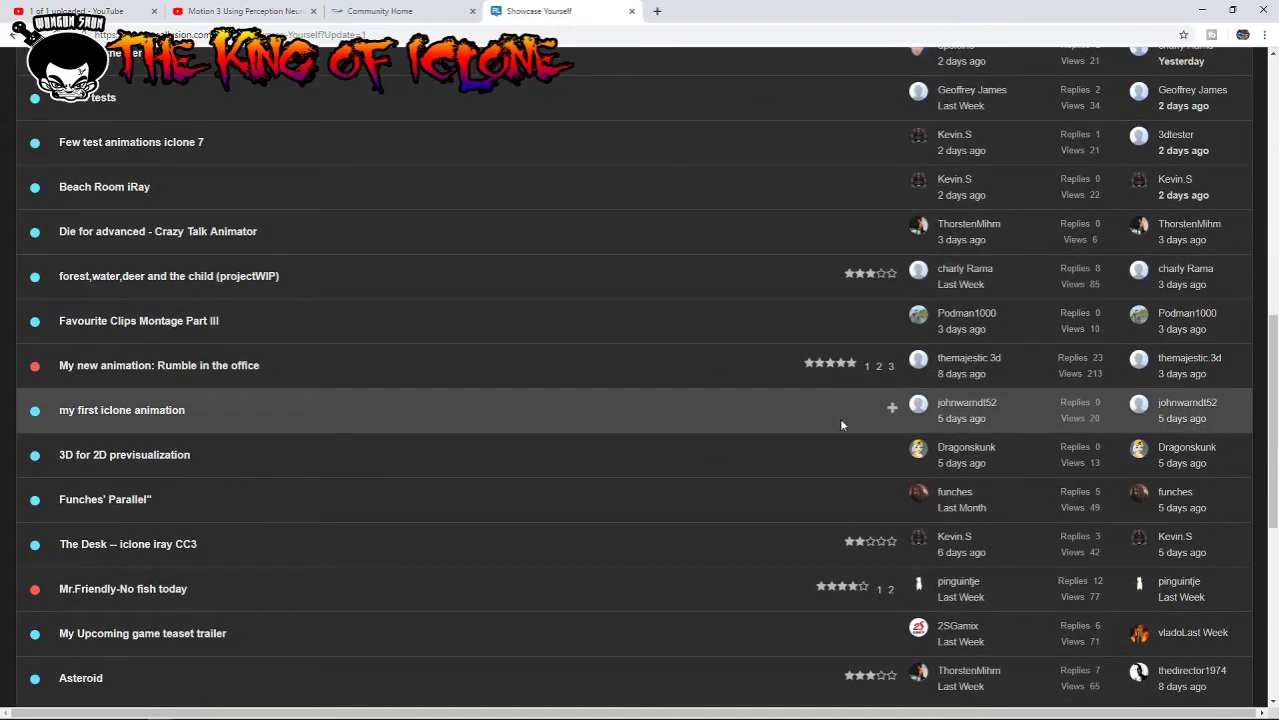
pyautogui.scroll(-1, 840, 420)
pyautogui.scroll(-2, 870, 428)
# Step: Go to page 2 of the Showcase Yourself topic list and browse it
pyautogui.click(986, 427)
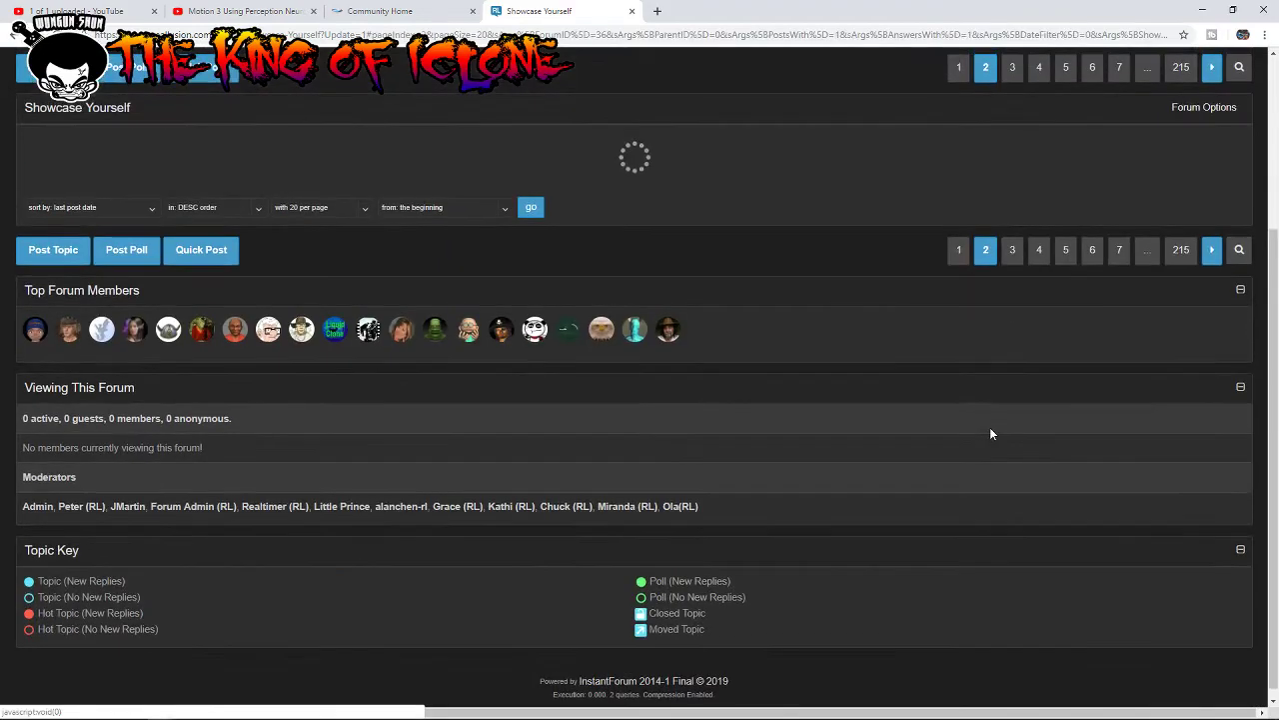
pyautogui.scroll(-2, 786, 436)
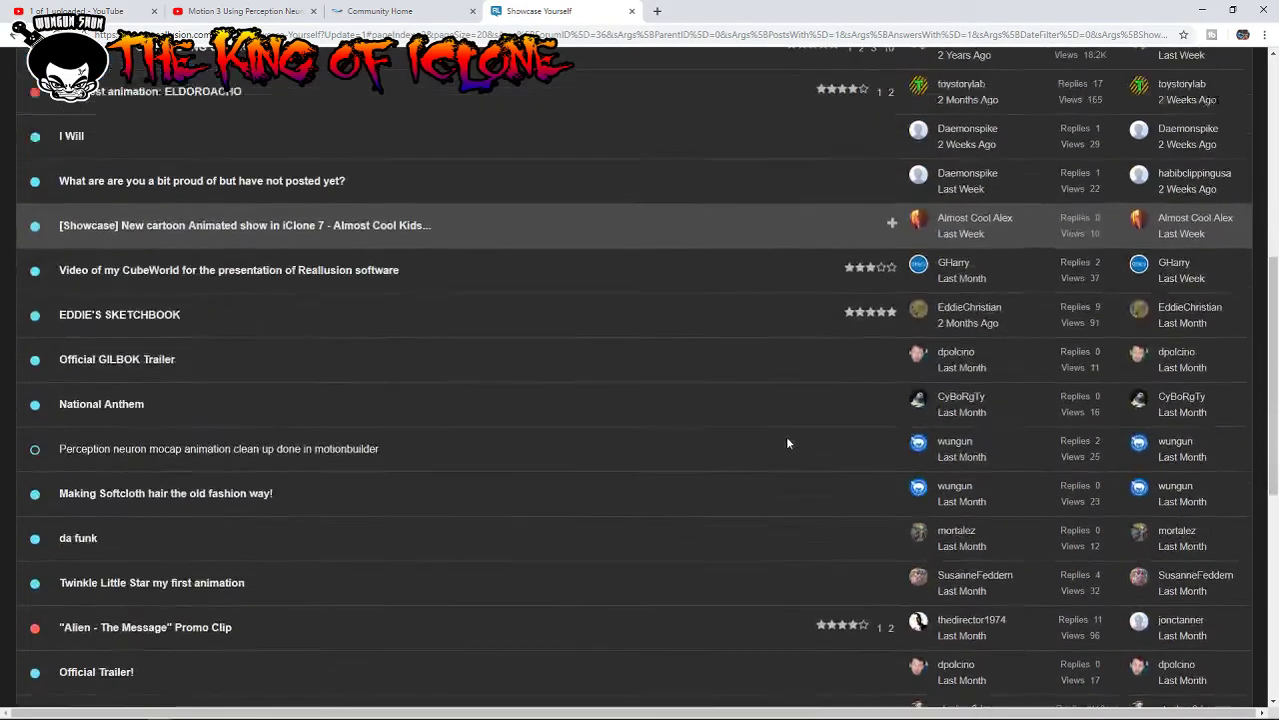
pyautogui.scroll(-1, 829, 436)
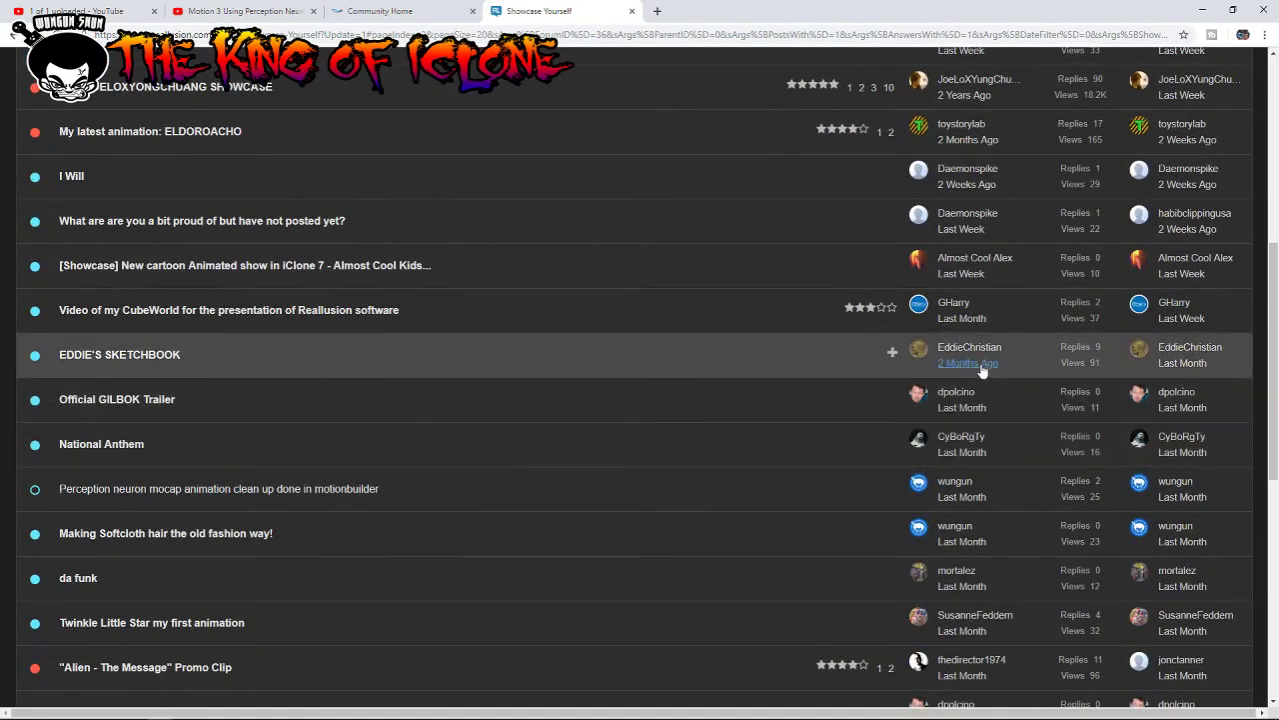
pyautogui.scroll(1, 960, 350)
pyautogui.scroll(1, 977, 347)
pyautogui.scroll(2, 978, 347)
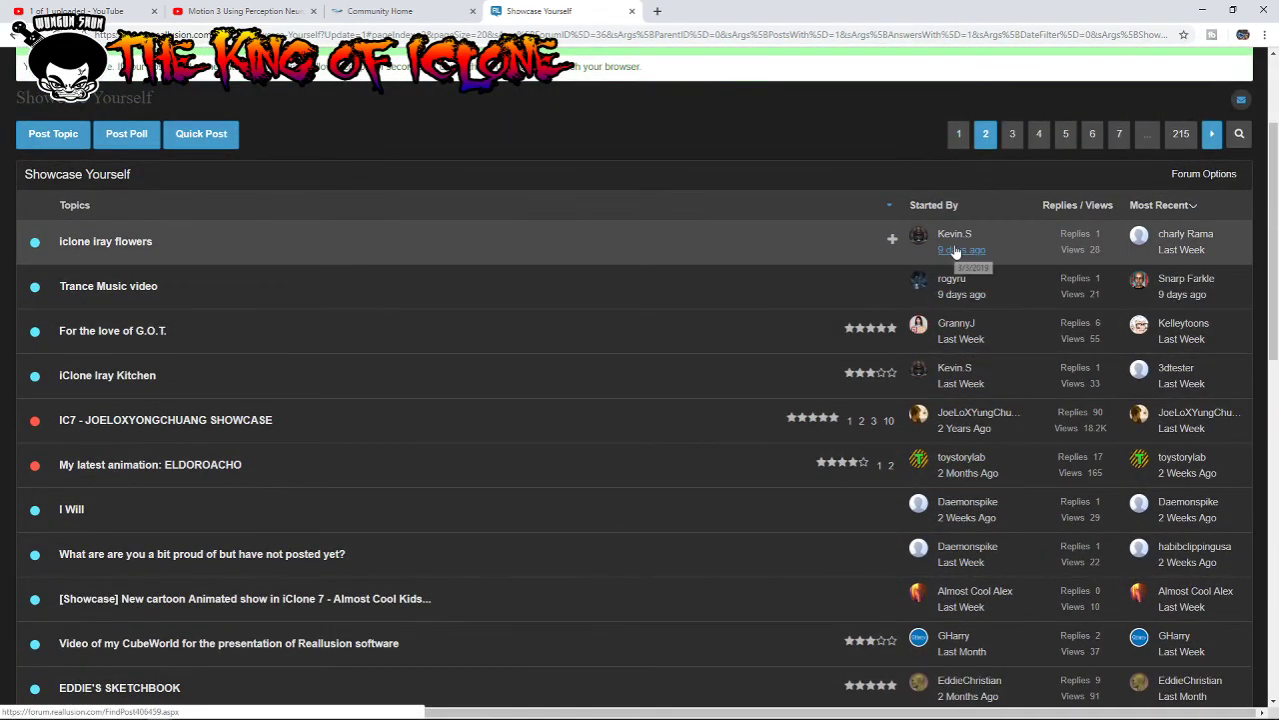
pyautogui.scroll(-3, 954, 539)
pyautogui.scroll(-5, 955, 535)
pyautogui.scroll(-2, 819, 447)
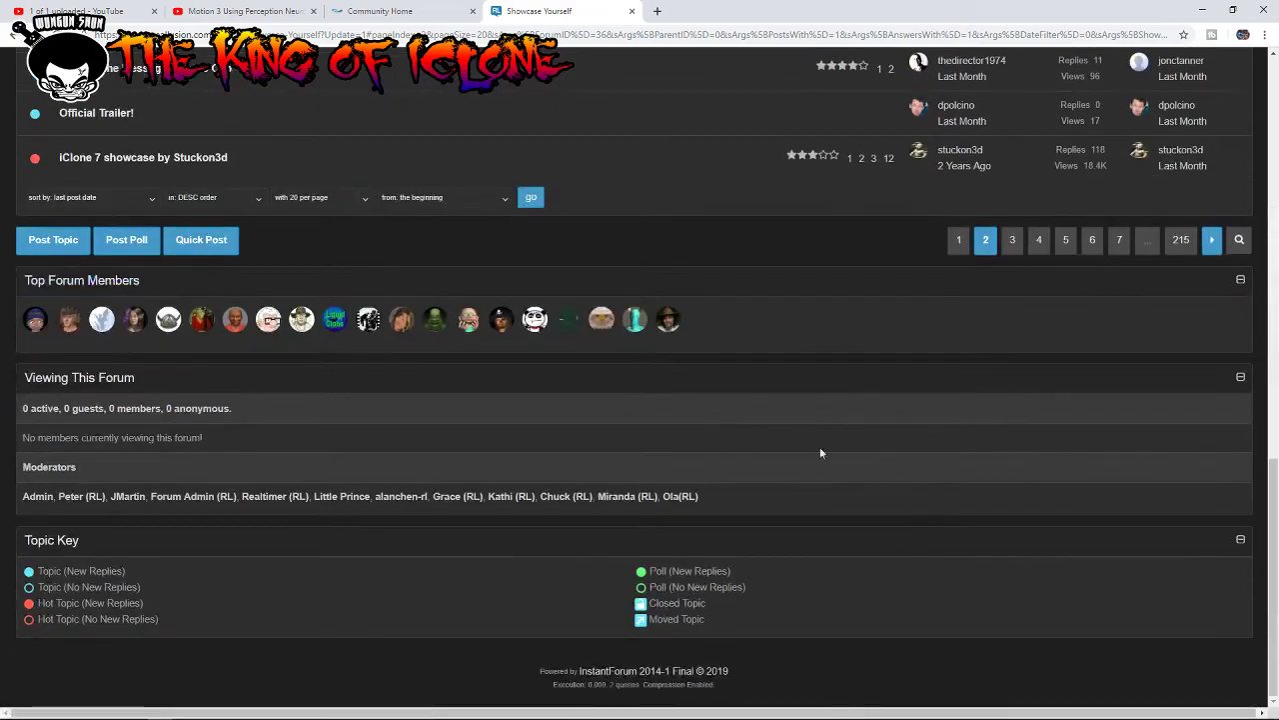
pyautogui.scroll(5, 104, 334)
pyautogui.scroll(4, 104, 334)
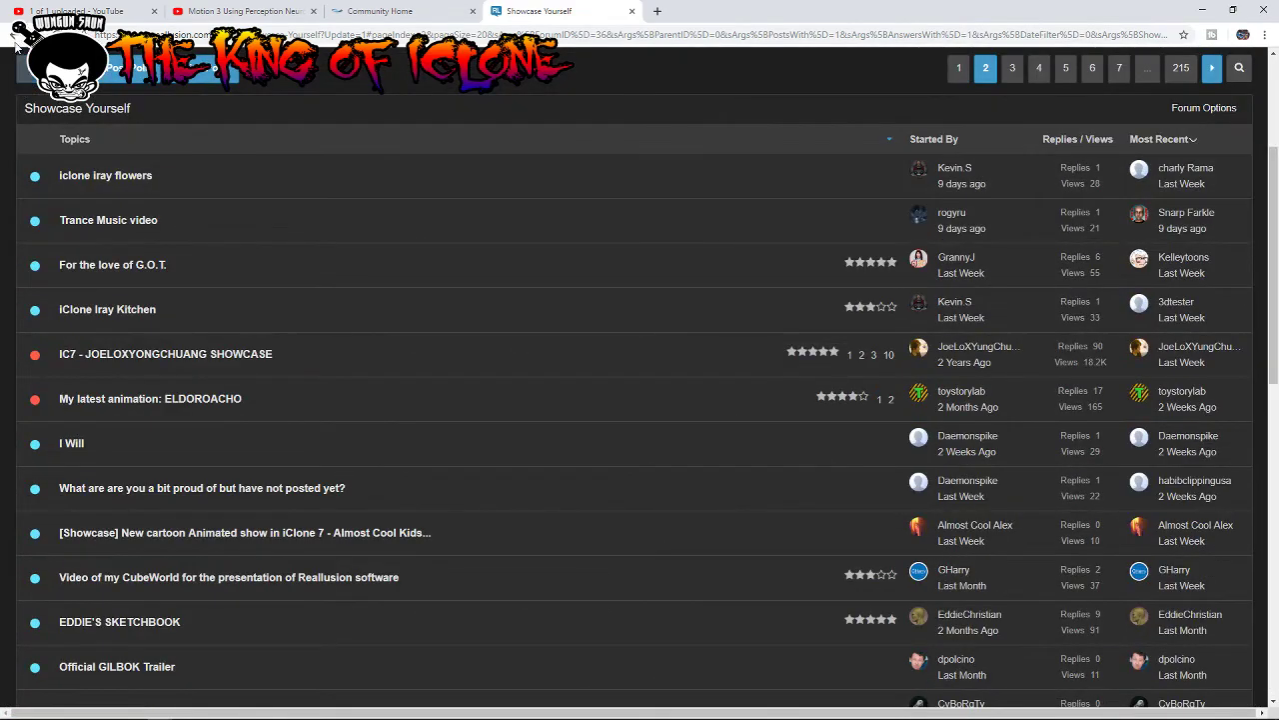
pyautogui.scroll(-1, 486, 335)
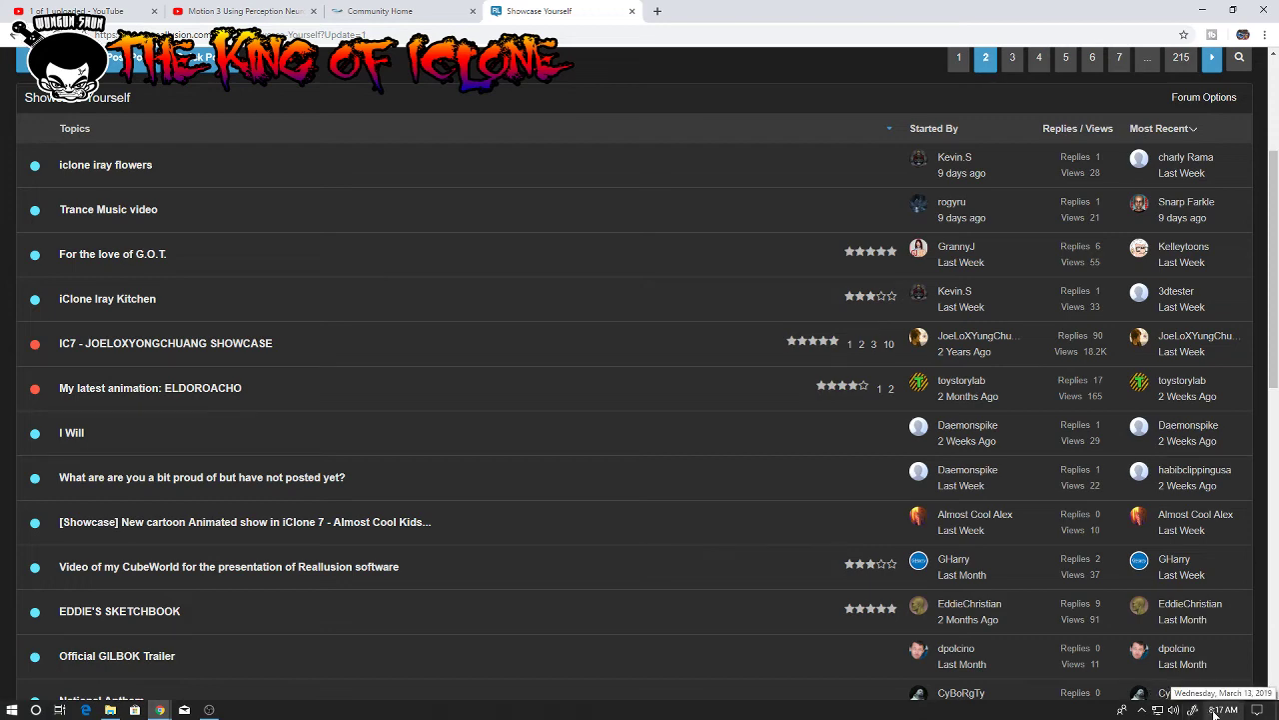
# Step: Return to page 1 of the topic list from the bottom pager
pyautogui.scroll(3, 608, 388)
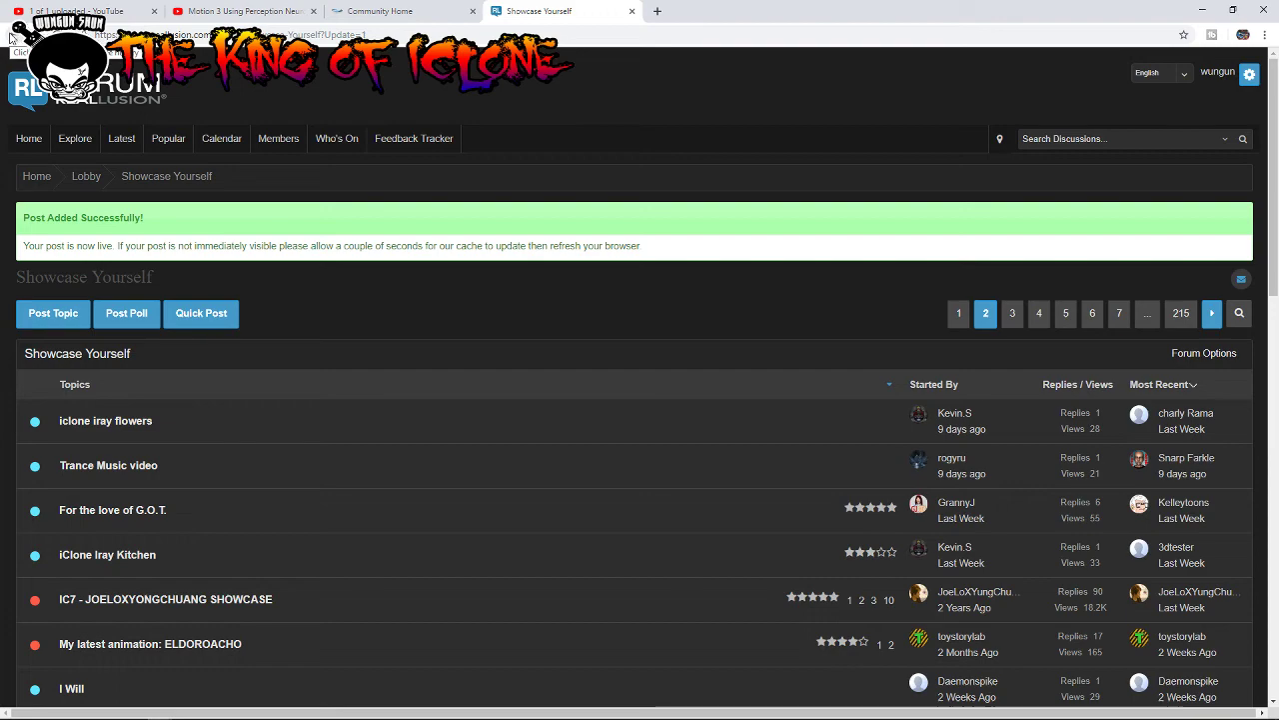
pyautogui.scroll(-5, 508, 328)
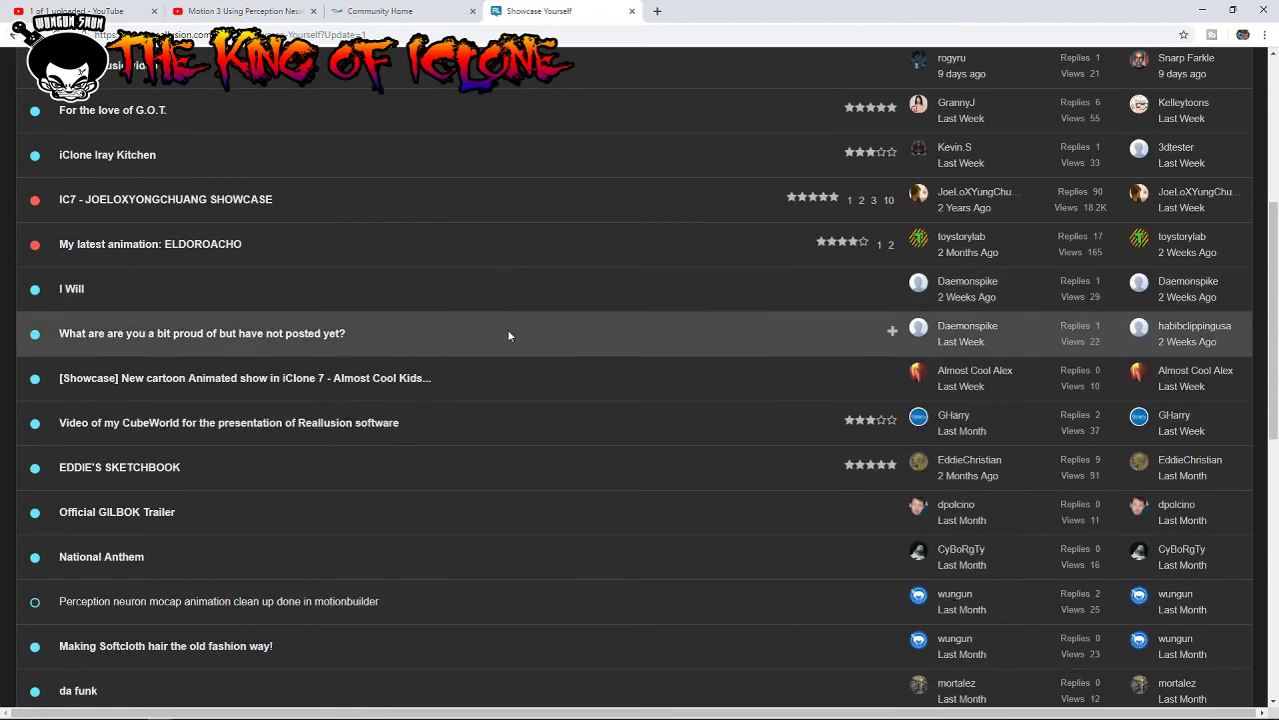
pyautogui.scroll(-4, 376, 258)
pyautogui.scroll(-3, 929, 532)
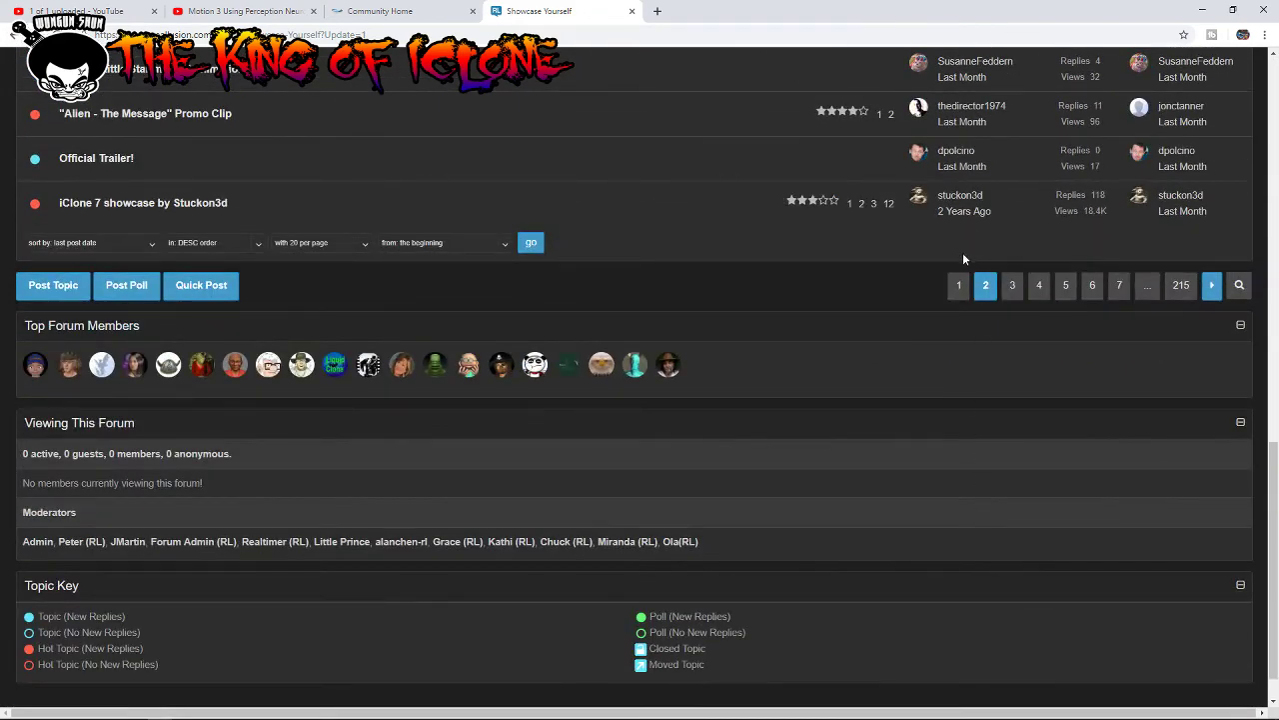
pyautogui.click(950, 286)
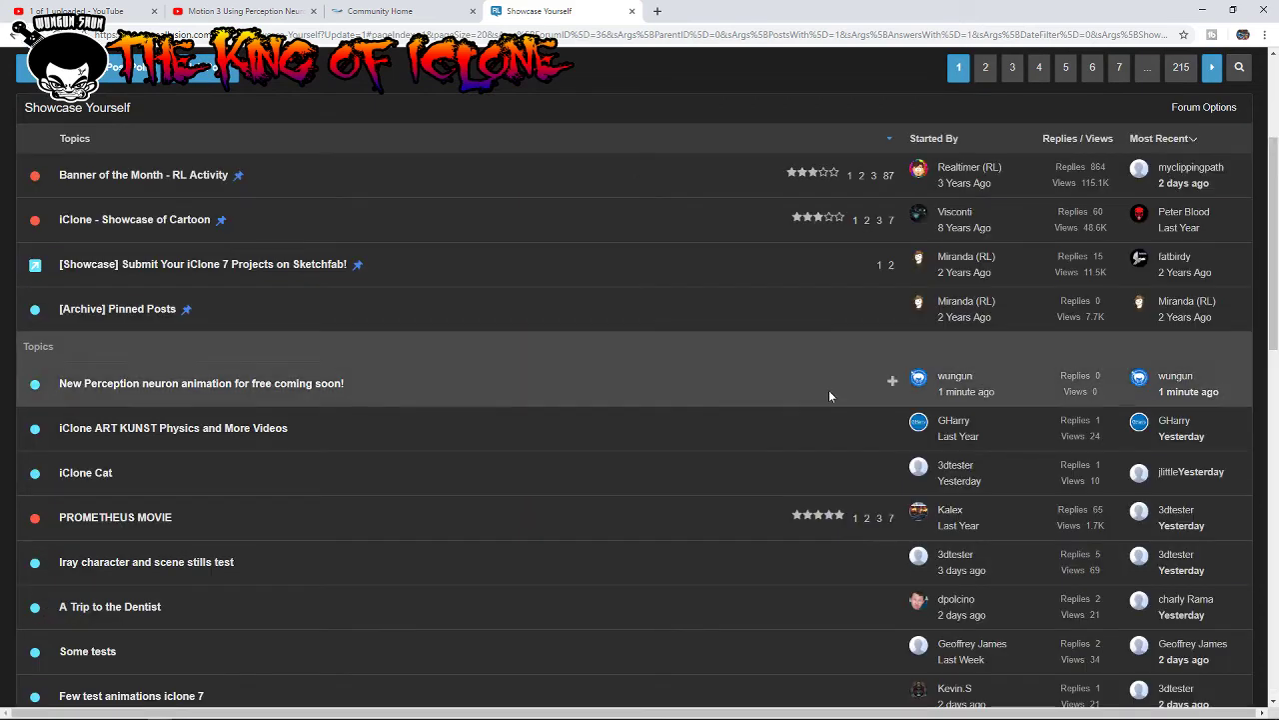
pyautogui.scroll(-1, 760, 330)
pyautogui.click(324, 254)
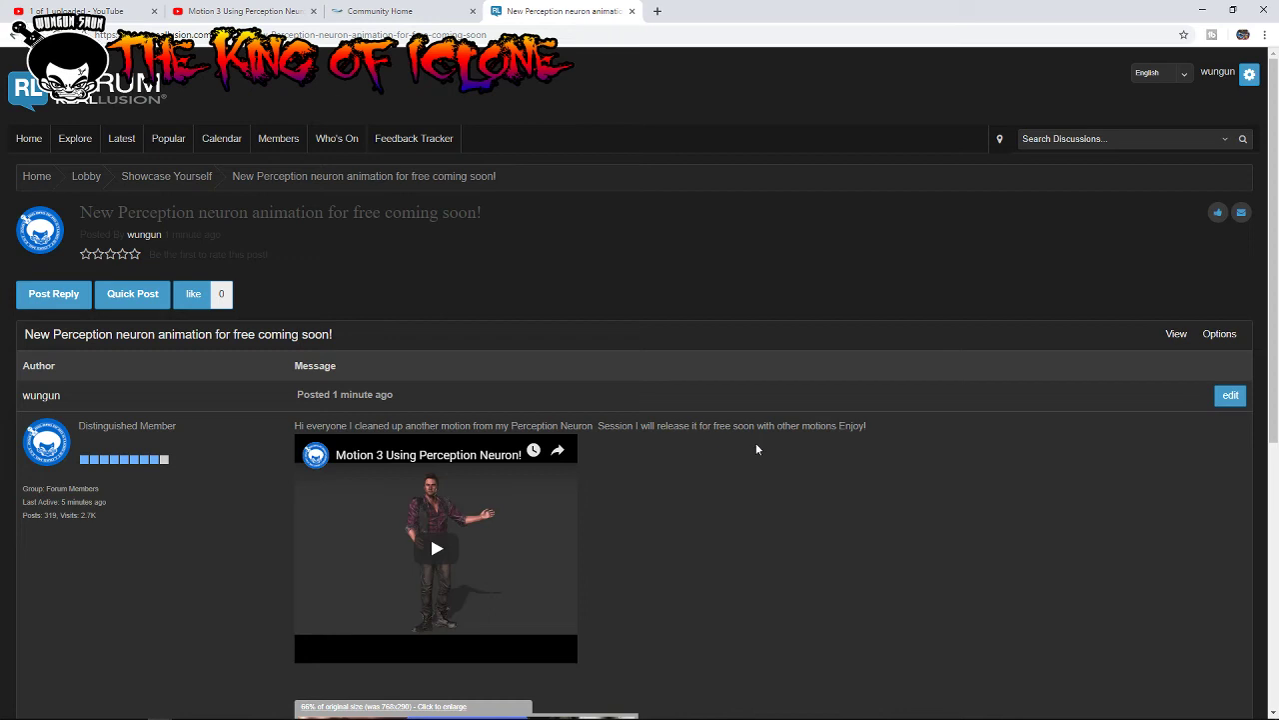
pyautogui.scroll(-3, 816, 441)
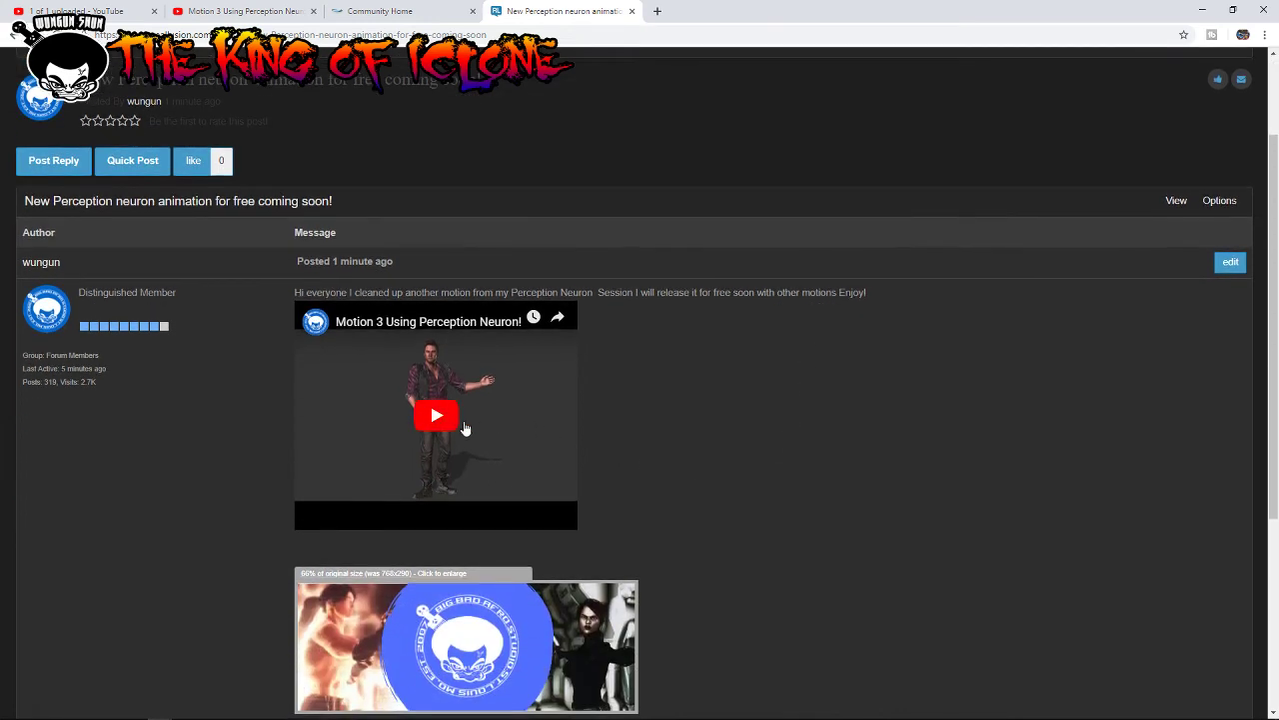
pyautogui.click(440, 416)
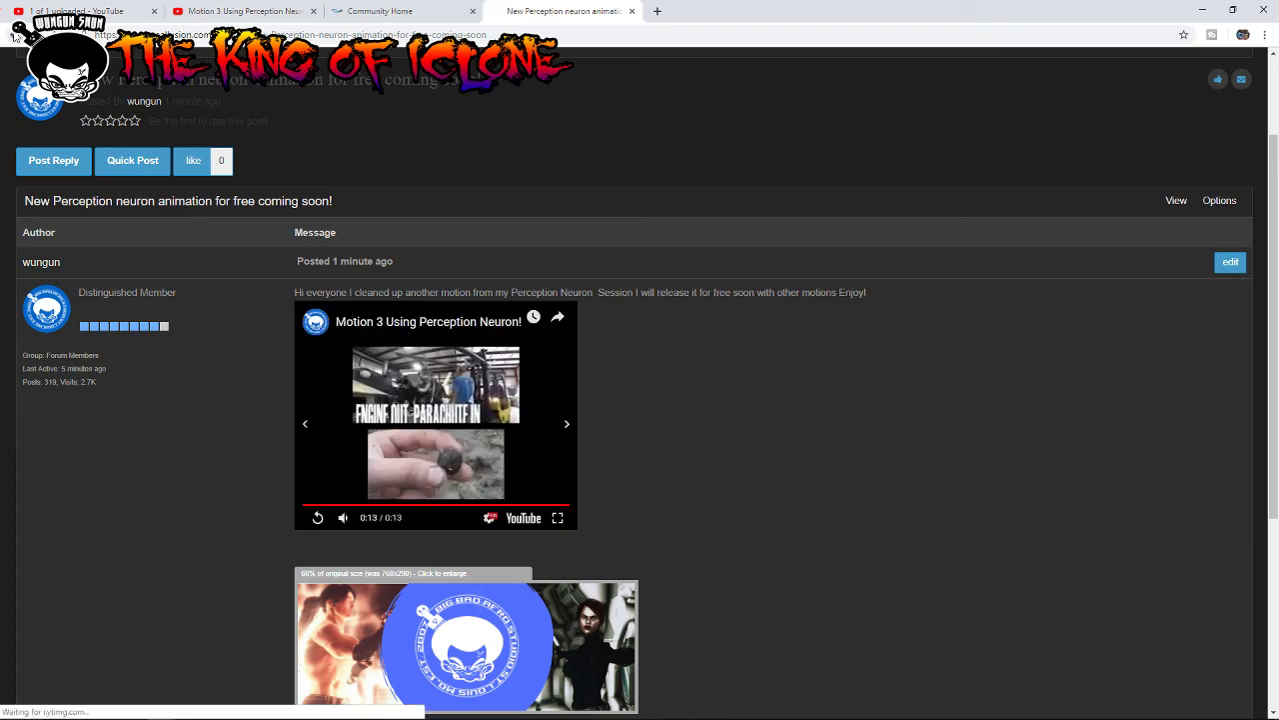
pyautogui.hotkey('alt', 'Left')
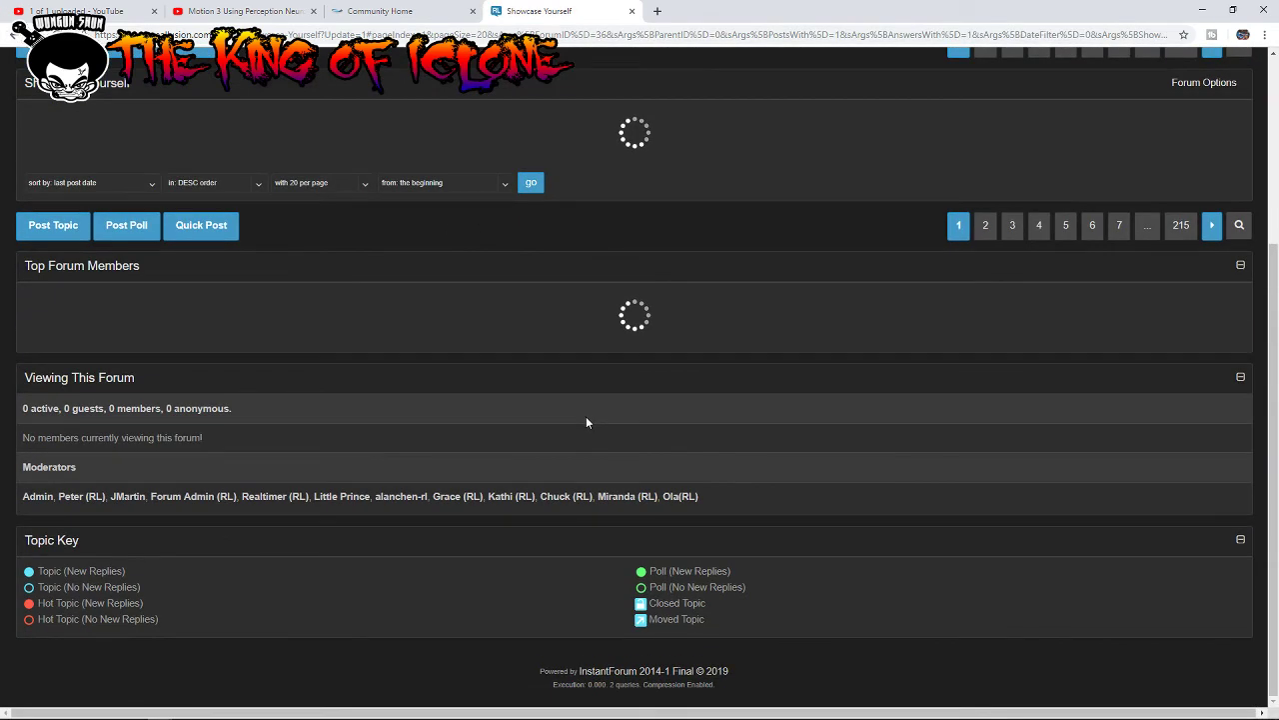
pyautogui.scroll(2, 679, 320)
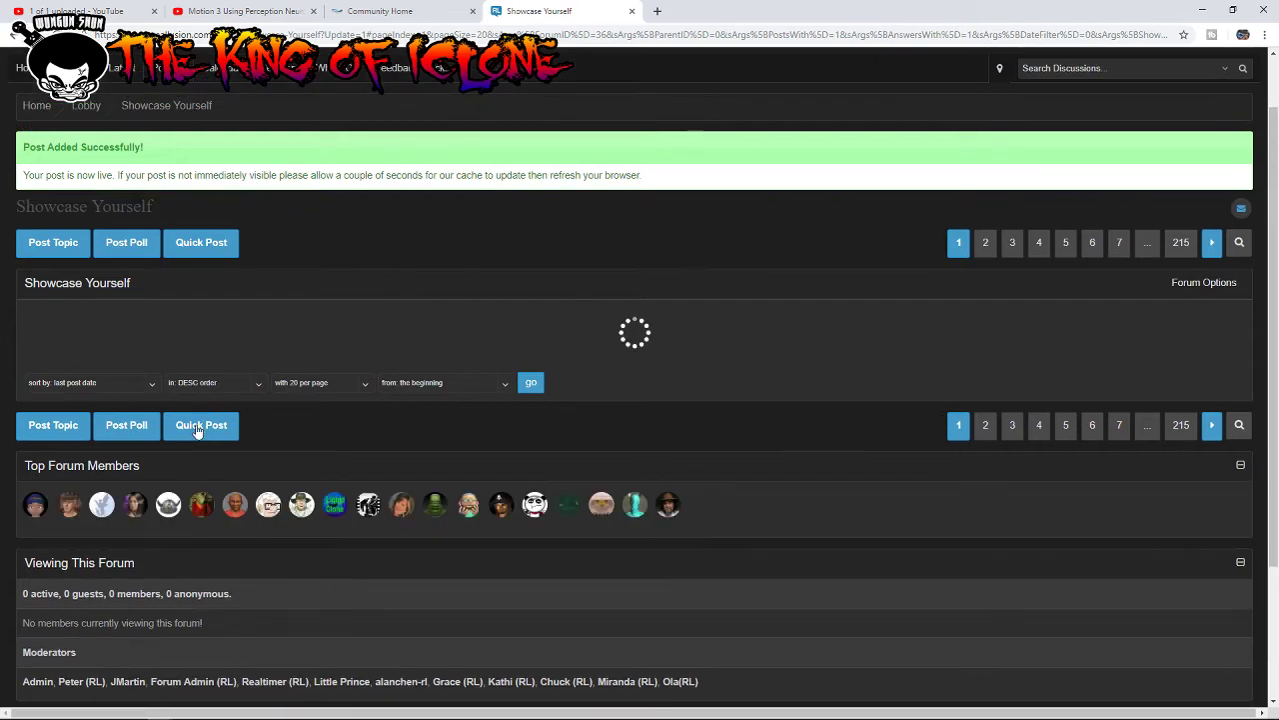
pyautogui.scroll(-6, 699, 540)
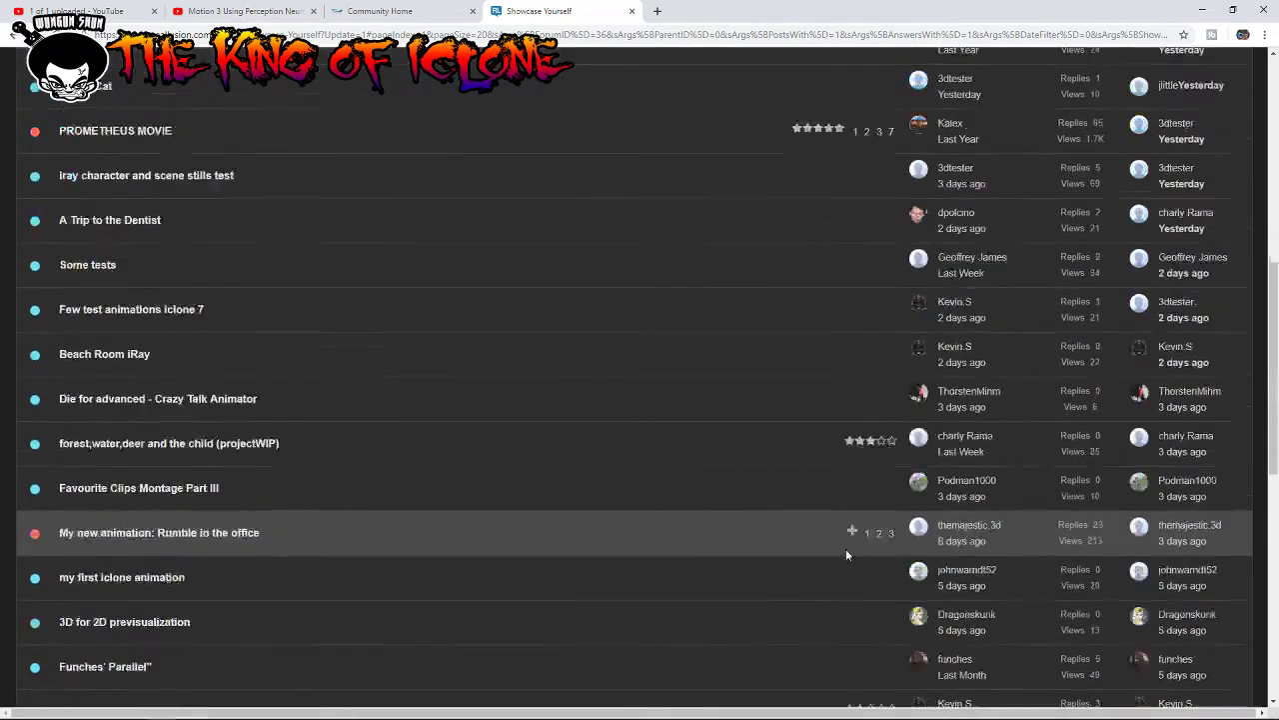
pyautogui.scroll(-3, 899, 555)
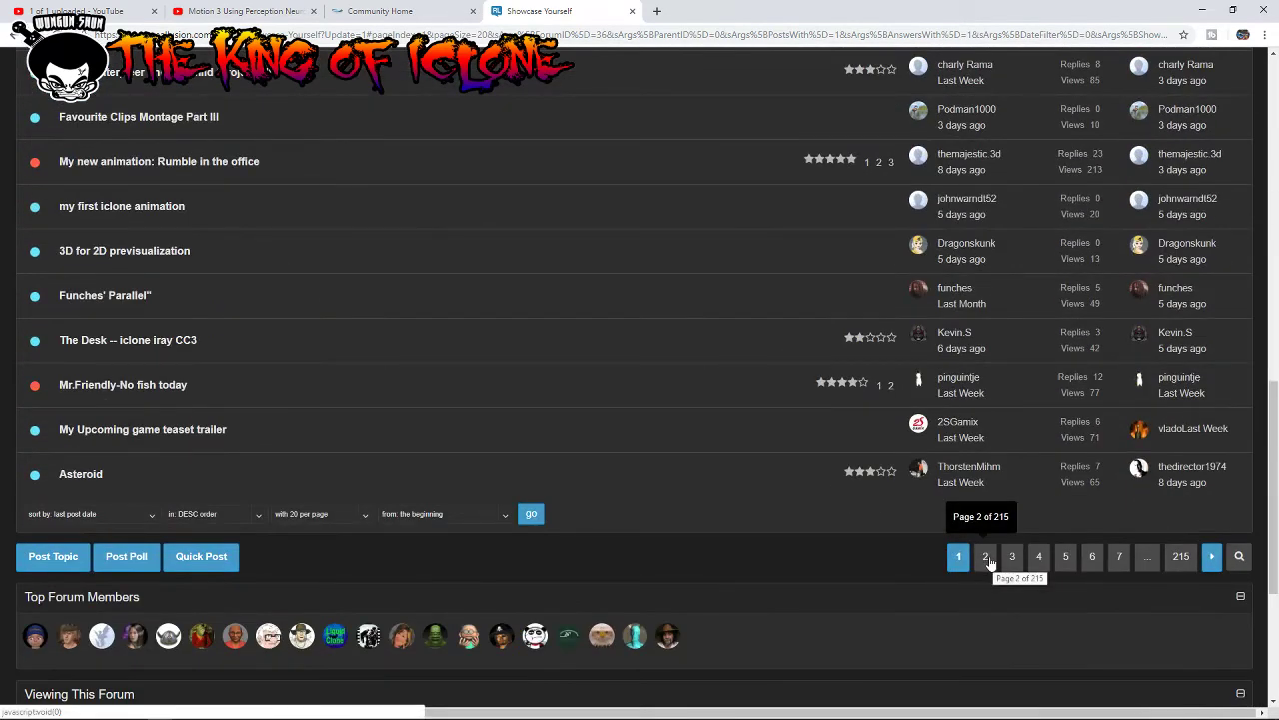
pyautogui.click(986, 557)
pyautogui.scroll(-4, 975, 520)
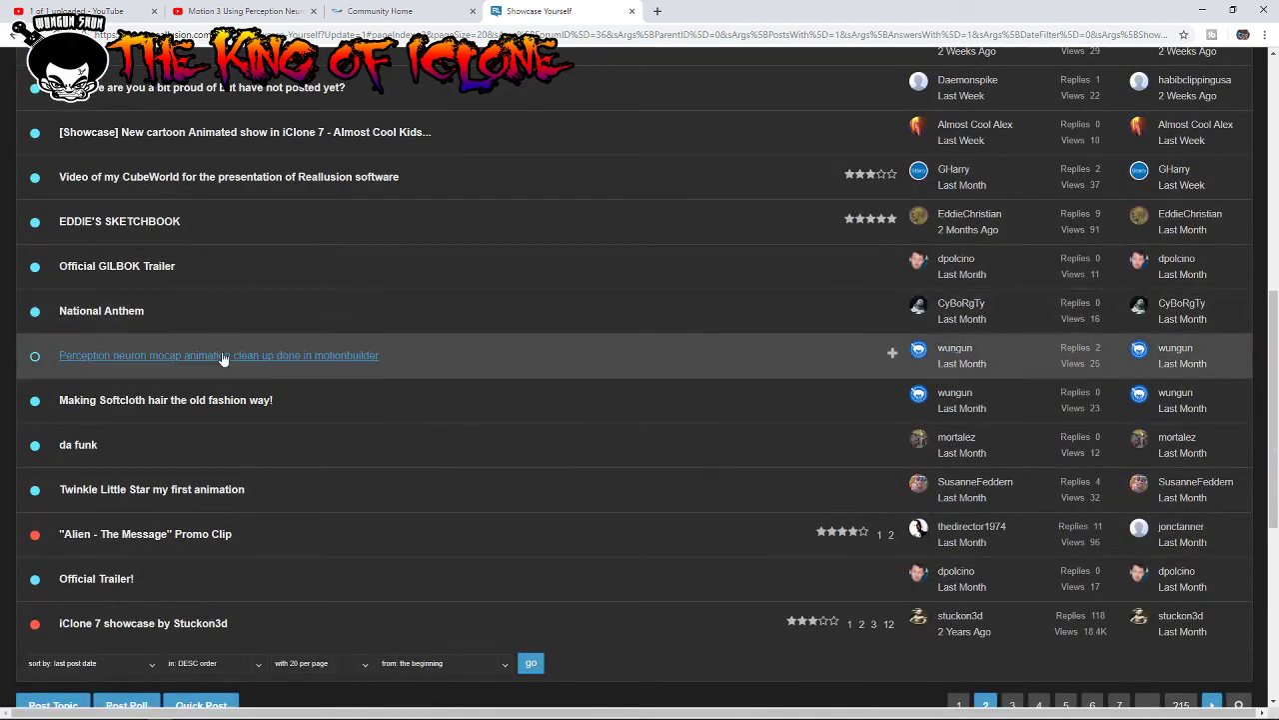
pyautogui.click(229, 357)
pyautogui.scroll(-5, 502, 293)
pyautogui.scroll(-2, 517, 429)
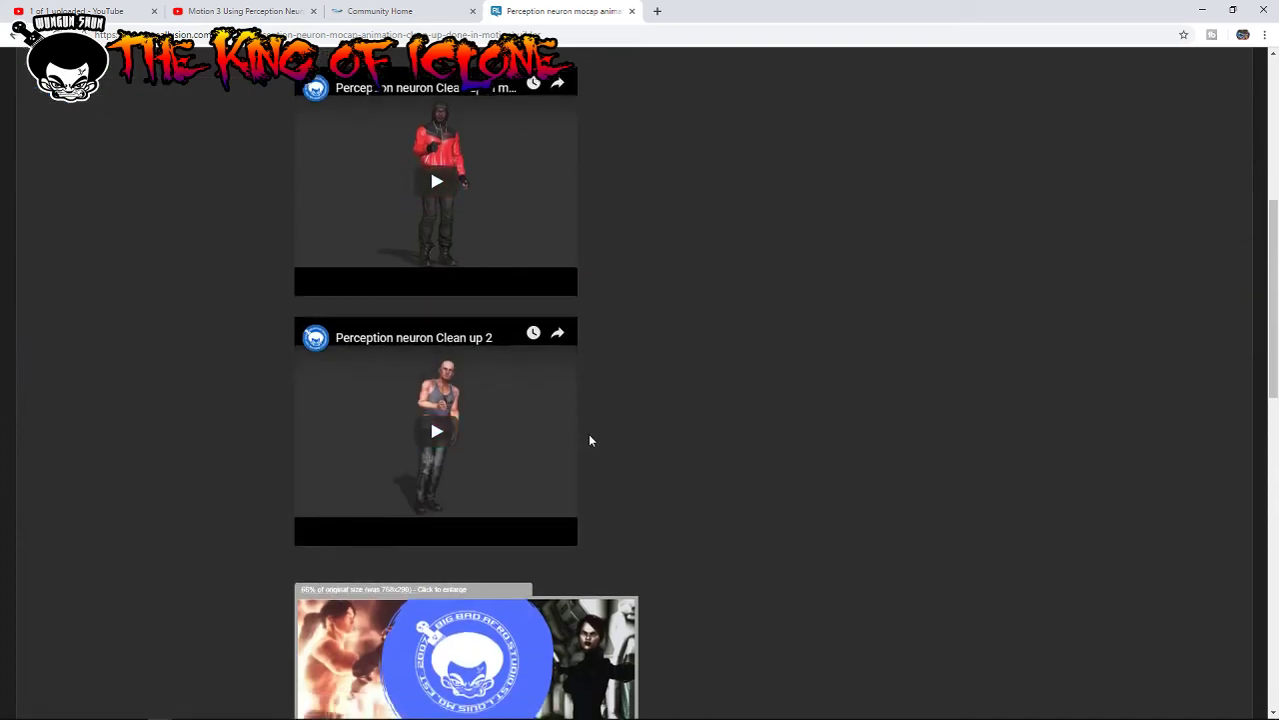
pyautogui.scroll(-1, 594, 440)
pyautogui.scroll(2, 605, 450)
pyautogui.scroll(1, 640, 420)
pyautogui.scroll(2, 652, 408)
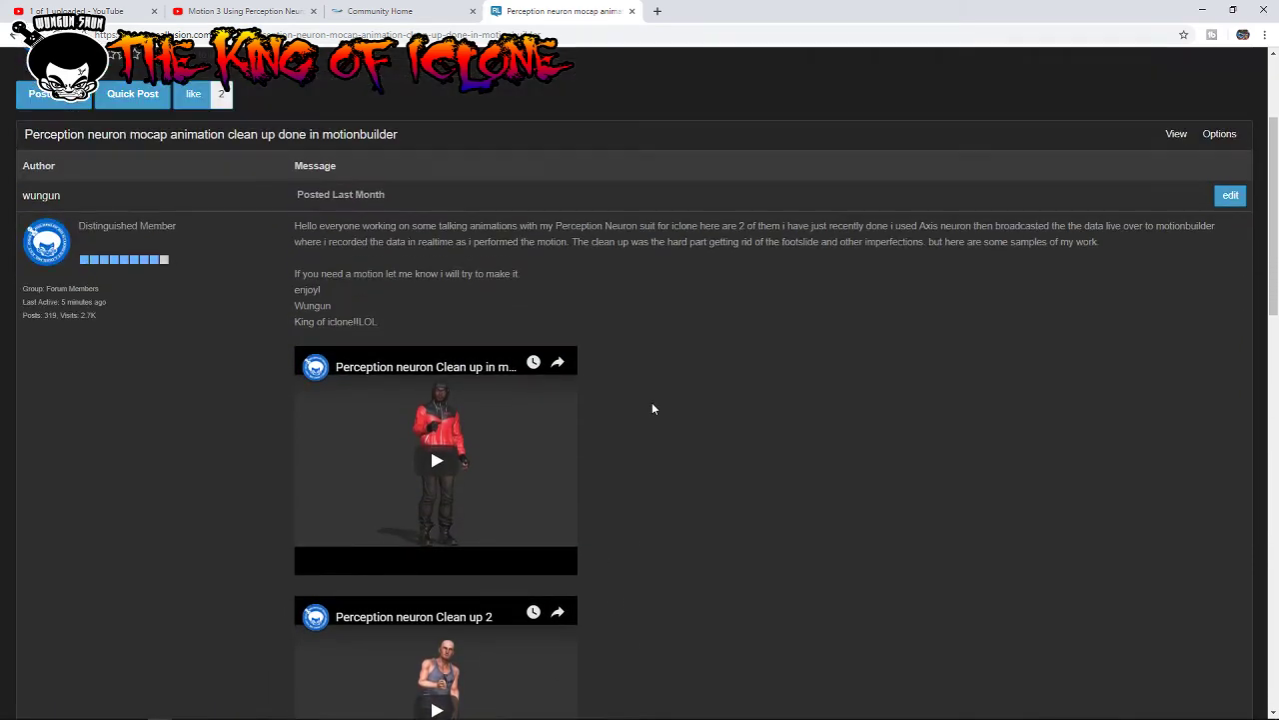
pyautogui.scroll(-1, 652, 408)
pyautogui.scroll(-3, 652, 407)
pyautogui.scroll(1, 651, 408)
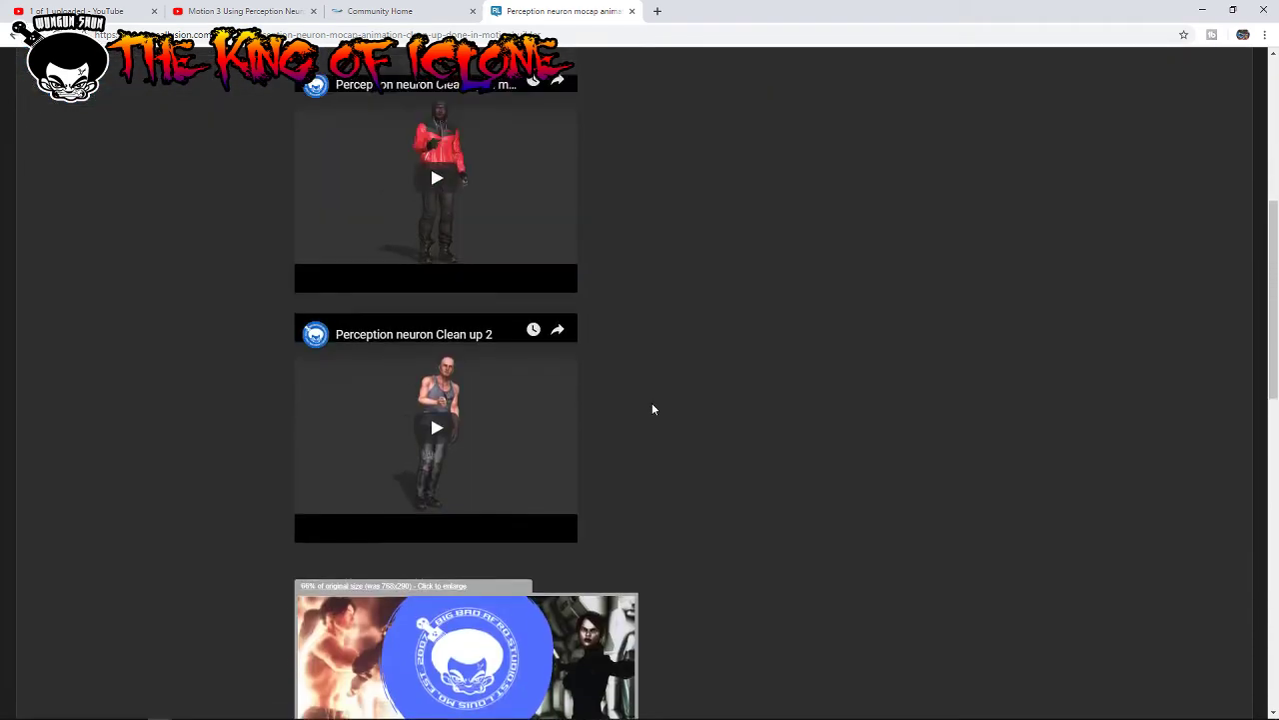
pyautogui.scroll(-1, 652, 408)
pyautogui.scroll(4, 652, 407)
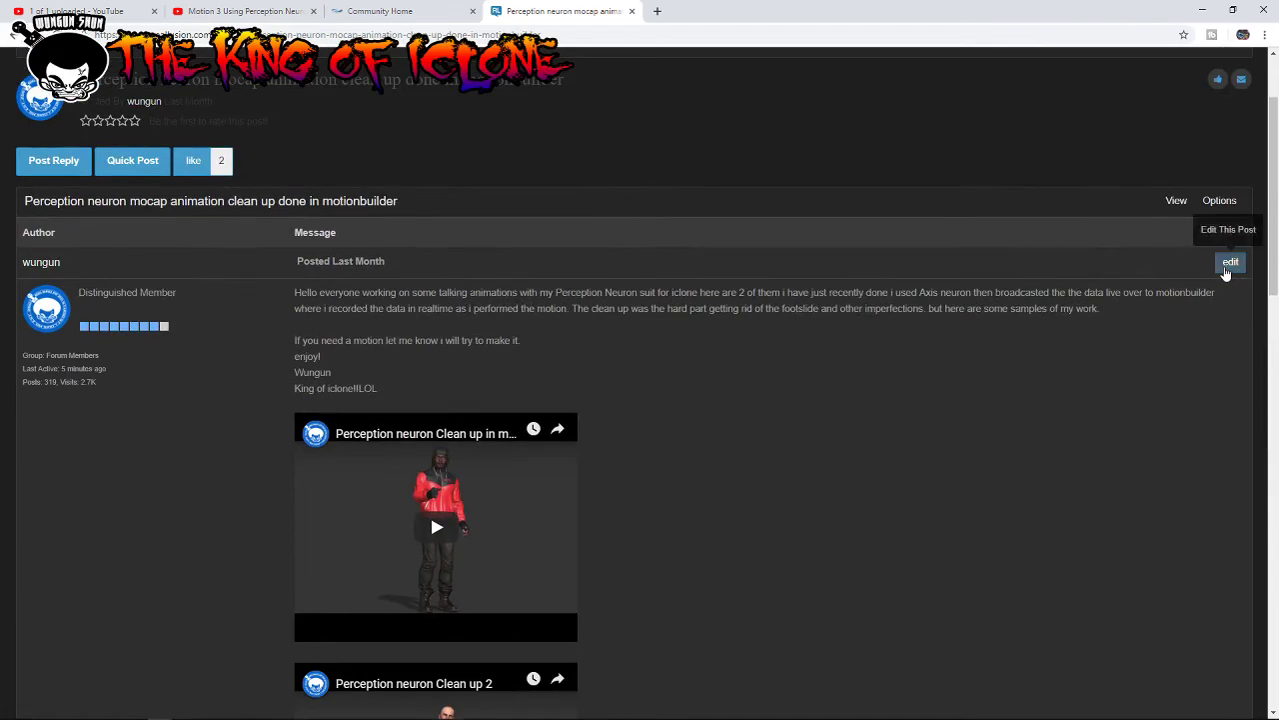
# Step: Open the older clean-up topic's first post for editing, with the caret in the message
pyautogui.click(1231, 262)
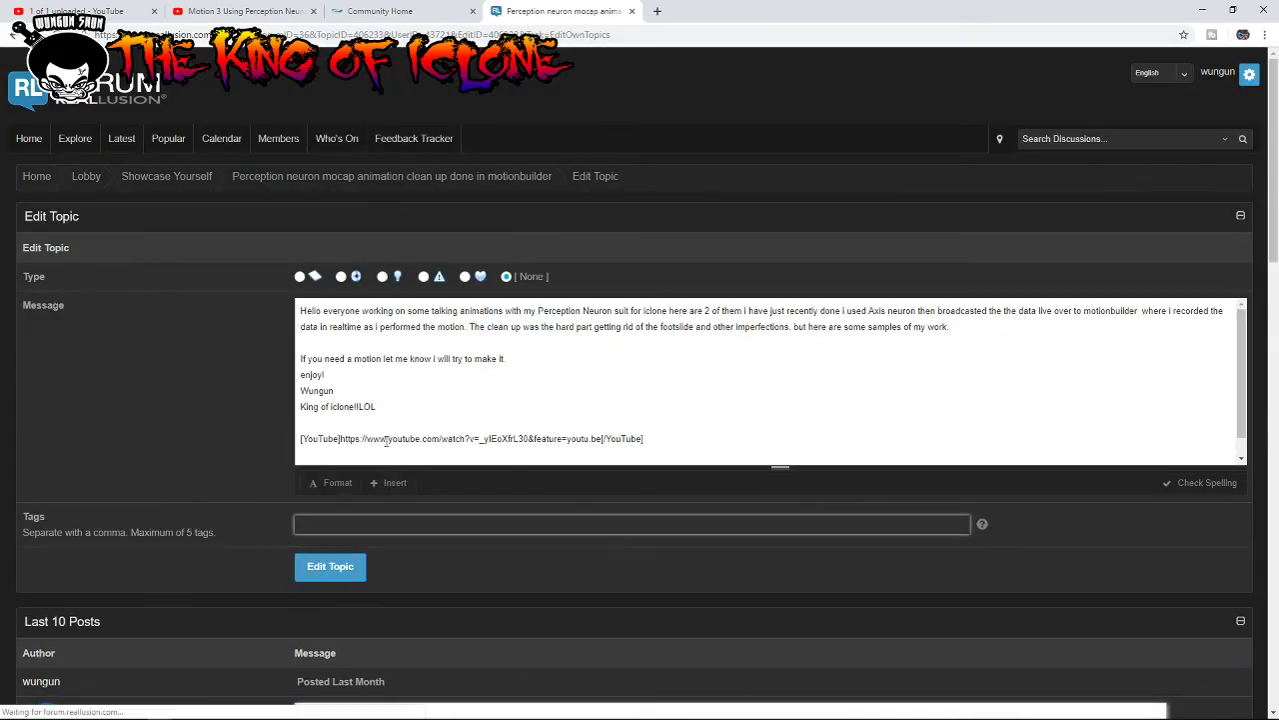
pyautogui.click(719, 430)
pyautogui.press('Return')
pyautogui.press('Return')
pyautogui.hotkey('ctrl', 'v')
pyautogui.scroll(-1, 548, 505)
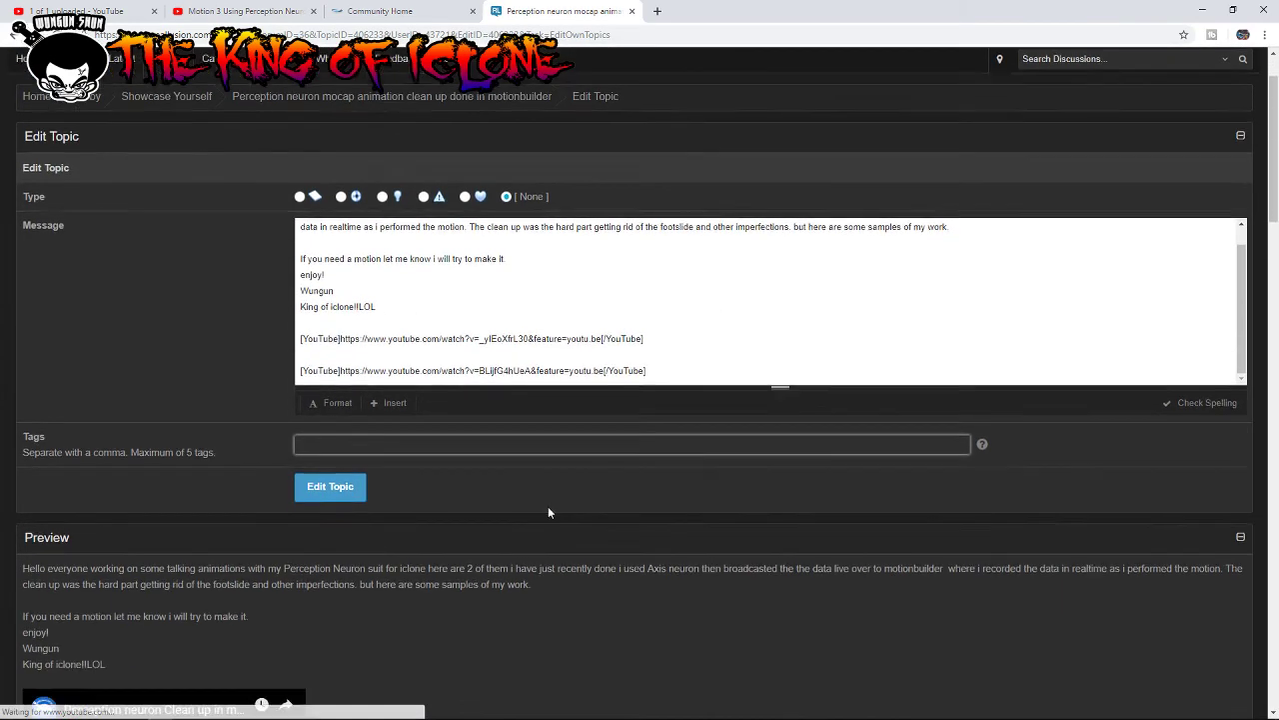
pyautogui.scroll(-2, 540, 507)
pyautogui.scroll(3, 519, 512)
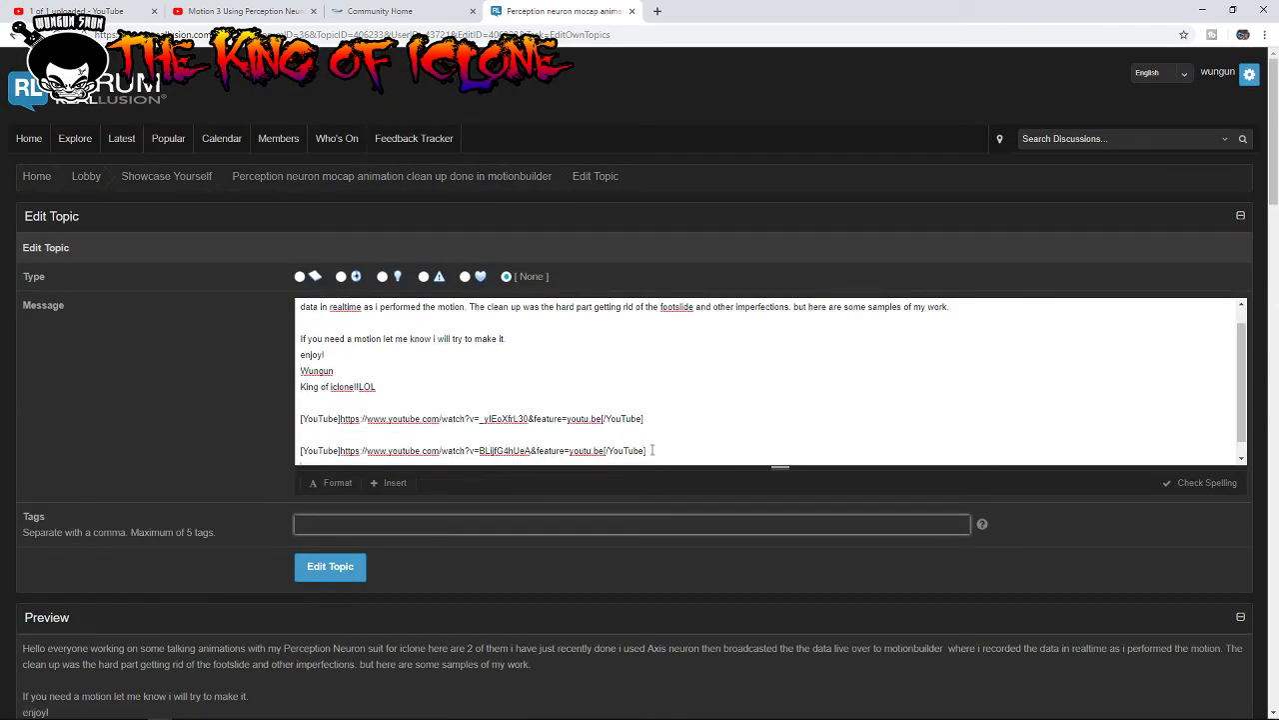
# Step: Insert the pasted Motion 3 YouTube URL as a video on a new line after the second link
pyautogui.press('Return')
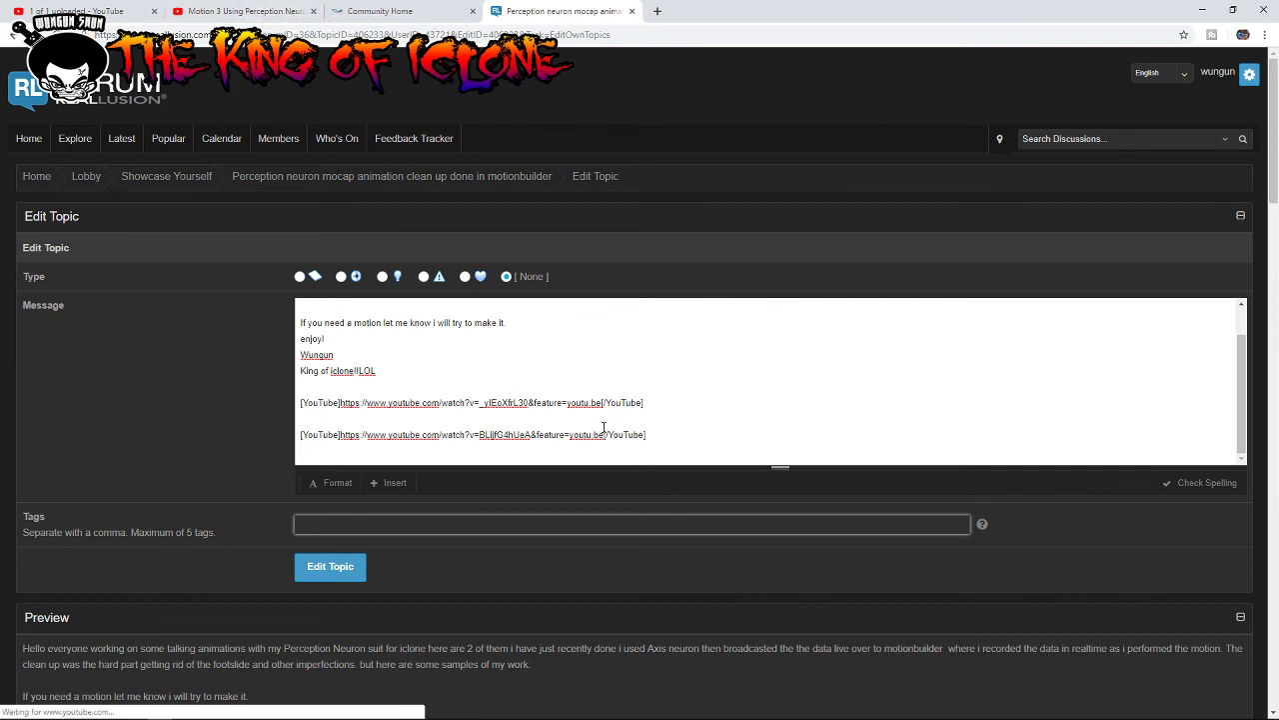
pyautogui.click(395, 483)
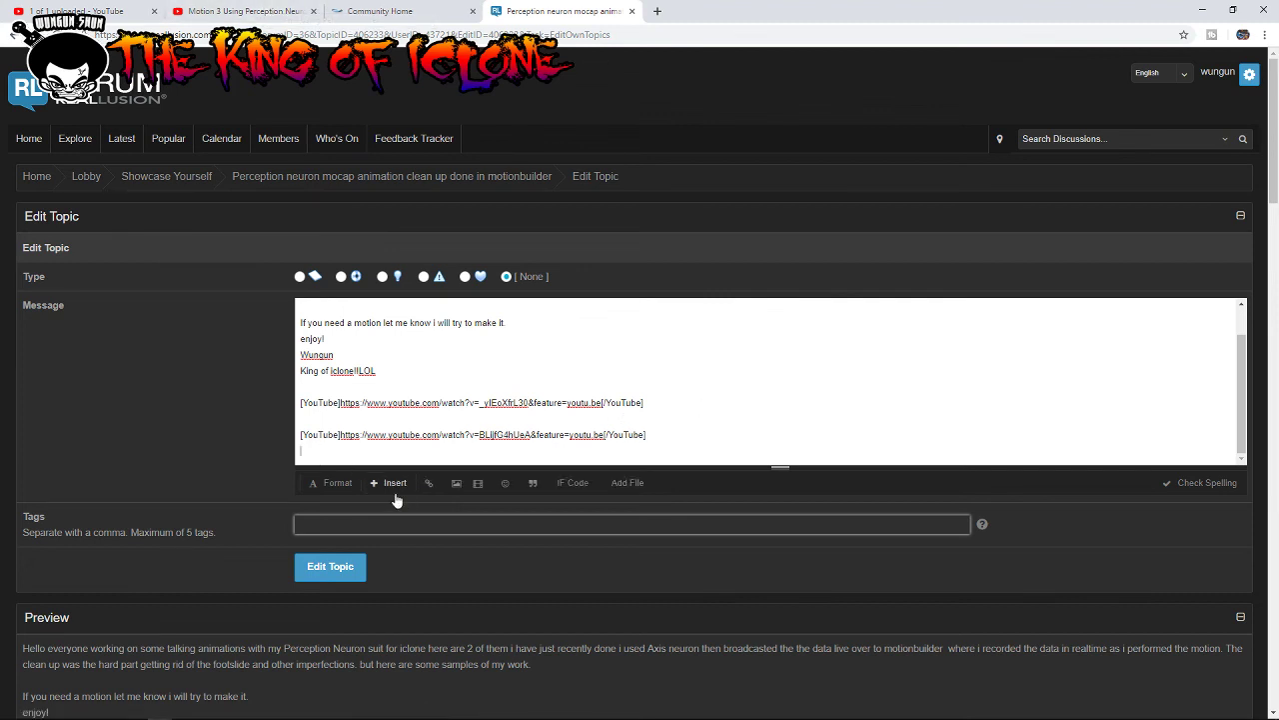
pyautogui.click(477, 486)
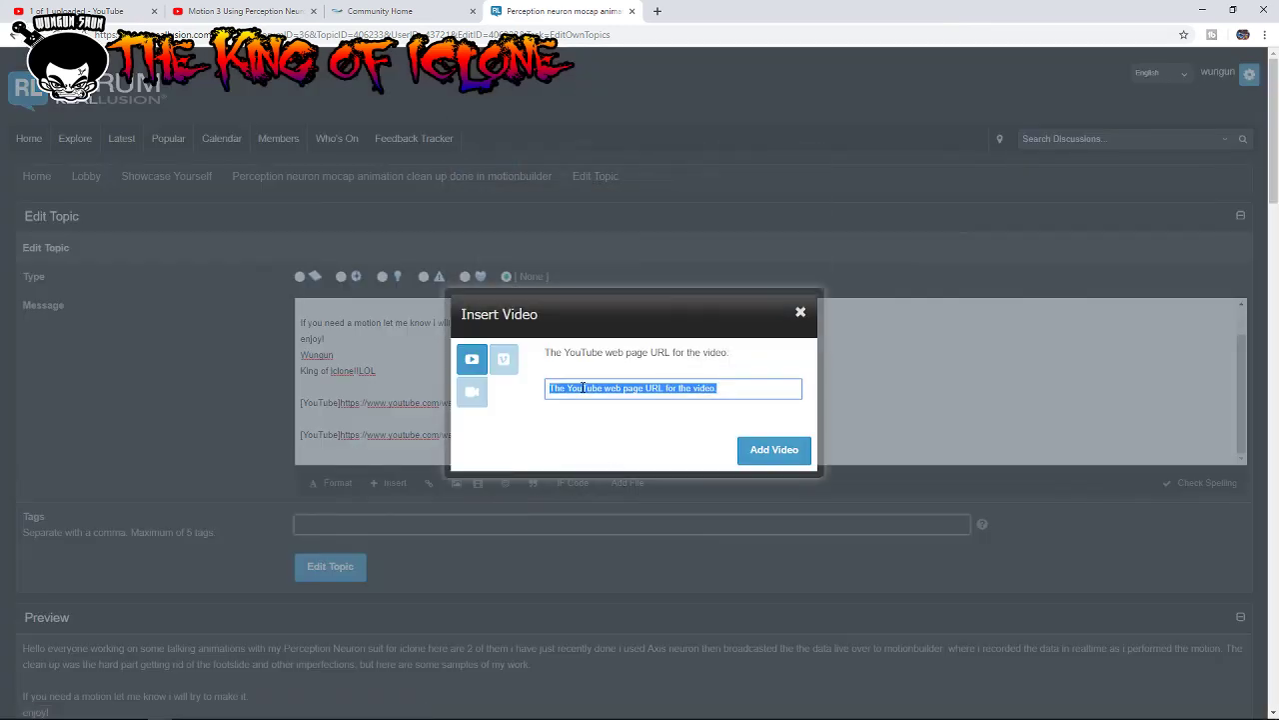
pyautogui.rightClick(582, 387)
pyautogui.click(610, 452)
pyautogui.click(762, 451)
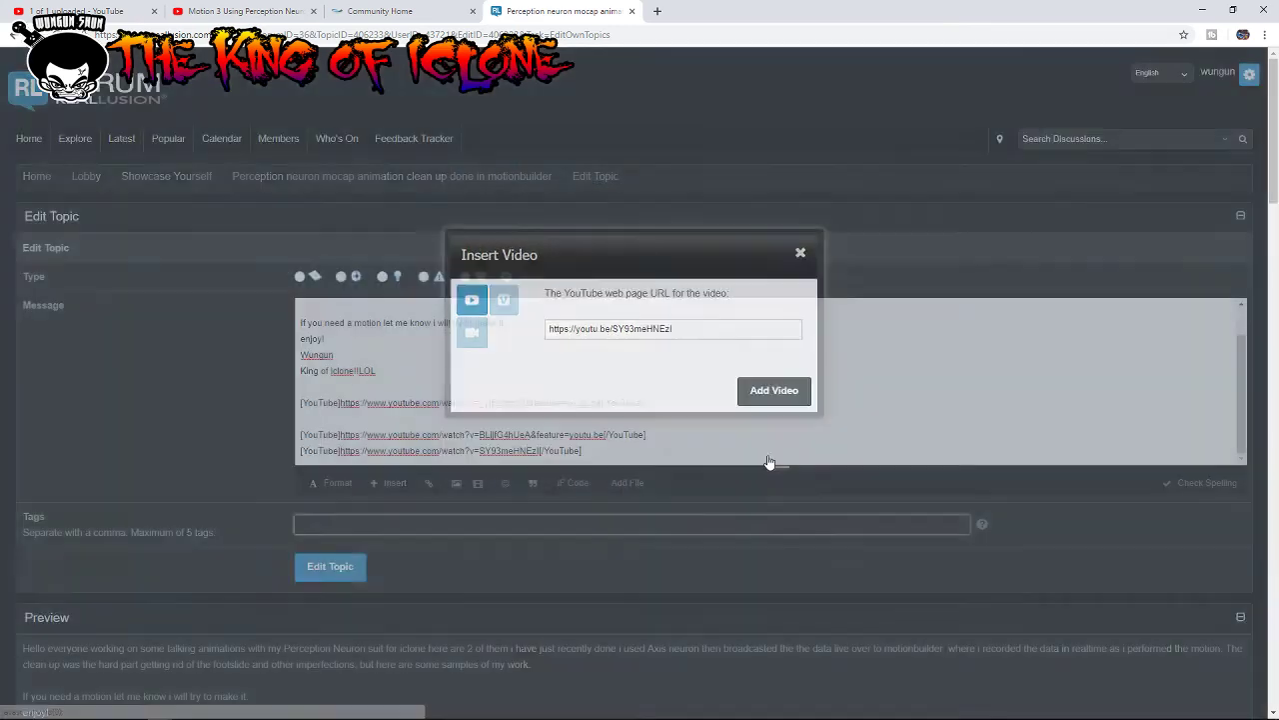
# Step: Scroll the edit form to check the Motion 3 preview below the two clean-up clips
pyautogui.scroll(-3, 713, 454)
pyautogui.scroll(-2, 709, 459)
pyautogui.scroll(-5, 709, 462)
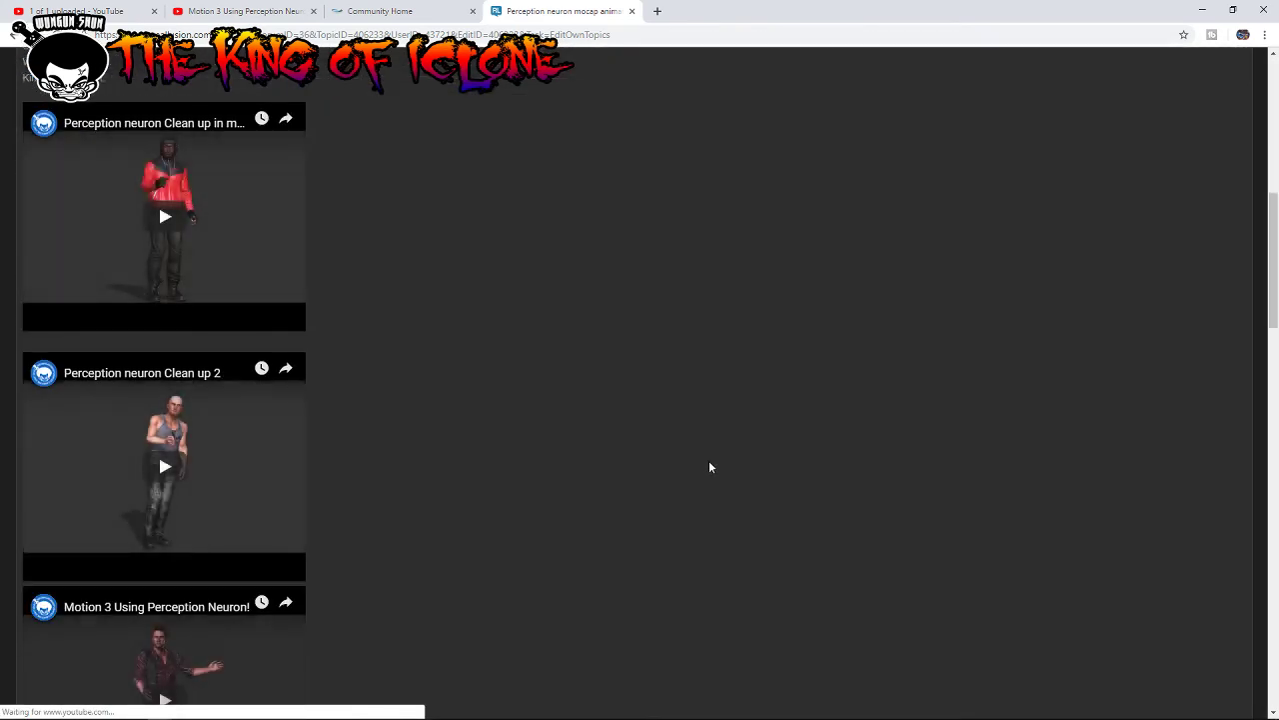
pyautogui.scroll(-2, 709, 467)
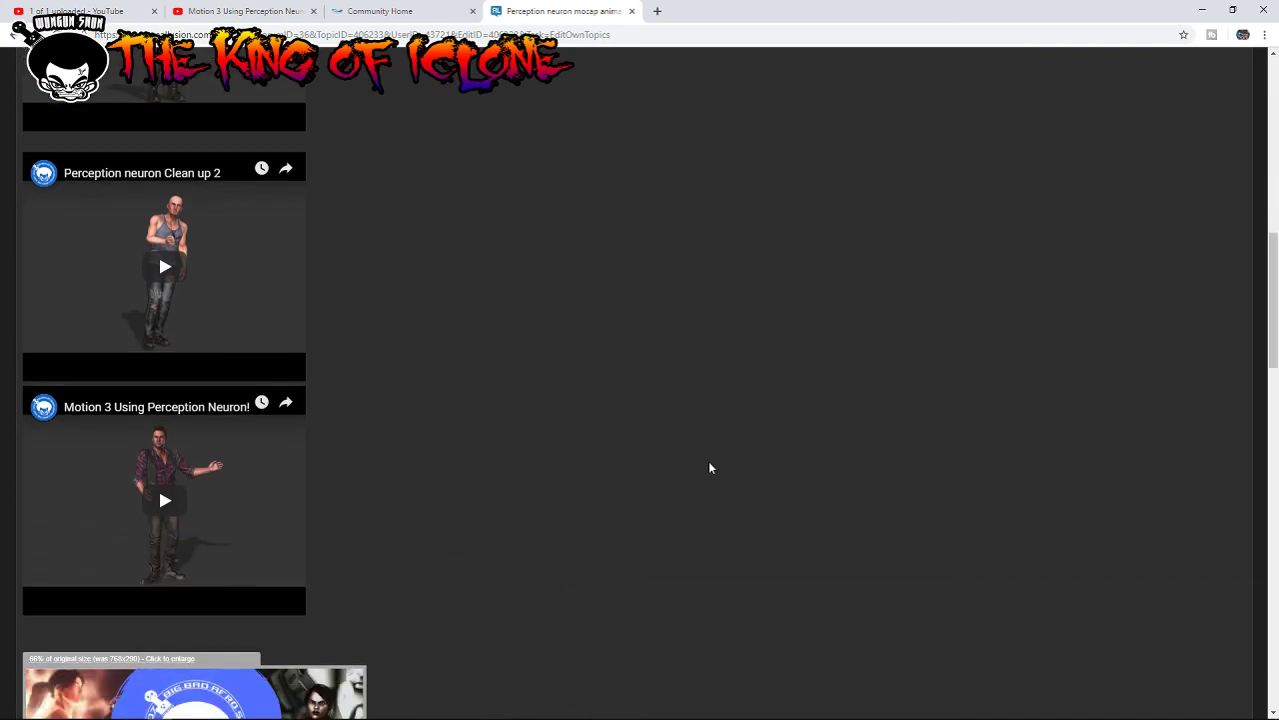
pyautogui.scroll(-1, 708, 466)
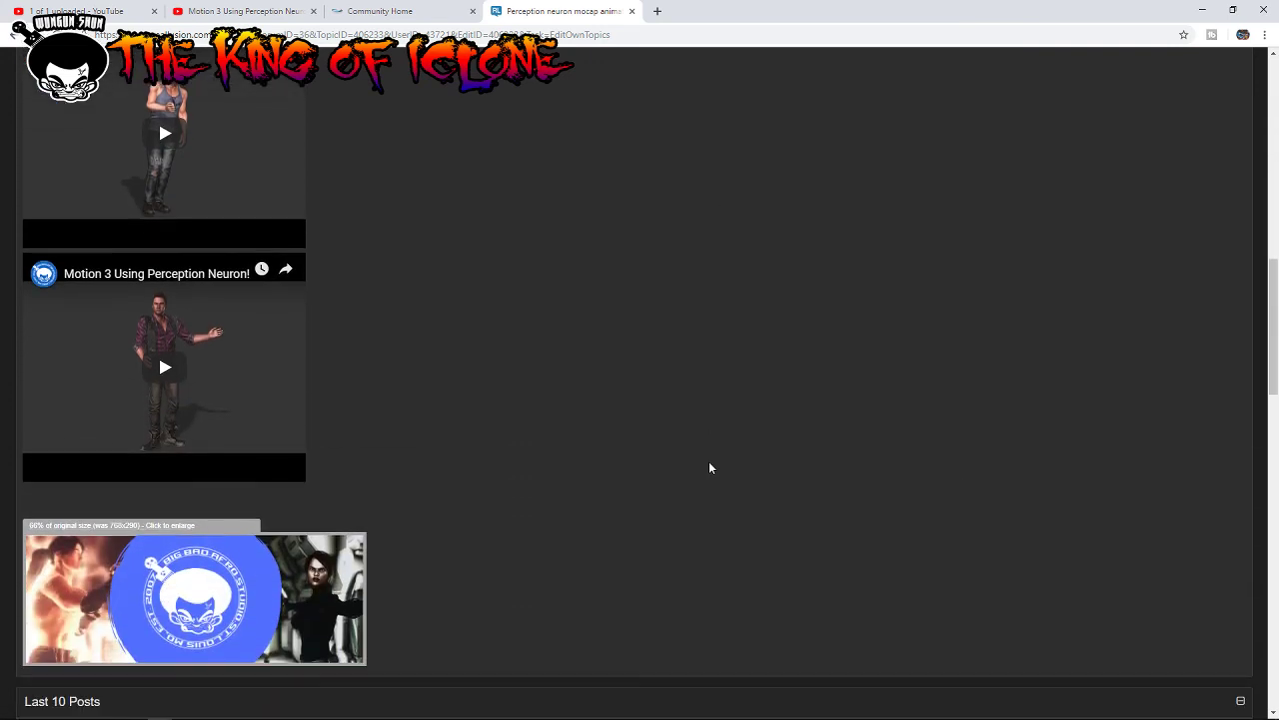
pyautogui.scroll(3, 708, 466)
pyautogui.scroll(-1, 709, 466)
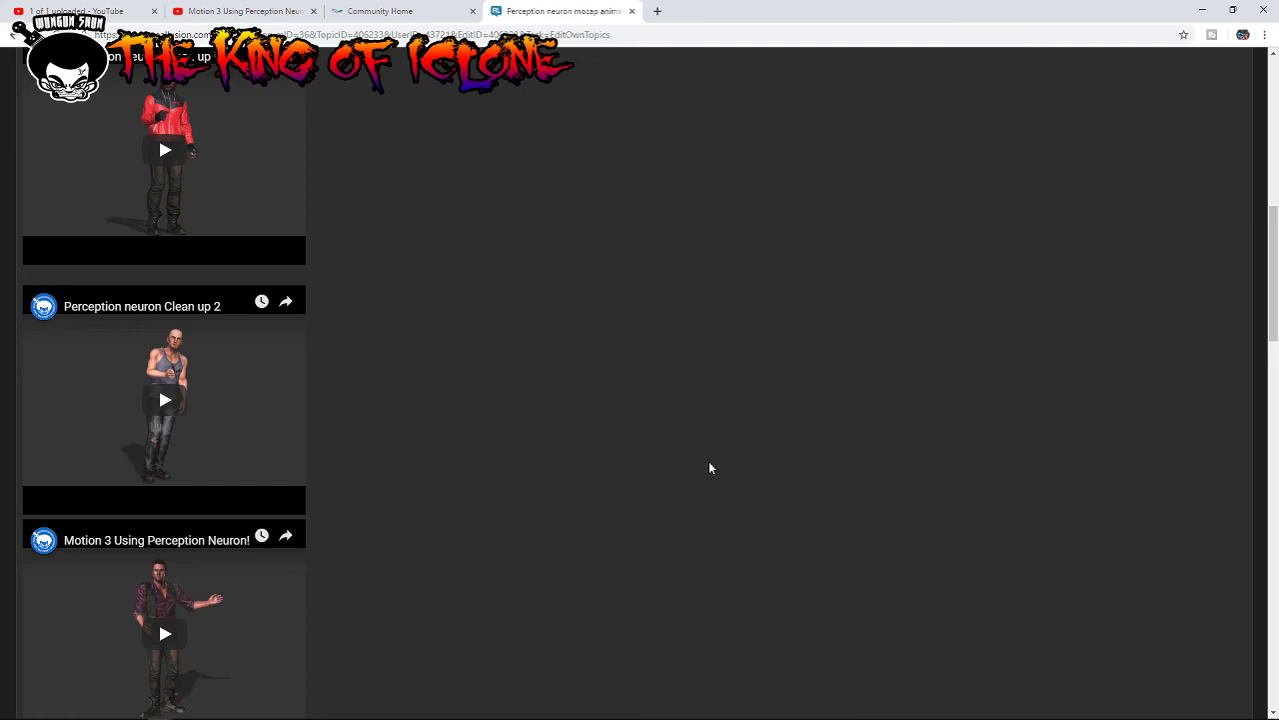
pyautogui.scroll(-2, 710, 467)
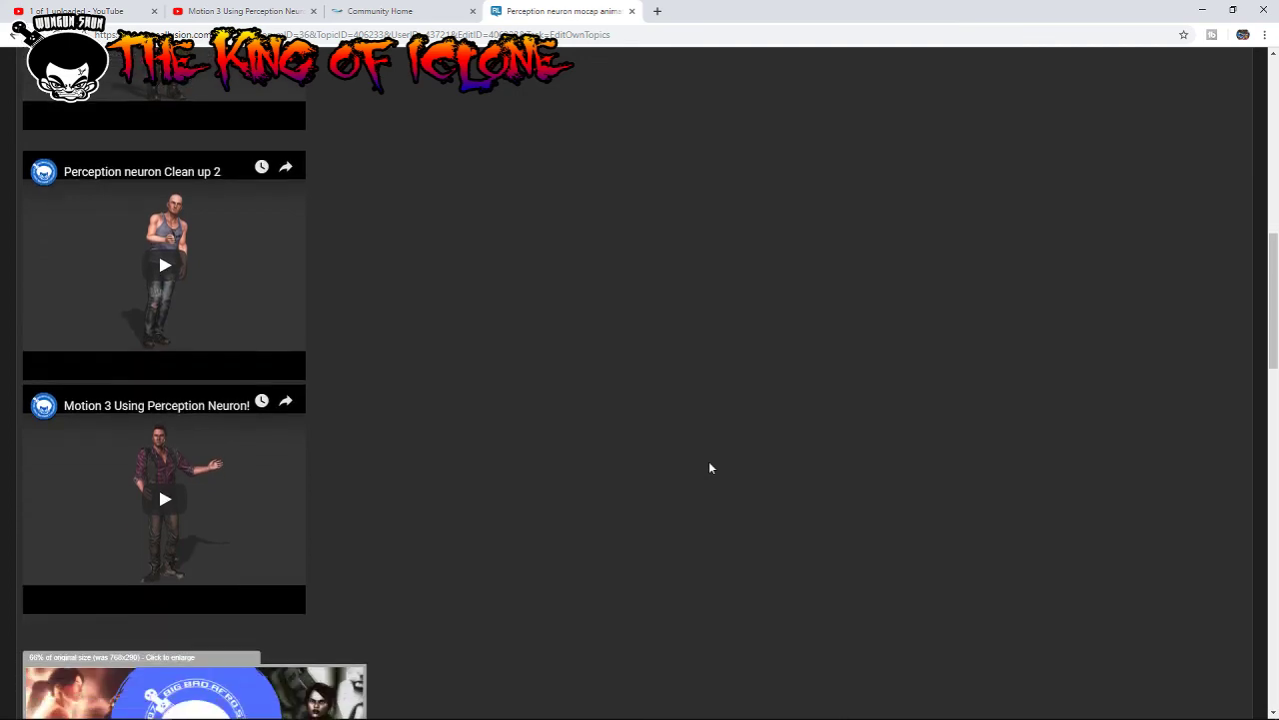
pyautogui.scroll(2, 709, 467)
pyautogui.scroll(3, 710, 466)
pyautogui.scroll(3, 710, 468)
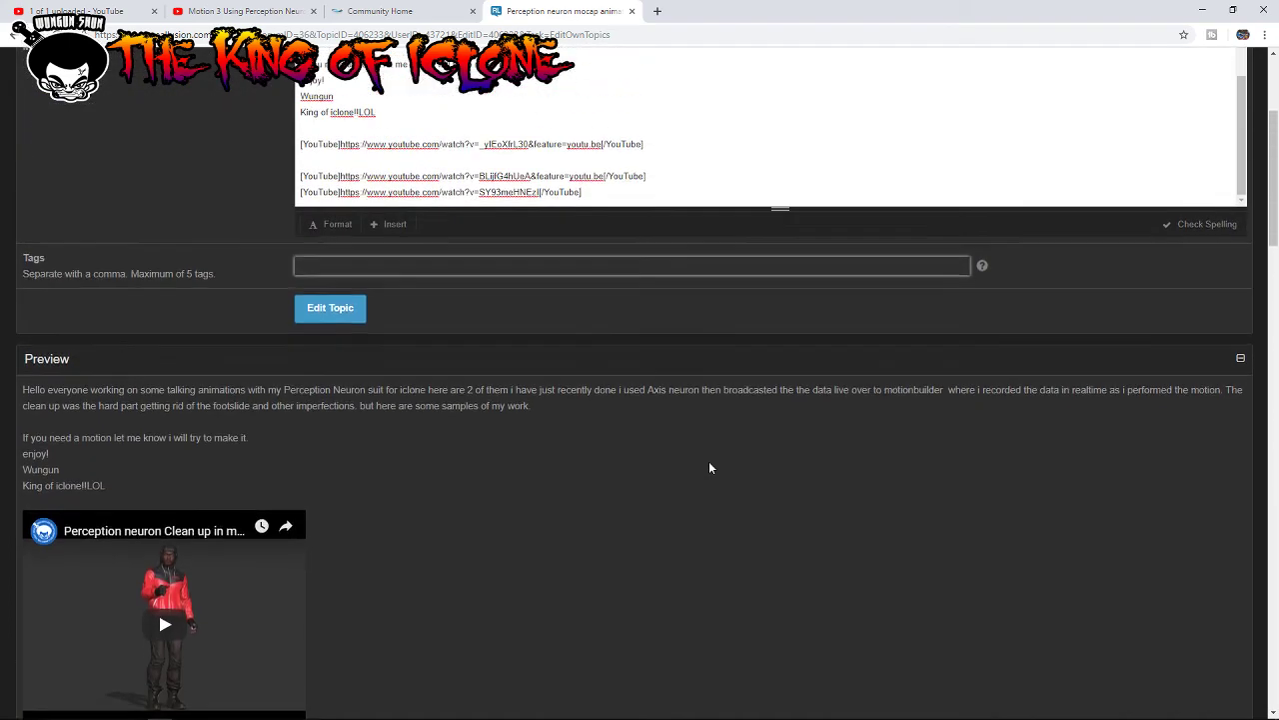
pyautogui.scroll(-4, 540, 460)
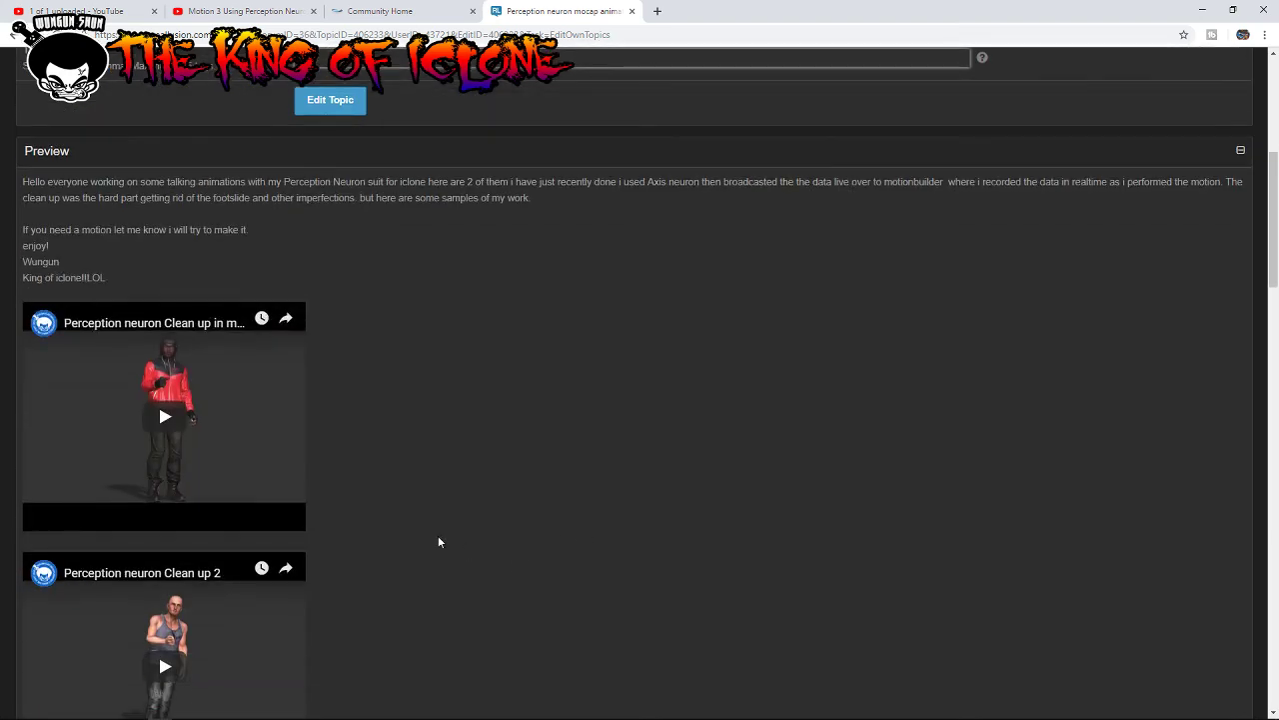
pyautogui.scroll(4, 444, 525)
# Step: Save the edited topic and review the post's three embedded videos, ending with Motion 3
pyautogui.click(340, 505)
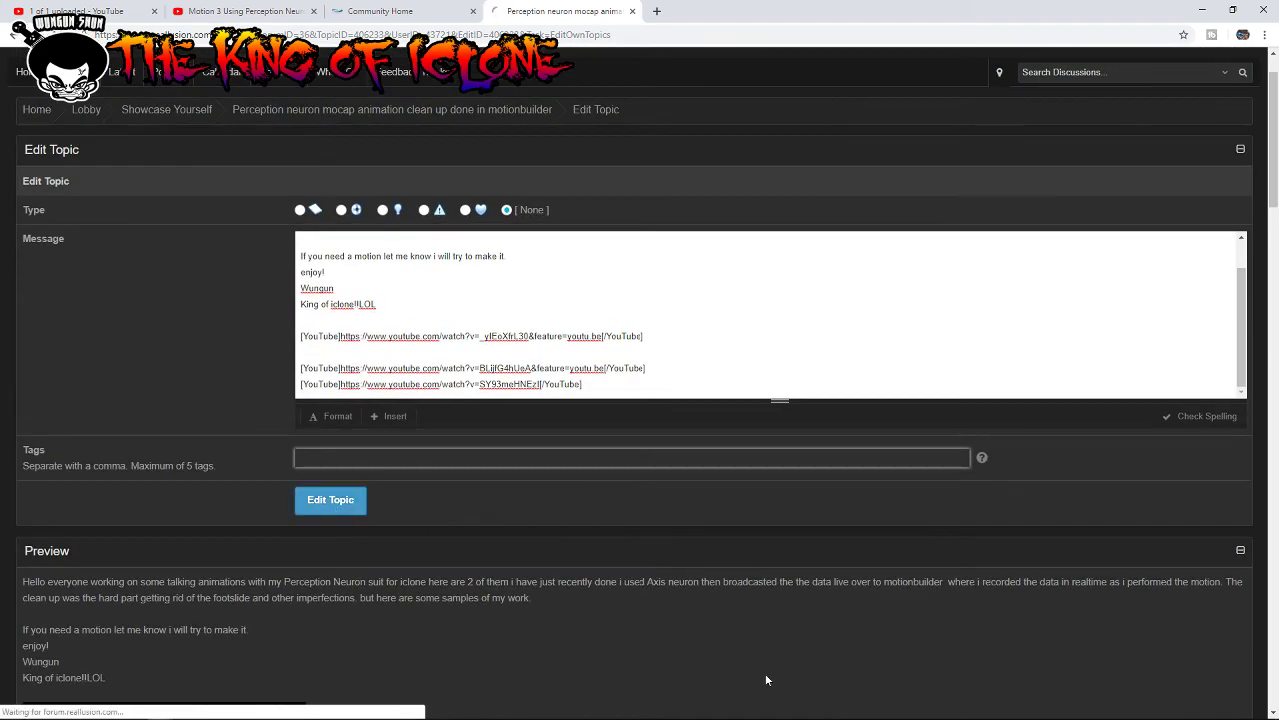
pyautogui.scroll(-5, 630, 585)
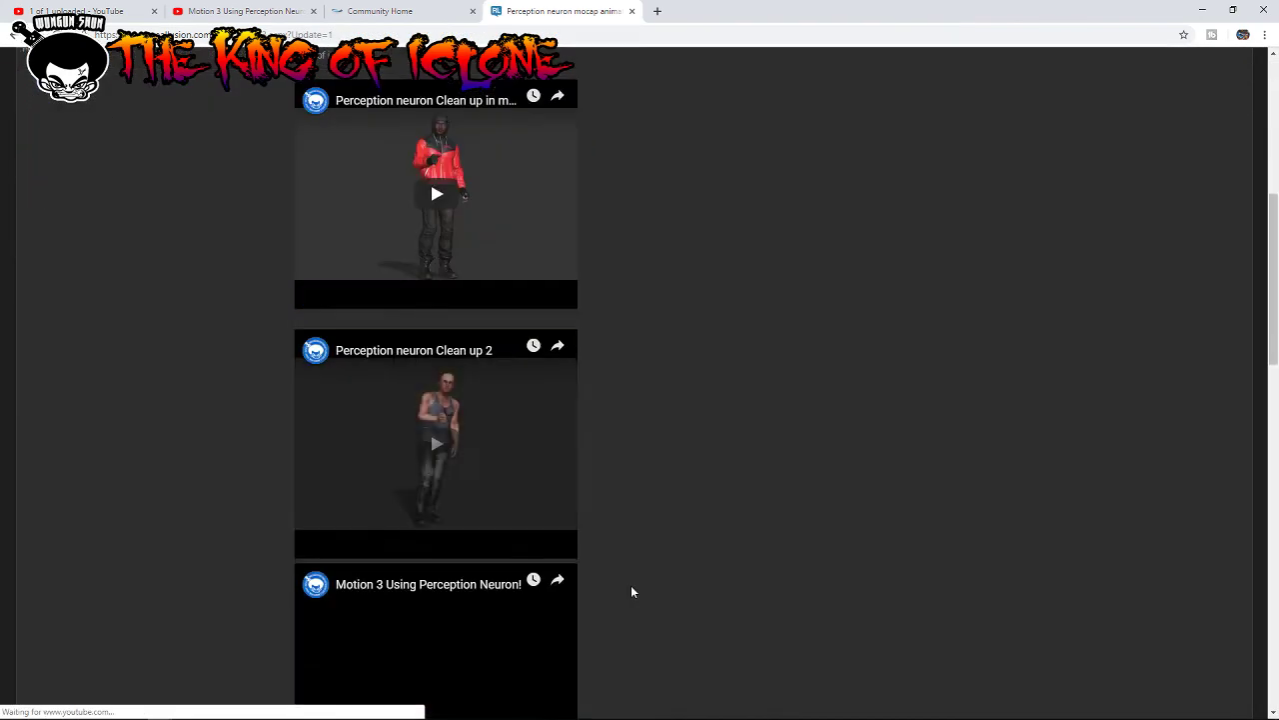
pyautogui.scroll(-5, 631, 584)
pyautogui.scroll(2, 633, 583)
pyautogui.scroll(2, 657, 480)
pyautogui.scroll(-4, 657, 479)
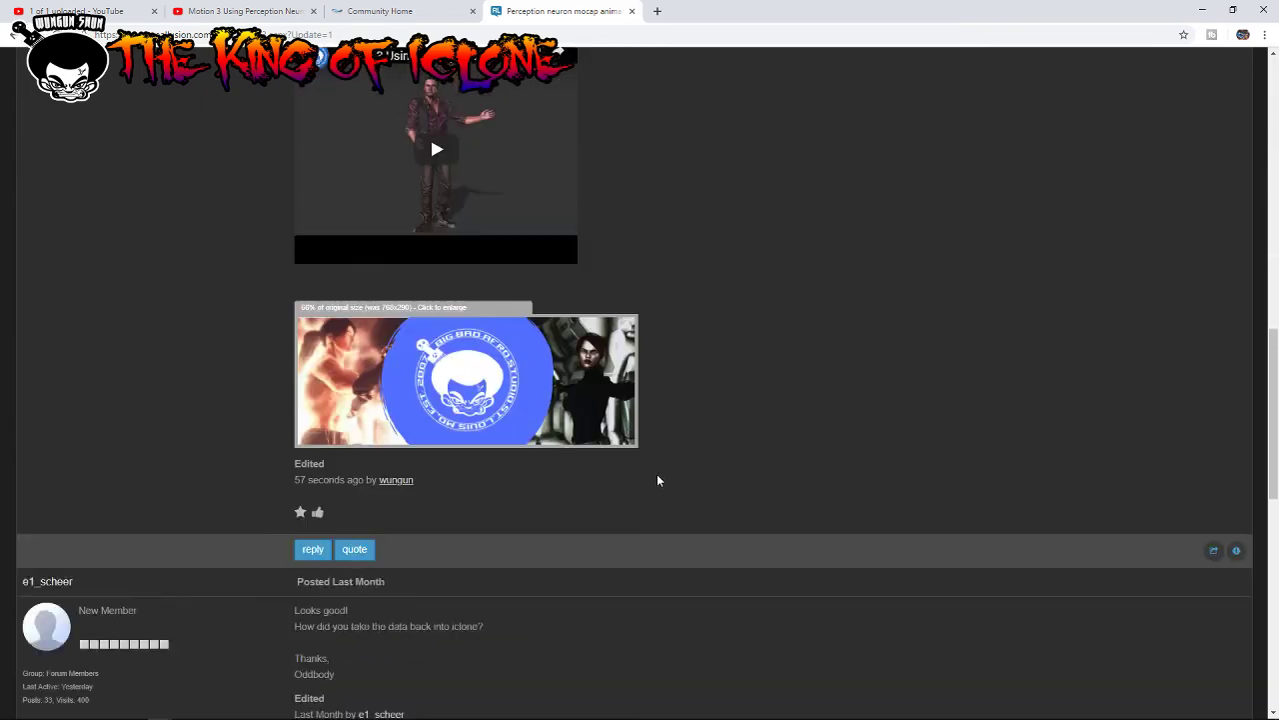
pyautogui.scroll(-5, 656, 480)
pyautogui.scroll(2, 657, 480)
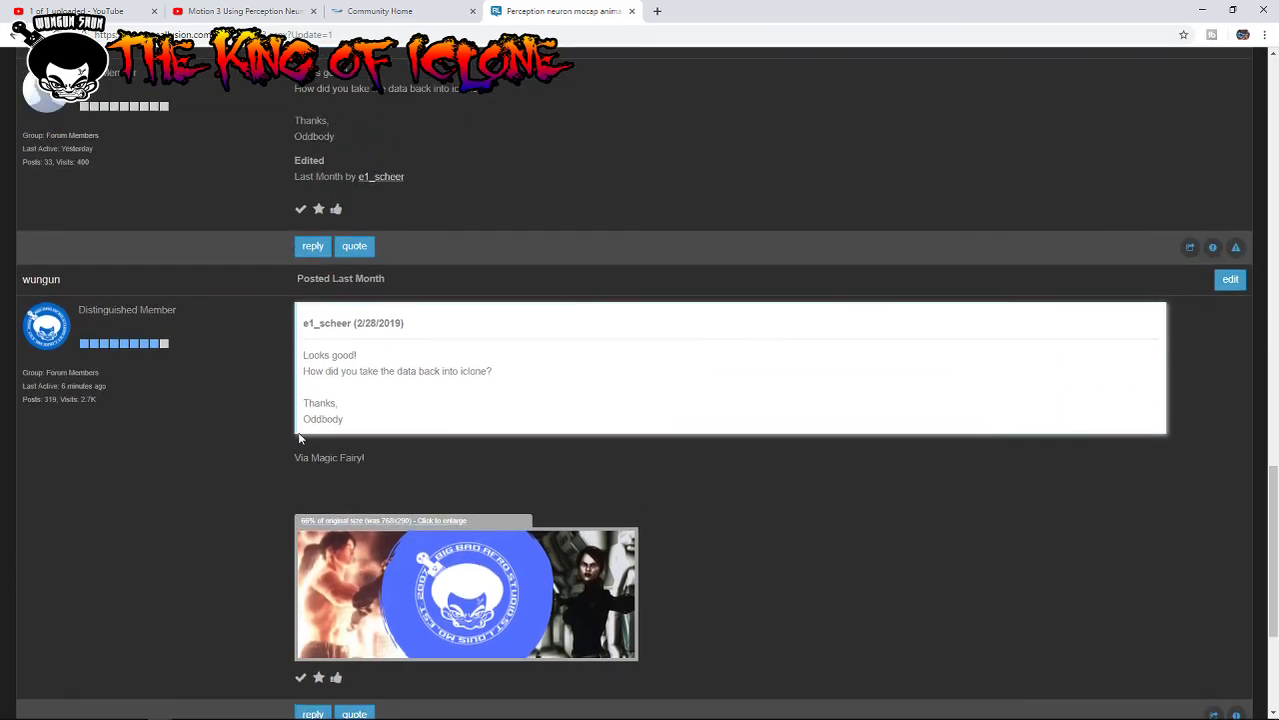
pyautogui.scroll(2, 240, 405)
pyautogui.scroll(1, 138, 437)
pyautogui.scroll(-3, 130, 406)
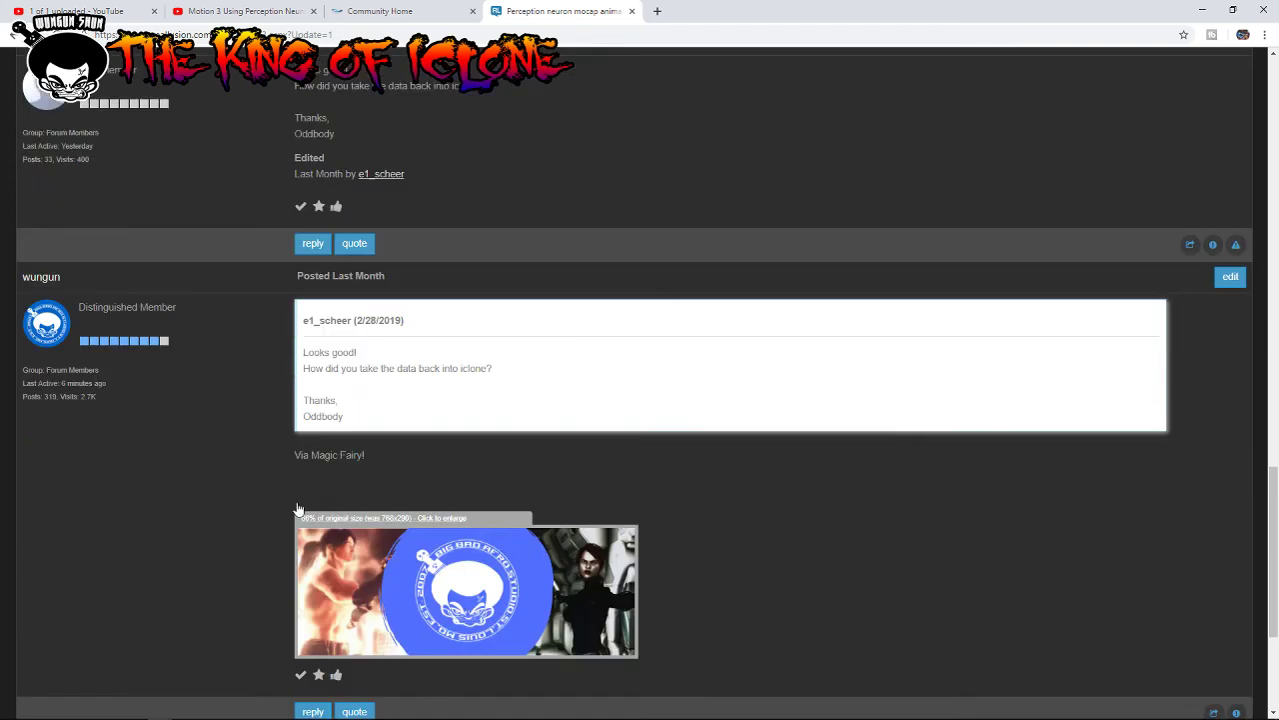
pyautogui.scroll(-1, 330, 390)
pyautogui.scroll(5, 269, 375)
pyautogui.scroll(4, 265, 370)
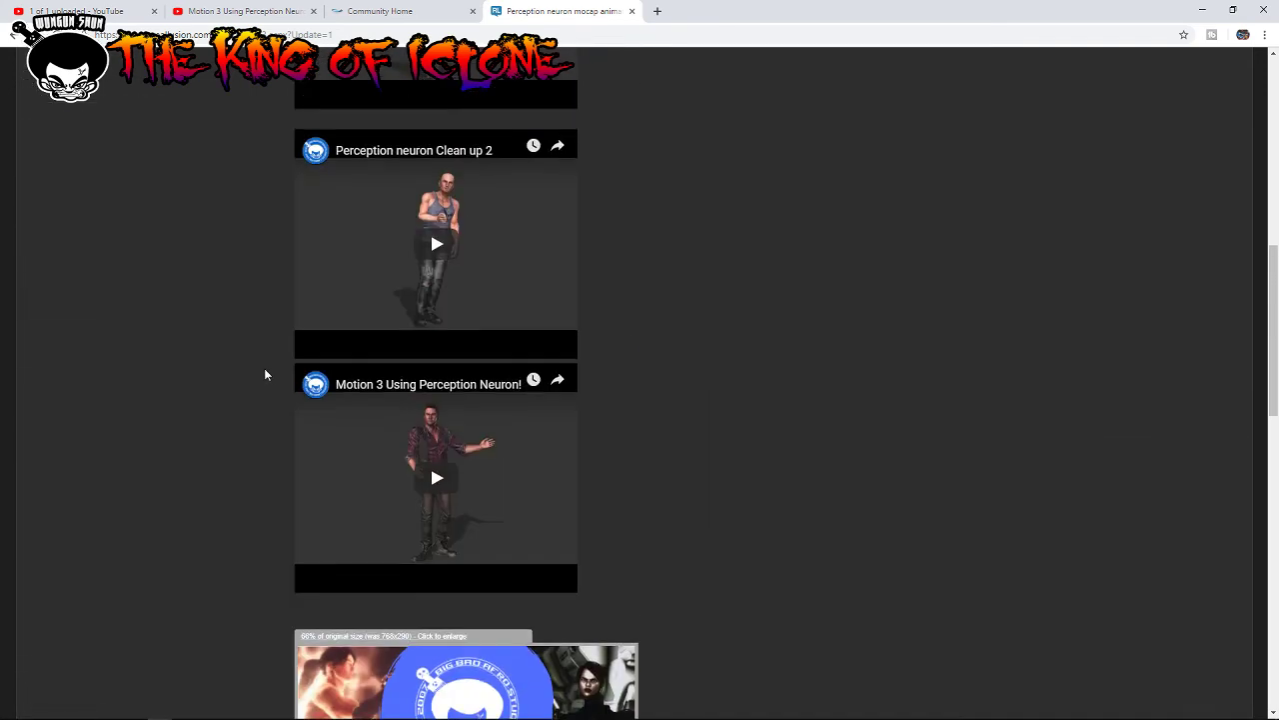
pyautogui.scroll(1, 330, 427)
pyautogui.scroll(3, 651, 551)
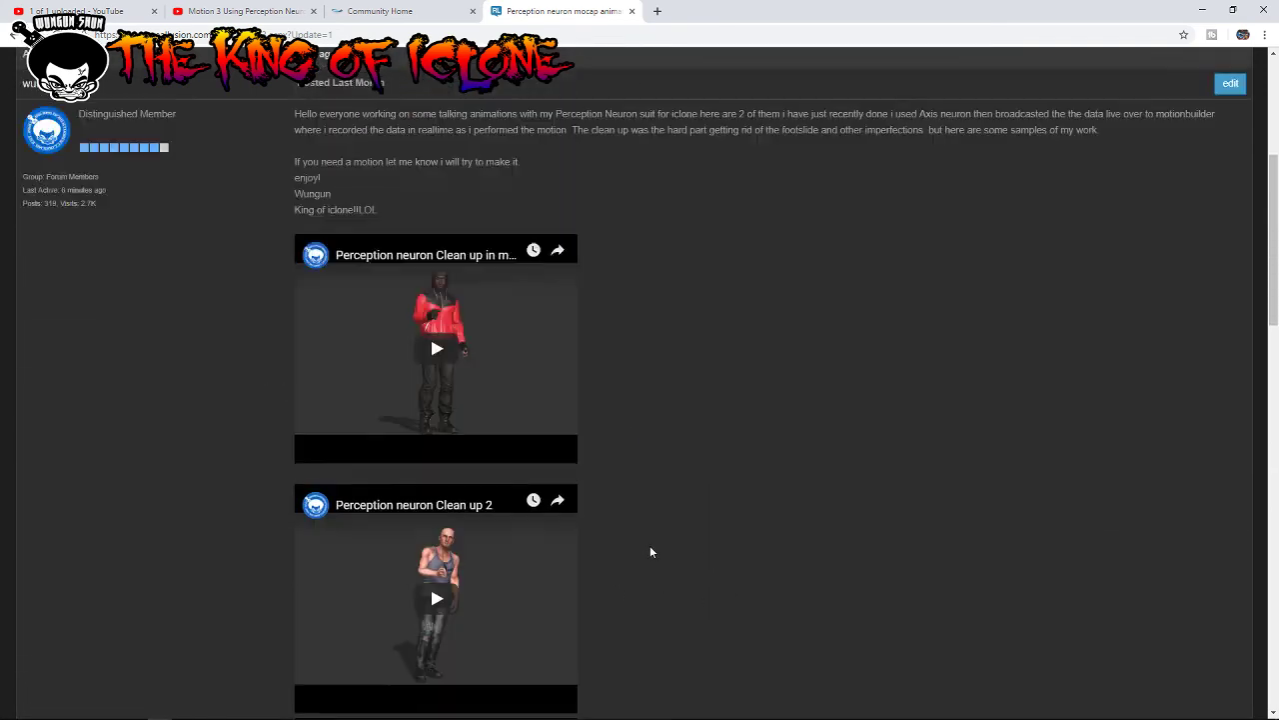
pyautogui.scroll(-3, 651, 551)
pyautogui.scroll(1, 650, 551)
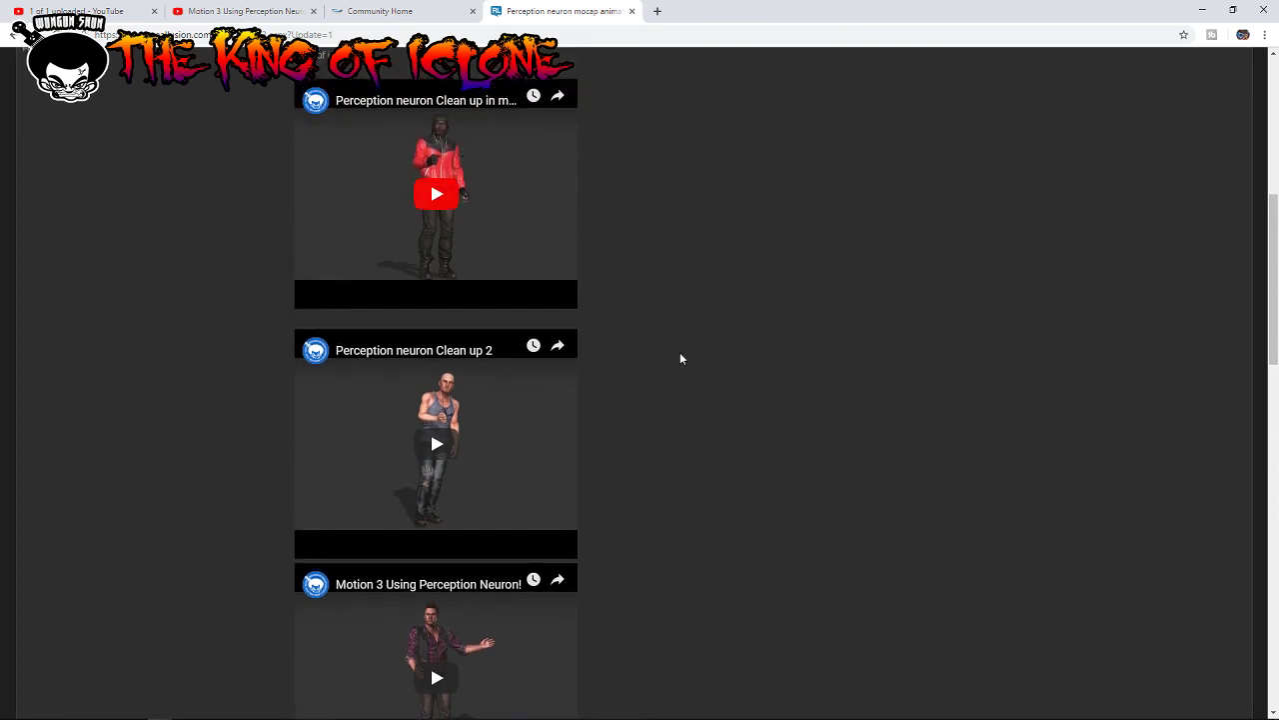
pyautogui.scroll(-1, 593, 539)
pyautogui.scroll(-1, 734, 594)
pyautogui.scroll(2, 758, 545)
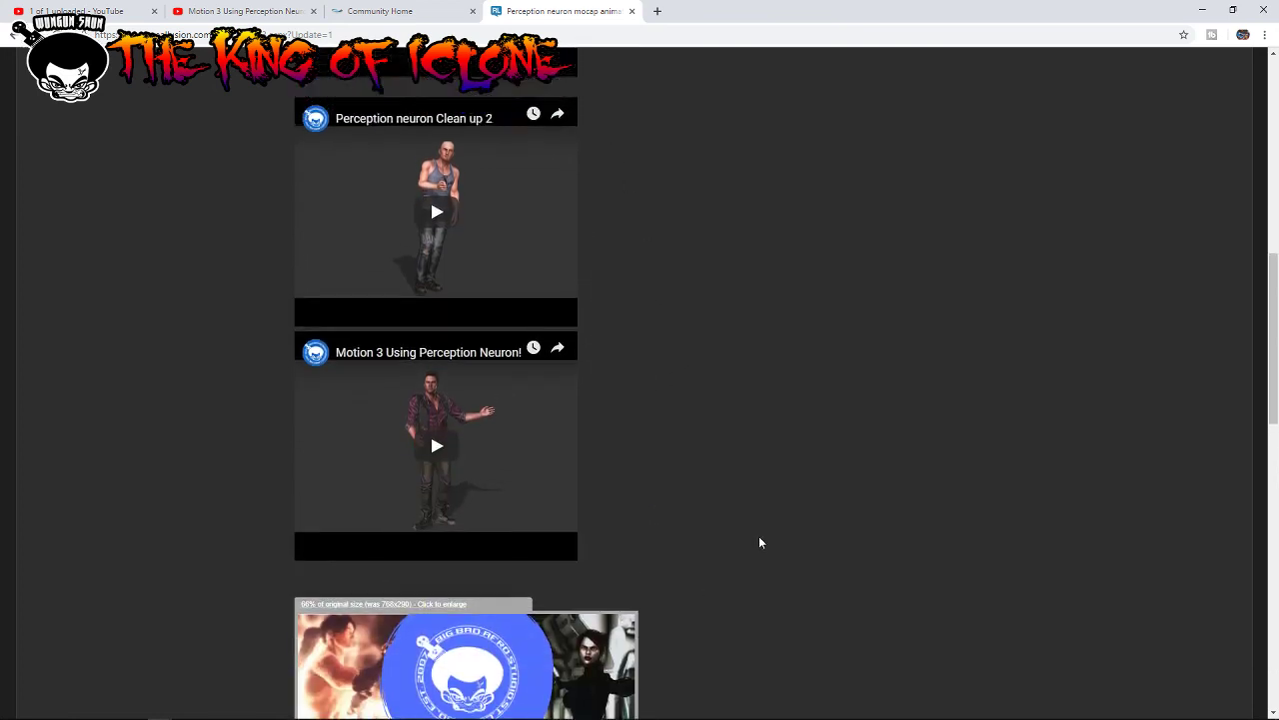
pyautogui.scroll(-2, 757, 545)
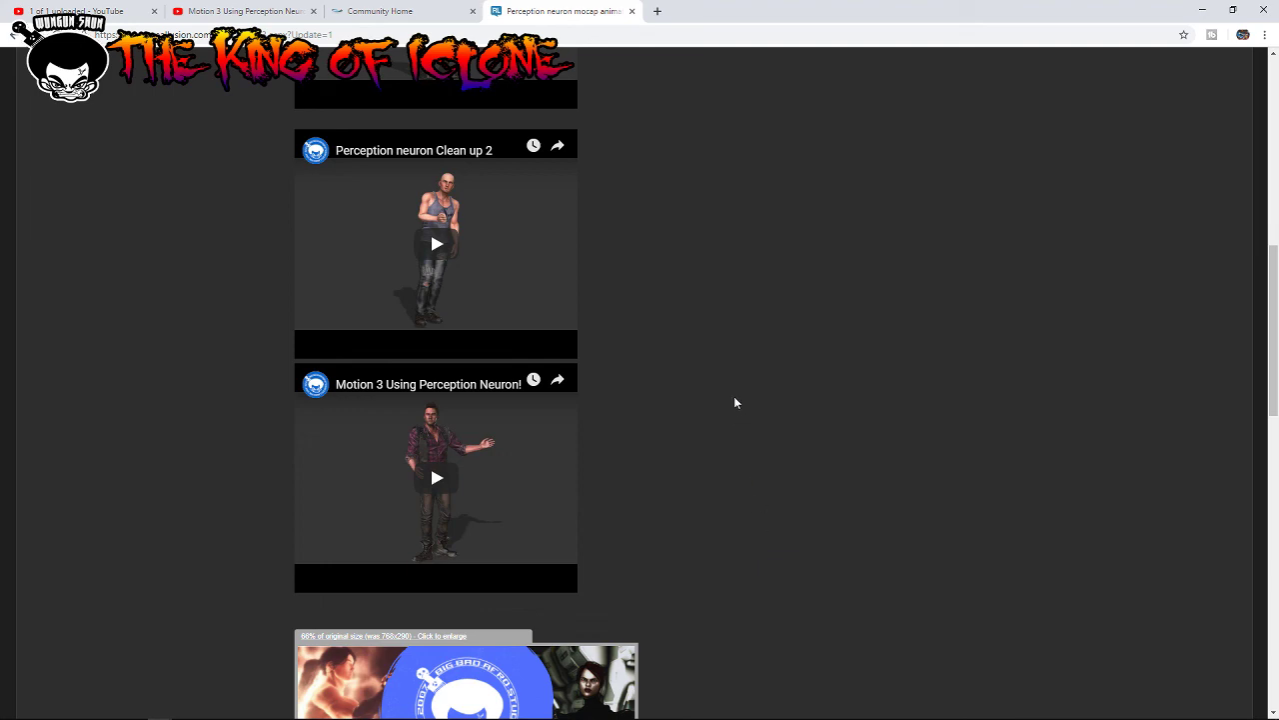
pyautogui.scroll(5, 722, 407)
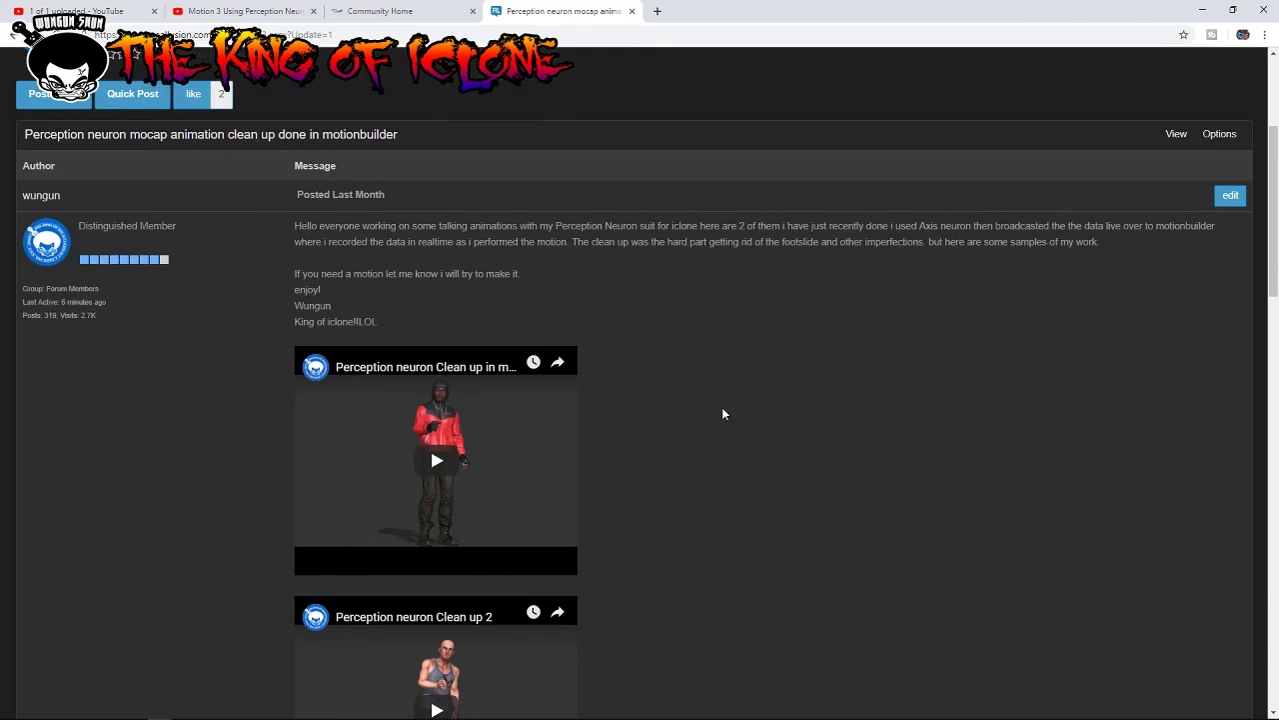
pyautogui.scroll(-5, 721, 420)
pyautogui.scroll(6, 721, 427)
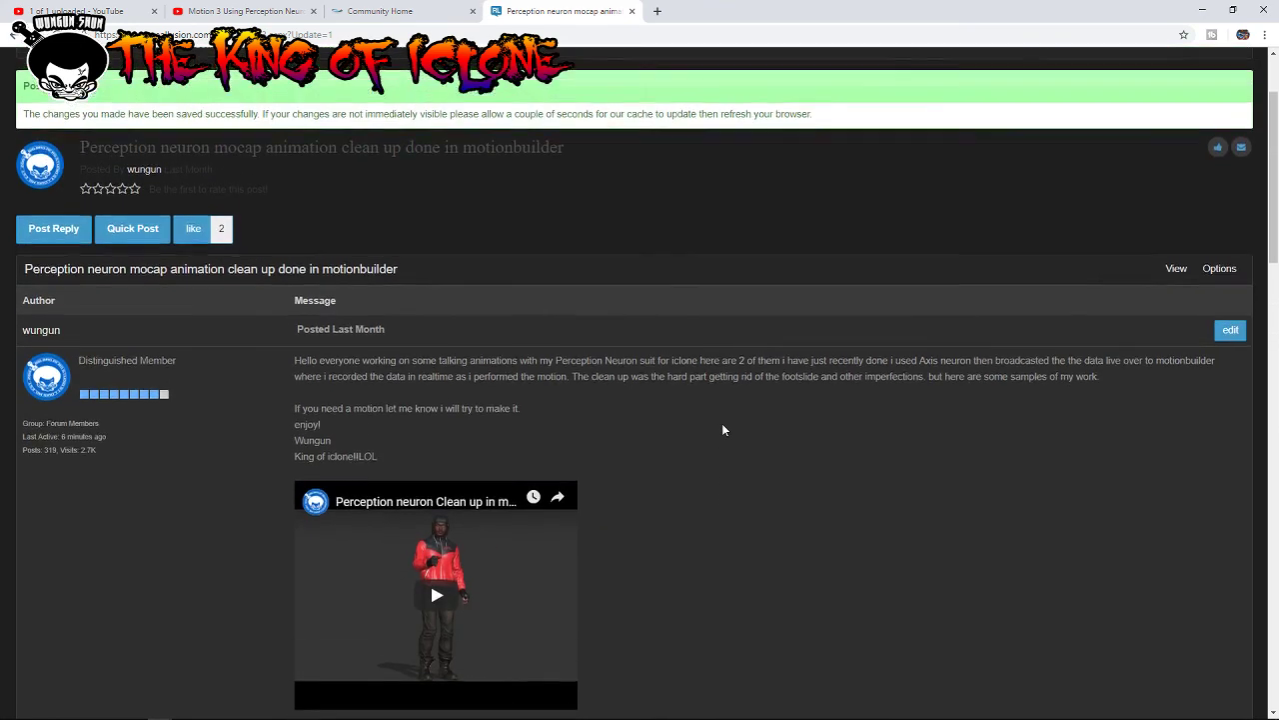
pyautogui.scroll(-5, 722, 431)
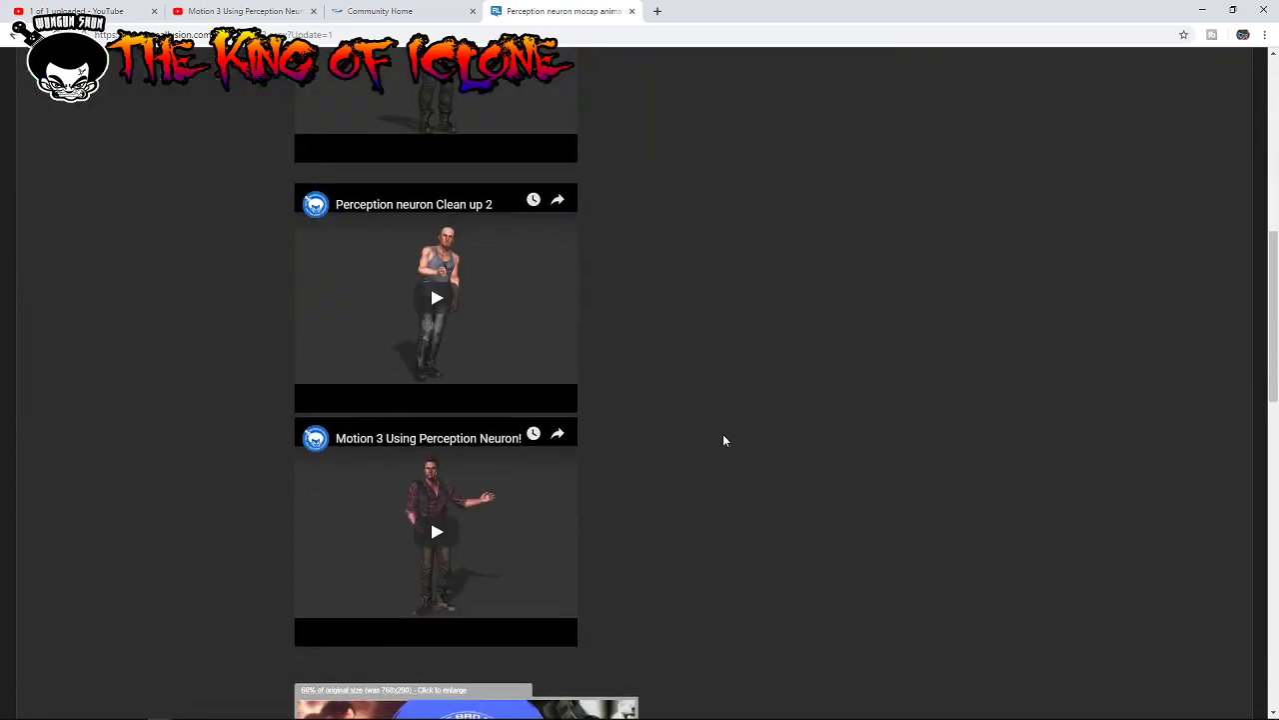
pyautogui.scroll(-4, 723, 434)
pyautogui.scroll(5, 722, 434)
pyautogui.scroll(5, 725, 440)
pyautogui.scroll(1, 722, 434)
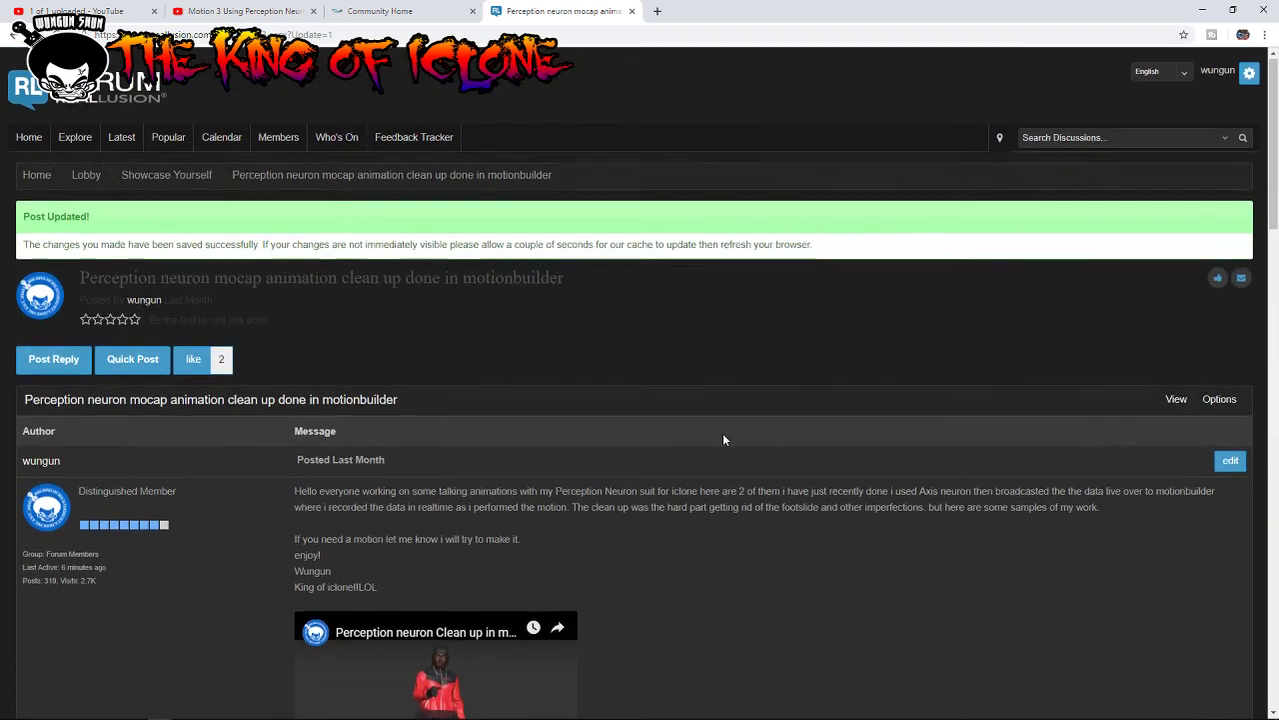
pyautogui.scroll(-6, 723, 433)
pyautogui.scroll(-1, 722, 434)
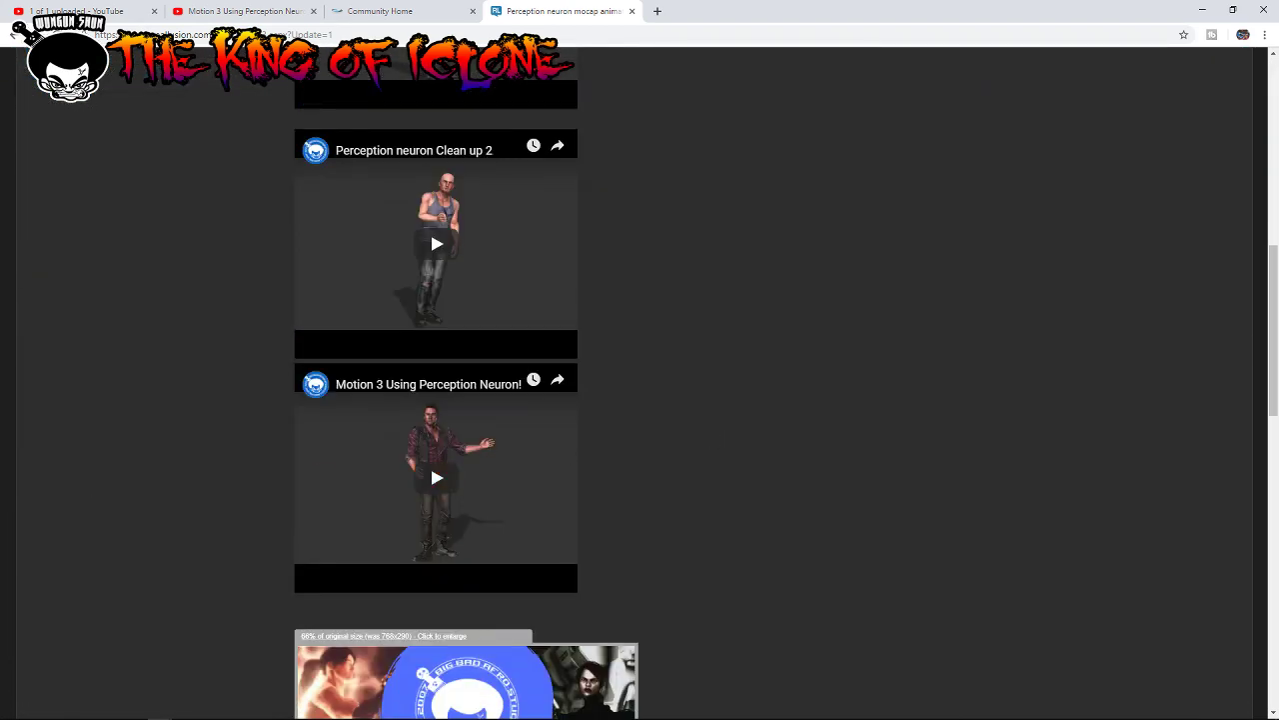